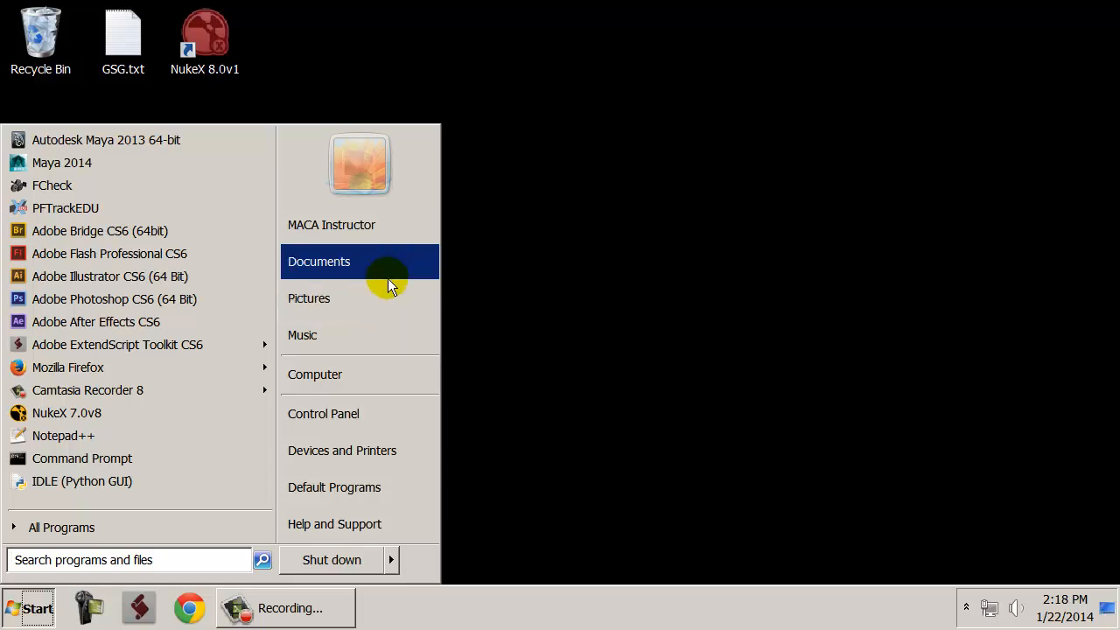
# Open the W14\2510 course folder inside the instructor's named folder in the Documents library.
pyautogui.click(386, 270)
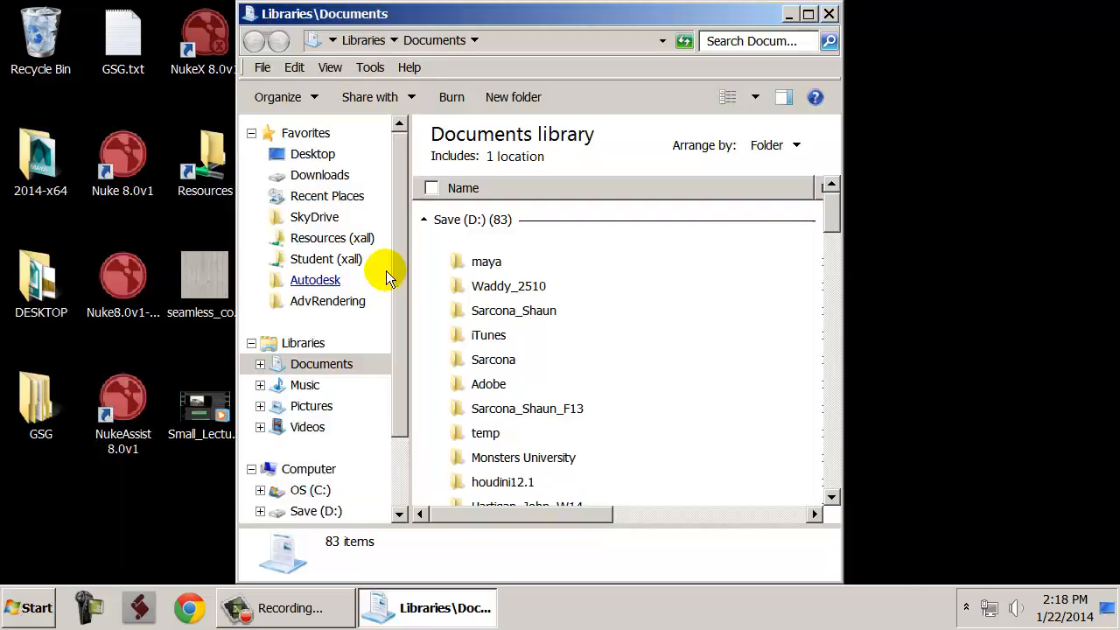
pyautogui.click(515, 310)
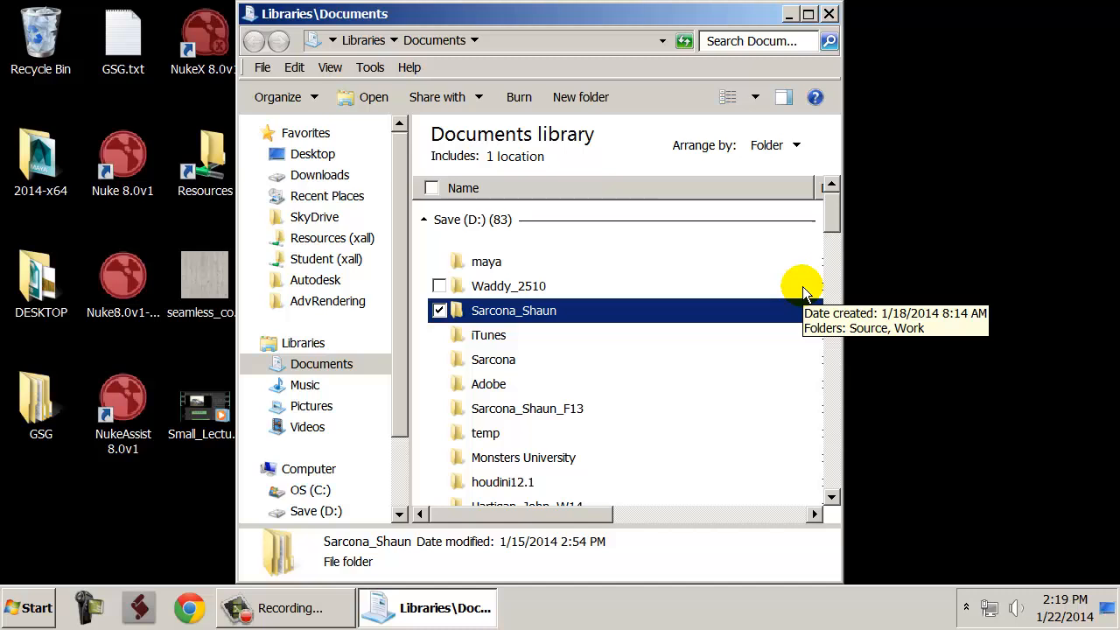
pyautogui.press('Return')
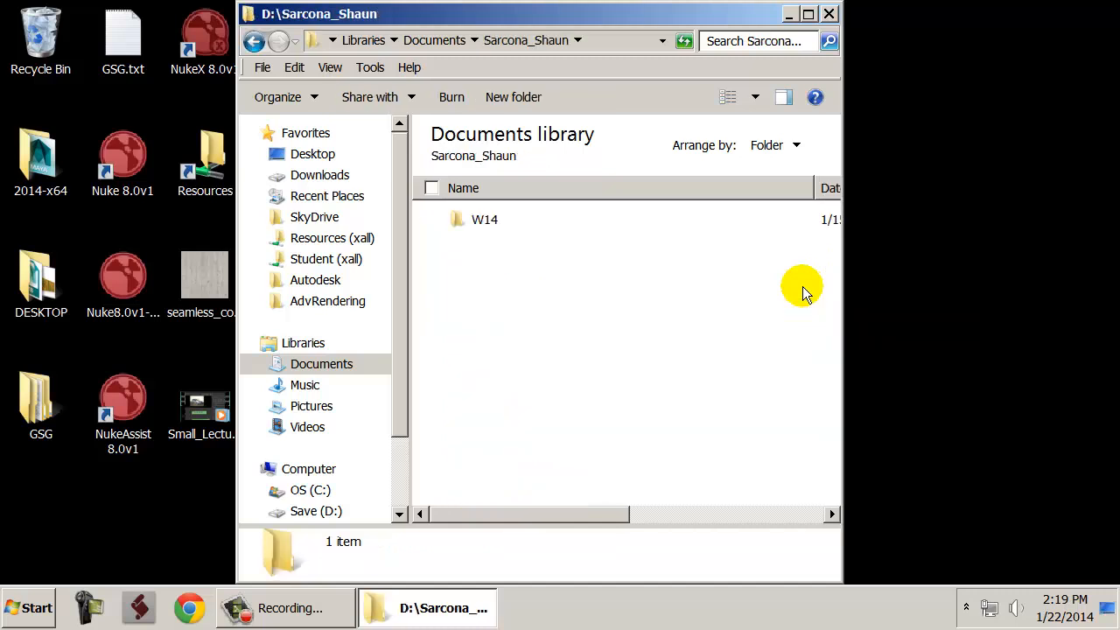
pyautogui.press('Down')
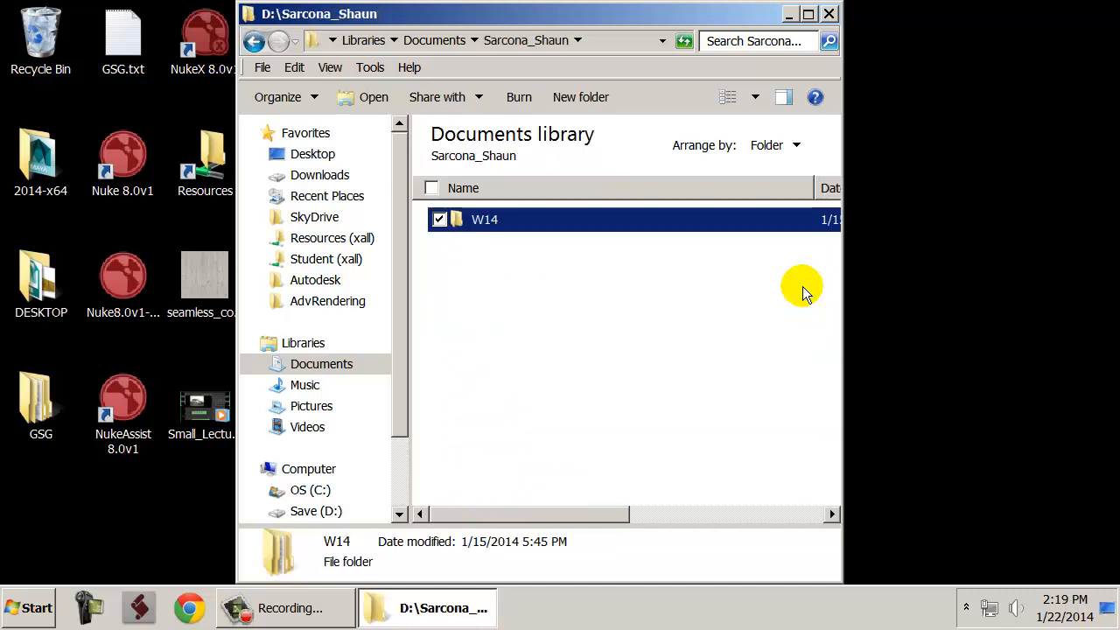
pyautogui.press('Return')
pyautogui.press('Down')
pyautogui.press('Down')
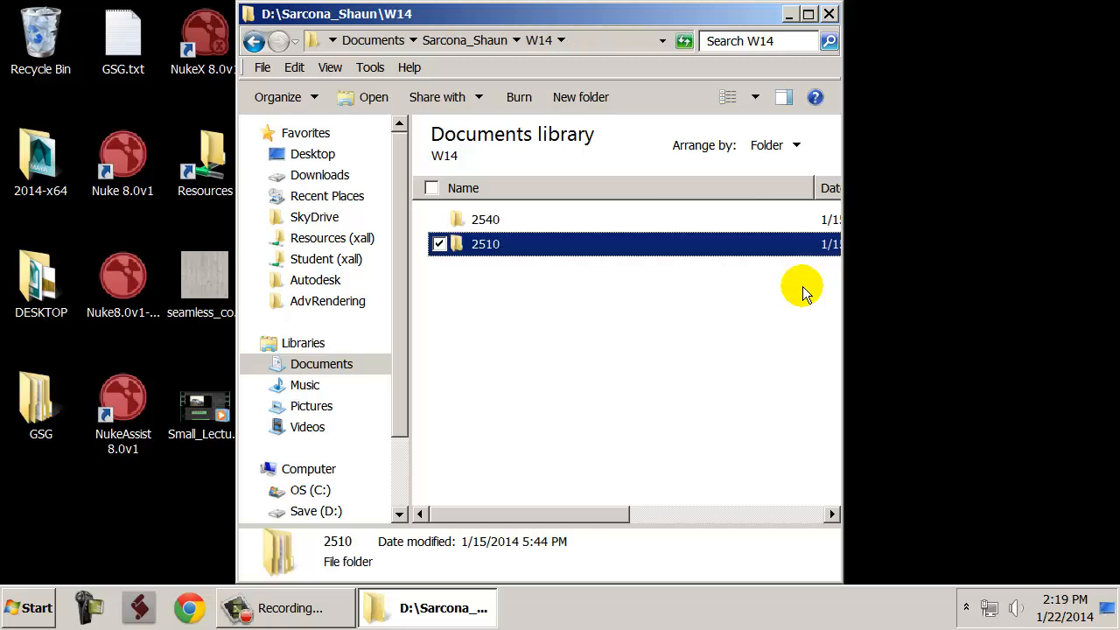
pyautogui.press('Return')
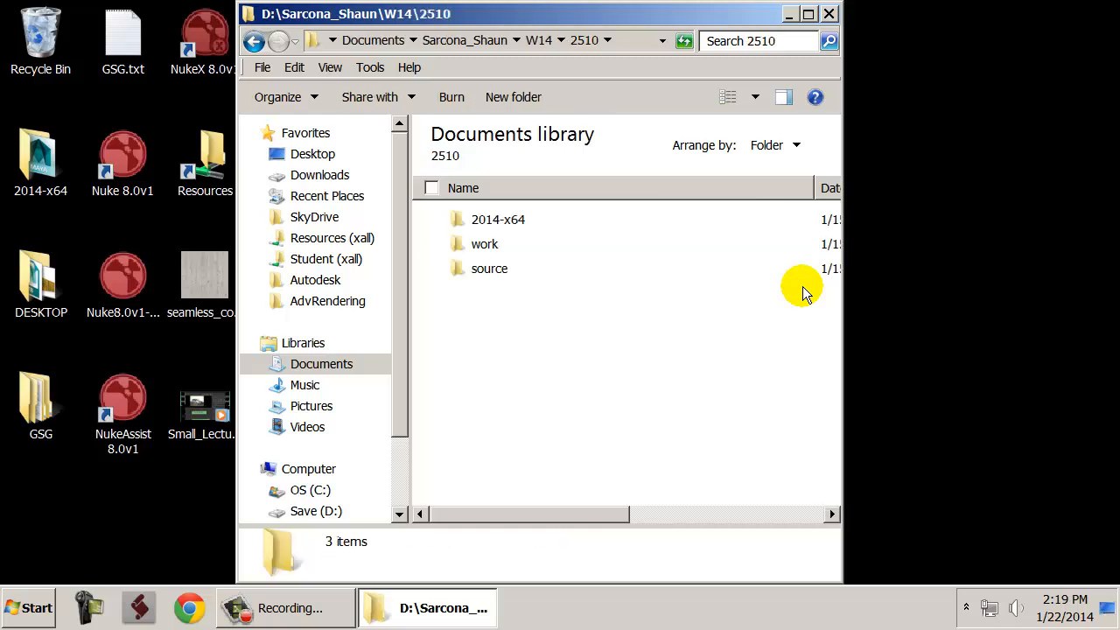
# Copy the 2014-x64 folder from the 2510 course folder.
pyautogui.click(500, 220)
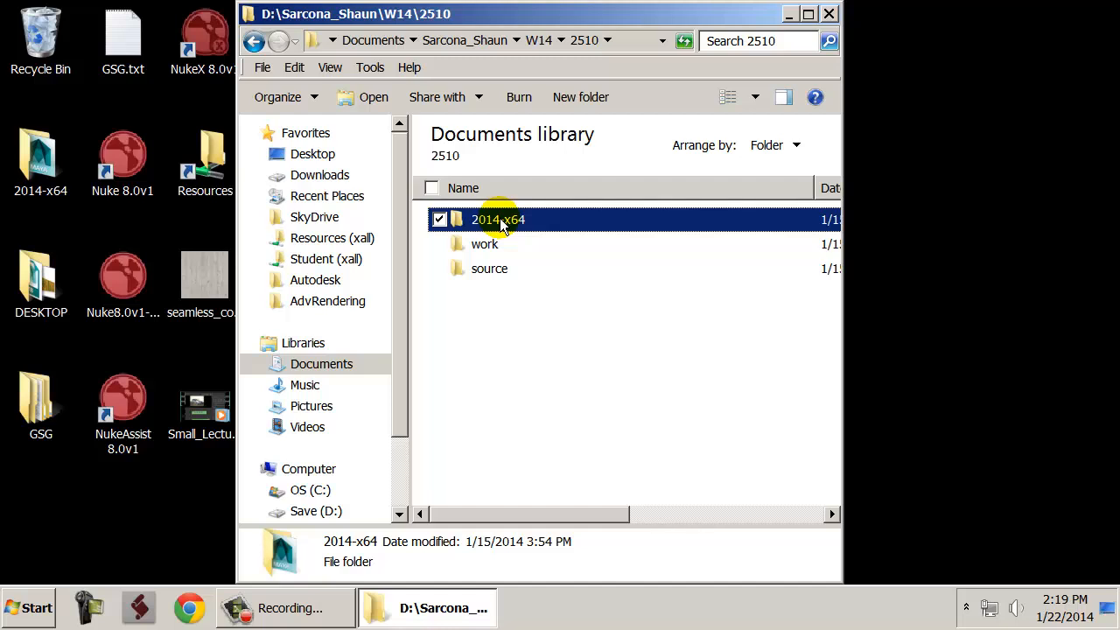
pyautogui.rightClick(500, 222)
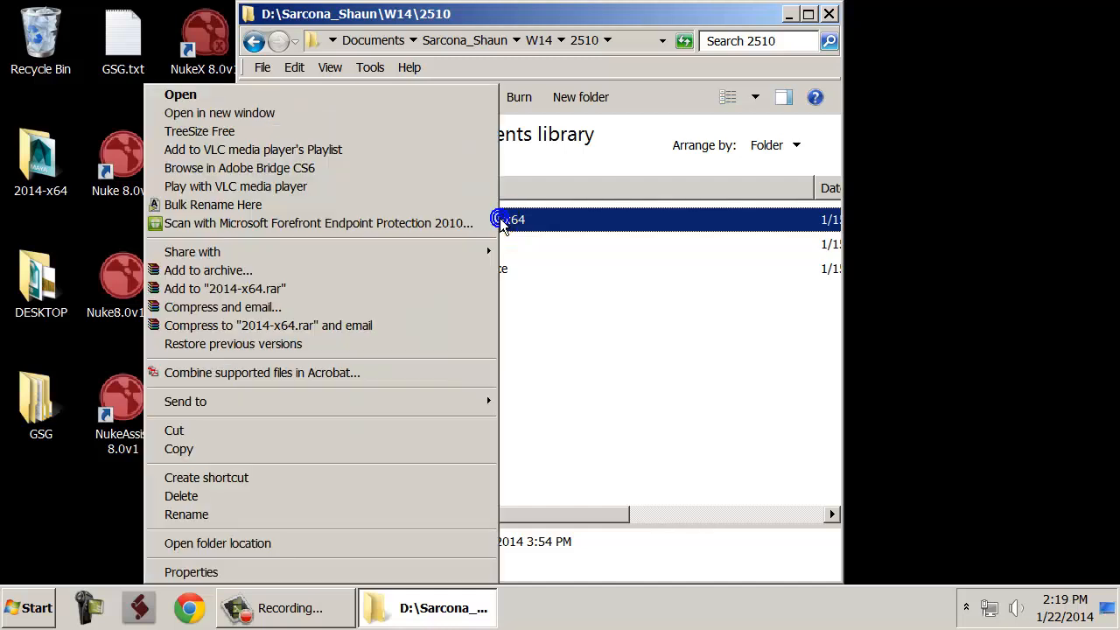
pyautogui.click(305, 449)
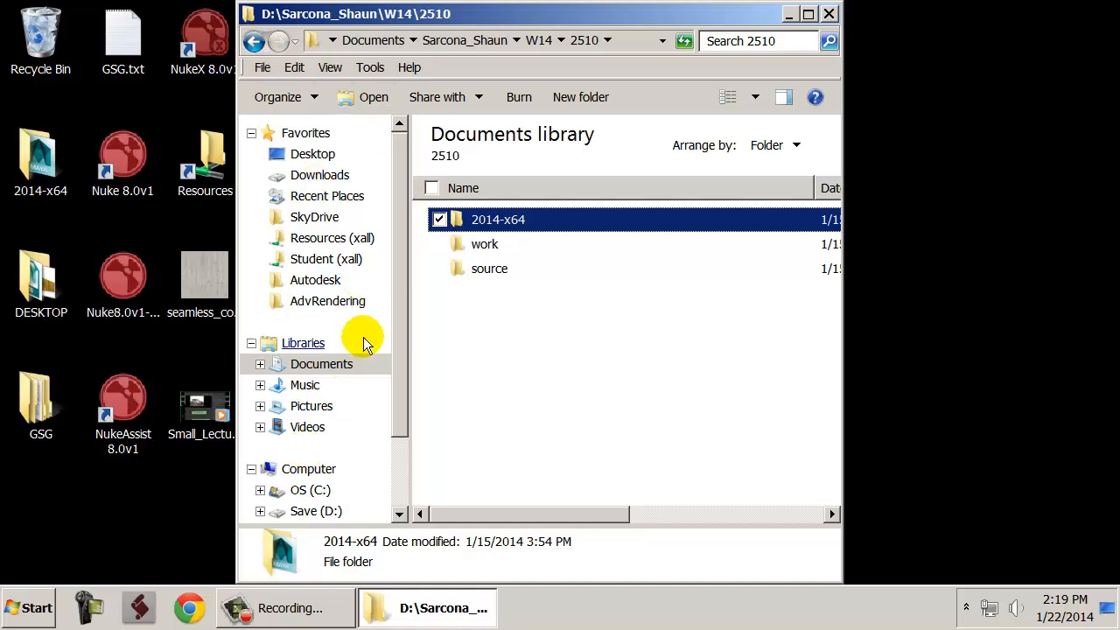
# In the maya folder of the Documents library, delete the existing 2014-x64 folder and paste the copied one in its place.
pyautogui.click(341, 368)
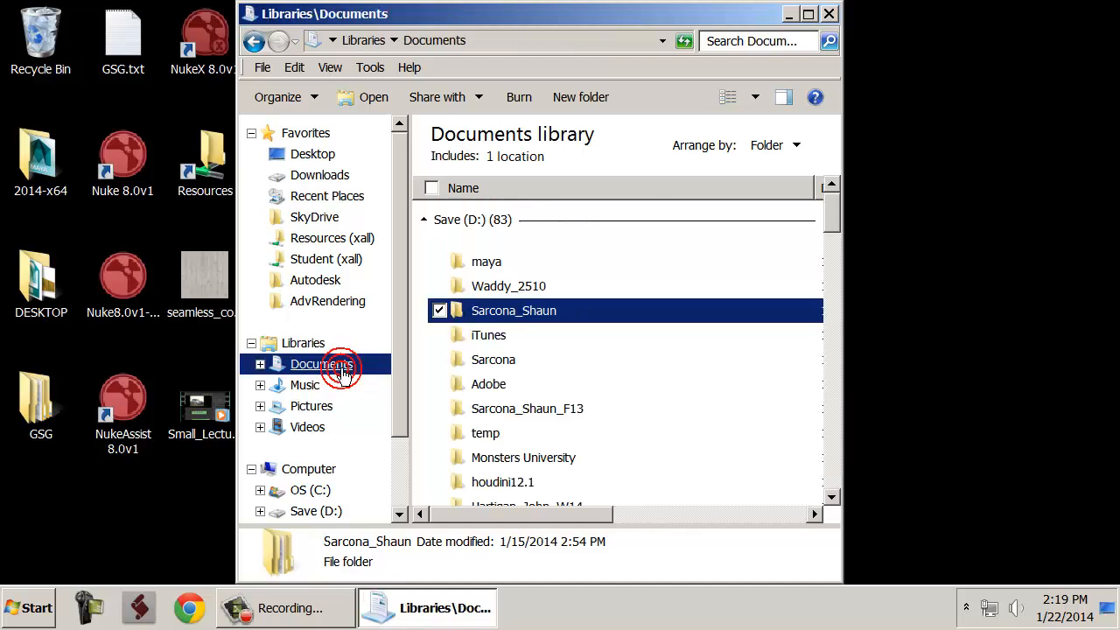
pyautogui.scroll(-2, 534, 334)
pyautogui.scroll(2, 533, 335)
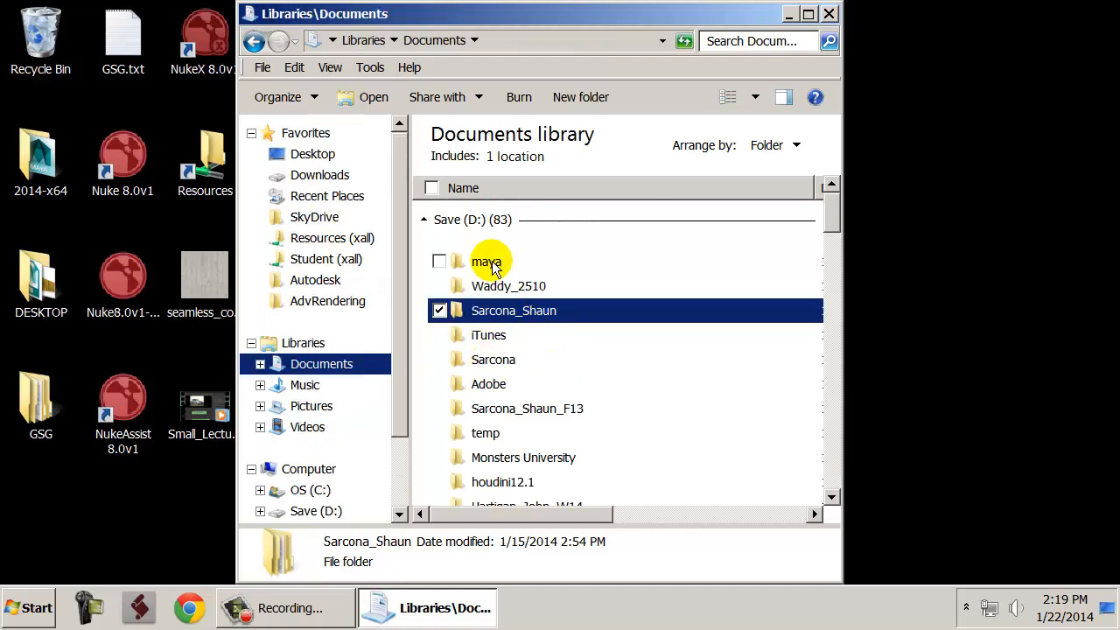
pyautogui.doubleClick(488, 263)
pyautogui.click(496, 221)
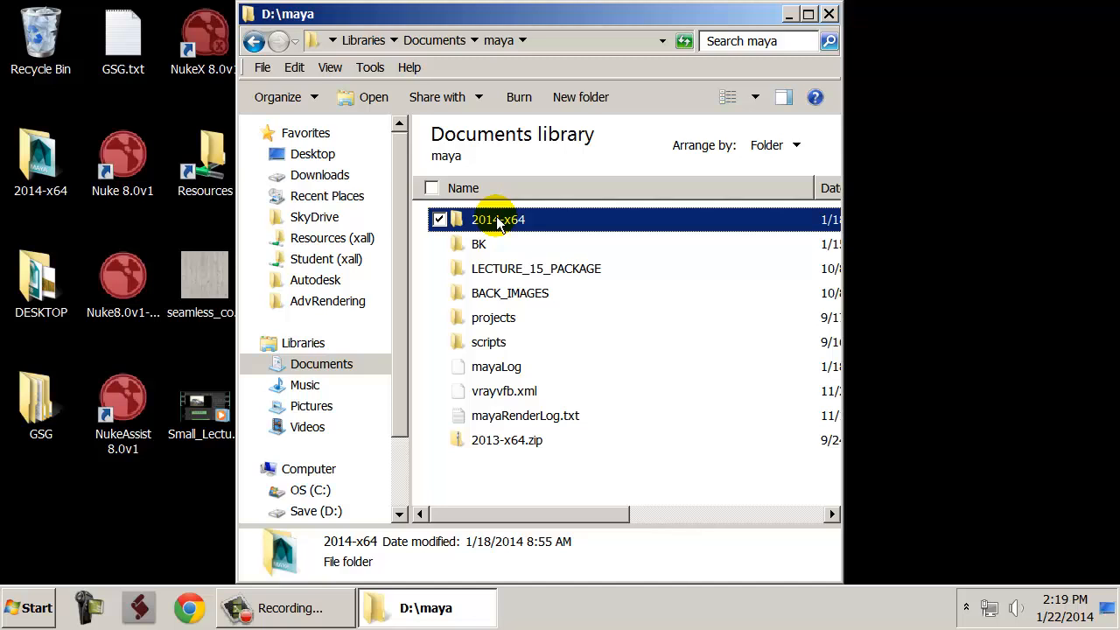
pyautogui.press('Delete')
pyautogui.press('Return')
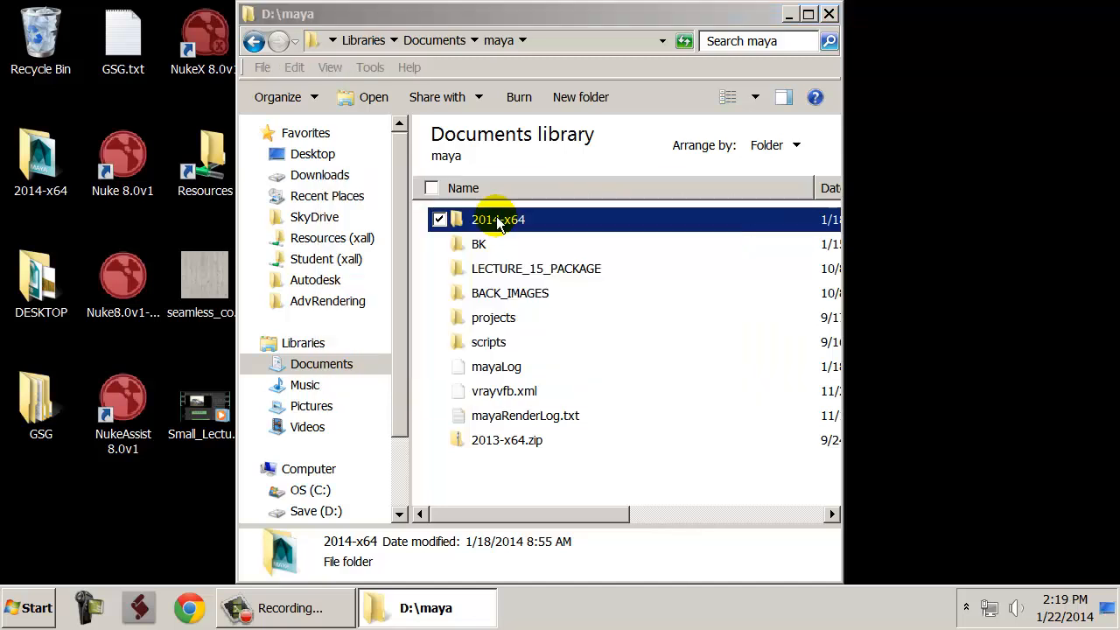
pyautogui.rightClick(491, 467)
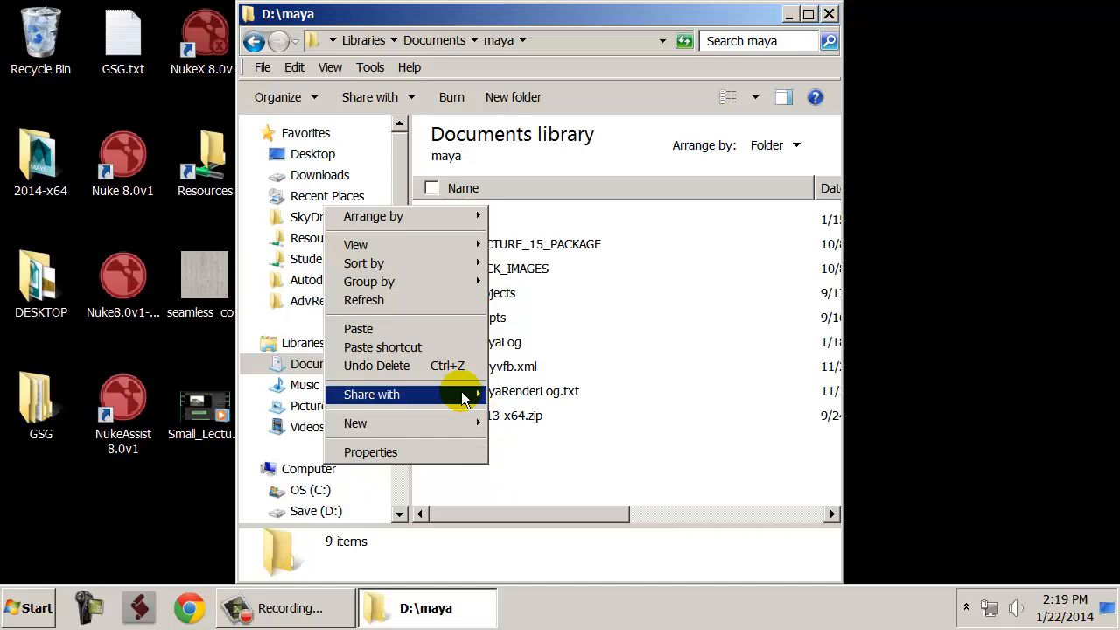
pyautogui.click(434, 328)
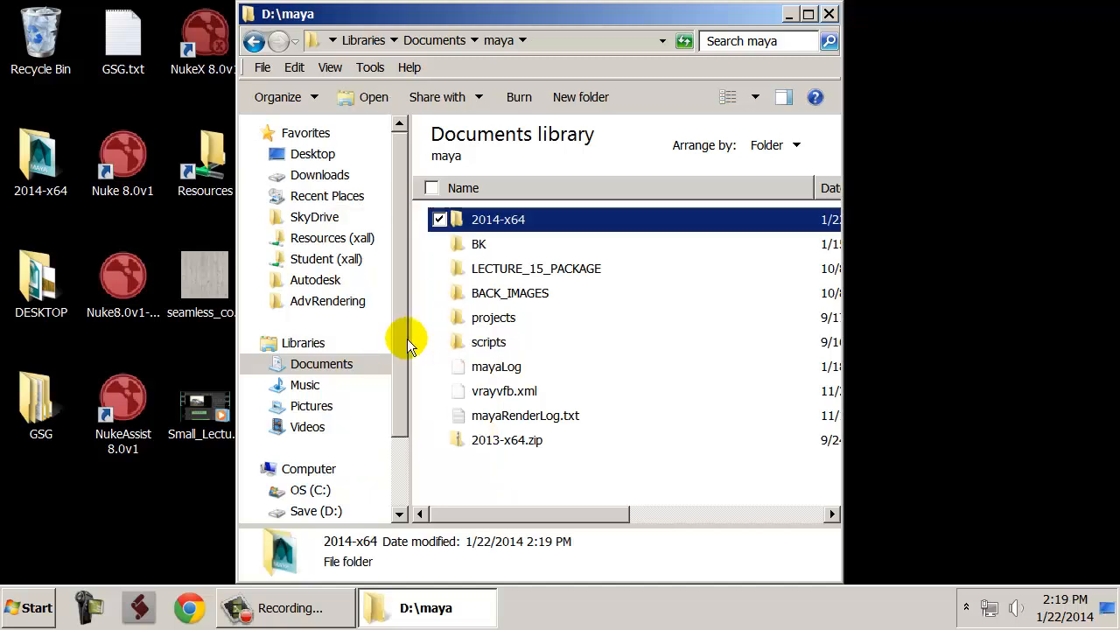
# Search the installed programs for "tutor" and launch NetSupport School Tutor Console.
pyautogui.press('super')
pyautogui.write('tutor')
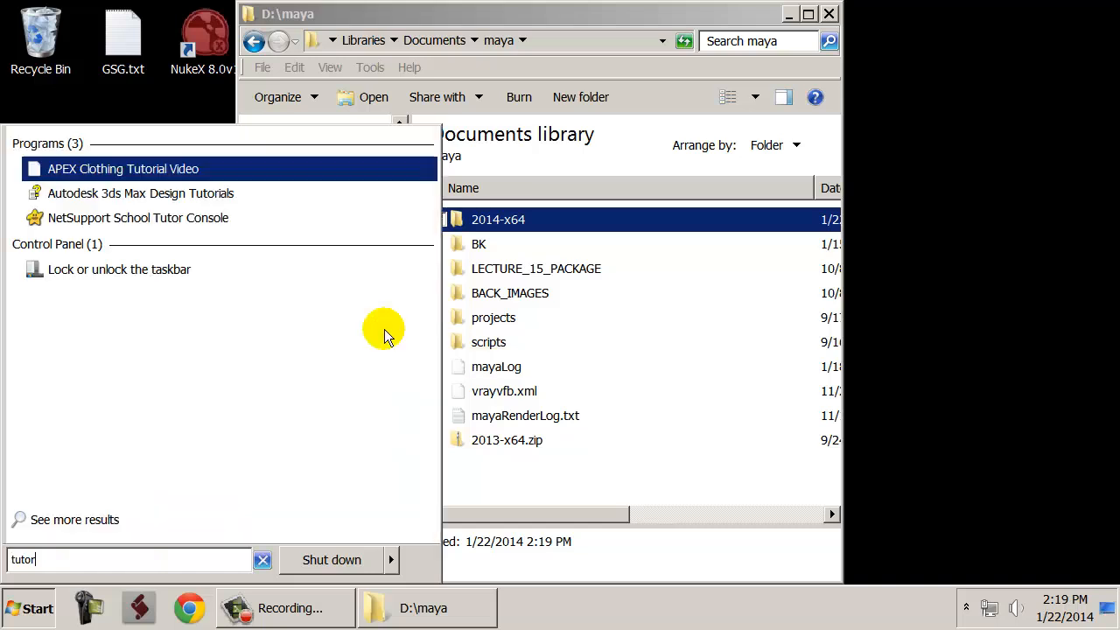
pyautogui.press('Down')
pyautogui.press('Down')
pyautogui.press('Return')
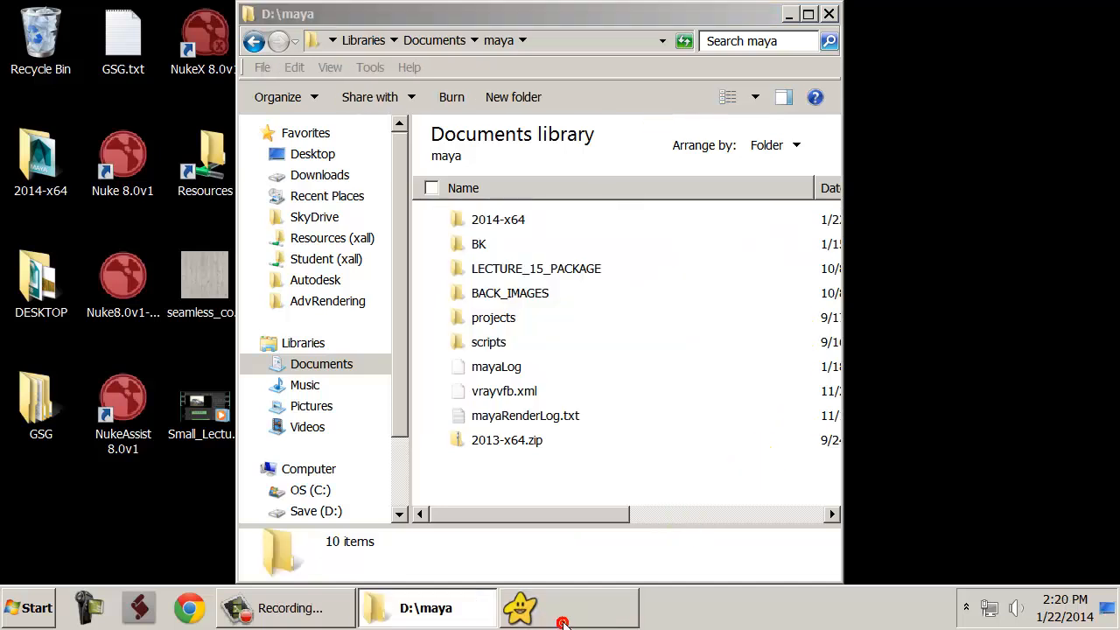
# Move the maya folder window aside to uncover the 2014-x64 folder on the desktop.
pyautogui.click(451, 618)
pyautogui.click(450, 618)
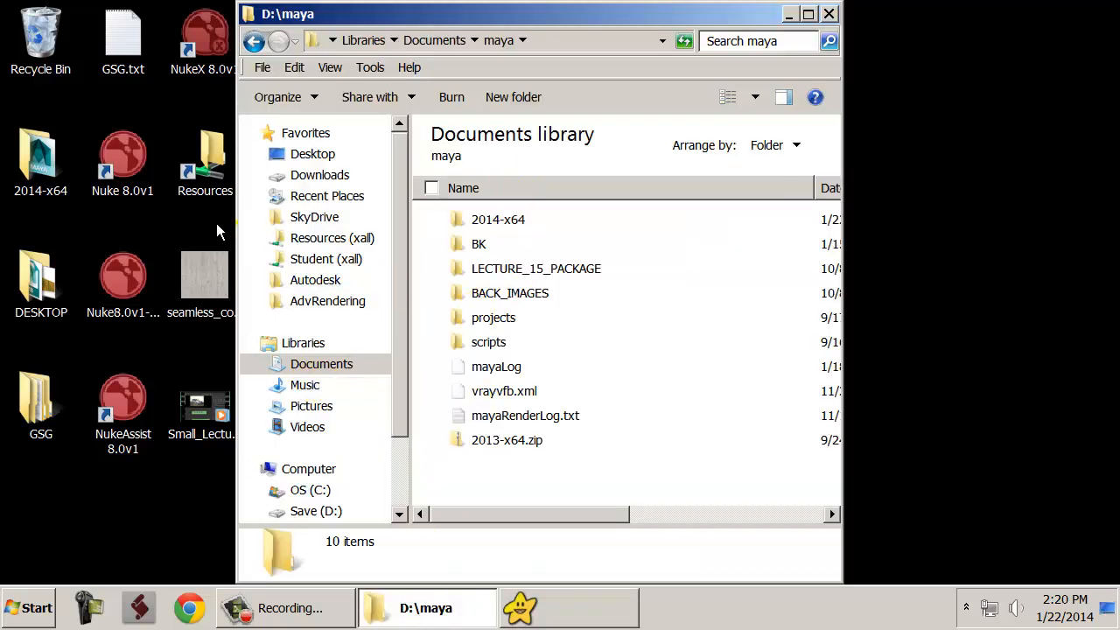
pyautogui.moveTo(387, 10); pyautogui.dragTo(612, 12)
pyautogui.moveTo(26, 153); pyautogui.dragTo(79, 155)
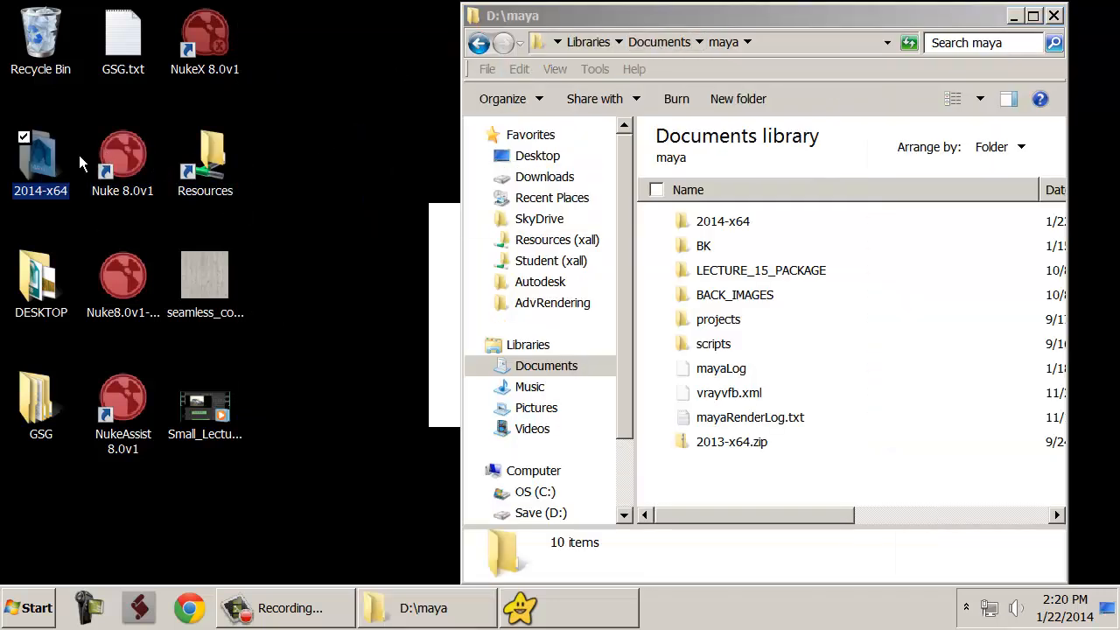
pyautogui.click(309, 164)
# Launch Maya 2014 and close the maya folder window.
pyautogui.press('super')
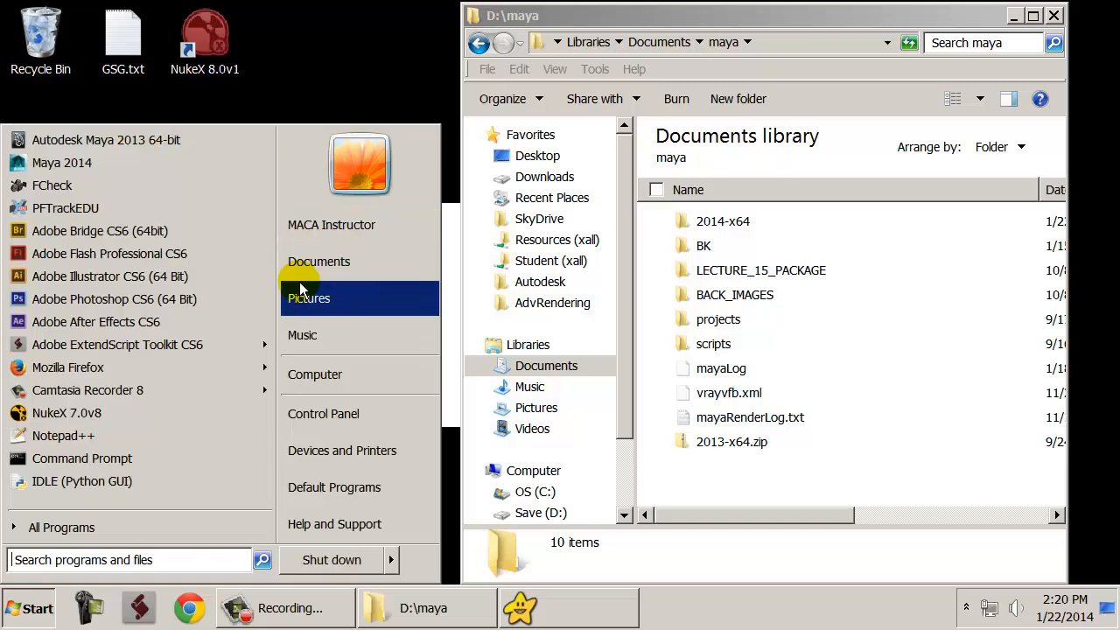
pyautogui.click(160, 161)
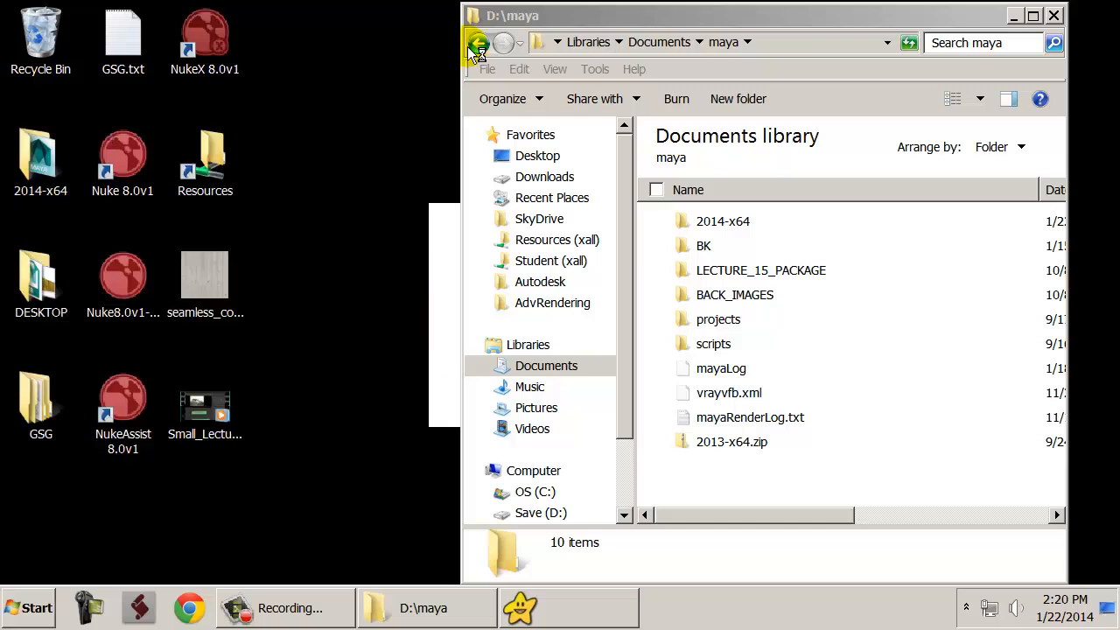
pyautogui.click(703, 16)
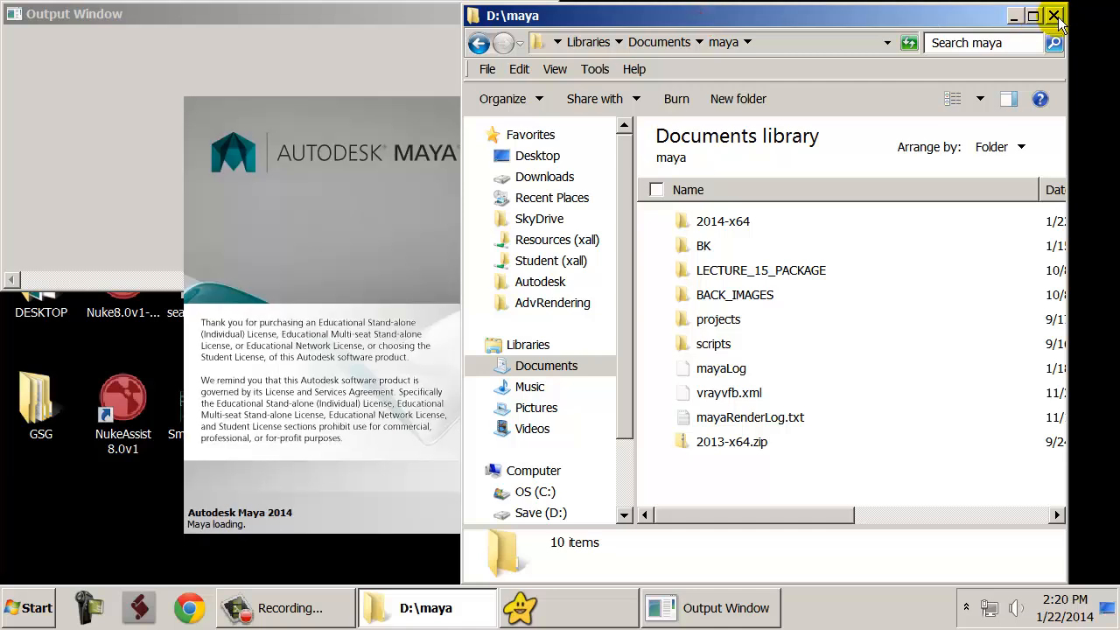
pyautogui.click(1054, 16)
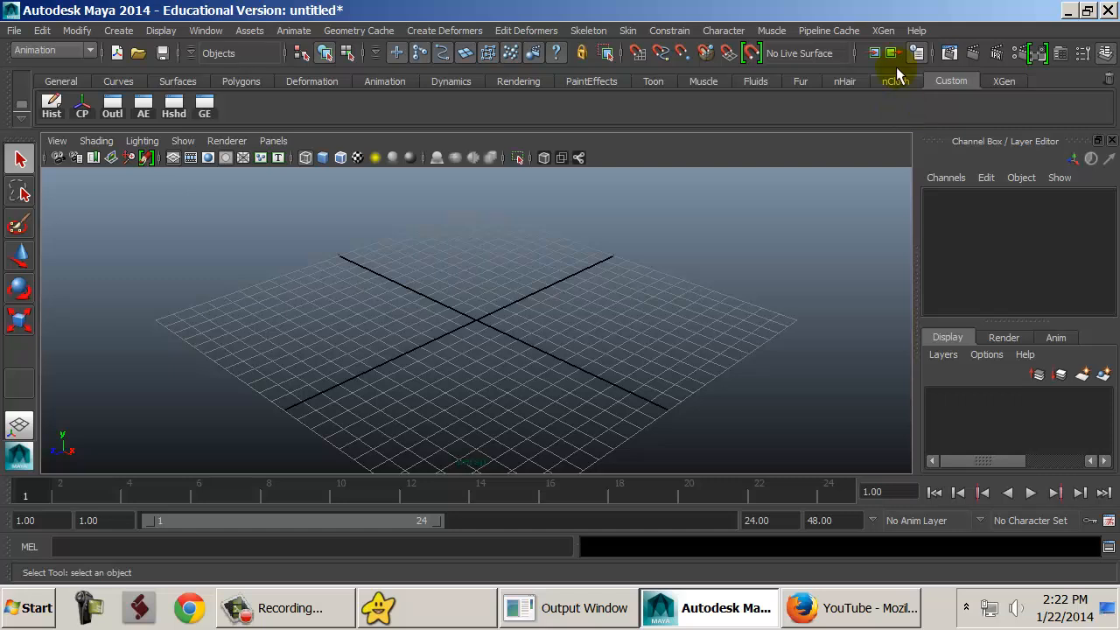
# Restore the Maya window from its maximized state and resize it to nearly full screen width, leaving a strip of desktop uncovered.
pyautogui.doubleClick(158, 7)
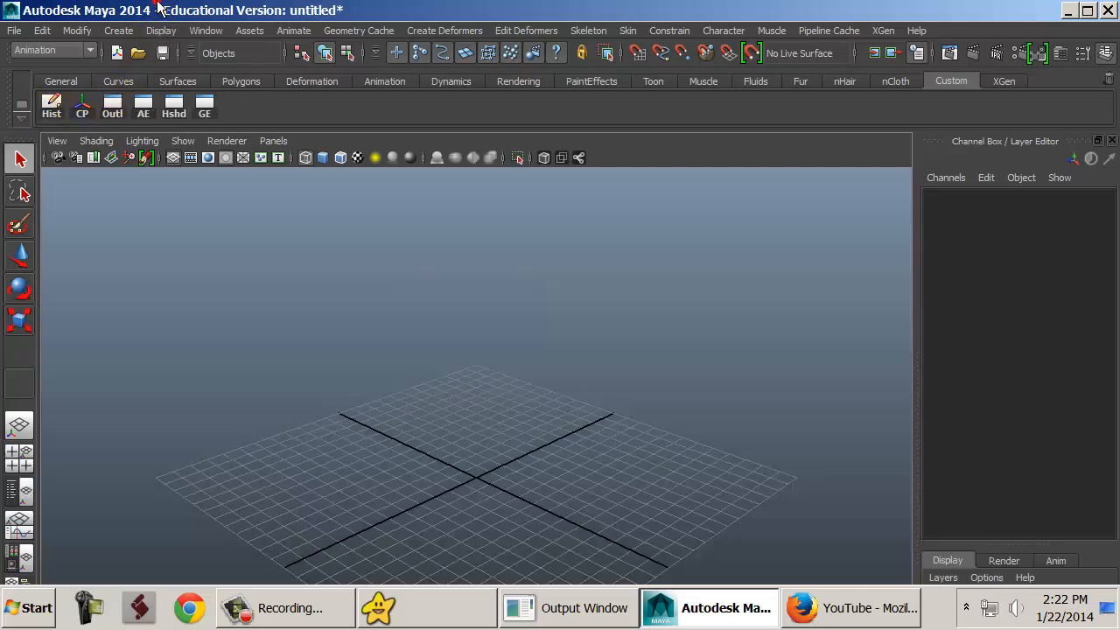
pyautogui.doubleClick(158, 3)
pyautogui.moveTo(160, 3); pyautogui.dragTo(197, 16)
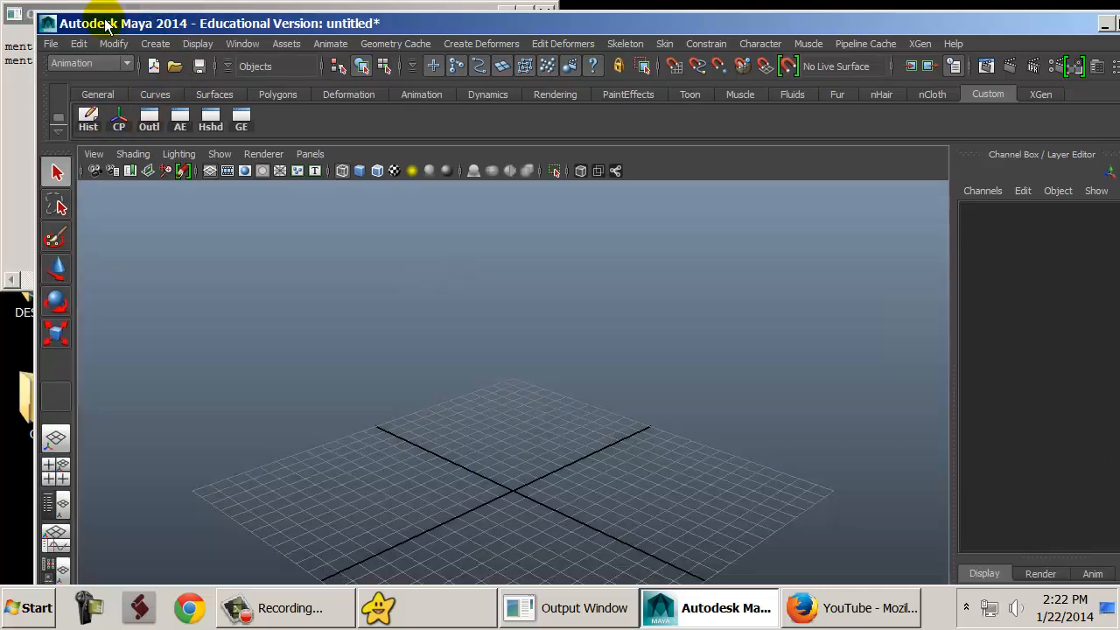
pyautogui.moveTo(79, 23); pyautogui.dragTo(192, 21)
pyautogui.moveTo(303, 13)
pyautogui.mouseDown()
pyautogui.moveTo(307, 105)
pyautogui.moveTo(292, 17)
pyautogui.moveTo(308, 107)
pyautogui.moveTo(313, 13)
pyautogui.moveTo(312, 112)
pyautogui.moveTo(315, 20)
pyautogui.mouseUp()
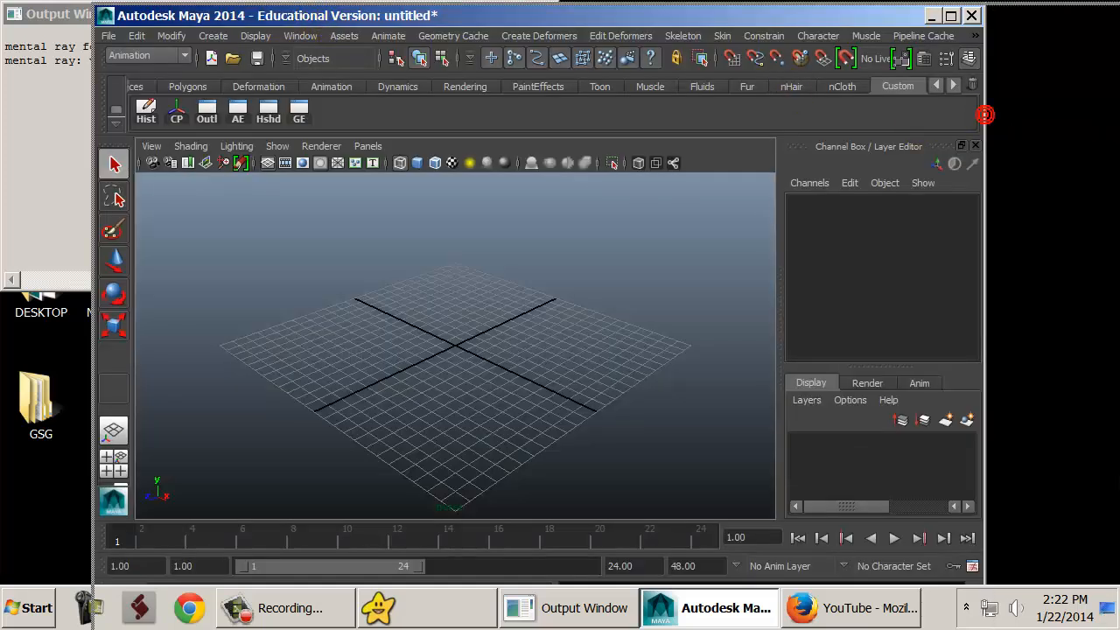
pyautogui.moveTo(983, 111); pyautogui.dragTo(1116, 109)
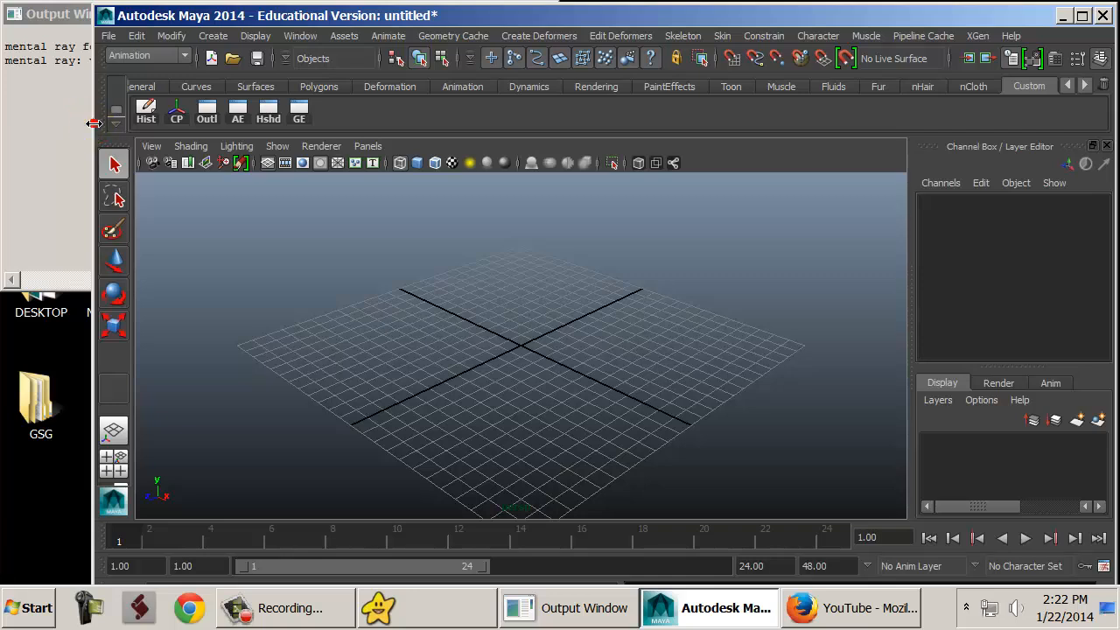
pyautogui.moveTo(93, 124); pyautogui.dragTo(56, 124)
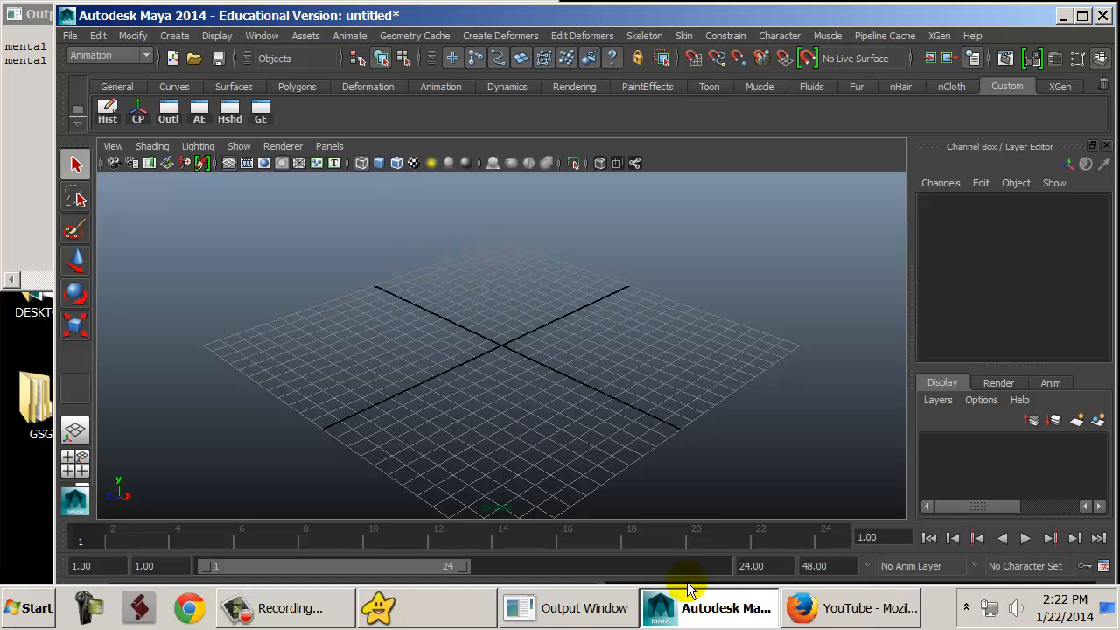
# Bring Maya's Output Window to the front and minimize it.
pyautogui.click(609, 613)
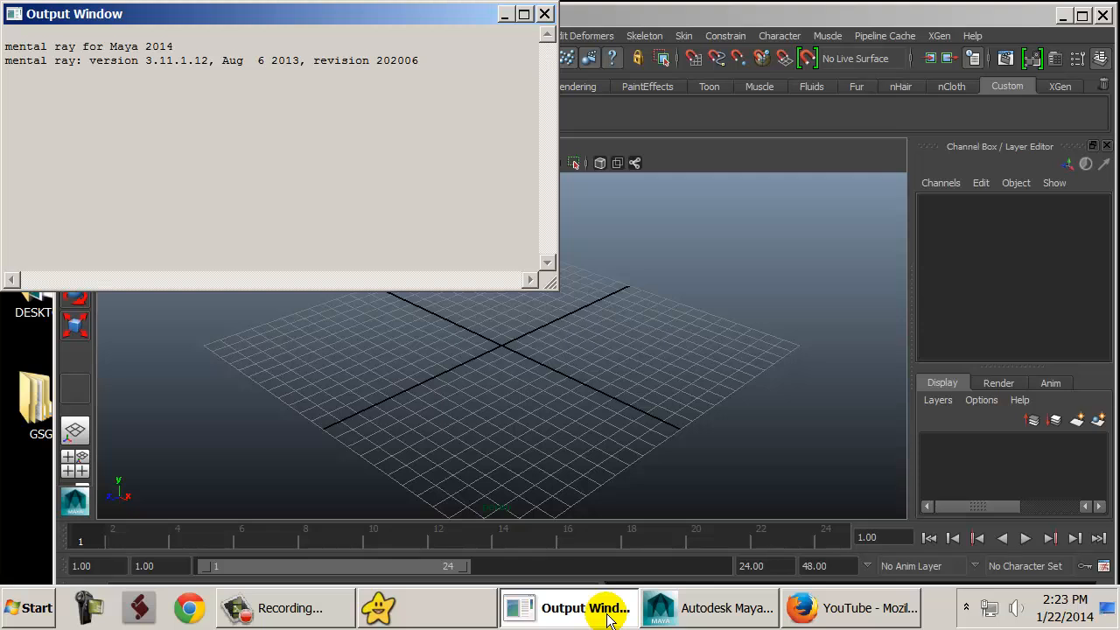
pyautogui.click(508, 13)
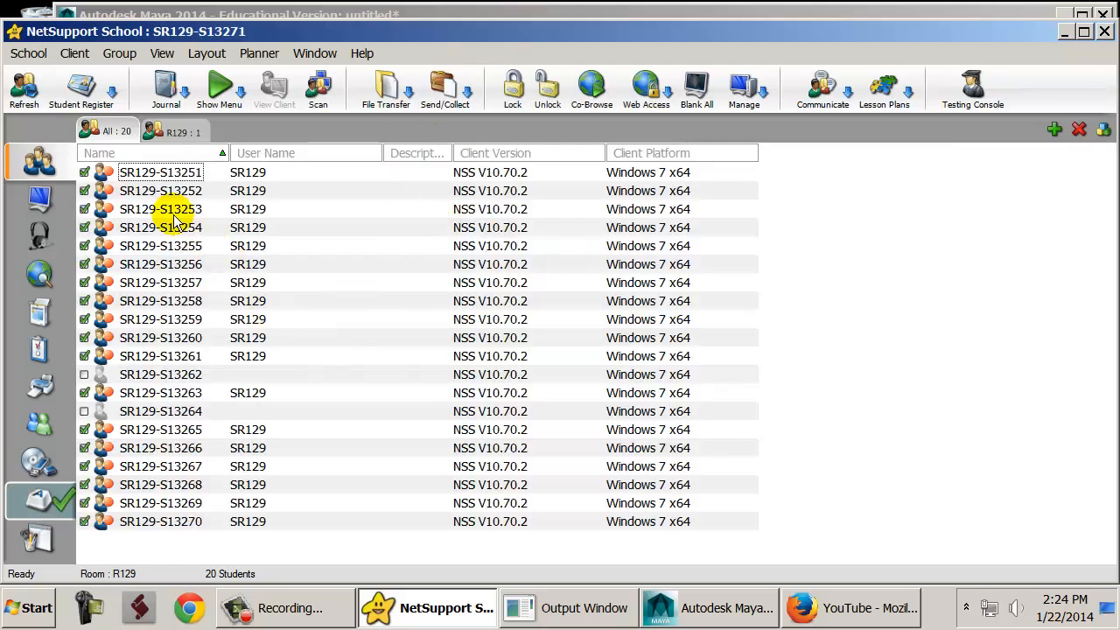
# In NetSupport School, select clients SR129-S13251 through SR129-S13270 and show monitor 1 to these clients.
pyautogui.click(161, 173)
pyautogui.keyDown('shift'); pyautogui.click(162, 522); pyautogui.keyUp('shift')
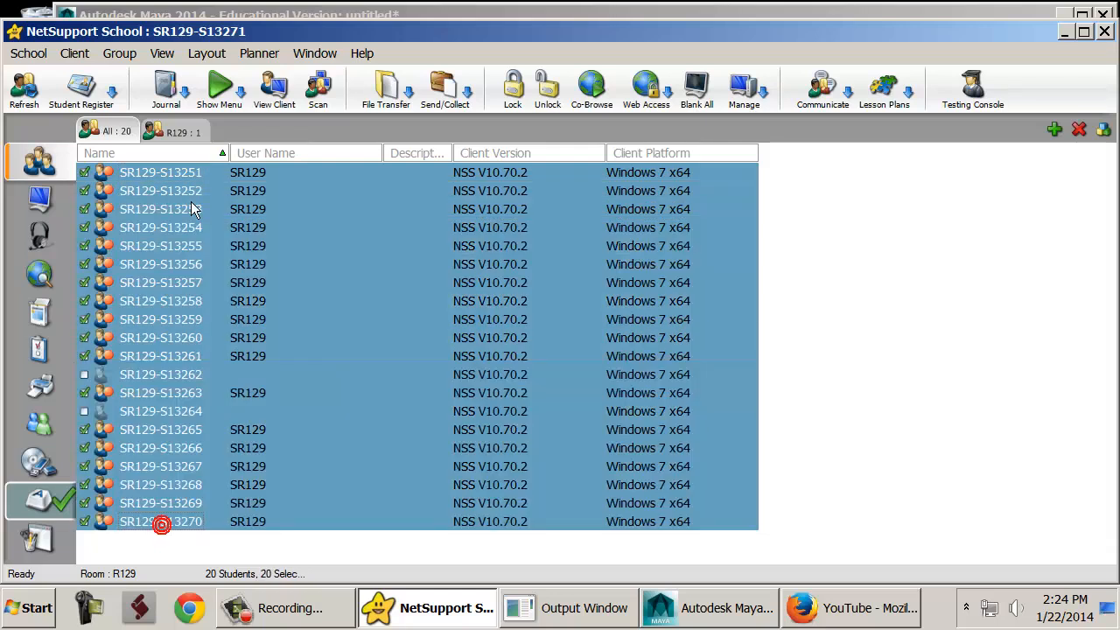
pyautogui.click(75, 53)
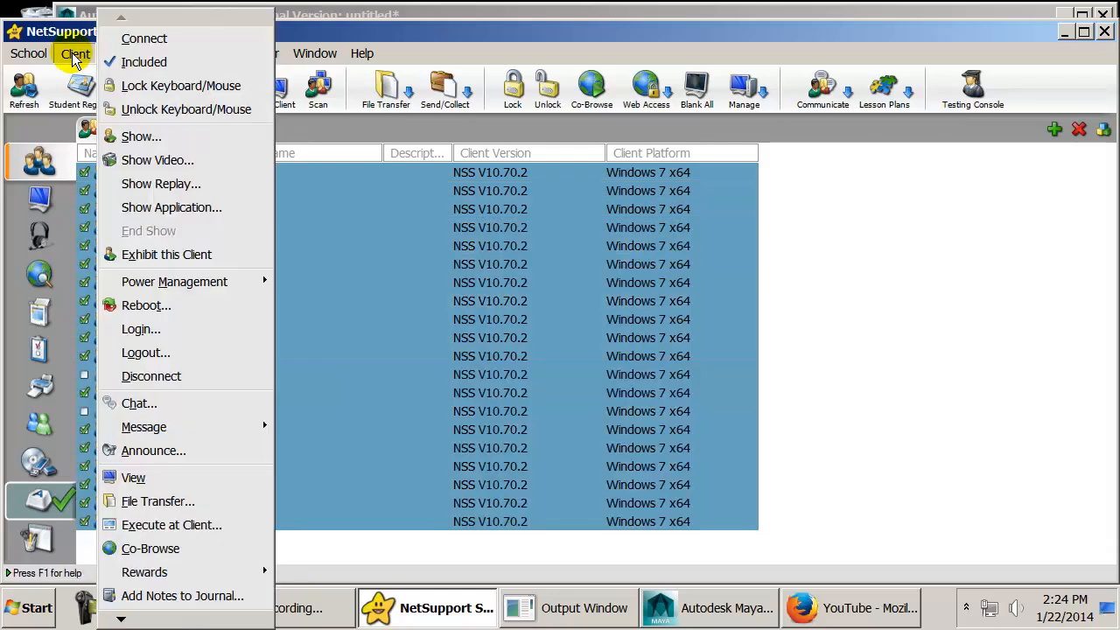
pyautogui.click(182, 136)
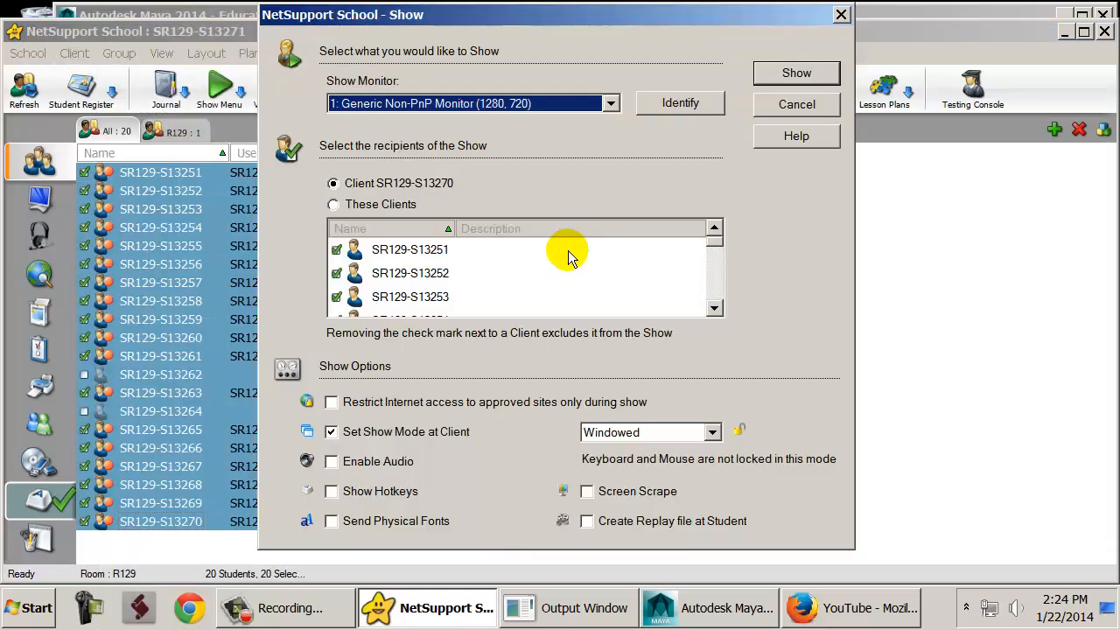
pyautogui.click(404, 206)
pyautogui.click(797, 74)
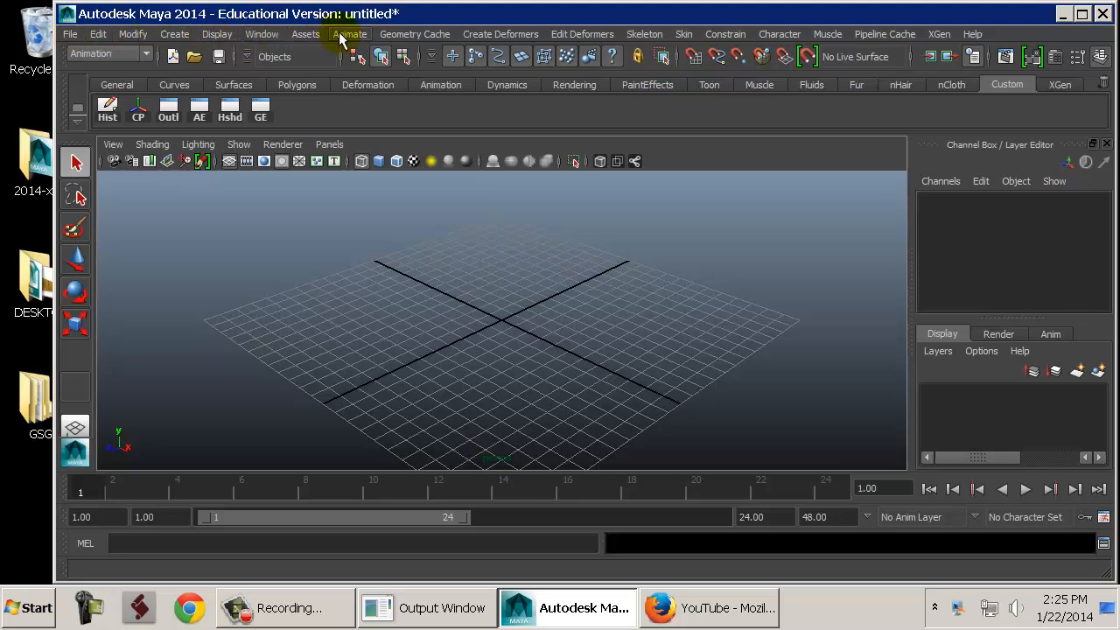
# Show the Polygons, Surfaces and Dynamics menu sets one after another and return to the Animation menu set.
pyautogui.click(125, 55)
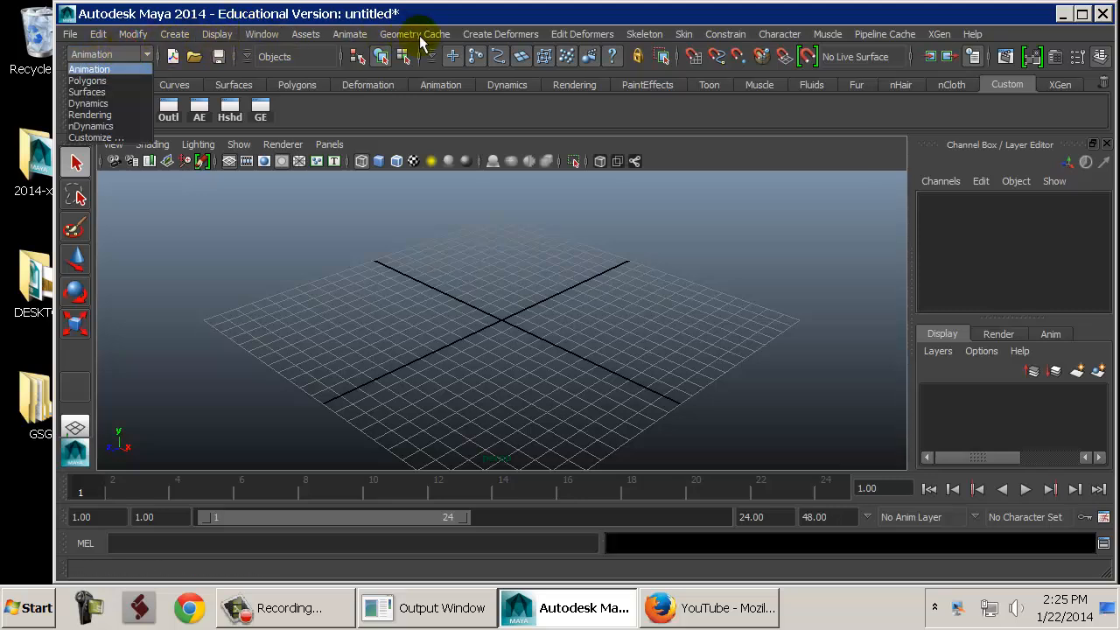
pyautogui.click(108, 80)
pyautogui.click(125, 54)
pyautogui.click(110, 91)
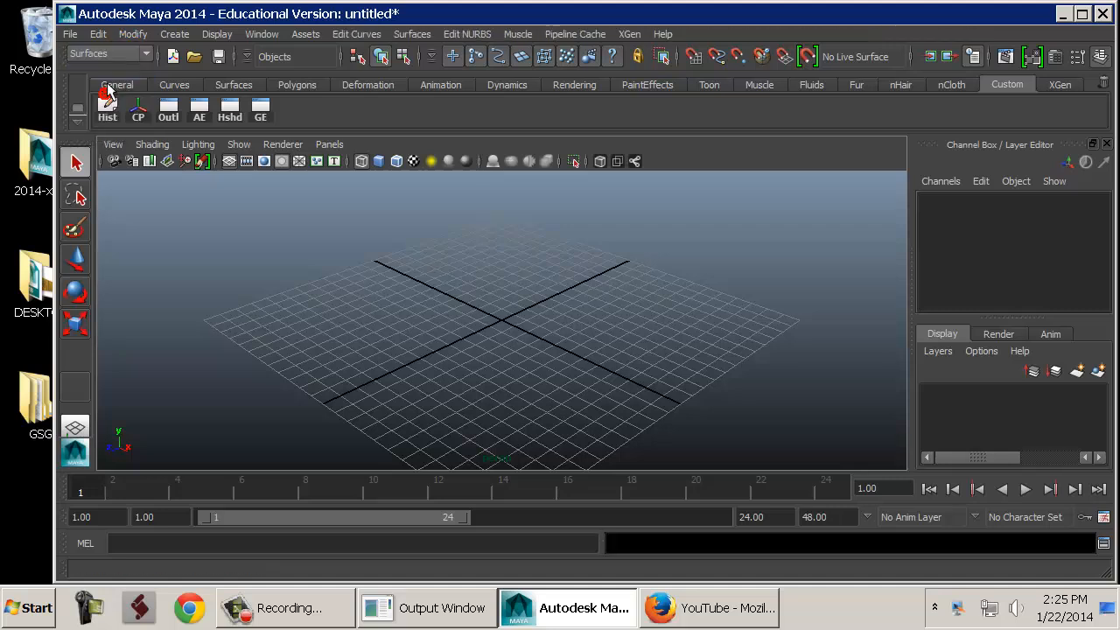
pyautogui.click(122, 55)
pyautogui.click(112, 102)
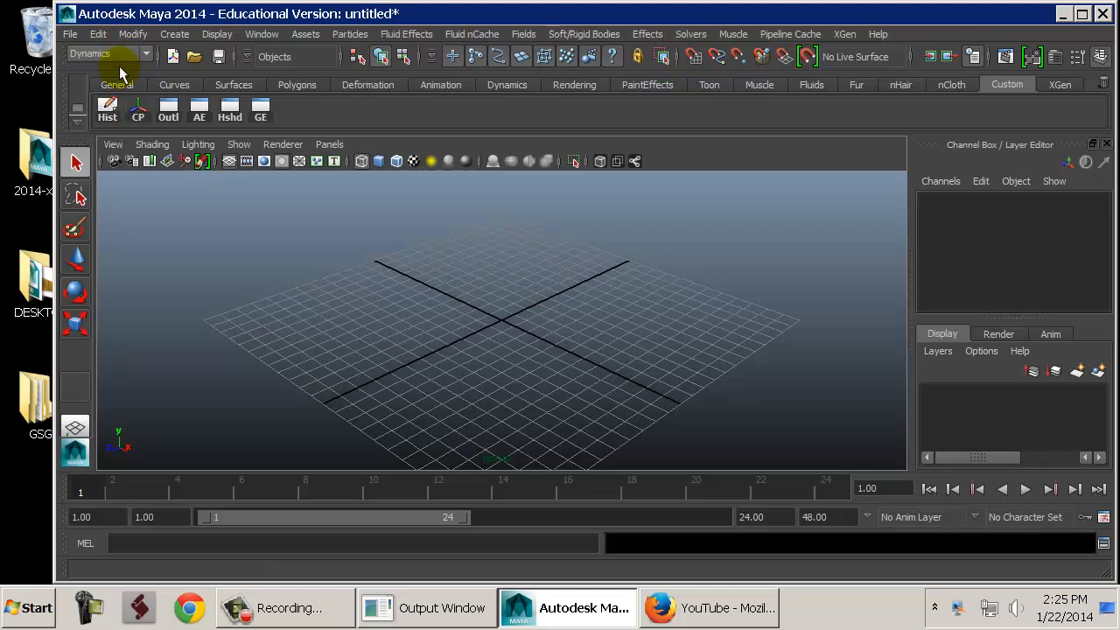
pyautogui.click(121, 58)
pyautogui.click(125, 52)
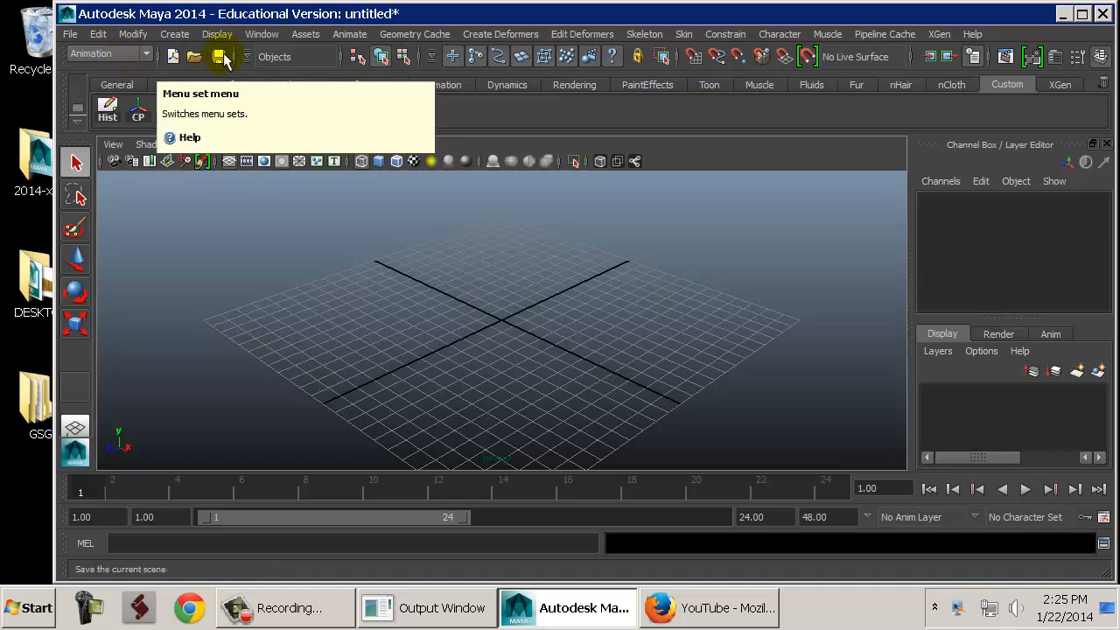
# Display the hotbox over the perspective view to examine the menus of all menu sets, and dismiss it.
pyautogui.click(444, 218)
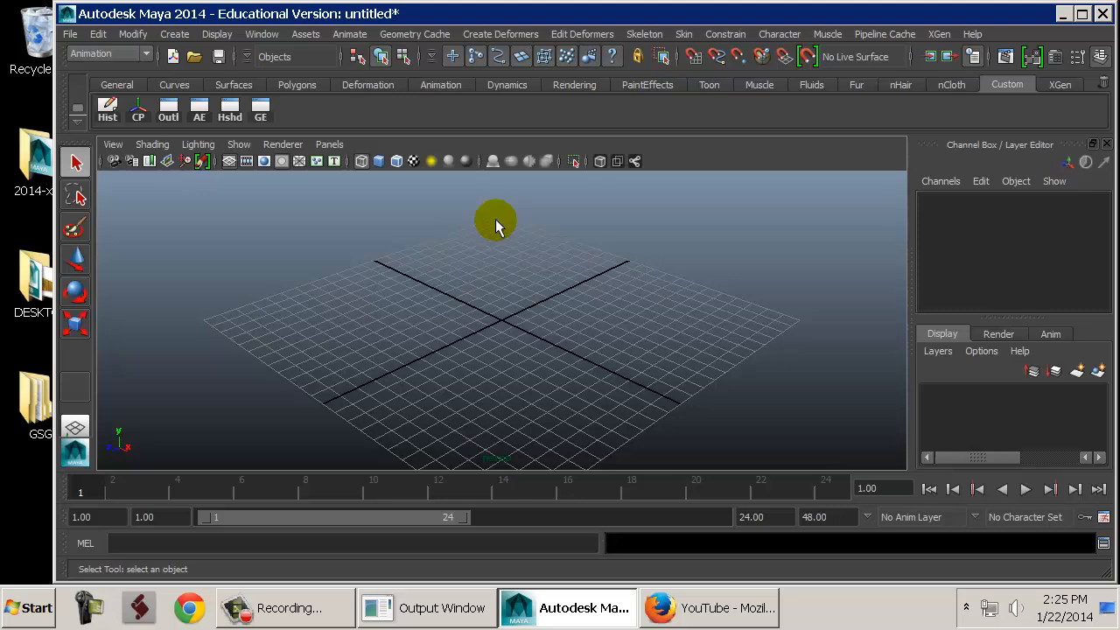
pyautogui.press('space')
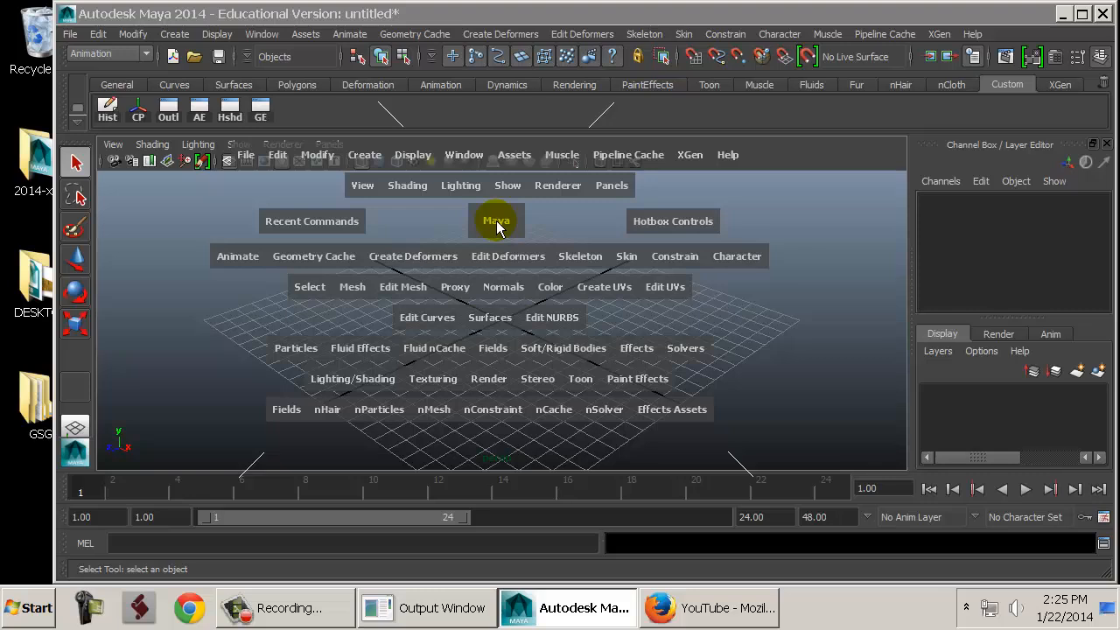
pyautogui.press('space')
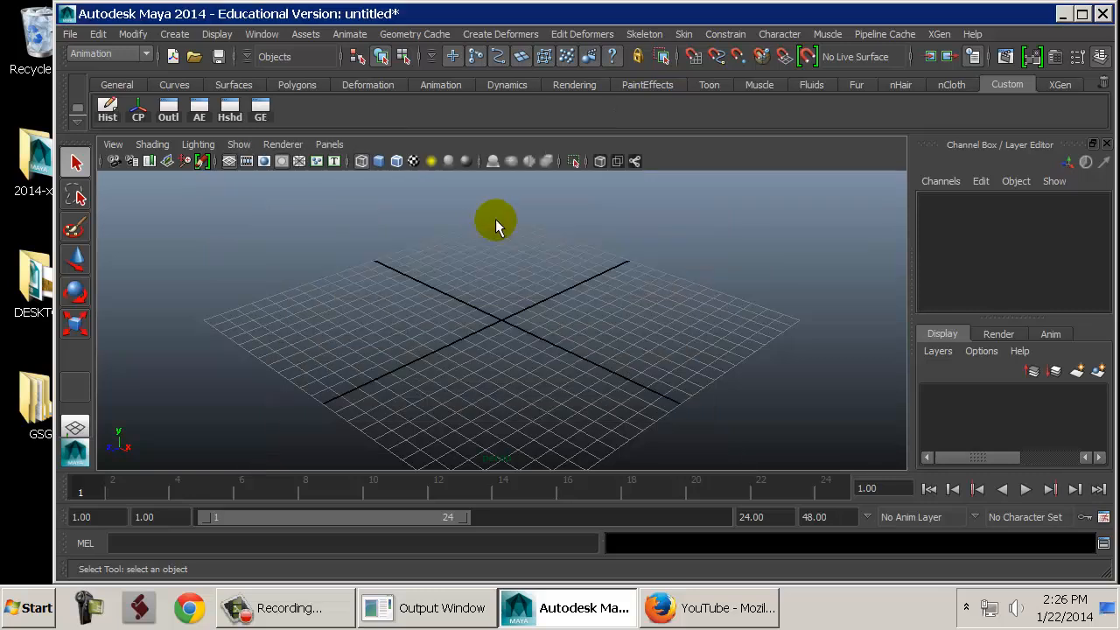
pyautogui.press('space')
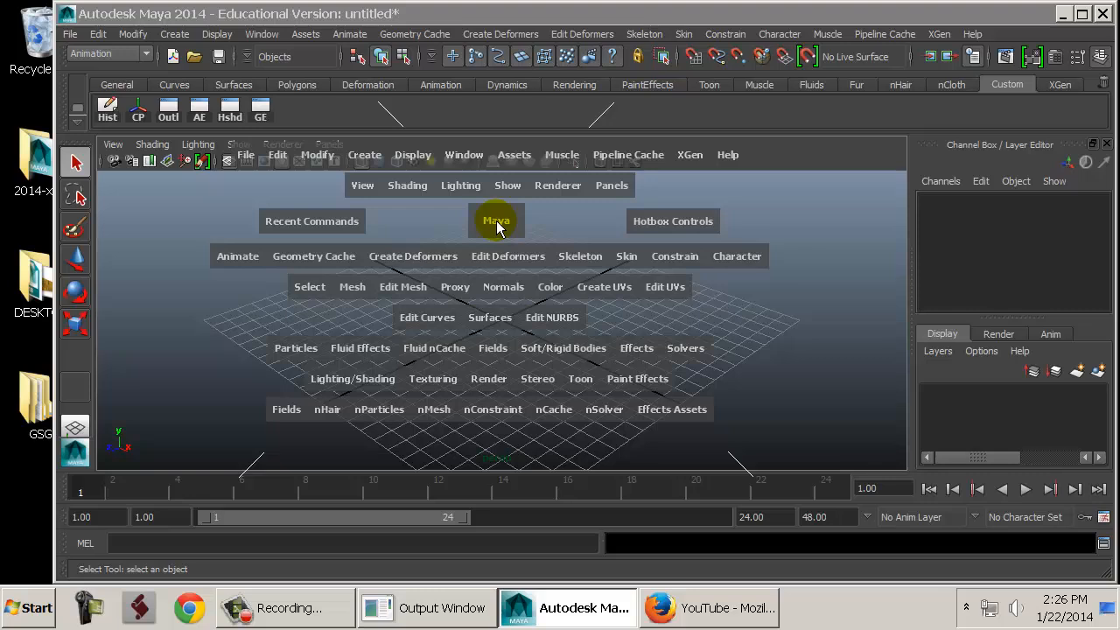
pyautogui.press('F10')
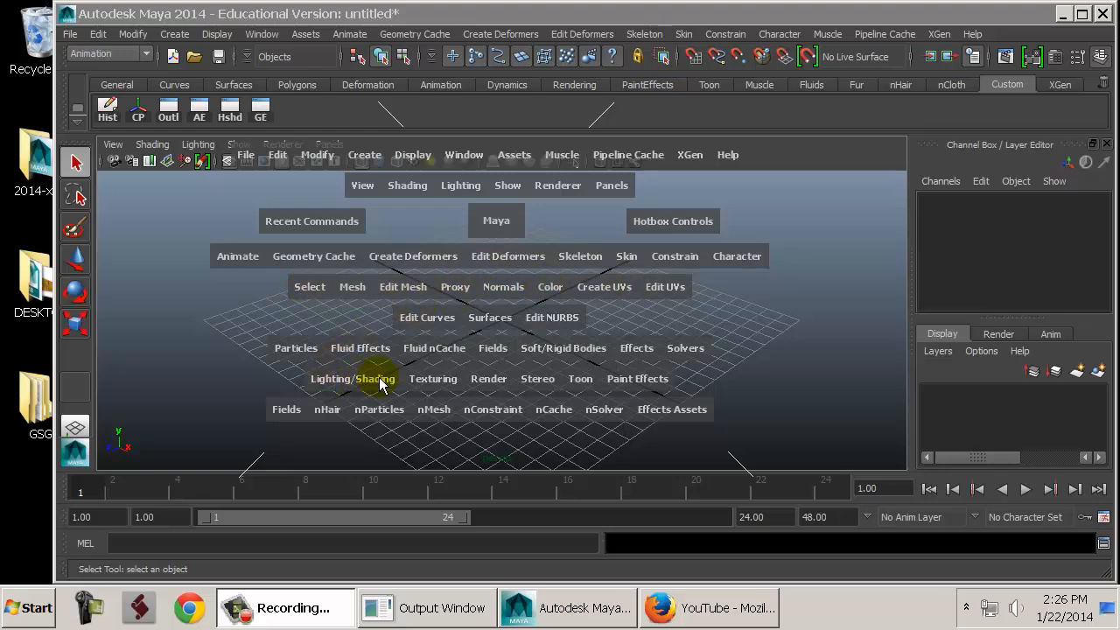
pyautogui.click(188, 272)
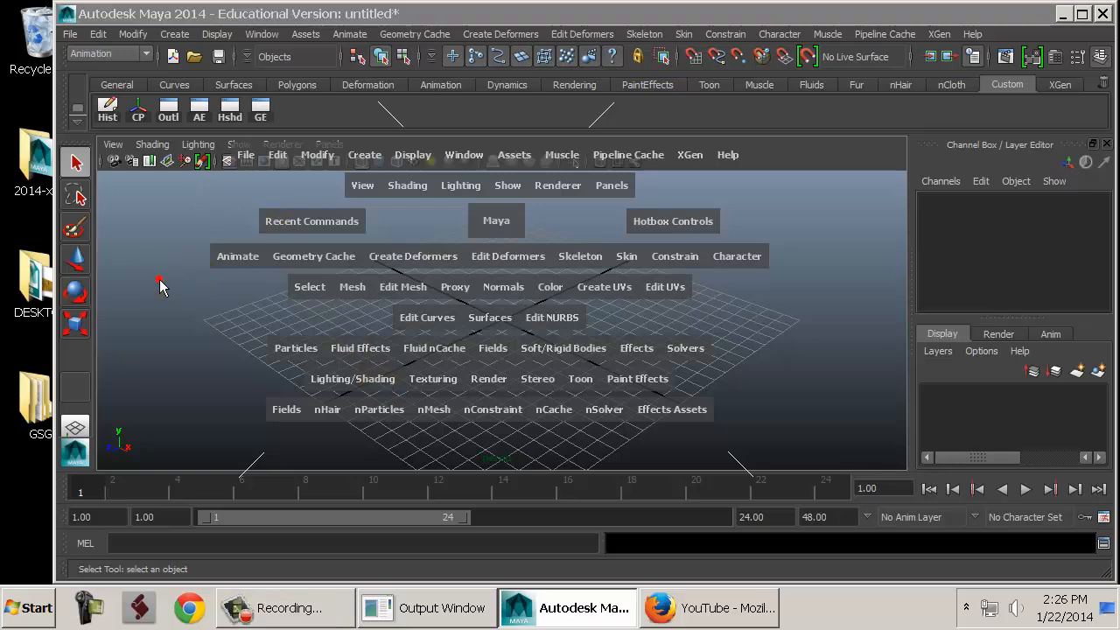
pyautogui.click(136, 243)
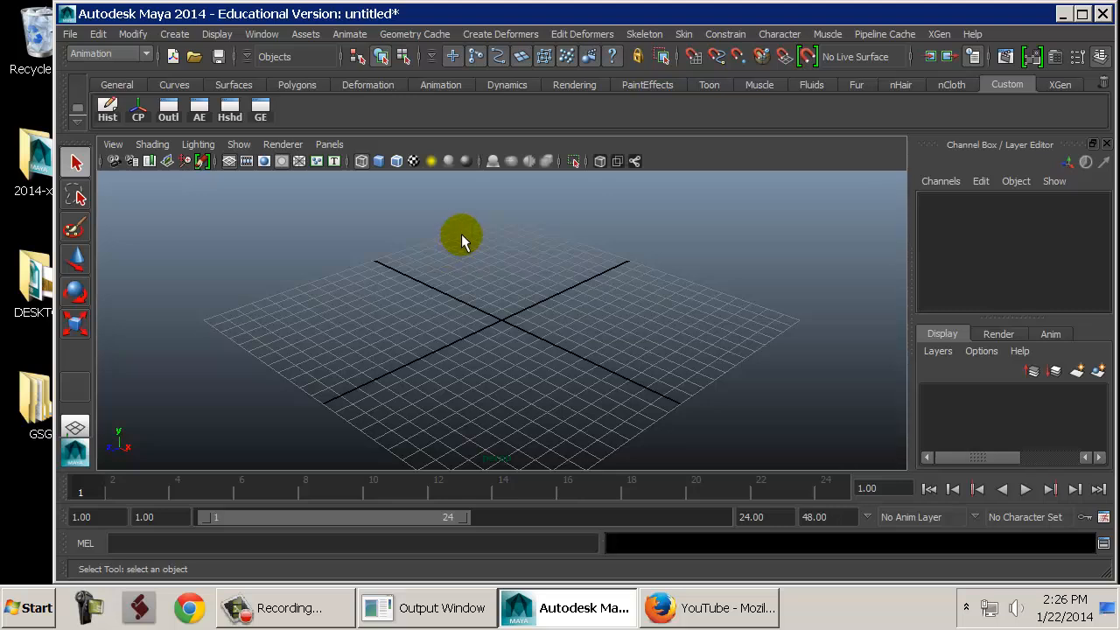
# Switch the menu set to Surfaces, back to Animation, and finally to Polygons.
pyautogui.click(466, 234)
pyautogui.click(109, 54)
pyautogui.click(87, 92)
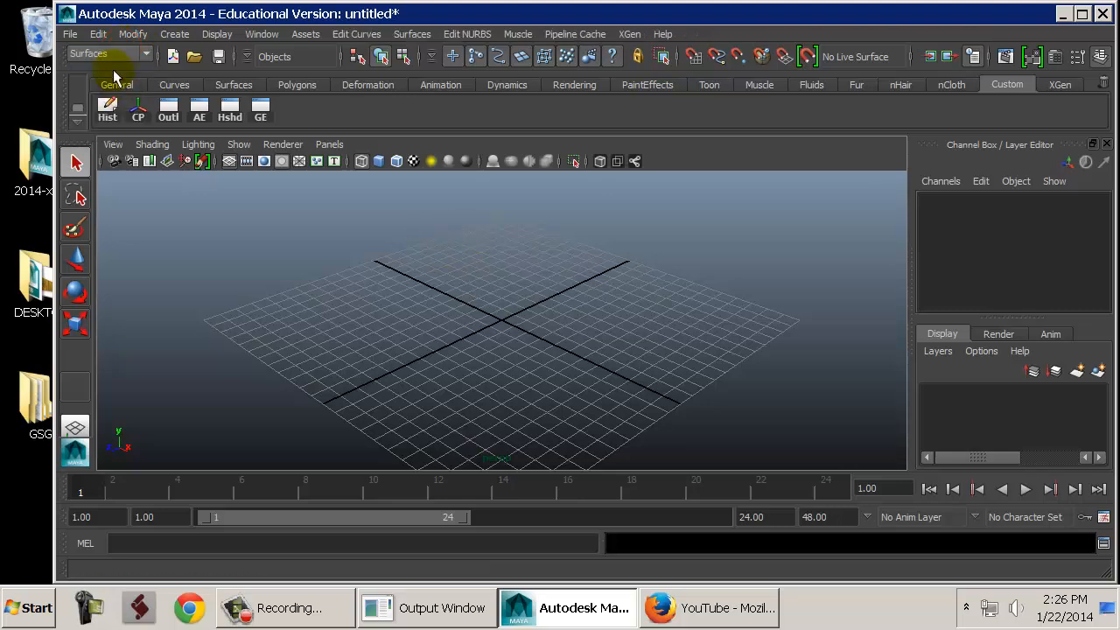
pyautogui.click(112, 55)
pyautogui.click(115, 70)
pyautogui.click(110, 56)
pyautogui.click(110, 80)
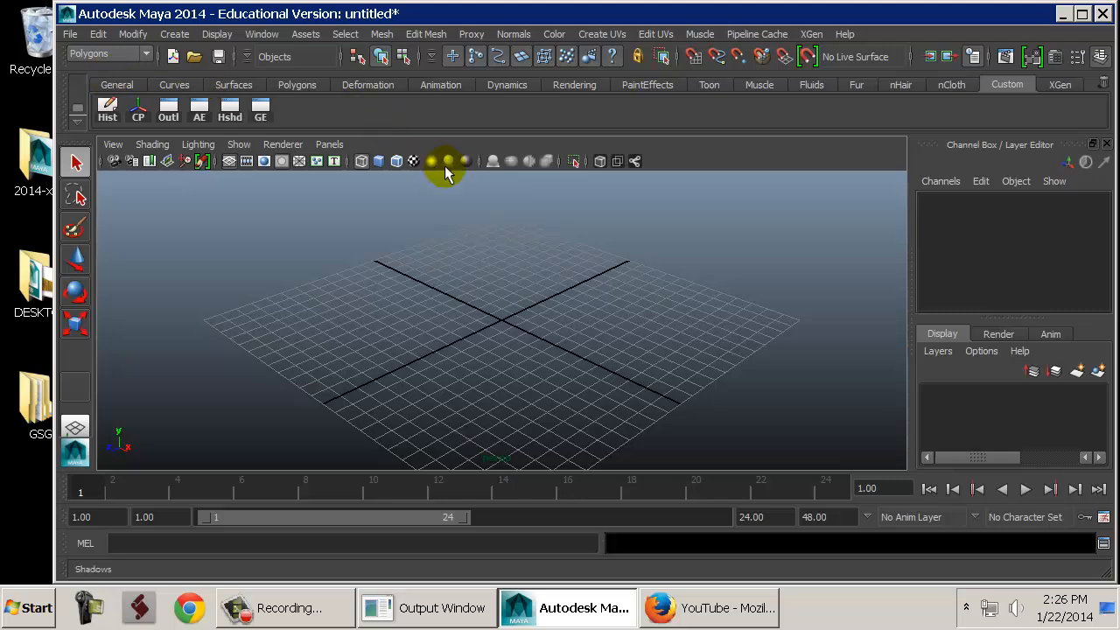
# Create a polygon sphere at the centre of the grid through the hotbox.
pyautogui.press('space')
pyautogui.click(469, 205)
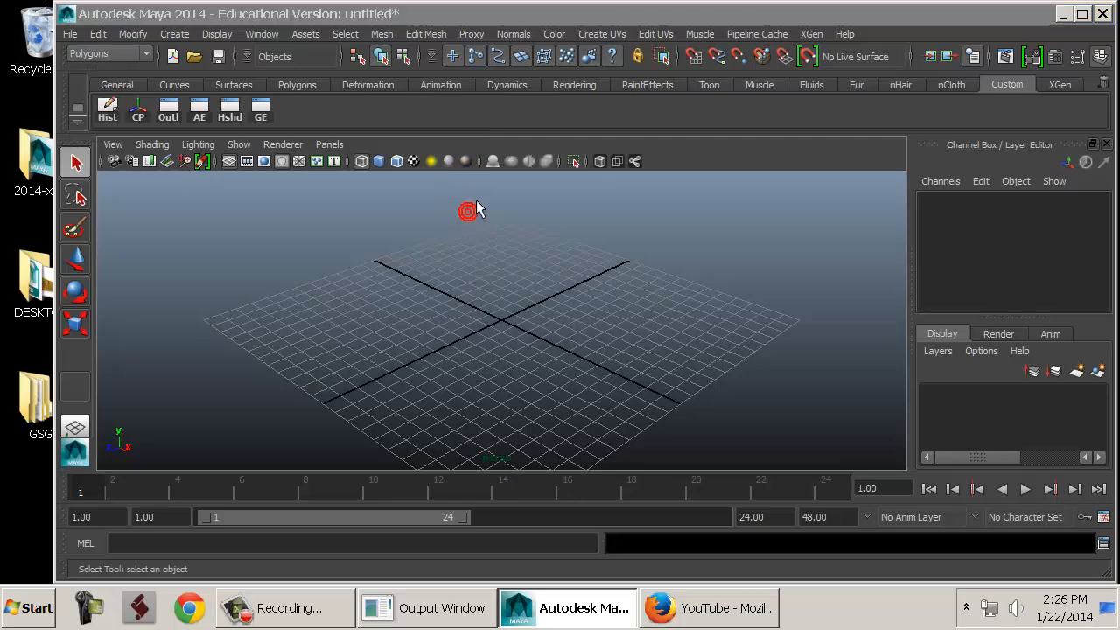
pyautogui.press('space')
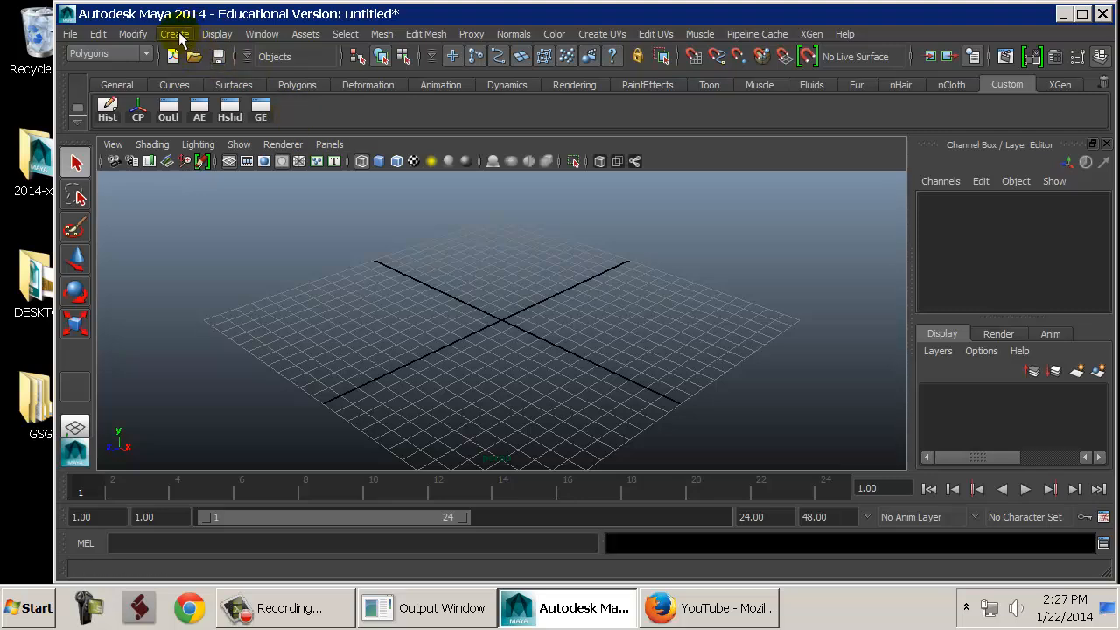
pyautogui.click(470, 263)
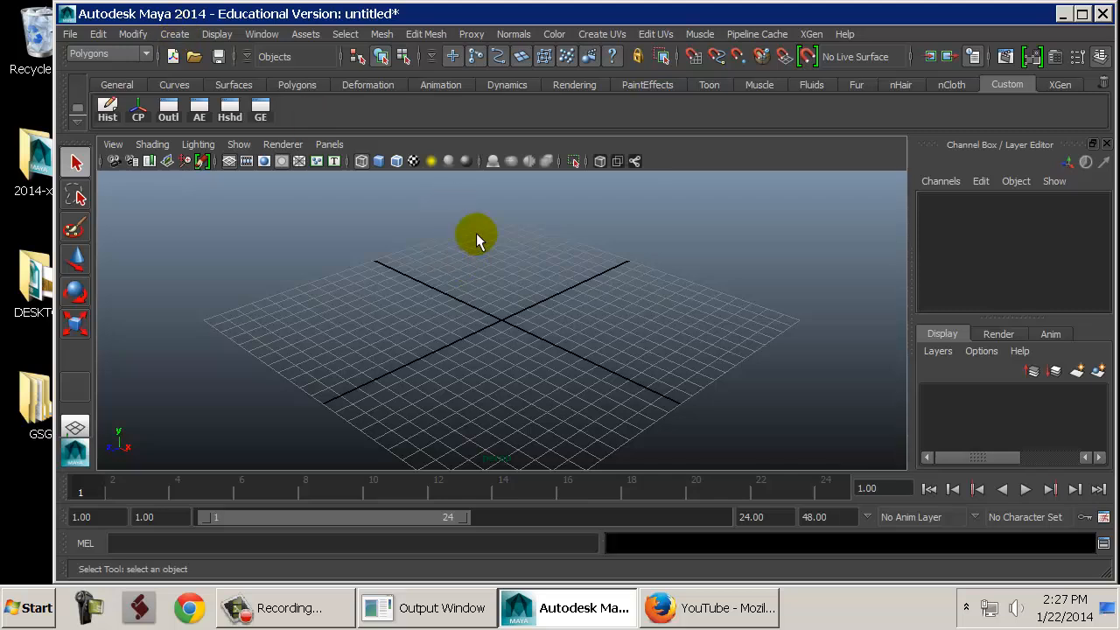
pyautogui.press('space')
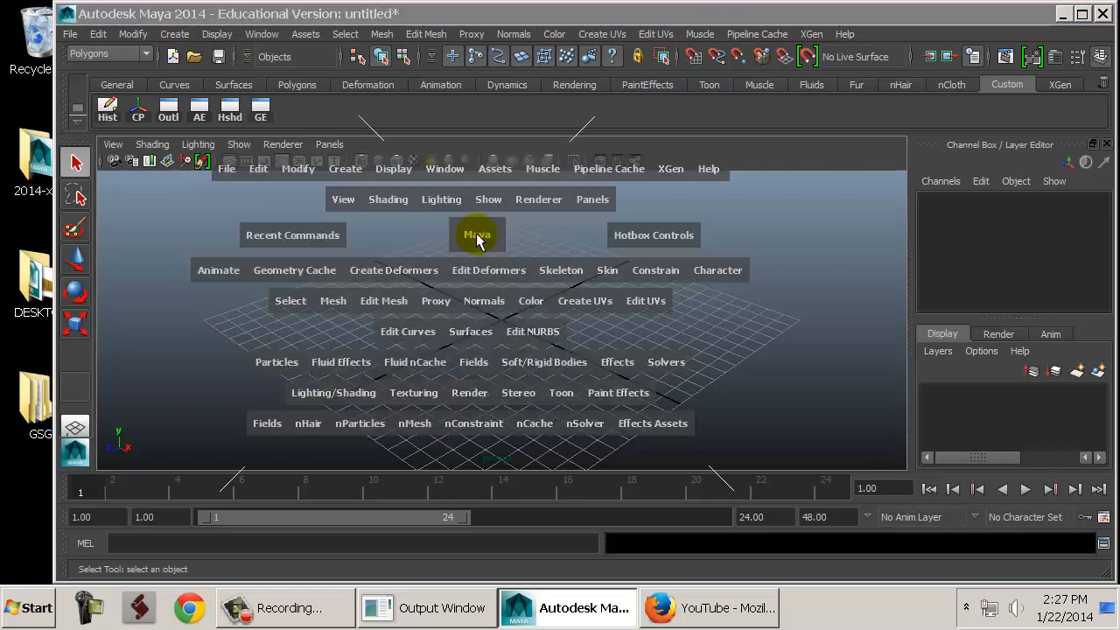
pyautogui.click(345, 171)
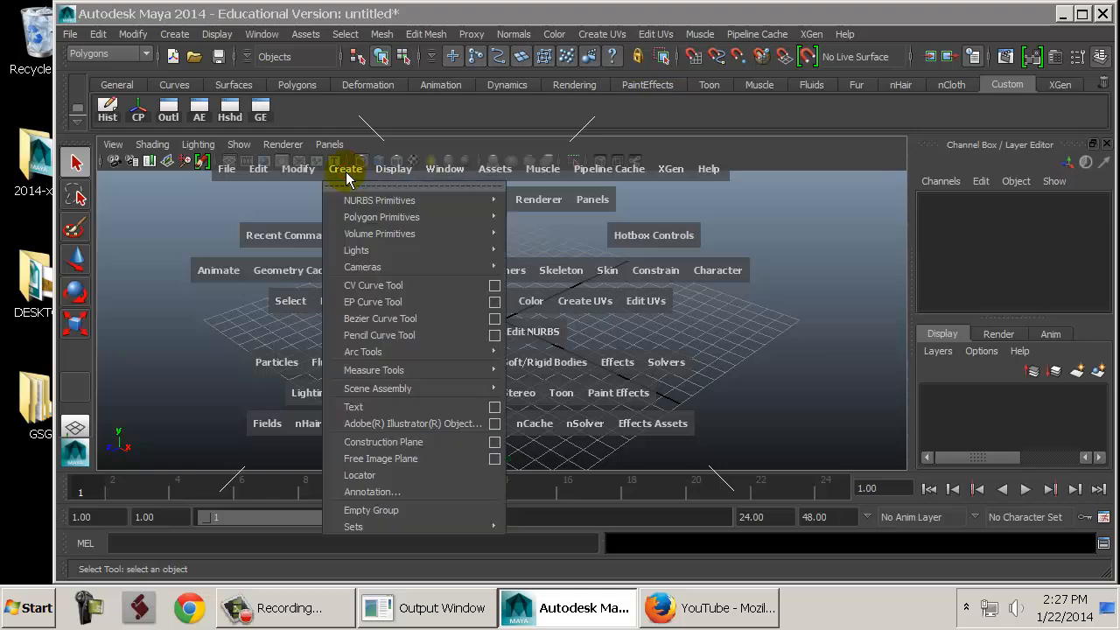
pyautogui.moveTo(450, 232)
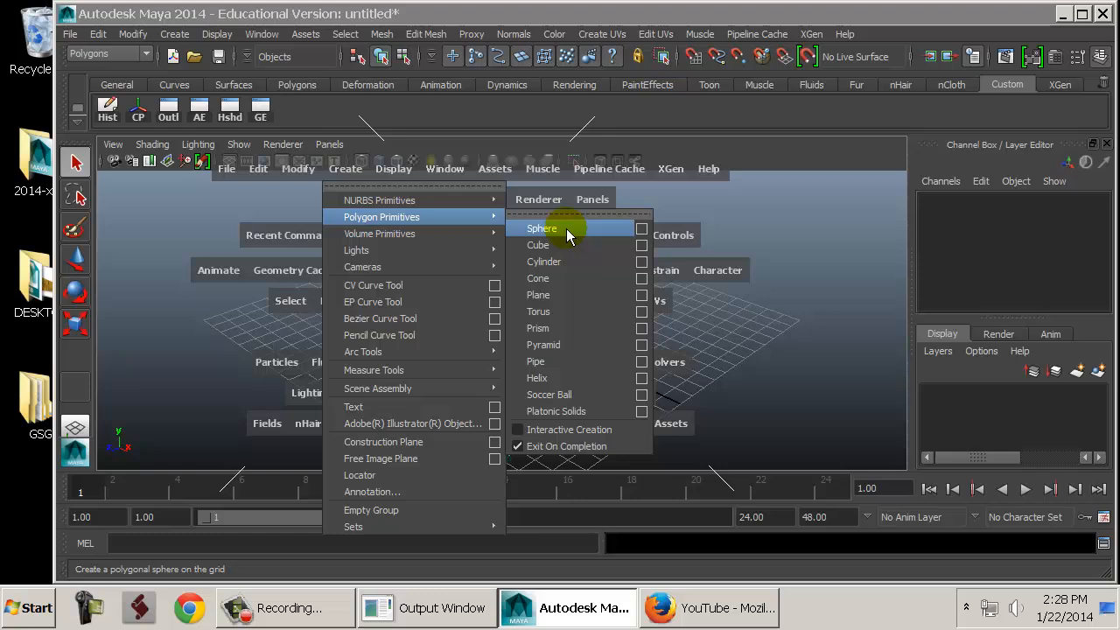
pyautogui.click(567, 231)
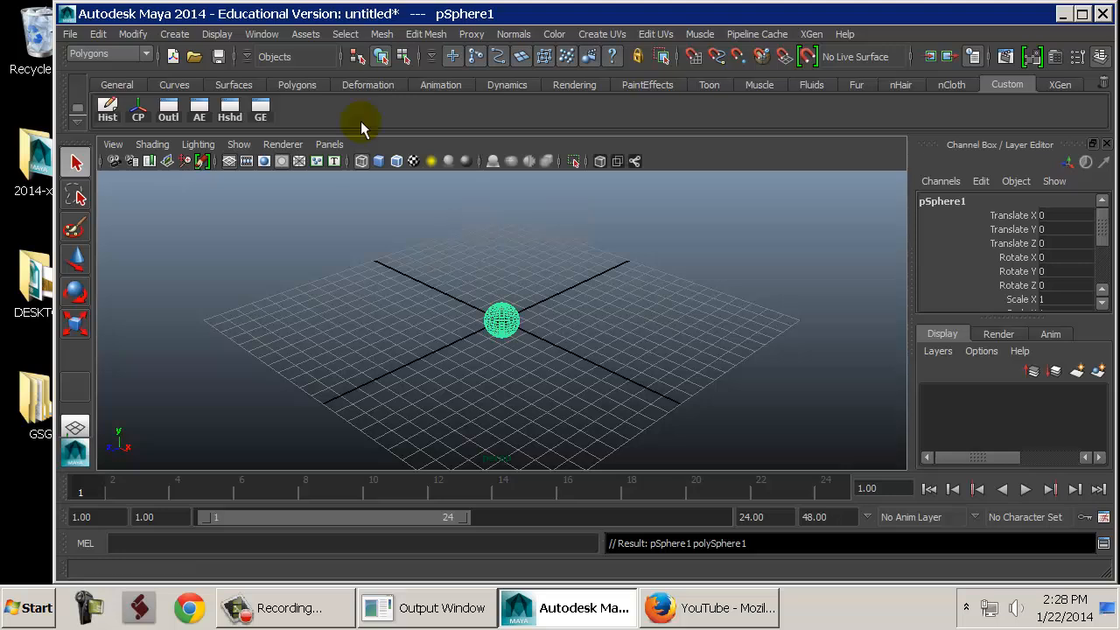
pyautogui.press('space')
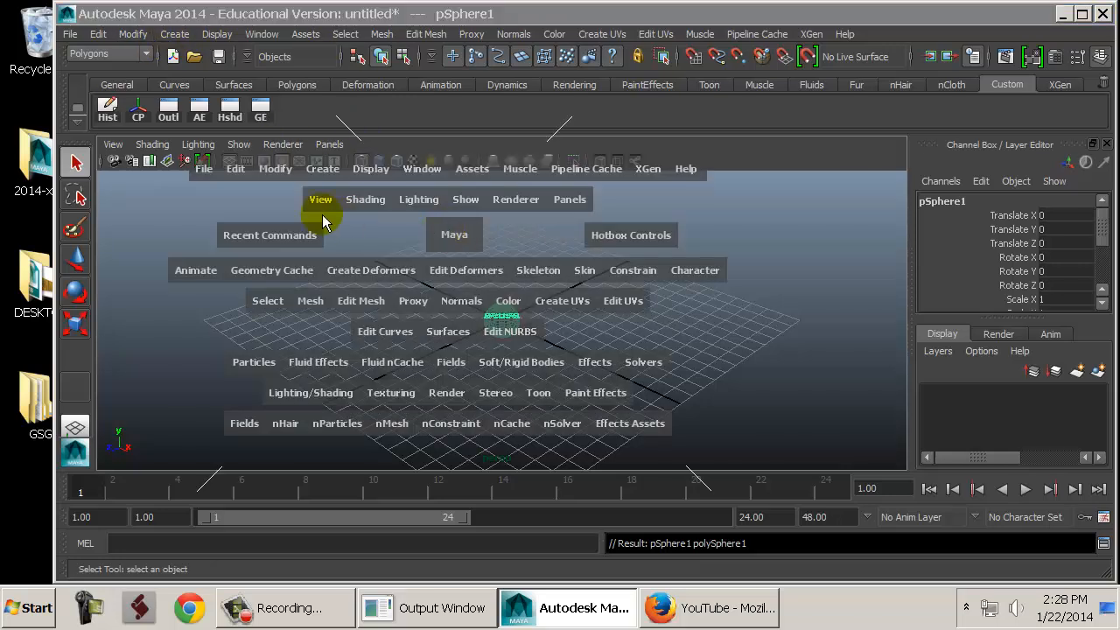
pyautogui.click(322, 169)
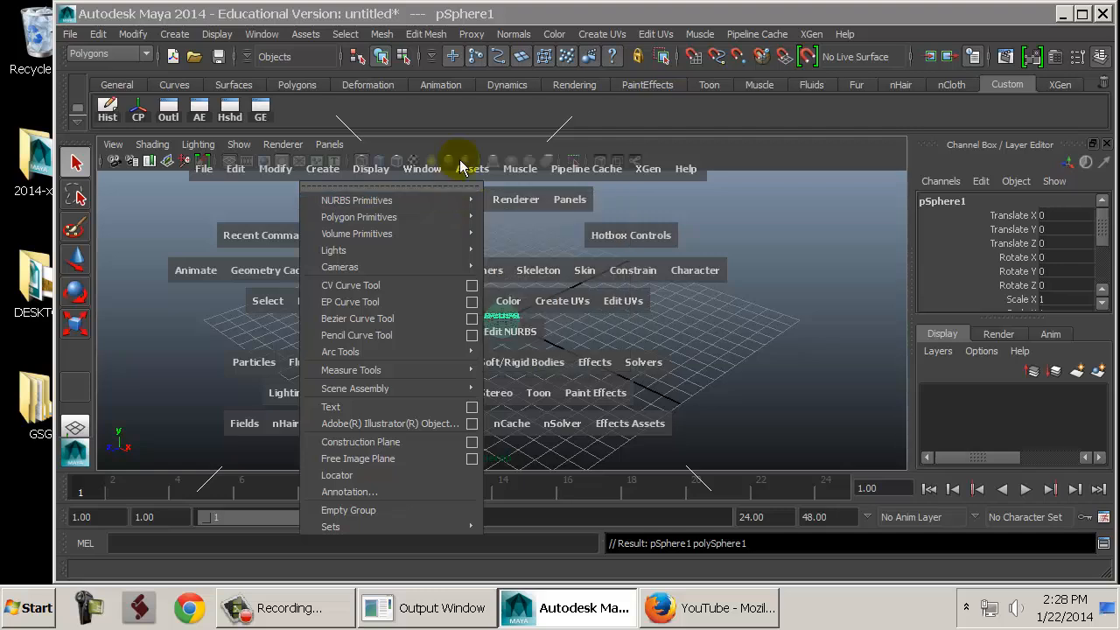
pyautogui.click(527, 133)
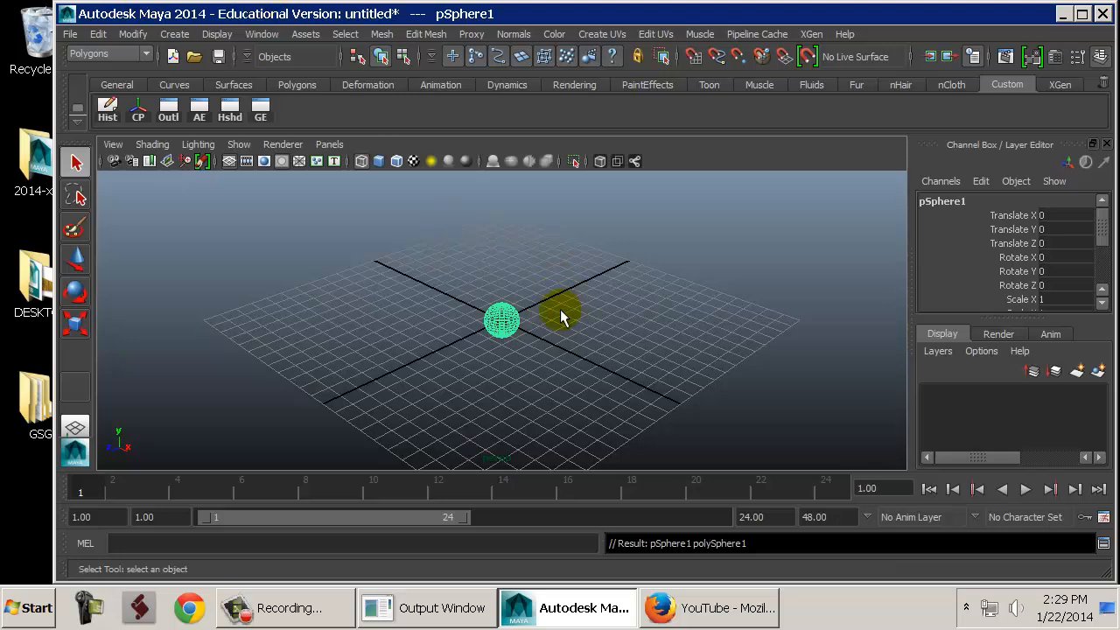
# Tumble and track the perspective view around the sphere, and dolly in for a close view of it.
pyautogui.keyDown('alt'); pyautogui.moveTo(623, 329); pyautogui.dragTo(745, 302); pyautogui.keyUp('alt')
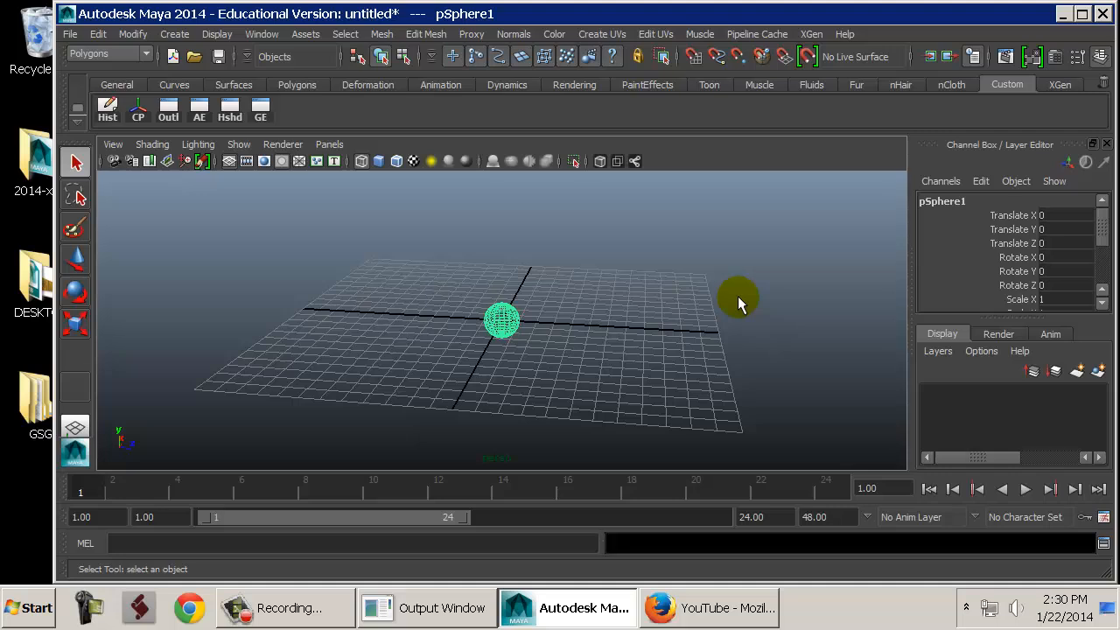
pyautogui.keyDown('alt'); pyautogui.moveTo(609, 249); pyautogui.dragTo(584, 271); pyautogui.keyUp('alt')
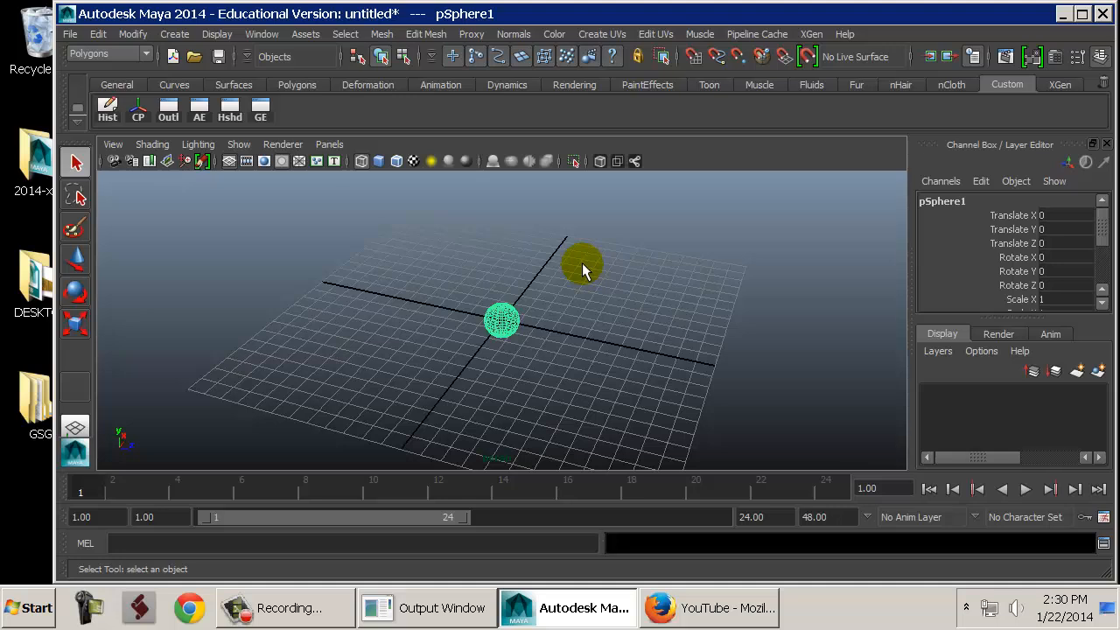
pyautogui.keyDown('alt'); pyautogui.moveTo(476, 317); pyautogui.dragTo(488, 295, button='middle'); pyautogui.keyUp('alt')
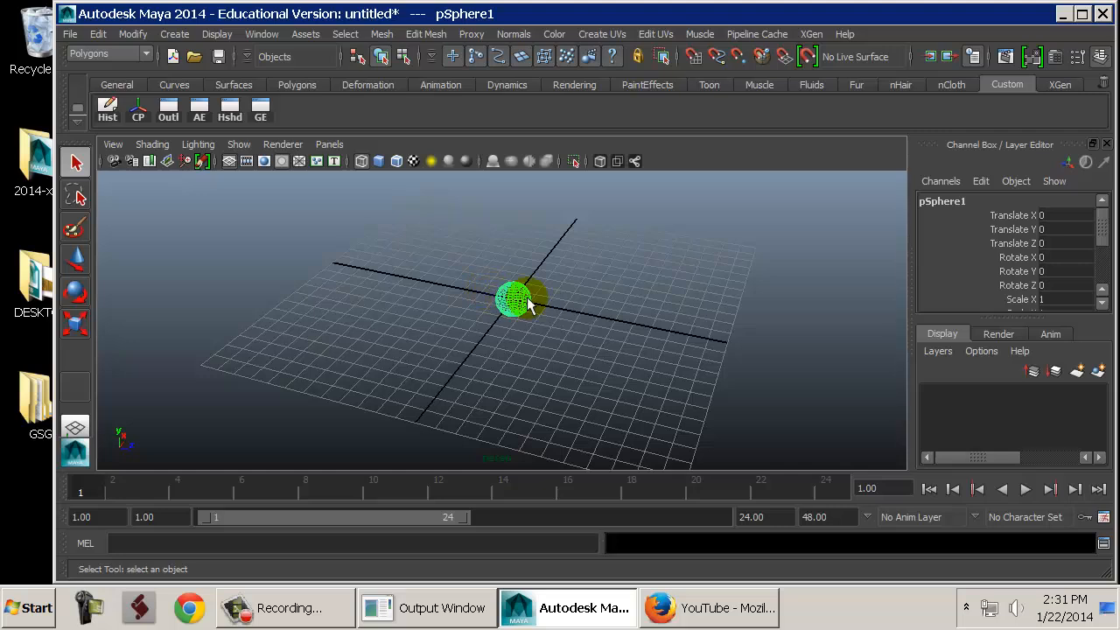
pyautogui.moveTo(677, 275)
pyautogui.keyDown('alt'); pyautogui.mouseDown(button='right')
pyautogui.moveTo(450, 320)
pyautogui.moveTo(253, 321)
pyautogui.moveTo(682, 283)
pyautogui.mouseUp(button='right'); pyautogui.keyUp('alt')
pyautogui.moveTo(1119, 320)
pyautogui.keyDown('alt'); pyautogui.mouseDown(button='right')
pyautogui.moveTo(362, 318)
pyautogui.moveTo(1119, 322)
pyautogui.mouseUp(button='right'); pyautogui.keyUp('alt')
pyautogui.keyDown('alt'); pyautogui.moveTo(642, 323); pyautogui.dragTo(581, 271, button='right'); pyautogui.keyUp('alt')
pyautogui.keyDown('alt'); pyautogui.moveTo(581, 273); pyautogui.dragTo(479, 392, button='middle'); pyautogui.keyUp('alt')
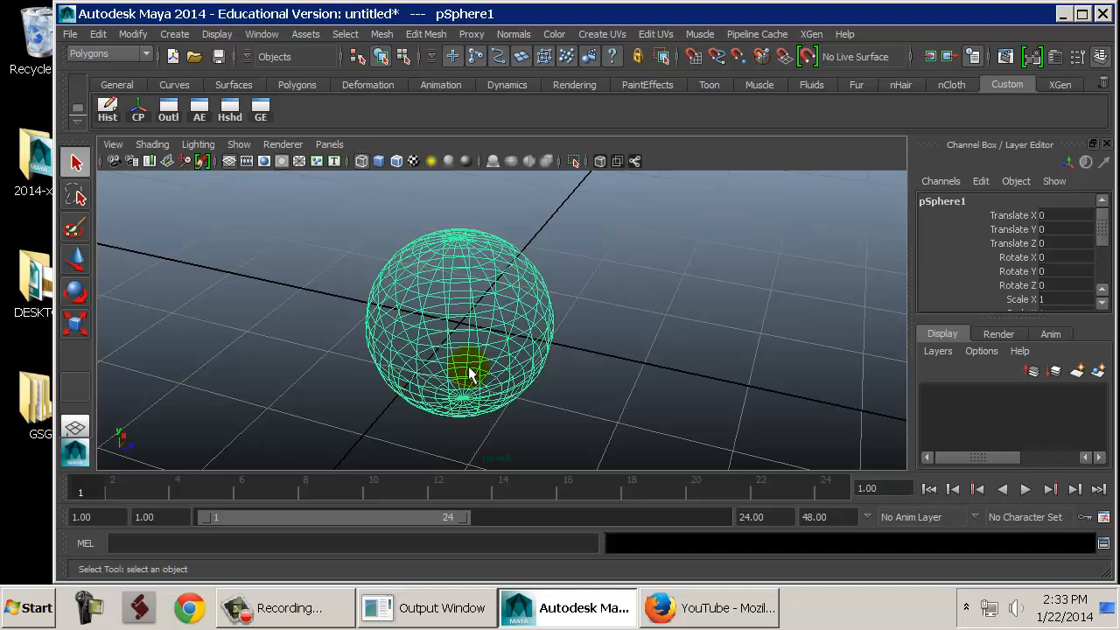
# Dolly the perspective camera away from and back to the sphere, tumble around it, and track it out of view.
pyautogui.keyDown('alt'); pyautogui.moveTo(661, 324); pyautogui.dragTo(516, 335, button='right'); pyautogui.keyUp('alt')
pyautogui.keyDown('alt'); pyautogui.moveTo(549, 337); pyautogui.dragTo(322, 331); pyautogui.keyUp('alt')
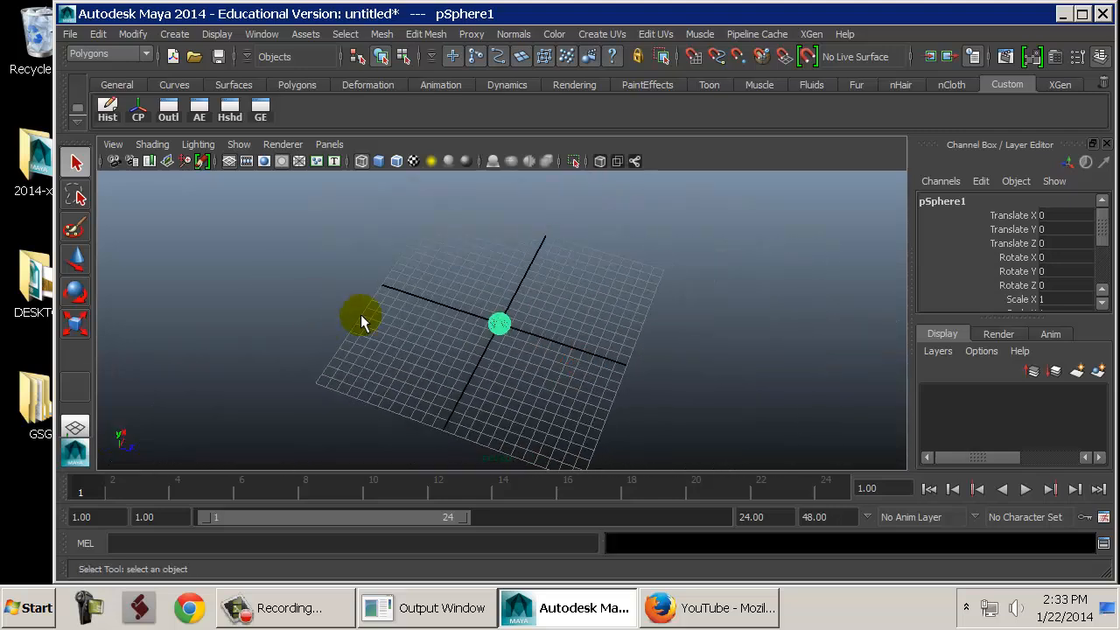
pyautogui.keyDown('alt'); pyautogui.moveTo(750, 347); pyautogui.dragTo(562, 314); pyautogui.keyUp('alt')
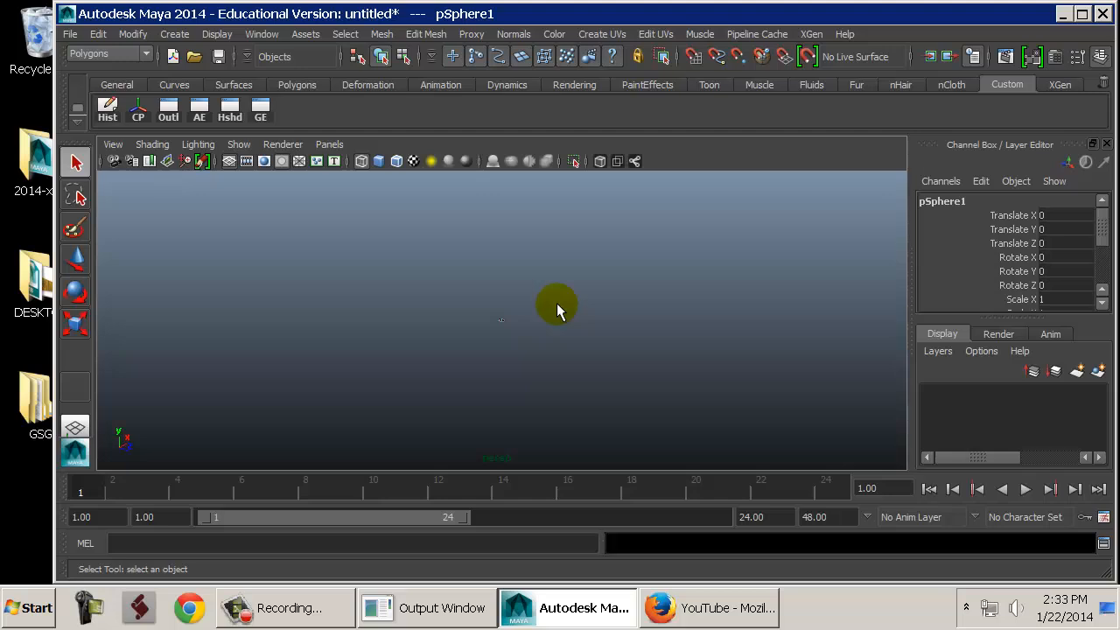
pyautogui.keyDown('alt'); pyautogui.moveTo(444, 294); pyautogui.dragTo(448, 311); pyautogui.keyUp('alt')
pyautogui.keyDown('alt'); pyautogui.moveTo(448, 311); pyautogui.dragTo(445, 358, button='right'); pyautogui.keyUp('alt')
pyautogui.keyDown('alt'); pyautogui.moveTo(349, 359); pyautogui.dragTo(560, 341, button='right'); pyautogui.keyUp('alt')
pyautogui.keyDown('alt'); pyautogui.moveTo(468, 321); pyautogui.dragTo(749, 302, button='right'); pyautogui.keyUp('alt')
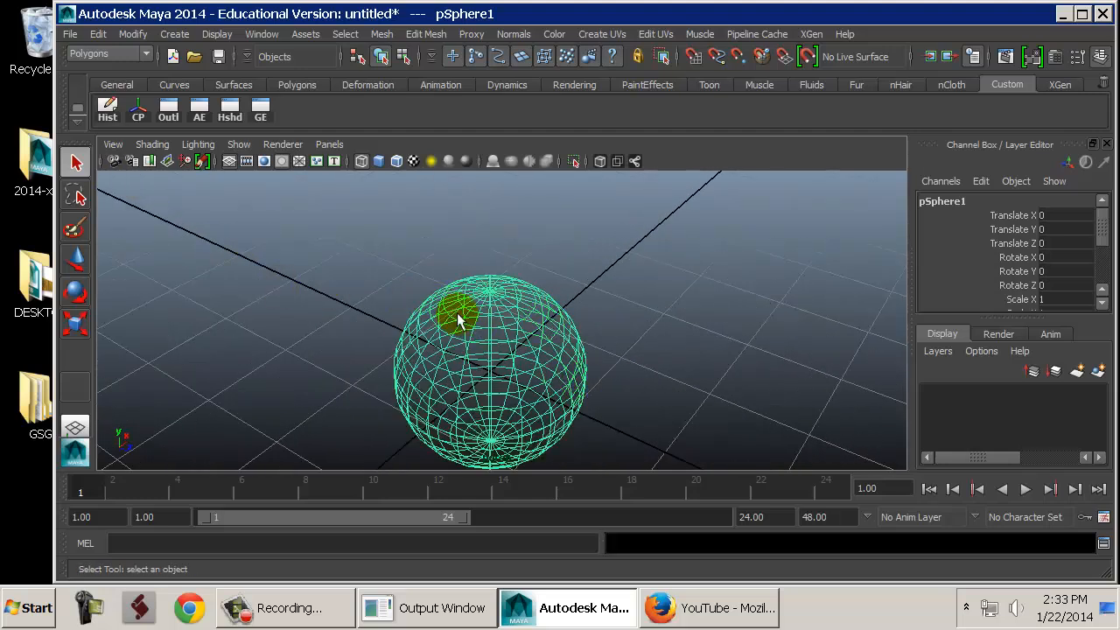
pyautogui.moveTo(817, 384)
pyautogui.keyDown('alt'); pyautogui.mouseDown(button='right')
pyautogui.moveTo(566, 354)
pyautogui.moveTo(461, 355)
pyautogui.mouseUp(button='right'); pyautogui.keyUp('alt')
pyautogui.keyDown('alt'); pyautogui.moveTo(461, 355); pyautogui.dragTo(1030, 270, button='middle'); pyautogui.keyUp('alt')
pyautogui.keyDown('alt'); pyautogui.moveTo(610, 307); pyautogui.dragTo(744, 224); pyautogui.keyUp('alt')
pyautogui.keyDown('alt'); pyautogui.moveTo(747, 217); pyautogui.dragTo(1000, 231, button='middle'); pyautogui.keyUp('alt')
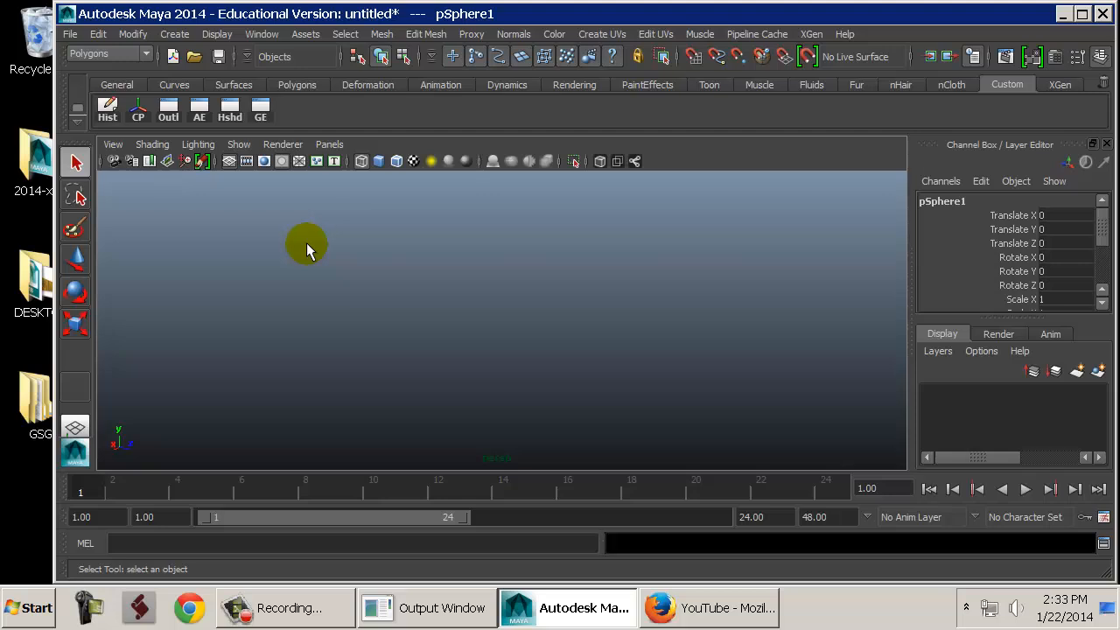
# Step backward and forward through the perspective camera's view history to bring the sphere back to the centre, and zoom out from it.
pyautogui.press('[')
pyautogui.press('[')
pyautogui.press('[')
pyautogui.press('[')
pyautogui.press('[')
pyautogui.press('[')
pyautogui.press(']')
pyautogui.press(']')
pyautogui.press(']')
pyautogui.press(']')
pyautogui.press(']')
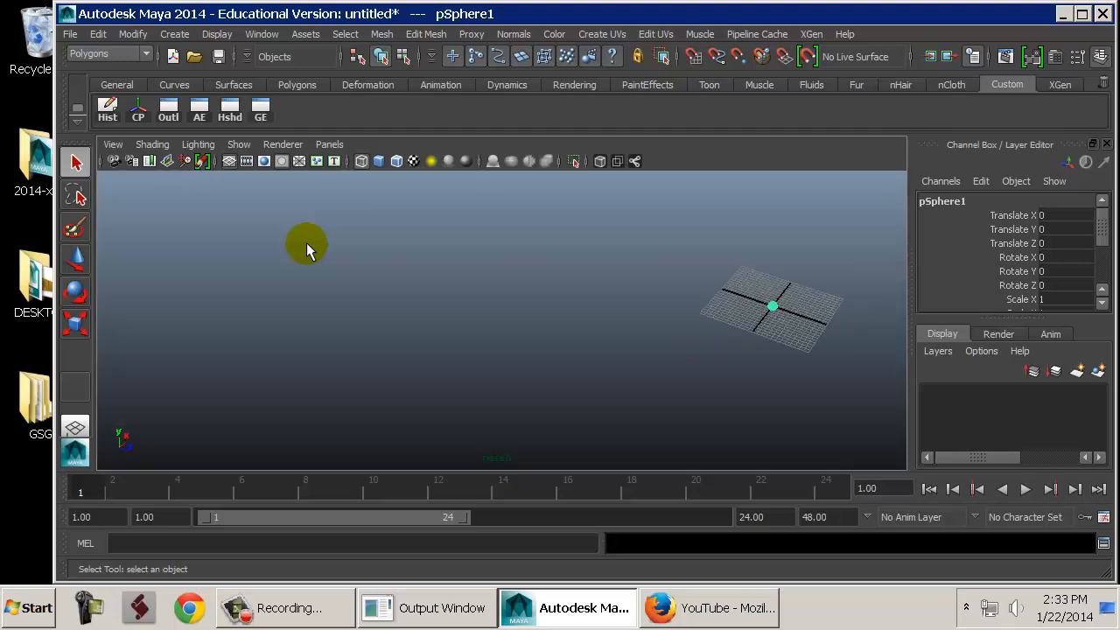
pyautogui.press(']')
pyautogui.press(']')
pyautogui.press(']')
pyautogui.press(']')
pyautogui.press(']')
pyautogui.press(']')
pyautogui.press(']')
pyautogui.press(']')
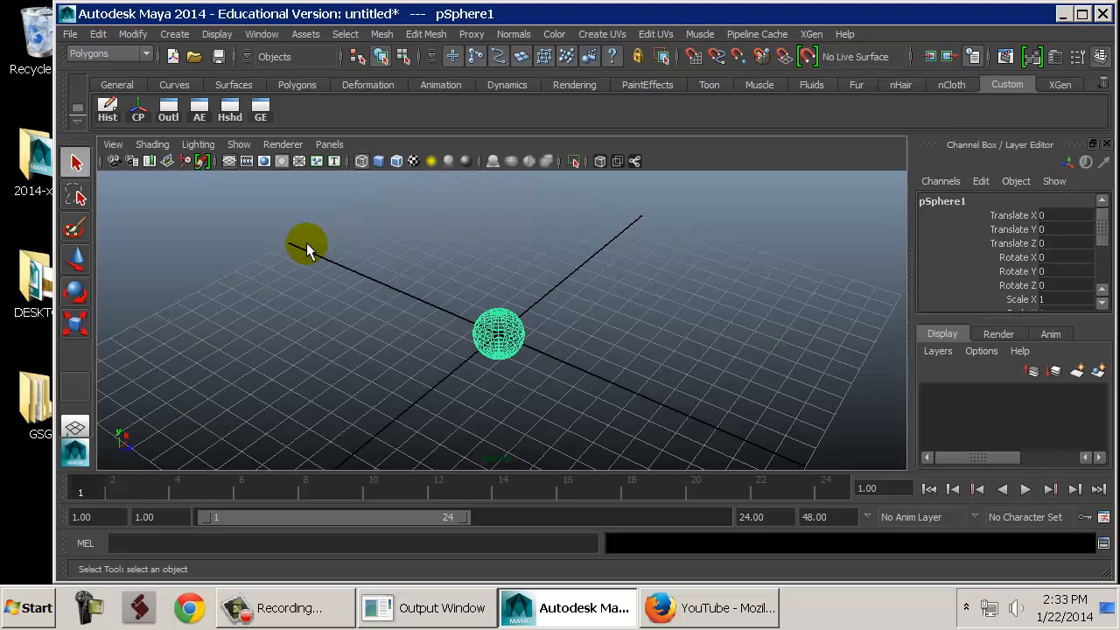
pyautogui.scroll(-10, 306, 247)
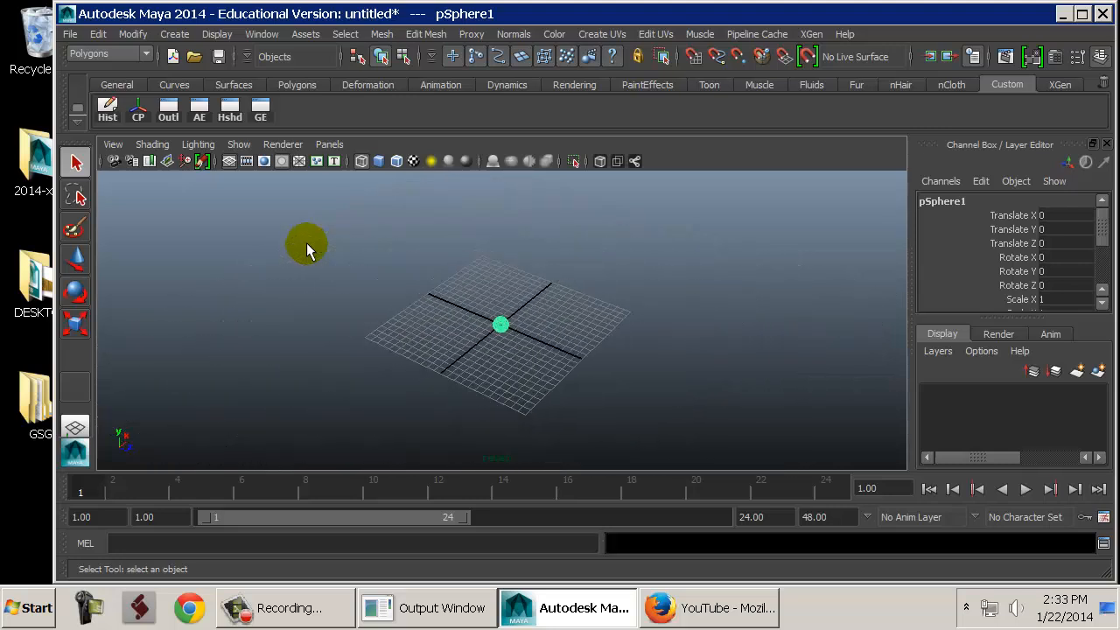
pyautogui.scroll(-4, 306, 247)
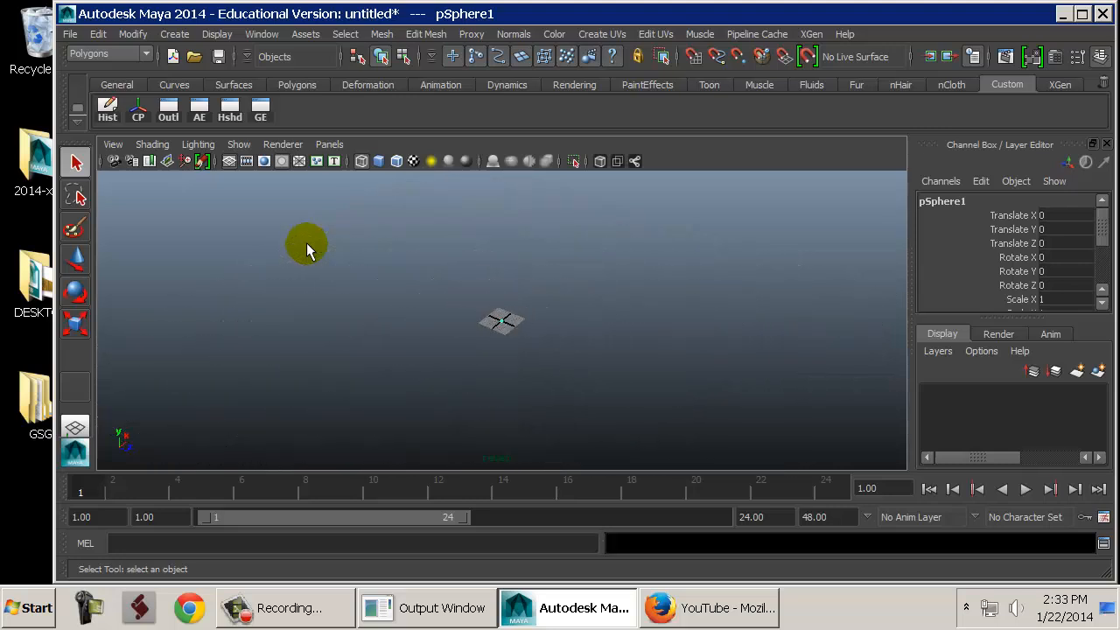
# Zoom the perspective view in and out on the sphere several times, finishing at a moderately close view.
pyautogui.scroll(12, 306, 247)
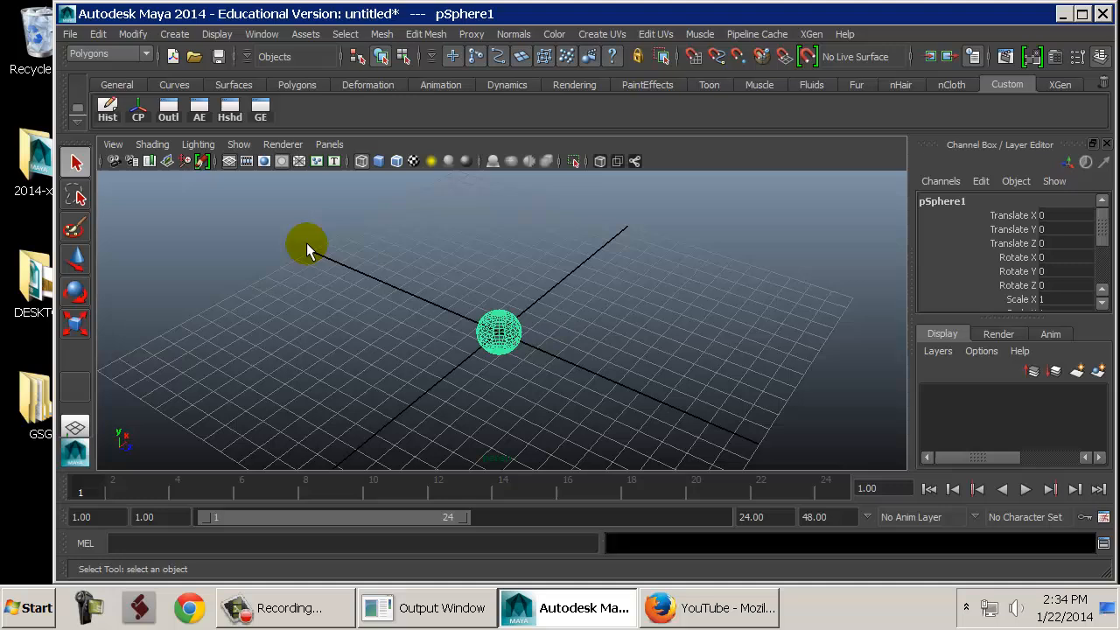
pyautogui.scroll(4, 306, 248)
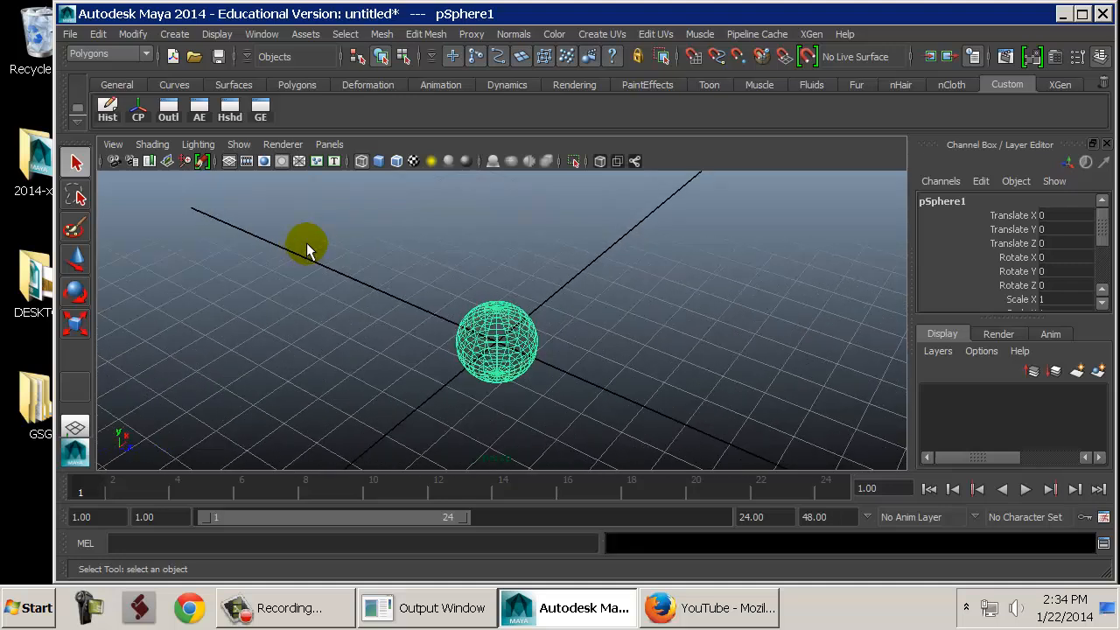
pyautogui.scroll(-8, 306, 248)
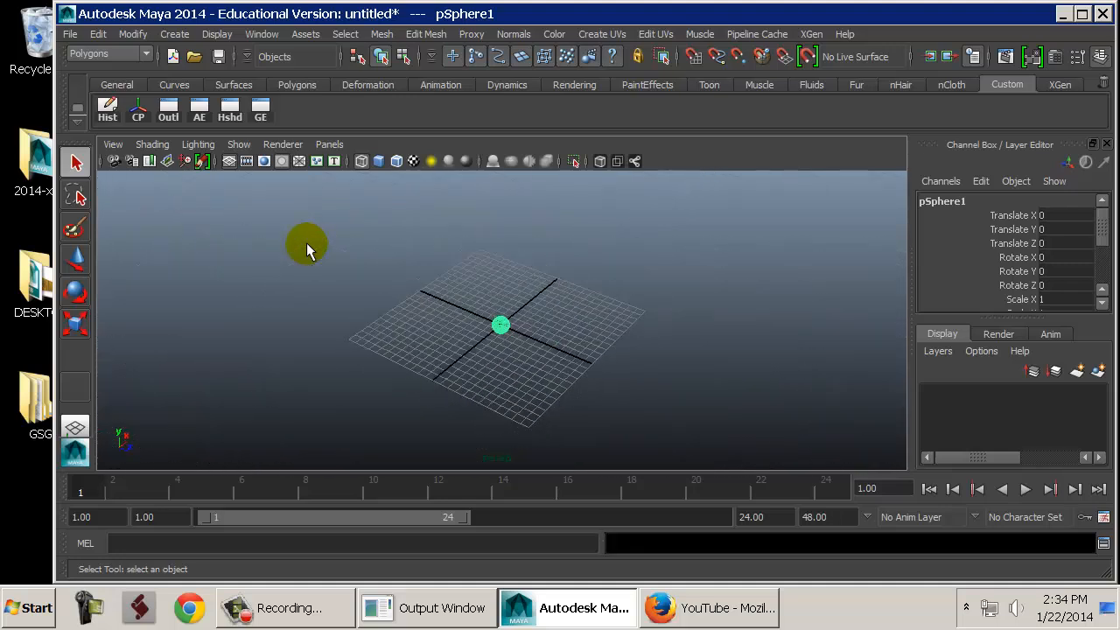
pyautogui.scroll(-2, 306, 248)
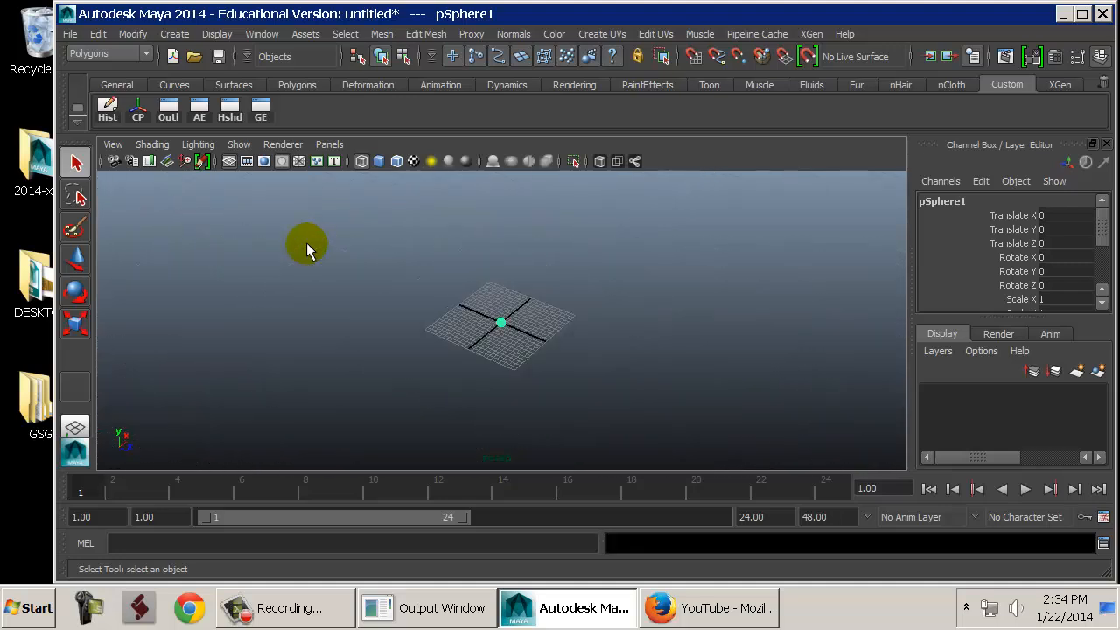
pyautogui.scroll(8, 306, 247)
pyautogui.scroll(2, 307, 248)
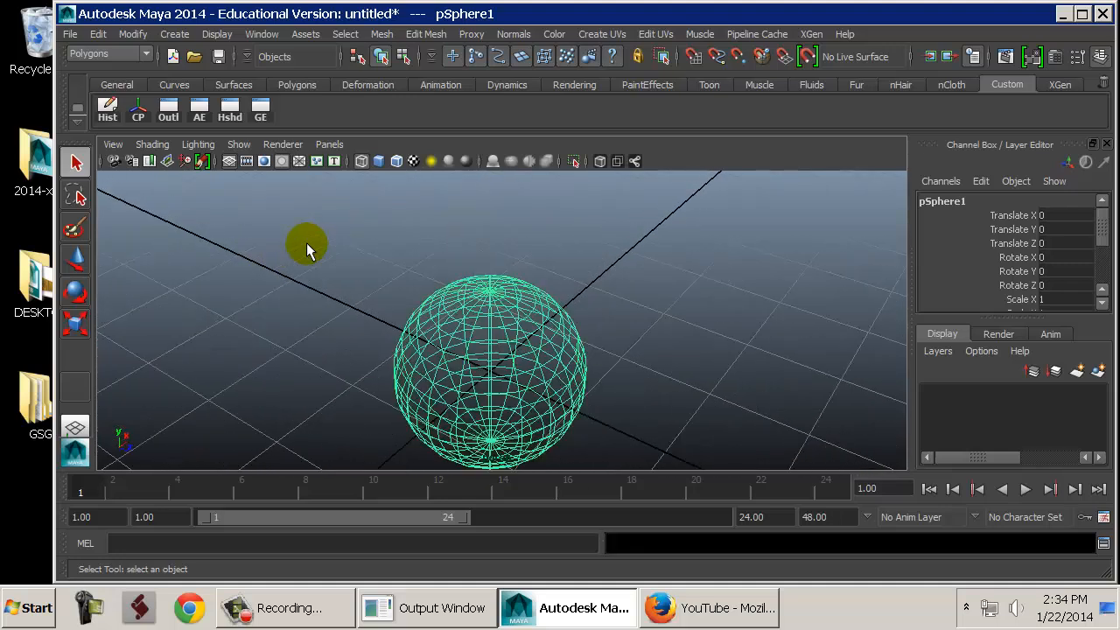
pyautogui.scroll(-3, 306, 247)
pyautogui.scroll(5, 306, 247)
pyautogui.scroll(-4, 306, 247)
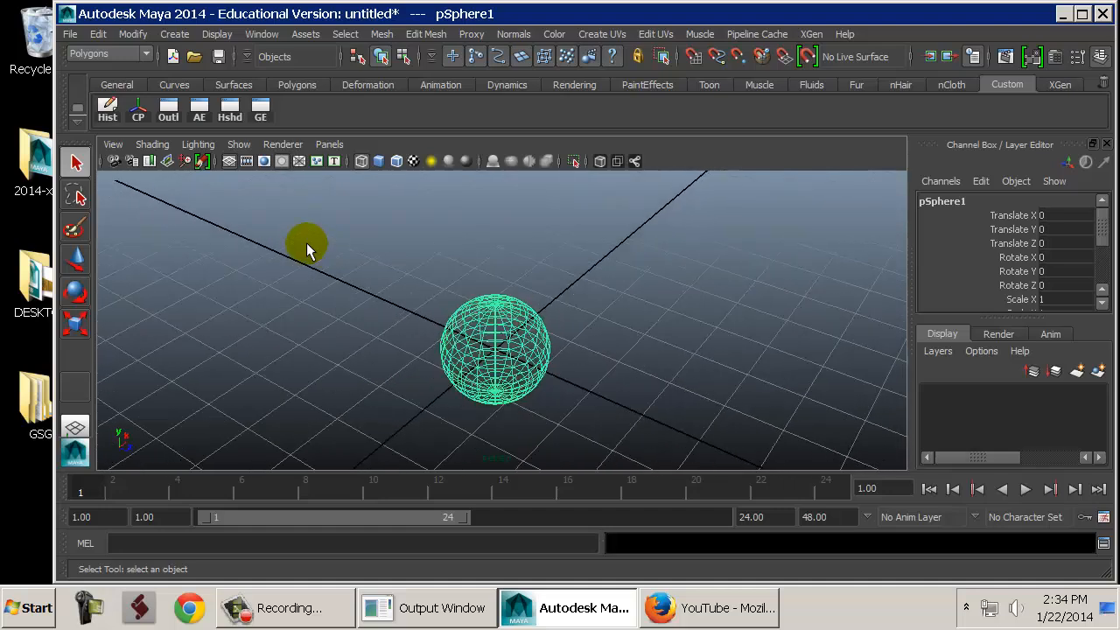
pyautogui.scroll(2, 306, 248)
pyautogui.scroll(-2, 306, 248)
pyautogui.scroll(4, 306, 248)
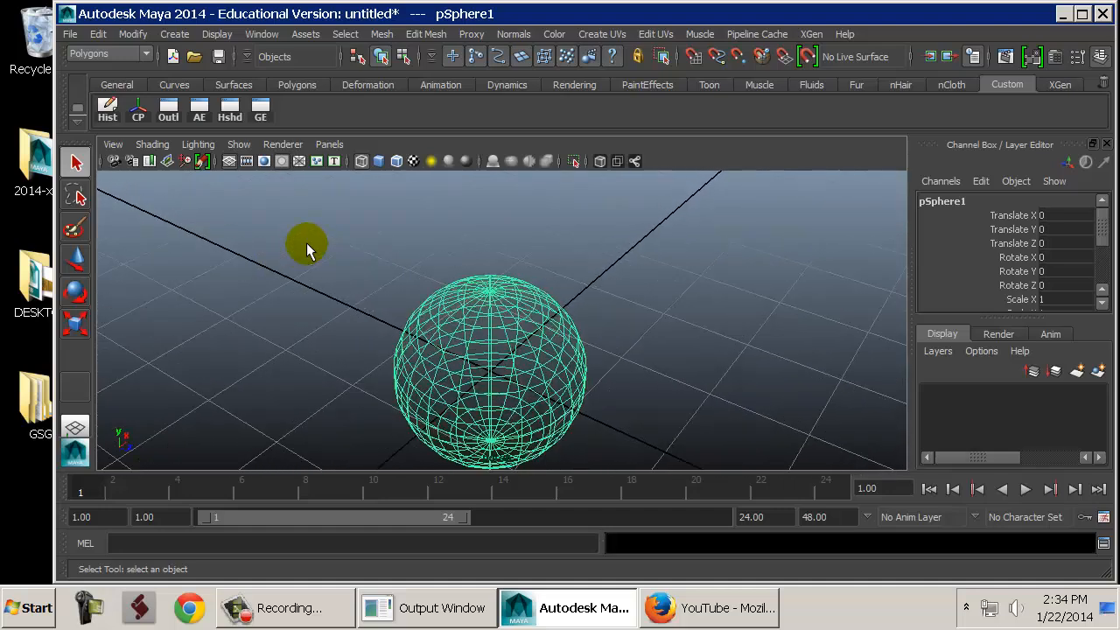
pyautogui.scroll(-4, 307, 248)
pyautogui.scroll(1, 306, 248)
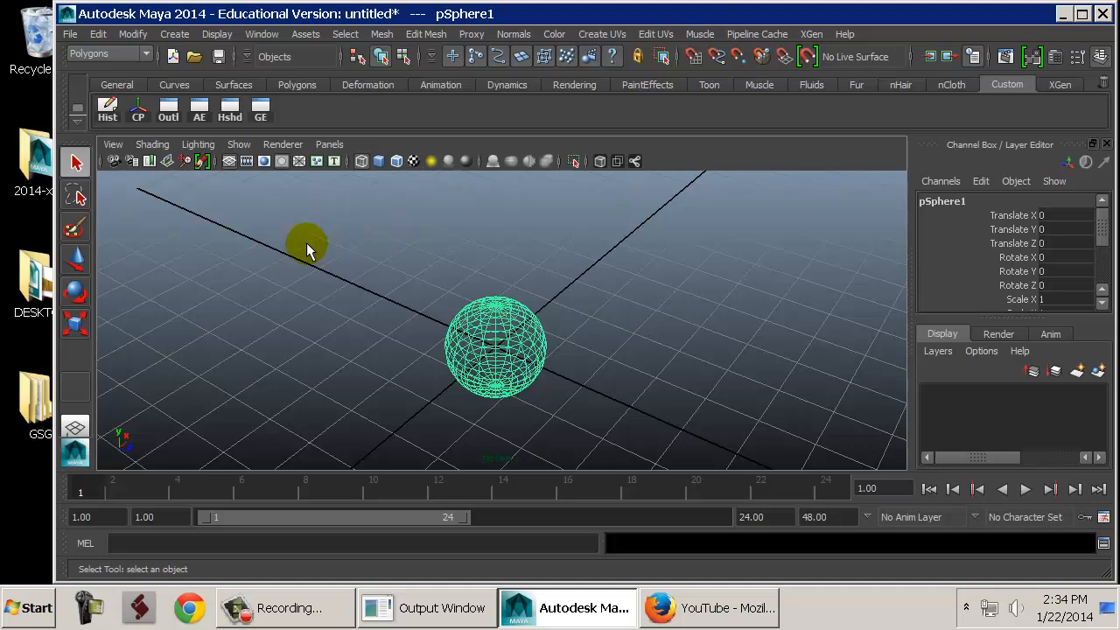
# Track, tumble and dolly the perspective view around the sphere, and frame the selected sphere in the view.
pyautogui.keyDown('alt'); pyautogui.moveTo(545, 420); pyautogui.dragTo(572, 367, button='middle'); pyautogui.keyUp('alt')
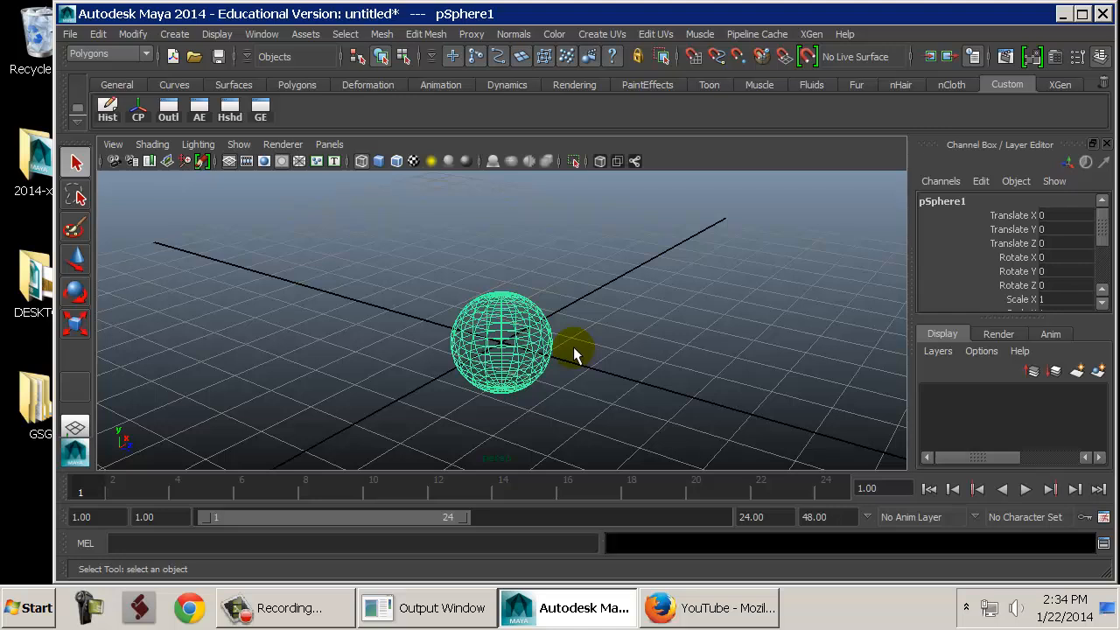
pyautogui.moveTo(560, 346)
pyautogui.keyDown('alt'); pyautogui.mouseDown()
pyautogui.moveTo(617, 335)
pyautogui.moveTo(644, 358)
pyautogui.moveTo(744, 358)
pyautogui.moveTo(643, 350)
pyautogui.moveTo(740, 338)
pyautogui.moveTo(574, 339)
pyautogui.mouseUp(); pyautogui.keyUp('alt')
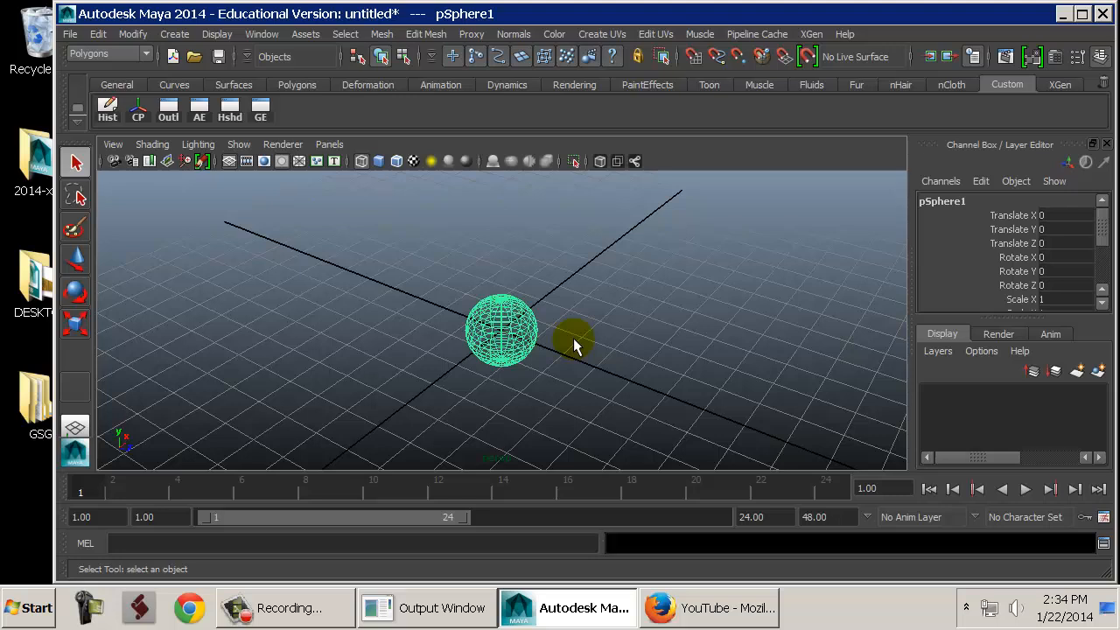
pyautogui.scroll(4, 573, 338)
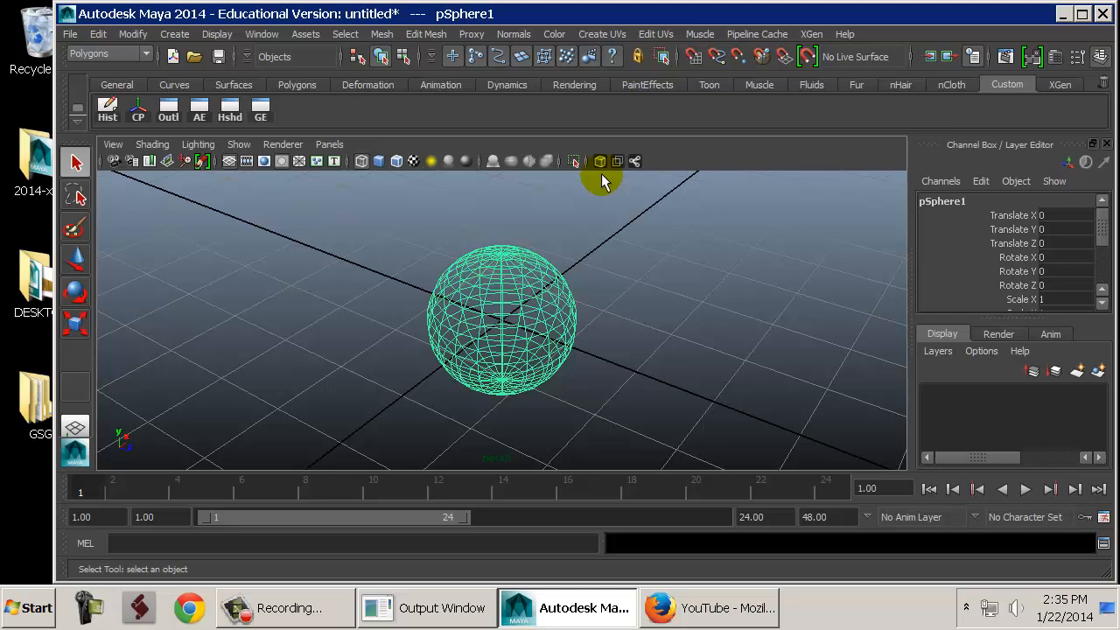
pyautogui.keyDown('alt'); pyautogui.moveTo(735, 290); pyautogui.dragTo(672, 297, button='right'); pyautogui.keyUp('alt')
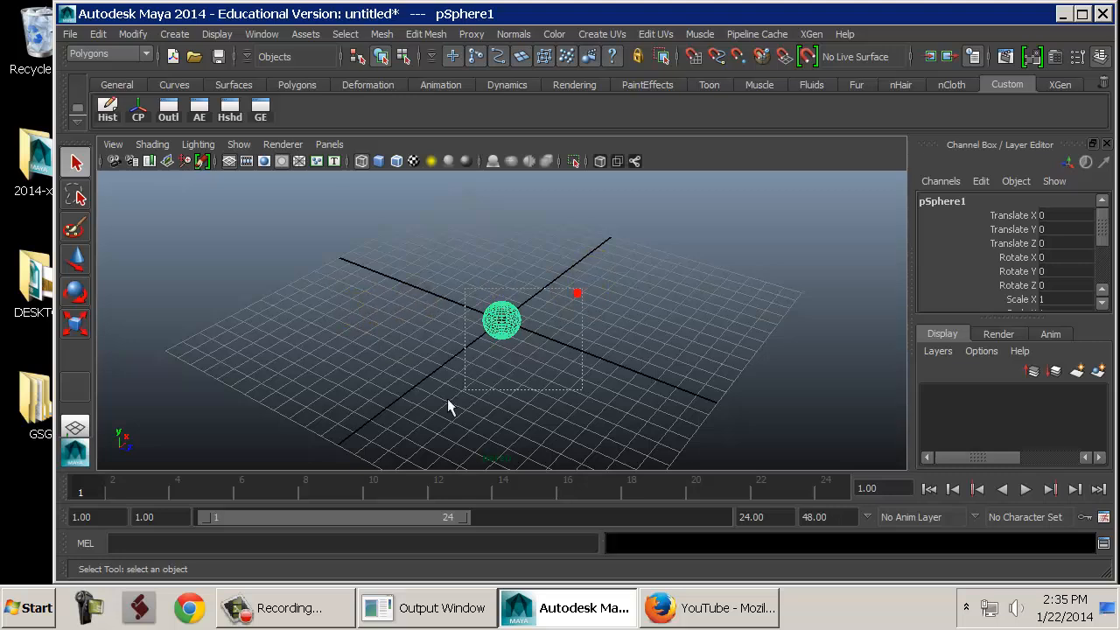
pyautogui.press('f')
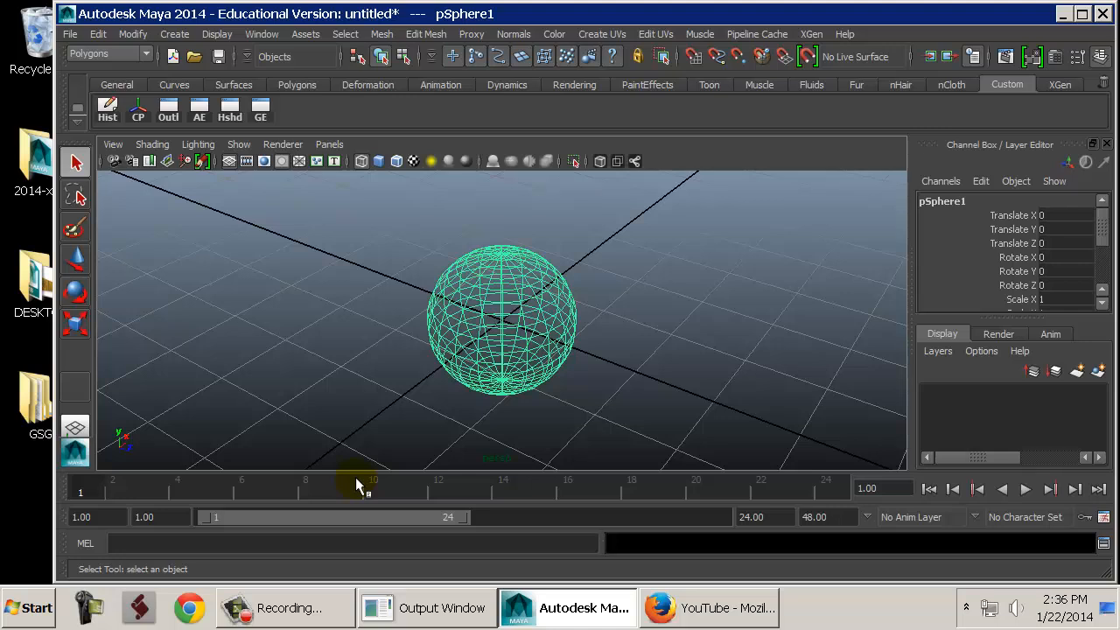
# Step the perspective view through smooth-shaded, textured and all-lights display of the sphere.
pyautogui.press('5')
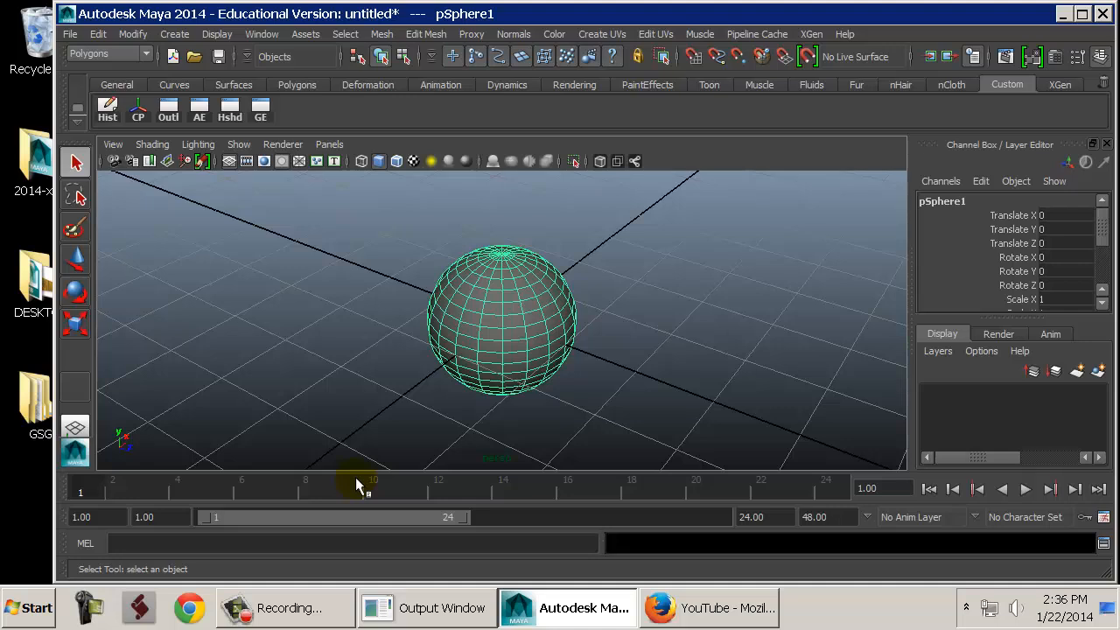
pyautogui.press('6')
pyautogui.press('7')
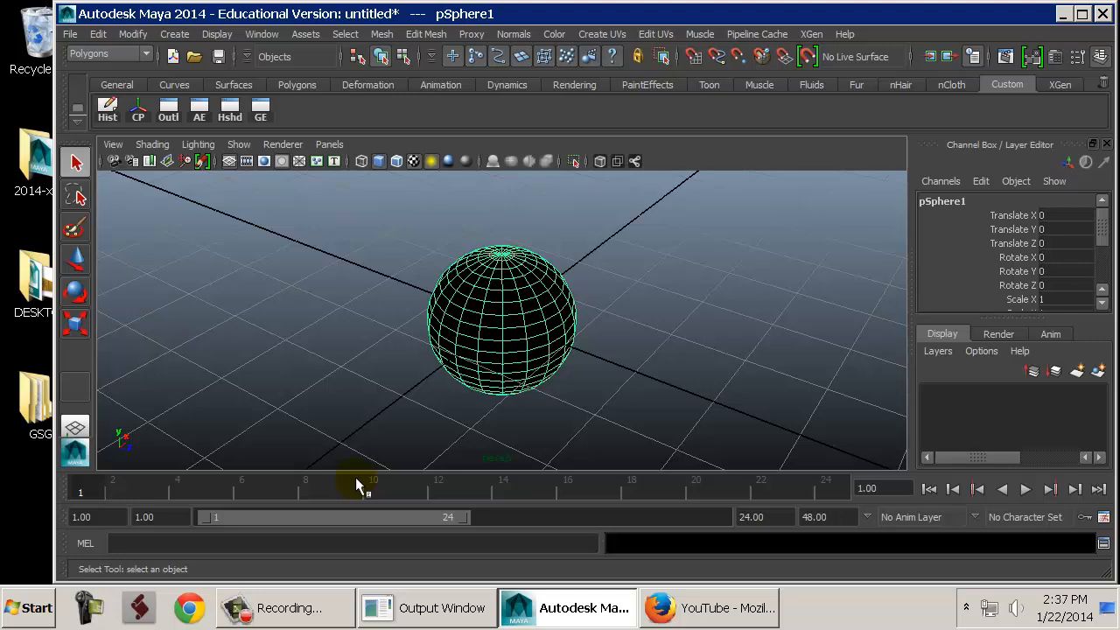
# Paint freehand black strokes across the Paint Effects canvas, and return to the perspective view with the Select Tool active.
pyautogui.press('8')
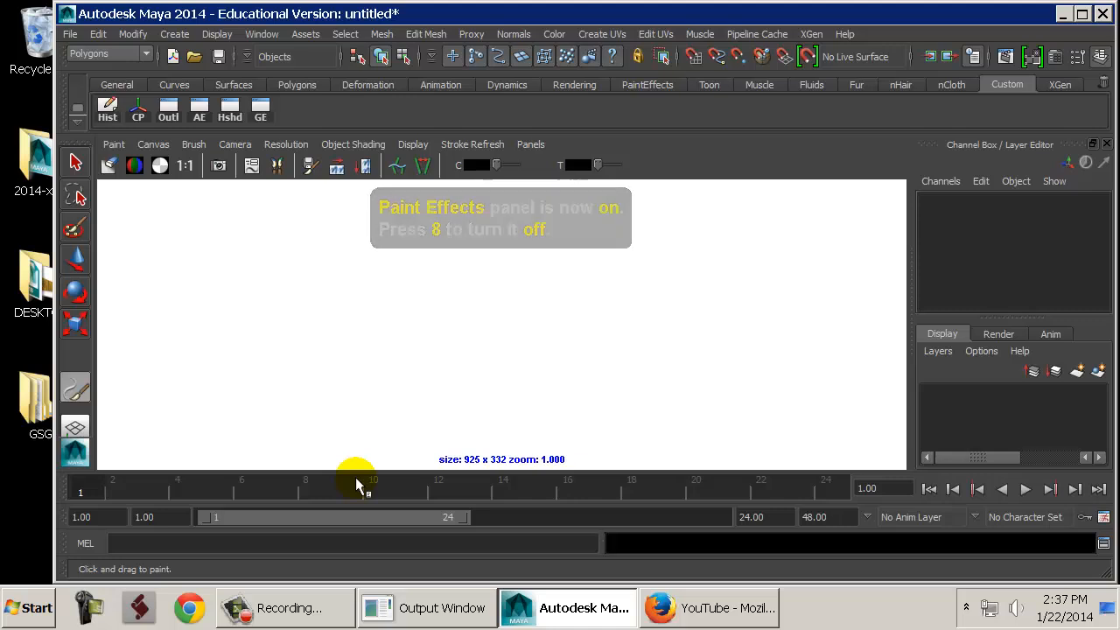
pyautogui.moveTo(398, 294)
pyautogui.mouseDown()
pyautogui.moveTo(419, 285)
pyautogui.moveTo(271, 255)
pyautogui.moveTo(863, 345)
pyautogui.moveTo(607, 325)
pyautogui.mouseUp()
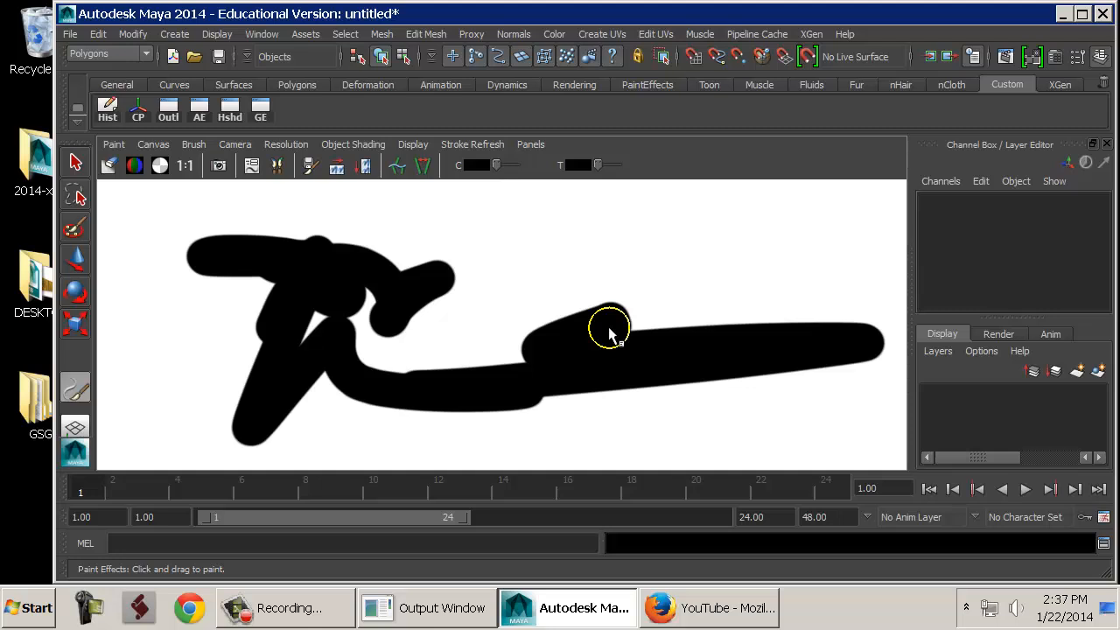
pyautogui.press('8')
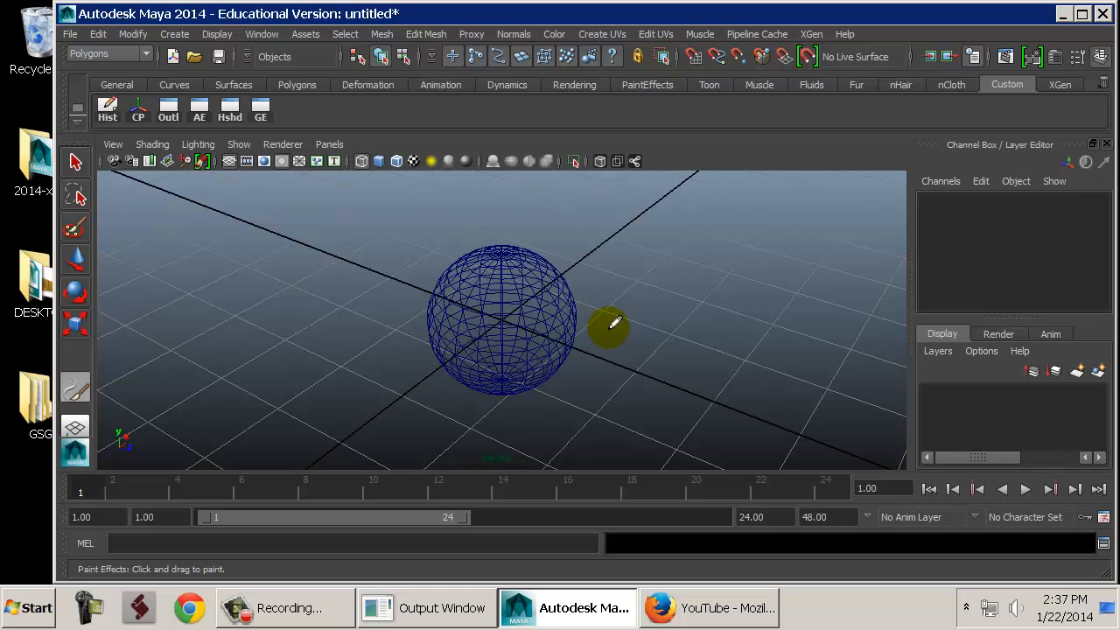
pyautogui.press('w')
pyautogui.press('q')
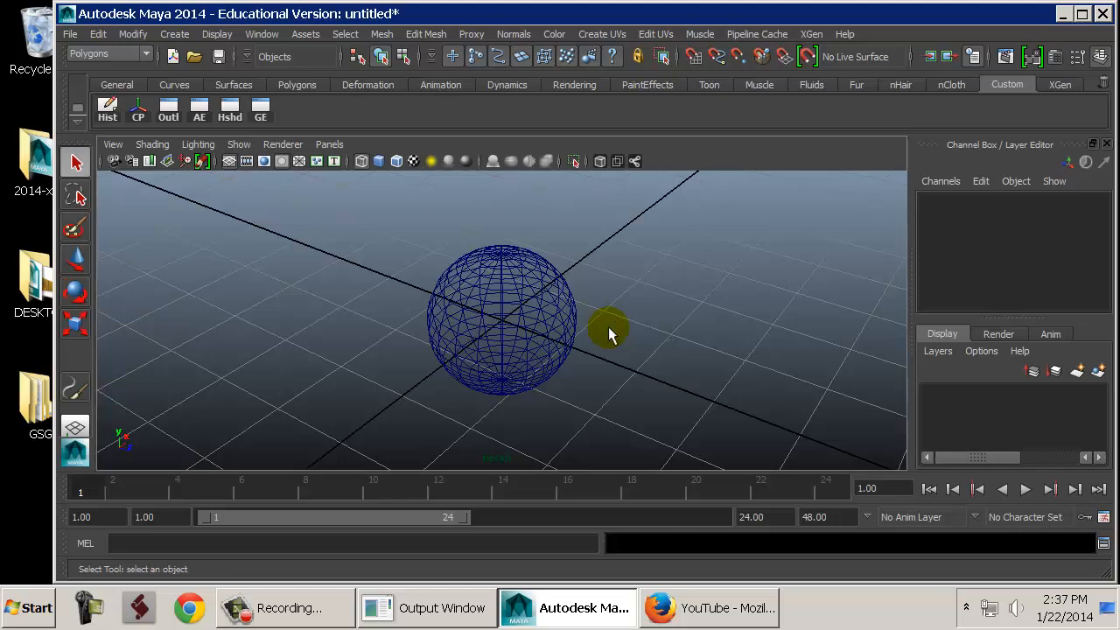
# Select the polygon sphere in Object Mode and delete it.
pyautogui.click(551, 290)
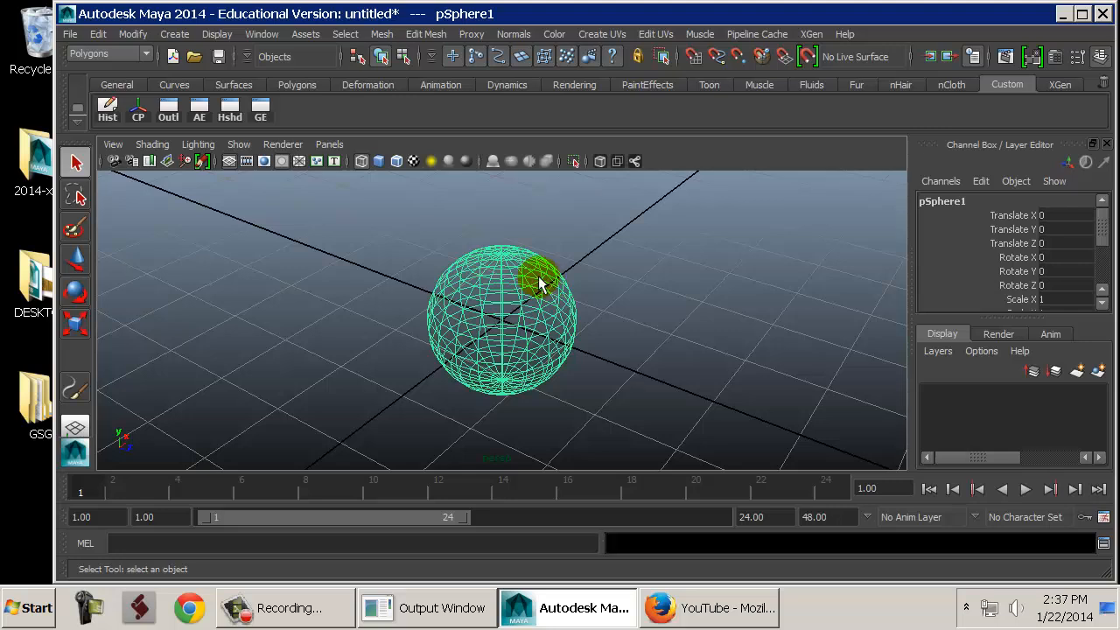
pyautogui.rightClick(538, 276)
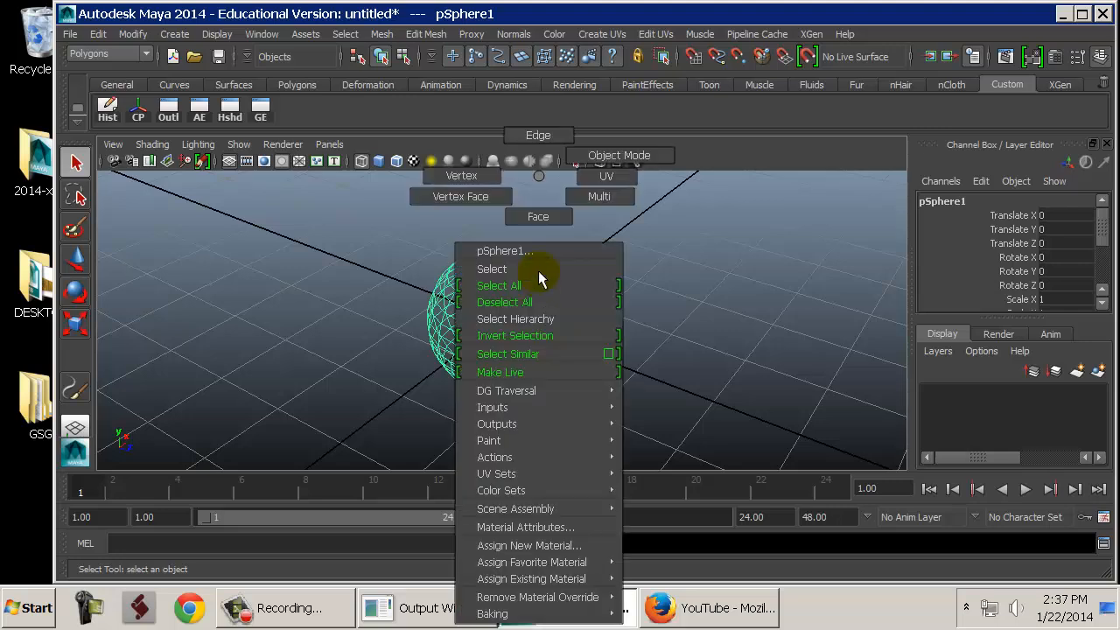
pyautogui.click(569, 155)
pyautogui.press('Delete')
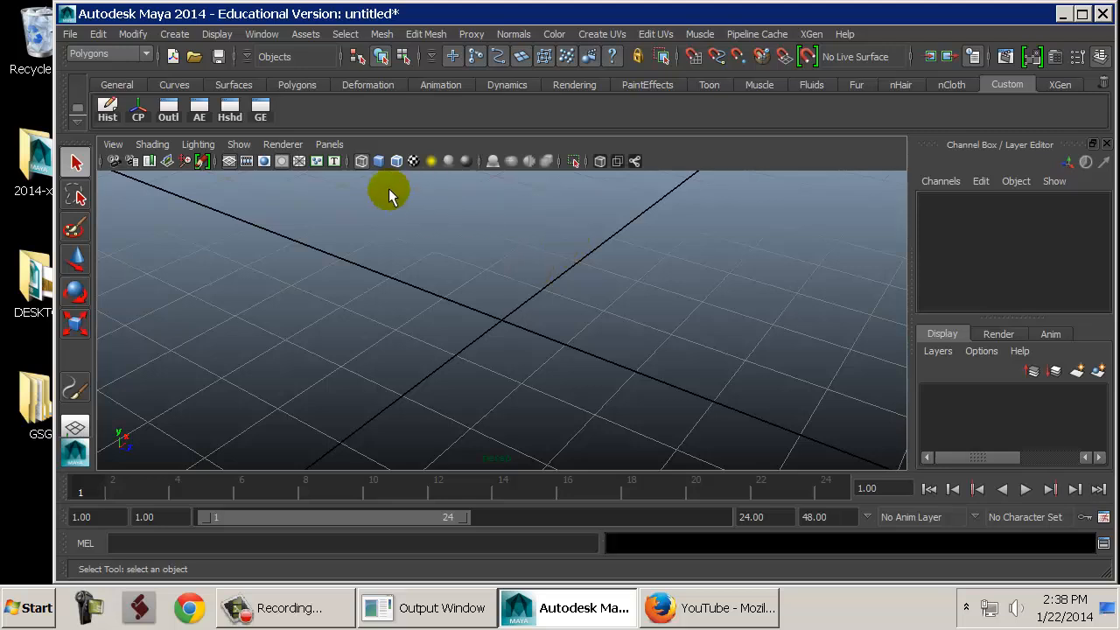
# Create a NURBS sphere at the centre of the grid.
pyautogui.click(171, 35)
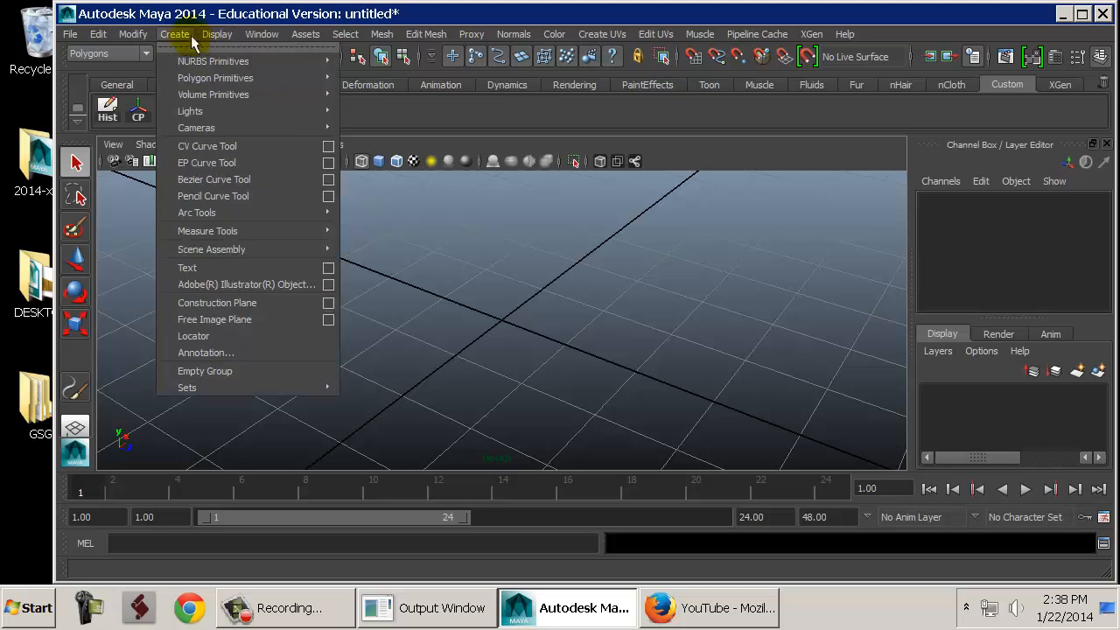
pyautogui.moveTo(208, 59)
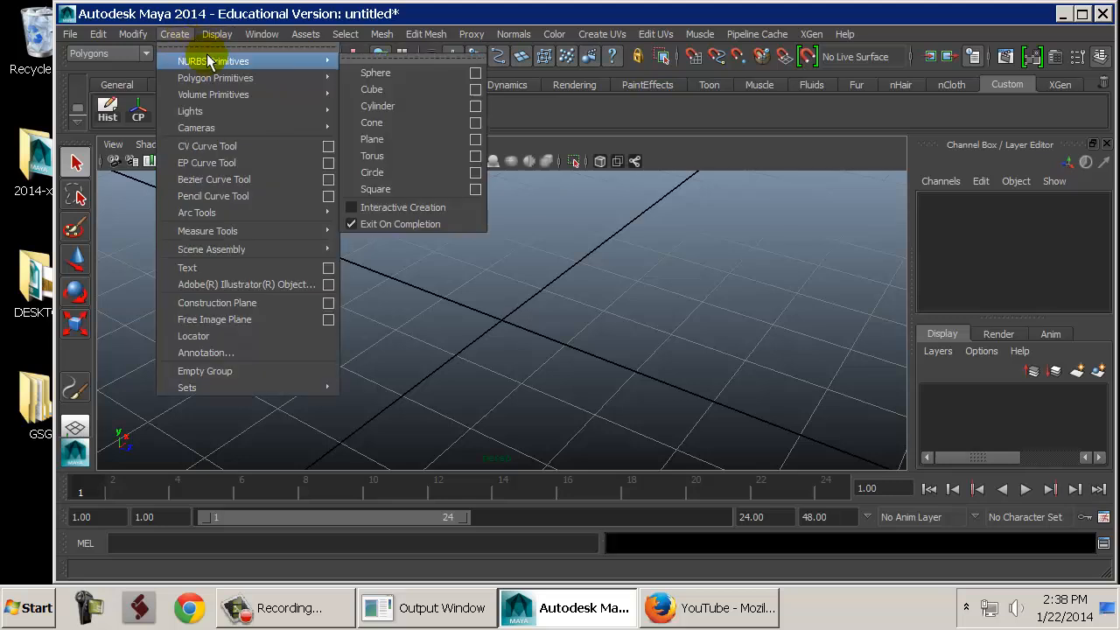
pyautogui.click(412, 73)
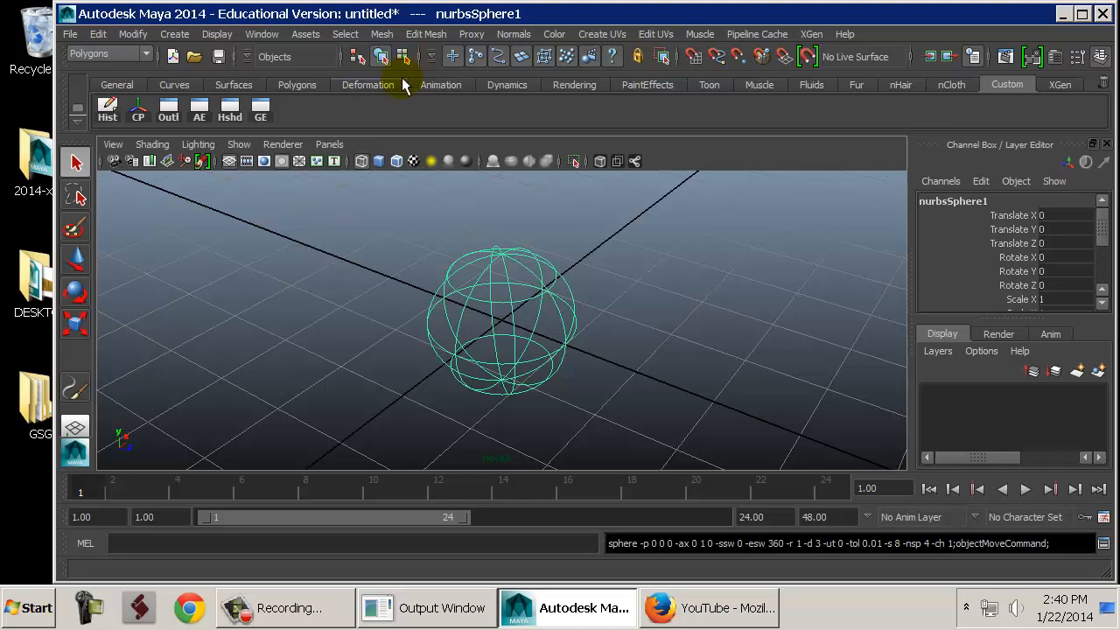
# Display the NURBS sphere smooth-shaded at rough smoothness, and view it from closer and lower down.
pyautogui.click(732, 151)
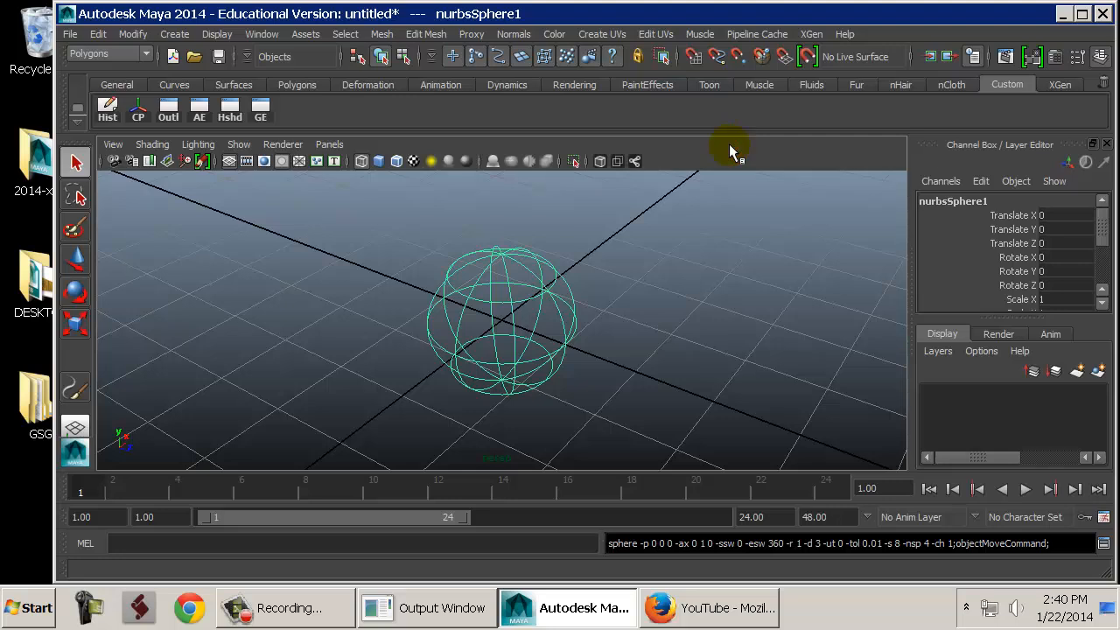
pyautogui.press('5')
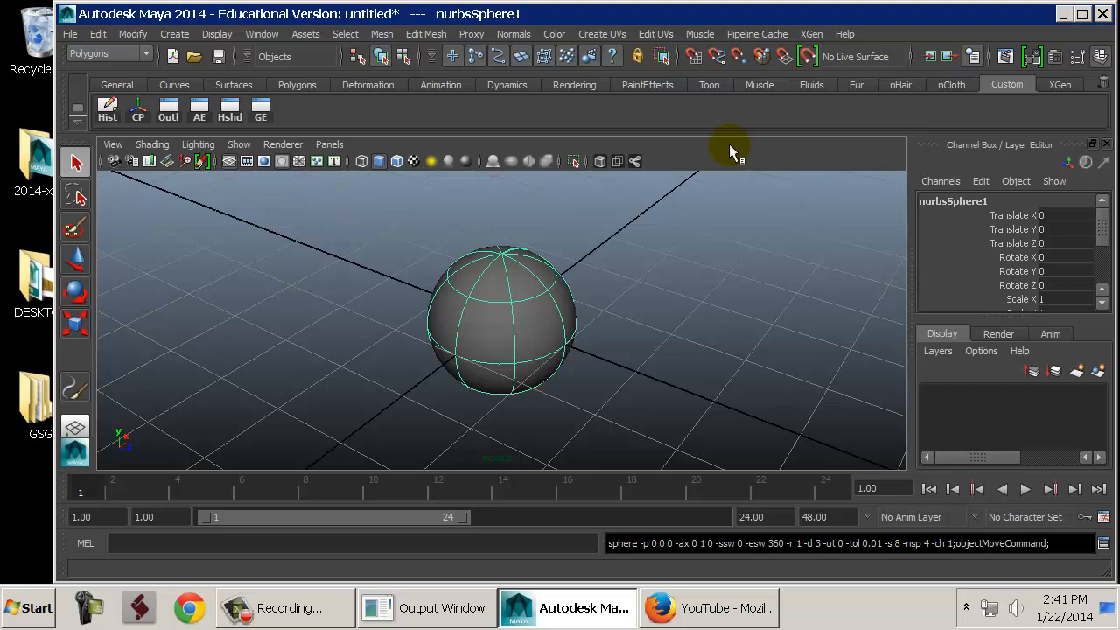
pyautogui.press('1')
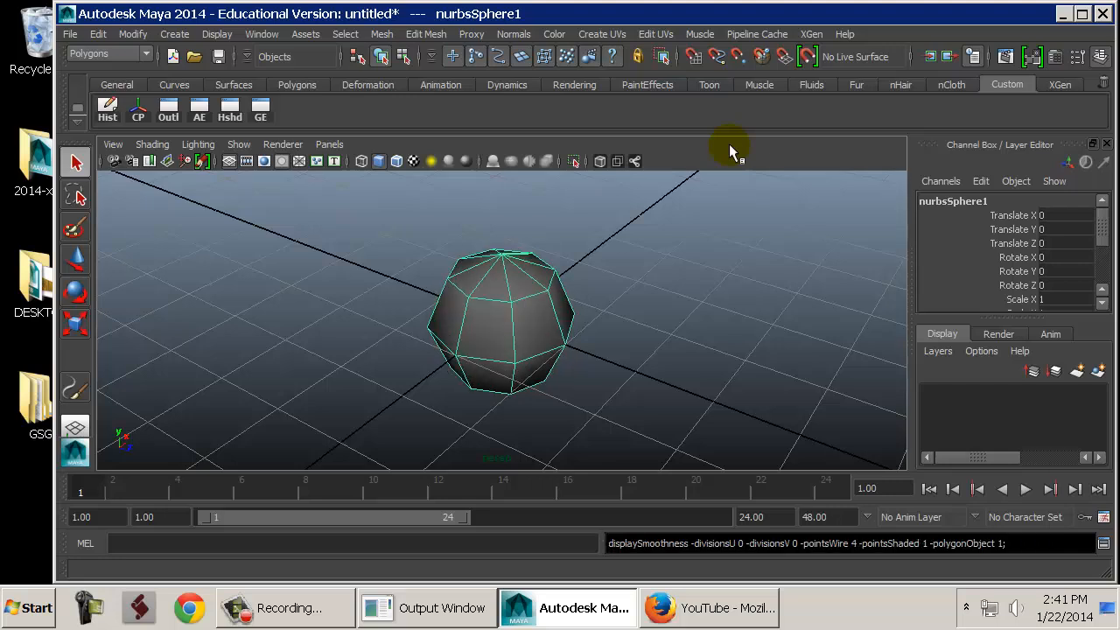
pyautogui.keyDown('alt'); pyautogui.moveTo(531, 350); pyautogui.dragTo(610, 325); pyautogui.keyUp('alt')
pyautogui.keyDown('alt'); pyautogui.moveTo(609, 325); pyautogui.dragTo(637, 326, button='right'); pyautogui.keyUp('alt')
pyautogui.keyDown('alt'); pyautogui.moveTo(573, 317); pyautogui.dragTo(562, 328, button='middle'); pyautogui.keyUp('alt')
pyautogui.keyDown('alt'); pyautogui.moveTo(561, 328); pyautogui.dragTo(568, 326); pyautogui.keyUp('alt')
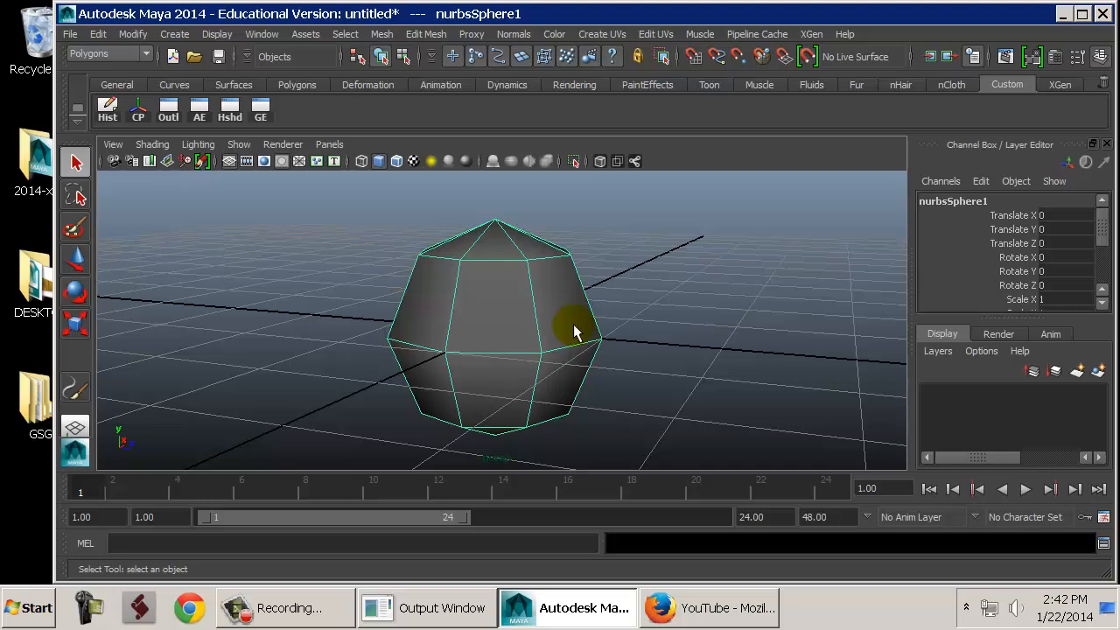
# Compare the NURBS sphere at medium, fine and rough display smoothness, finishing on rough.
pyautogui.press('2')
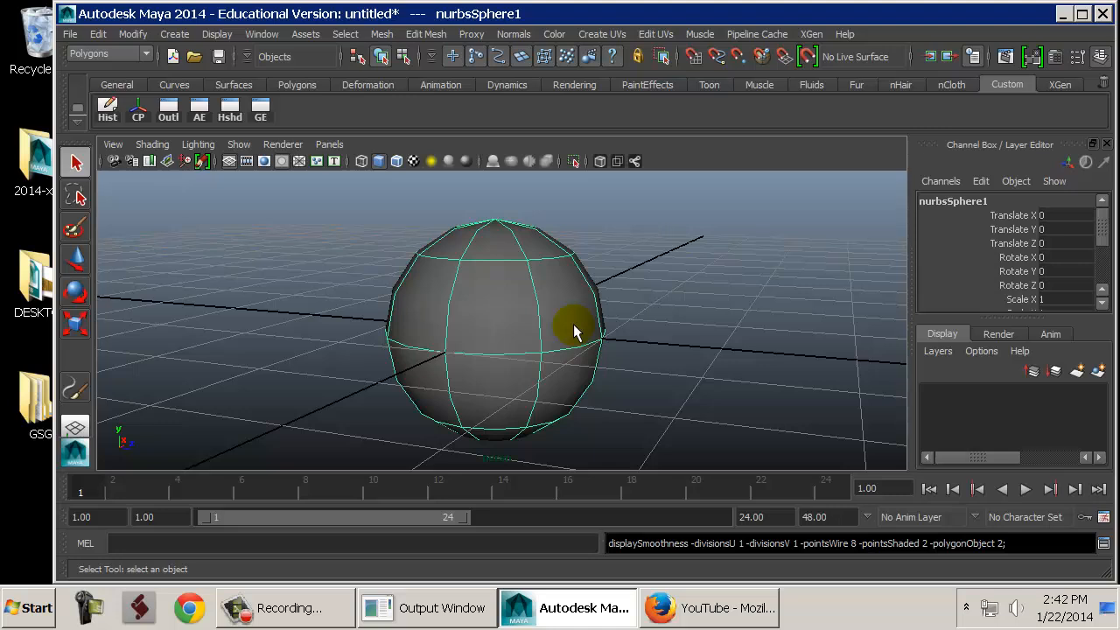
pyautogui.press('3')
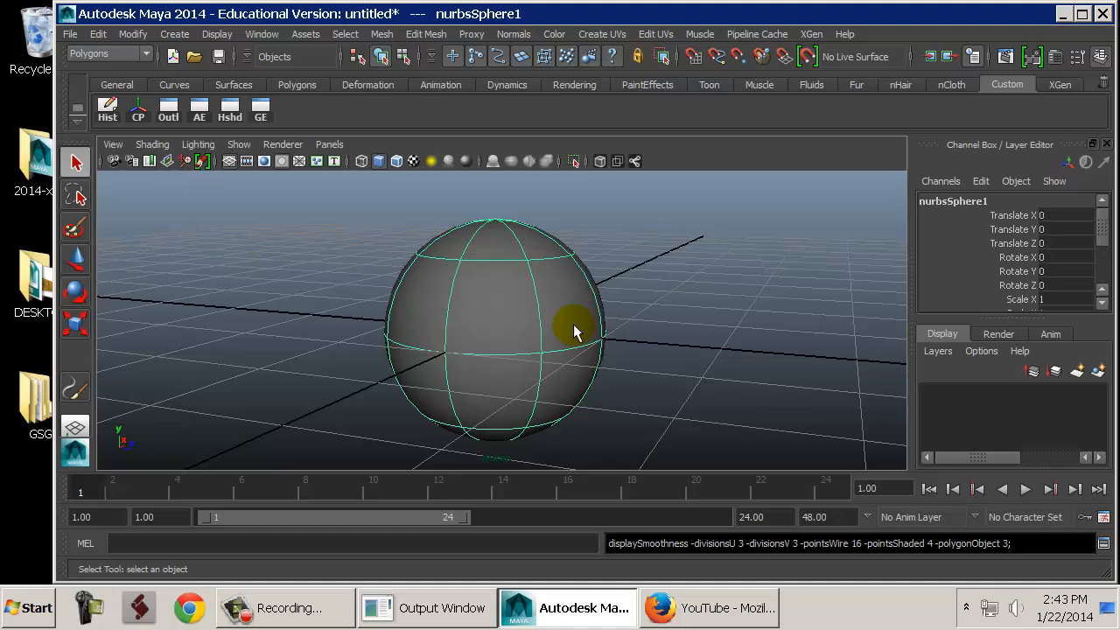
pyautogui.press('1')
pyautogui.press('2')
pyautogui.press('3')
pyautogui.press('2')
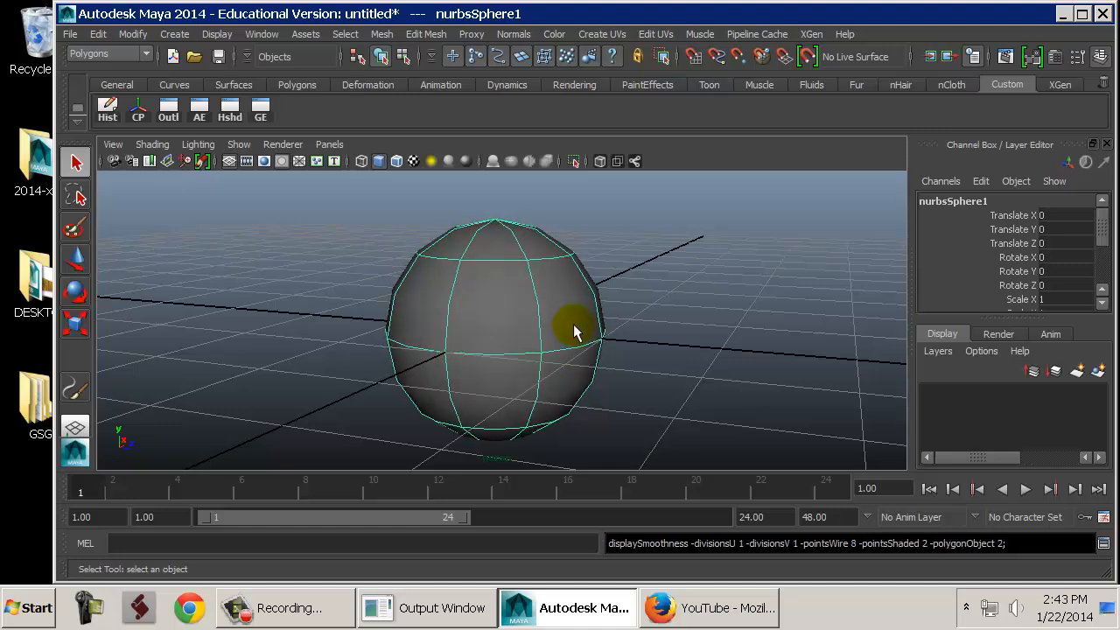
pyautogui.press('1')
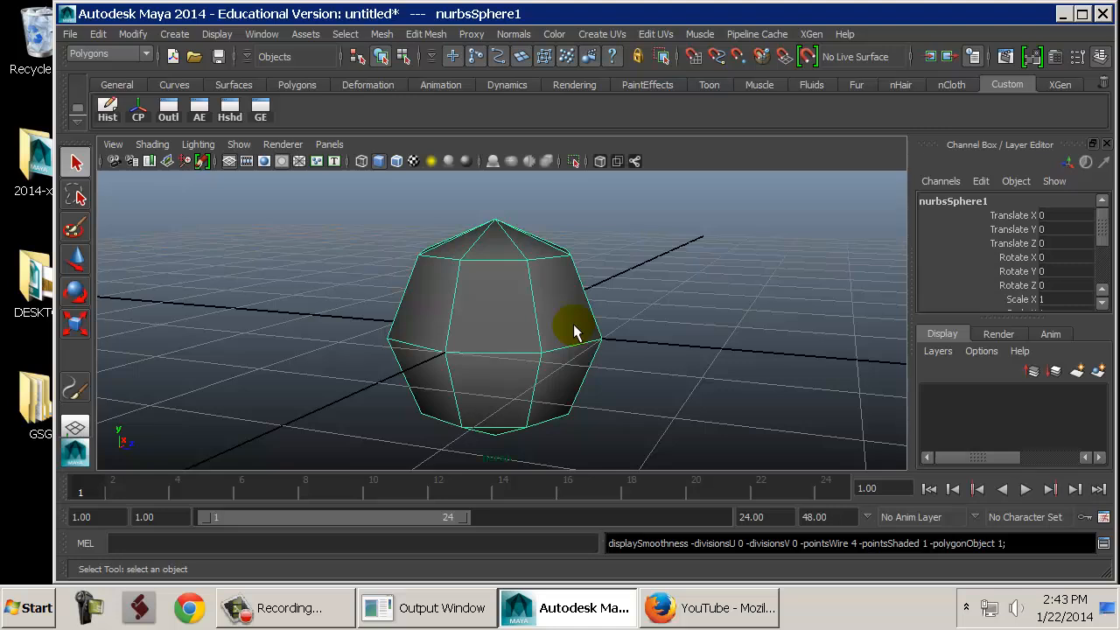
# Alternate the NURBS sphere between rough and fine display smoothness, finish on fine, and delete the sphere.
pyautogui.press('3')
pyautogui.press('1')
pyautogui.press('3')
pyautogui.press('1')
pyautogui.press('3')
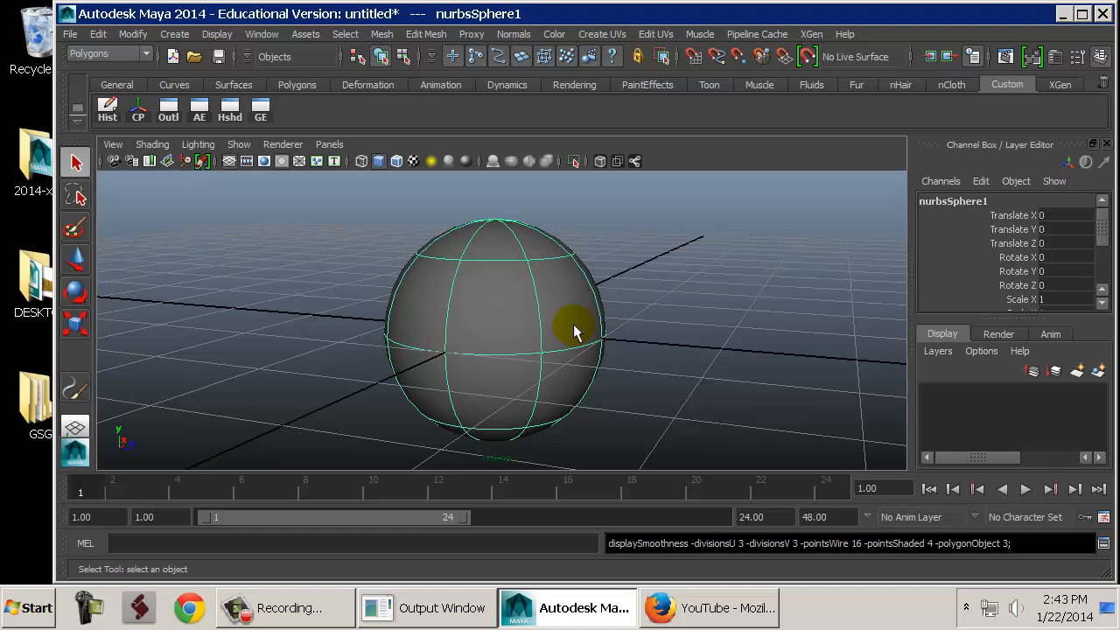
pyautogui.press('Delete')
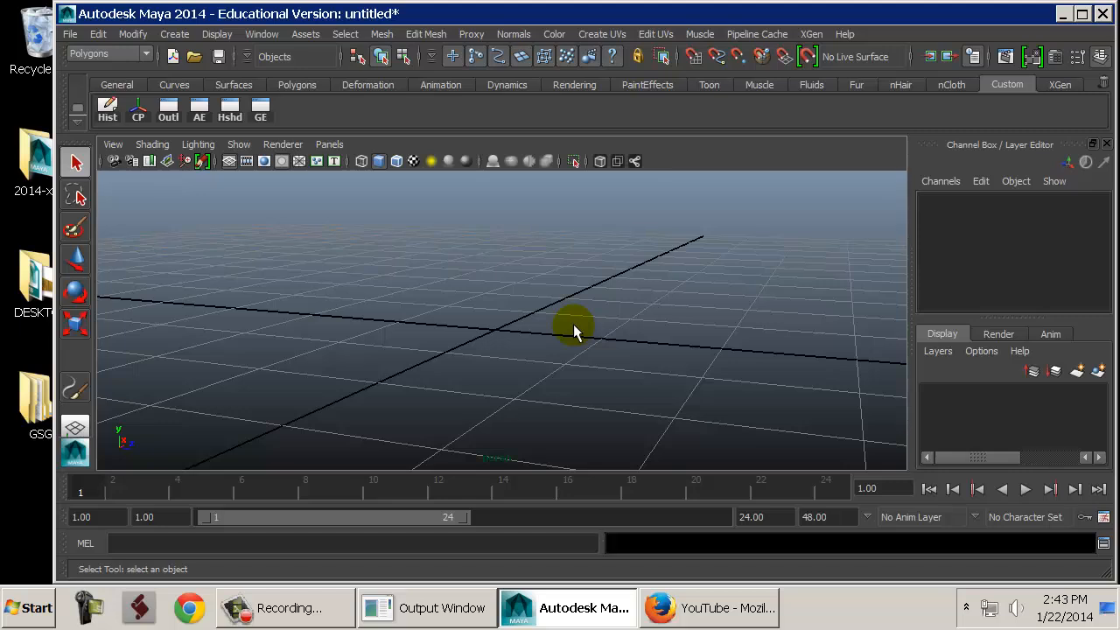
# Create a polygon cube at the centre of the grid.
pyautogui.press('space')
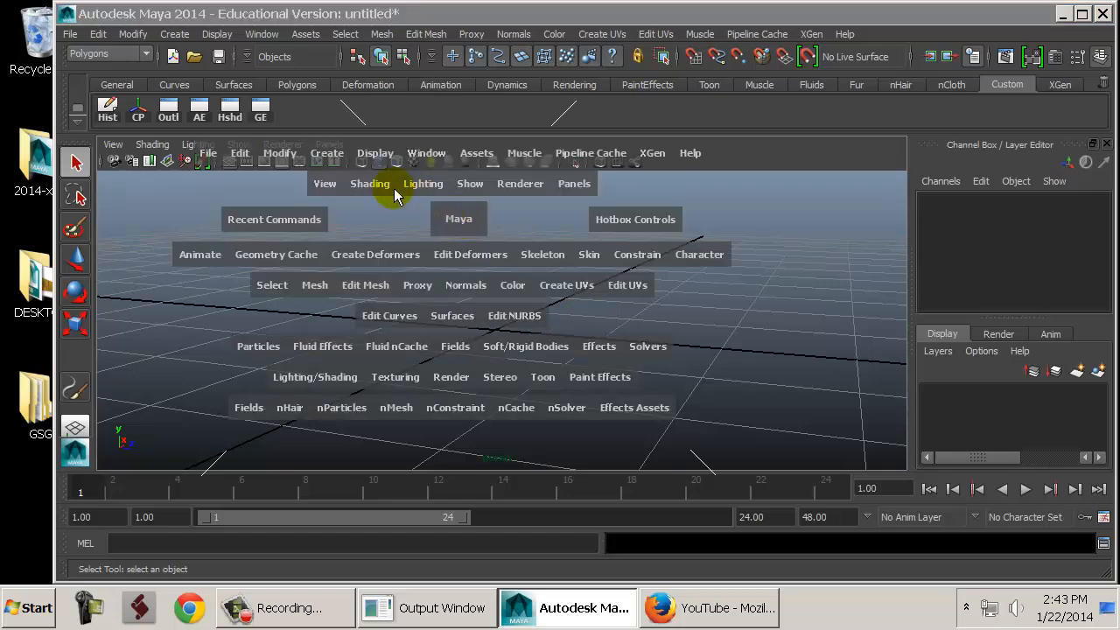
pyautogui.click(323, 154)
pyautogui.moveTo(455, 201)
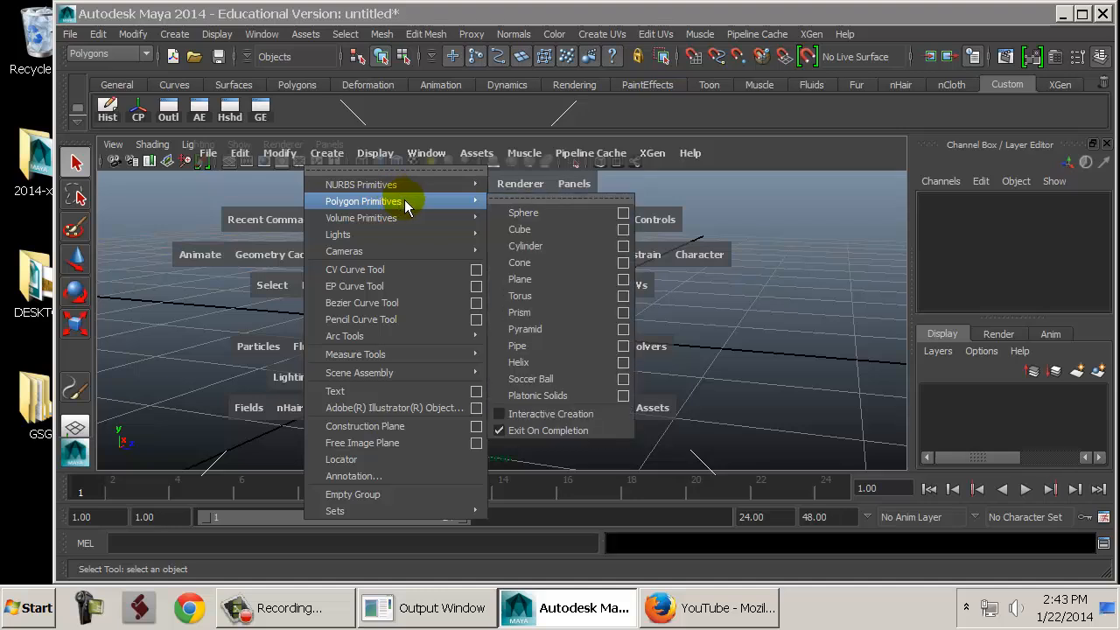
pyautogui.click(552, 228)
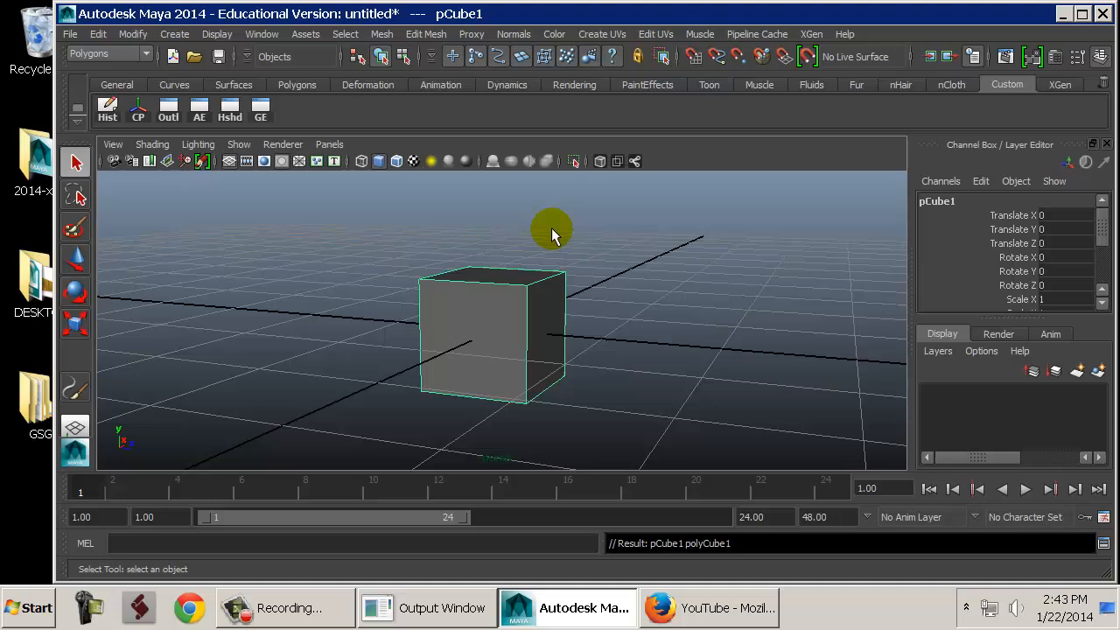
# Preview the cube smoothed inside its original cage, and switch to the smoothed shape without the cage, seen from a corner.
pyautogui.keyDown('alt'); pyautogui.moveTo(550, 258); pyautogui.dragTo(492, 310); pyautogui.keyUp('alt')
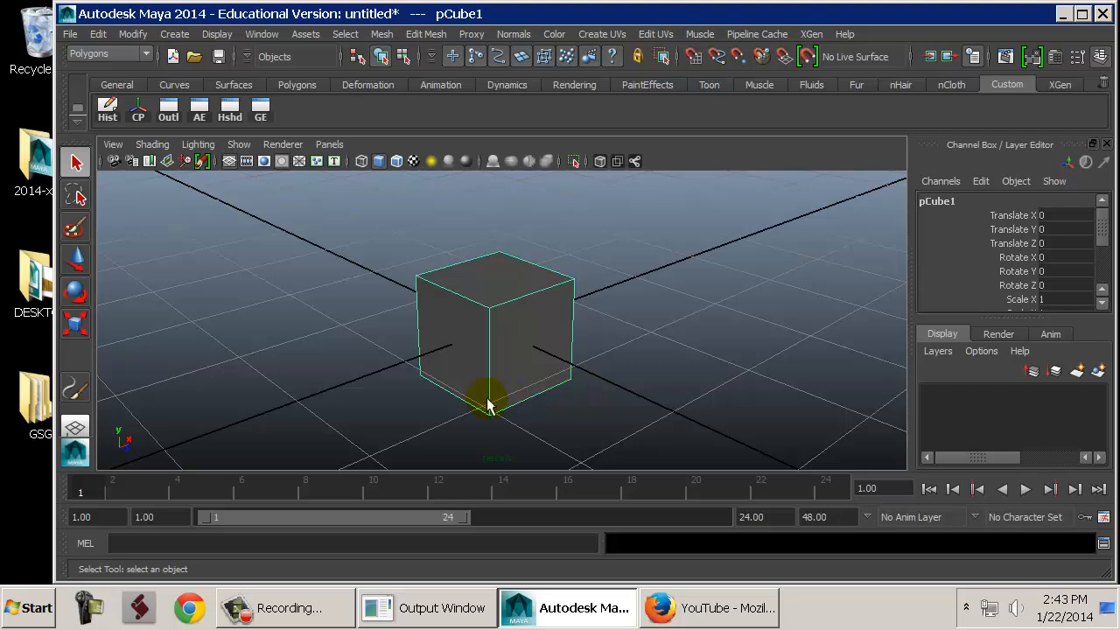
pyautogui.press('2')
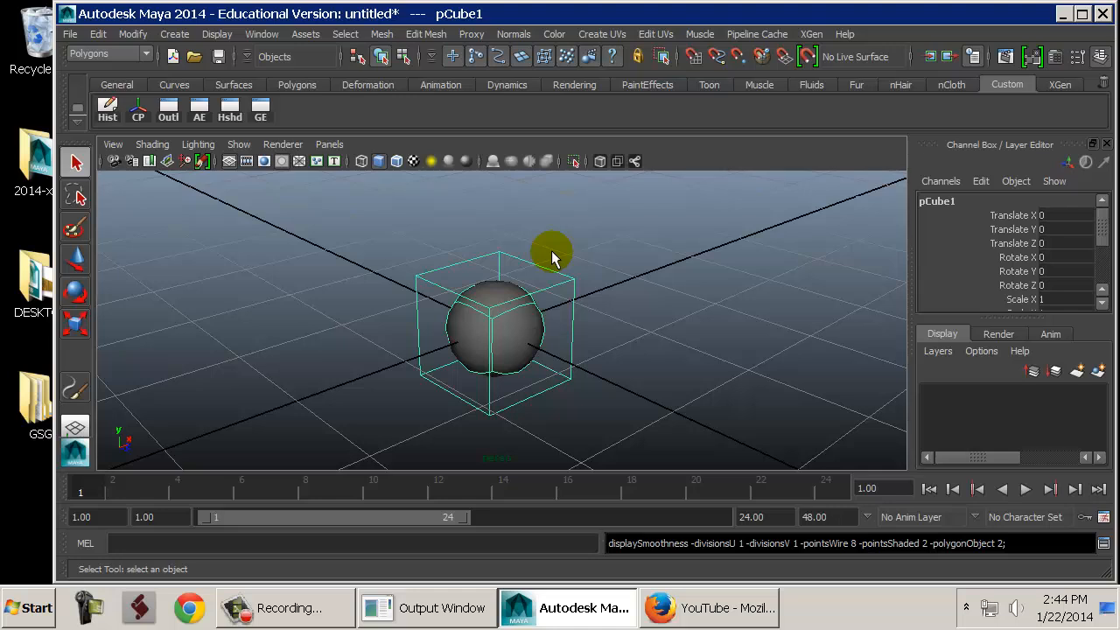
pyautogui.press('3')
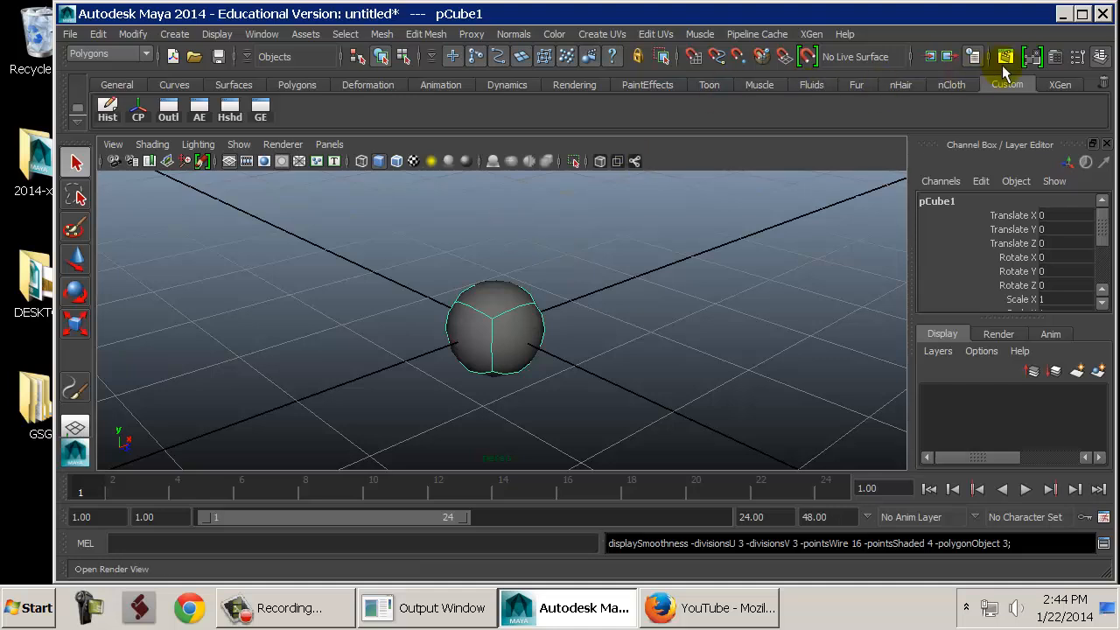
# Render the current frame of the smooth-previewed cube, reposition the render window to see the whole image, and close it.
pyautogui.click(960, 56)
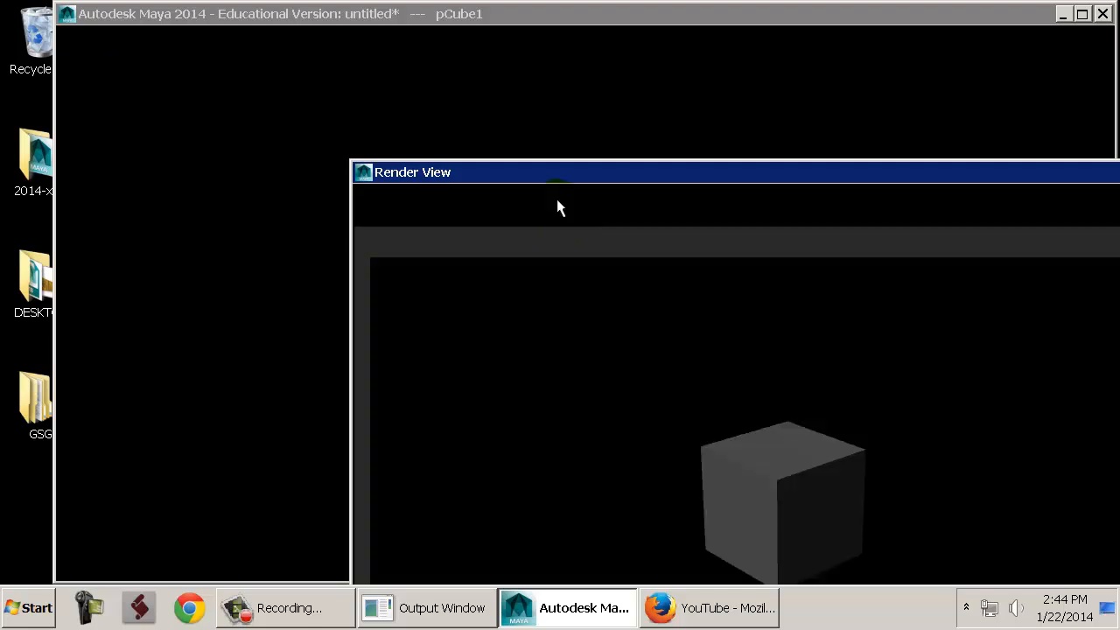
pyautogui.moveTo(549, 167); pyautogui.dragTo(320, 35)
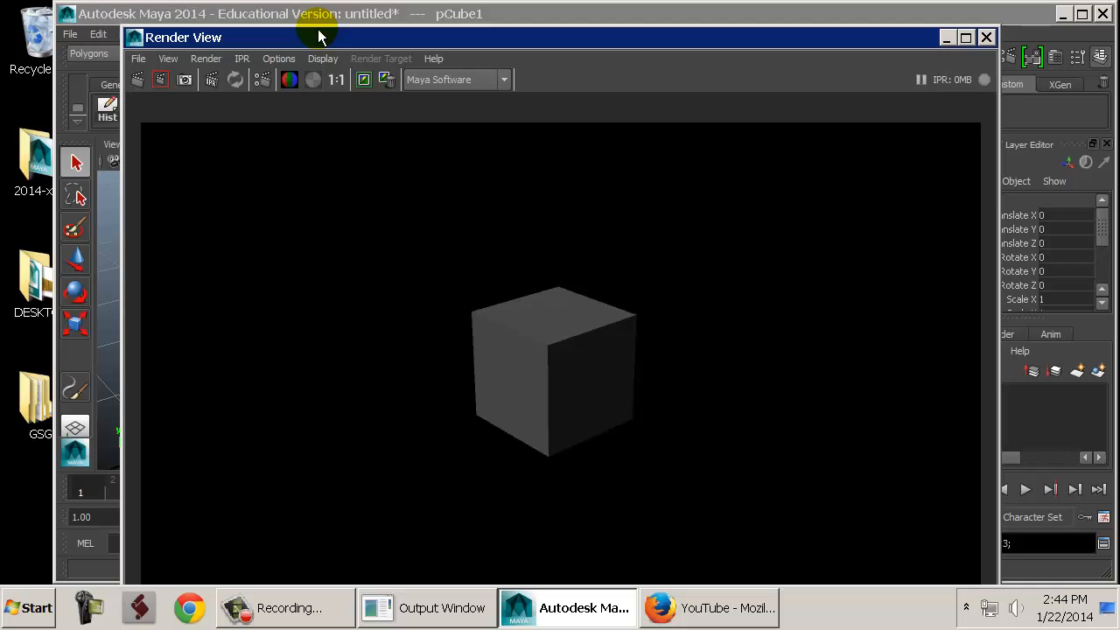
pyautogui.doubleClick(136, 37)
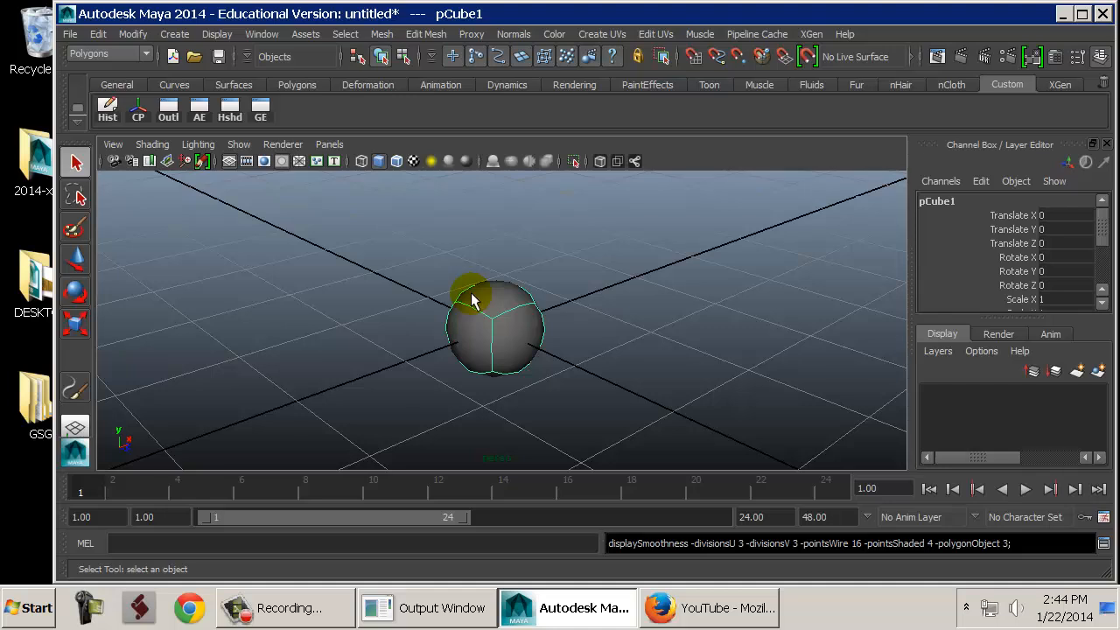
# Switch the cube between its unsmoothed, fully smoothed and caged smooth display, finishing on unsmoothed.
pyautogui.press('1')
pyautogui.press('3')
pyautogui.press('2')
pyautogui.press('1')
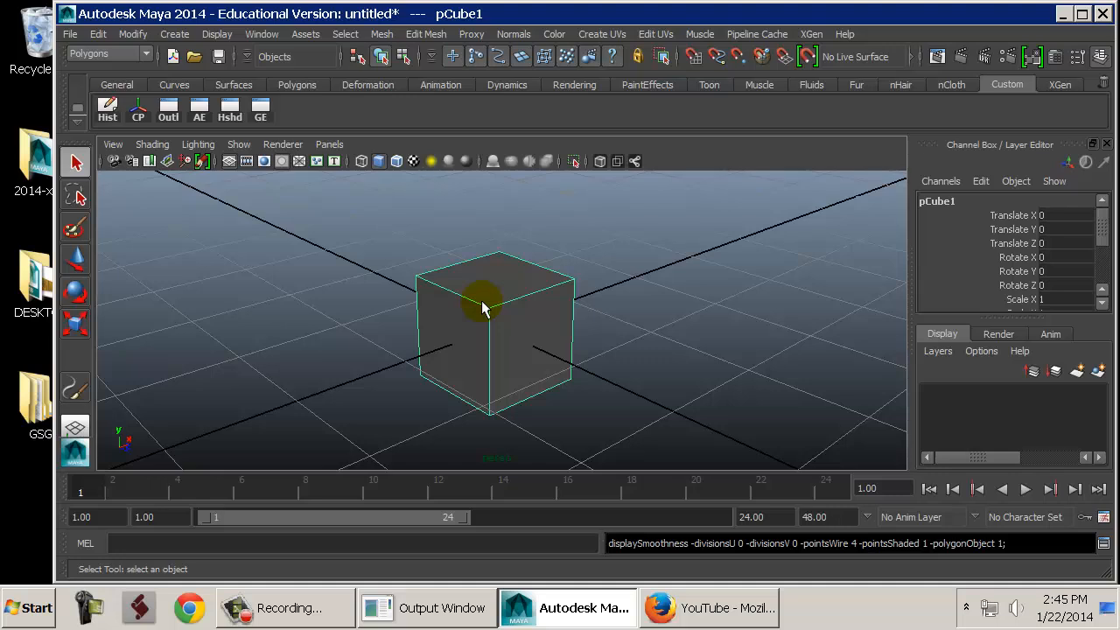
# Toggle the viewport between full-screen and standard view, finish in full screen, and view the cube from lower down.
pyautogui.hotkey('ctrl', 'space')
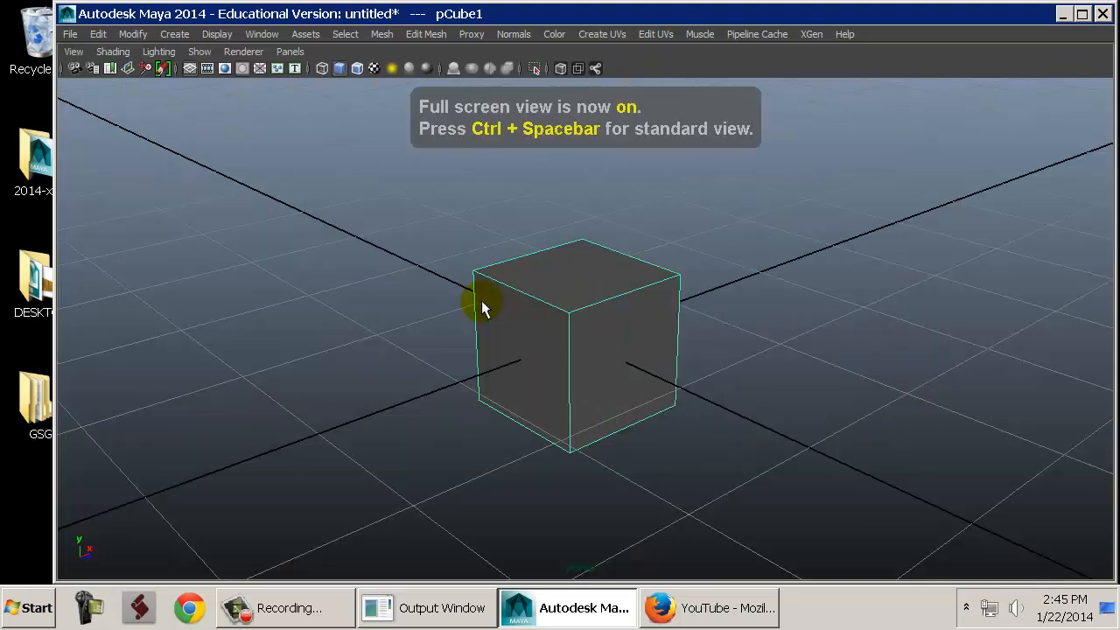
pyautogui.hotkey('ctrl', 'space')
pyautogui.hotkey('ctrl', 'space')
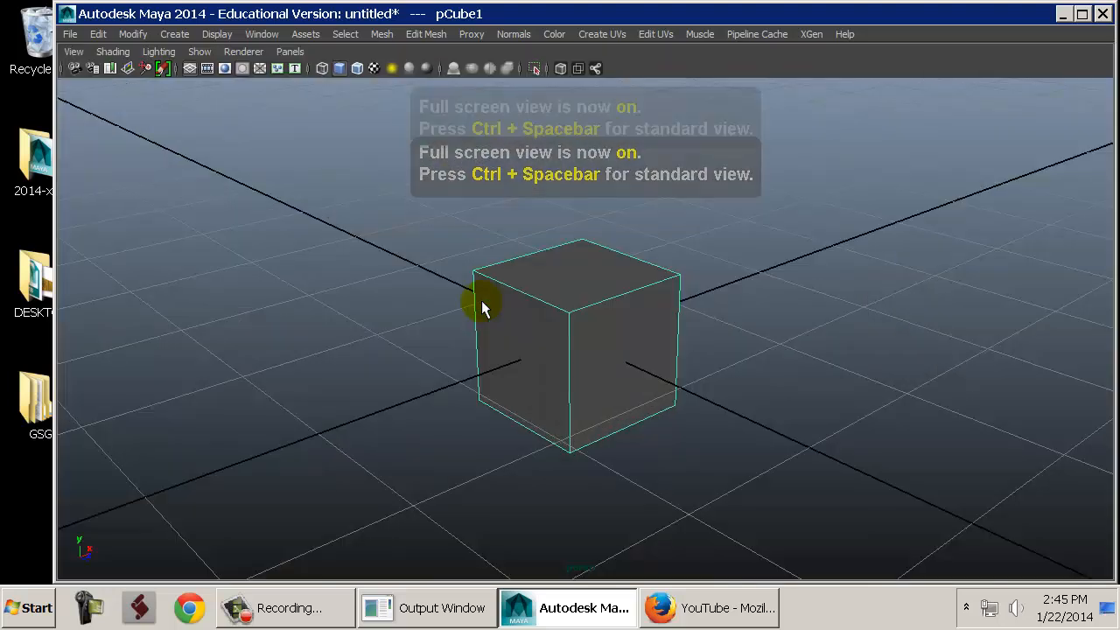
pyautogui.hotkey('ctrl', 'space')
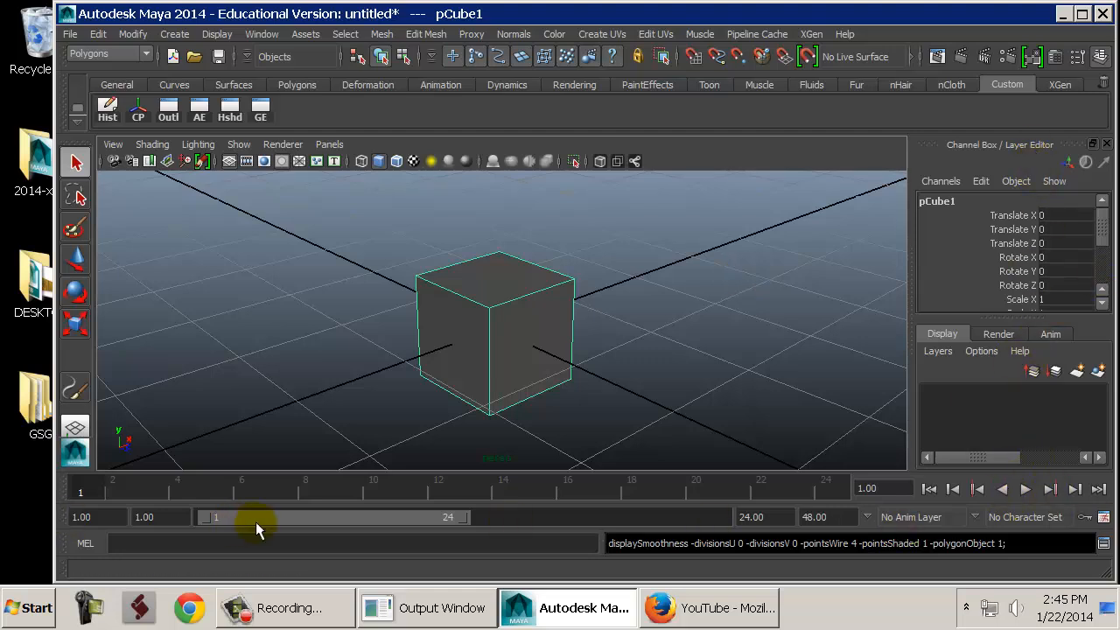
pyautogui.hotkey('ctrl', 'space')
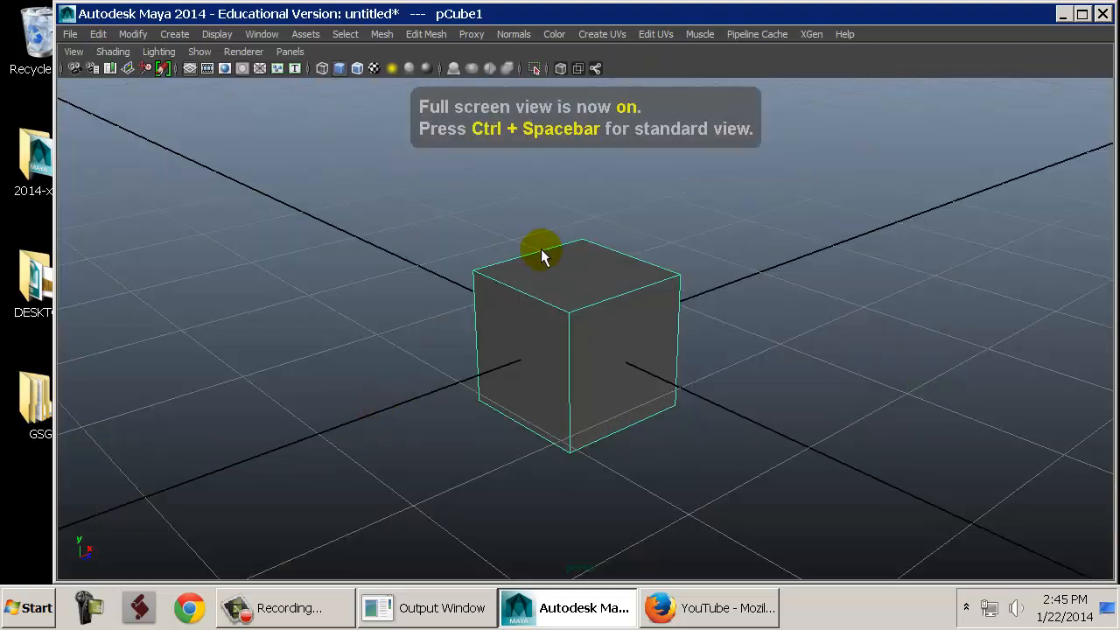
pyautogui.keyDown('alt'); pyautogui.moveTo(552, 260); pyautogui.dragTo(512, 256, button='middle'); pyautogui.keyUp('alt')
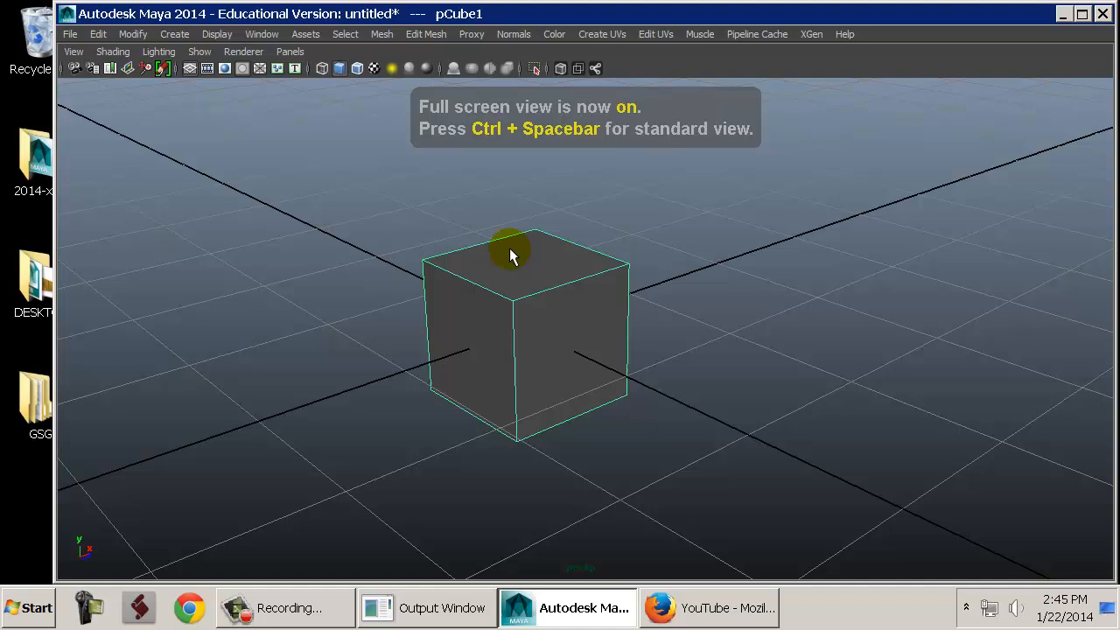
pyautogui.scroll(-3, 512, 255)
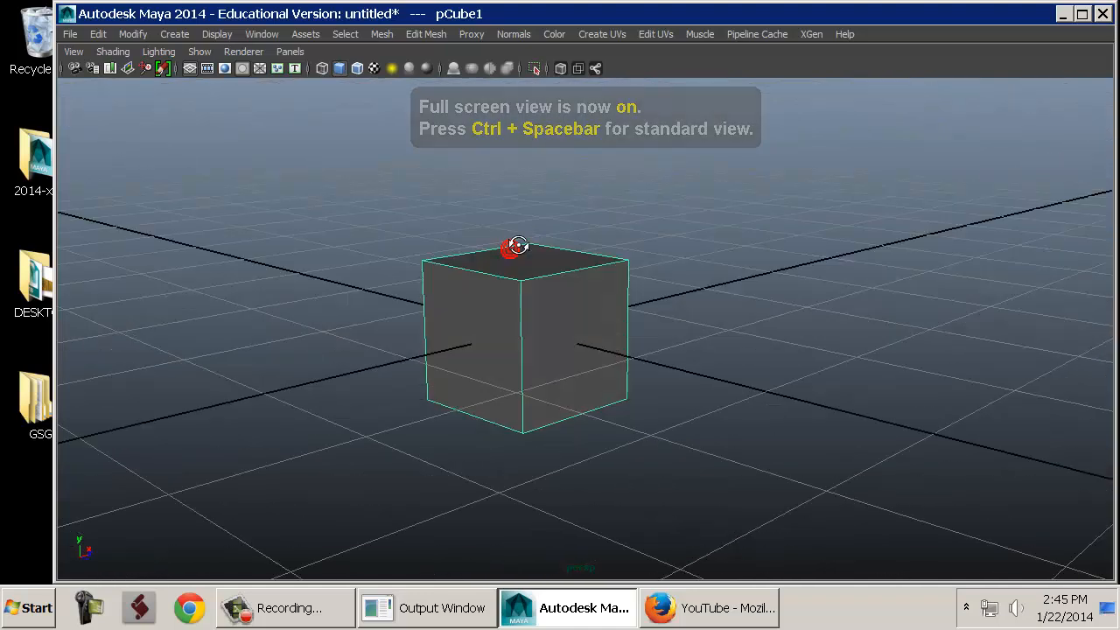
# Look over the polygon editing commands in the cube's marking menu and close it without choosing any.
pyautogui.press('space')
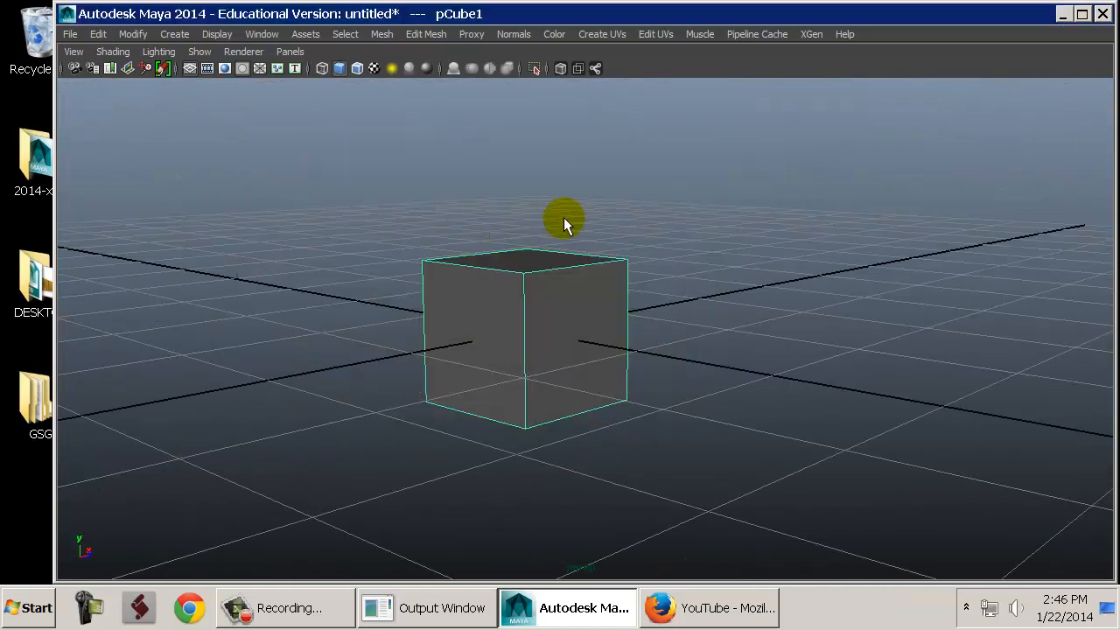
pyautogui.click(565, 219)
pyautogui.keyDown('shift'); pyautogui.rightClick(563, 221); pyautogui.keyUp('shift')
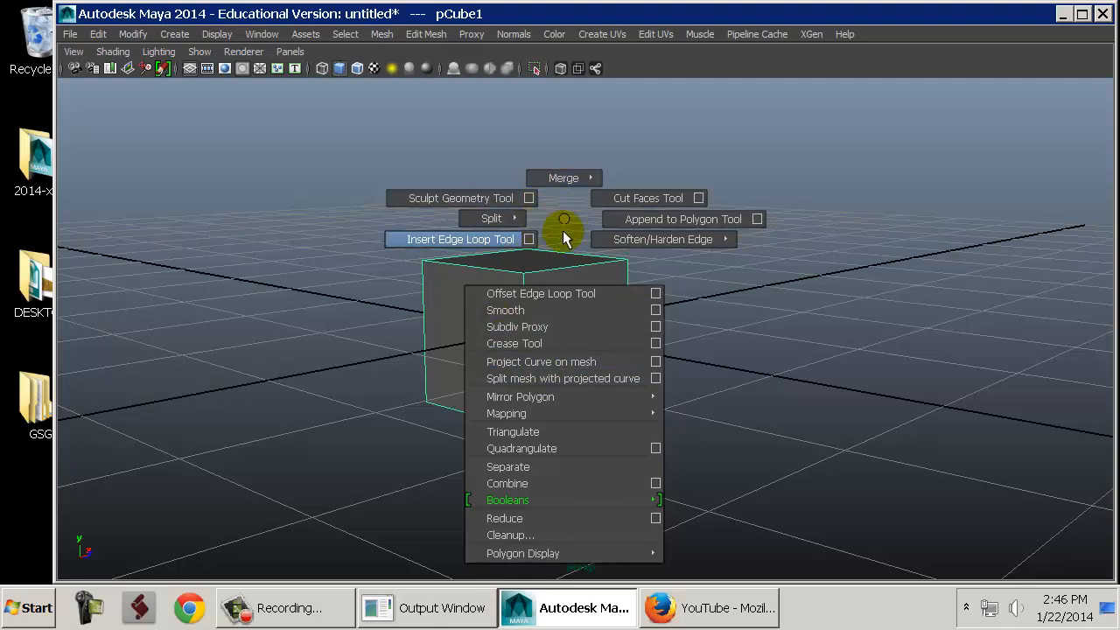
pyautogui.keyDown('shift'); pyautogui.moveTo(565, 238); pyautogui.dragTo(563, 223, button='right'); pyautogui.keyUp('shift')
# Switch repeatedly between full-screen and standard view, finishing in the standard layout.
pyautogui.hotkey('ctrl', 'space')
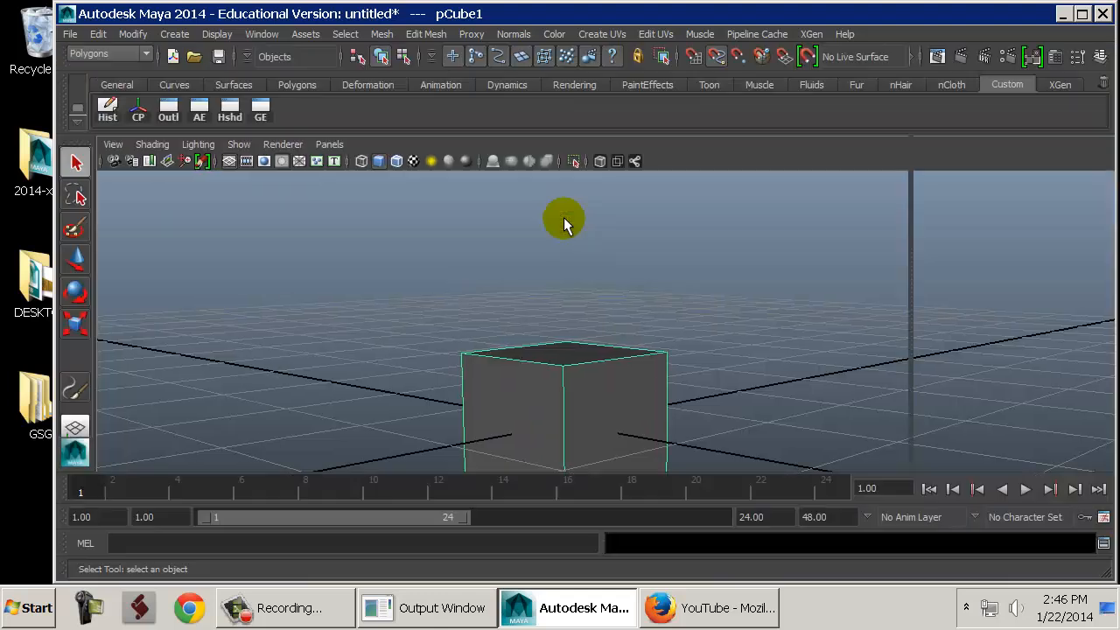
pyautogui.hotkey('ctrl', 'space')
pyautogui.hotkey('ctrl', 'space')
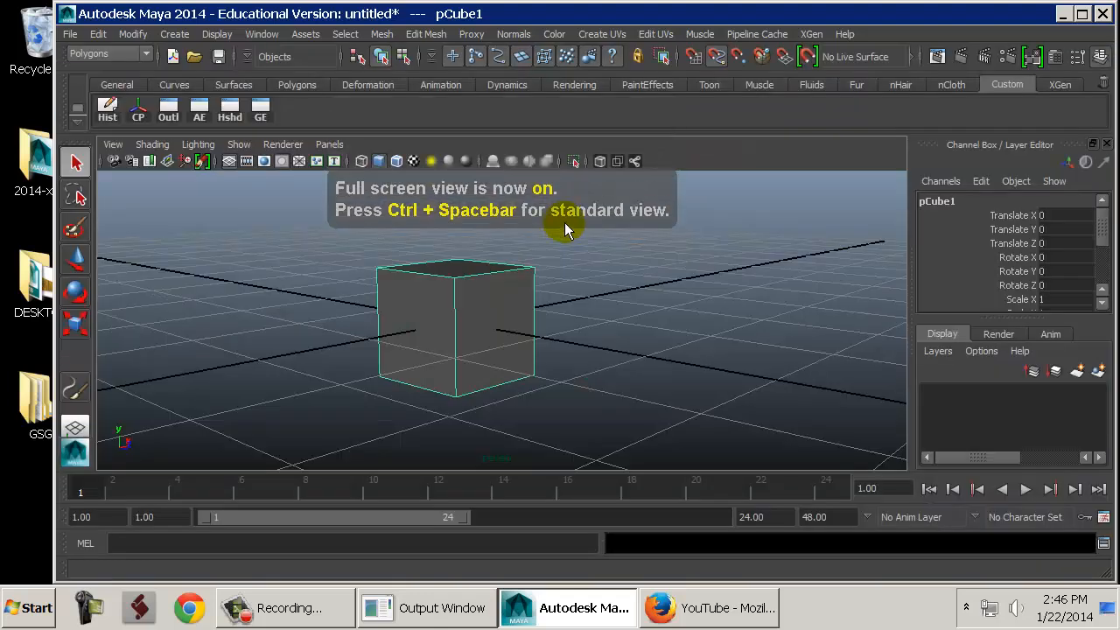
pyautogui.hotkey('ctrl', 'space')
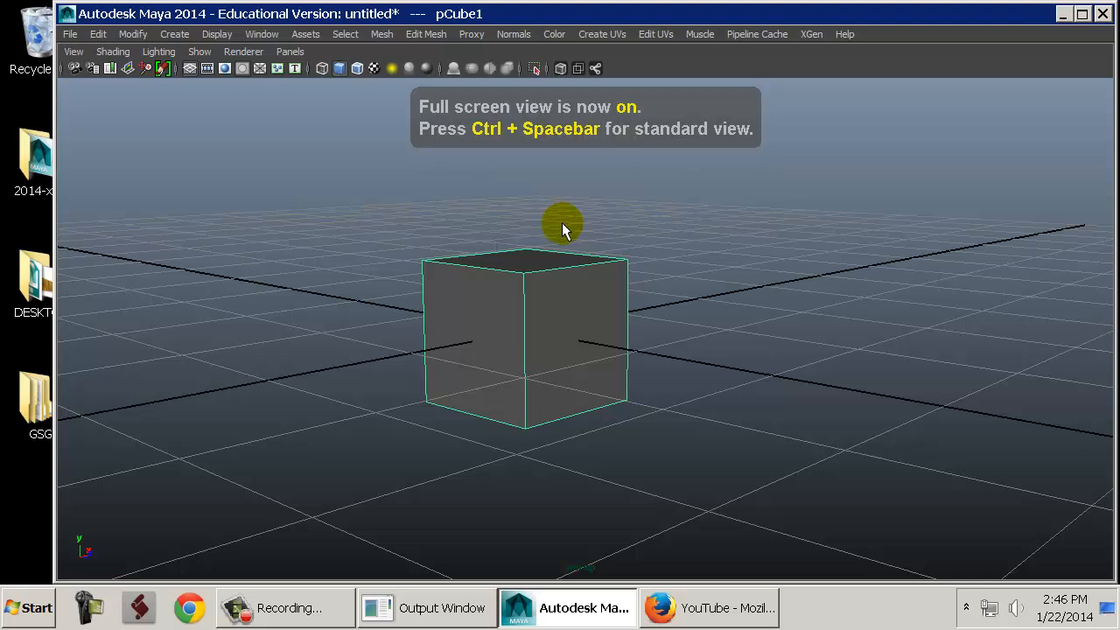
pyautogui.hotkey('ctrl', 'space')
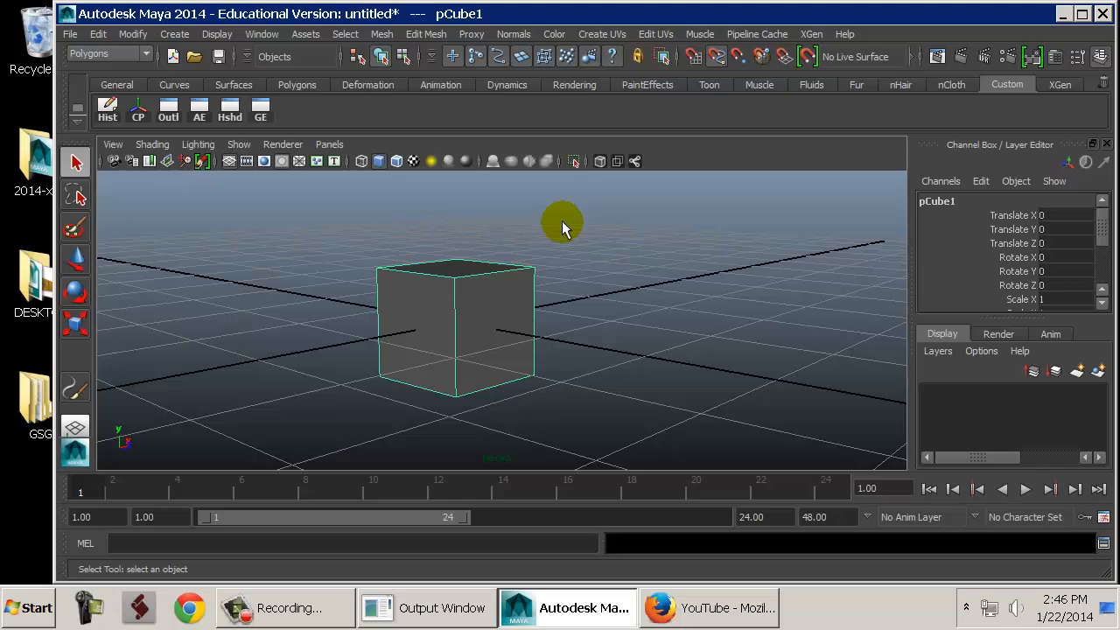
# Cycle the viewport background through its available colours, including dark and light grey, finishing on the blue gradient.
pyautogui.hotkey('alt', 'b')
pyautogui.hotkey('alt', 'b')
pyautogui.hotkey('alt', 'b')
pyautogui.hotkey('alt', 'b')
pyautogui.hotkey('alt', 'b')
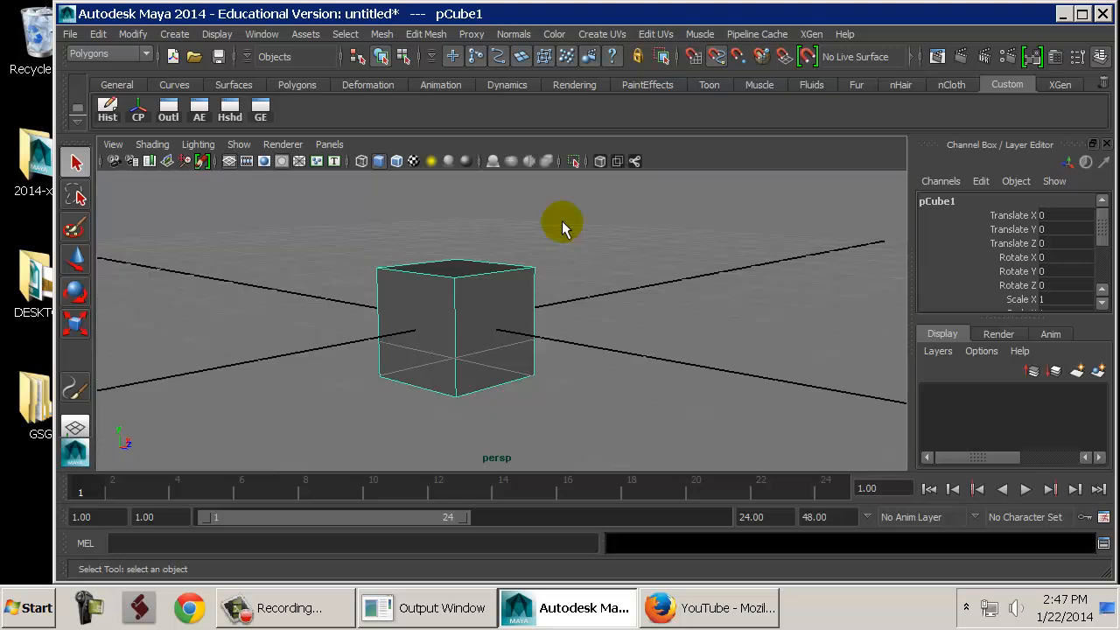
pyautogui.hotkey('alt', 'b')
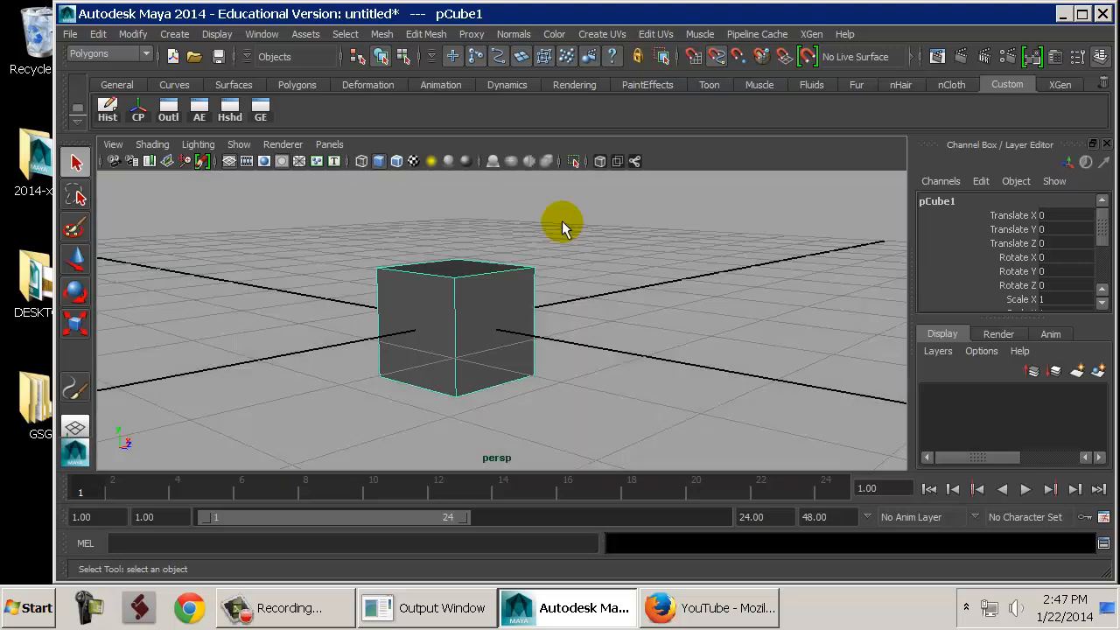
pyautogui.hotkey('alt', 'b')
pyautogui.hotkey('alt', 'b')
pyautogui.hotkey('alt', 'b')
pyautogui.hotkey('alt', 'b')
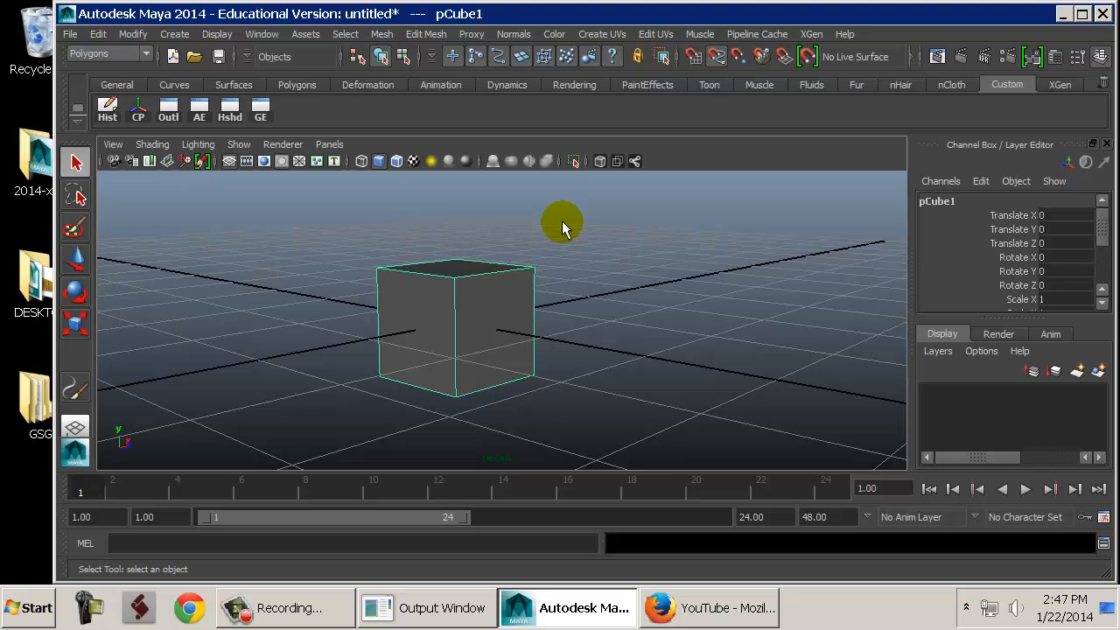
# Deselect the cube, view it side-on against dark and light grey backgrounds, and restore the blue gradient with a corner view.
pyautogui.hotkey('alt', 'b')
pyautogui.hotkey('alt', 'b')
pyautogui.click(563, 225)
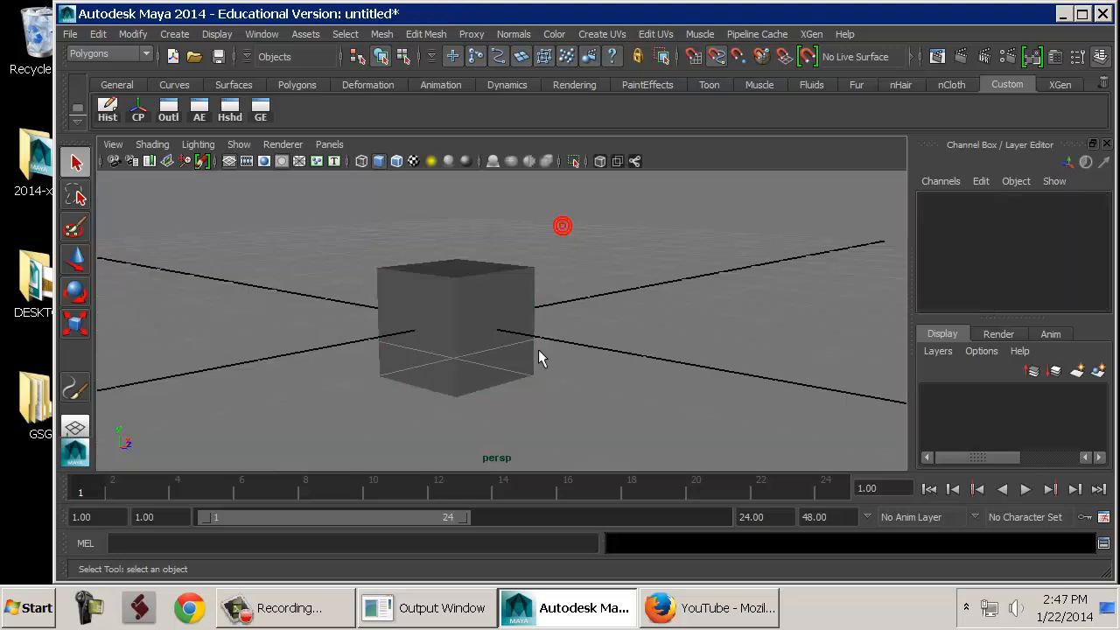
pyautogui.keyDown('alt'); pyautogui.moveTo(541, 350); pyautogui.dragTo(637, 332); pyautogui.keyUp('alt')
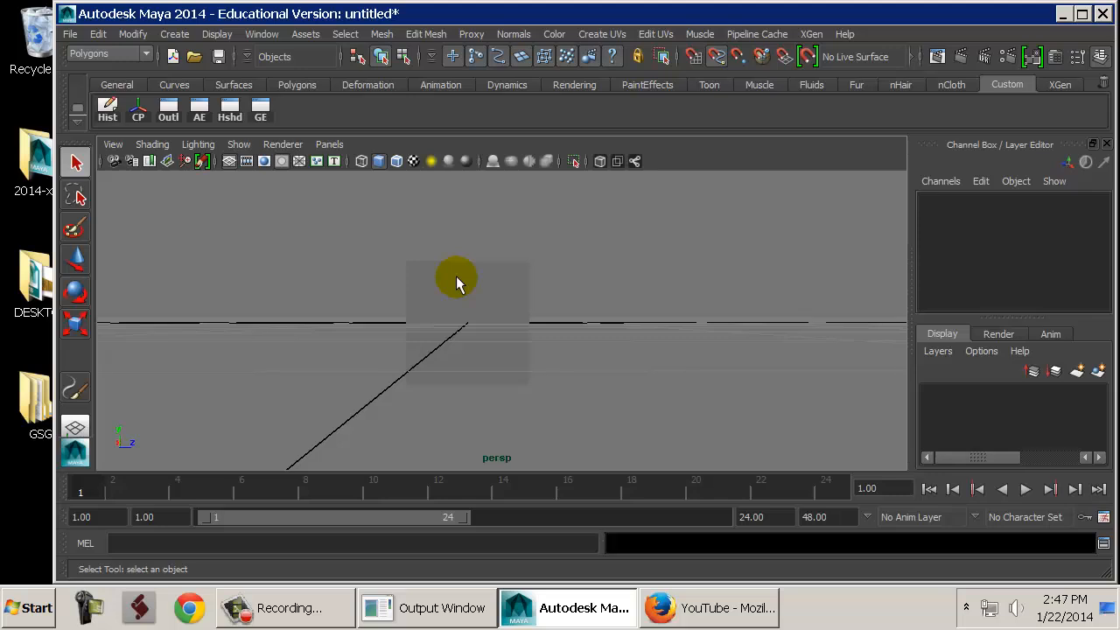
pyautogui.hotkey('alt', 'space')
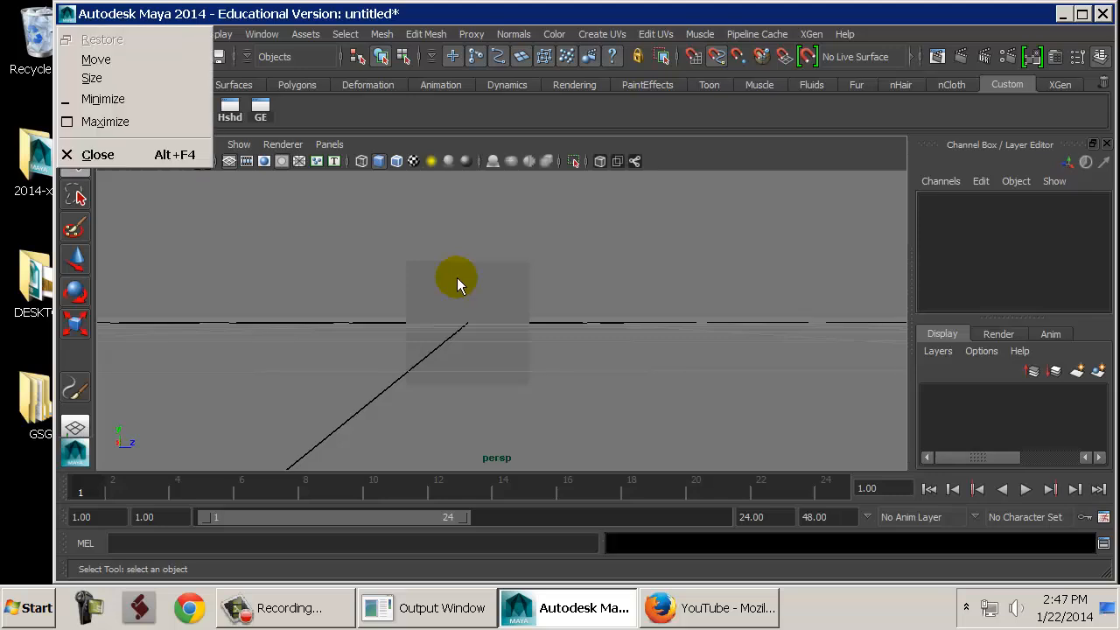
pyautogui.press('Escape')
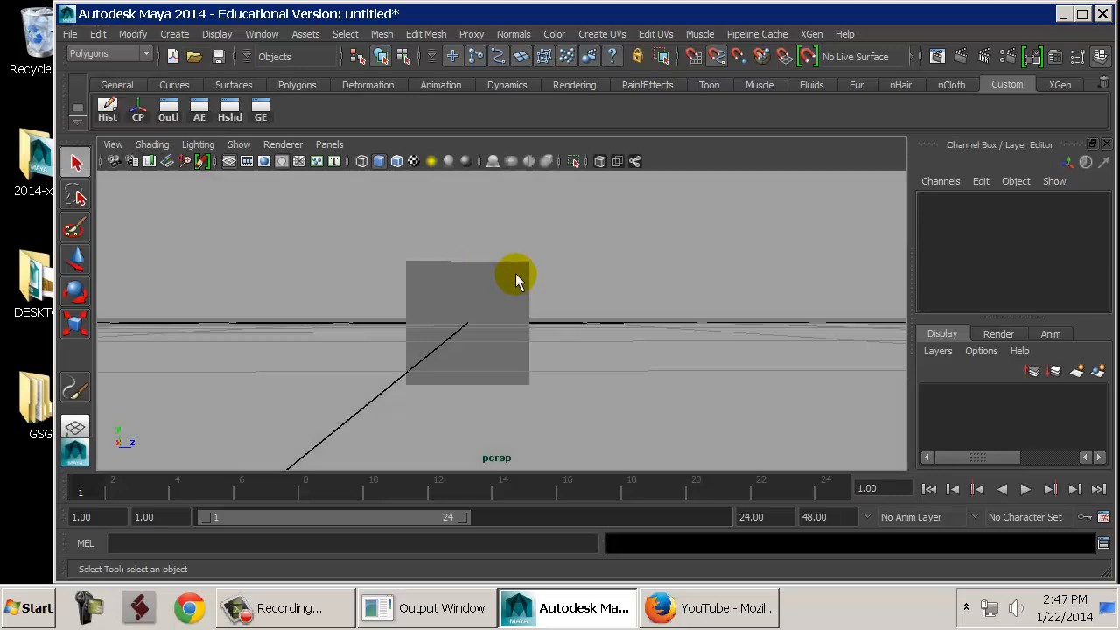
pyautogui.keyDown('alt'); pyautogui.moveTo(516, 276); pyautogui.dragTo(487, 329); pyautogui.keyUp('alt')
pyautogui.hotkey('alt', 'b')
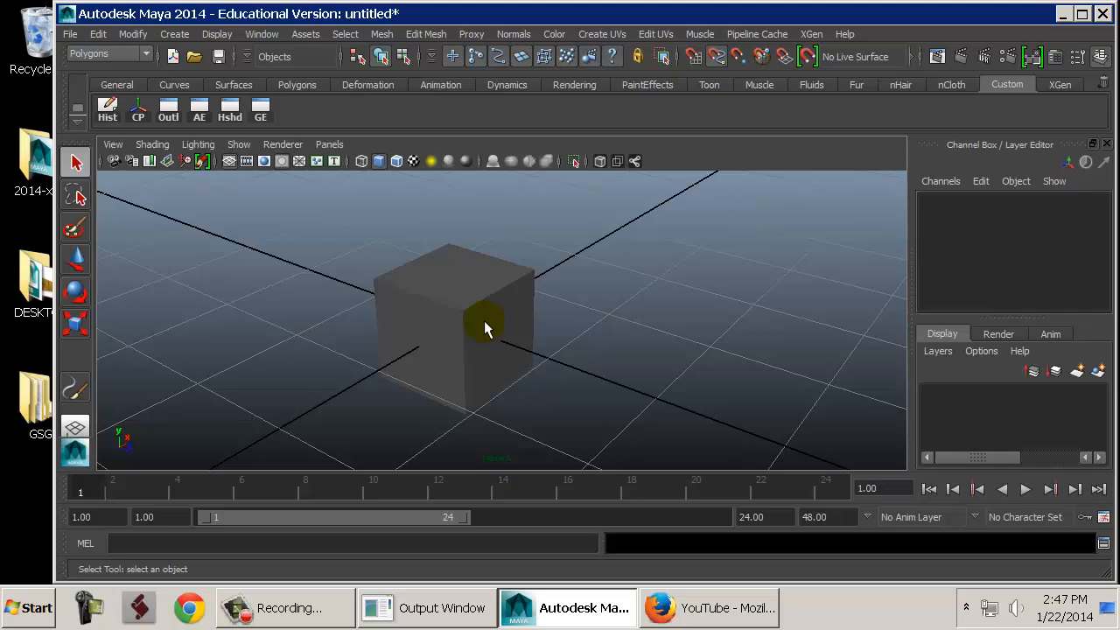
# Demonstrate zooming, panning and orbiting around the cube, from a close-up of its top to a distant elevated view.
pyautogui.keyDown('alt'); pyautogui.moveTo(613, 312); pyautogui.dragTo(482, 307, button='right'); pyautogui.keyUp('alt')
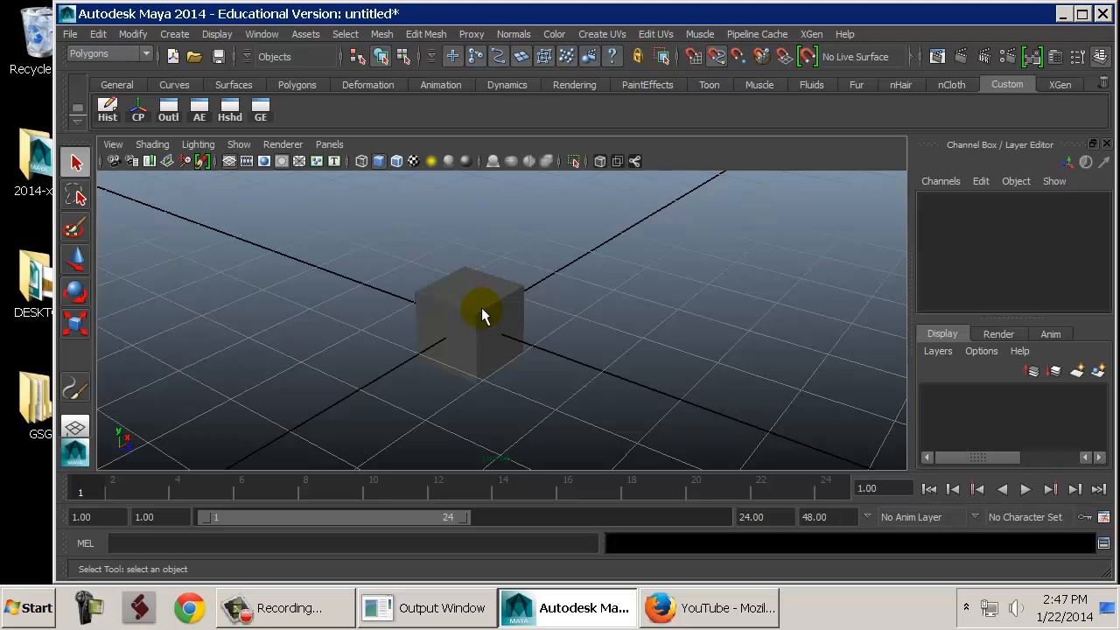
pyautogui.keyDown('alt'); pyautogui.moveTo(445, 307); pyautogui.dragTo(773, 299, button='right'); pyautogui.keyUp('alt')
pyautogui.keyDown('alt'); pyautogui.moveTo(537, 310); pyautogui.dragTo(615, 359, button='middle'); pyautogui.keyUp('alt')
pyautogui.keyDown('alt'); pyautogui.moveTo(620, 364); pyautogui.dragTo(578, 420); pyautogui.keyUp('alt')
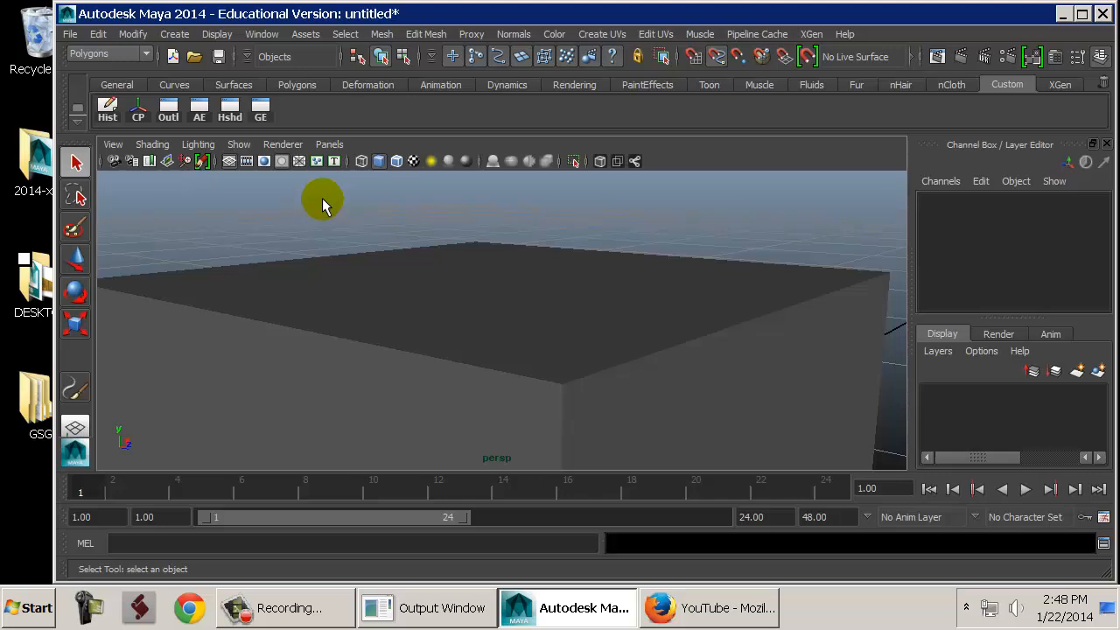
pyautogui.scroll(-2, 322, 198)
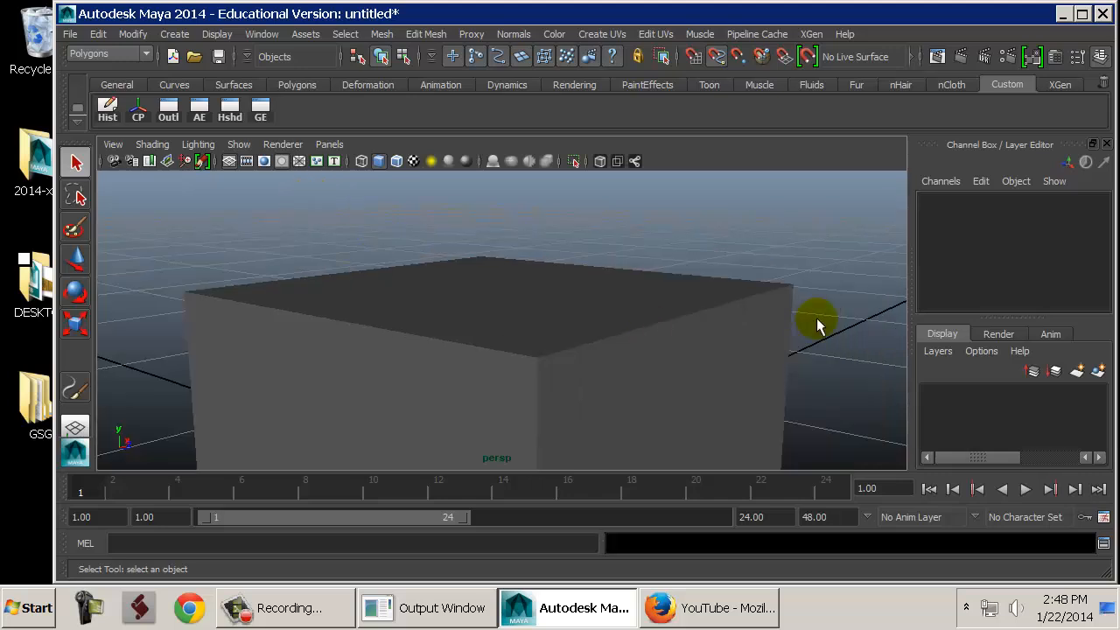
pyautogui.keyDown('alt'); pyautogui.moveTo(790, 324); pyautogui.dragTo(353, 318, button='right'); pyautogui.keyUp('alt')
pyautogui.keyDown('alt'); pyautogui.moveTo(689, 326); pyautogui.dragTo(366, 315, button='right'); pyautogui.keyUp('alt')
pyautogui.keyDown('alt'); pyautogui.moveTo(413, 318); pyautogui.dragTo(566, 358); pyautogui.keyUp('alt')
pyautogui.keyDown('alt'); pyautogui.moveTo(566, 358); pyautogui.dragTo(490, 287, button='middle'); pyautogui.keyUp('alt')
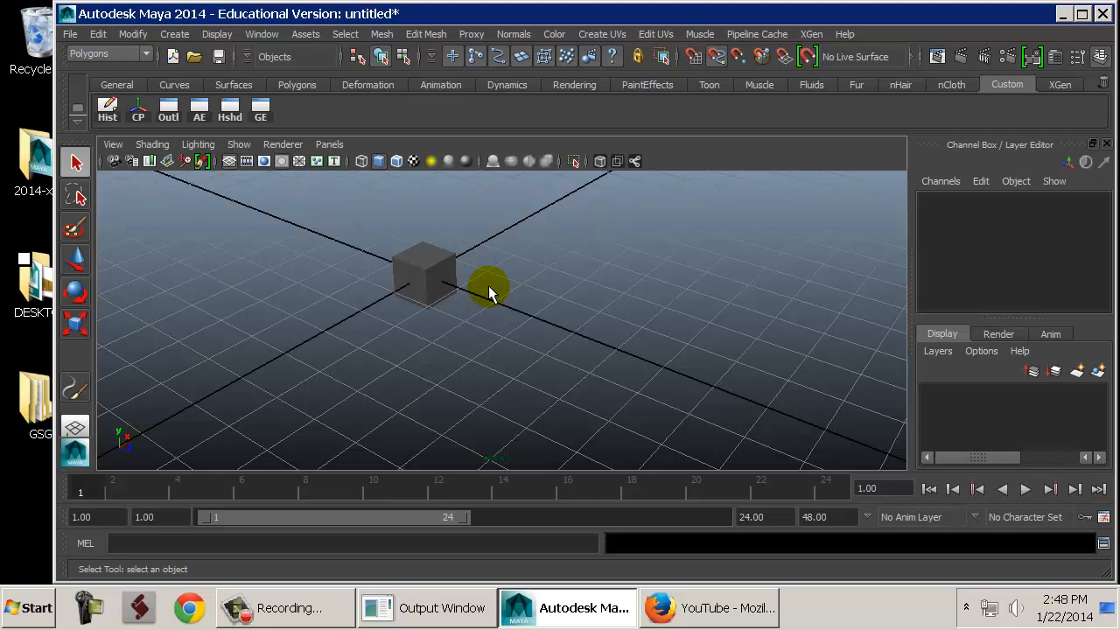
# Switch the perspective view to the Paint Effects panel.
pyautogui.press('space')
pyautogui.press('8')
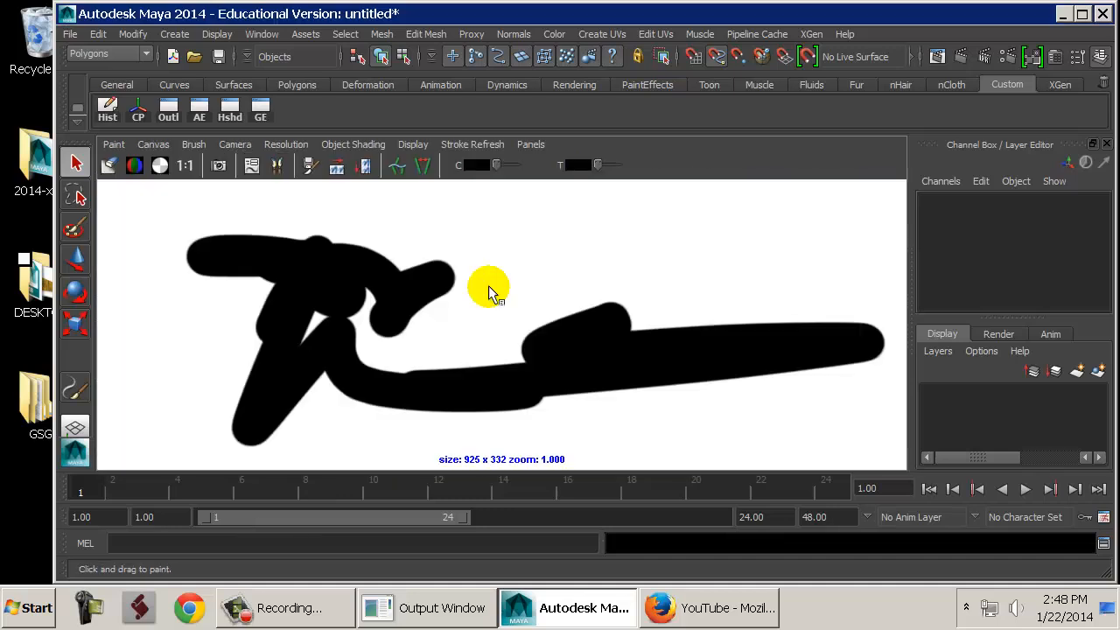
# Replace the Paint Effects panel with the saved Four View layout and change the viewport background from gradient to plain grey.
pyautogui.click(538, 144)
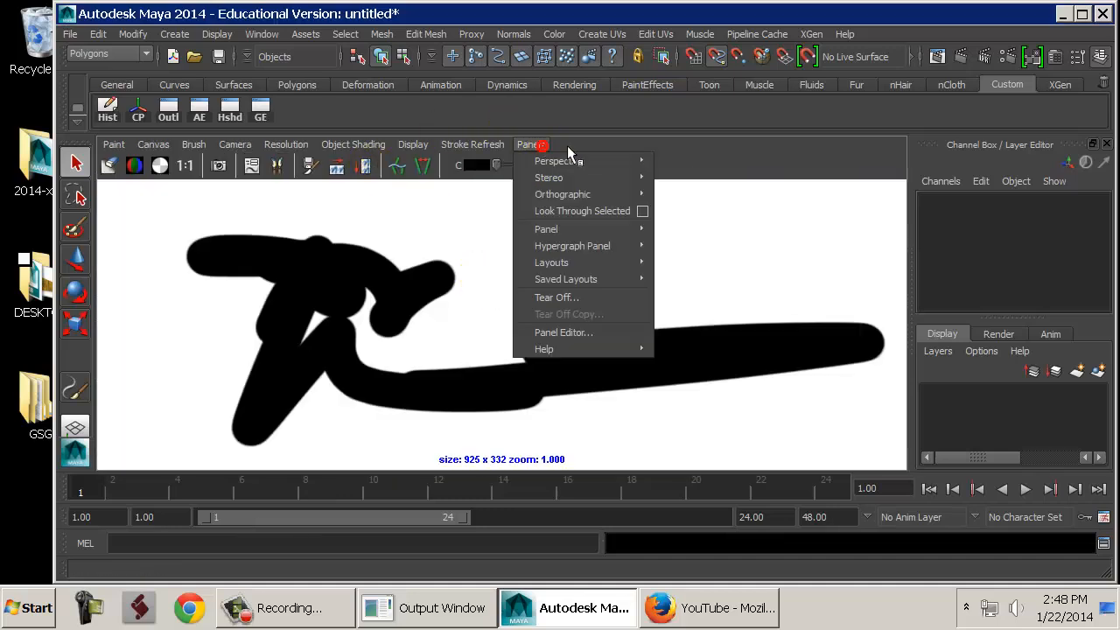
pyautogui.moveTo(612, 279)
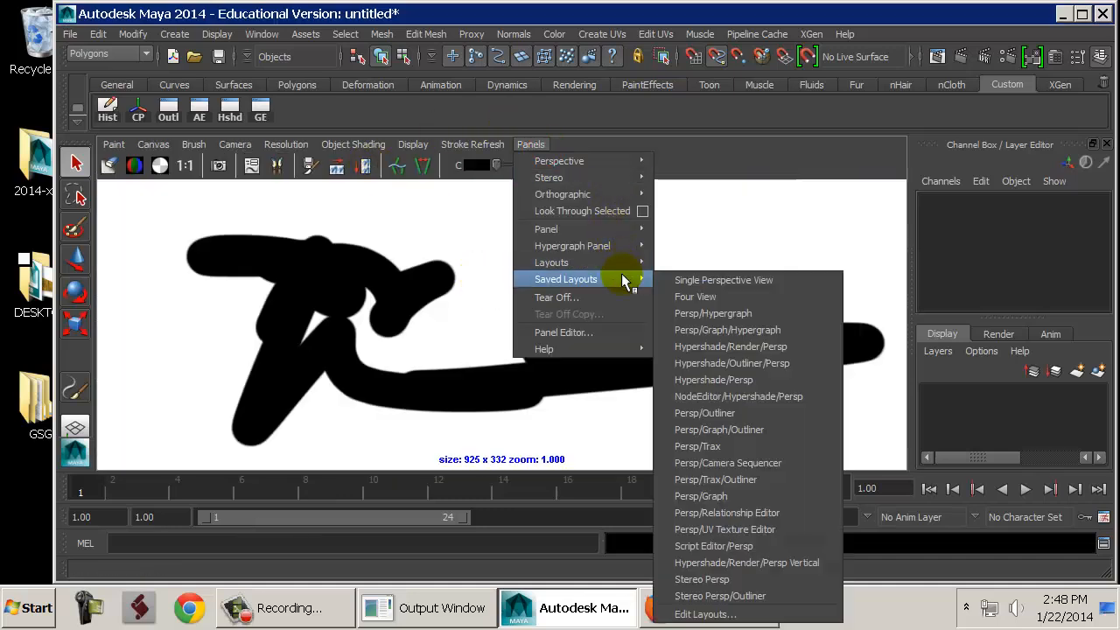
pyautogui.click(700, 297)
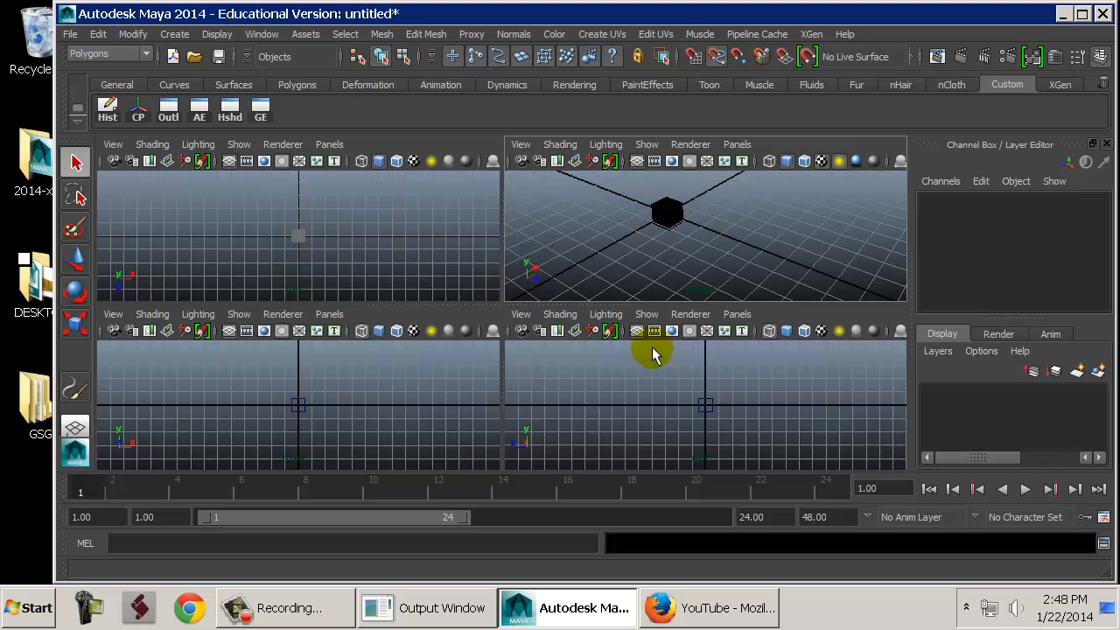
pyautogui.hotkey('alt', 'b')
pyautogui.hotkey('alt', 'b')
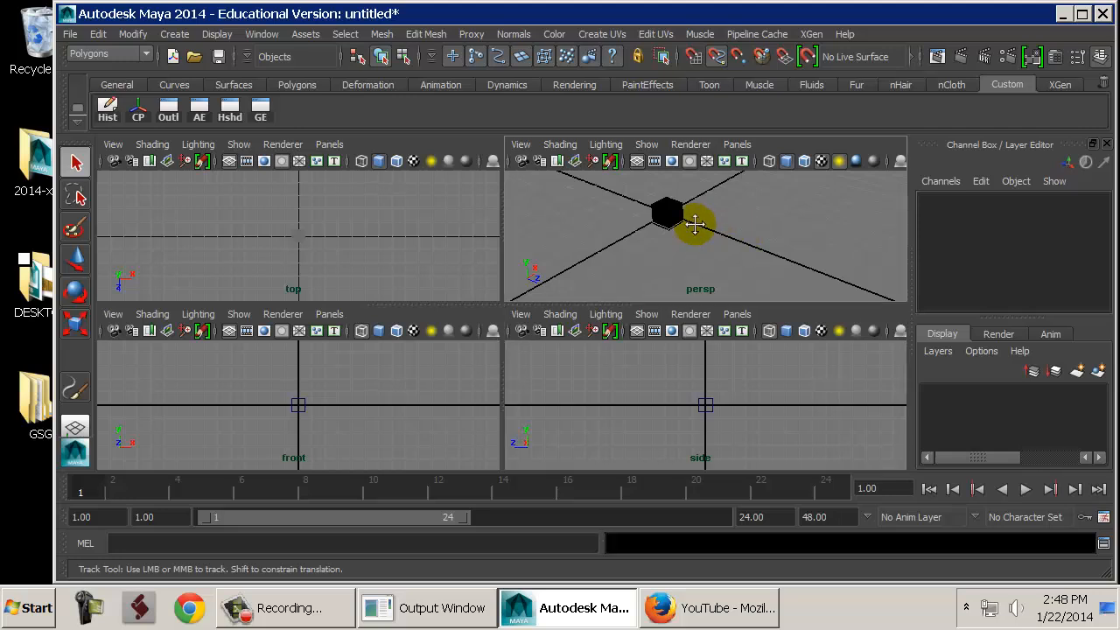
# Select the cube through the side view, and show the top view full size before returning to four views.
pyautogui.keyDown('alt'); pyautogui.moveTo(692, 220); pyautogui.dragTo(500, 239); pyautogui.keyUp('alt')
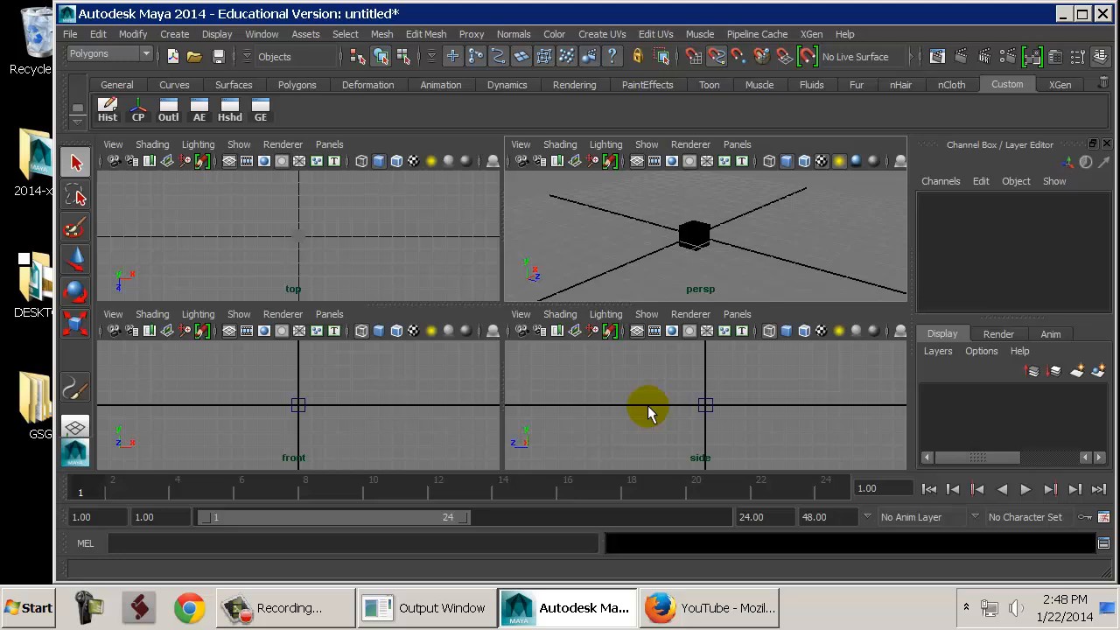
pyautogui.keyDown('alt'); pyautogui.moveTo(744, 237); pyautogui.dragTo(638, 218); pyautogui.keyUp('alt')
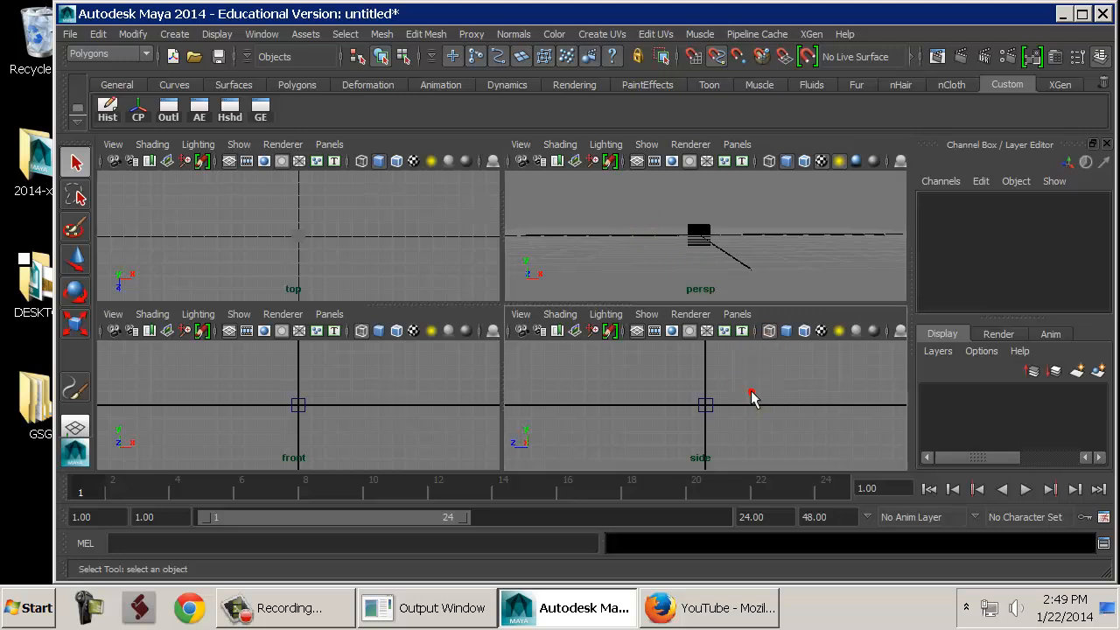
pyautogui.moveTo(750, 393); pyautogui.dragTo(692, 430)
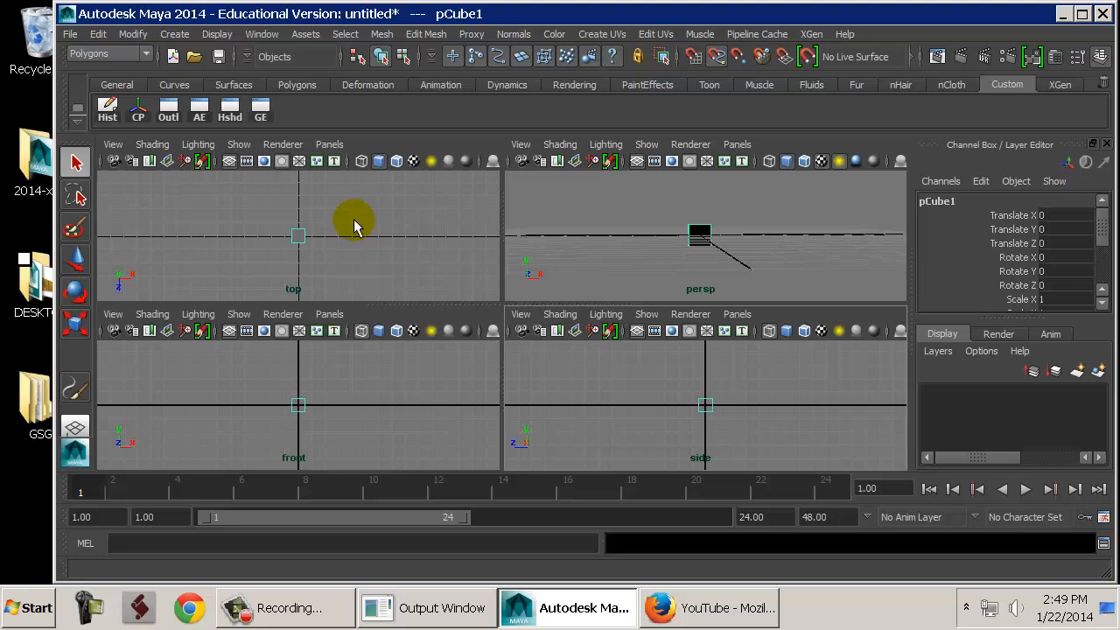
pyautogui.press('space')
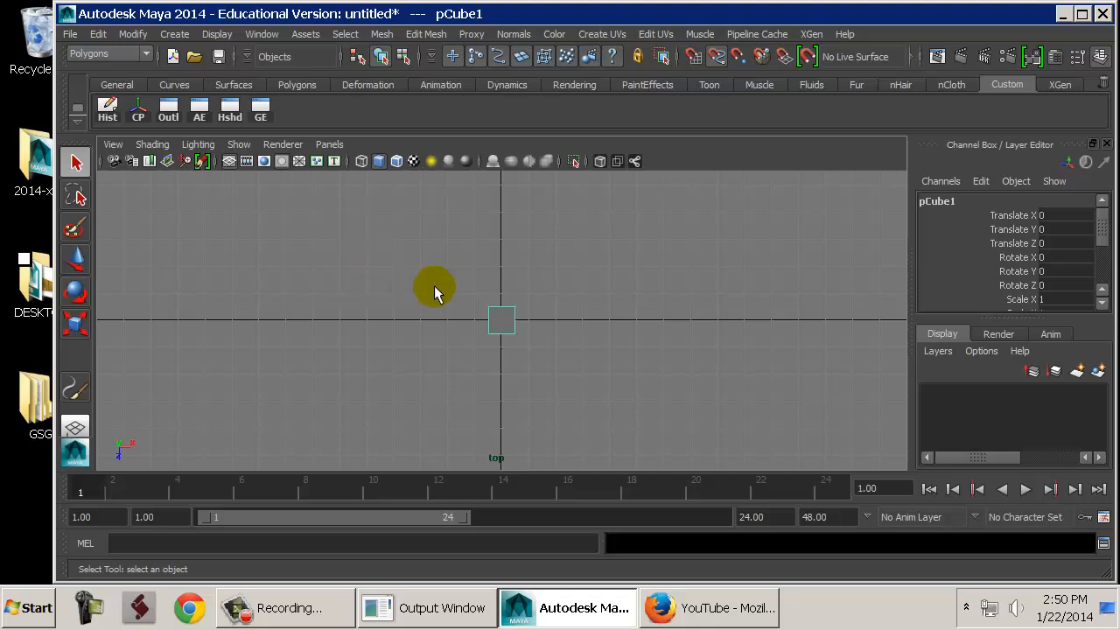
pyautogui.press('space')
# Examine the car and airplane modeling reference images in Firefox, opening the airplane image at full view, and return to Maya.
pyautogui.click(709, 607)
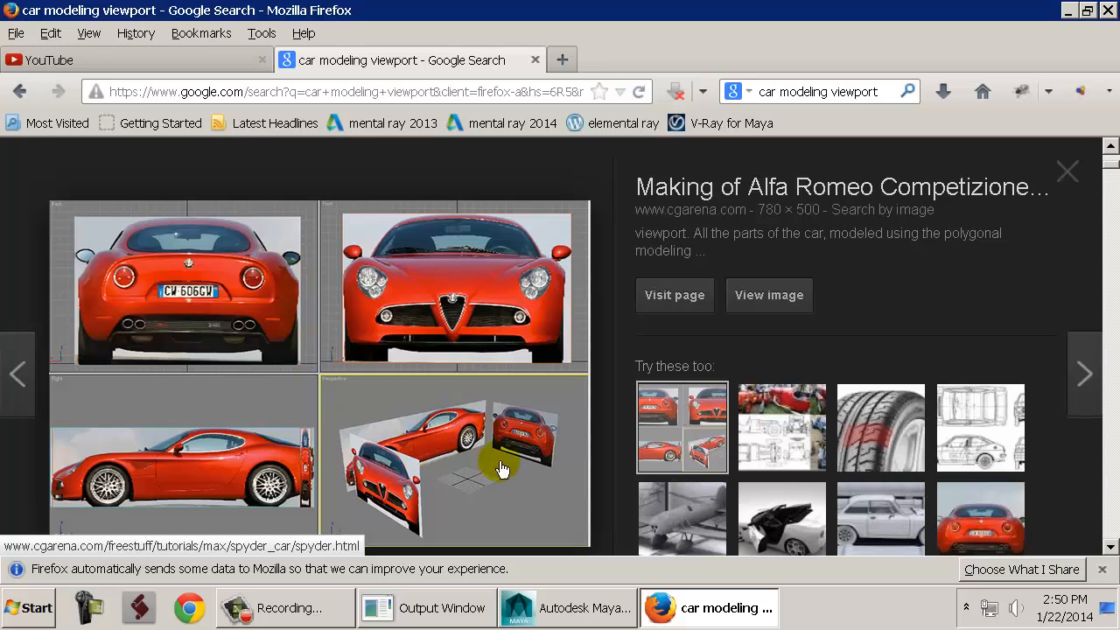
pyautogui.click(665, 518)
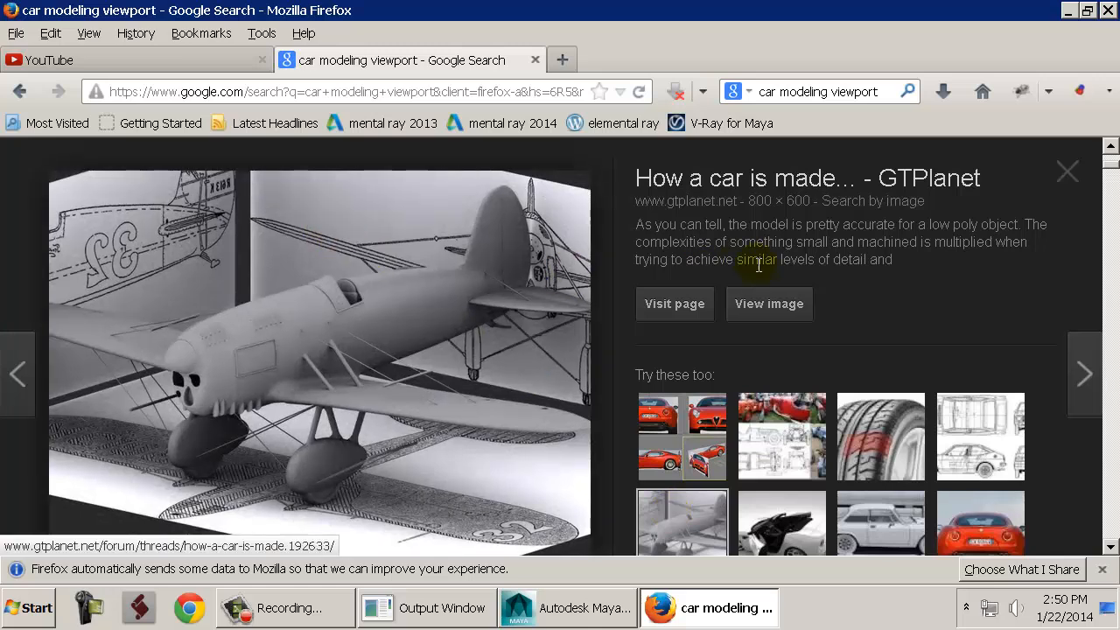
pyautogui.click(770, 304)
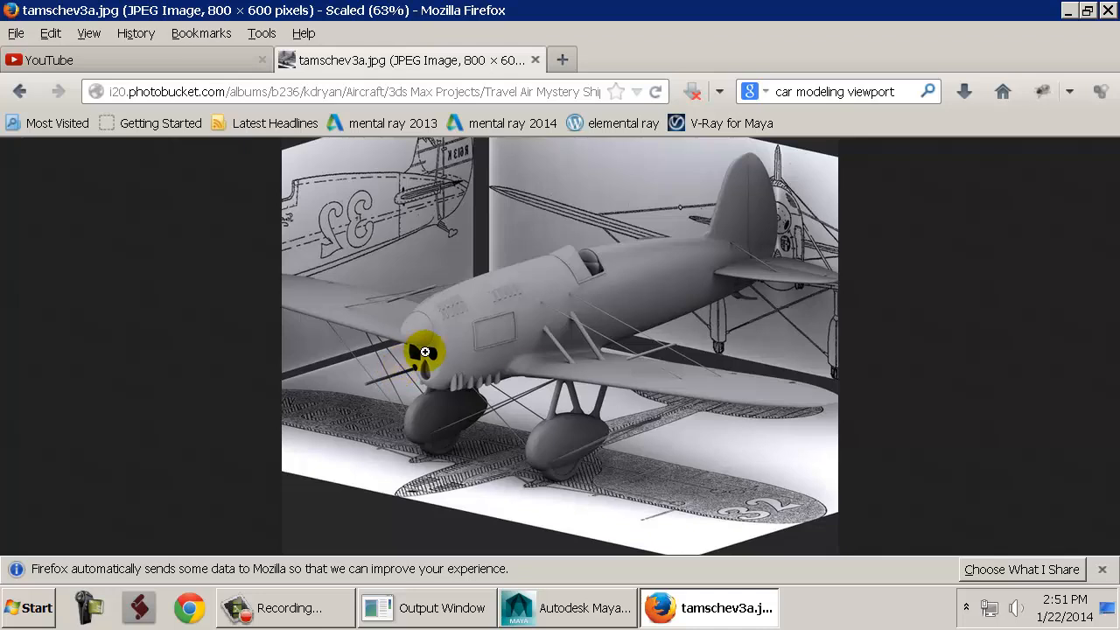
pyautogui.hotkey('alt', 'Left')
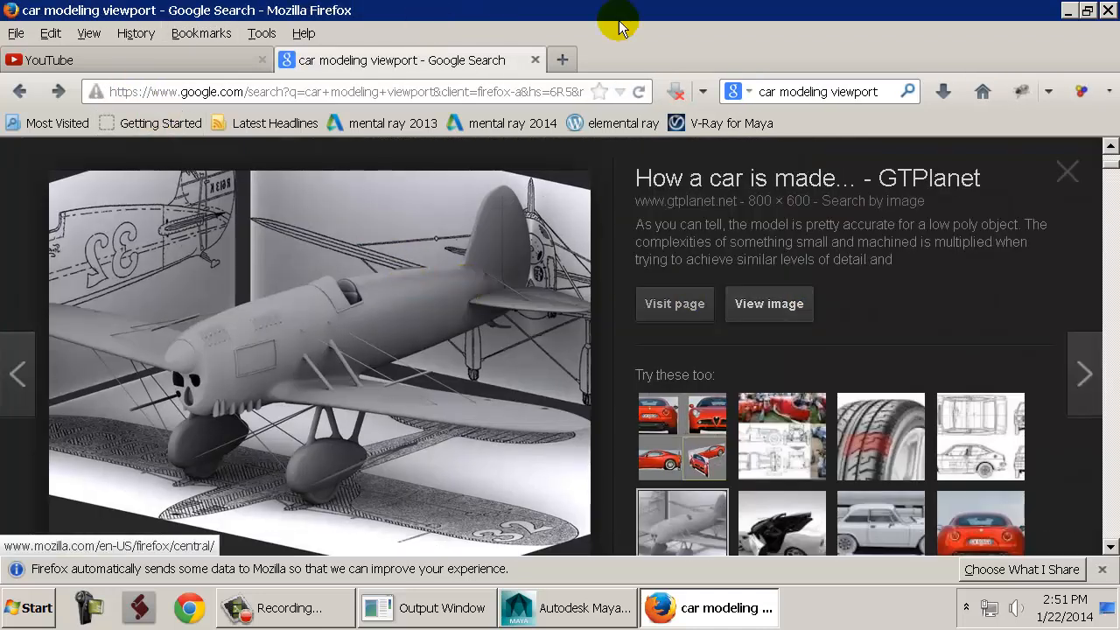
pyautogui.click(585, 619)
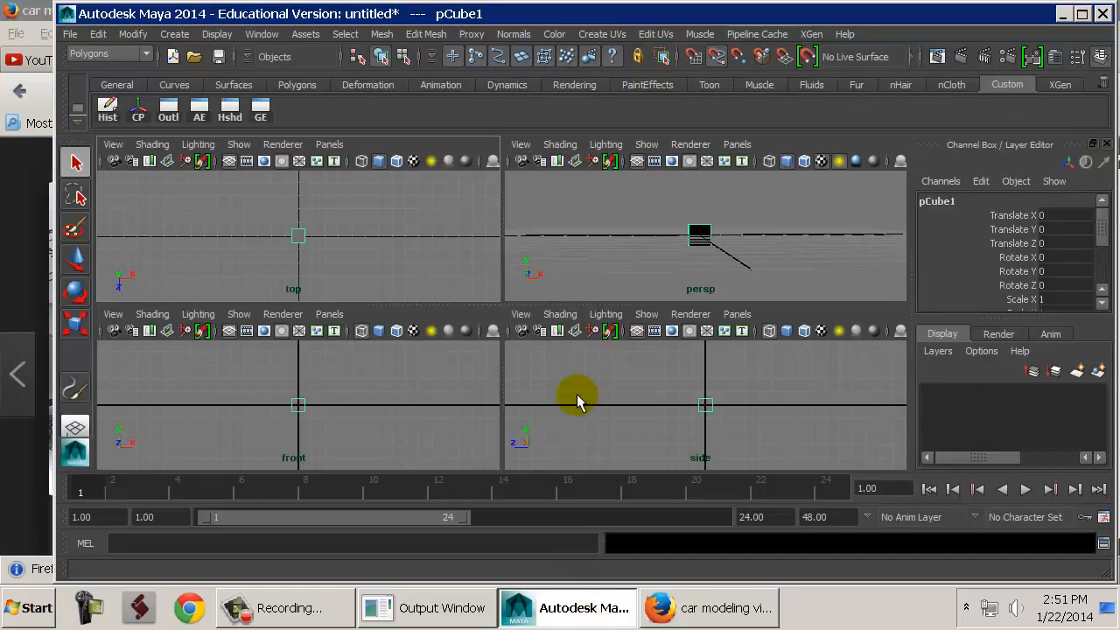
# Deselect the cube, maximize the perspective view, and show the cube in plain shaded display from an elevated corner angle.
pyautogui.click(639, 237)
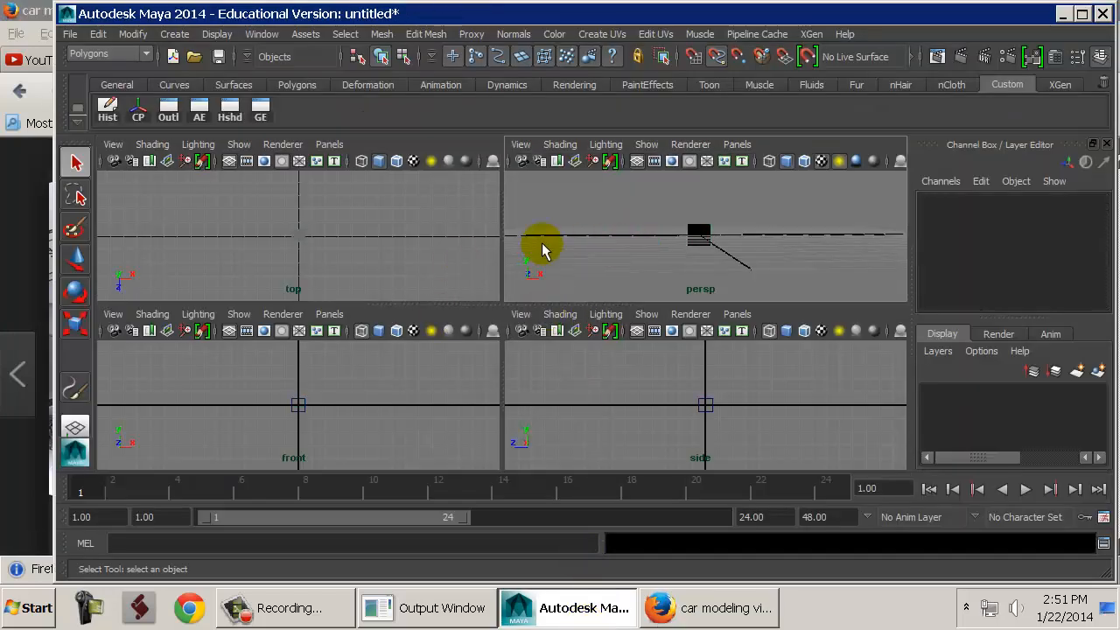
pyautogui.press('space')
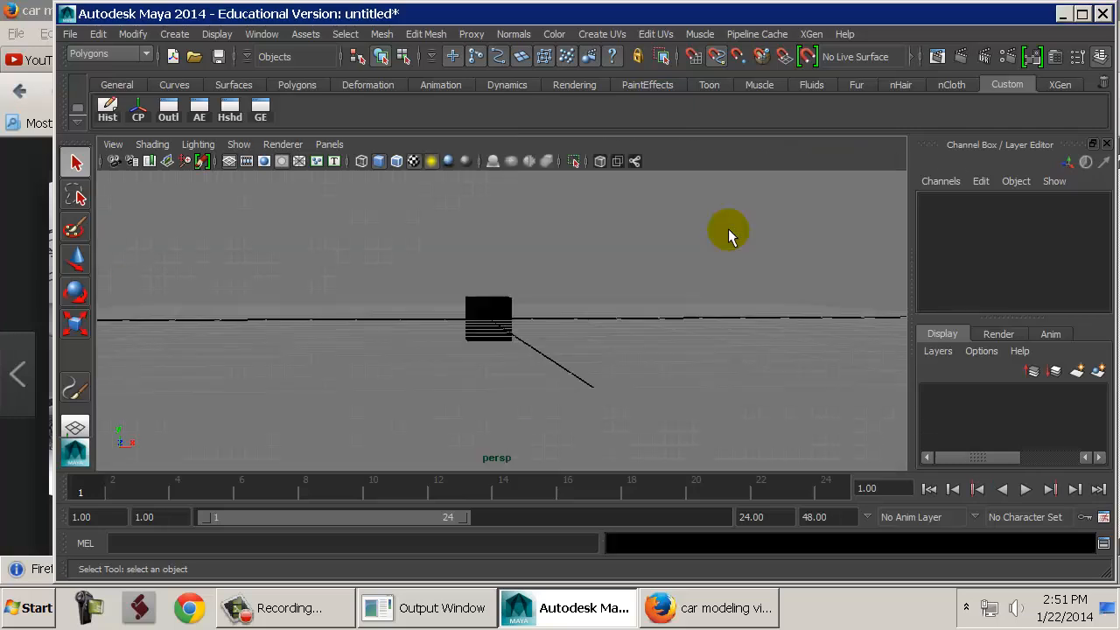
pyautogui.moveTo(572, 265)
pyautogui.keyDown('alt'); pyautogui.mouseDown()
pyautogui.moveTo(538, 312)
pyautogui.moveTo(487, 333)
pyautogui.mouseUp(); pyautogui.keyUp('alt')
pyautogui.keyDown('alt'); pyautogui.moveTo(487, 333); pyautogui.dragTo(689, 320, button='right'); pyautogui.keyUp('alt')
pyautogui.press('5')
pyautogui.keyDown('alt'); pyautogui.moveTo(532, 311); pyautogui.dragTo(560, 313); pyautogui.keyUp('alt')
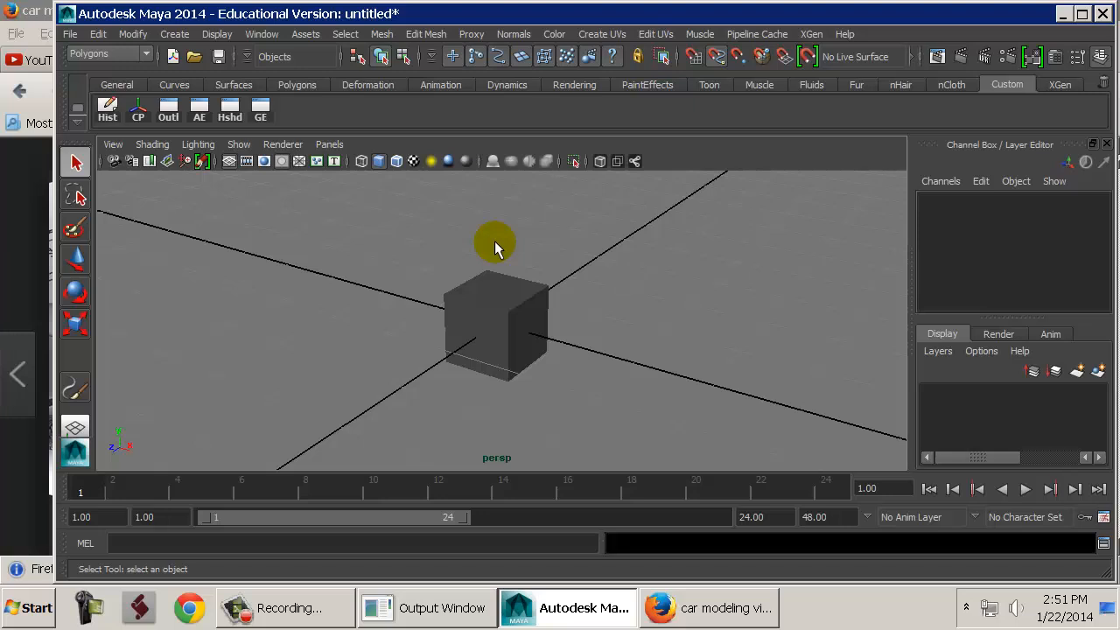
# Demonstrate the hotbox's view choices by switching the maximized panel to Front View and back to Perspective View.
pyautogui.press('space')
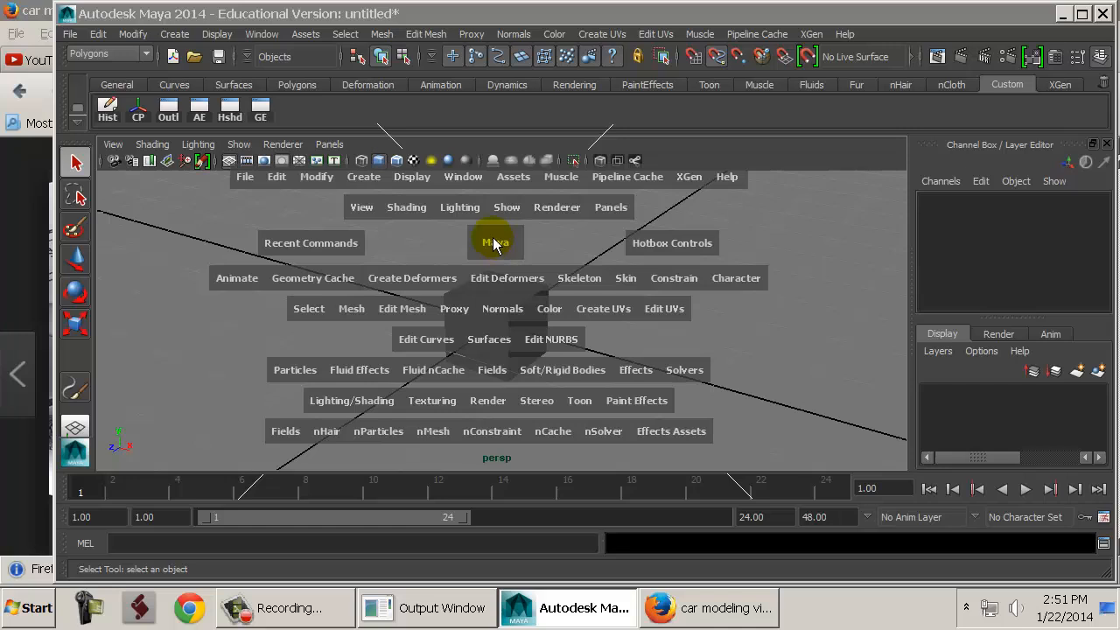
pyautogui.click(495, 245)
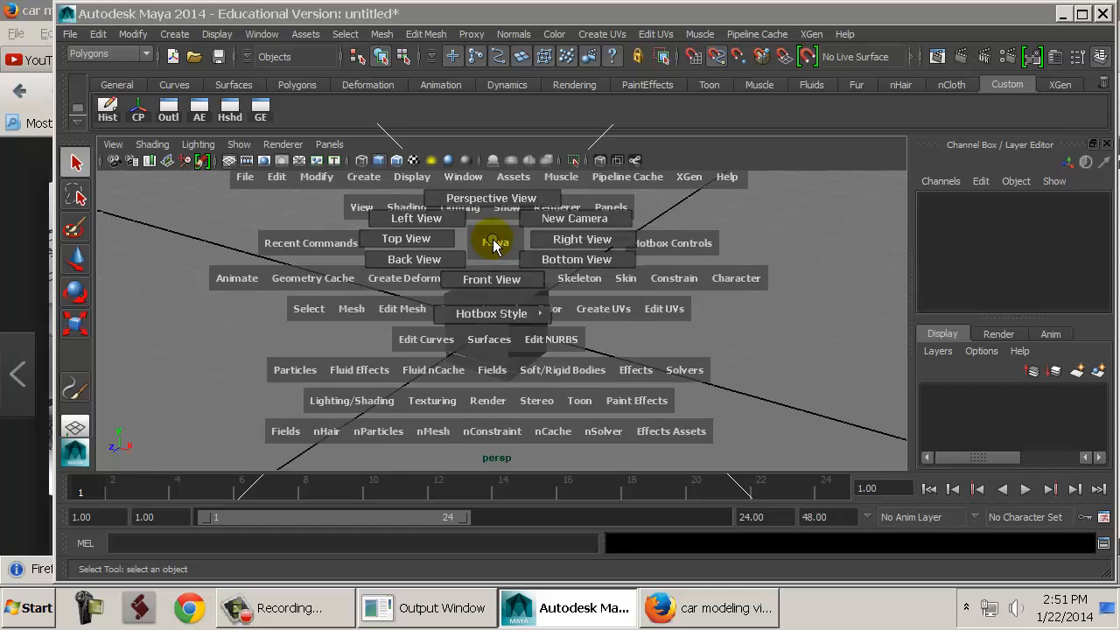
pyautogui.moveTo(493, 239)
pyautogui.mouseDown()
pyautogui.moveTo(494, 200)
pyautogui.moveTo(447, 196)
pyautogui.moveTo(412, 263)
pyautogui.moveTo(491, 282)
pyautogui.moveTo(582, 242)
pyautogui.moveTo(500, 201)
pyautogui.moveTo(418, 241)
pyautogui.moveTo(477, 286)
pyautogui.moveTo(491, 223)
pyautogui.moveTo(491, 279)
pyautogui.mouseUp()
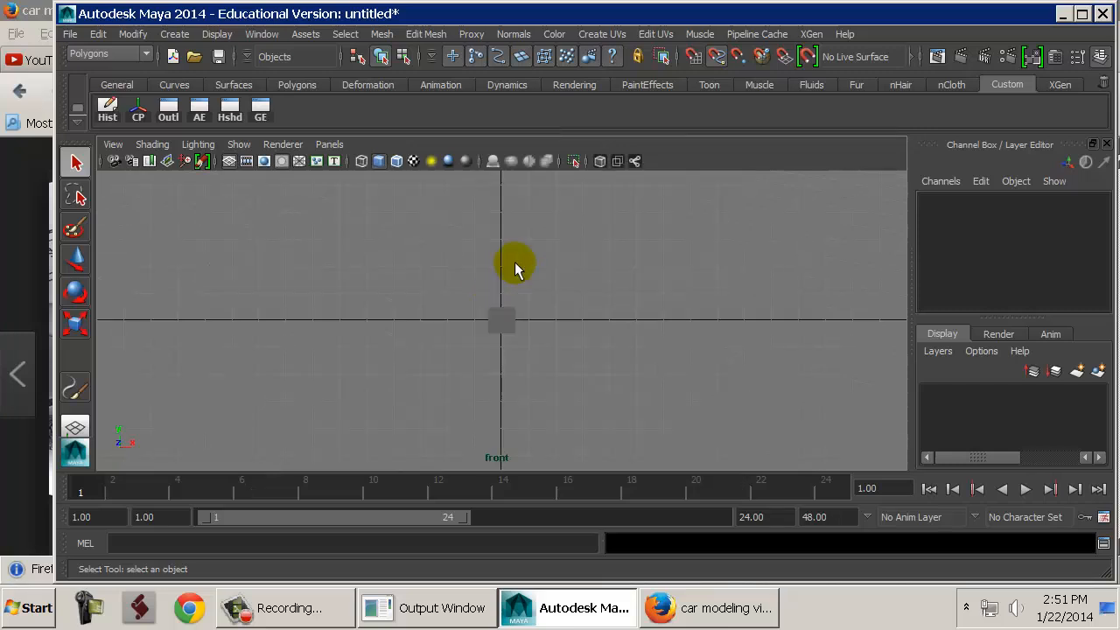
pyautogui.press('space')
pyautogui.moveTo(516, 266); pyautogui.dragTo(507, 210)
pyautogui.press('space')
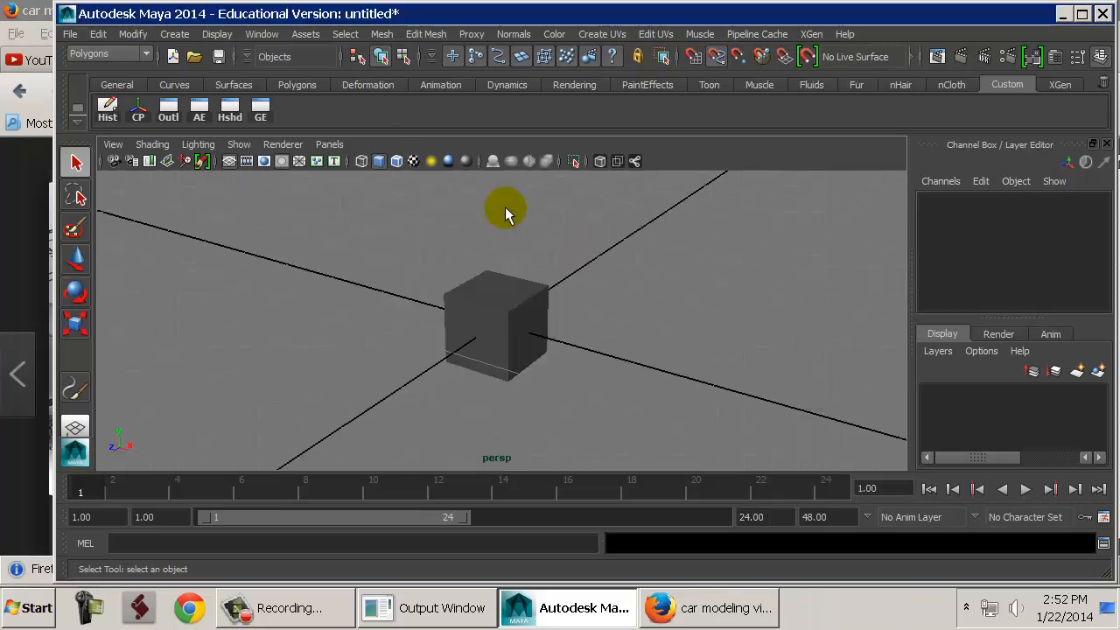
# Select the cube, bring up the hotbox over it, and return to the four-view layout.
pyautogui.click(477, 308)
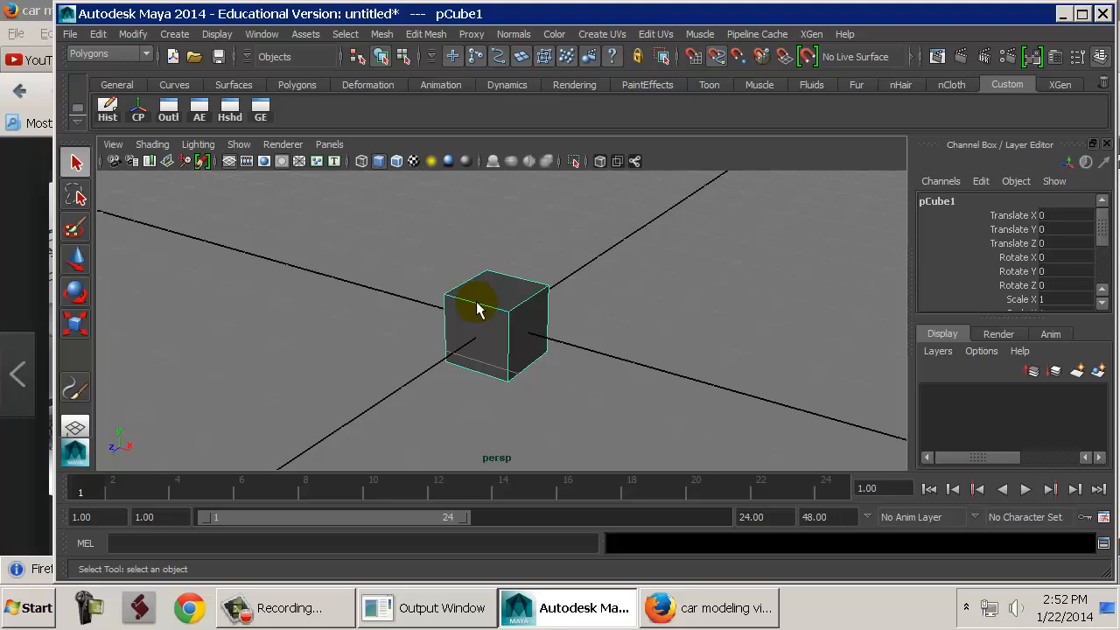
pyautogui.press('space')
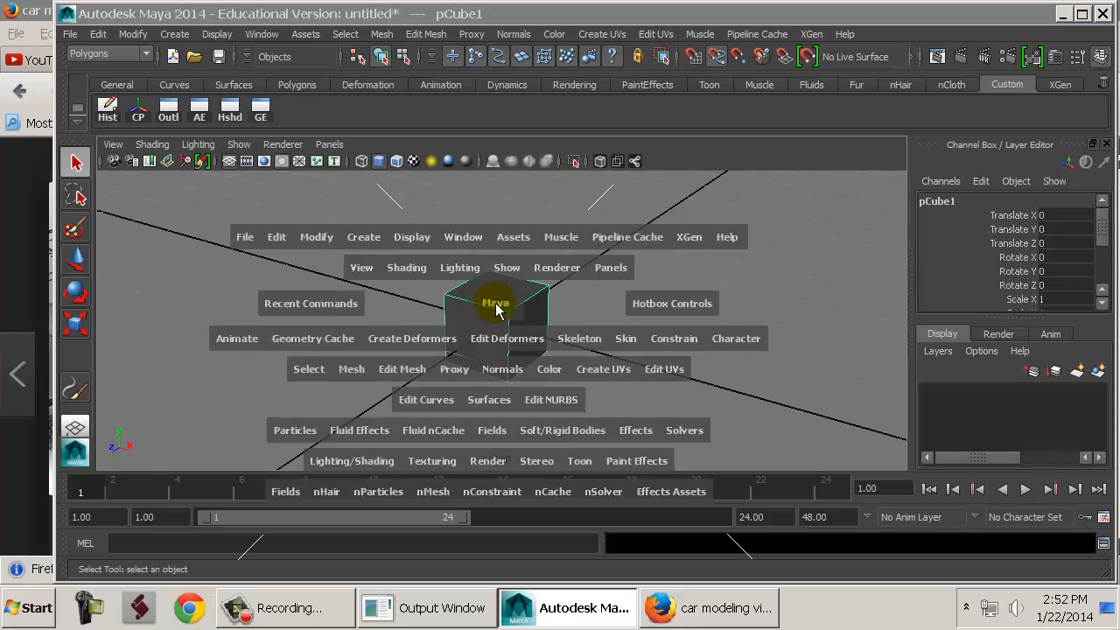
pyautogui.moveTo(492, 302)
pyautogui.mouseDown()
pyautogui.moveTo(523, 267)
pyautogui.moveTo(473, 304)
pyautogui.moveTo(518, 302)
pyautogui.moveTo(495, 282)
pyautogui.moveTo(494, 323)
pyautogui.moveTo(495, 306)
pyautogui.mouseUp()
pyautogui.press('space')
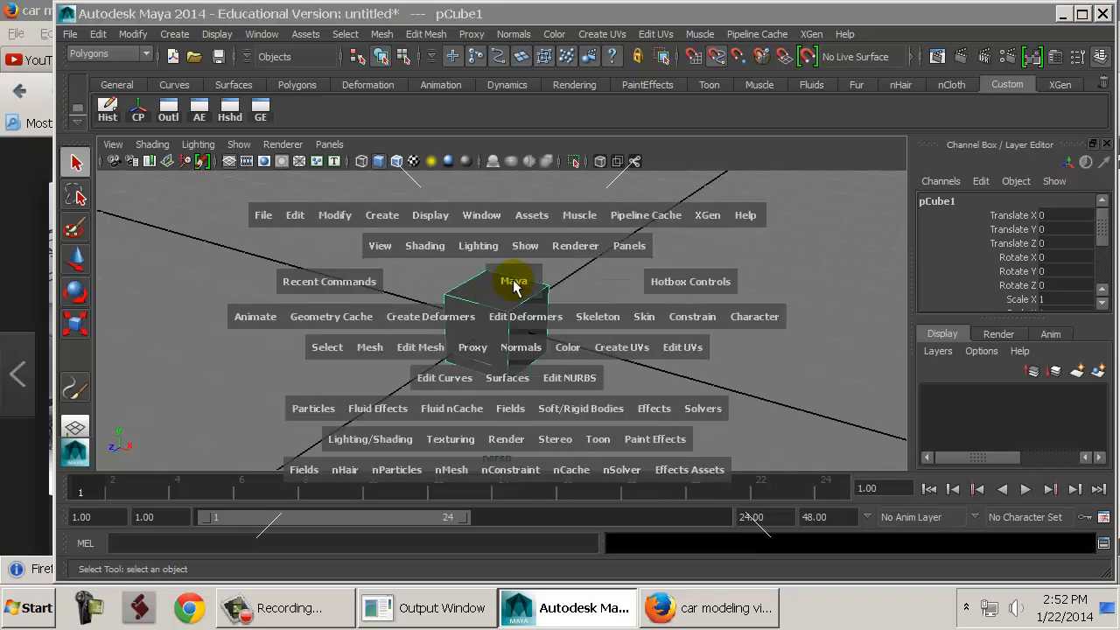
pyautogui.press('space')
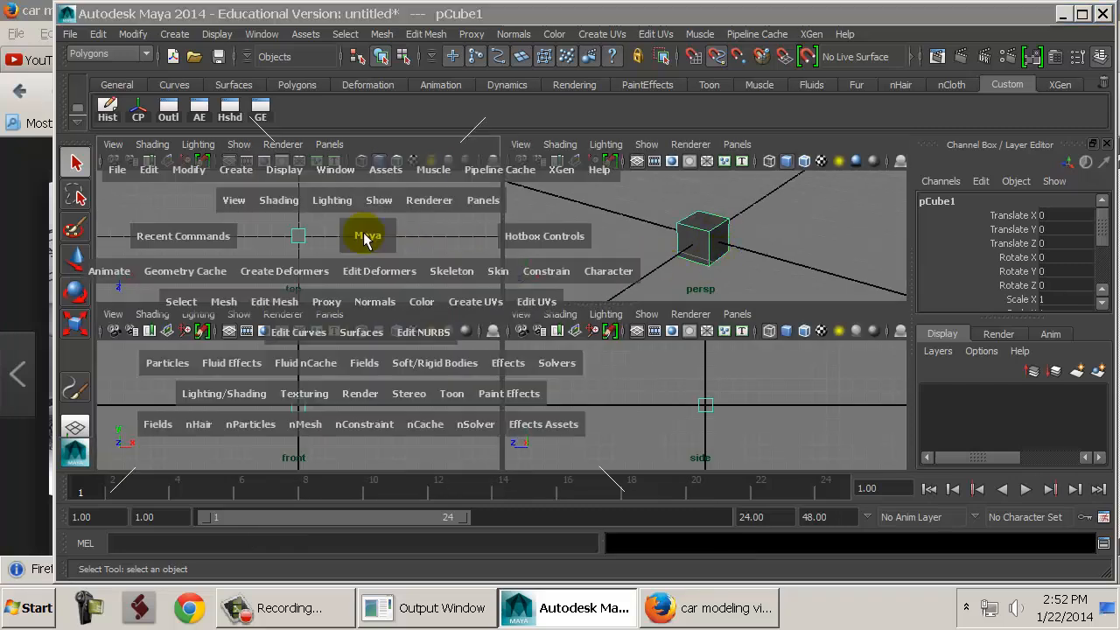
# Use the hotbox to change the top panel to side view, the front panel to bottom view and the side panel to perspective.
pyautogui.moveTo(362, 234); pyautogui.dragTo(358, 318)
pyautogui.press('space')
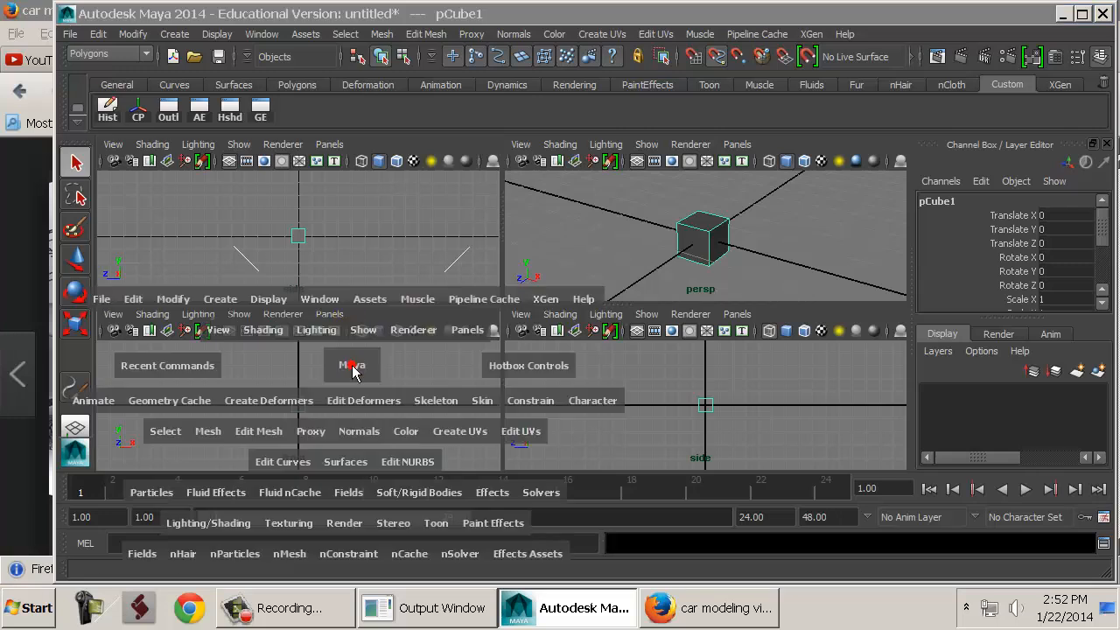
pyautogui.moveTo(351, 365); pyautogui.dragTo(391, 393)
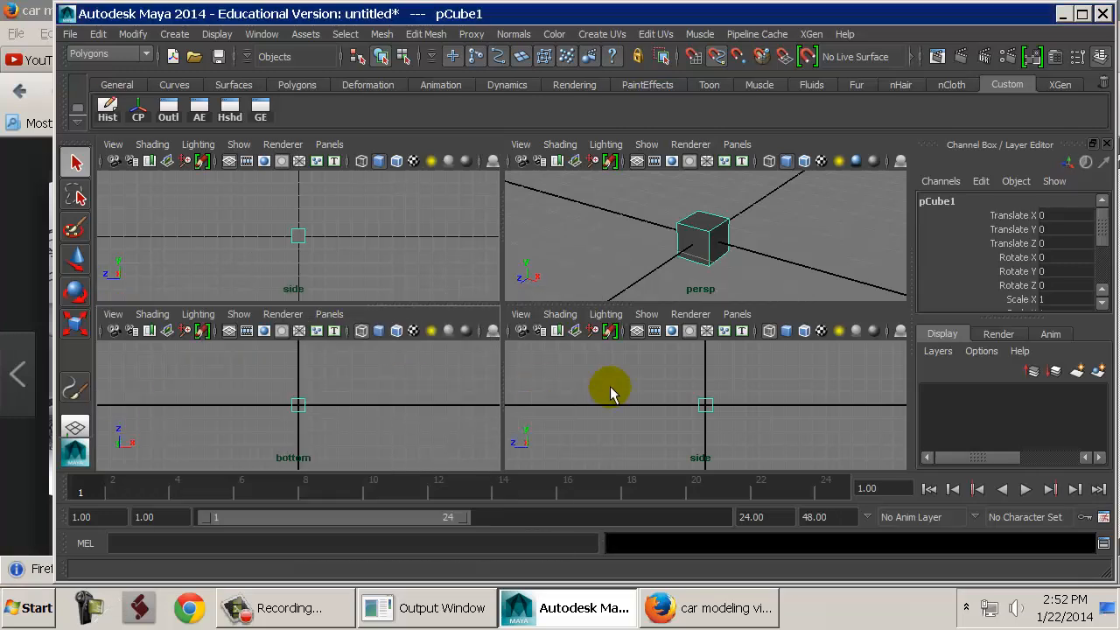
pyautogui.press('space')
pyautogui.moveTo(653, 387); pyautogui.dragTo(602, 378)
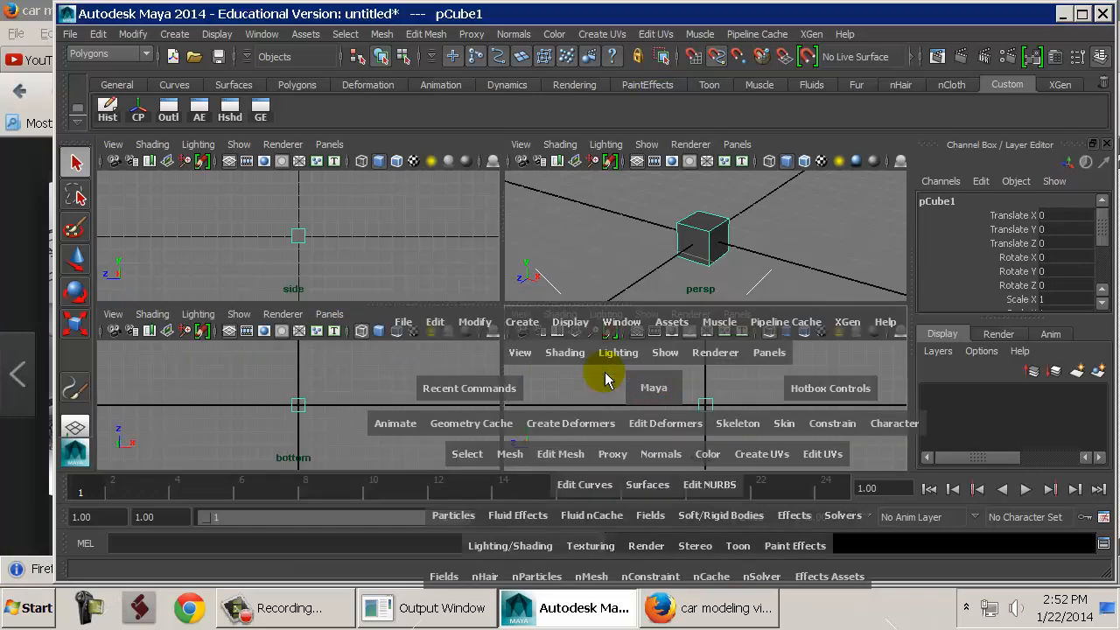
pyautogui.press('space')
pyautogui.moveTo(694, 391); pyautogui.dragTo(697, 381)
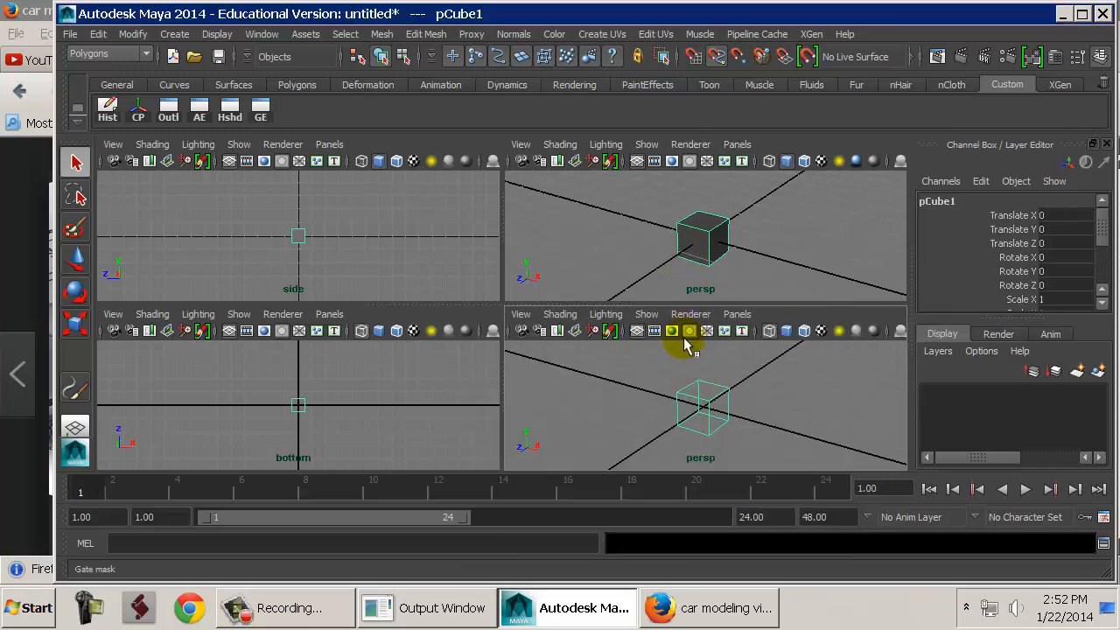
# Maximize the perspective view, show the list of available menu sets without changing it, and deselect the cube.
pyautogui.press('space')
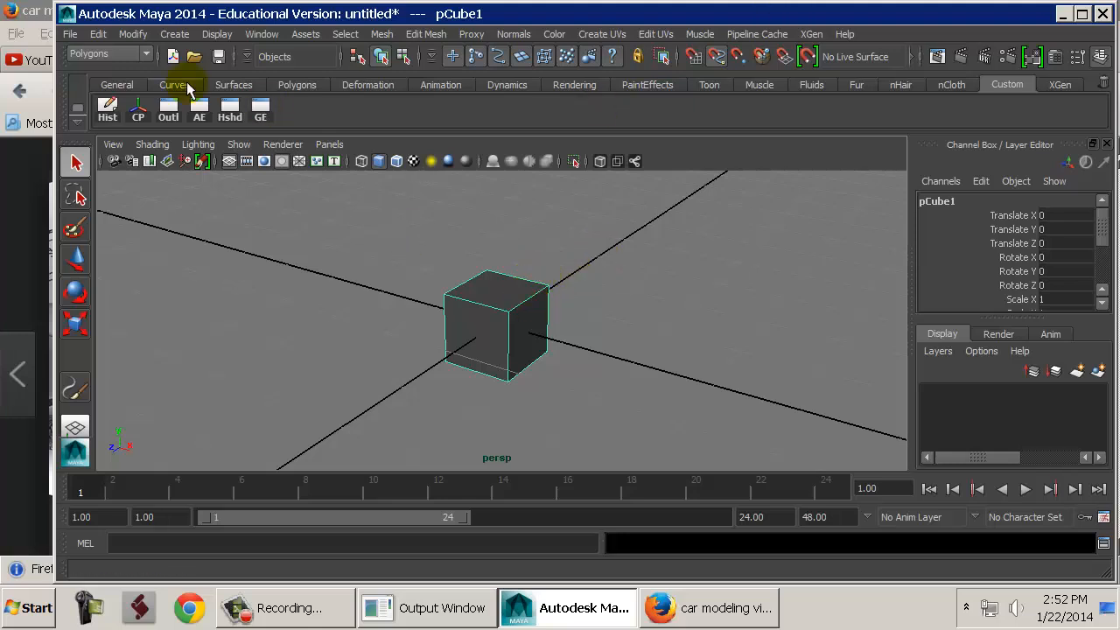
pyautogui.click(132, 55)
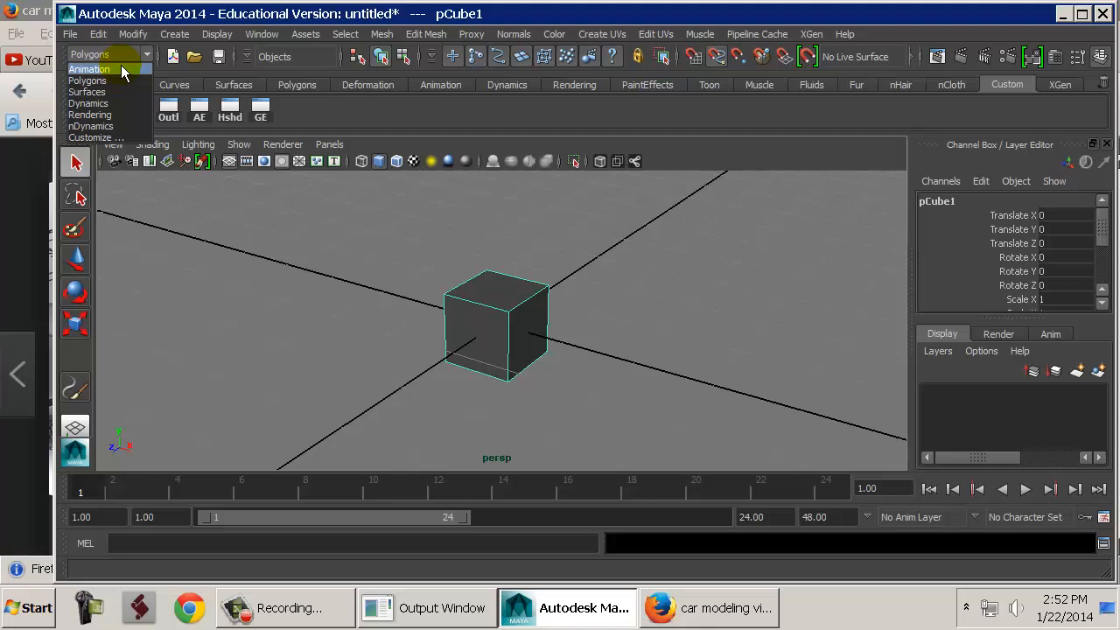
pyautogui.click(330, 234)
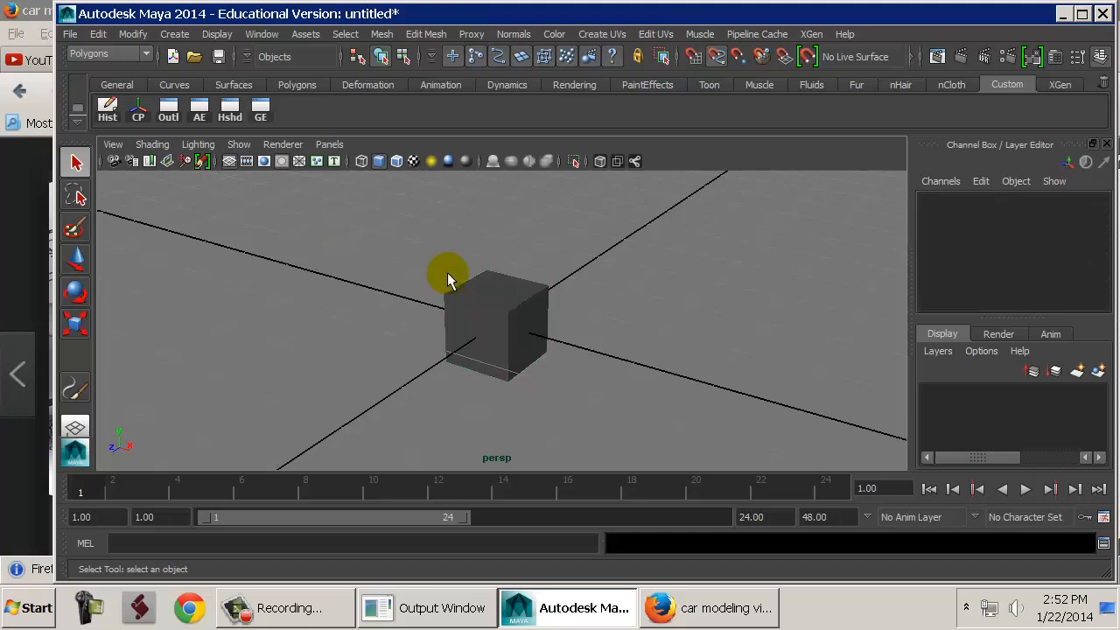
# Select the cube and switch in turn through the Animation, Polygons, Surfaces, Dynamics and Rendering menu sets.
pyautogui.moveTo(449, 275); pyautogui.dragTo(552, 355)
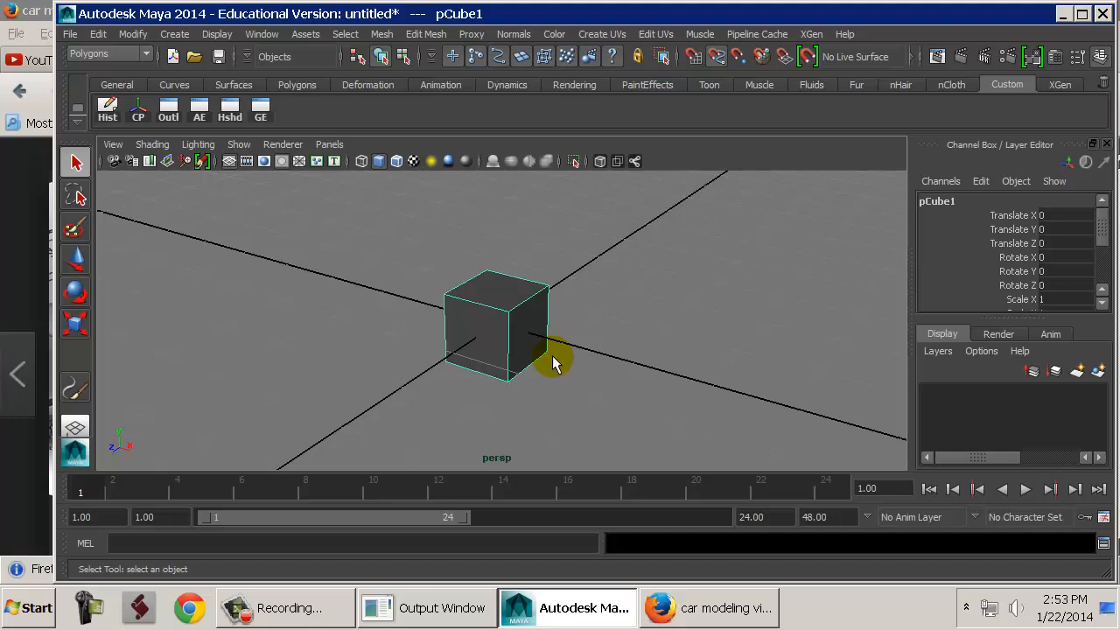
pyautogui.press('F2')
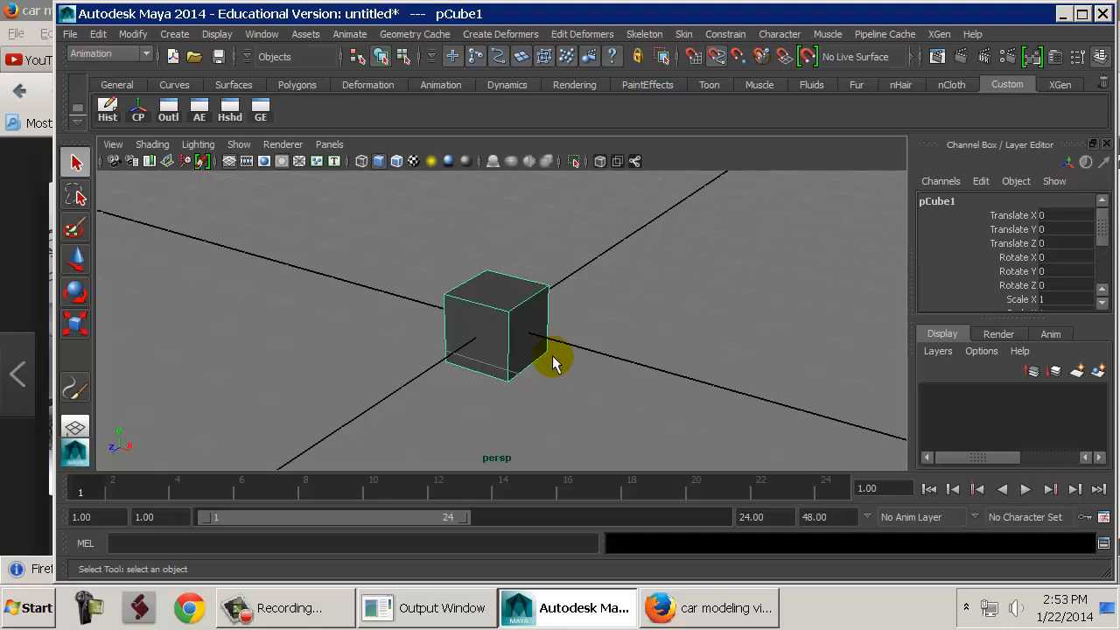
pyautogui.press('F3')
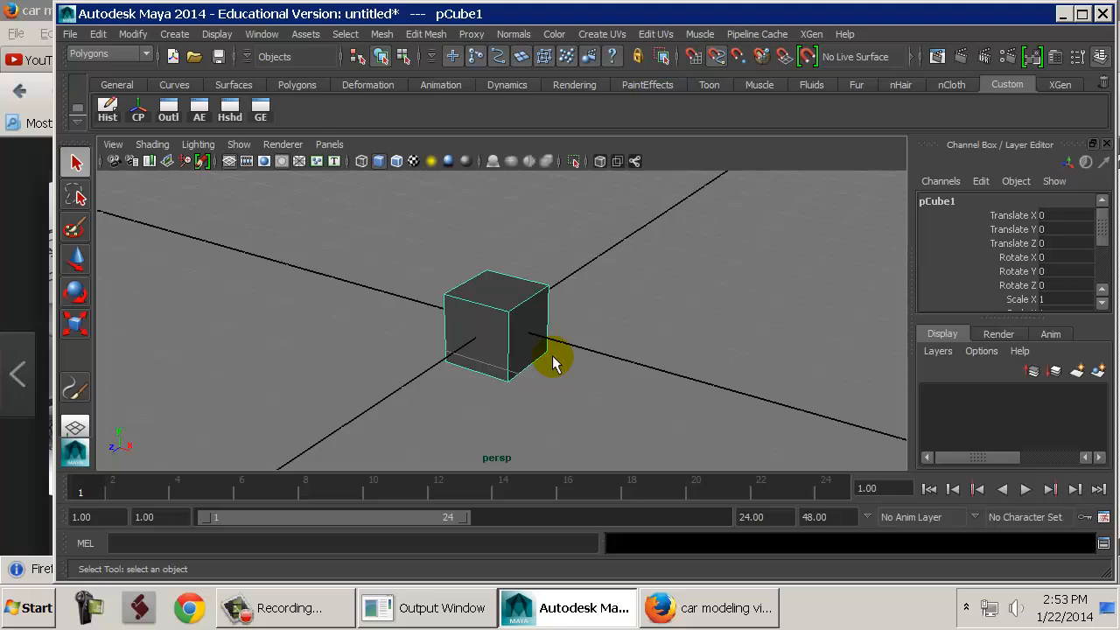
pyautogui.press('F4')
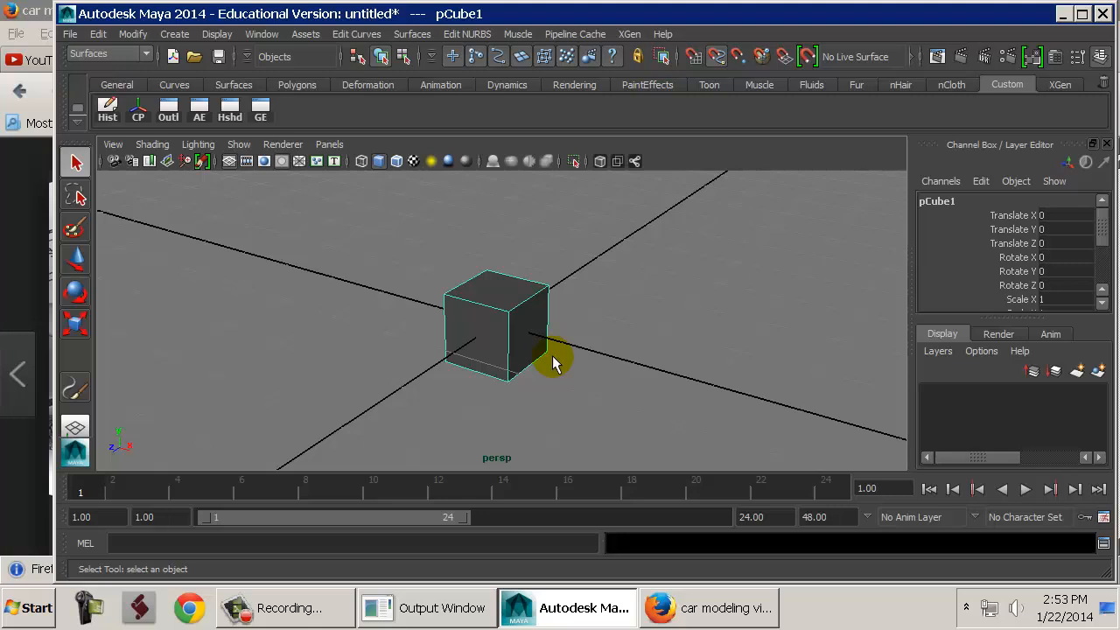
pyautogui.press('F5')
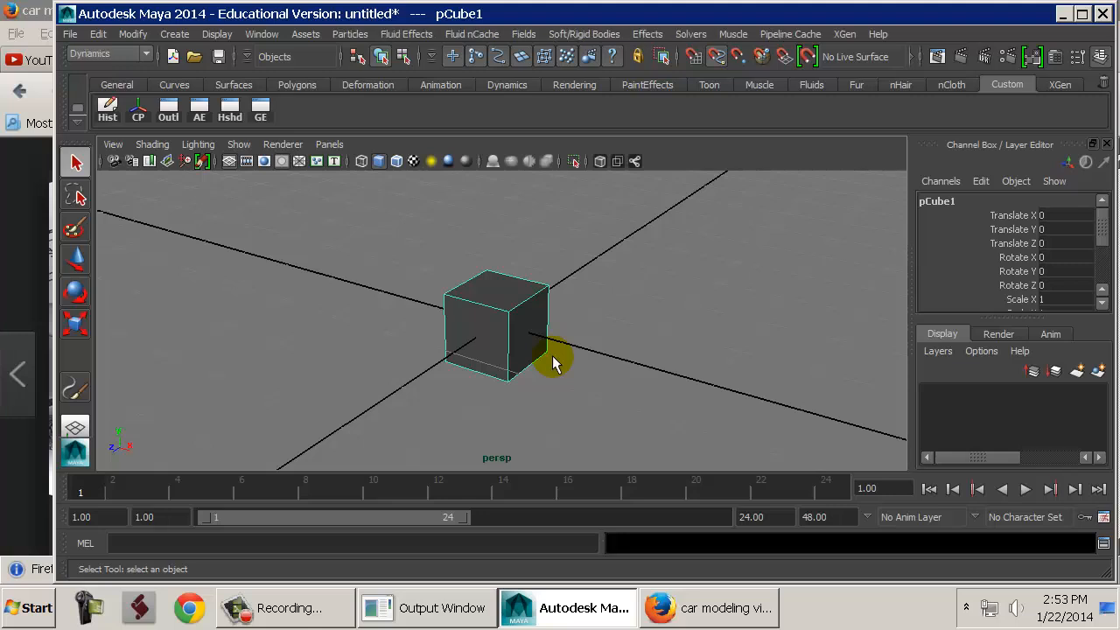
pyautogui.press('F6')
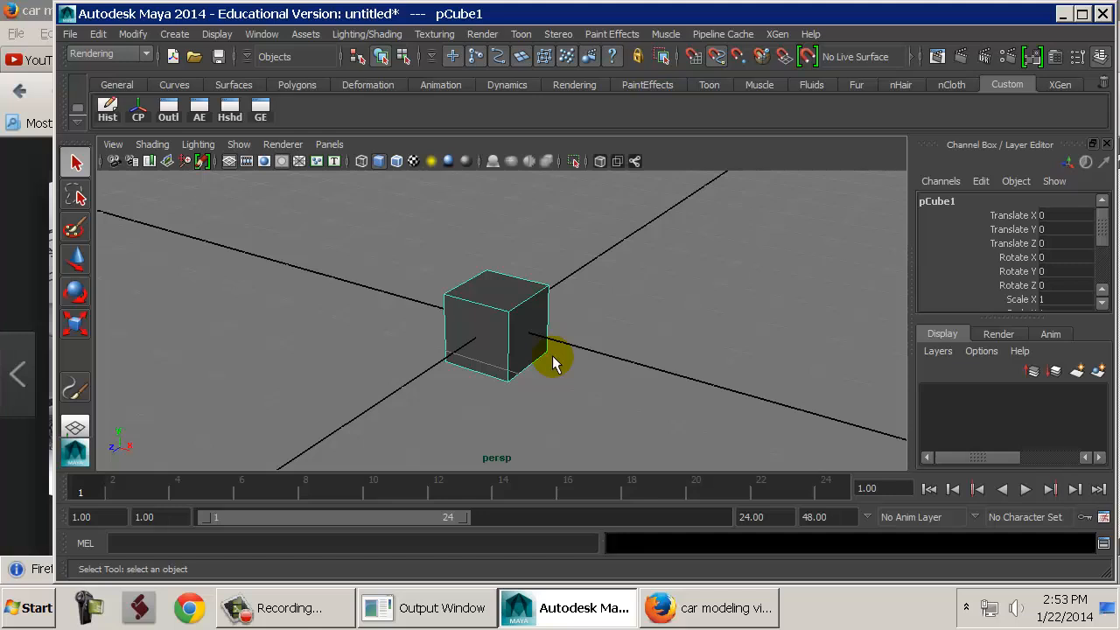
# Cycle repeatedly through the menu sets from Animation onward, ending on Rendering each time.
pyautogui.press('F2')
pyautogui.press('F5')
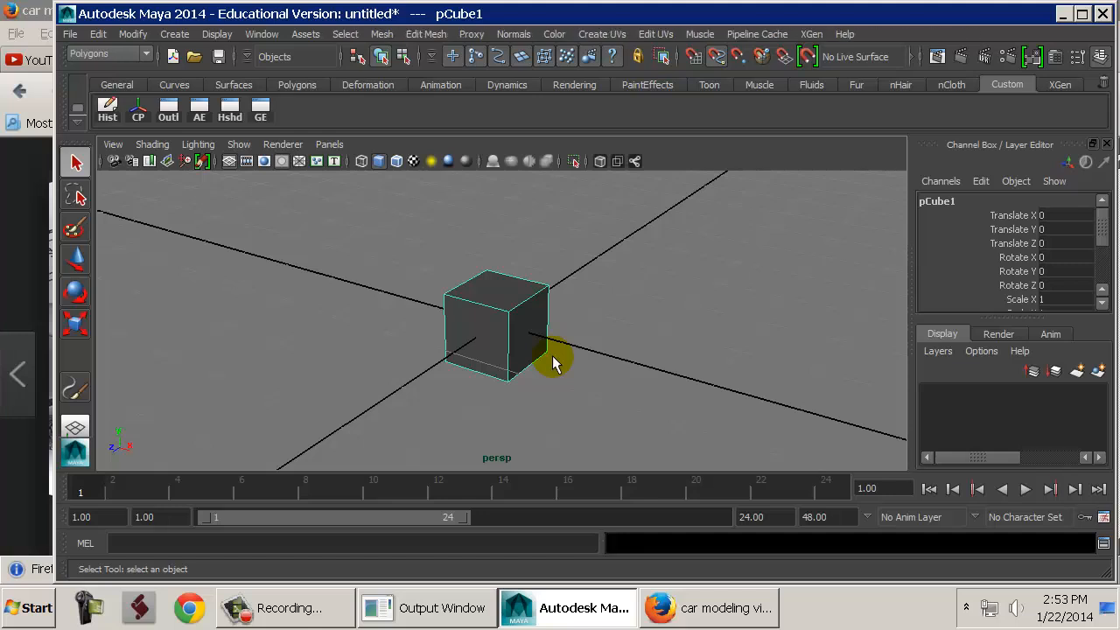
pyautogui.press('F6')
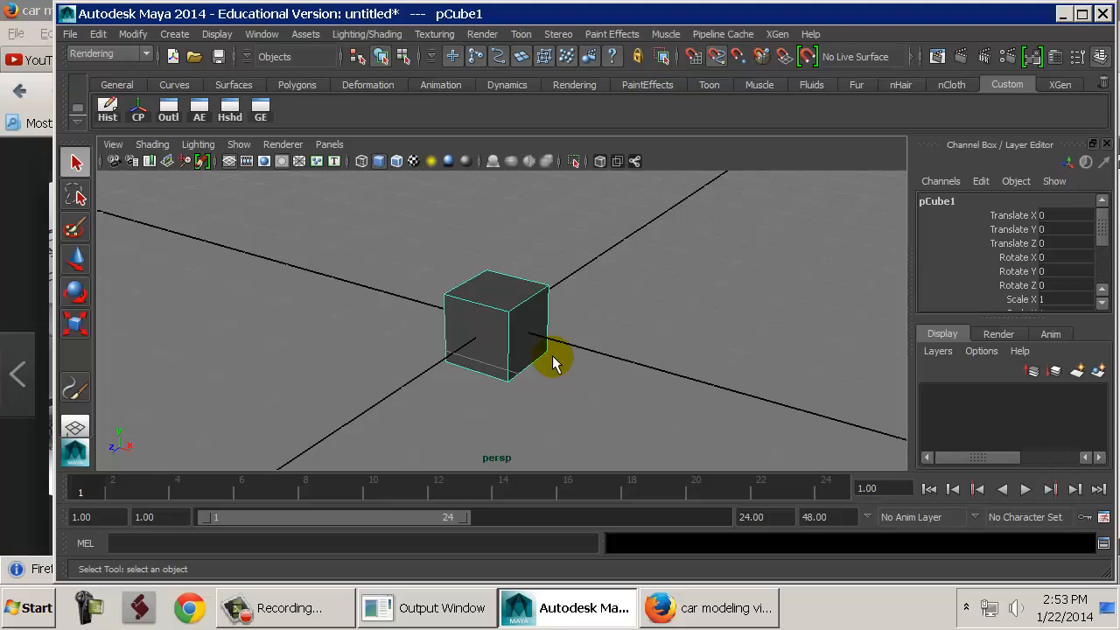
pyautogui.press('F2')
pyautogui.press('F3')
pyautogui.press('F4')
pyautogui.press('F5')
pyautogui.press('F6')
pyautogui.press('F2')
pyautogui.press('F3')
pyautogui.press('F4')
pyautogui.press('F5')
pyautogui.press('F6')
pyautogui.press('F2')
pyautogui.press('F3')
pyautogui.press('F4')
pyautogui.press('F5')
pyautogui.press('F6')
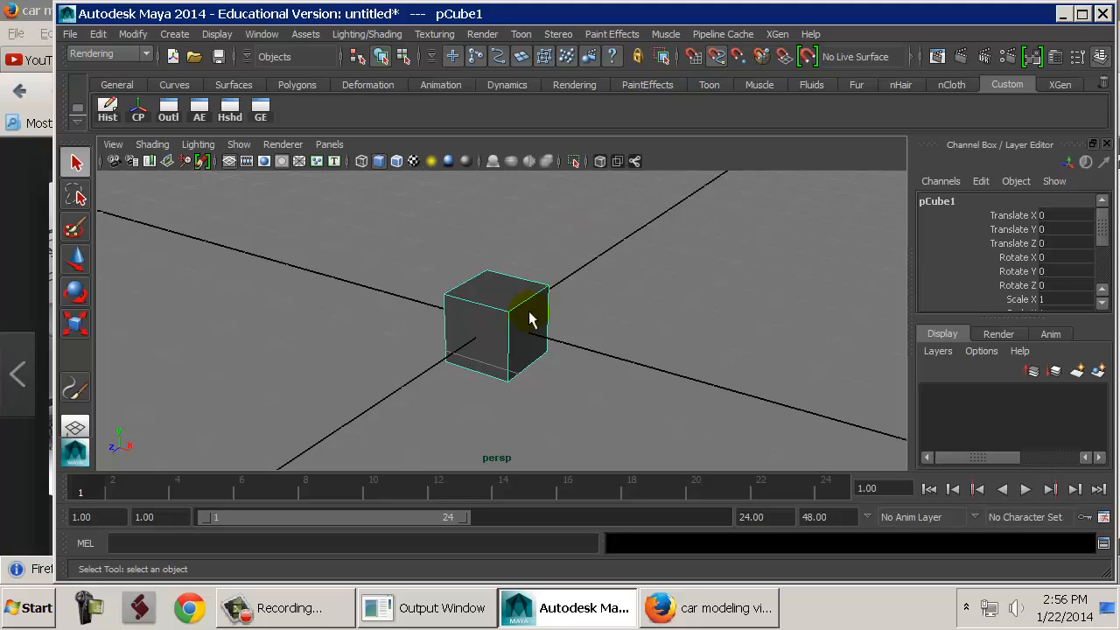
# Activate the Move tool on the cube and, with curve snapping turned off, move it along X to about -0.304.
pyautogui.click(494, 309)
pyautogui.press('w')
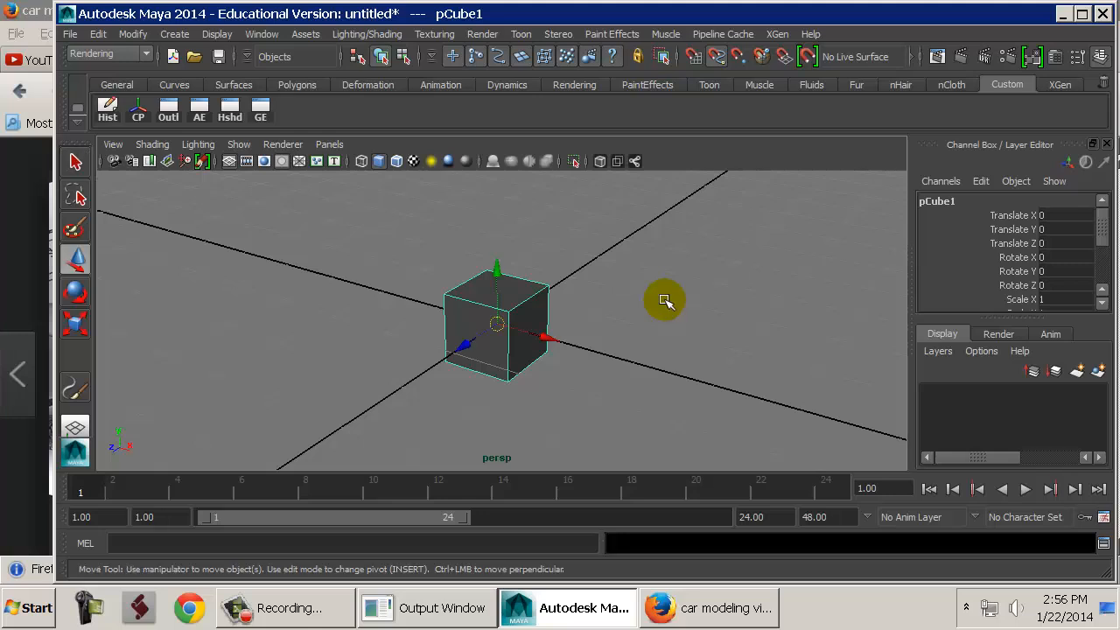
pyautogui.click(715, 56)
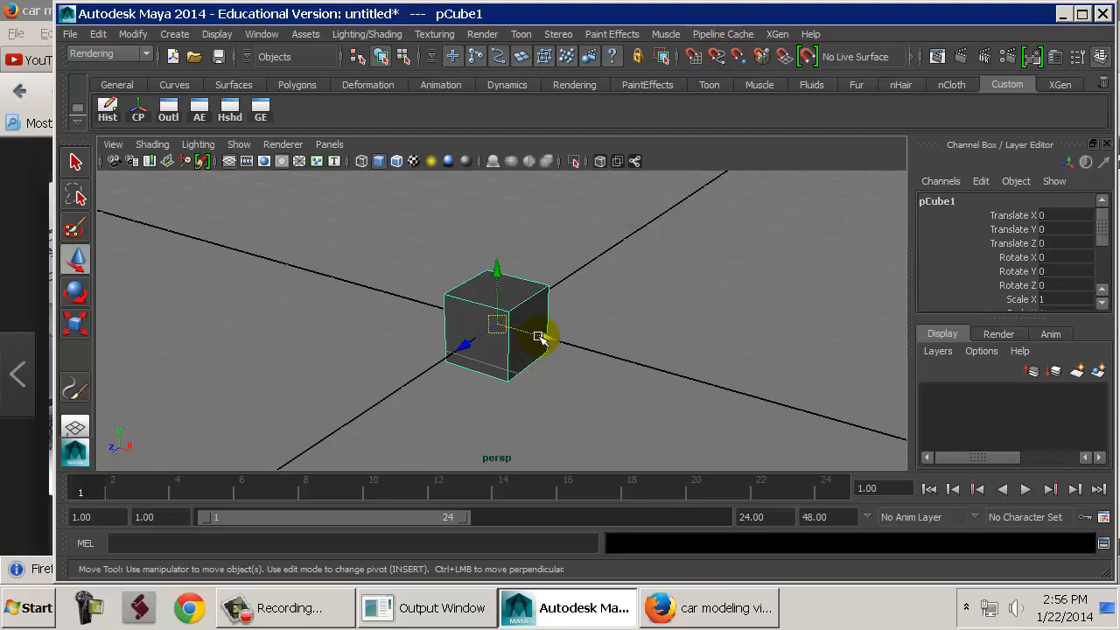
pyautogui.moveTo(540, 337); pyautogui.dragTo(542, 274)
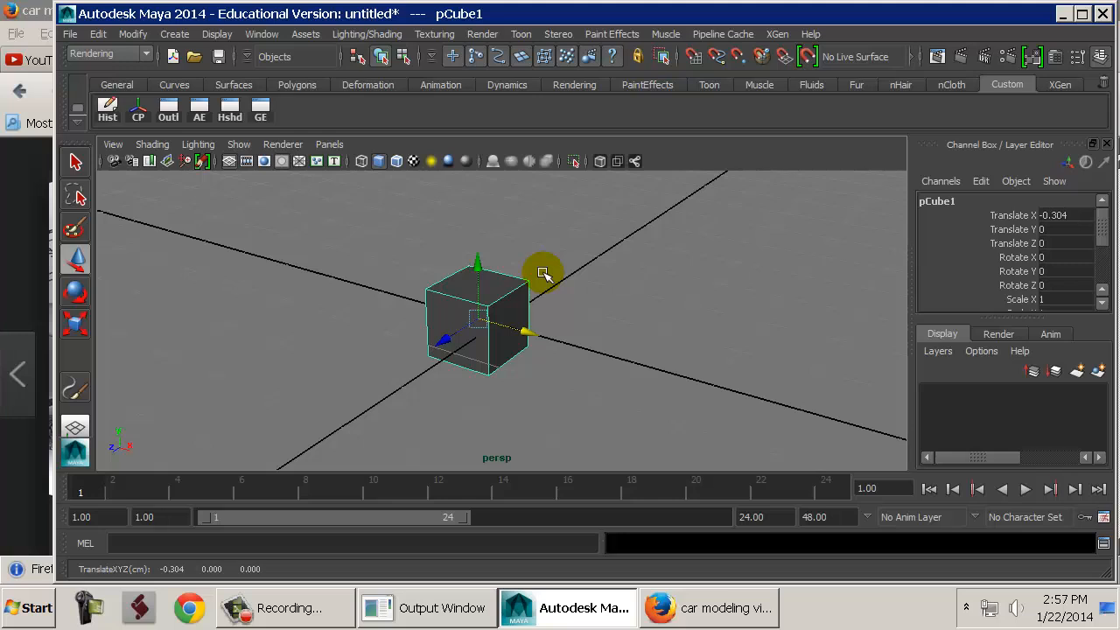
# Move the cube along Z and then behind the grid centre, to about X -0.981, Y 0.158, Z -2.246.
pyautogui.scroll(2, 543, 274)
pyautogui.moveTo(450, 325); pyautogui.dragTo(585, 245)
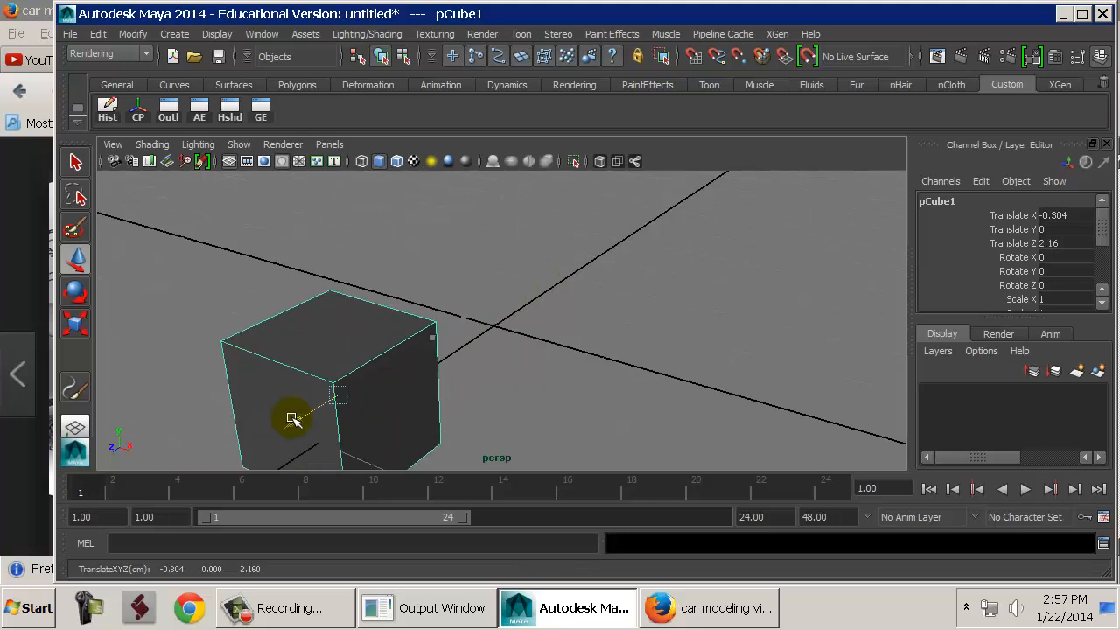
pyautogui.moveTo(614, 193); pyautogui.dragTo(641, 169)
pyautogui.moveTo(600, 211); pyautogui.dragTo(526, 235)
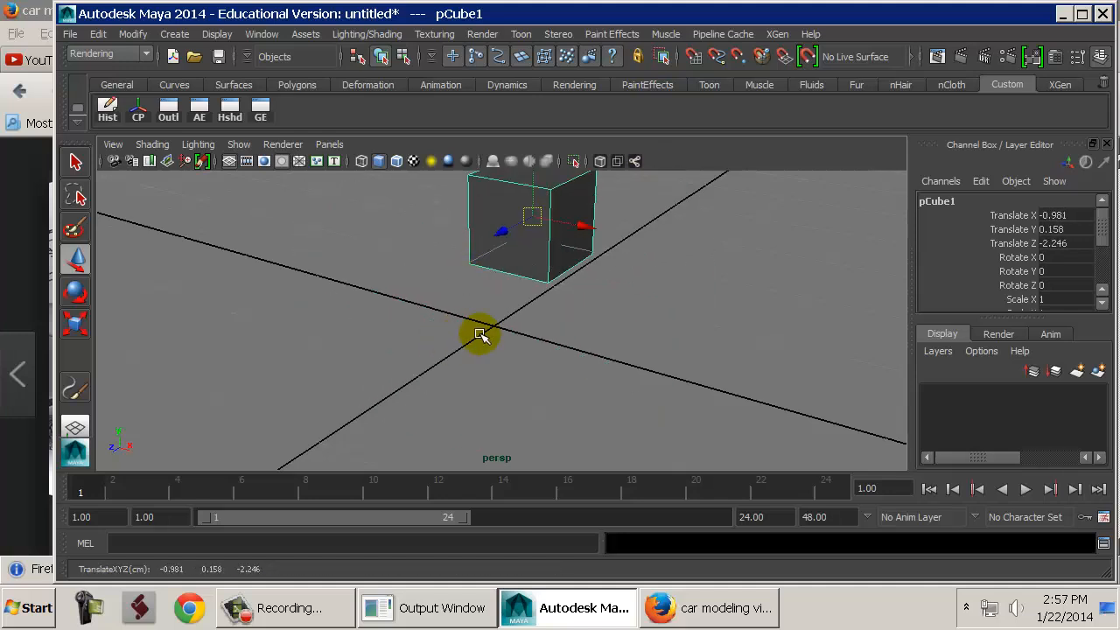
# Move the cube across the grid with its axis and centre handles, to about X -2.624, Y -0.801, Z 1.352.
pyautogui.keyDown('alt'); pyautogui.moveTo(640, 328); pyautogui.dragTo(516, 325, button='right'); pyautogui.keyUp('alt')
pyautogui.keyDown('alt'); pyautogui.moveTo(703, 286); pyautogui.dragTo(541, 282); pyautogui.keyUp('alt')
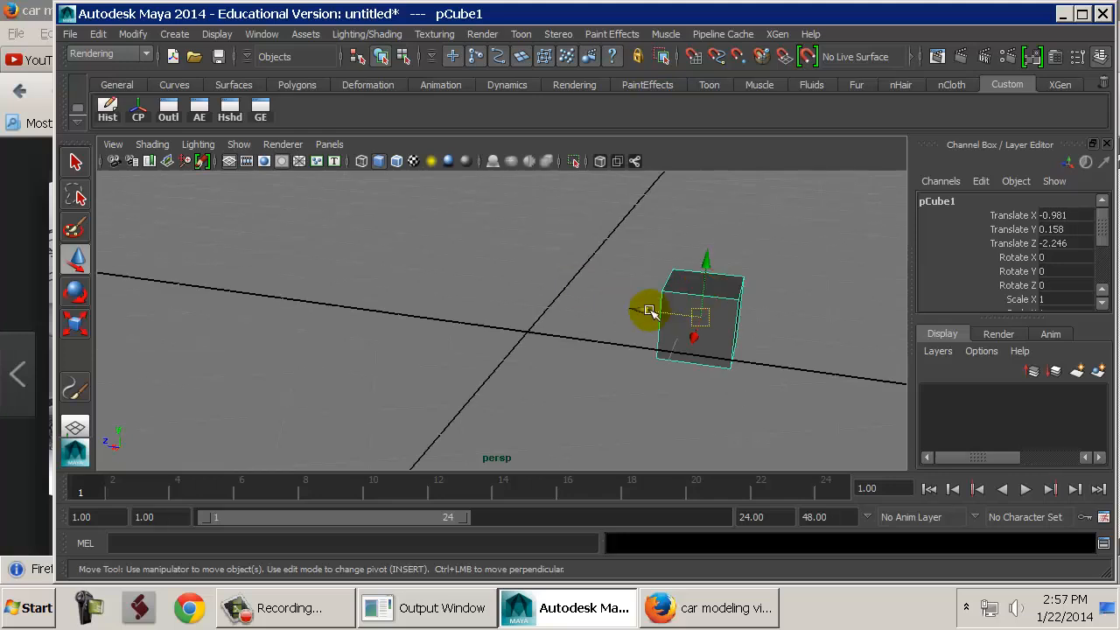
pyautogui.moveTo(706, 317); pyautogui.dragTo(265, 338)
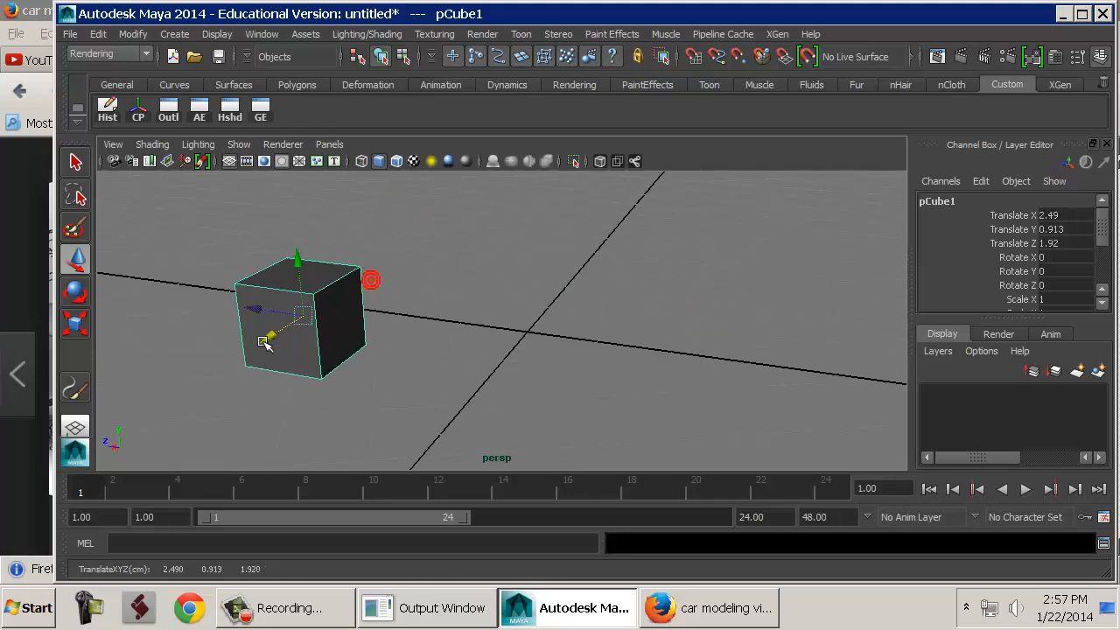
pyautogui.moveTo(294, 259); pyautogui.dragTo(304, 309)
pyautogui.moveTo(267, 355); pyautogui.dragTo(482, 263)
pyautogui.moveTo(504, 188); pyautogui.dragTo(503, 251)
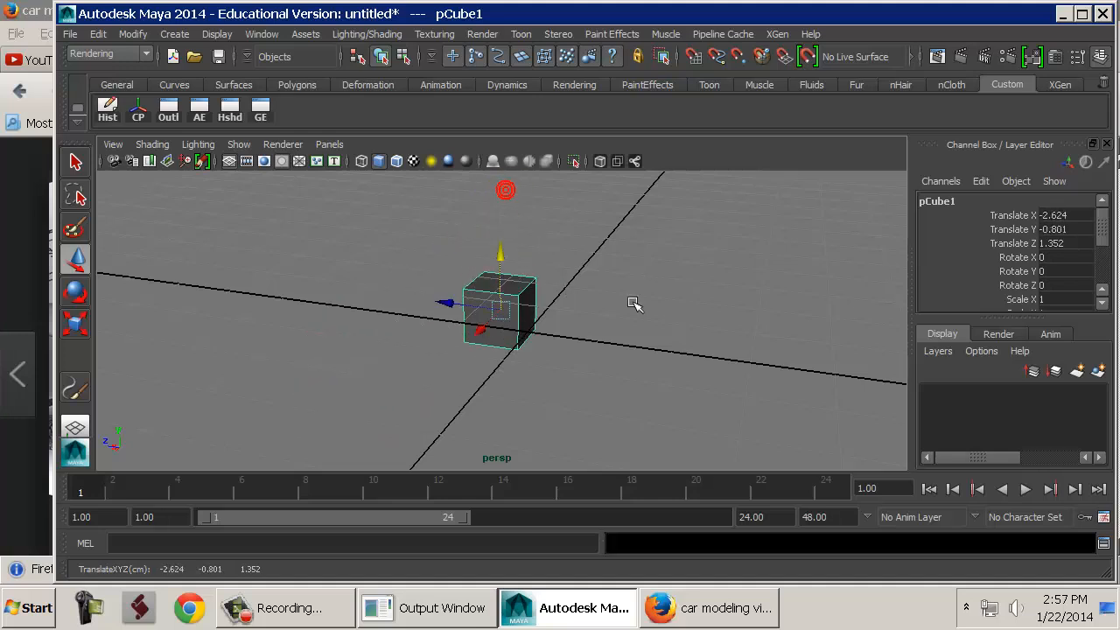
# Raise the cube above the grid and bring it near the origin, to about X -0.503, Y 0.727, Z 0.162.
pyautogui.keyDown('alt'); pyautogui.moveTo(630, 304); pyautogui.dragTo(485, 301); pyautogui.keyUp('alt')
pyautogui.moveTo(663, 282); pyautogui.dragTo(667, 195)
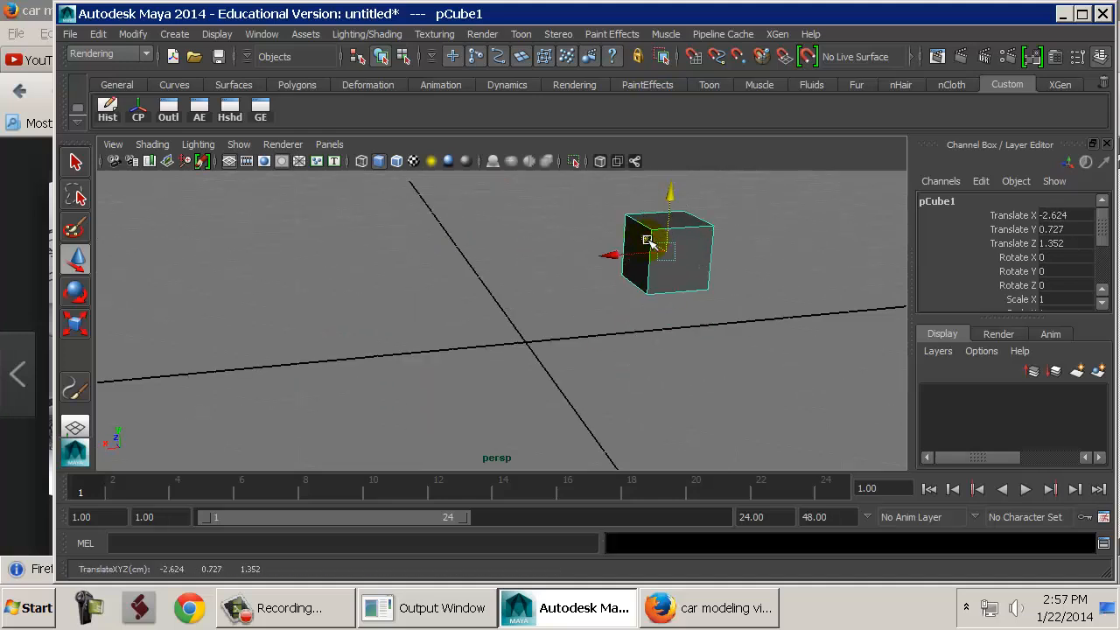
pyautogui.moveTo(645, 237); pyautogui.dragTo(484, 310)
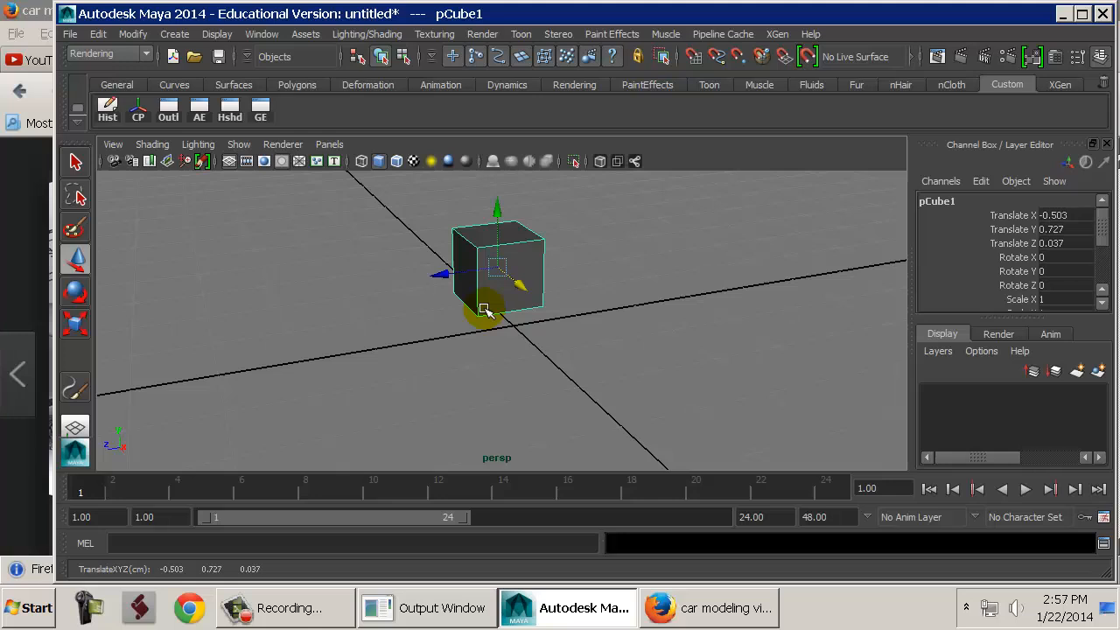
pyautogui.click(469, 268)
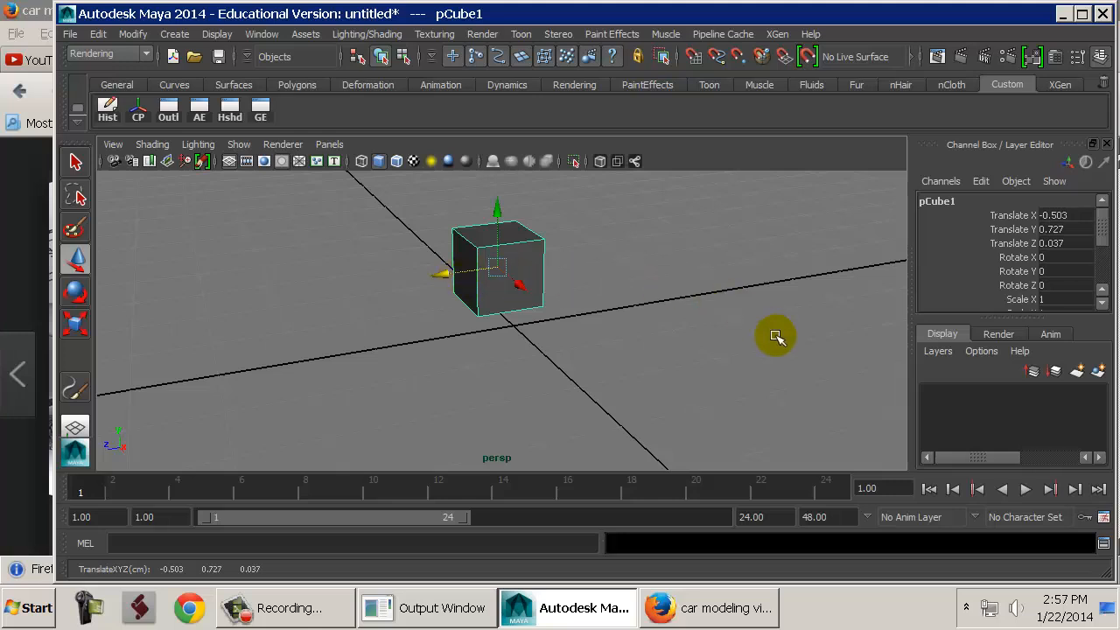
pyautogui.moveTo(744, 325); pyautogui.dragTo(730, 300, button='middle')
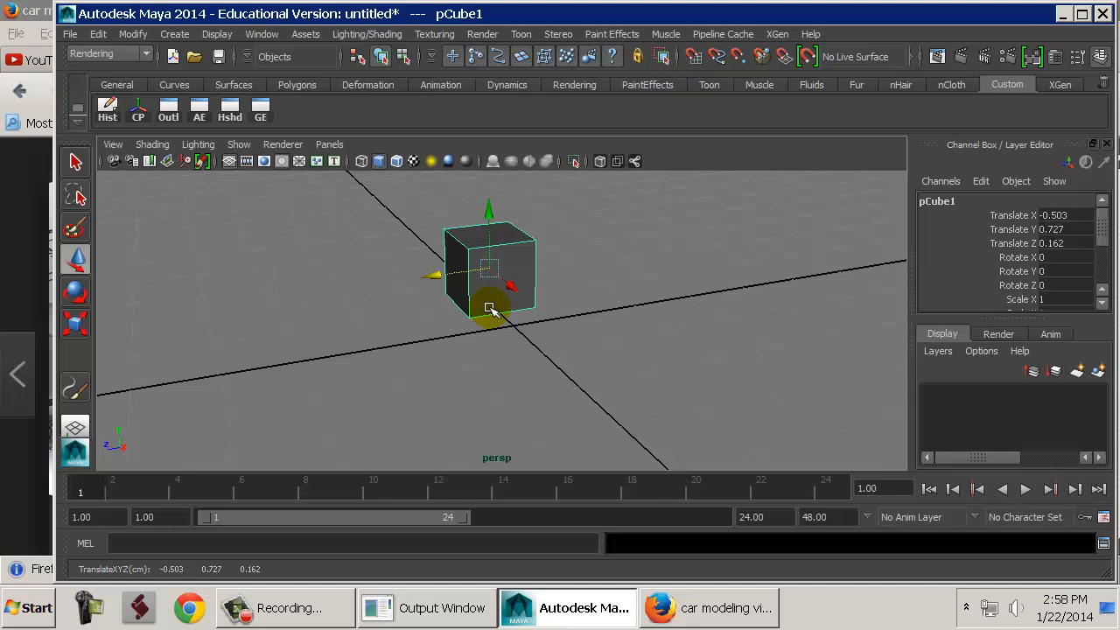
# Rotate the cube with the Rotate tool to about X 141.605, Y -19.498, Z 97.699 degrees.
pyautogui.press('e')
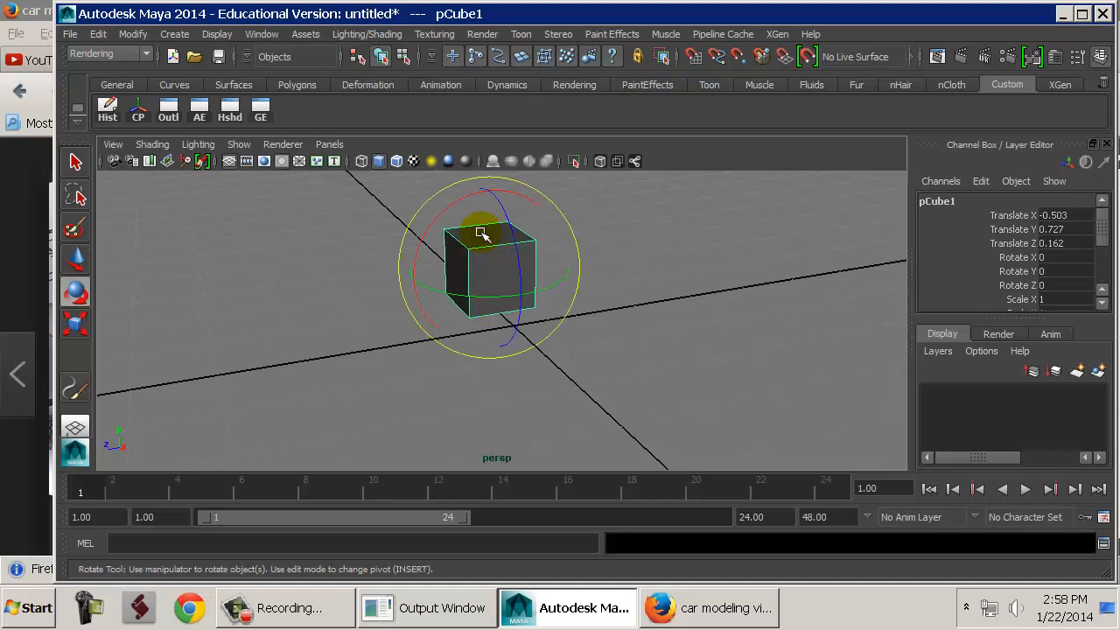
pyautogui.keyDown('alt'); pyautogui.moveTo(480, 226); pyautogui.dragTo(642, 237); pyautogui.keyUp('alt')
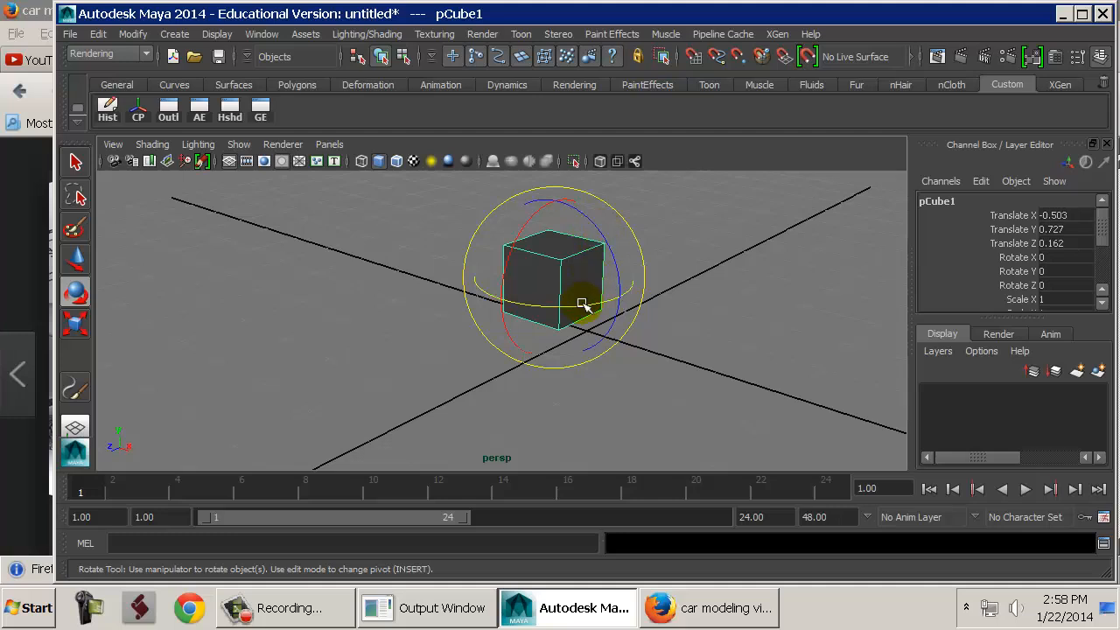
pyautogui.moveTo(525, 215); pyautogui.dragTo(486, 341)
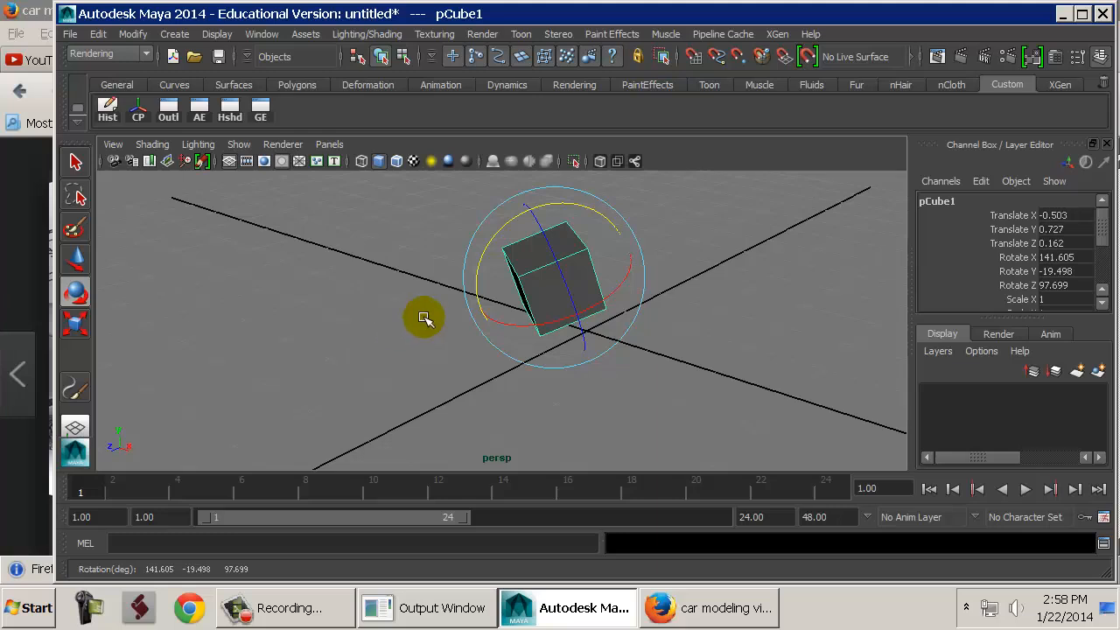
# Demonstrate the rotate manipulator by activating its outer ring, reselecting the cube, and activating the Z ring without rotating.
pyautogui.click(469, 313)
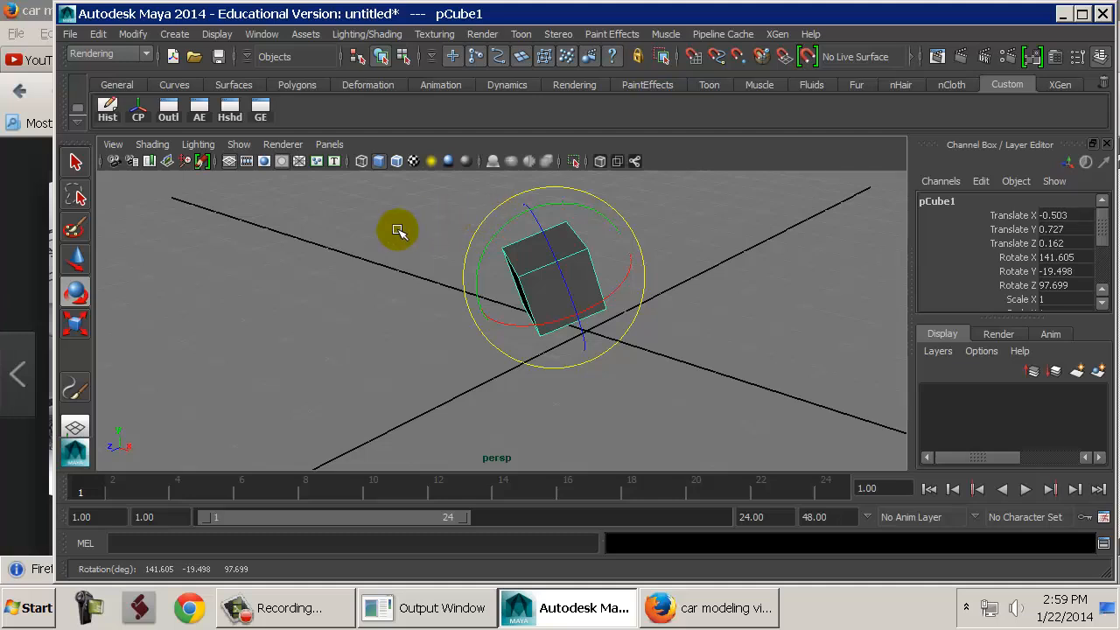
pyautogui.click(338, 235)
pyautogui.click(550, 288)
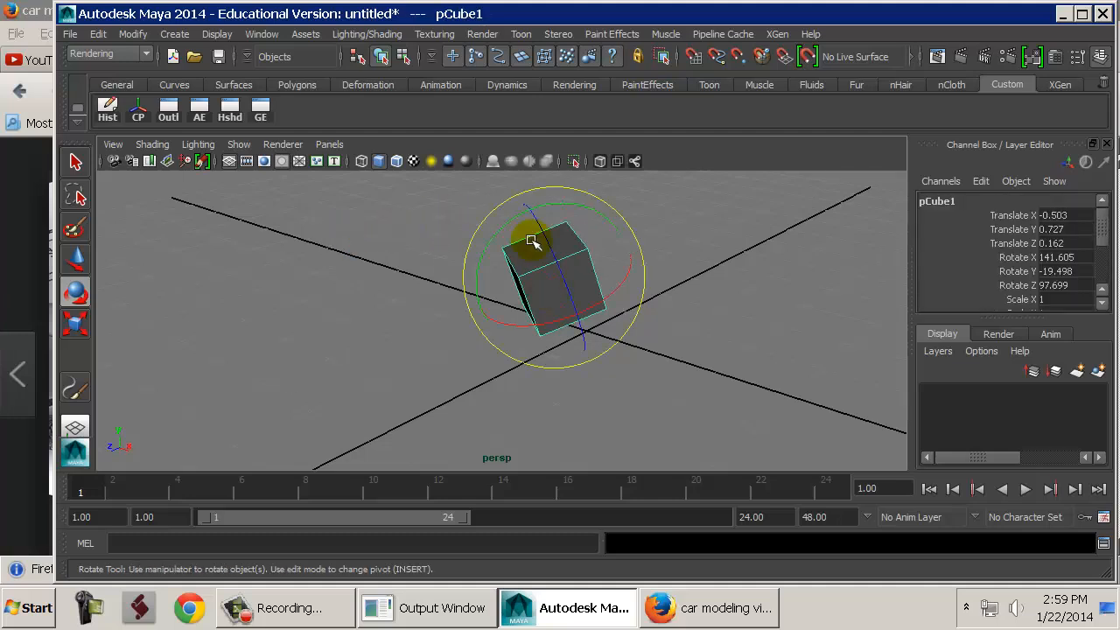
pyautogui.click(512, 215)
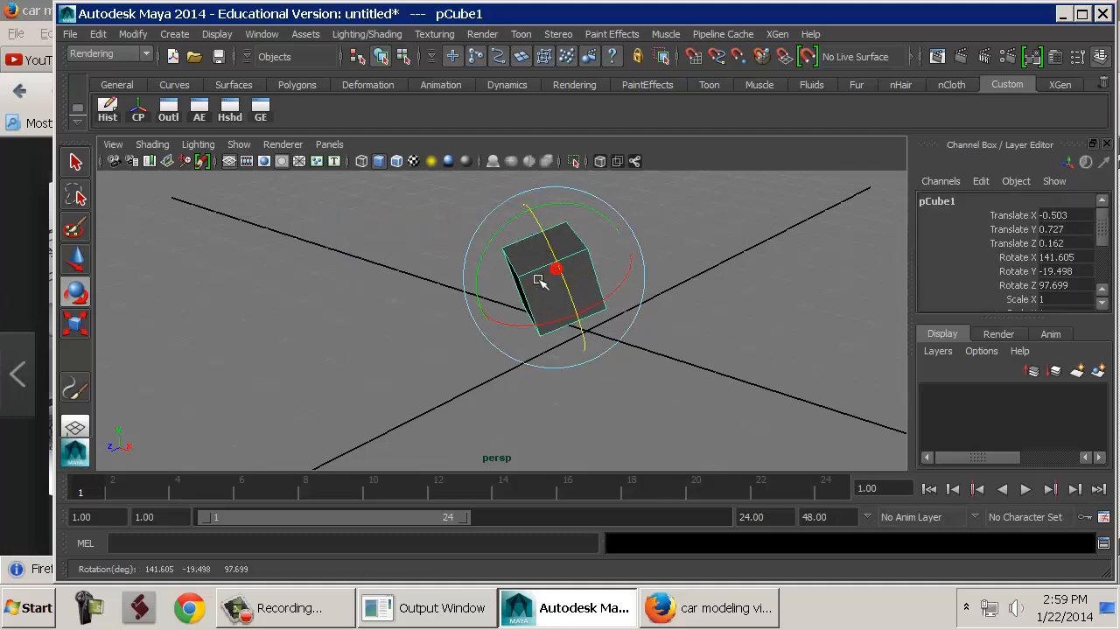
pyautogui.click(525, 319)
pyautogui.click(554, 268)
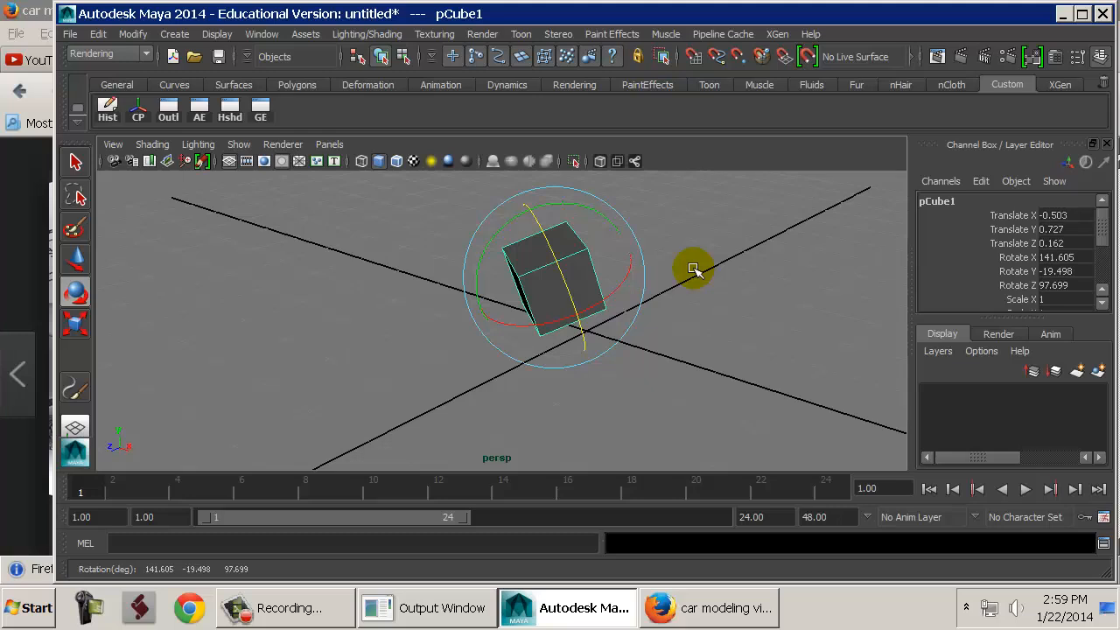
# Scale the cube along its axes to about X 2.562, Y 0.179, Z 2.173, and then uniformly to about 2.473 in X.
pyautogui.press('r')
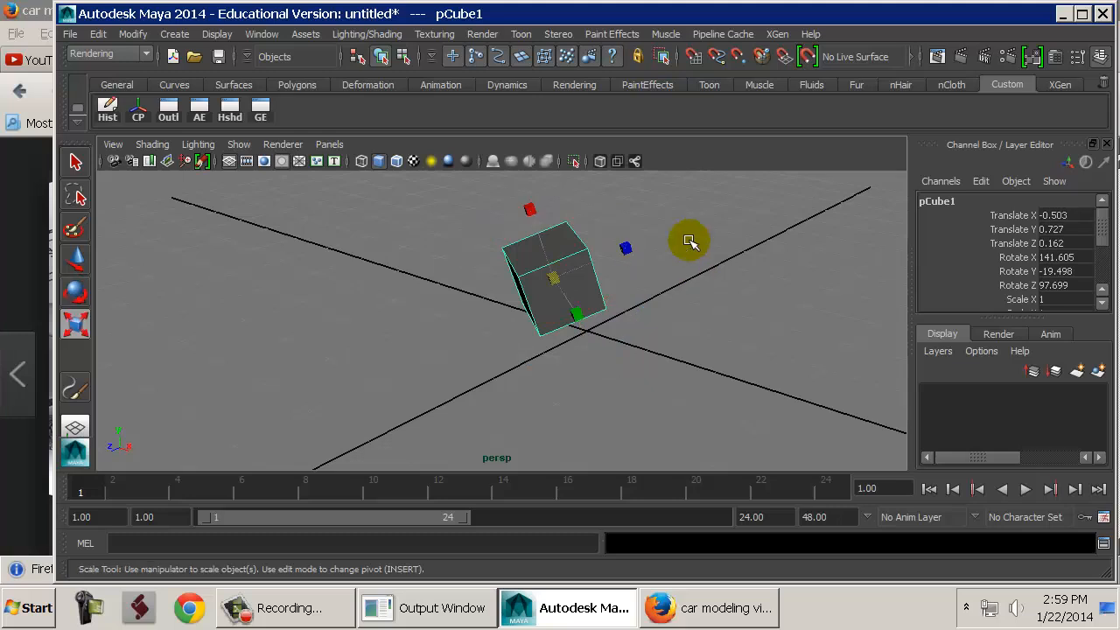
pyautogui.keyDown('alt'); pyautogui.moveTo(584, 236); pyautogui.dragTo(510, 293); pyautogui.keyUp('alt')
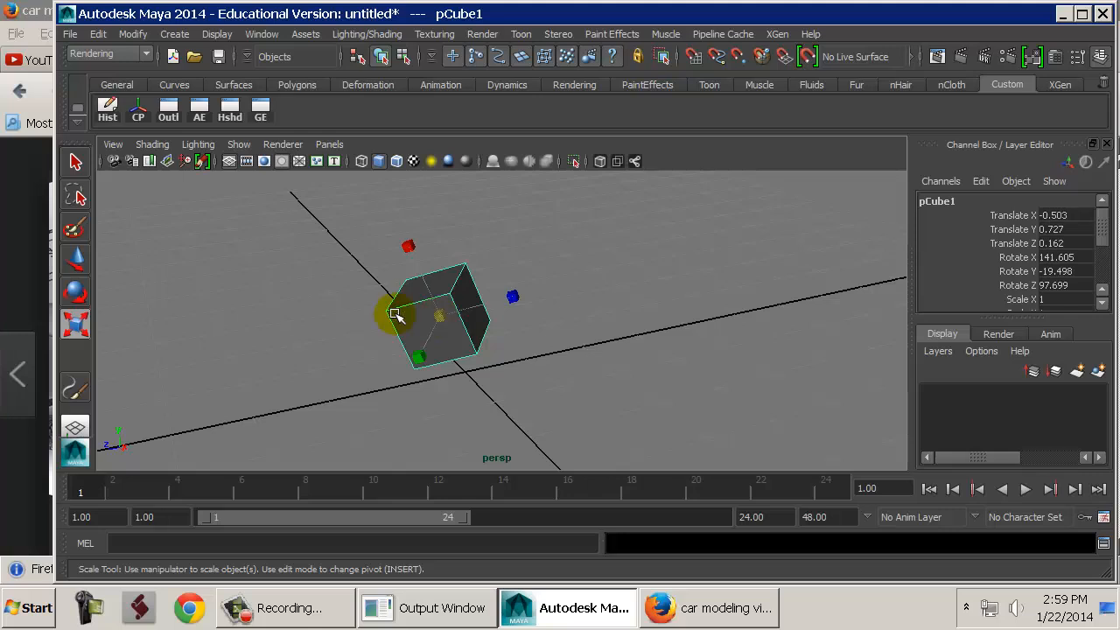
pyautogui.moveTo(406, 243); pyautogui.dragTo(378, 192)
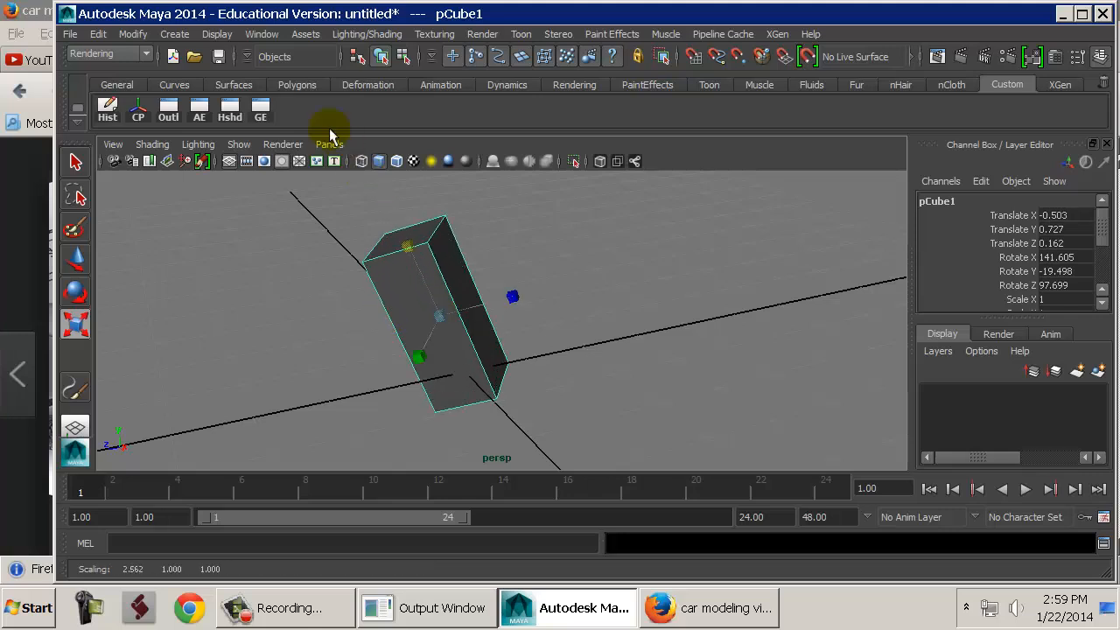
pyautogui.moveTo(516, 295); pyautogui.dragTo(610, 283)
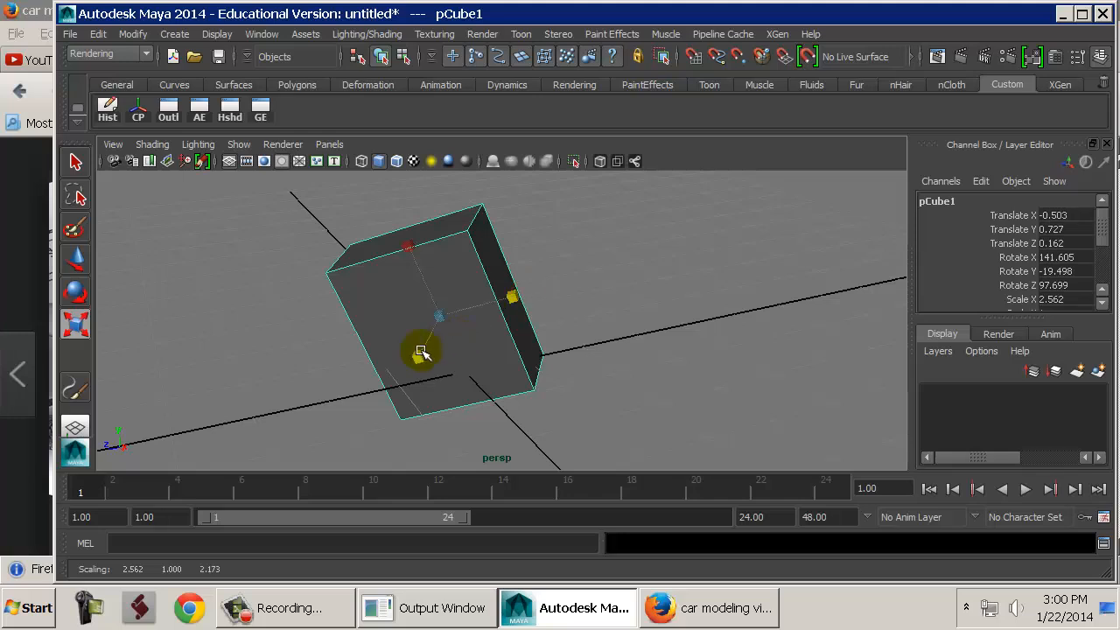
pyautogui.moveTo(420, 355); pyautogui.dragTo(438, 324)
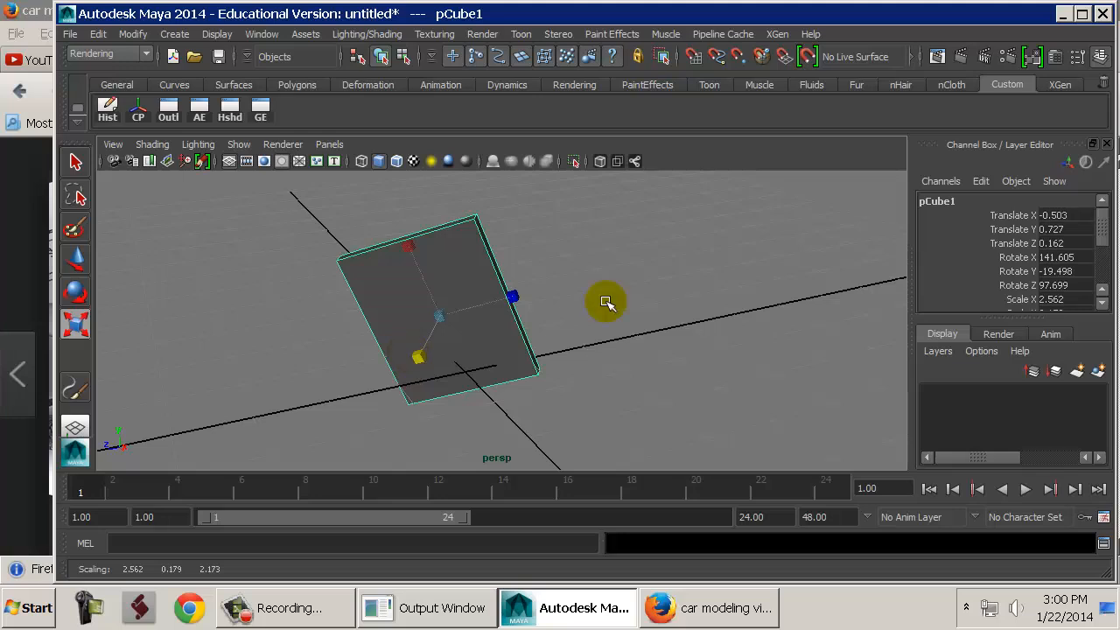
pyautogui.moveTo(444, 317)
pyautogui.mouseDown()
pyautogui.moveTo(344, 320)
pyautogui.moveTo(573, 309)
pyautogui.moveTo(347, 307)
pyautogui.moveTo(670, 307)
pyautogui.moveTo(370, 307)
pyautogui.moveTo(429, 307)
pyautogui.mouseUp()
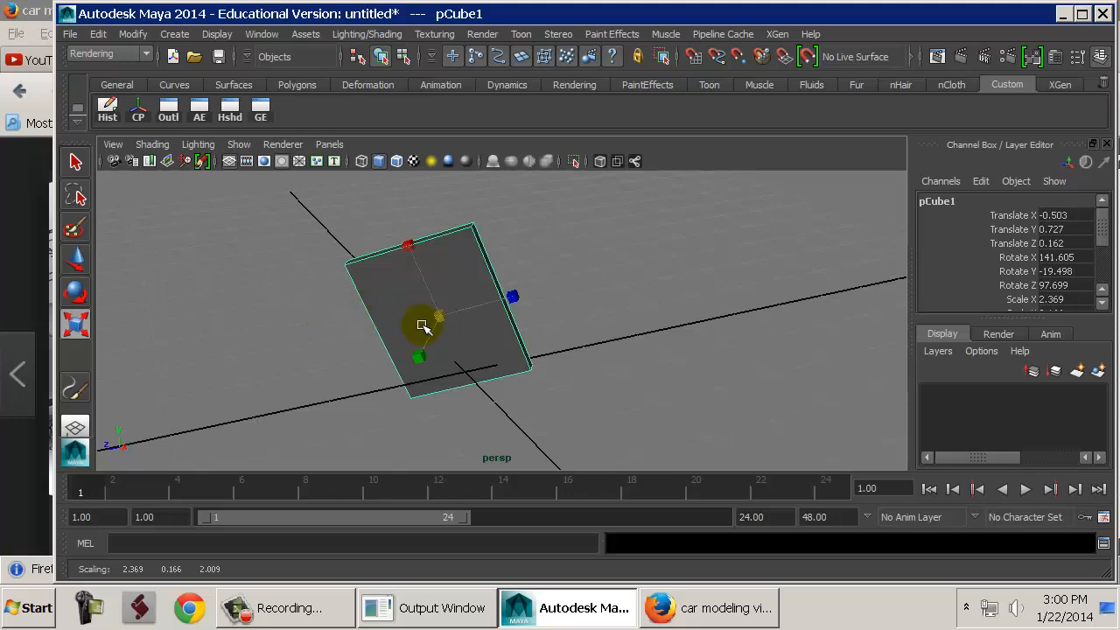
pyautogui.moveTo(450, 325); pyautogui.dragTo(417, 257)
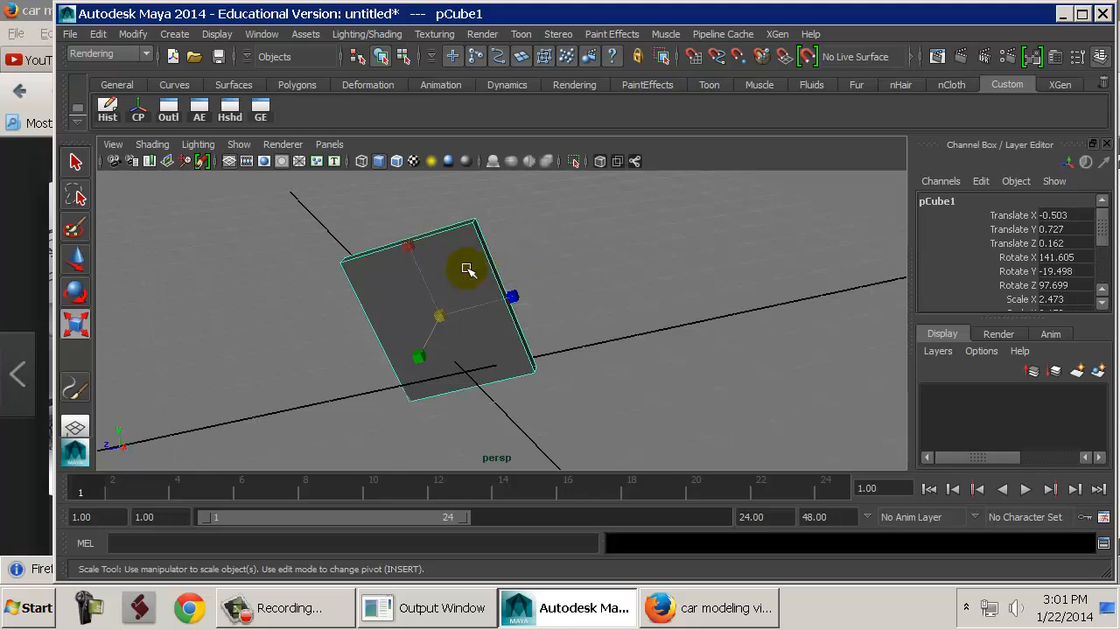
# Alternate between the Rotate and Scale tools on the cube, and scale it along Z to about 2.684.
pyautogui.press('e')
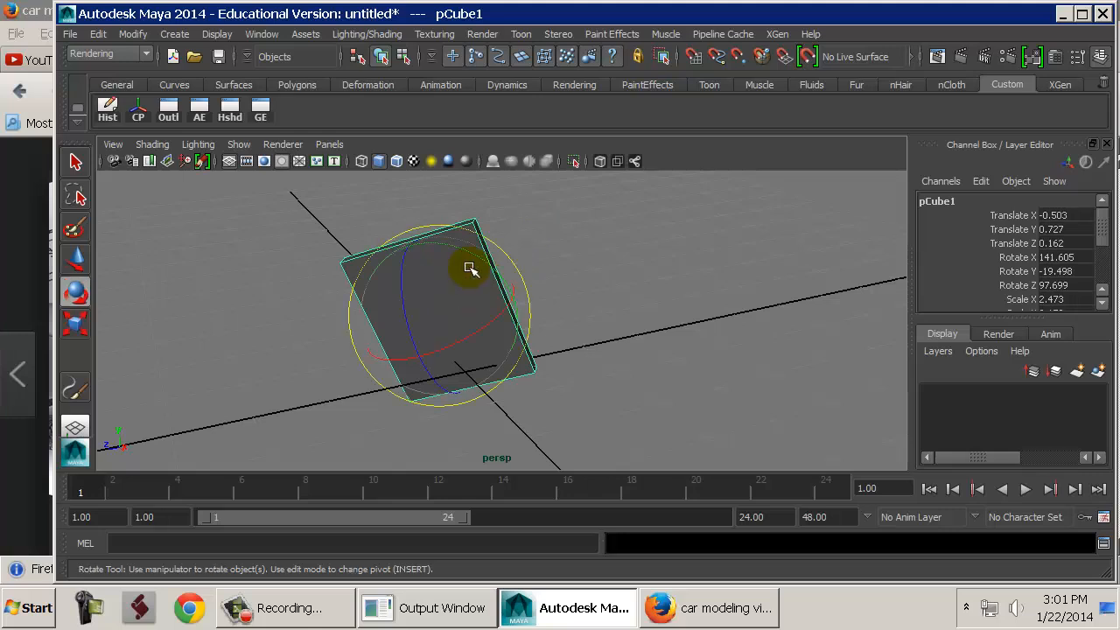
pyautogui.press('r')
pyautogui.press('e')
pyautogui.press('r')
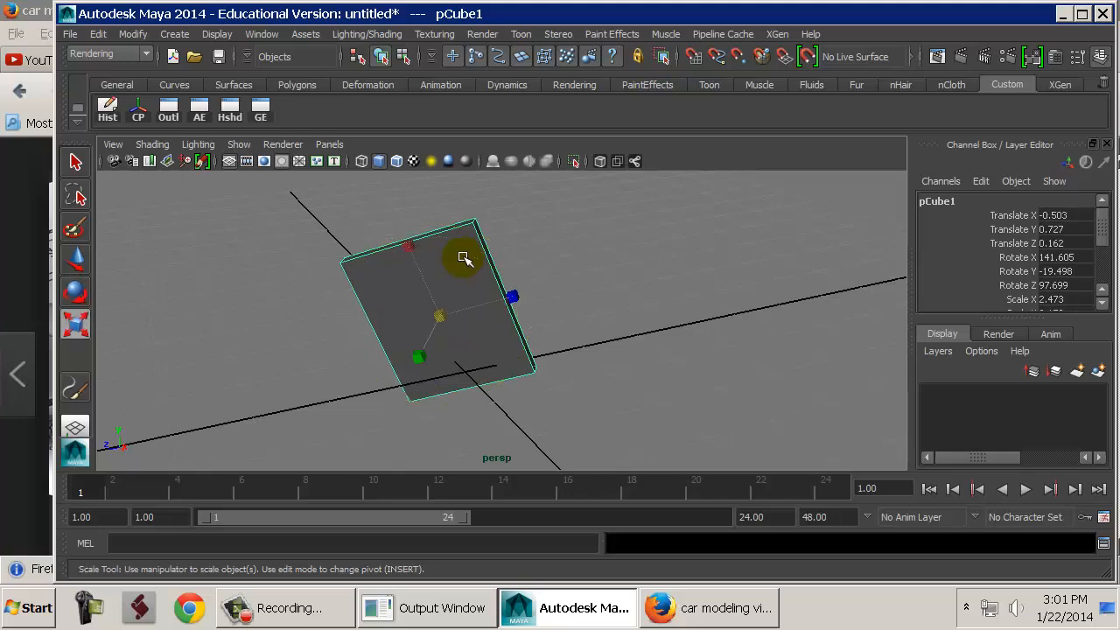
pyautogui.press('capslock')
pyautogui.press('capslock')
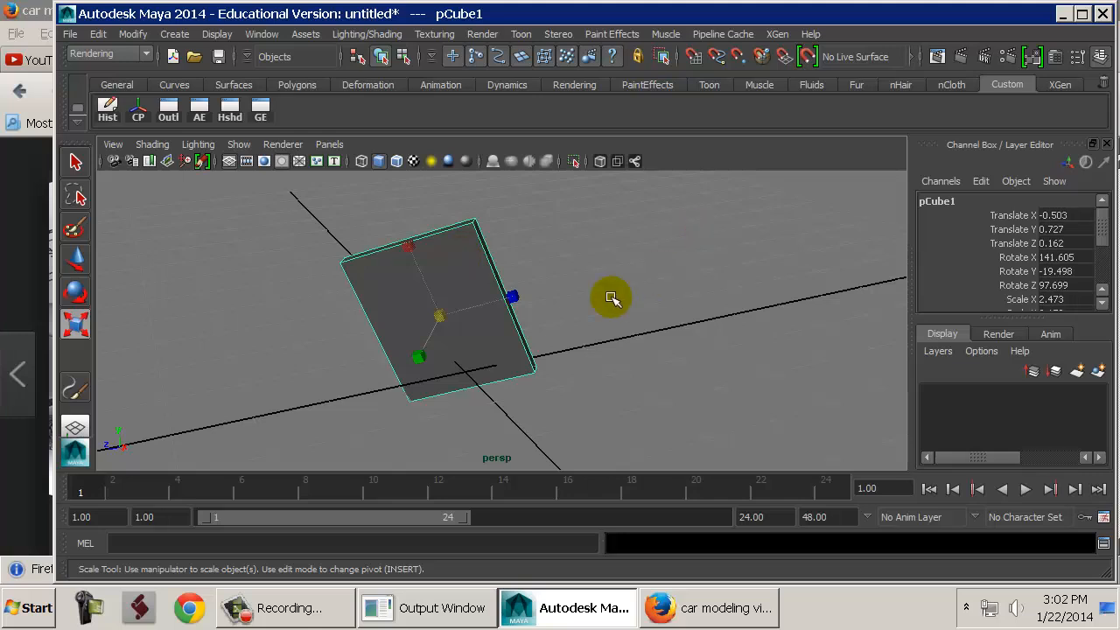
pyautogui.moveTo(512, 298)
pyautogui.mouseDown()
pyautogui.moveTo(531, 293)
pyautogui.moveTo(511, 297)
pyautogui.mouseUp()
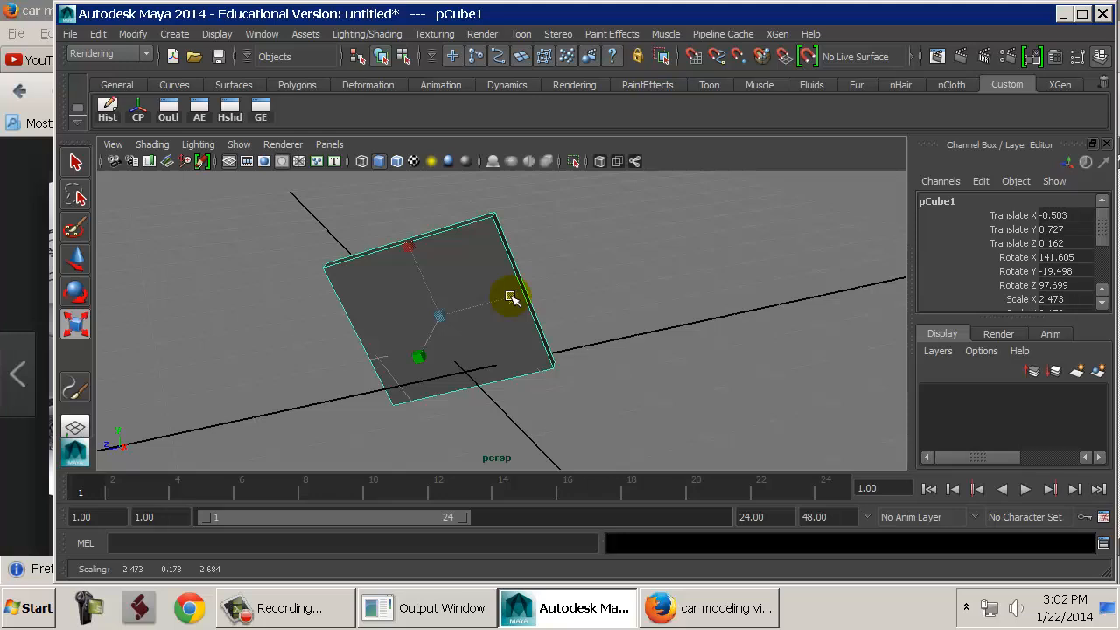
# Cycle through the Select, Move, Rotate and Scale tools on the cube, ending with the Show Manipulator tool.
pyautogui.press('q')
pyautogui.press('w')
pyautogui.press('e')
pyautogui.press('r')
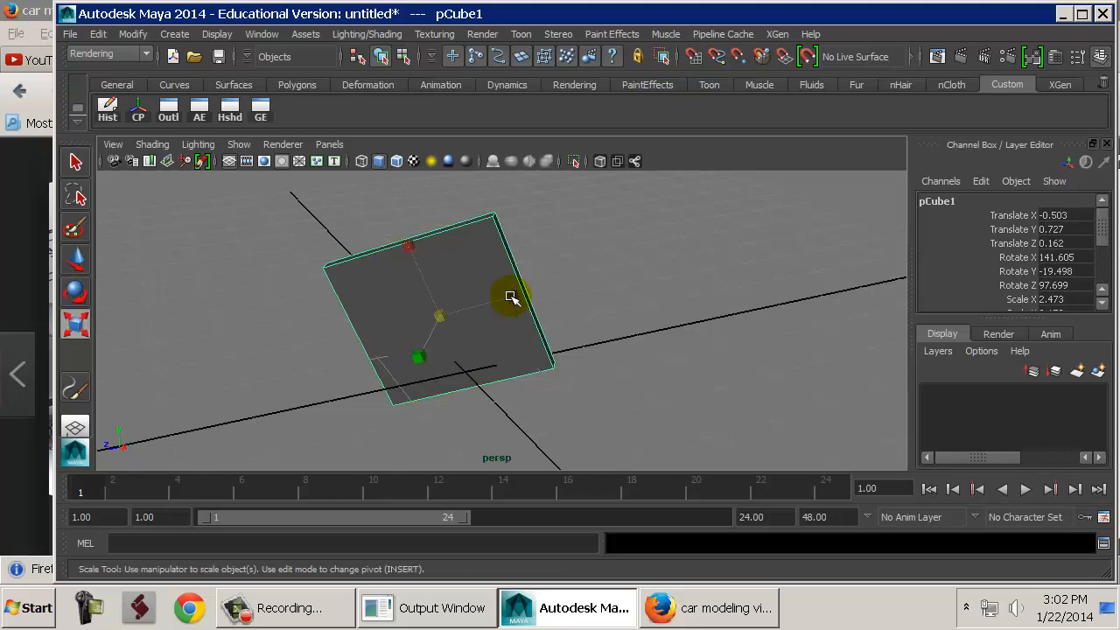
pyautogui.press('t')
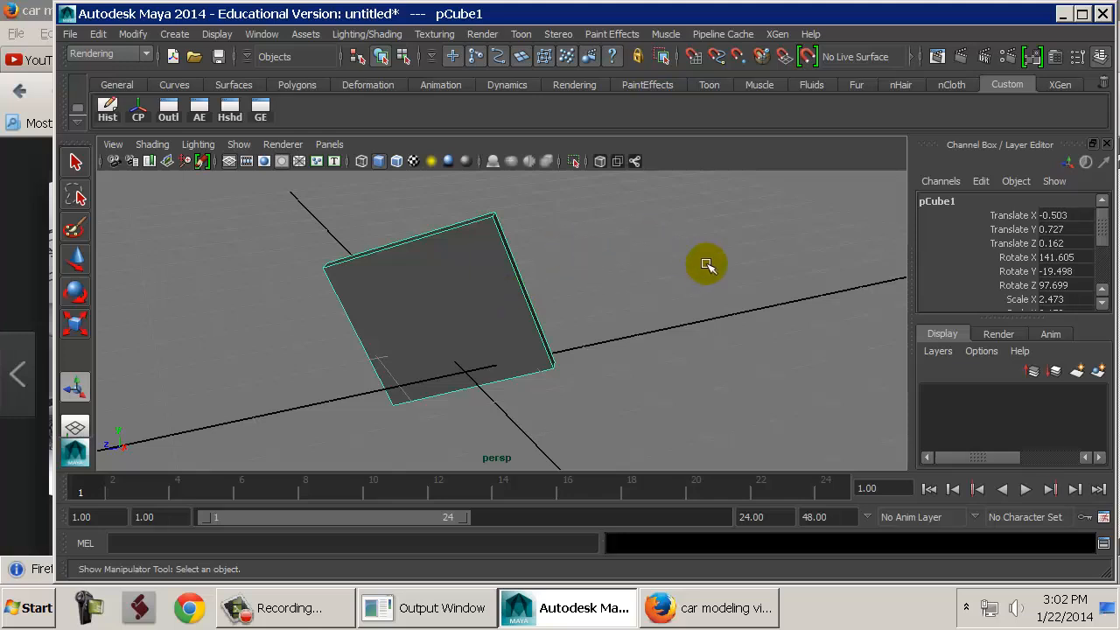
# Create a spot light, move it to about X 2.279, Y 0.815, Z -5.516, and scale it uniformly to about 5.337.
pyautogui.keyDown('alt'); pyautogui.moveTo(690, 265); pyautogui.dragTo(265, 257, button='right'); pyautogui.keyUp('alt')
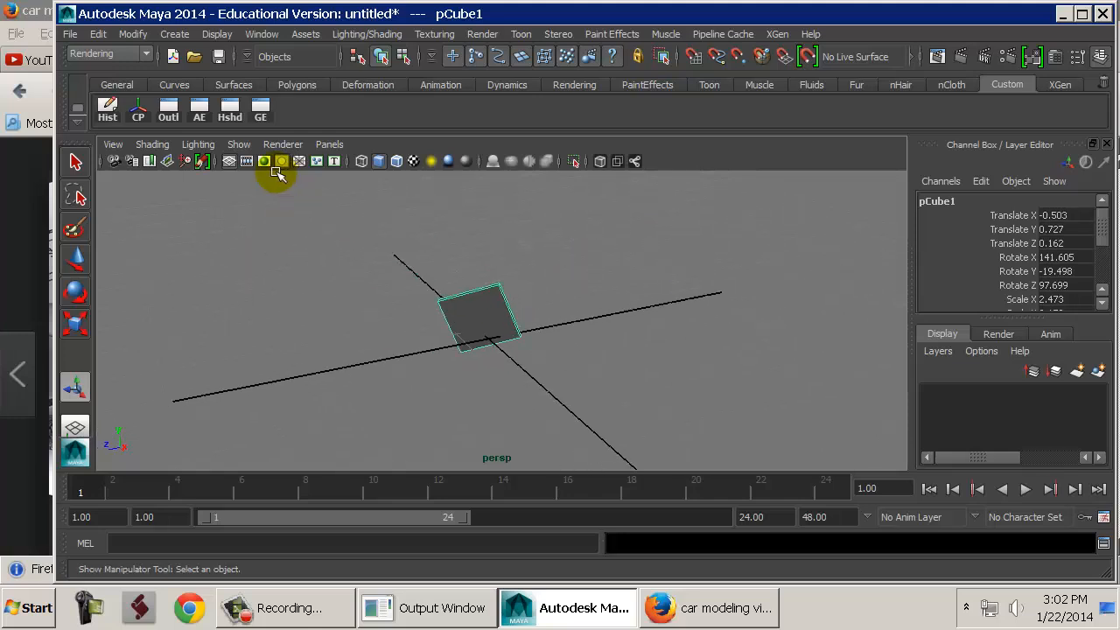
pyautogui.click(174, 33)
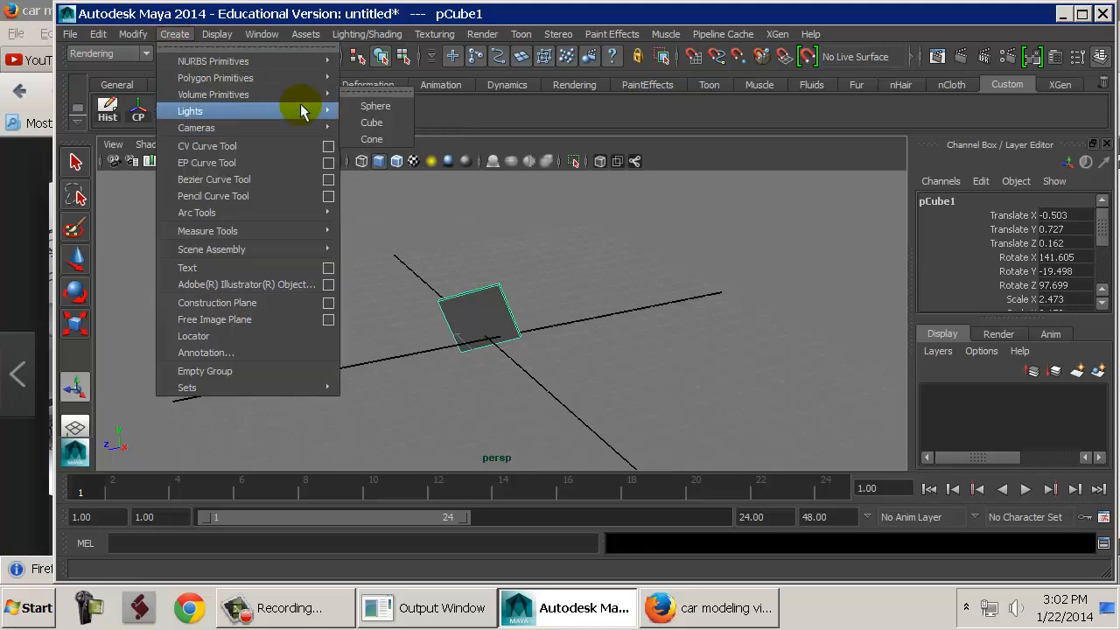
pyautogui.click(401, 173)
pyautogui.press('w')
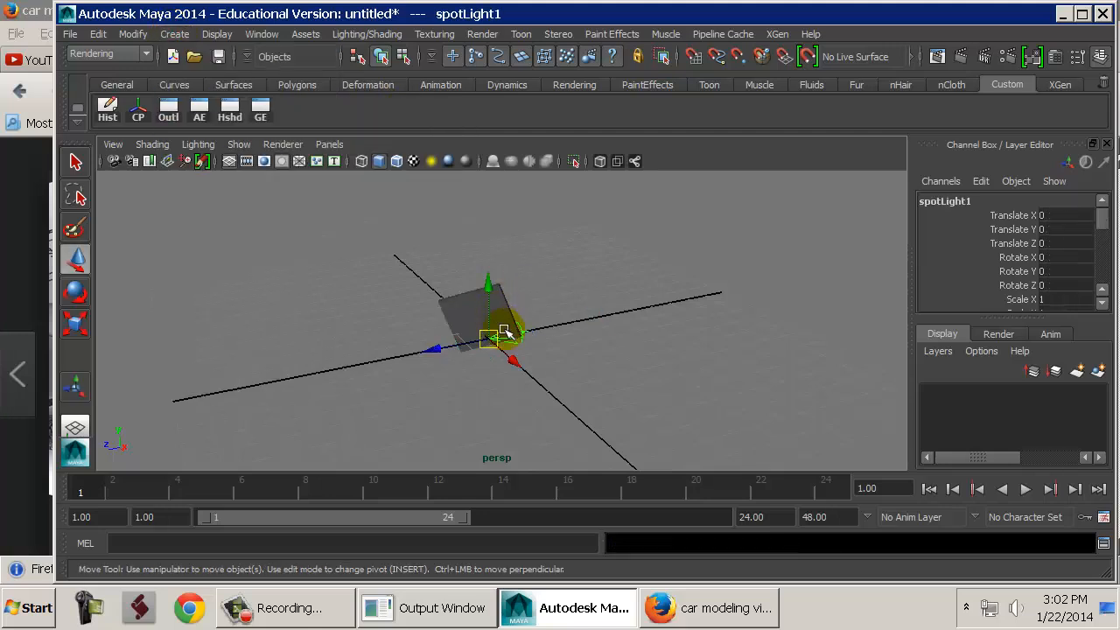
pyautogui.moveTo(499, 324); pyautogui.dragTo(838, 297)
pyautogui.press('r')
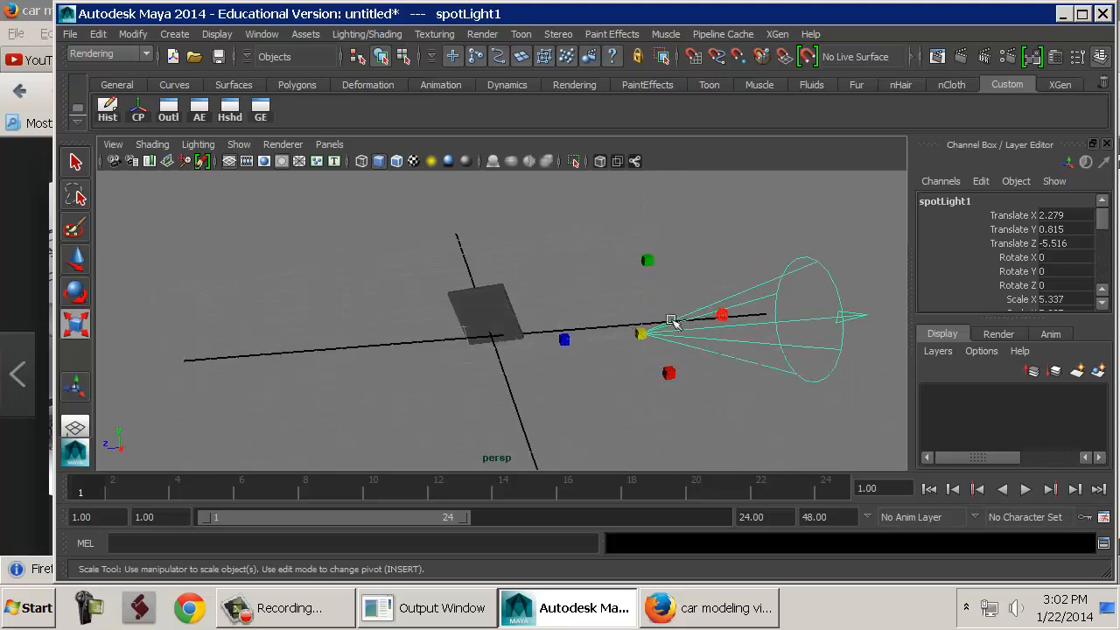
# Move the spot light to about Y 5.217, Z 6.996, and rotate it to about X -22.225, Y 35.228, Z 19.966 degrees.
pyautogui.press('w')
pyautogui.moveTo(612, 333); pyautogui.dragTo(275, 353)
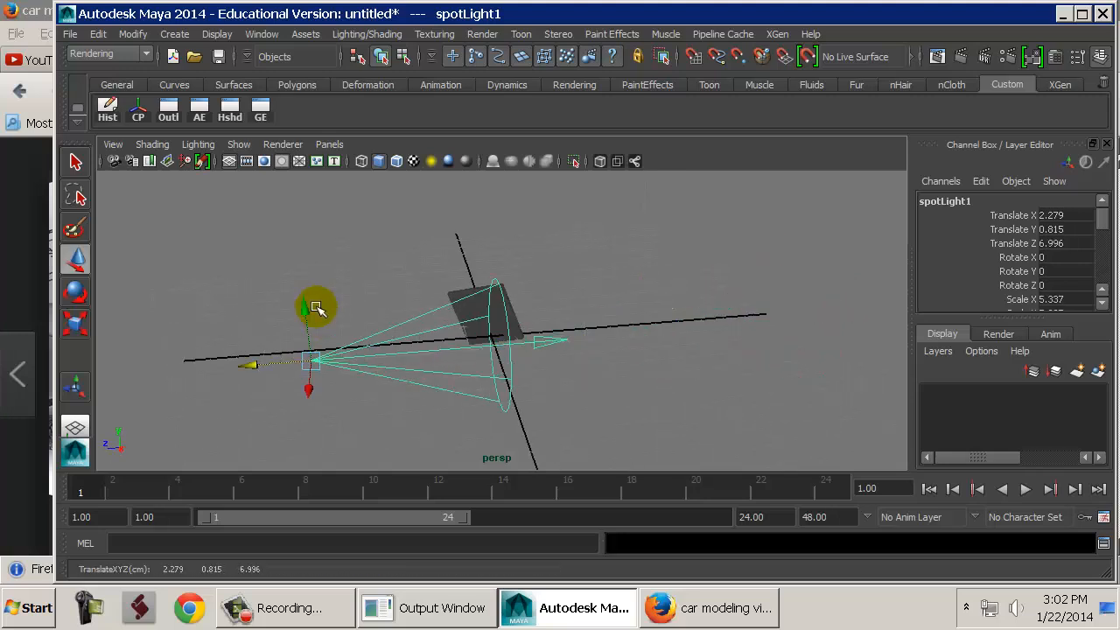
pyautogui.moveTo(303, 310); pyautogui.dragTo(306, 190)
pyautogui.keyDown('alt'); pyautogui.moveTo(380, 254); pyautogui.dragTo(490, 253); pyautogui.keyUp('alt')
pyautogui.keyDown('alt'); pyautogui.moveTo(463, 276); pyautogui.dragTo(430, 303, button='middle'); pyautogui.keyUp('alt')
pyautogui.press('e')
pyautogui.moveTo(407, 317); pyautogui.dragTo(545, 329)
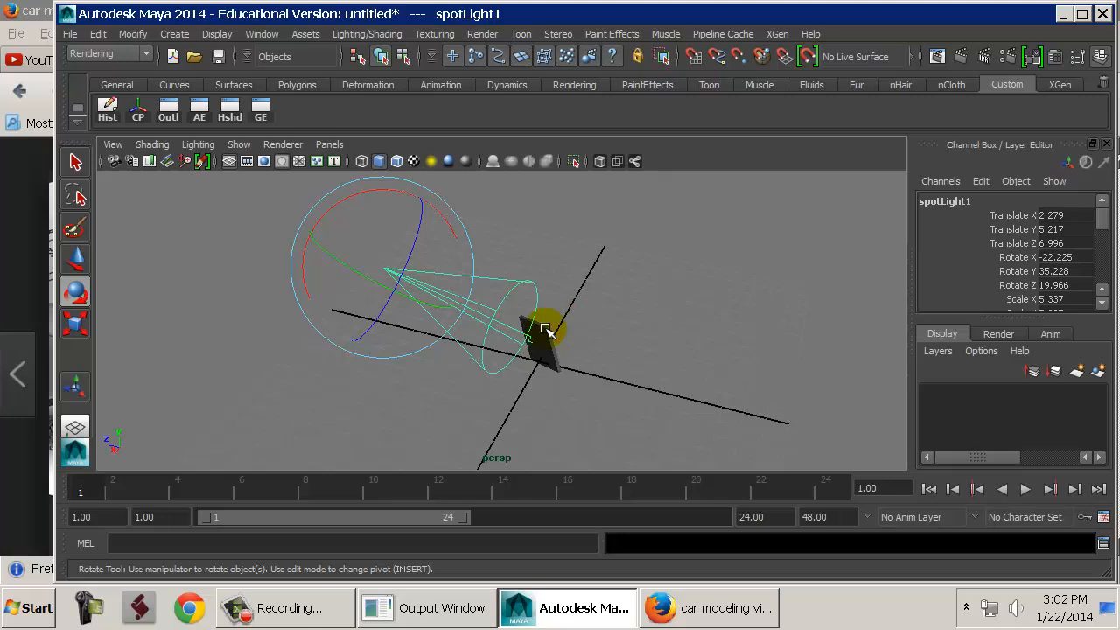
# Use the Show Manipulator tool to place the spot light's target near the cube and its origin at about X 7.01, Y 6.254, Z 8.151.
pyautogui.press('t')
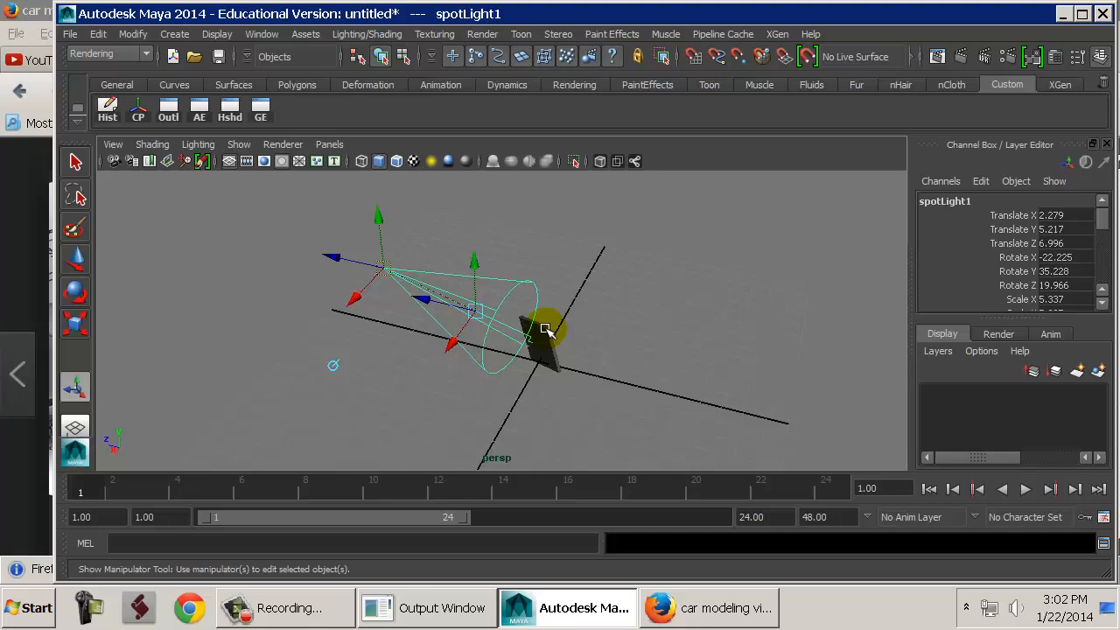
pyautogui.moveTo(382, 270)
pyautogui.mouseDown()
pyautogui.moveTo(340, 254)
pyautogui.moveTo(374, 252)
pyautogui.mouseUp()
pyautogui.moveTo(474, 311); pyautogui.dragTo(537, 359)
pyautogui.keyDown('alt'); pyautogui.moveTo(499, 350); pyautogui.dragTo(604, 355); pyautogui.keyUp('alt')
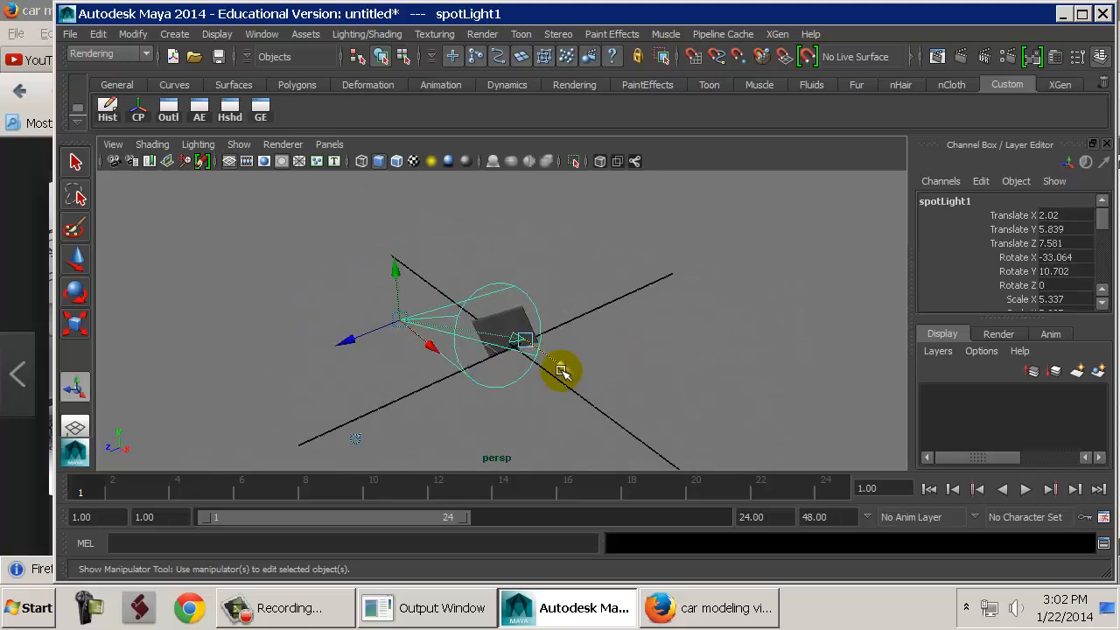
pyautogui.click(562, 370)
pyautogui.moveTo(433, 350); pyautogui.dragTo(458, 383)
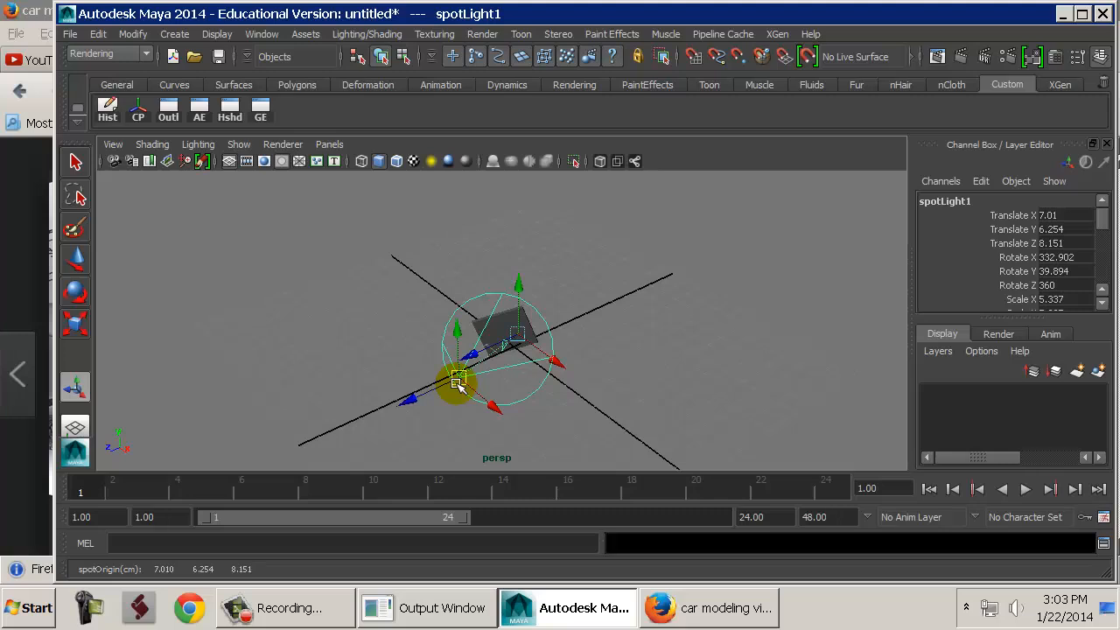
# Remove the spot light with the Move tool active, and select and frame the cube.
pyautogui.press('w')
pyautogui.click(457, 384)
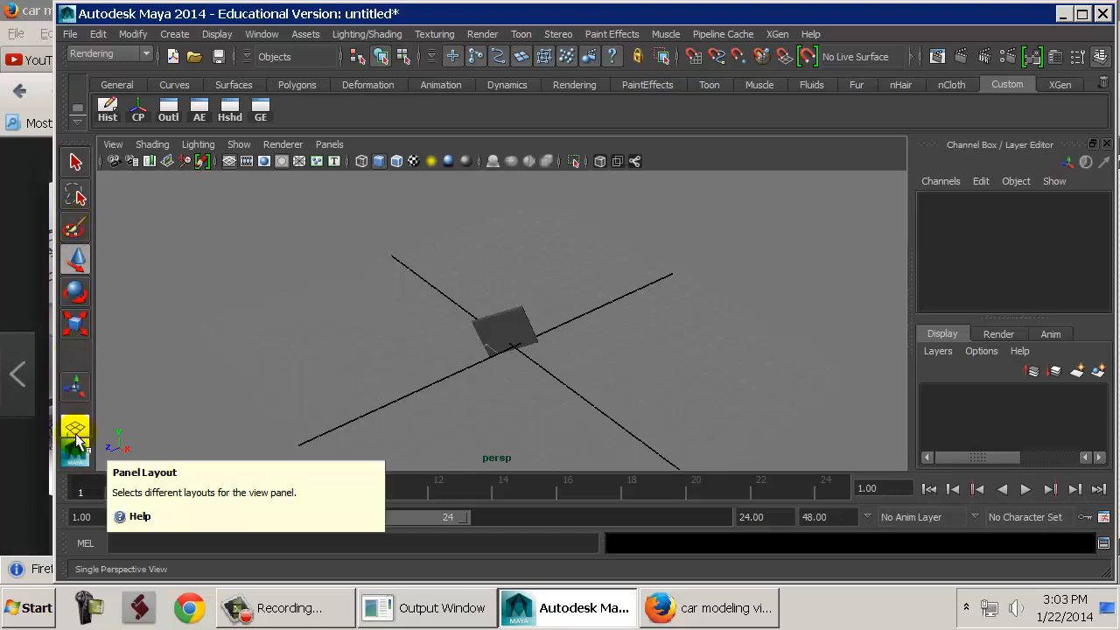
pyautogui.click(323, 338)
pyautogui.click(529, 340)
pyautogui.click(501, 282)
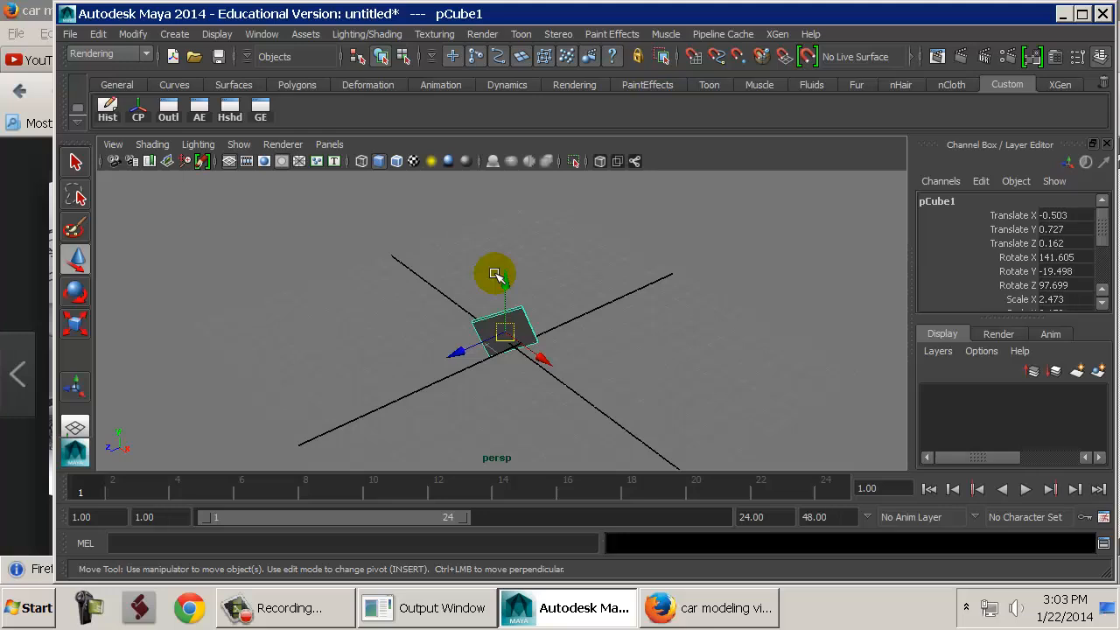
pyautogui.press('f')
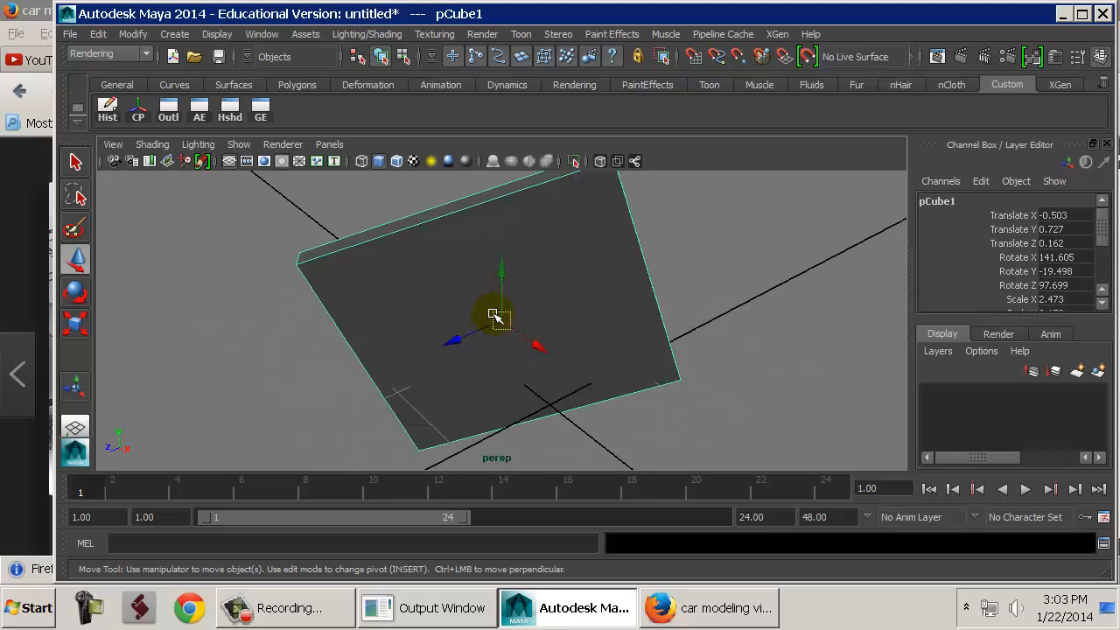
pyautogui.keyDown('alt'); pyautogui.moveTo(534, 317); pyautogui.dragTo(584, 268); pyautogui.keyUp('alt')
pyautogui.keyDown('alt'); pyautogui.moveTo(585, 267); pyautogui.dragTo(586, 304, button='middle'); pyautogui.keyUp('alt')
pyautogui.keyDown('alt'); pyautogui.moveTo(586, 303); pyautogui.dragTo(487, 312, button='right'); pyautogui.keyUp('alt')
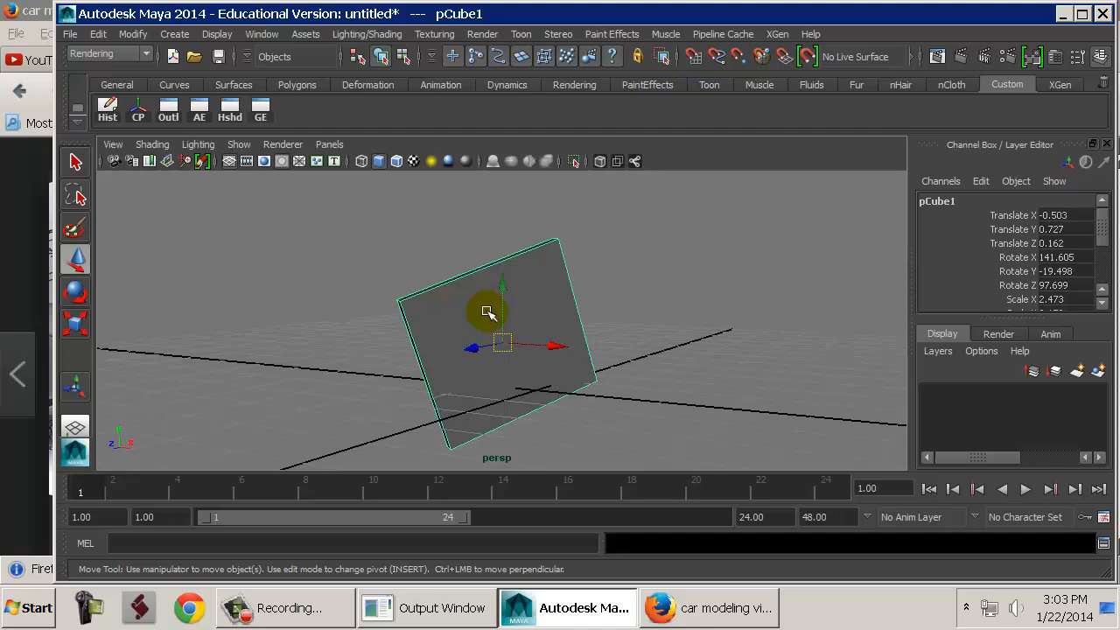
# Open the Hotkey Editor and reposition its window to show its categories and commands.
pyautogui.click(262, 33)
pyautogui.moveTo(370, 128)
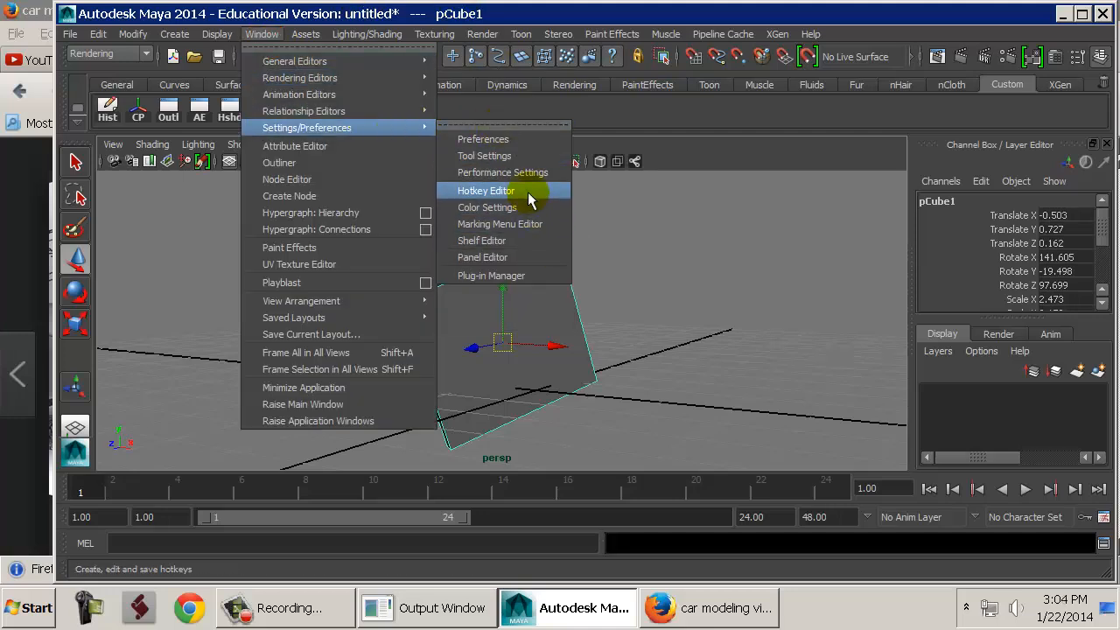
pyautogui.click(567, 191)
pyautogui.moveTo(616, 209); pyautogui.dragTo(463, 56)
pyautogui.moveTo(416, 109); pyautogui.dragTo(409, 332)
pyautogui.click(410, 332)
# Browse the Hotkey Editor's command categories, including BlendShape, Constrain, Graph Editor, Polygon Select and Node Editor.
pyautogui.click(300, 139)
pyautogui.click(278, 174)
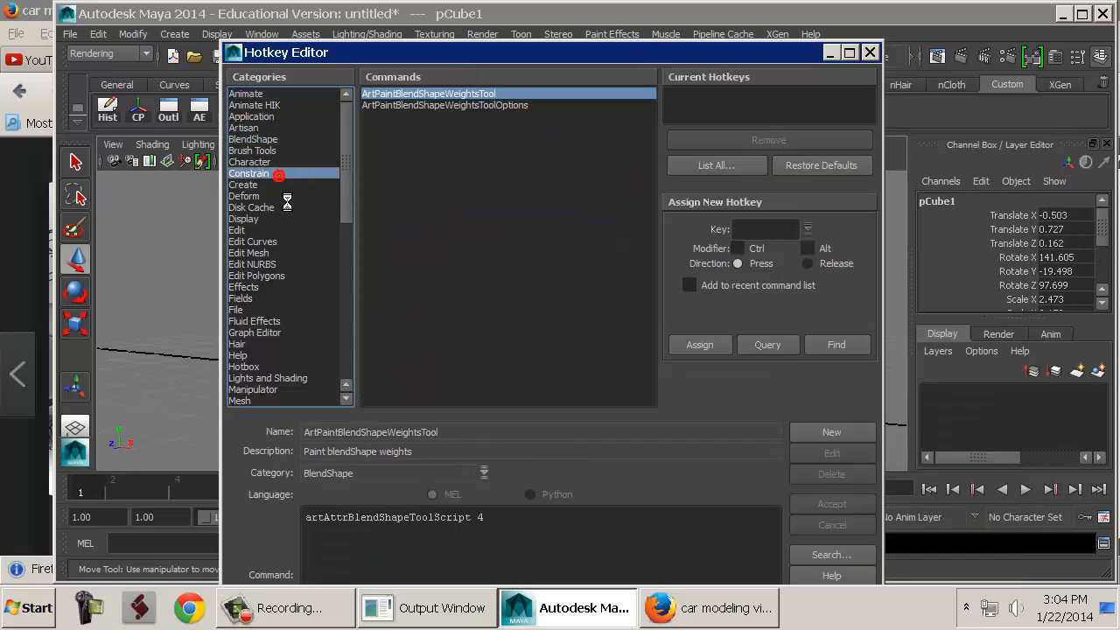
pyautogui.click(293, 231)
pyautogui.click(293, 276)
pyautogui.click(290, 331)
pyautogui.click(282, 376)
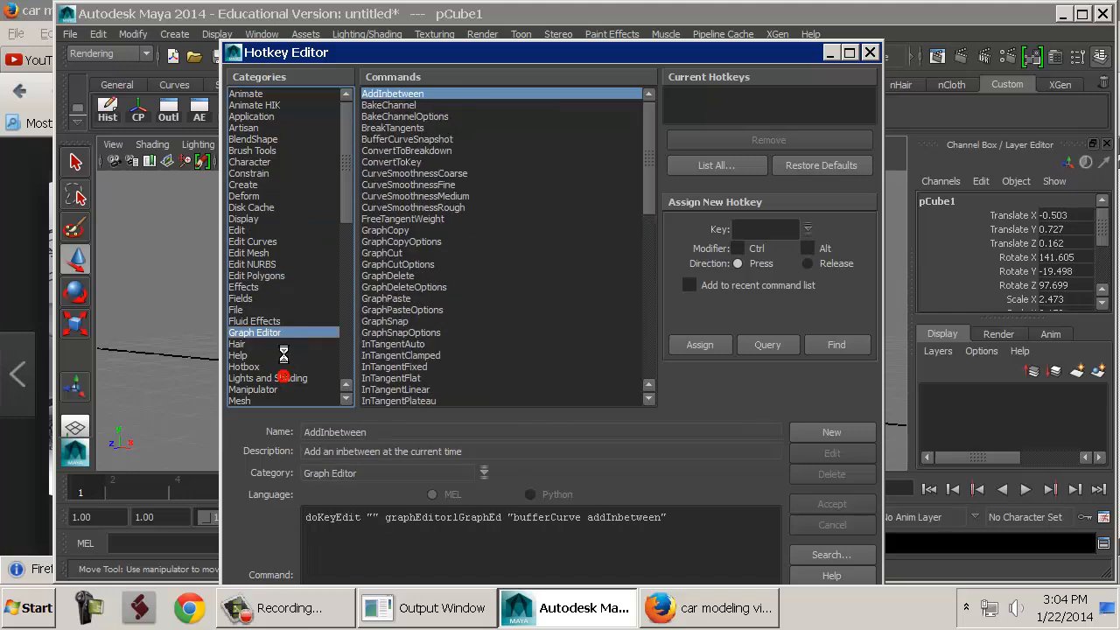
pyautogui.scroll(-6, 298, 296)
pyautogui.scroll(-4, 297, 296)
pyautogui.click(295, 287)
pyautogui.click(282, 196)
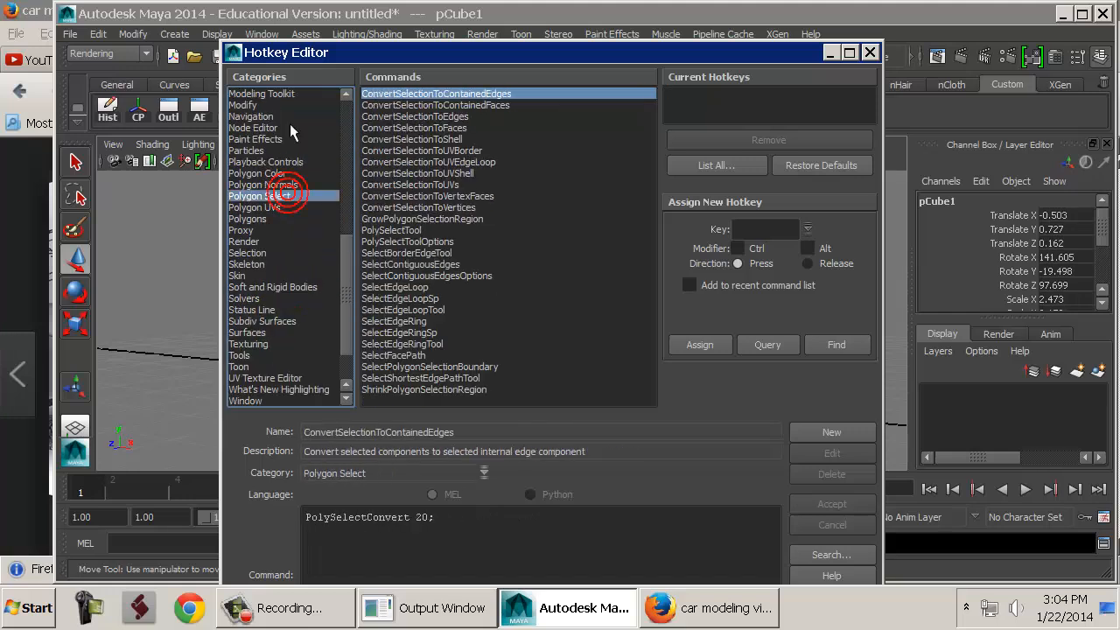
pyautogui.click(290, 127)
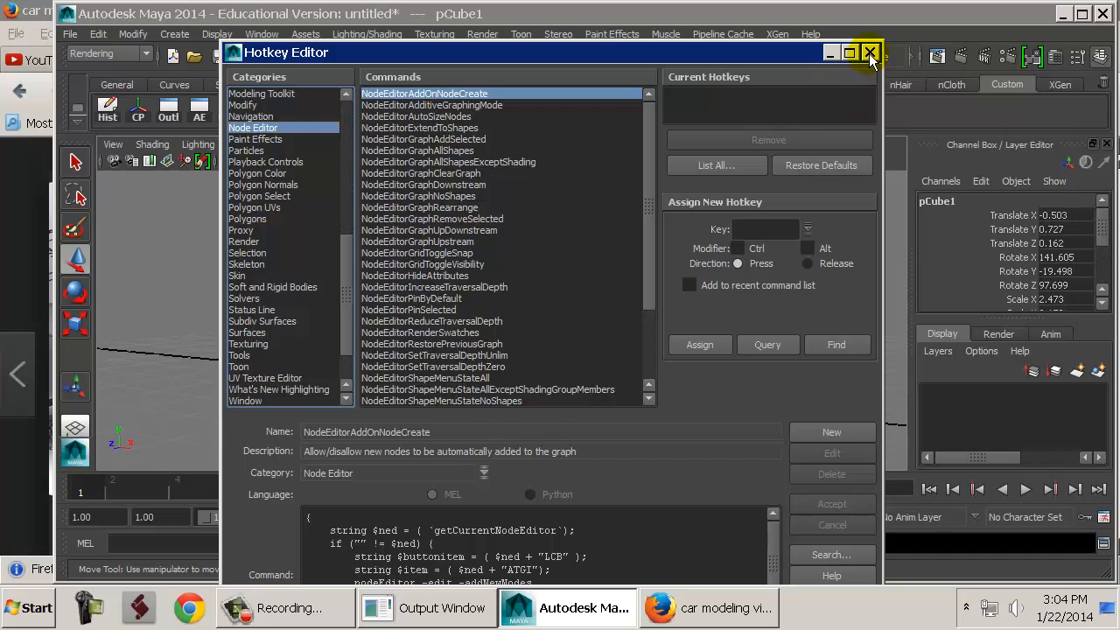
# Review the complete hotkey list by Ctrl, Alt and all keys, and close the list and the Hotkey Editor.
pyautogui.click(763, 164)
pyautogui.moveTo(621, 208); pyautogui.dragTo(281, 44)
pyautogui.moveTo(680, 165); pyautogui.dragTo(693, 448)
pyautogui.click(242, 121)
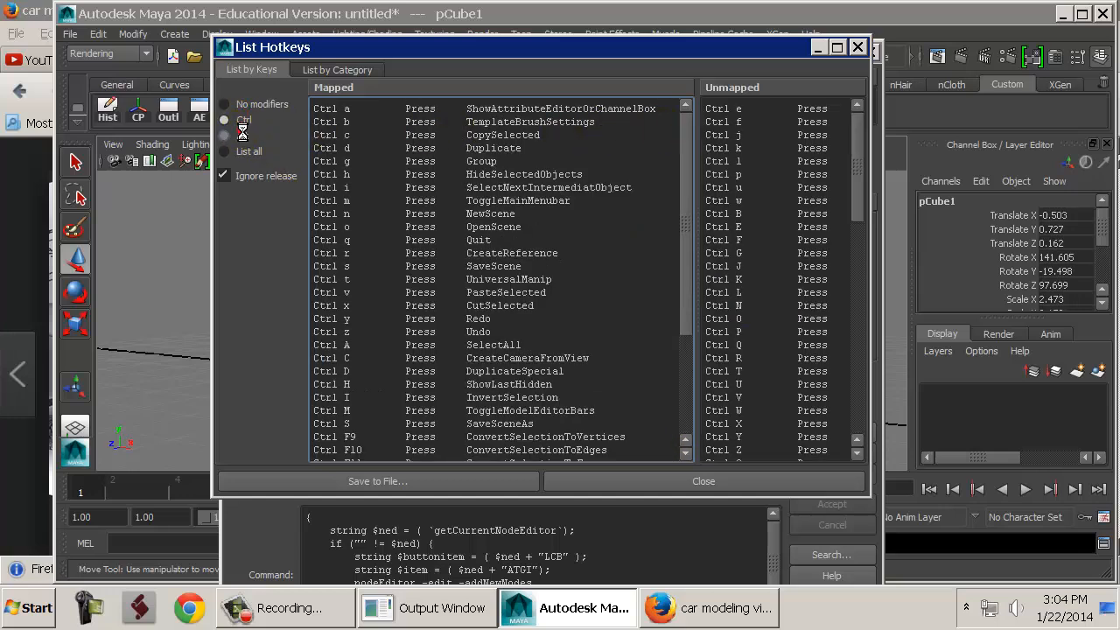
pyautogui.click(238, 136)
pyautogui.click(249, 153)
pyautogui.moveTo(692, 130); pyautogui.dragTo(689, 437)
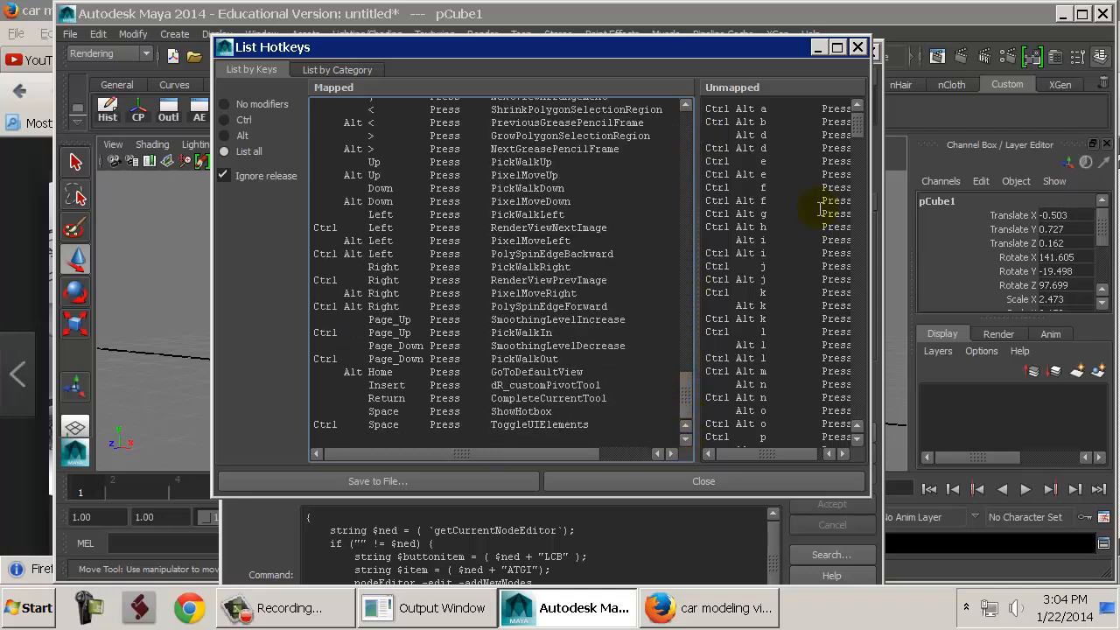
pyautogui.click(857, 46)
pyautogui.click(869, 52)
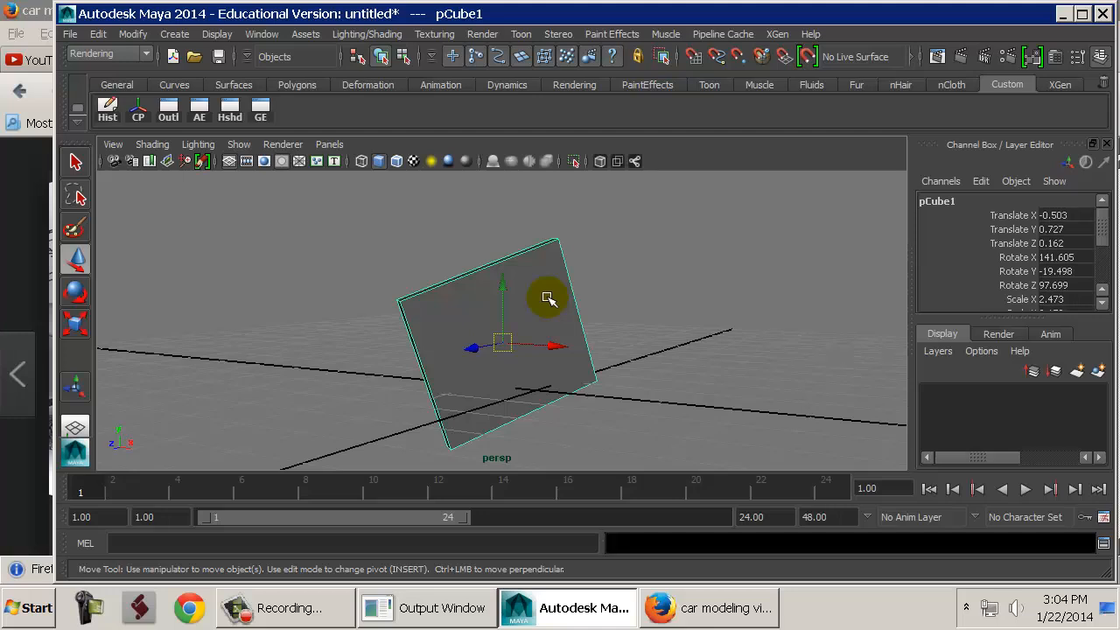
# Shrink the cube's move manipulator by four increments.
pyautogui.keyDown('alt'); pyautogui.moveTo(547, 302); pyautogui.dragTo(538, 309); pyautogui.keyUp('alt')
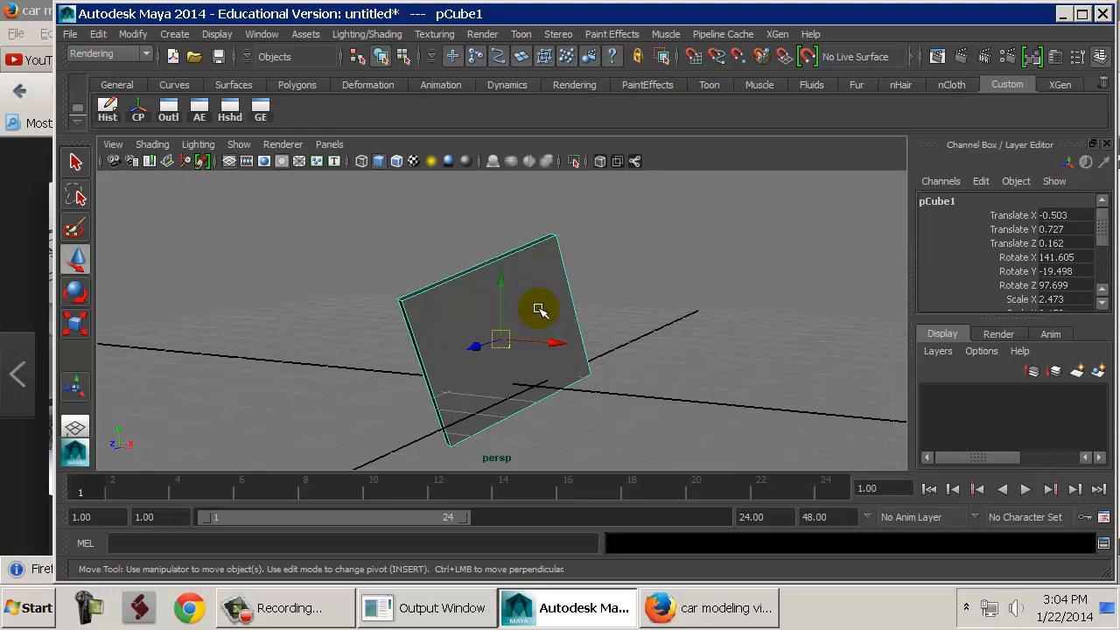
pyautogui.press('-')
pyautogui.press('-')
pyautogui.press('-')
pyautogui.press('-')
pyautogui.press('Delete')
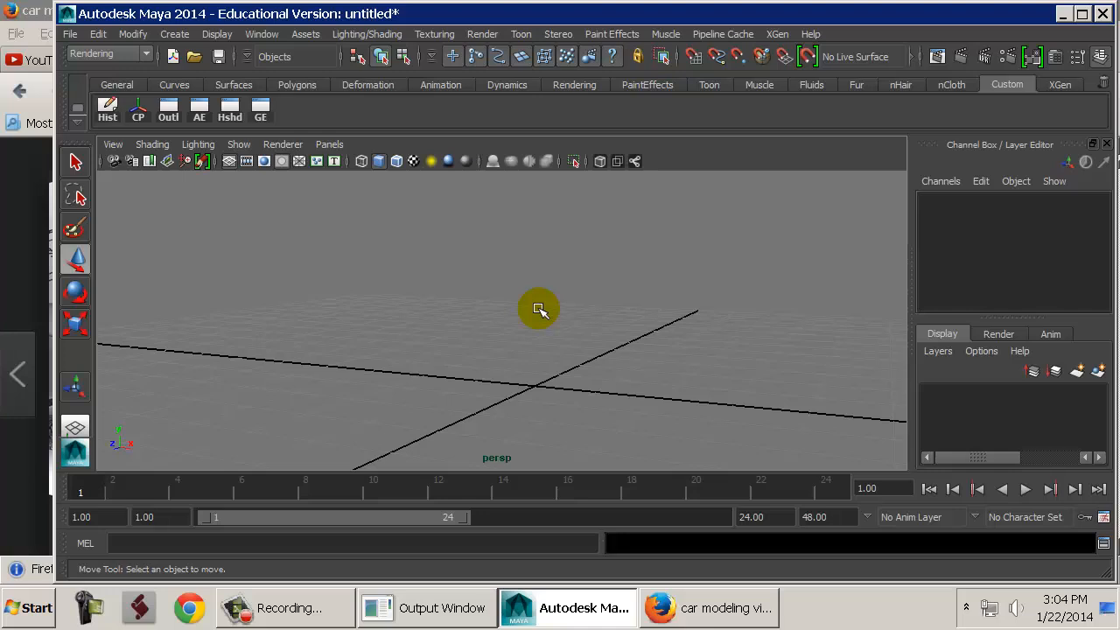
pyautogui.hotkey('ctrl', 'z')
pyautogui.hotkey('ctrl', 'z')
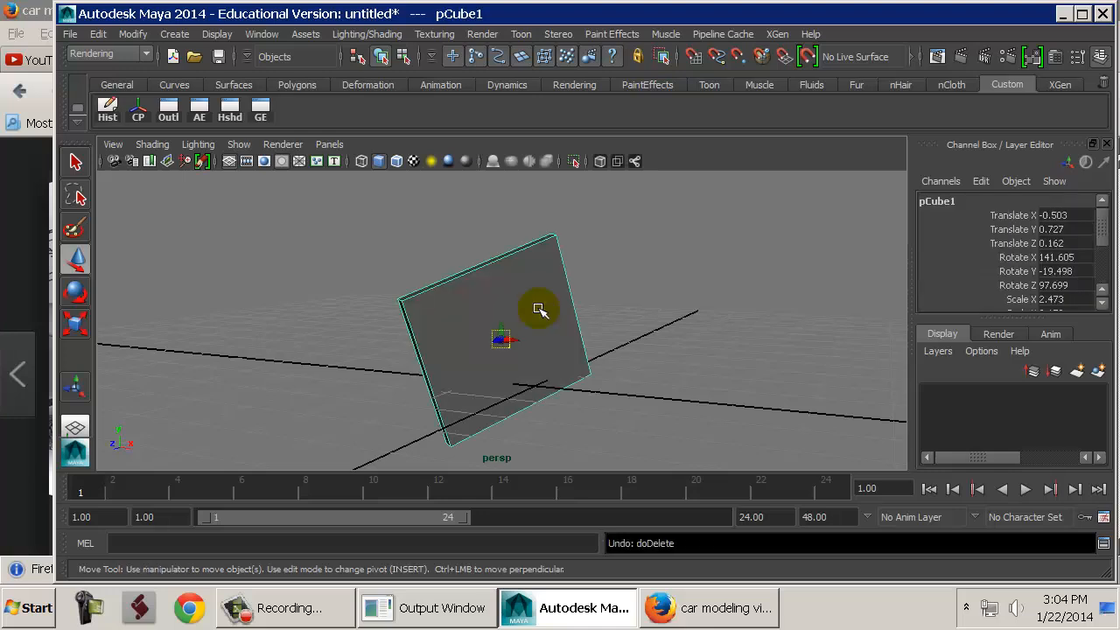
# Enlarge the cube's move manipulator by five increments.
pyautogui.press('=')
pyautogui.press('=')
pyautogui.press('=')
pyautogui.press('=')
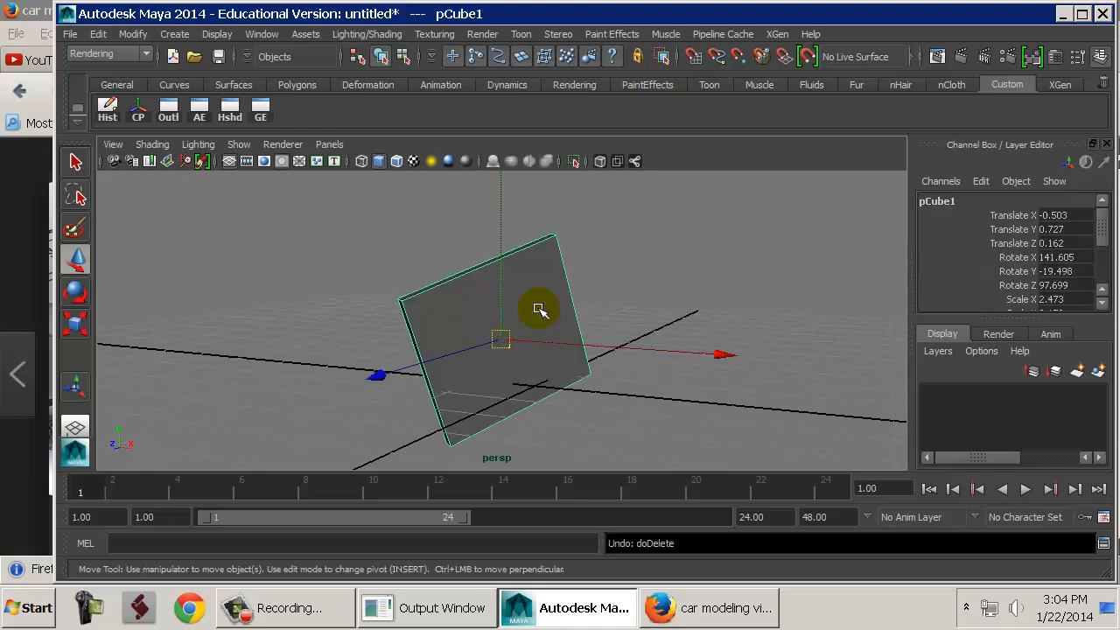
pyautogui.press('=')
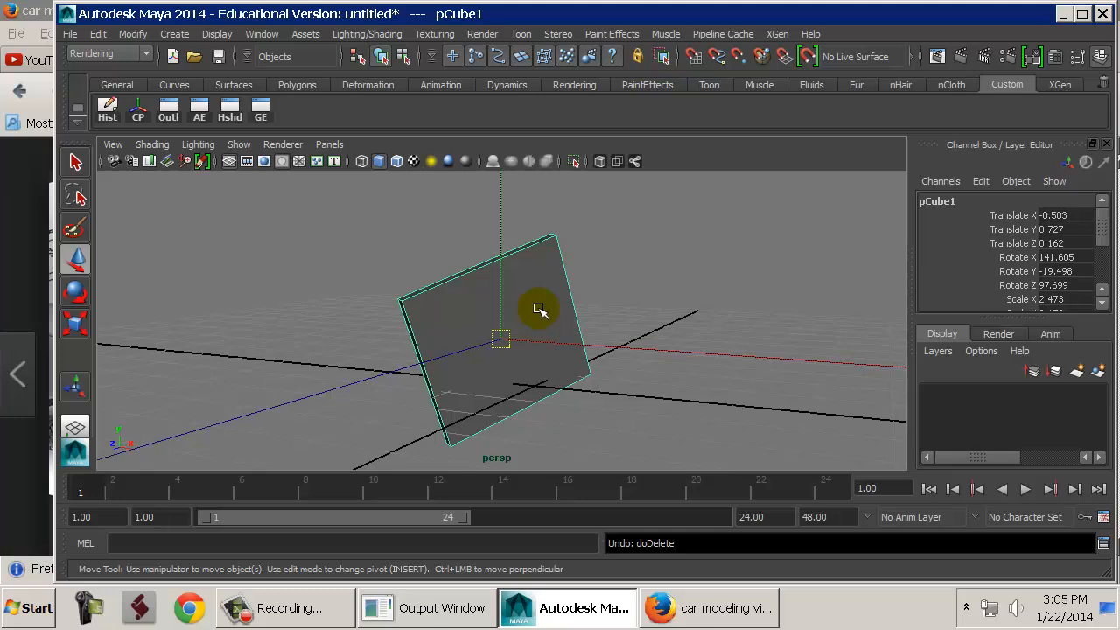
# Reduce the move manipulator in increments, enlarging it once in between, until it is much smaller than the cube.
pyautogui.press('-')
pyautogui.press('-')
pyautogui.press('-')
pyautogui.press('-')
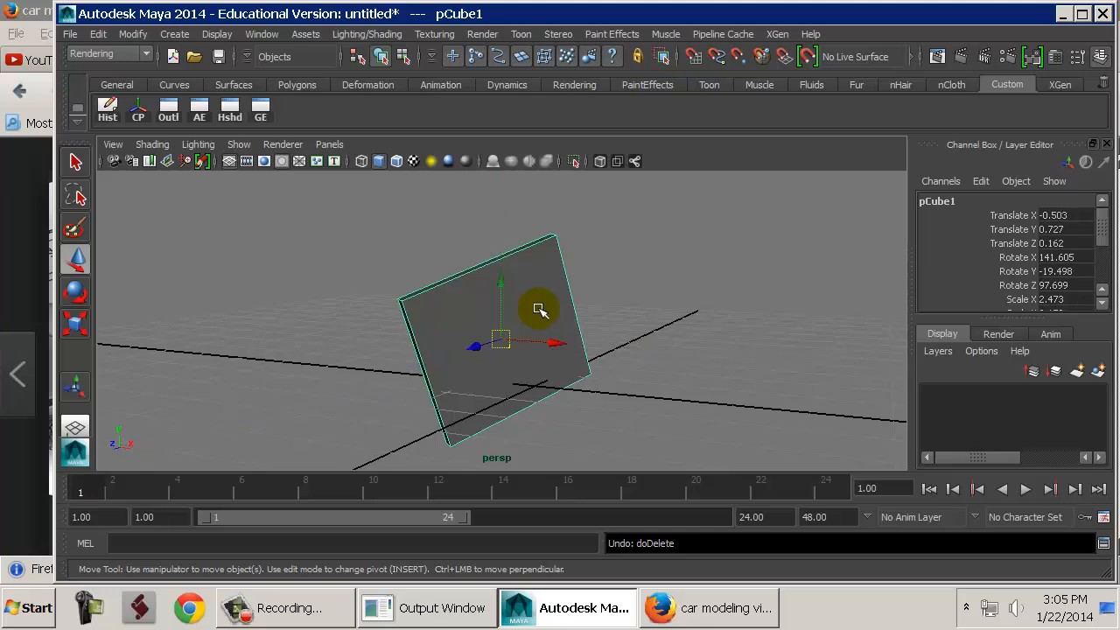
pyautogui.press('=')
pyautogui.press('-')
pyautogui.press('-')
pyautogui.press('-')
pyautogui.press('-')
# Move the cube with the reduced manipulator to about Z 0.177 in a close-up view.
pyautogui.keyDown('alt'); pyautogui.moveTo(518, 334); pyautogui.dragTo(425, 362); pyautogui.keyUp('alt')
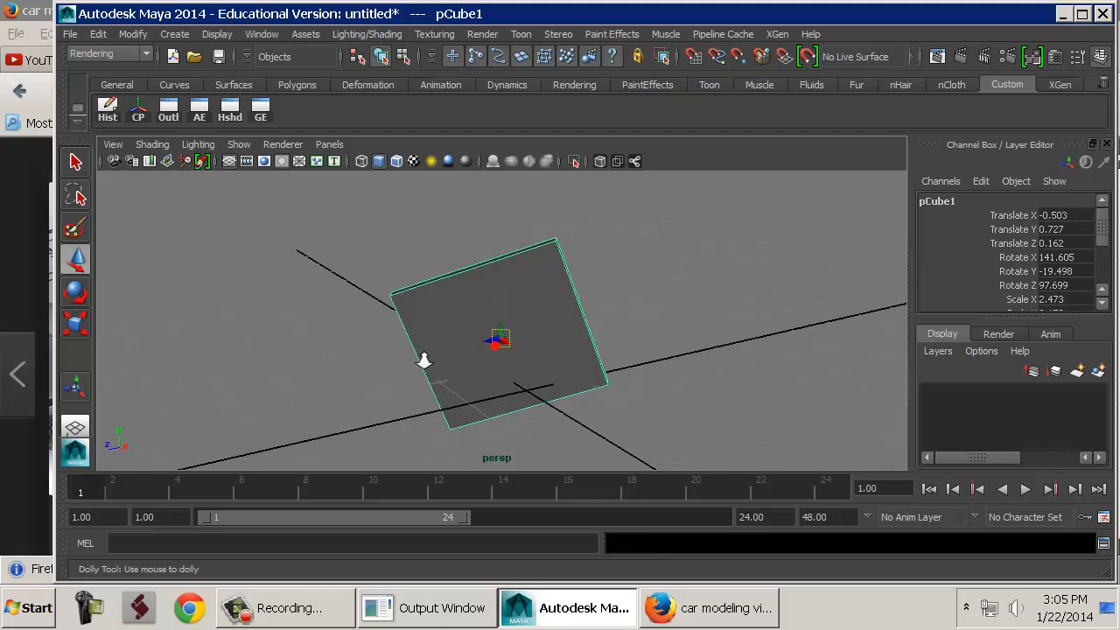
pyautogui.keyDown('alt'); pyautogui.moveTo(425, 362); pyautogui.dragTo(512, 357, button='right'); pyautogui.keyUp('alt')
pyautogui.moveTo(493, 375); pyautogui.dragTo(544, 378)
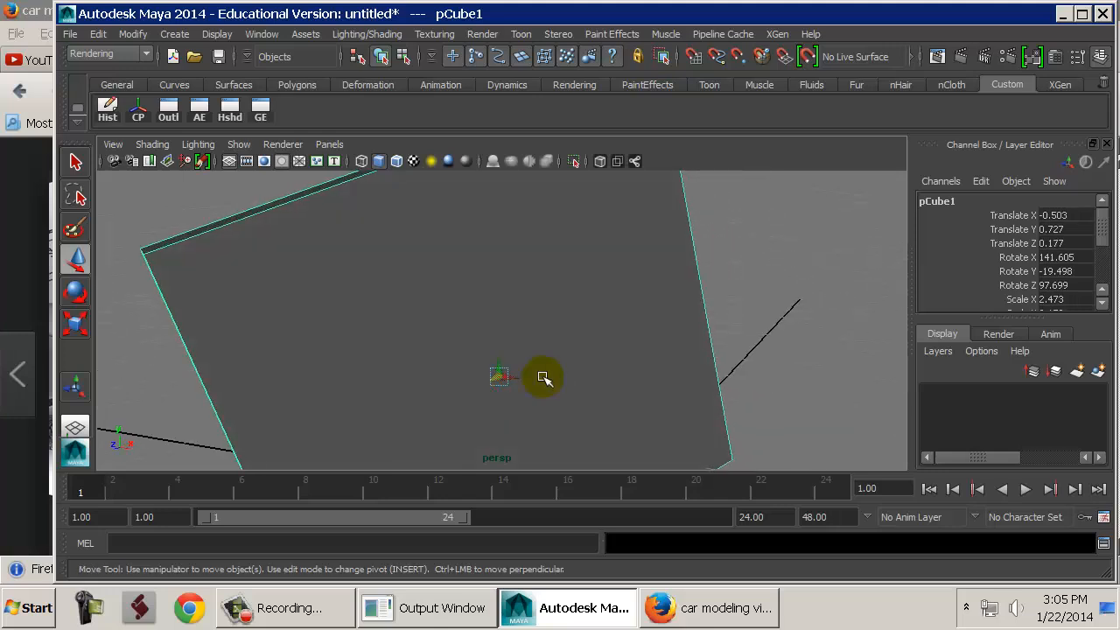
# Enlarge the cube's move manipulator by four increments, then reduce it once for a more distant view.
pyautogui.press('+')
pyautogui.press('+')
pyautogui.press('+')
pyautogui.press('+')
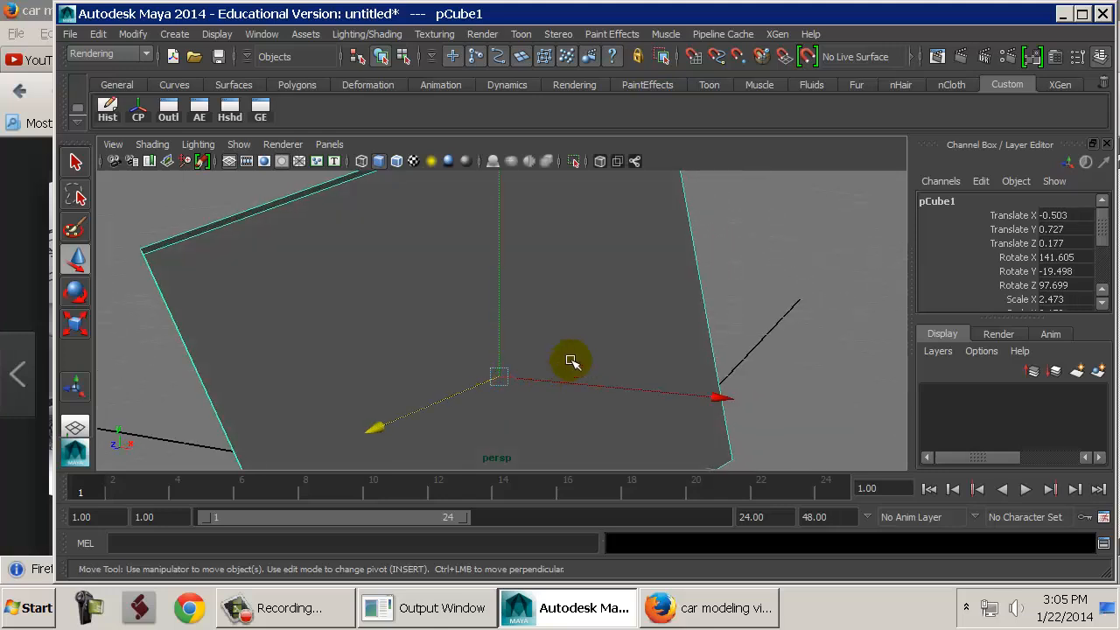
pyautogui.keyDown('alt'); pyautogui.moveTo(690, 355); pyautogui.dragTo(392, 346, button='right'); pyautogui.keyUp('alt')
pyautogui.press('-')
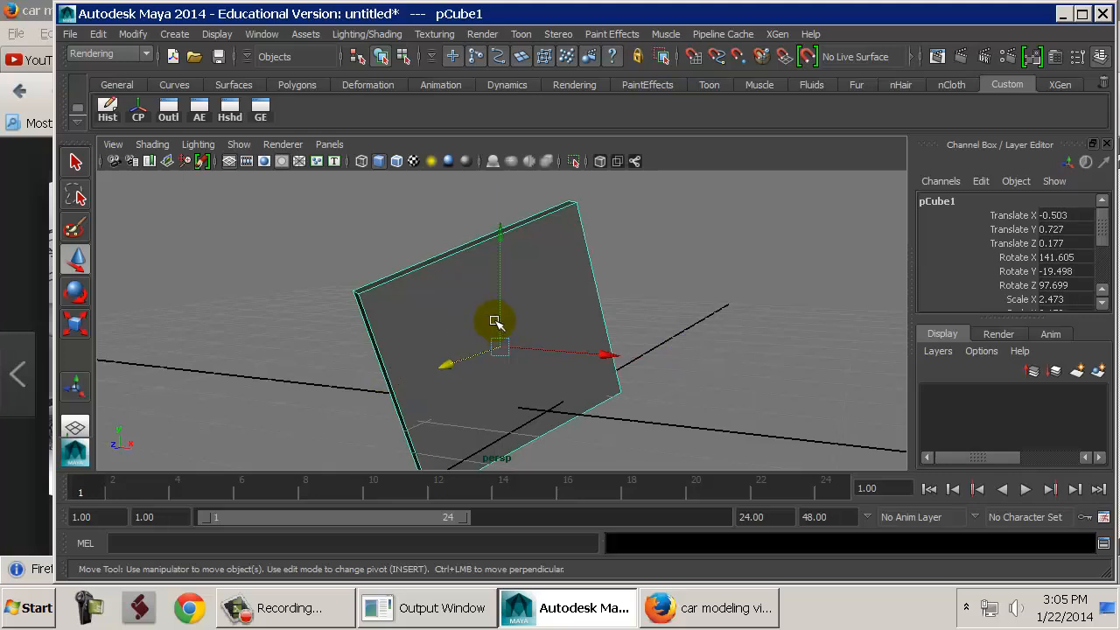
pyautogui.keyDown('alt'); pyautogui.moveTo(493, 313); pyautogui.dragTo(489, 321, button='middle'); pyautogui.keyUp('alt')
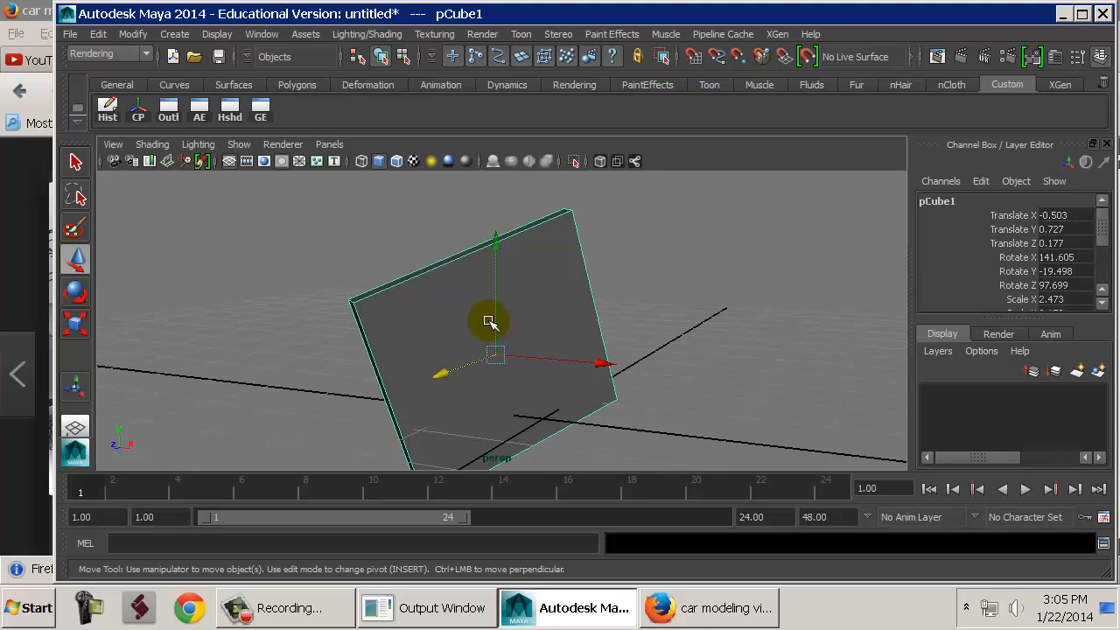
pyautogui.keyDown('alt'); pyautogui.moveTo(719, 293); pyautogui.dragTo(450, 289, button='right'); pyautogui.keyUp('alt')
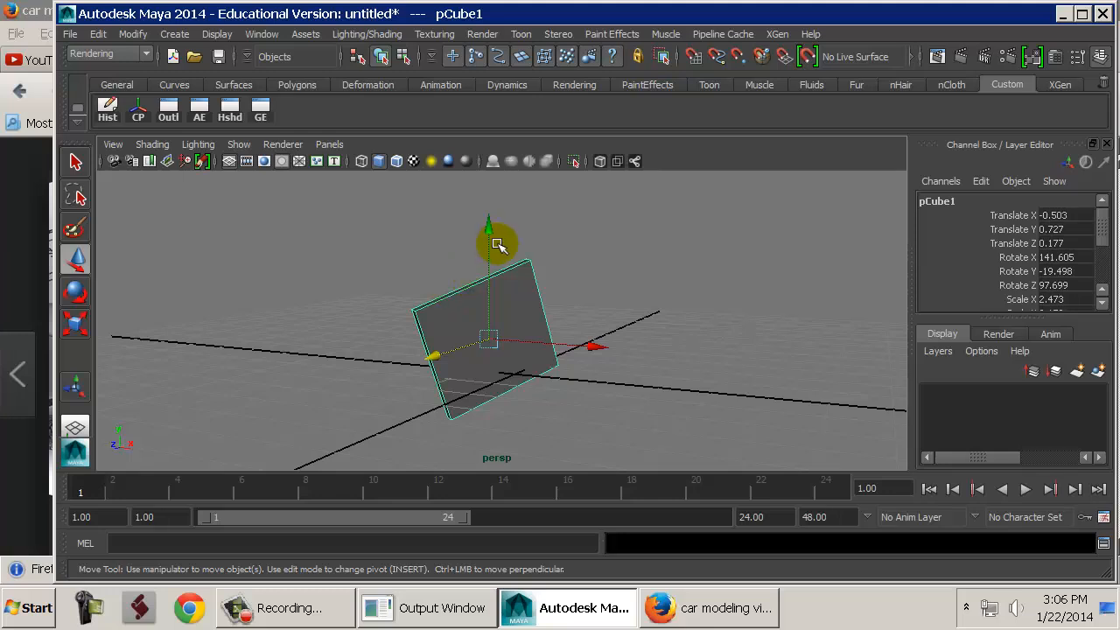
# Delete the cube and create a polygon sphere at the origin.
pyautogui.press('Delete')
pyautogui.click(177, 37)
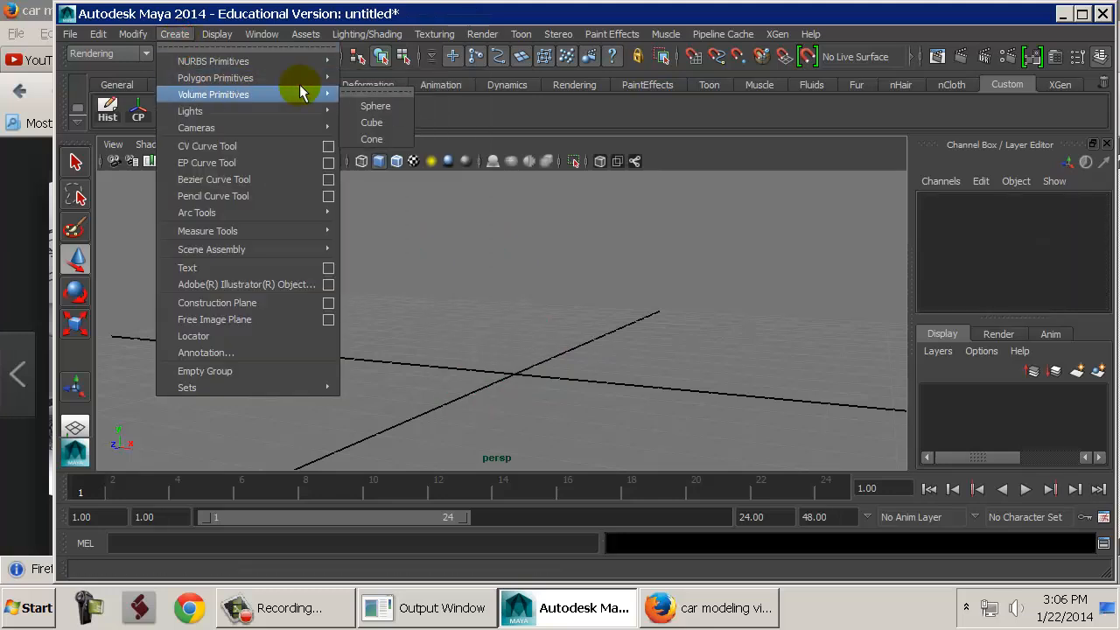
pyautogui.moveTo(295, 82)
pyautogui.click(376, 104)
pyautogui.keyDown('alt'); pyautogui.moveTo(599, 258); pyautogui.dragTo(669, 249); pyautogui.keyUp('alt')
pyautogui.keyDown('alt'); pyautogui.moveTo(669, 249); pyautogui.dragTo(505, 251, button='right'); pyautogui.keyUp('alt')
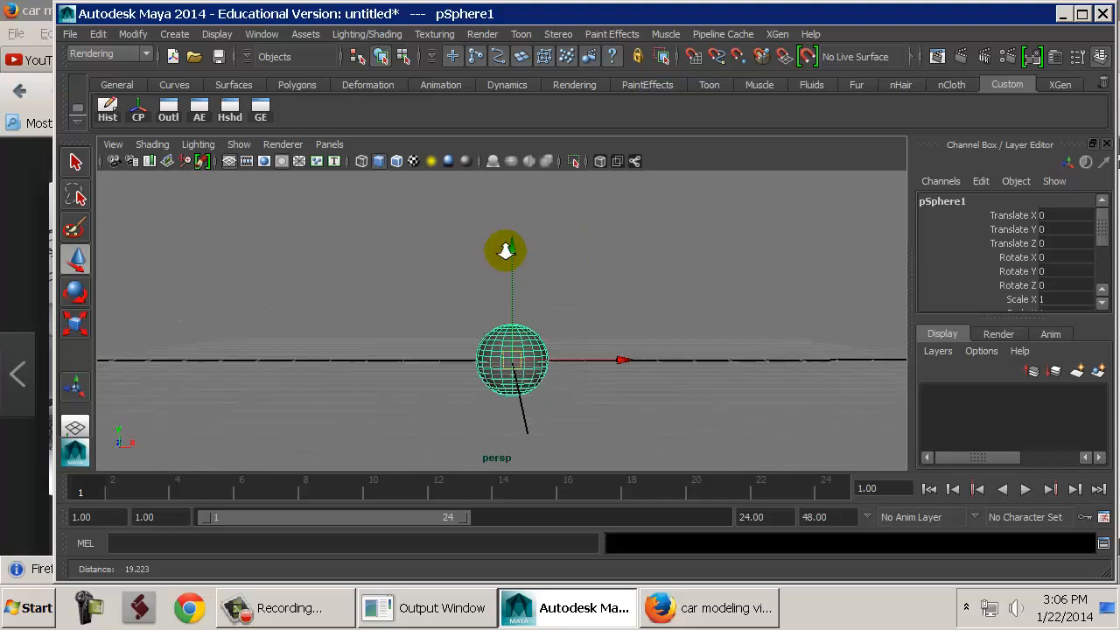
pyautogui.keyDown('alt'); pyautogui.moveTo(632, 280); pyautogui.dragTo(583, 288); pyautogui.keyUp('alt')
pyautogui.keyDown('alt'); pyautogui.moveTo(583, 287); pyautogui.dragTo(549, 285, button='right'); pyautogui.keyUp('alt')
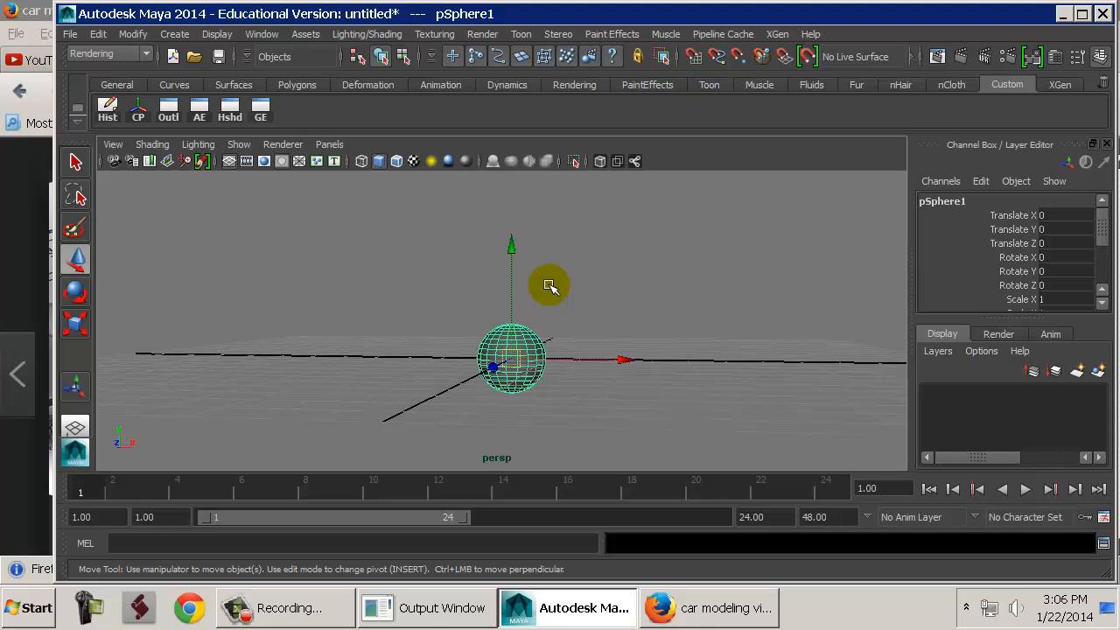
# Try moving the sphere freely and rotating it about 25.9 degrees around Z, undoing each transform.
pyautogui.moveTo(513, 359); pyautogui.dragTo(744, 308)
pyautogui.hotkey('ctrl', 'z')
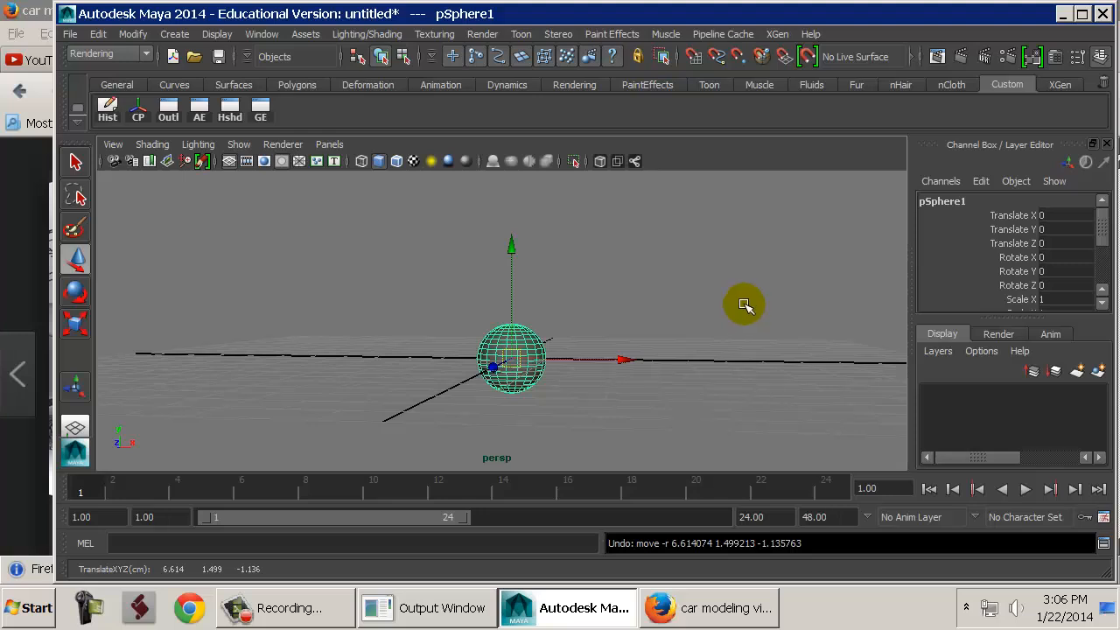
pyautogui.press('e')
pyautogui.moveTo(629, 250); pyautogui.dragTo(585, 175)
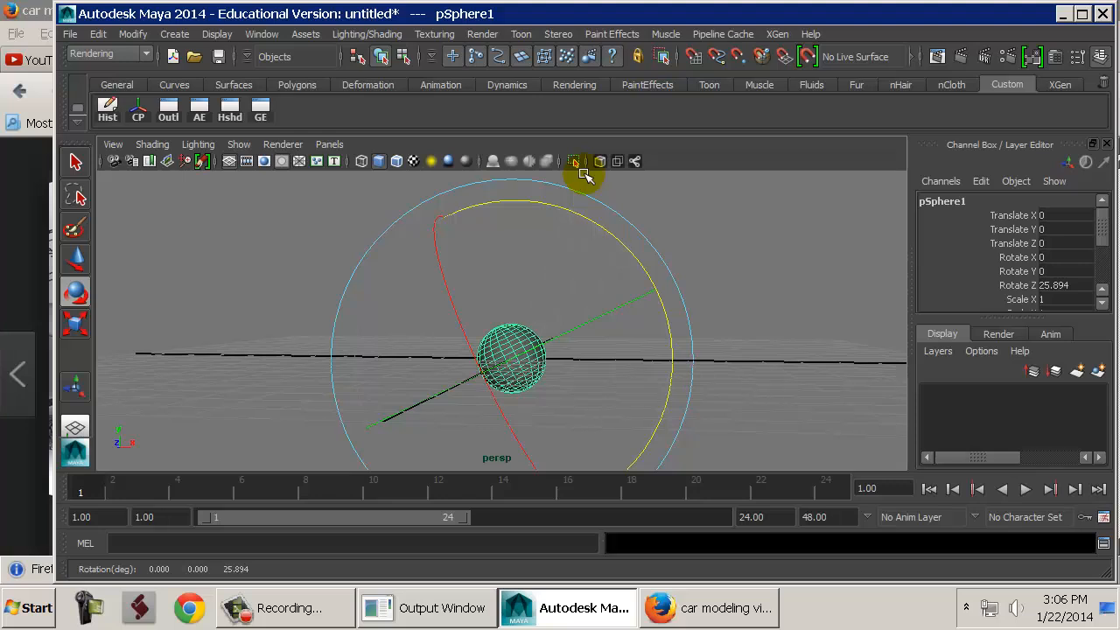
pyautogui.hotkey('ctrl', 'z')
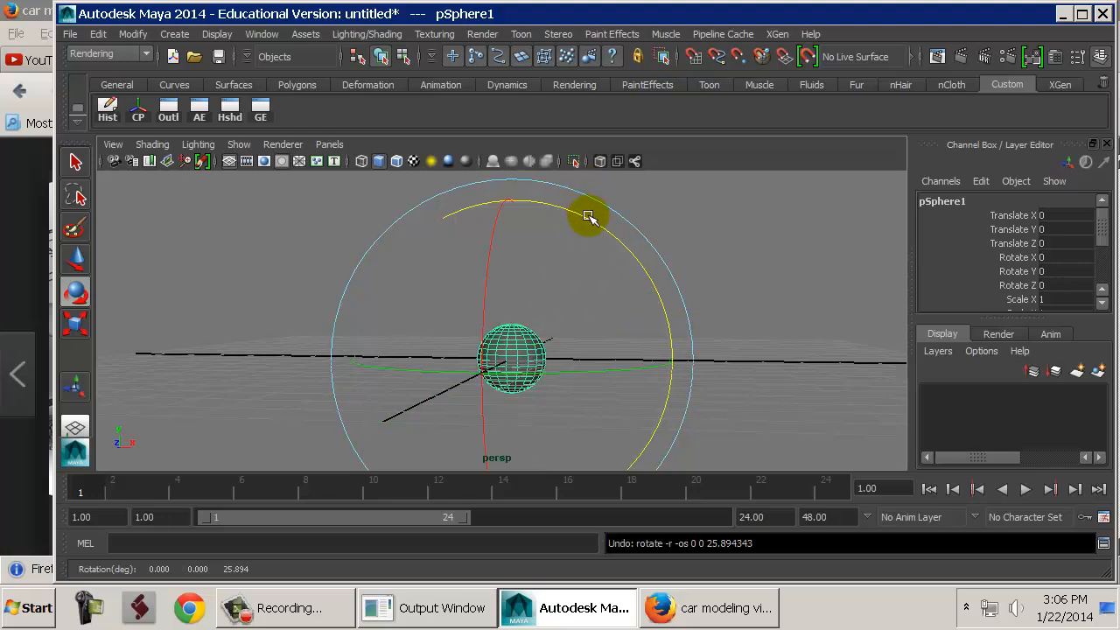
# Move the sphere's pivot point straight up along Y, well above the sphere, and leave pivot editing.
pyautogui.press('Insert')
pyautogui.press('Insert')
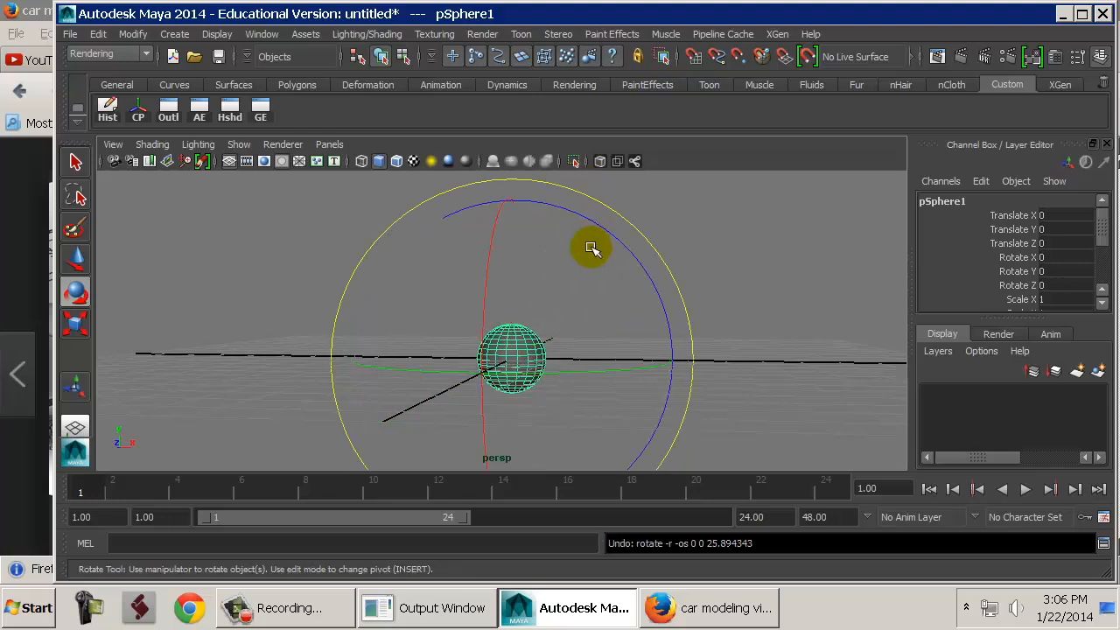
pyautogui.press('Insert')
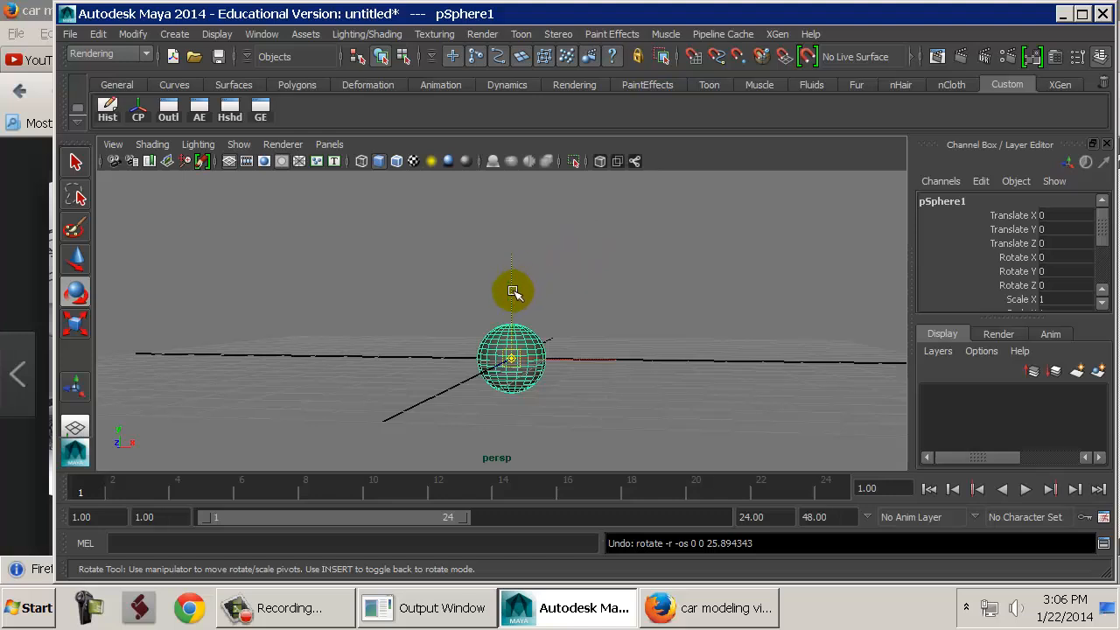
pyautogui.moveTo(513, 290); pyautogui.dragTo(481, 84)
pyautogui.keyDown('alt'); pyautogui.moveTo(553, 239); pyautogui.dragTo(541, 348, button='middle'); pyautogui.keyUp('alt')
pyautogui.keyDown('alt'); pyautogui.moveTo(542, 350); pyautogui.dragTo(471, 300, button='right'); pyautogui.keyUp('alt')
pyautogui.press('Insert')
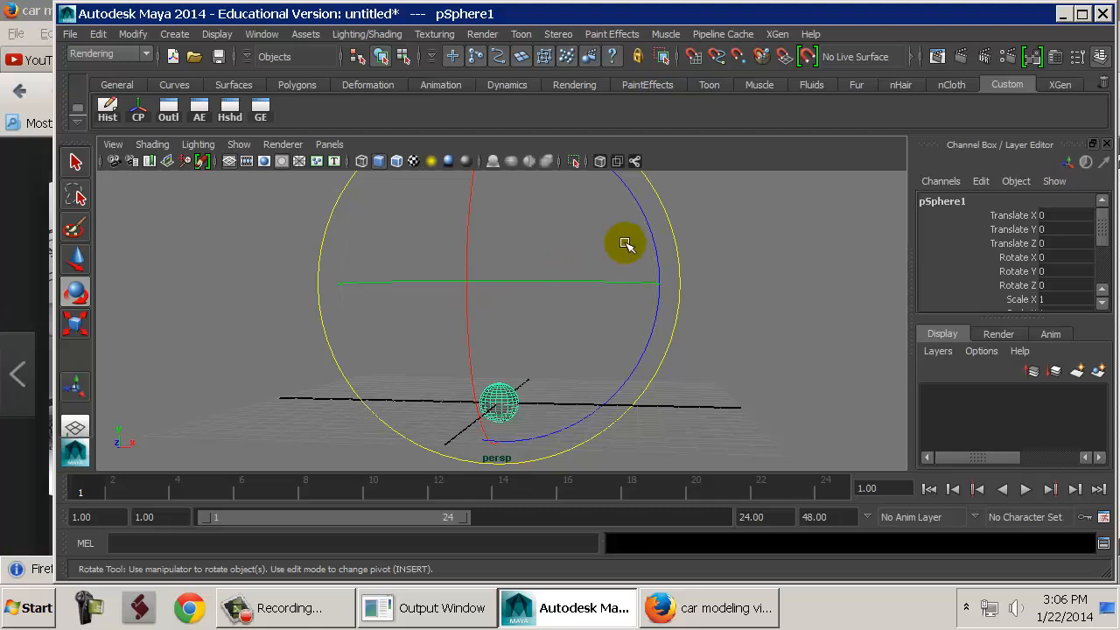
# Swing the sphere around its raised pivot, undo that rotation, and rotate it about 31.5 degrees in Z with a smaller manipulator.
pyautogui.moveTo(643, 218); pyautogui.dragTo(500, 342)
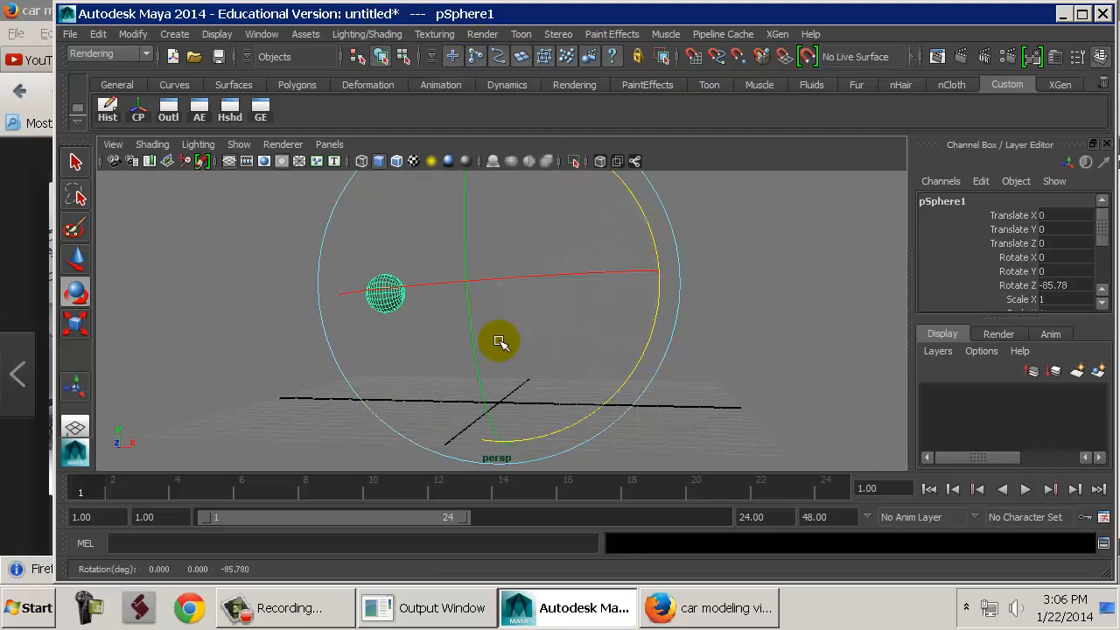
pyautogui.hotkey('ctrl', 'z')
pyautogui.press('-')
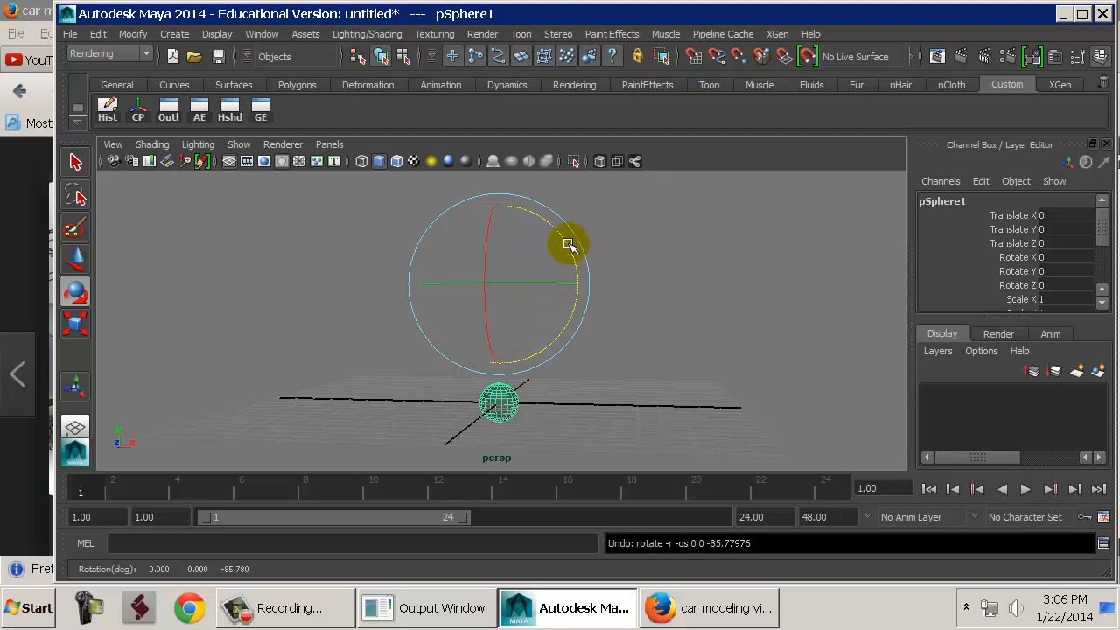
pyautogui.moveTo(569, 245); pyautogui.dragTo(539, 207)
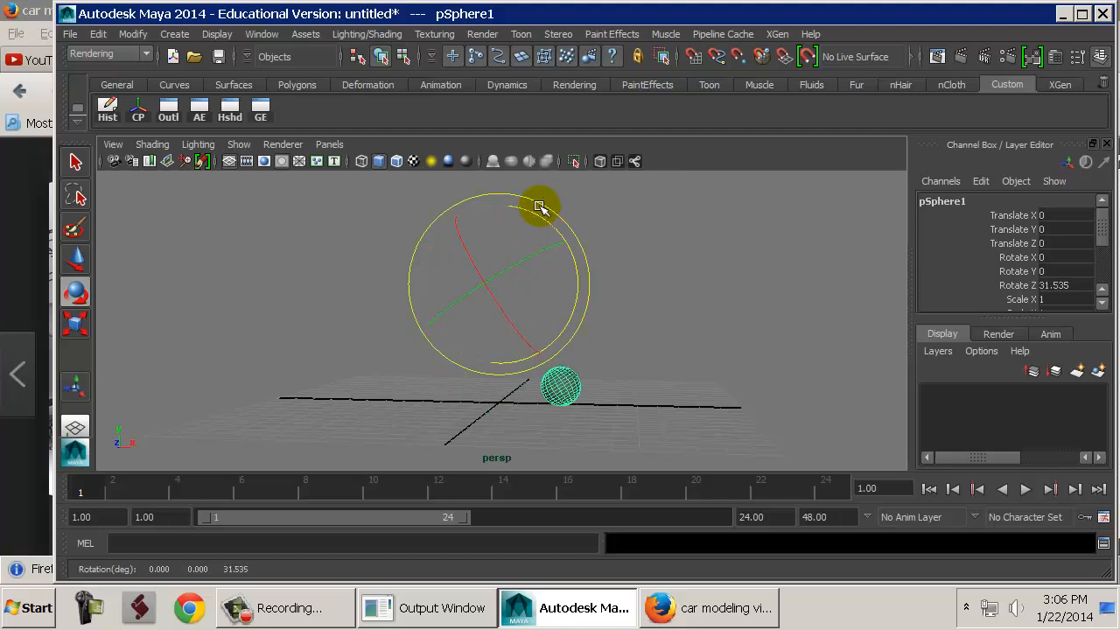
# Delete the sphere and create a polygon cube at the origin.
pyautogui.press('Delete')
pyautogui.click(174, 33)
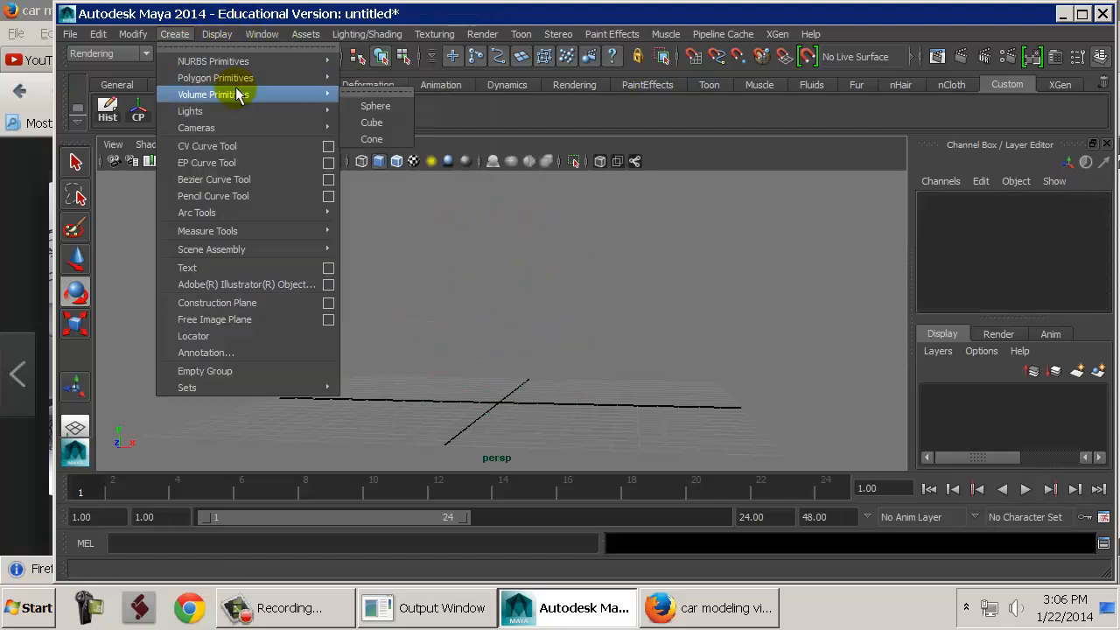
pyautogui.moveTo(292, 79)
pyautogui.click(388, 105)
pyautogui.keyDown('alt'); pyautogui.moveTo(545, 243); pyautogui.dragTo(531, 357); pyautogui.keyUp('alt')
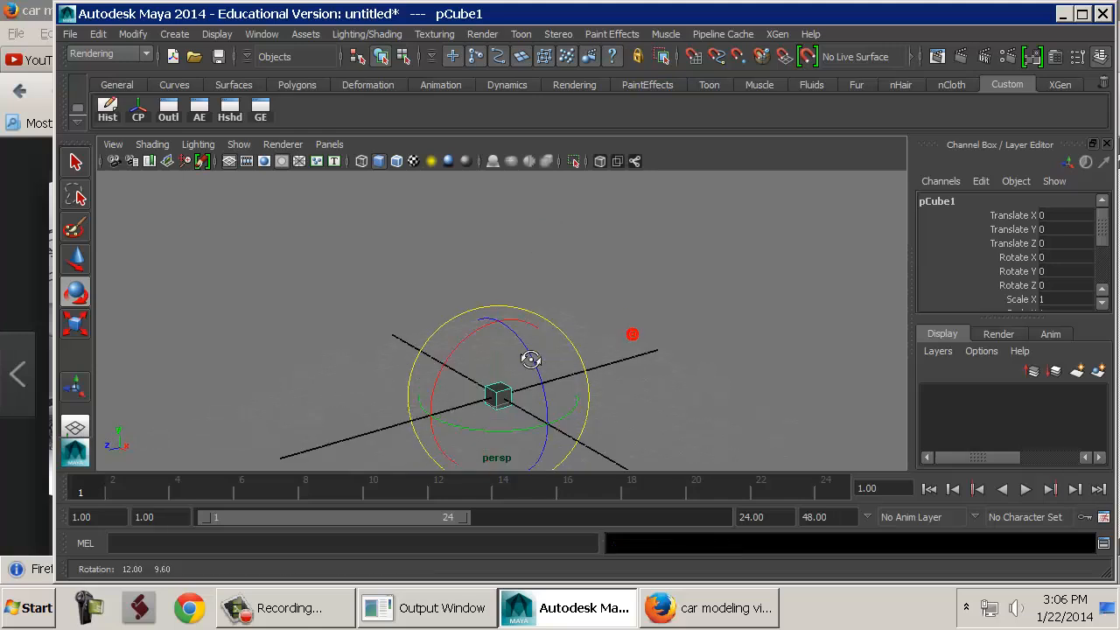
pyautogui.keyDown('alt'); pyautogui.moveTo(531, 357); pyautogui.dragTo(822, 344, button='right'); pyautogui.keyUp('alt')
pyautogui.keyDown('alt'); pyautogui.moveTo(607, 345); pyautogui.dragTo(717, 302); pyautogui.keyUp('alt')
pyautogui.keyDown('alt'); pyautogui.moveTo(727, 306); pyautogui.dragTo(262, 287, button='right'); pyautogui.keyUp('alt')
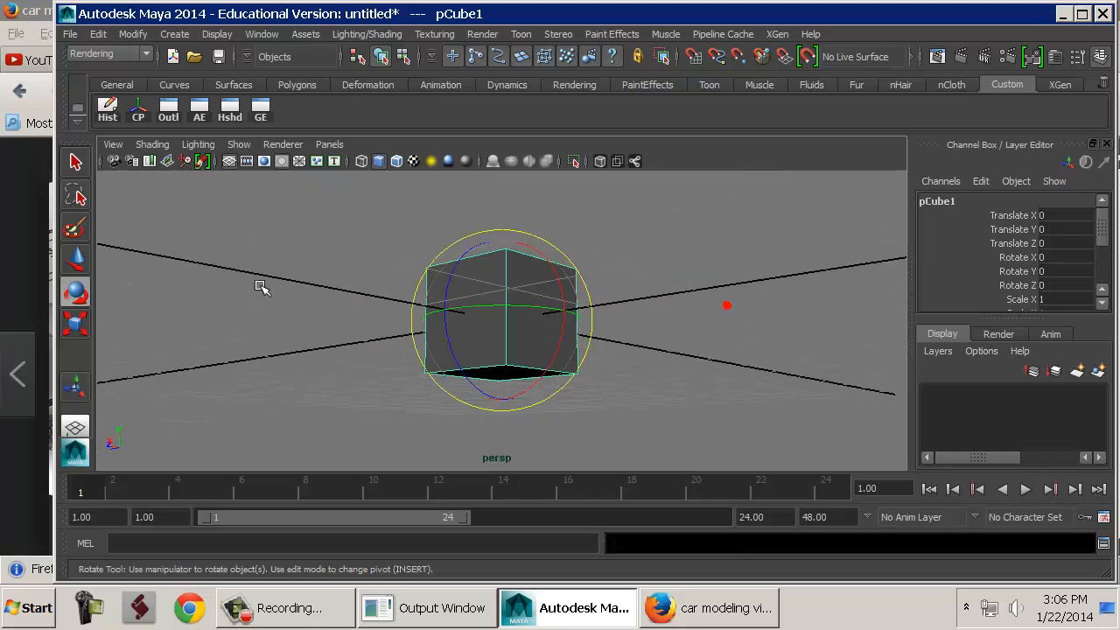
# Snap the cube's pivot to the vertex at one of its bottom corners.
pyautogui.press('w')
pyautogui.keyDown('alt'); pyautogui.moveTo(523, 265); pyautogui.dragTo(525, 274); pyautogui.keyUp('alt')
pyautogui.press('Insert')
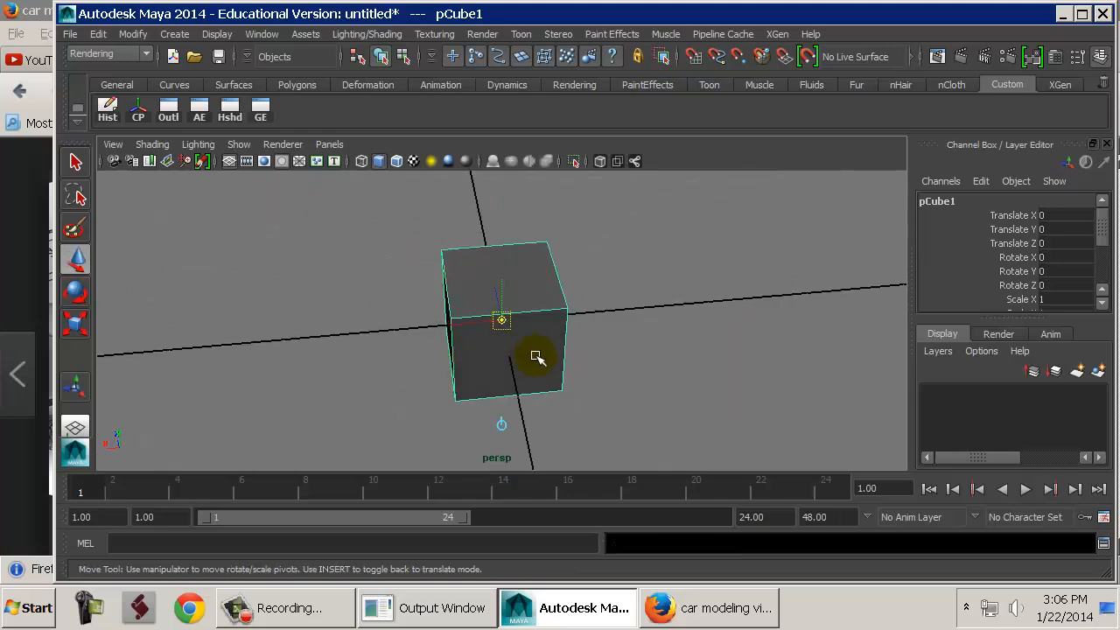
pyautogui.press('v')
pyautogui.moveTo(547, 367); pyautogui.dragTo(558, 380, button='middle')
pyautogui.press('Insert')
# Move the cube with grid snapping by its corner pivot to X -11.5, Y 0.5, Z -11.5.
pyautogui.press('x')
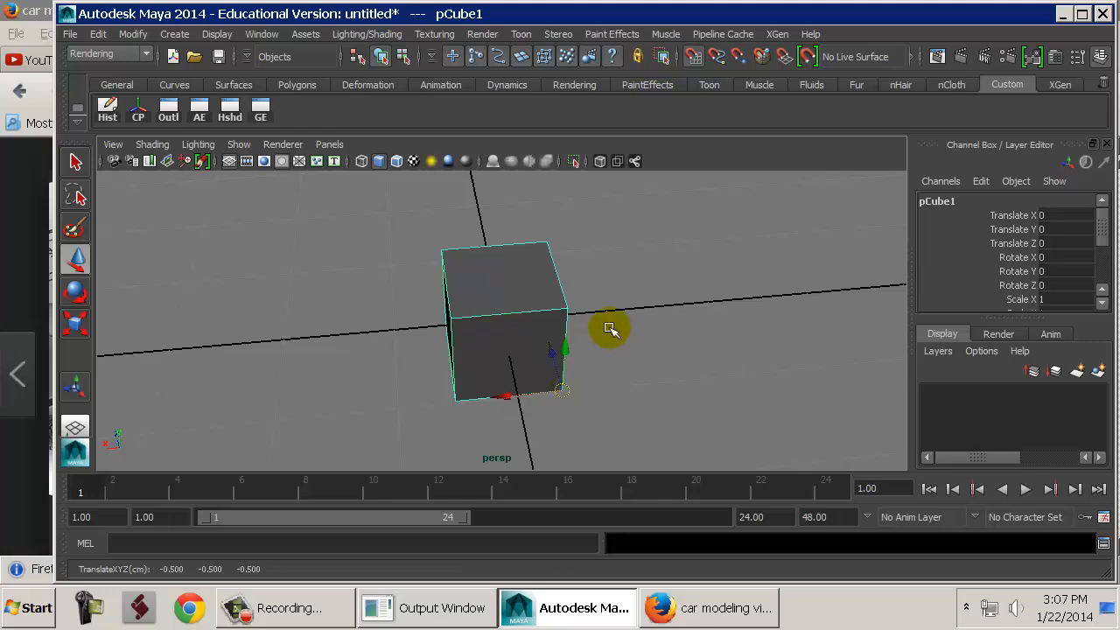
pyautogui.moveTo(610, 328); pyautogui.dragTo(633, 321, button='middle')
pyautogui.keyDown('alt'); pyautogui.moveTo(637, 323); pyautogui.dragTo(849, 333); pyautogui.keyUp('alt')
pyautogui.keyDown('alt'); pyautogui.moveTo(849, 333); pyautogui.dragTo(609, 315, button='right'); pyautogui.keyUp('alt')
pyautogui.keyDown('alt'); pyautogui.moveTo(609, 315); pyautogui.dragTo(639, 297); pyautogui.keyUp('alt')
pyautogui.press('x')
pyautogui.moveTo(733, 276); pyautogui.dragTo(948, 253, button='middle')
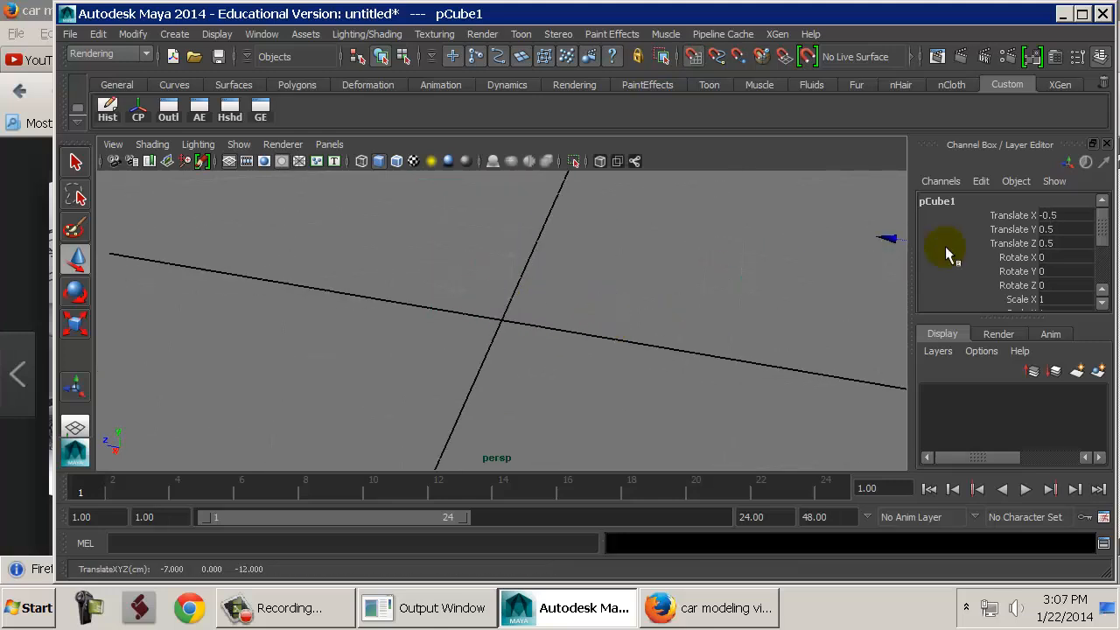
pyautogui.keyDown('alt'); pyautogui.moveTo(815, 272); pyautogui.dragTo(415, 293, button='middle'); pyautogui.keyUp('alt')
pyautogui.keyDown('alt'); pyautogui.moveTo(640, 289); pyautogui.dragTo(501, 287); pyautogui.keyUp('alt')
pyautogui.press('x')
pyautogui.moveTo(790, 307); pyautogui.dragTo(830, 309, button='middle')
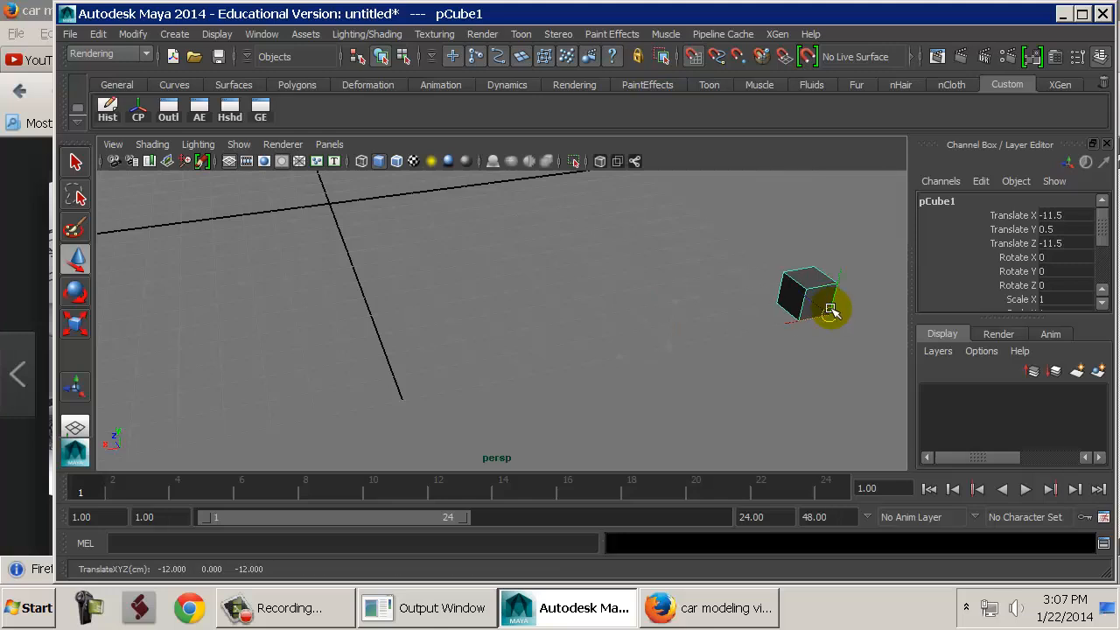
# Scale the cube from its corner pivot to about 5.052 in X and 7.89 in Z, and make it several times taller in Y.
pyautogui.press('r')
pyautogui.moveTo(744, 338); pyautogui.dragTo(455, 342)
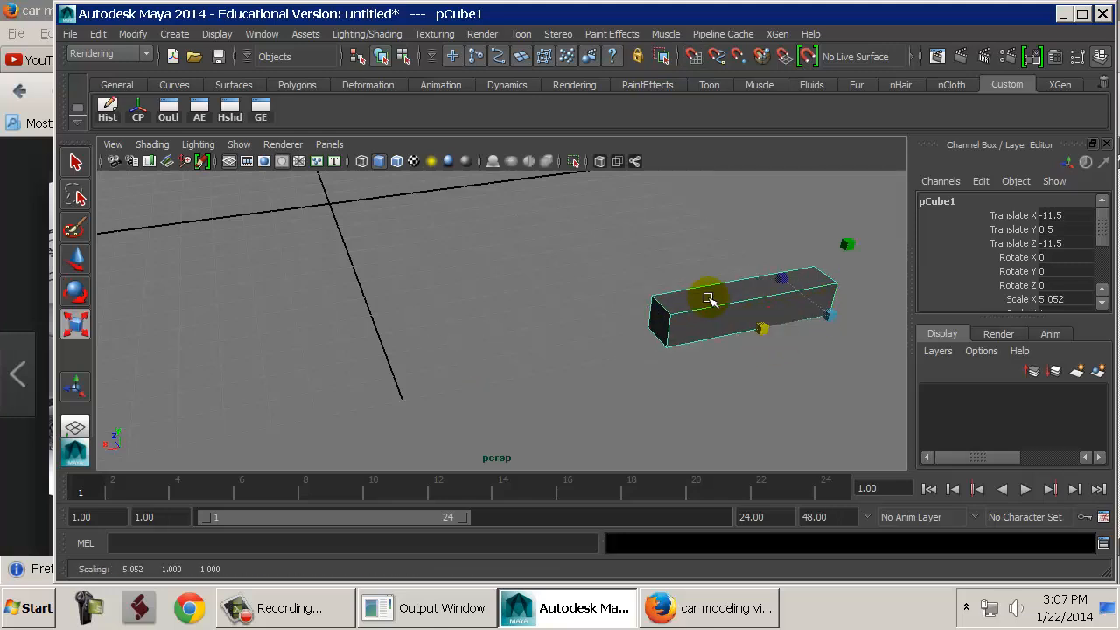
pyautogui.moveTo(781, 280); pyautogui.dragTo(523, 160)
pyautogui.keyDown('alt'); pyautogui.moveTo(770, 321); pyautogui.dragTo(613, 303); pyautogui.keyUp('alt')
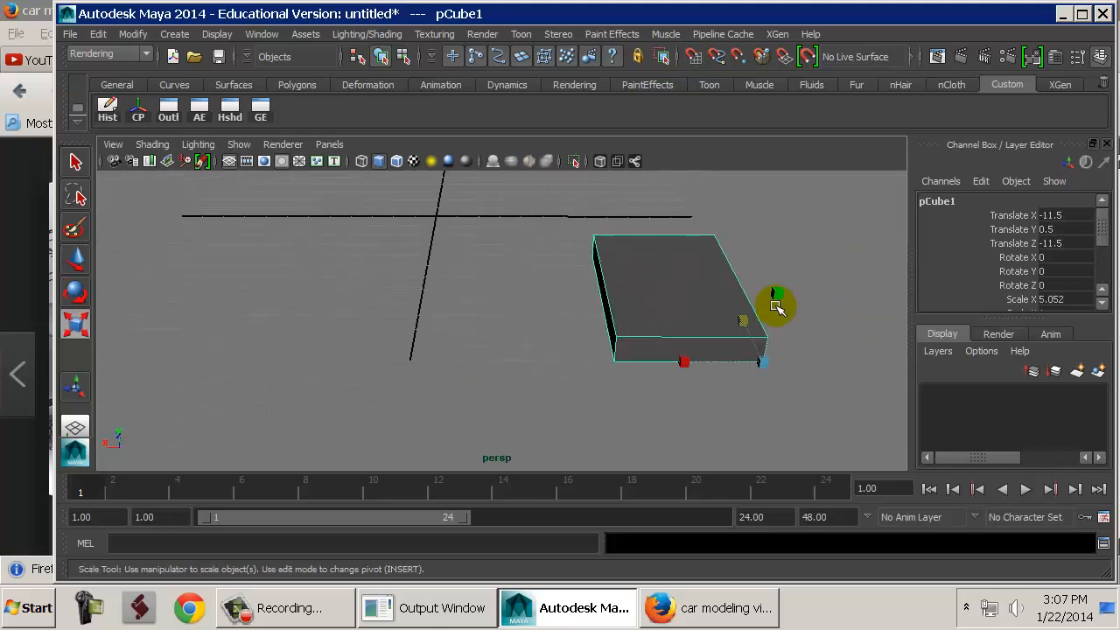
pyautogui.moveTo(778, 300); pyautogui.dragTo(784, 123)
pyautogui.hotkey('ctrl', 'z')
pyautogui.moveTo(779, 290); pyautogui.dragTo(847, 85)
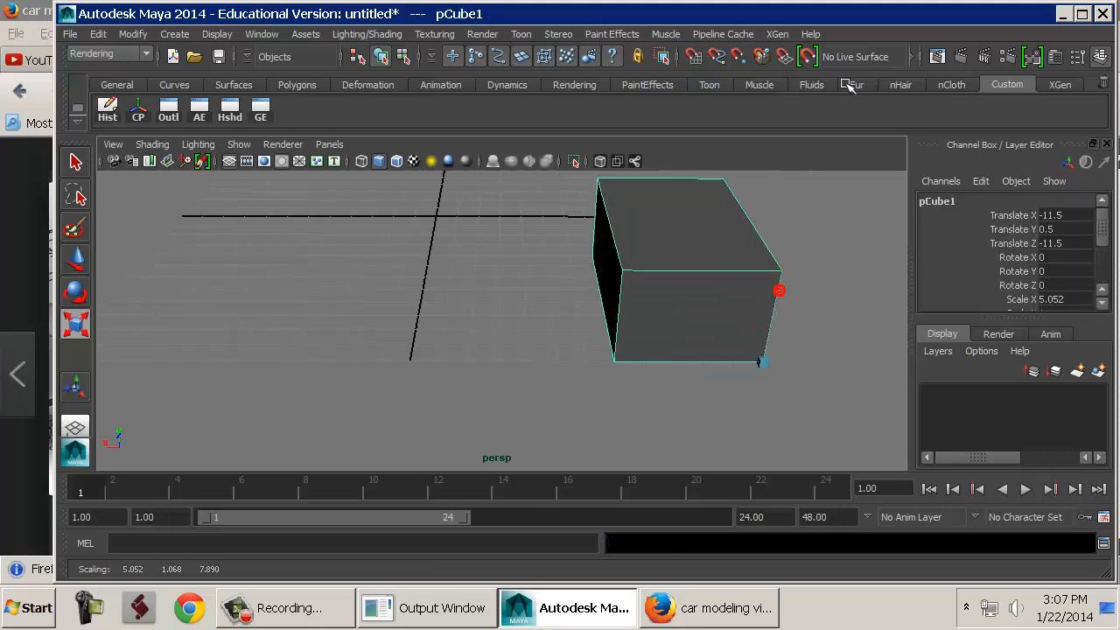
pyautogui.keyDown('alt'); pyautogui.moveTo(552, 270); pyautogui.dragTo(731, 267); pyautogui.keyUp('alt')
pyautogui.keyDown('alt'); pyautogui.moveTo(689, 283); pyautogui.dragTo(393, 300, button='right'); pyautogui.keyUp('alt')
pyautogui.keyDown('alt'); pyautogui.moveTo(393, 300); pyautogui.dragTo(569, 295); pyautogui.keyUp('alt')
pyautogui.keyDown('alt'); pyautogui.moveTo(469, 302); pyautogui.dragTo(665, 285, button='middle'); pyautogui.keyUp('alt')
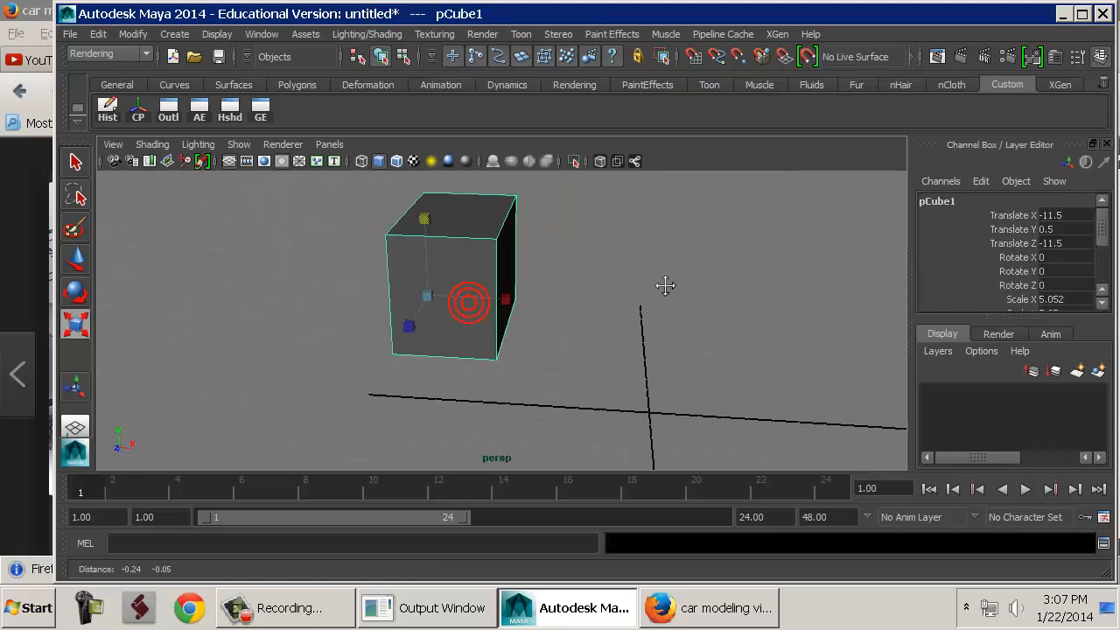
pyautogui.keyDown('alt'); pyautogui.moveTo(665, 285); pyautogui.dragTo(694, 280); pyautogui.keyUp('alt')
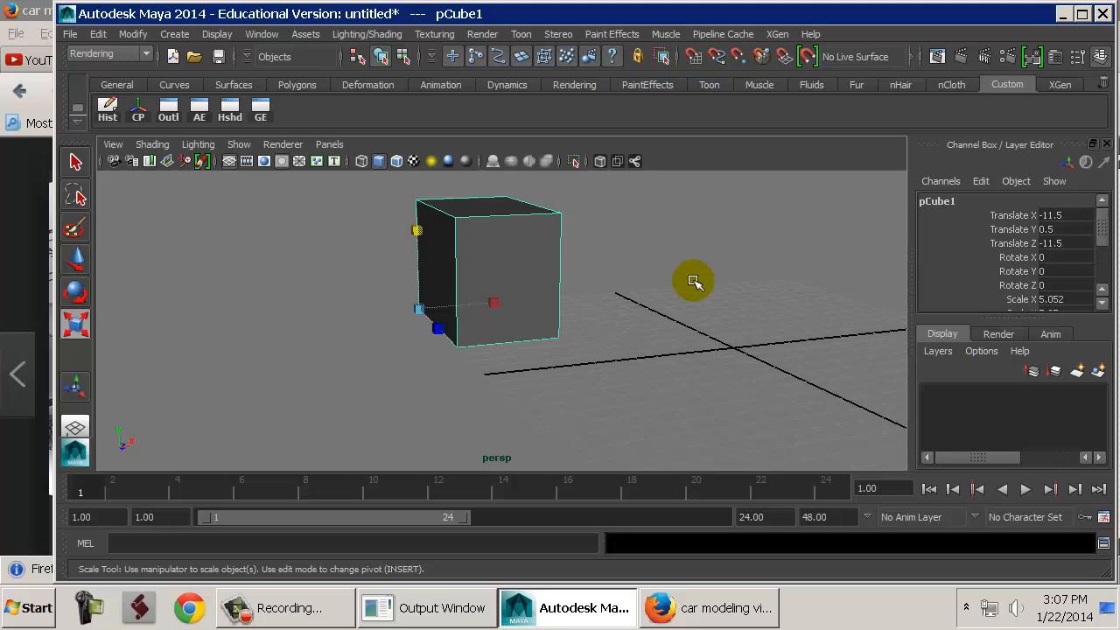
# Duplicate the large box and place the copy at about X -5.092, scaled down to about 3.01 in X.
pyautogui.press('w')
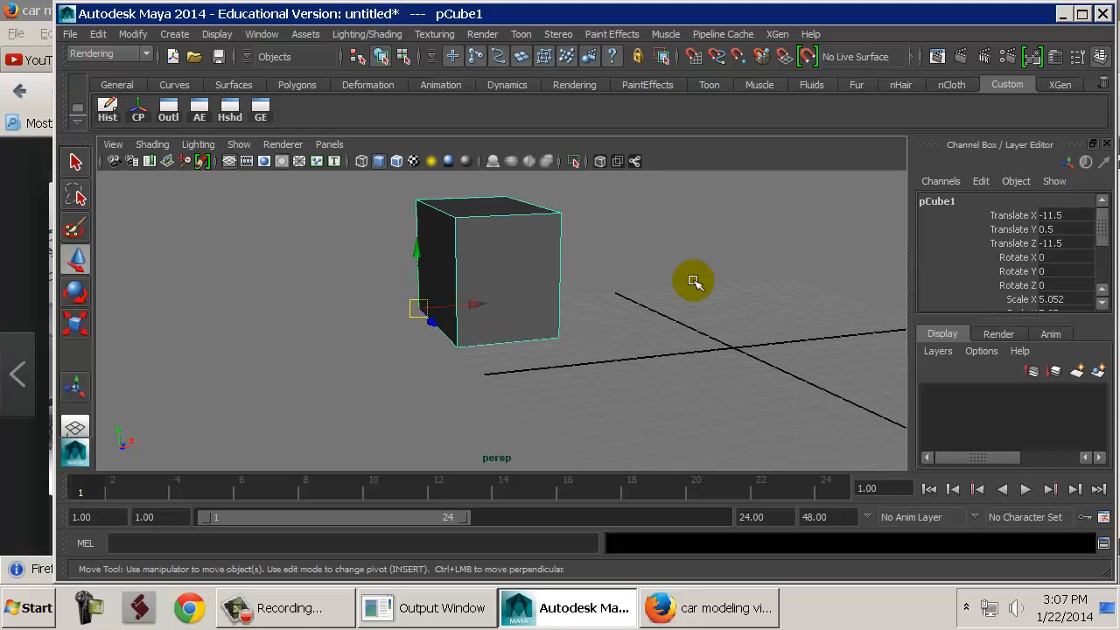
pyautogui.hotkey('ctrl', 'd')
pyautogui.moveTo(482, 302); pyautogui.dragTo(385, 265)
pyautogui.press('r')
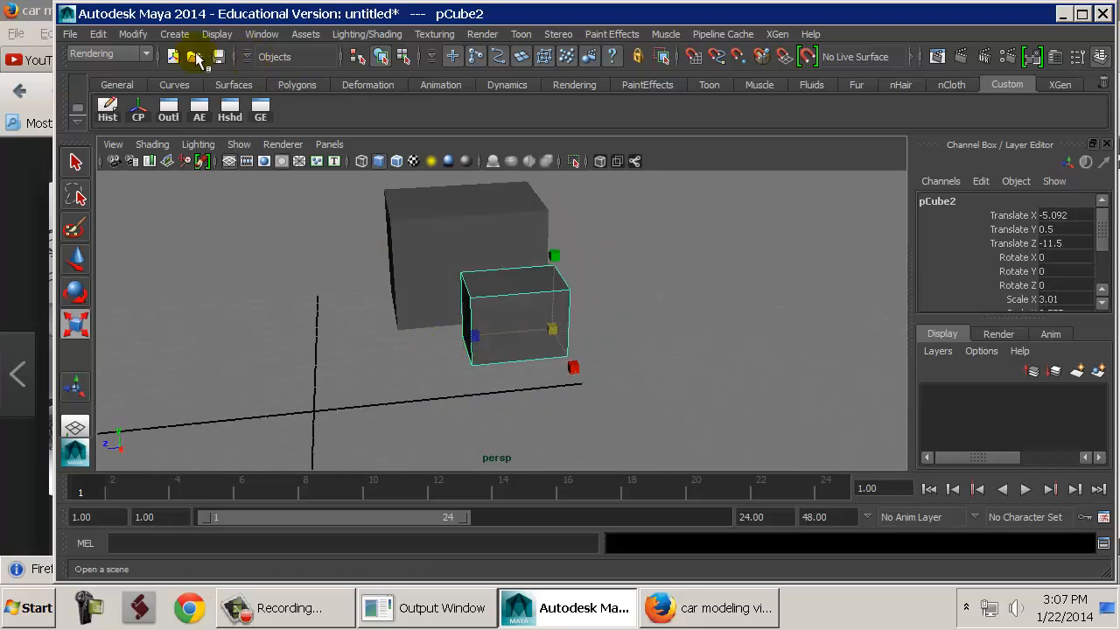
# Create another polygon cube and move it to about Y 0.487, Z 6.477.
pyautogui.click(174, 34)
pyautogui.moveTo(263, 78)
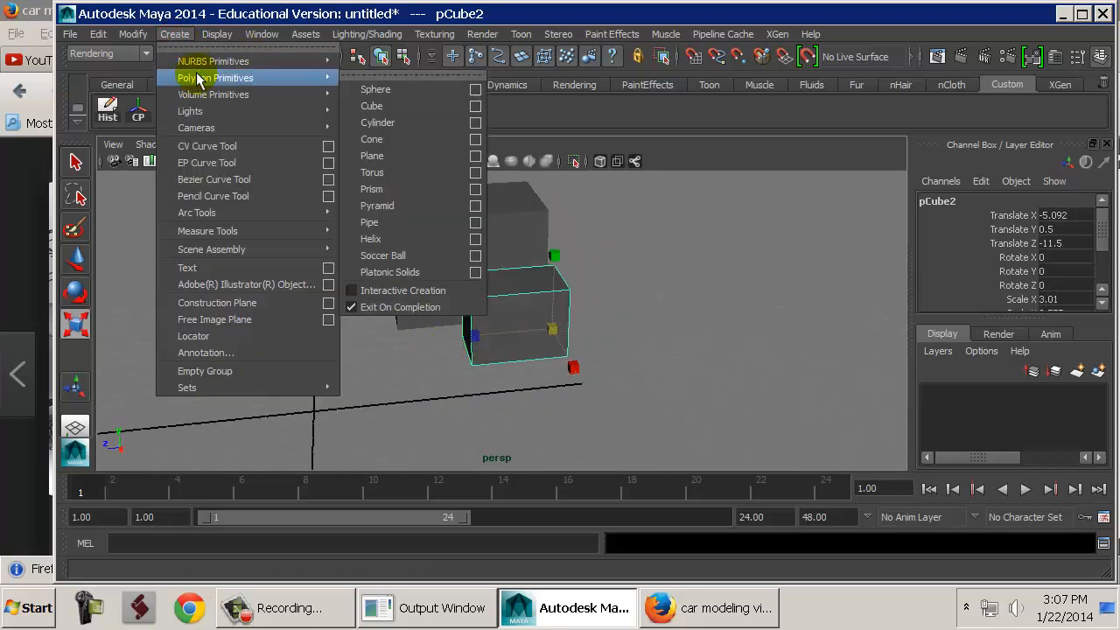
pyautogui.click(371, 107)
pyautogui.keyDown('alt'); pyautogui.moveTo(493, 274); pyautogui.dragTo(478, 292); pyautogui.keyUp('alt')
pyautogui.press('w')
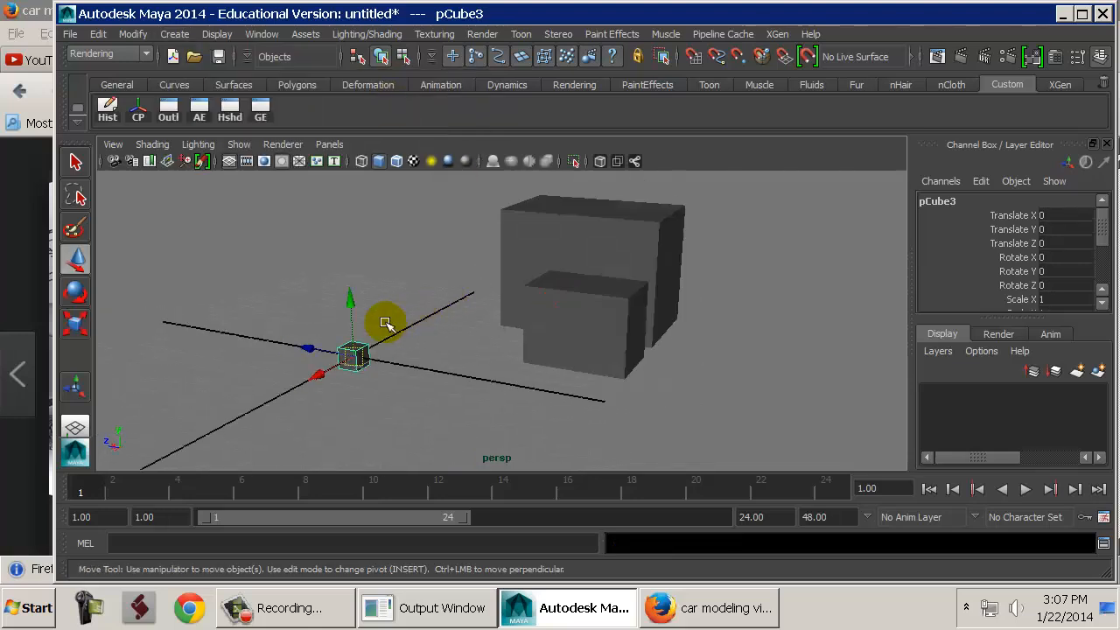
pyautogui.click(350, 308)
pyautogui.keyDown('alt'); pyautogui.moveTo(350, 308); pyautogui.dragTo(364, 438); pyautogui.keyUp('alt')
pyautogui.keyDown('alt'); pyautogui.moveTo(364, 438); pyautogui.dragTo(434, 367, button='middle'); pyautogui.keyUp('alt')
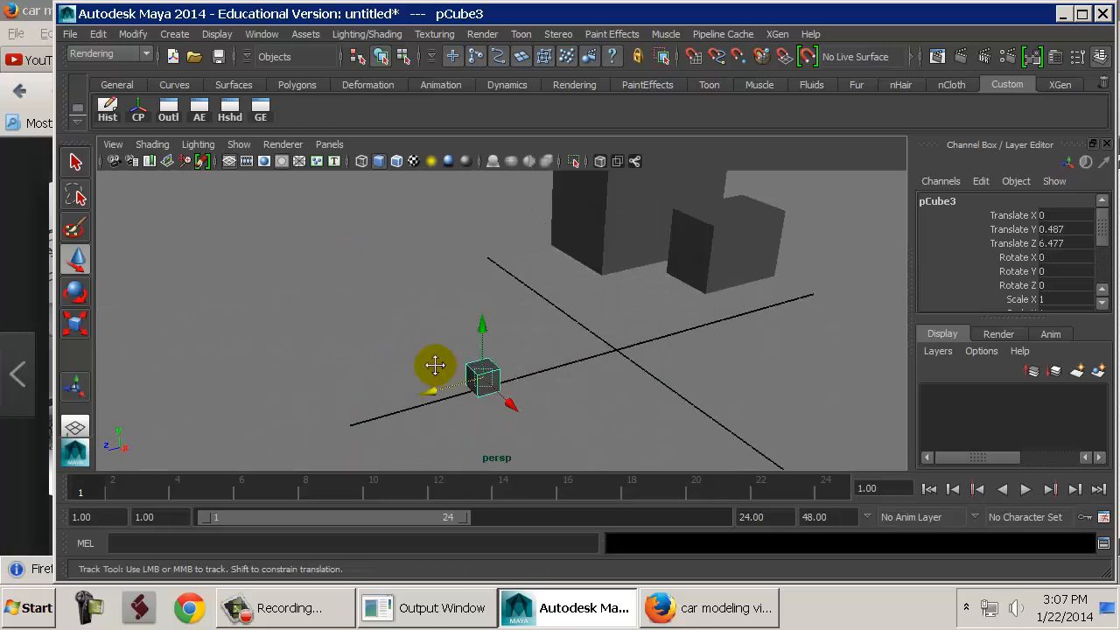
pyautogui.scroll(-3, 434, 366)
# Scale the newest cube uniformly to about 8.177 and reposition it at about Y 4.408, Z 11.342.
pyautogui.moveTo(436, 365); pyautogui.dragTo(327, 397)
pyautogui.press('r')
pyautogui.moveTo(402, 380); pyautogui.dragTo(517, 380)
pyautogui.press('w')
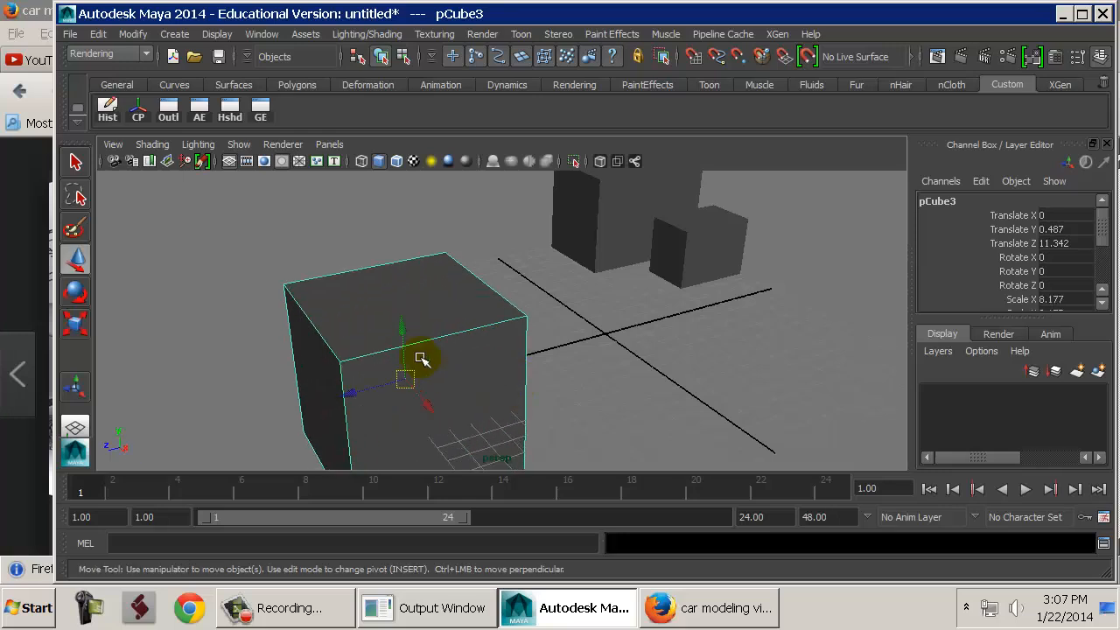
pyautogui.moveTo(400, 324); pyautogui.dragTo(405, 257)
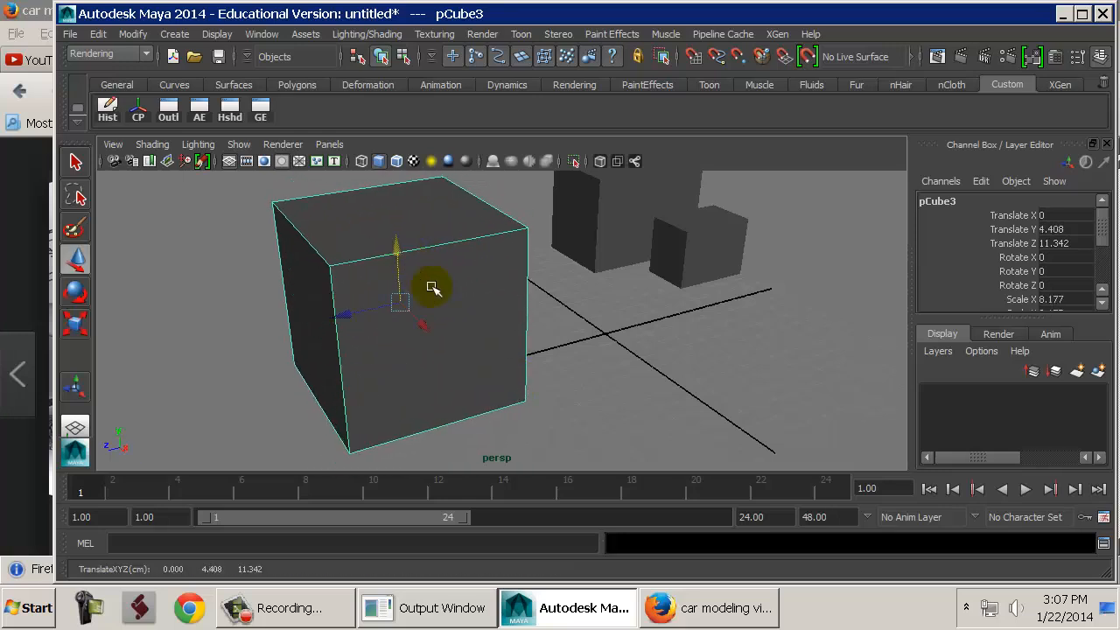
# Lower the newest large cube to about Y 4.194 and move it to about Z 8.1.
pyautogui.keyDown('alt'); pyautogui.moveTo(465, 303); pyautogui.dragTo(422, 259); pyautogui.keyUp('alt')
pyautogui.moveTo(423, 260); pyautogui.dragTo(422, 264, button='middle')
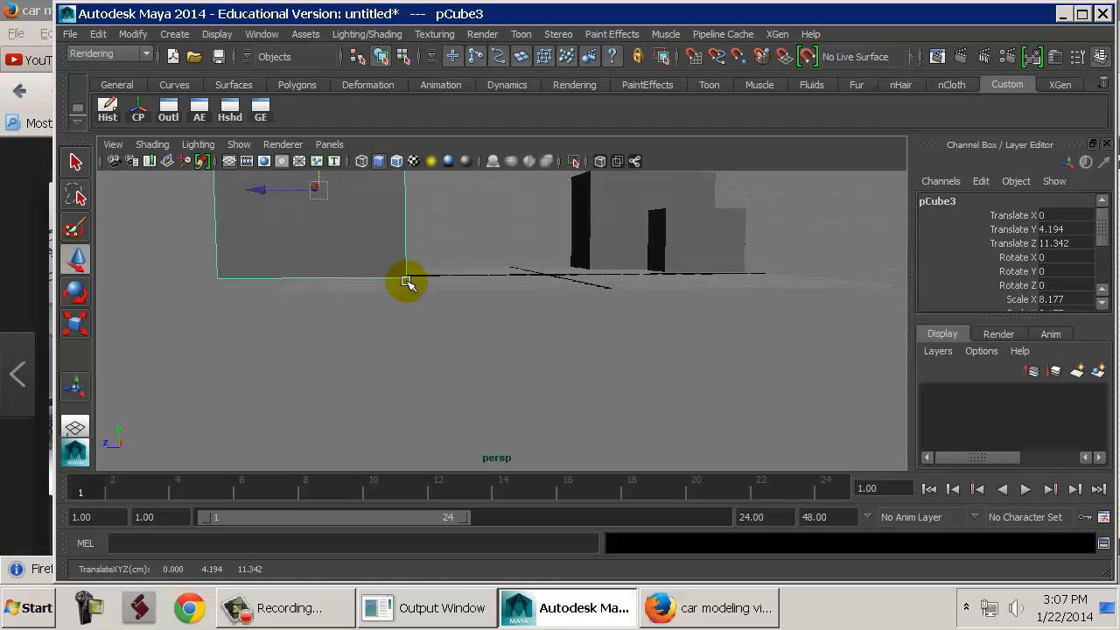
pyautogui.keyDown('alt'); pyautogui.moveTo(424, 296); pyautogui.dragTo(638, 292); pyautogui.keyUp('alt')
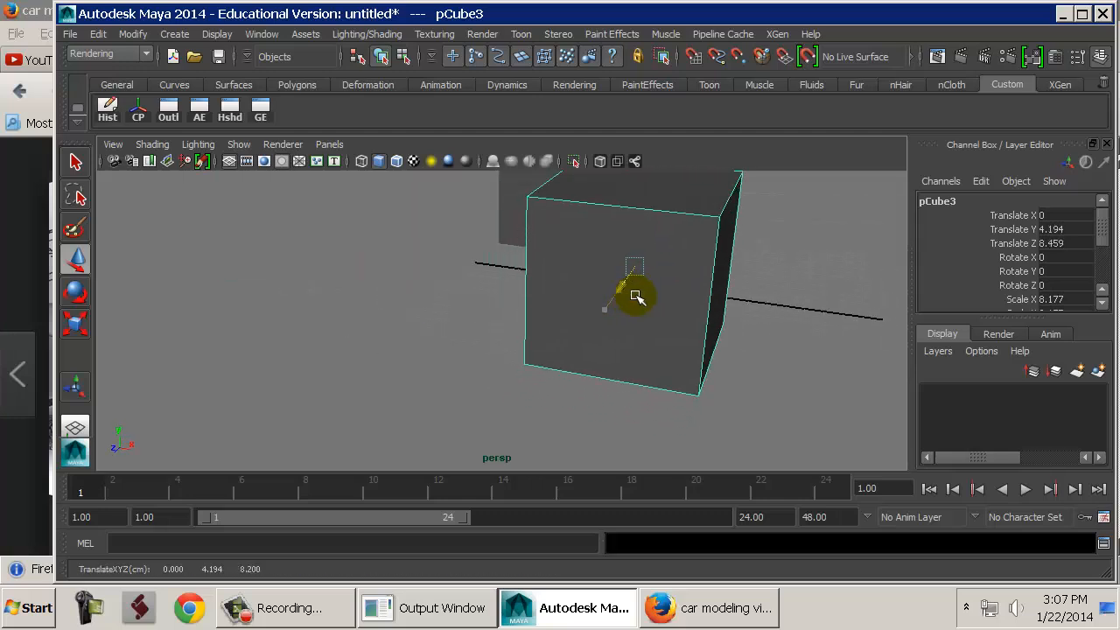
pyautogui.moveTo(692, 271); pyautogui.dragTo(571, 269, button='middle')
pyautogui.moveTo(571, 270); pyautogui.dragTo(518, 264)
pyautogui.keyDown('alt'); pyautogui.moveTo(655, 286); pyautogui.dragTo(577, 289, button='right'); pyautogui.keyUp('alt')
# Duplicate the large cube, slide the copy to about X 0.255, and scale it uniformly to about 3.631.
pyautogui.hotkey('ctrl', 'd')
pyautogui.moveTo(539, 266); pyautogui.dragTo(678, 277)
pyautogui.press('r')
pyautogui.moveTo(681, 360); pyautogui.dragTo(648, 344, button='middle')
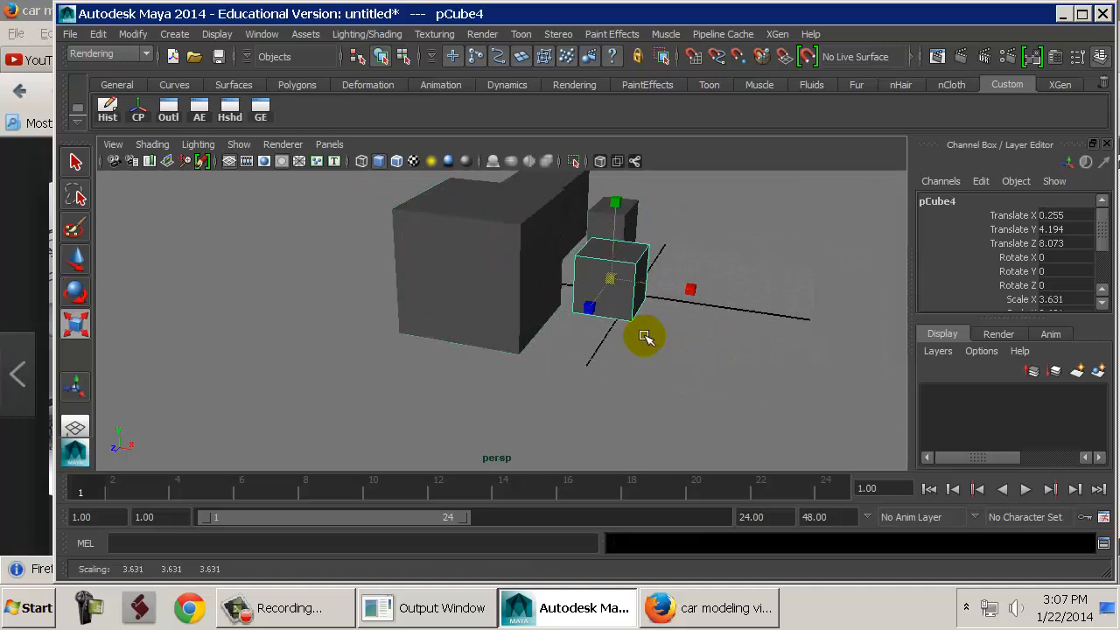
# Move the scaled-down copy to about X -2.149, Y 1.843, Z 10.48.
pyautogui.press('w')
pyautogui.keyDown('alt'); pyautogui.moveTo(628, 291); pyautogui.dragTo(520, 292); pyautogui.keyUp('alt')
pyautogui.moveTo(469, 233); pyautogui.dragTo(470, 270)
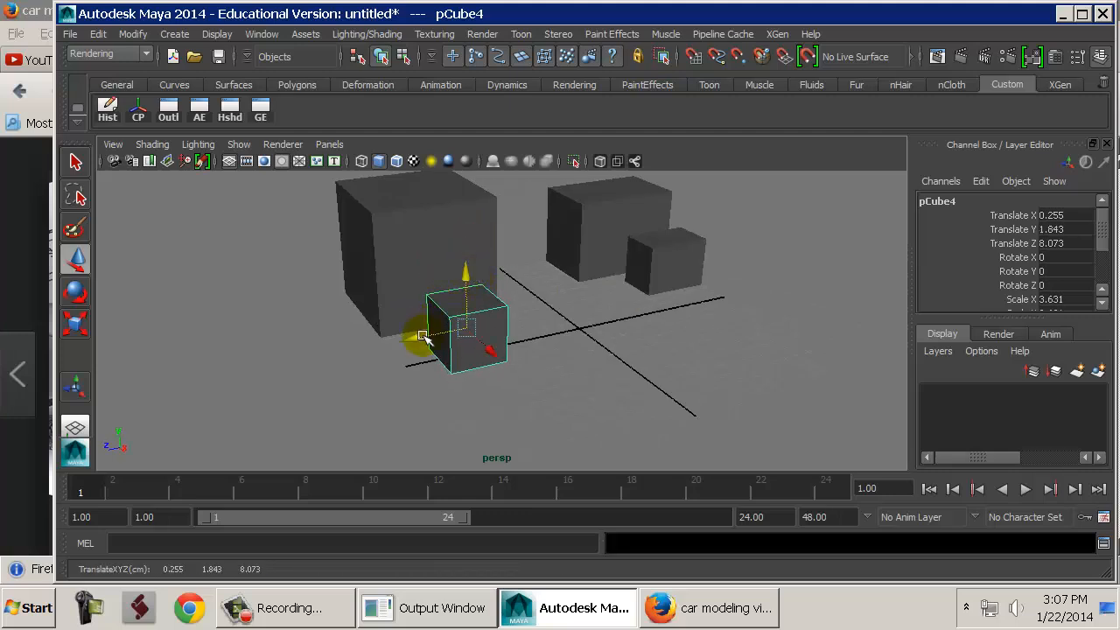
pyautogui.moveTo(419, 337); pyautogui.dragTo(569, 367)
pyautogui.moveTo(673, 352); pyautogui.dragTo(676, 257)
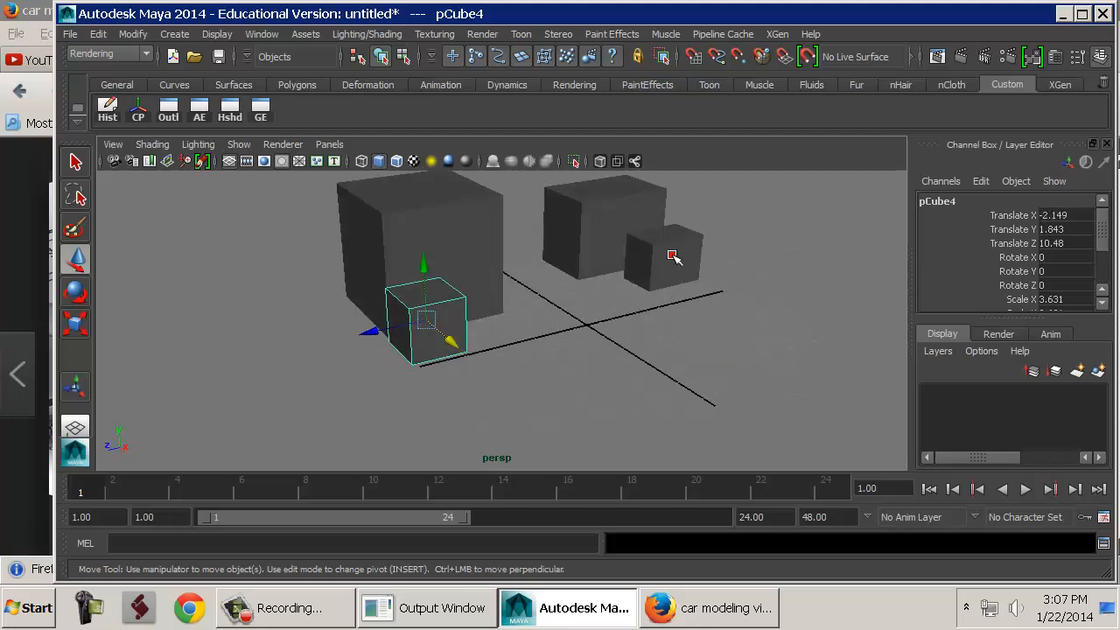
# Duplicate the narrow box at X -5.092, move the copy to about X -1.517, and scale it to about 7.525 in X.
pyautogui.click(675, 262)
pyautogui.keyDown('alt'); pyautogui.moveTo(675, 288); pyautogui.dragTo(467, 352, button='right'); pyautogui.keyUp('alt')
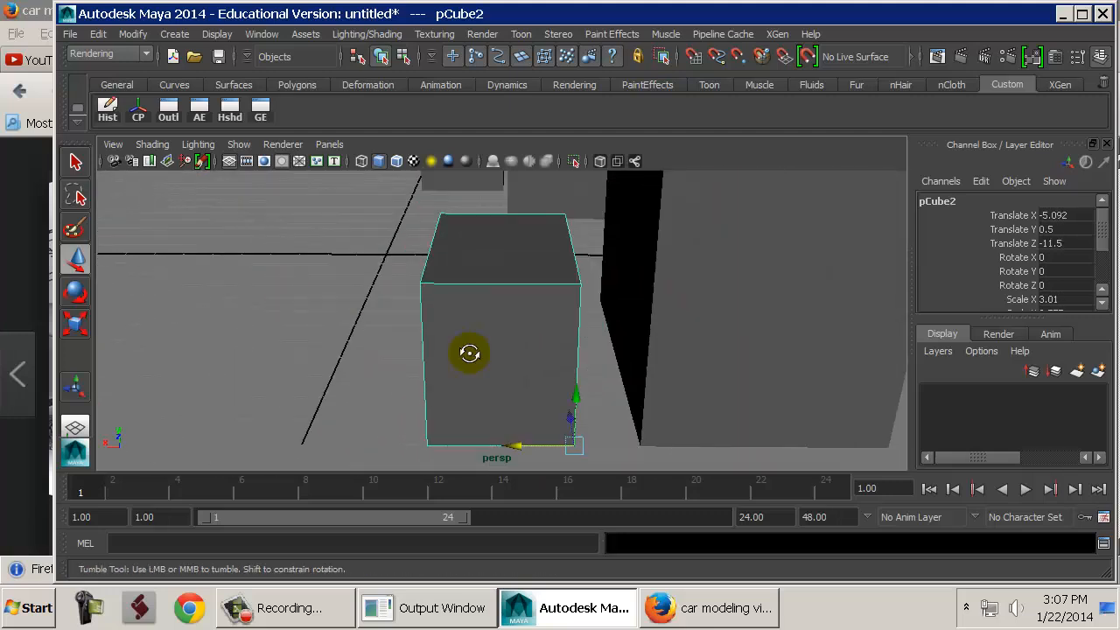
pyautogui.keyDown('alt'); pyautogui.moveTo(475, 350); pyautogui.dragTo(513, 408); pyautogui.keyUp('alt')
pyautogui.hotkey('ctrl', 'd')
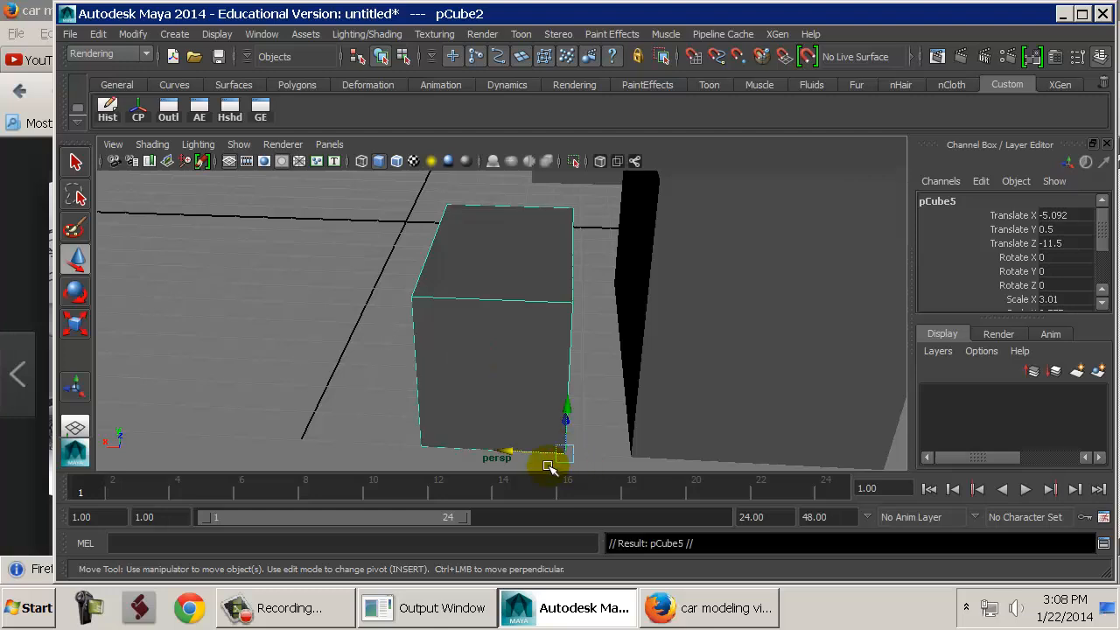
pyautogui.moveTo(512, 455); pyautogui.dragTo(548, 445)
pyautogui.press('r')
pyautogui.moveTo(317, 442); pyautogui.dragTo(265, 439)
pyautogui.keyDown('alt'); pyautogui.moveTo(385, 437); pyautogui.dragTo(490, 435, button='middle'); pyautogui.keyUp('alt')
pyautogui.keyDown('alt'); pyautogui.moveTo(490, 435); pyautogui.dragTo(603, 400, button='right'); pyautogui.keyUp('alt')
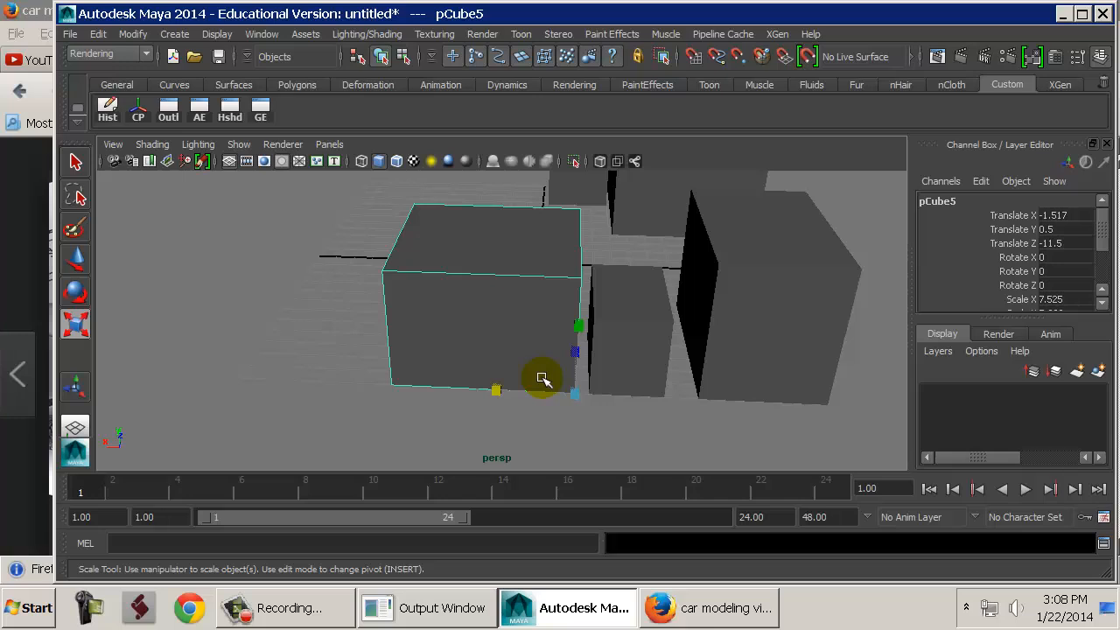
# Try moving the copied box's pivot away from its bottom corner, and undo the pivot move.
pyautogui.press('Insert')
pyautogui.press('Insert')
pyautogui.keyDown('alt'); pyautogui.moveTo(581, 373); pyautogui.dragTo(487, 340); pyautogui.keyUp('alt')
pyautogui.scroll(3, 534, 351)
pyautogui.keyDown('alt'); pyautogui.moveTo(534, 350); pyautogui.dragTo(512, 322, button='middle'); pyautogui.keyUp('alt')
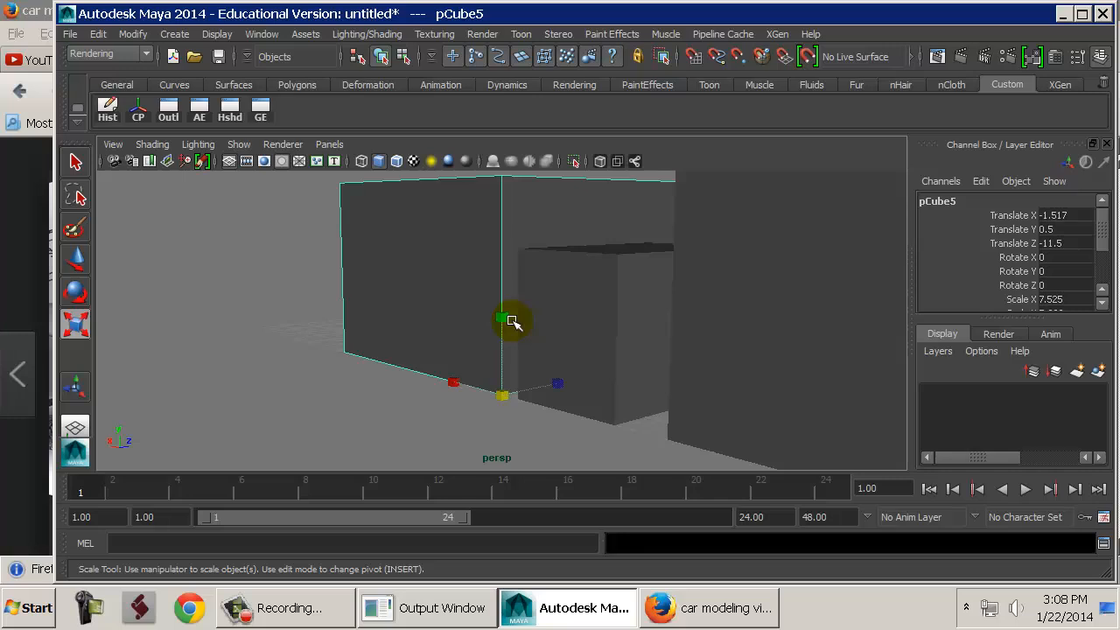
pyautogui.press('Insert')
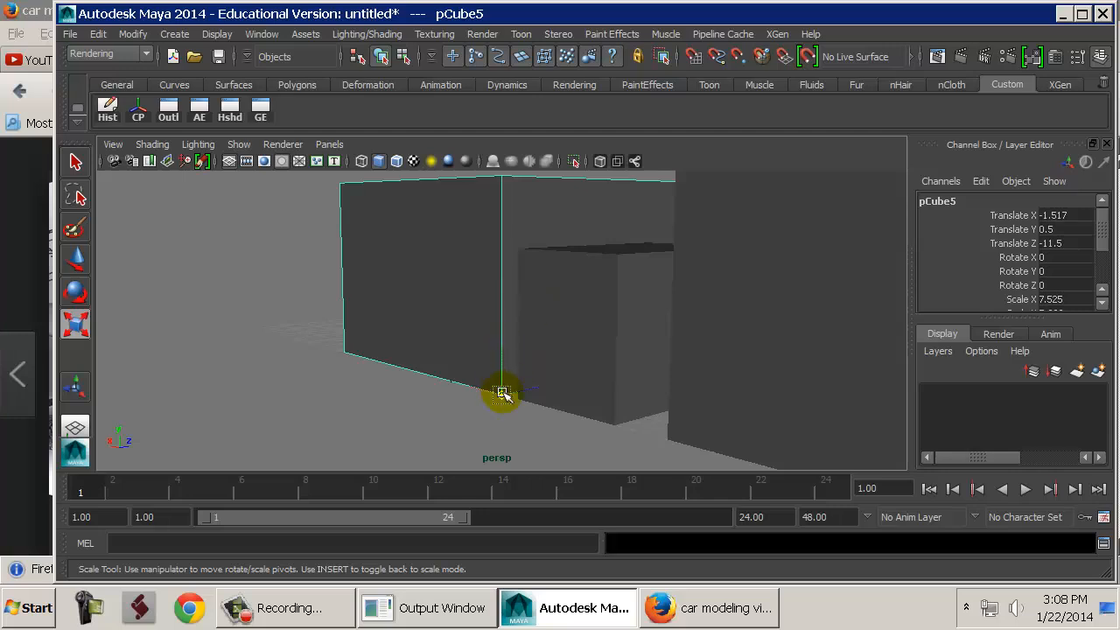
pyautogui.moveTo(501, 395); pyautogui.dragTo(393, 295)
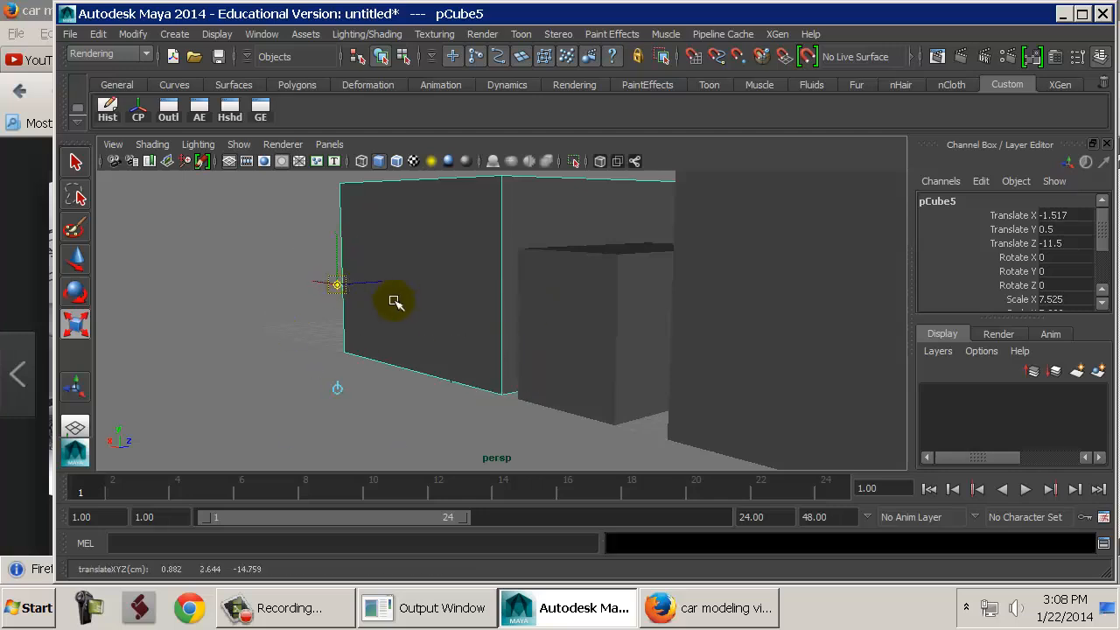
pyautogui.hotkey('ctrl', 'z')
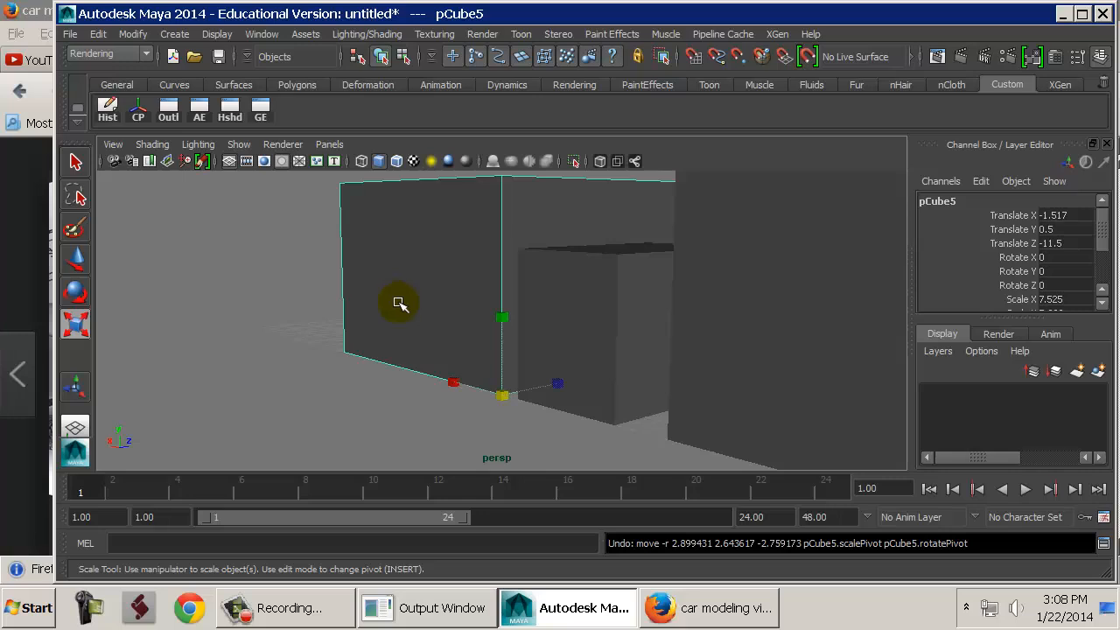
# Open the Attribute Editor for the selected box and show its transform node's attributes.
pyautogui.hotkey('ctrl', 'a')
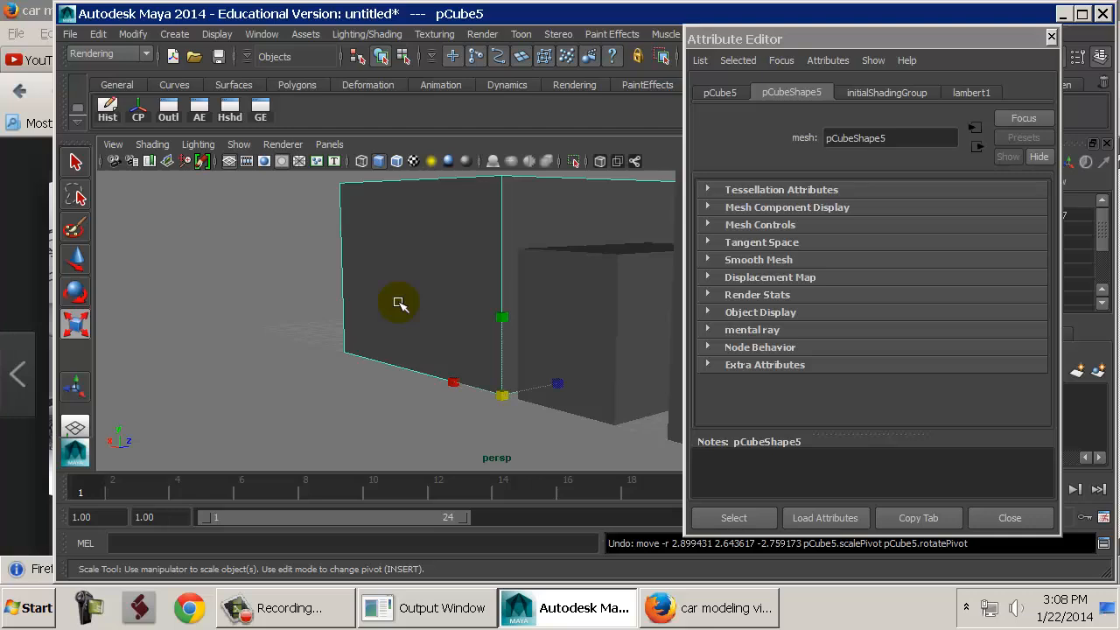
pyautogui.click(1051, 37)
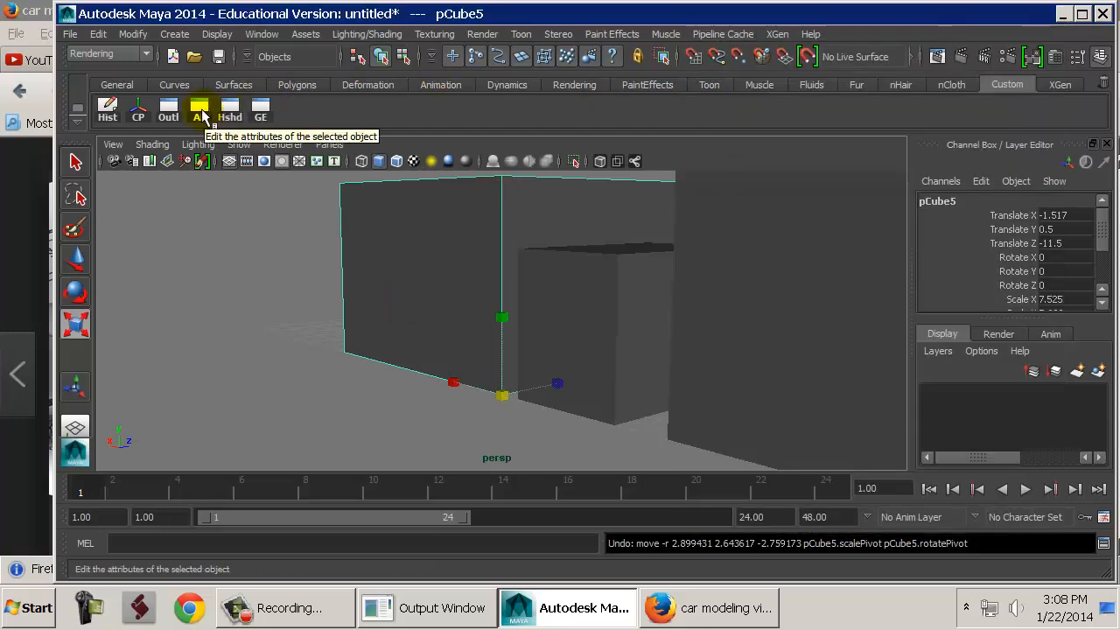
pyautogui.click(199, 112)
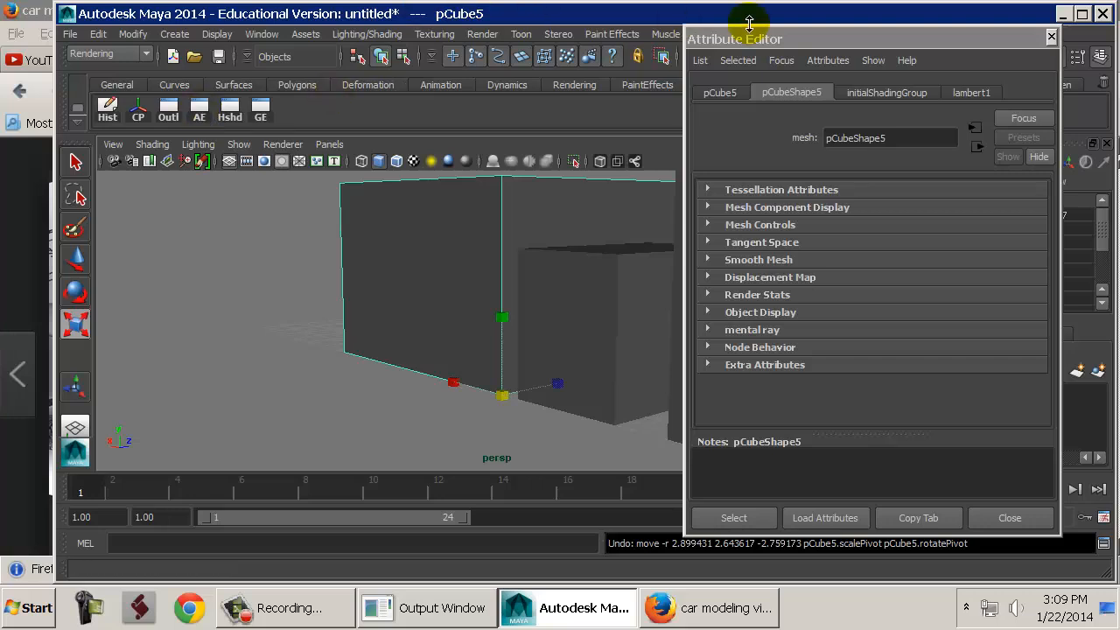
pyautogui.moveTo(788, 33); pyautogui.dragTo(728, 35)
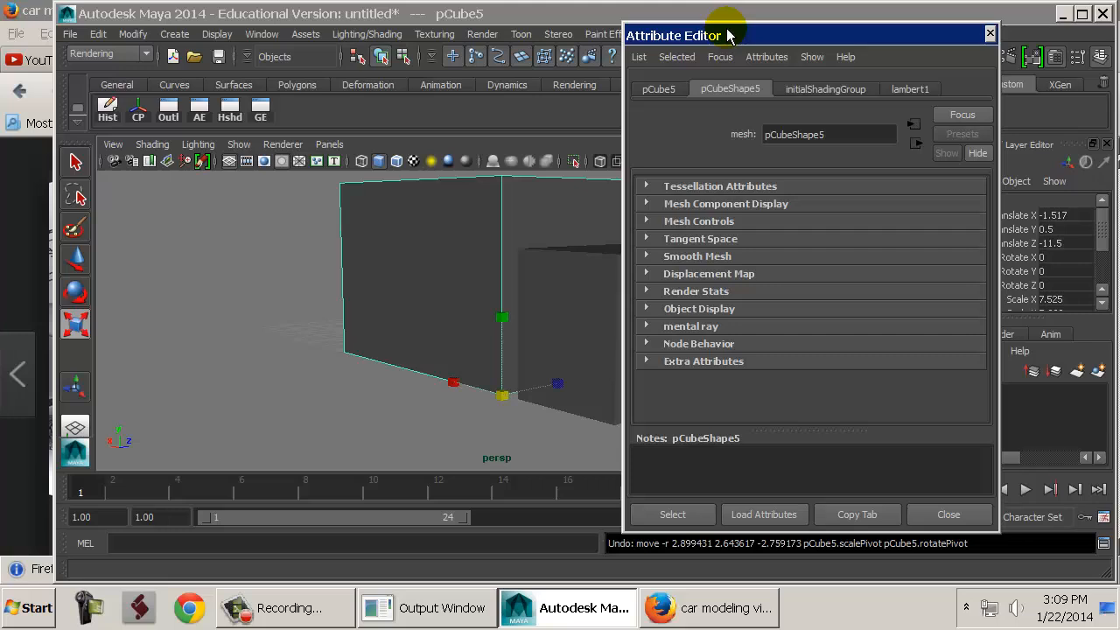
pyautogui.click(658, 89)
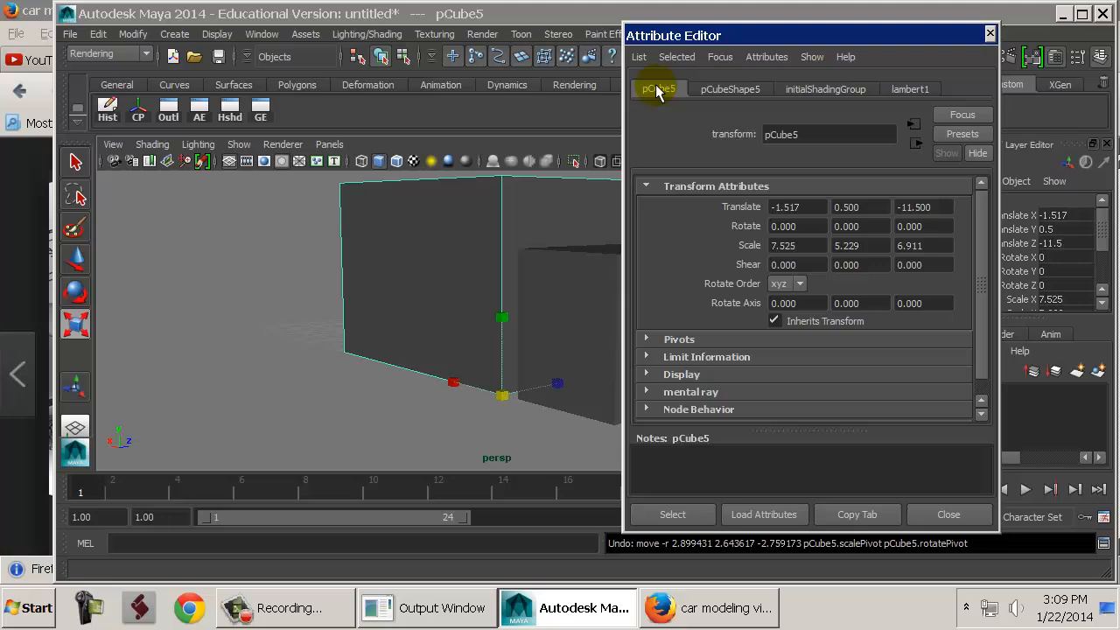
# Examine the box's Translate values and its local and world space pivot attributes.
pyautogui.doubleClick(820, 205)
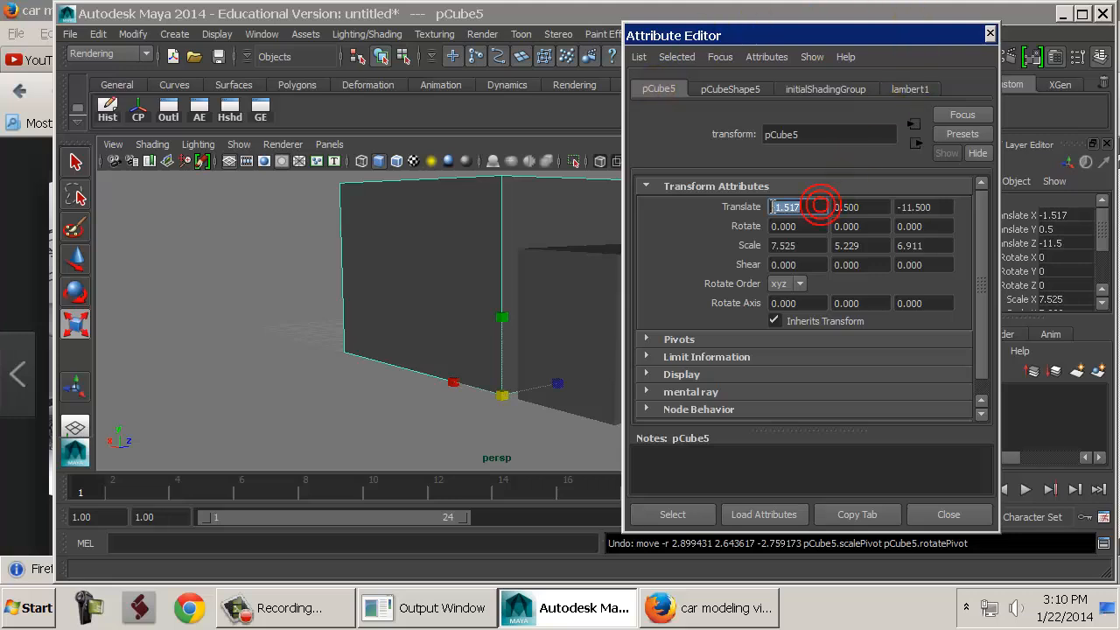
pyautogui.doubleClick(847, 206)
pyautogui.doubleClick(927, 206)
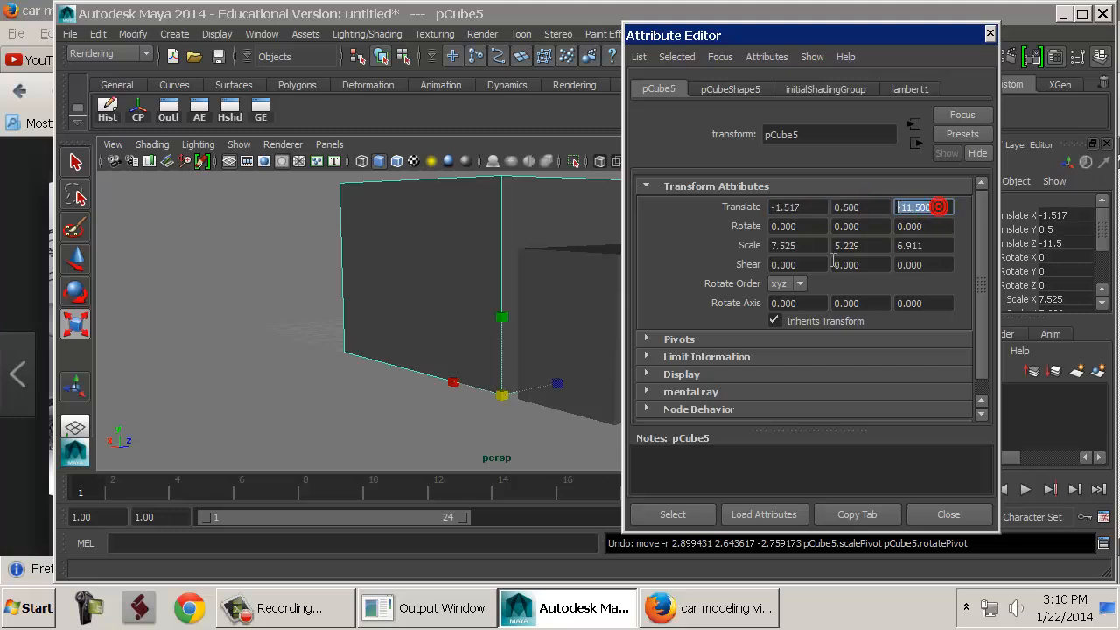
pyautogui.scroll(-1, 770, 298)
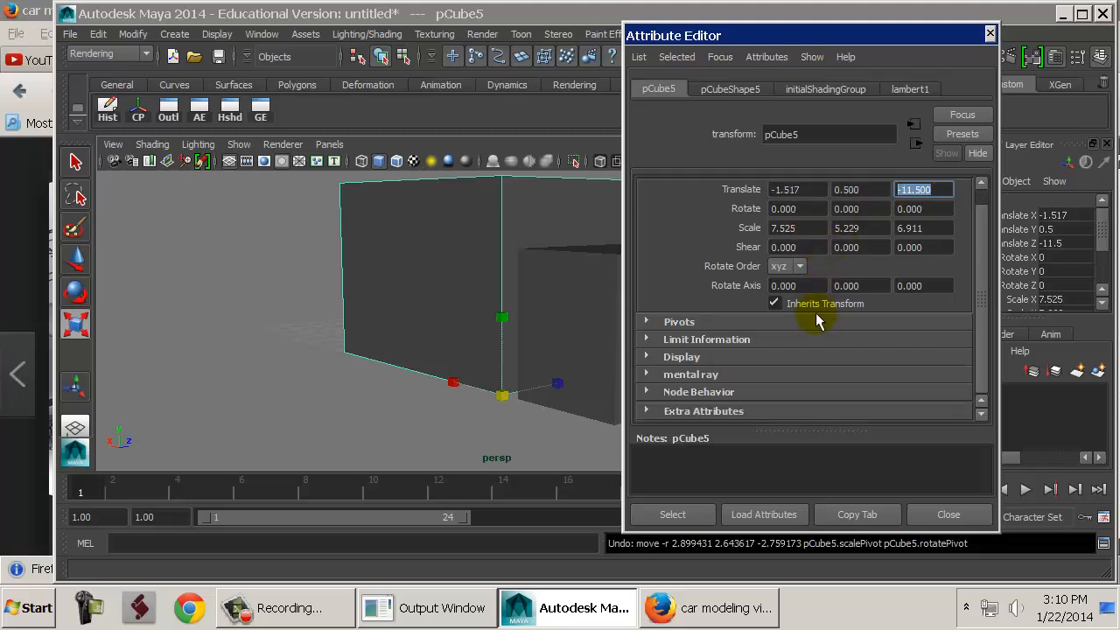
pyautogui.click(705, 321)
pyautogui.scroll(-5, 717, 329)
pyautogui.scroll(-1, 733, 333)
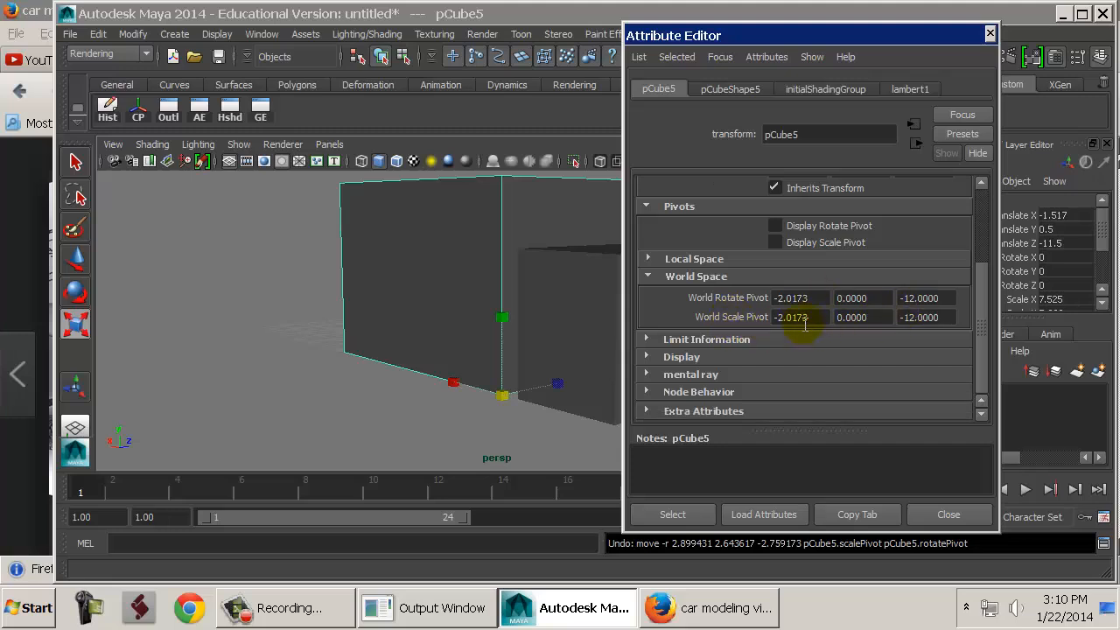
# Enable the box's drawing overrides in its display attributes and set the display type to Template.
pyautogui.click(706, 357)
pyautogui.scroll(-3, 711, 355)
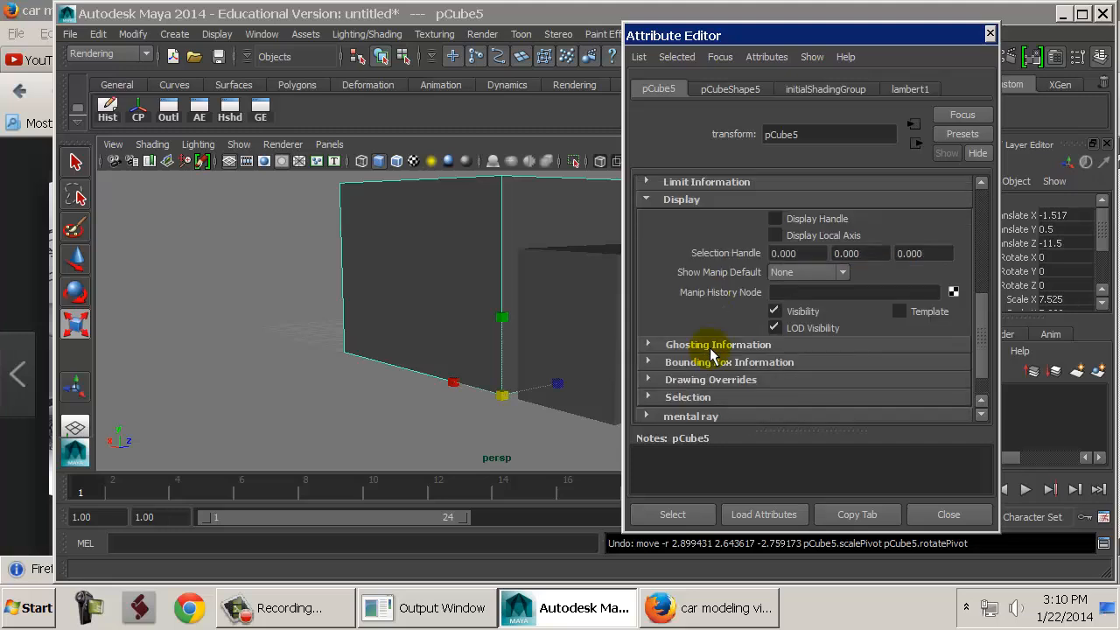
pyautogui.scroll(3, 748, 350)
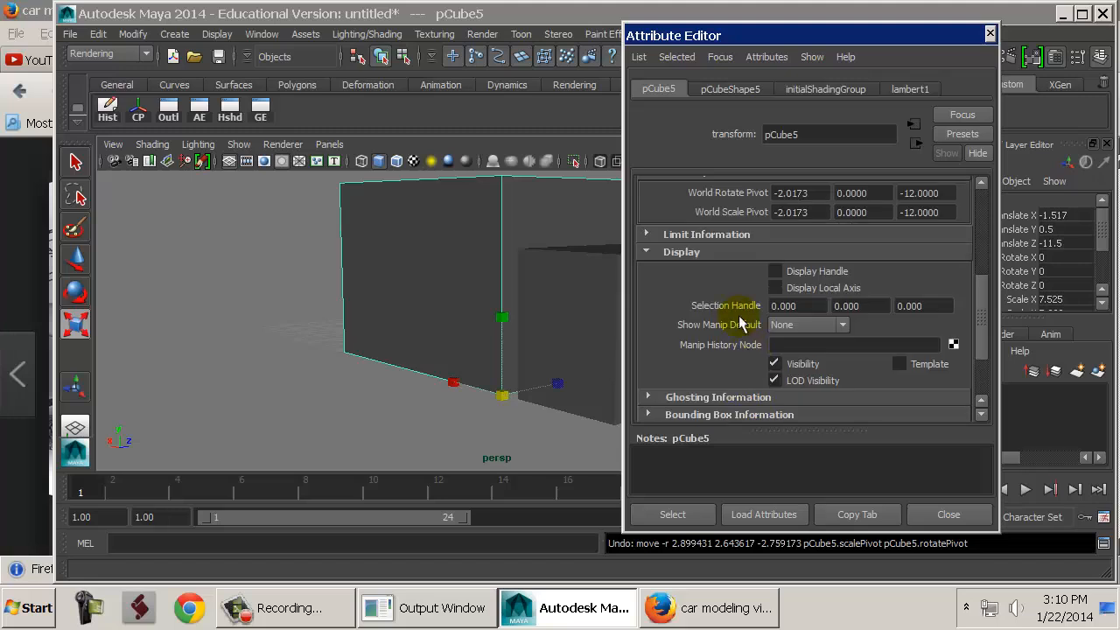
pyautogui.scroll(-3, 744, 361)
pyautogui.click(742, 380)
pyautogui.scroll(-9, 735, 376)
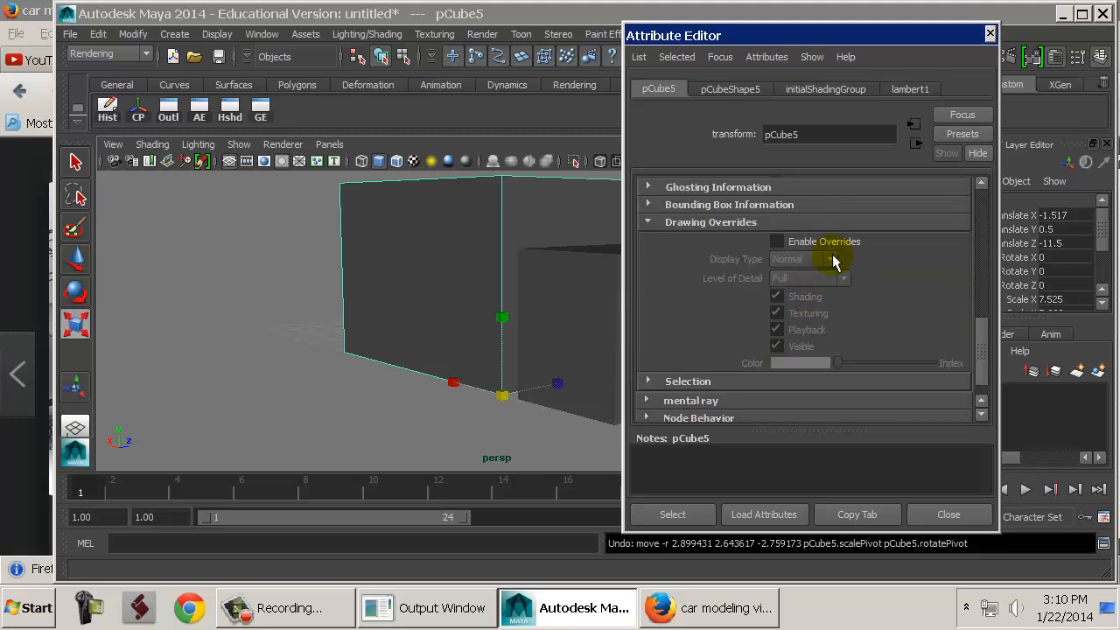
pyautogui.click(832, 248)
pyautogui.click(803, 260)
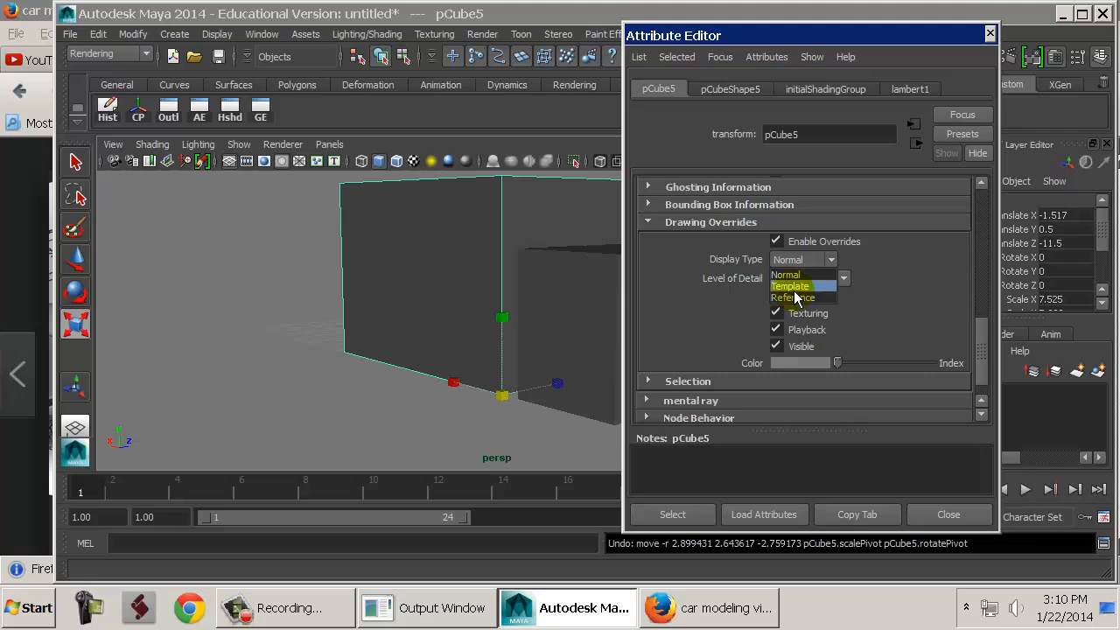
pyautogui.click(793, 288)
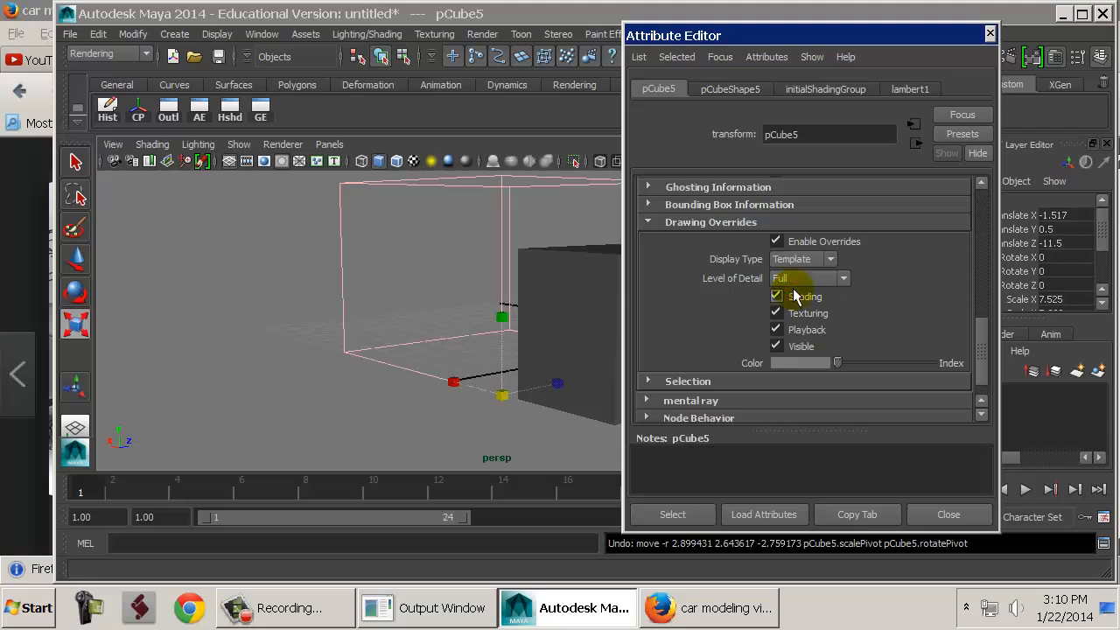
# Toggle the box's drawing overrides off and on several times to compare both displays, leaving them enabled.
pyautogui.click(812, 241)
pyautogui.click(812, 241)
pyautogui.click(812, 242)
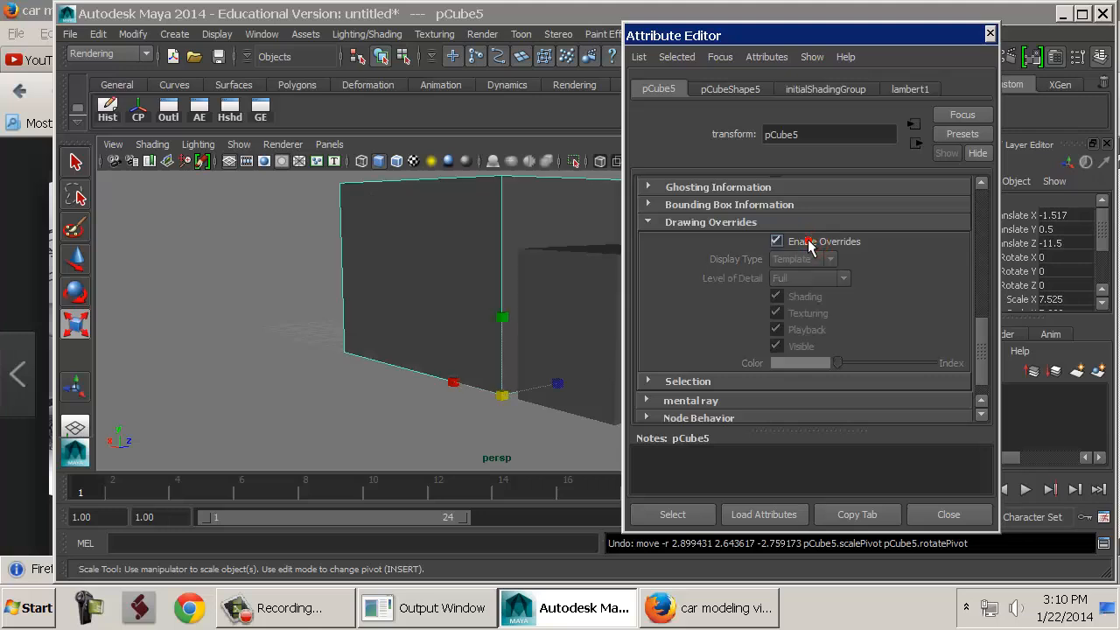
pyautogui.click(812, 241)
pyautogui.click(812, 241)
pyautogui.click(810, 242)
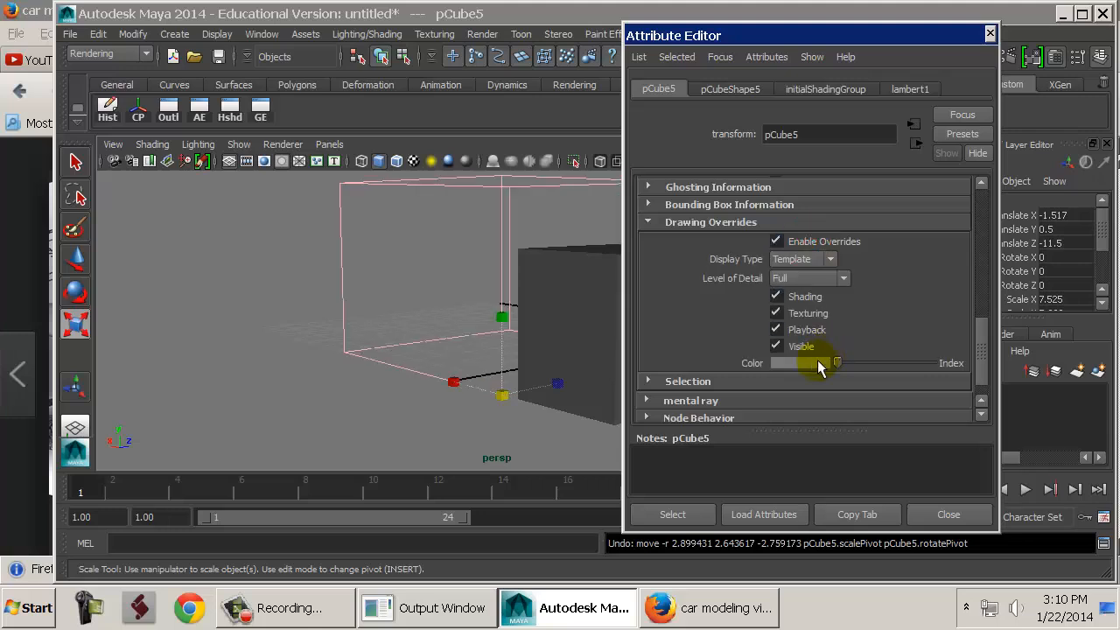
# Set the override color to magenta and return the box's display type to Normal.
pyautogui.click(818, 362)
pyautogui.moveTo(818, 362); pyautogui.dragTo(866, 371)
pyautogui.click(798, 259)
pyautogui.click(788, 269)
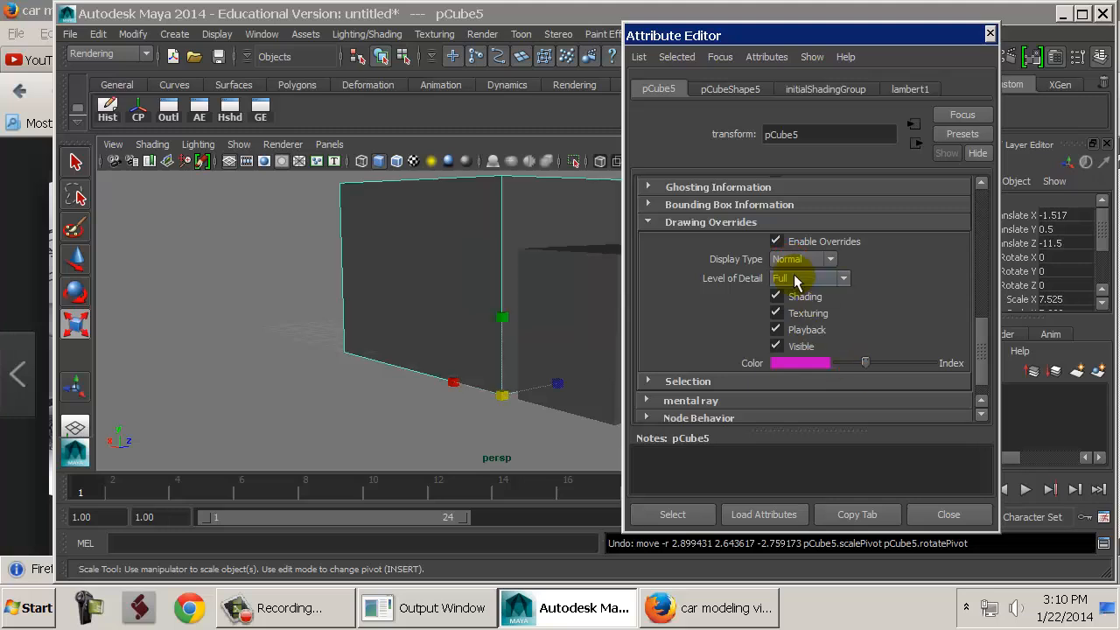
# Set the box's level of detail to Bounding Box and, after viewing it deselected, disable its drawing overrides.
pyautogui.click(805, 278)
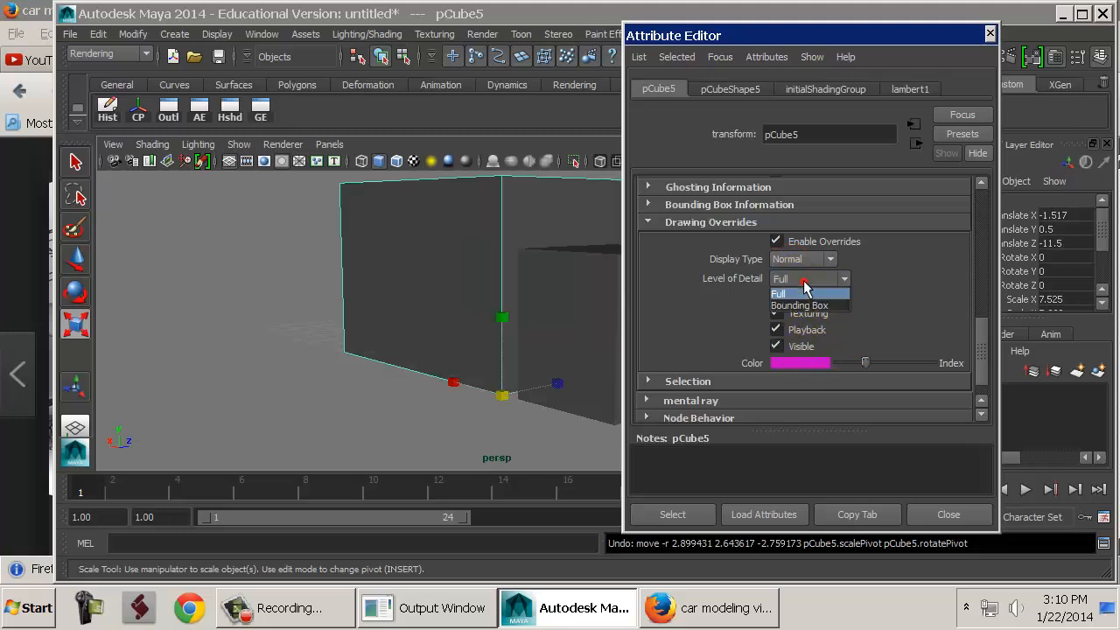
pyautogui.click(805, 304)
pyautogui.click(289, 331)
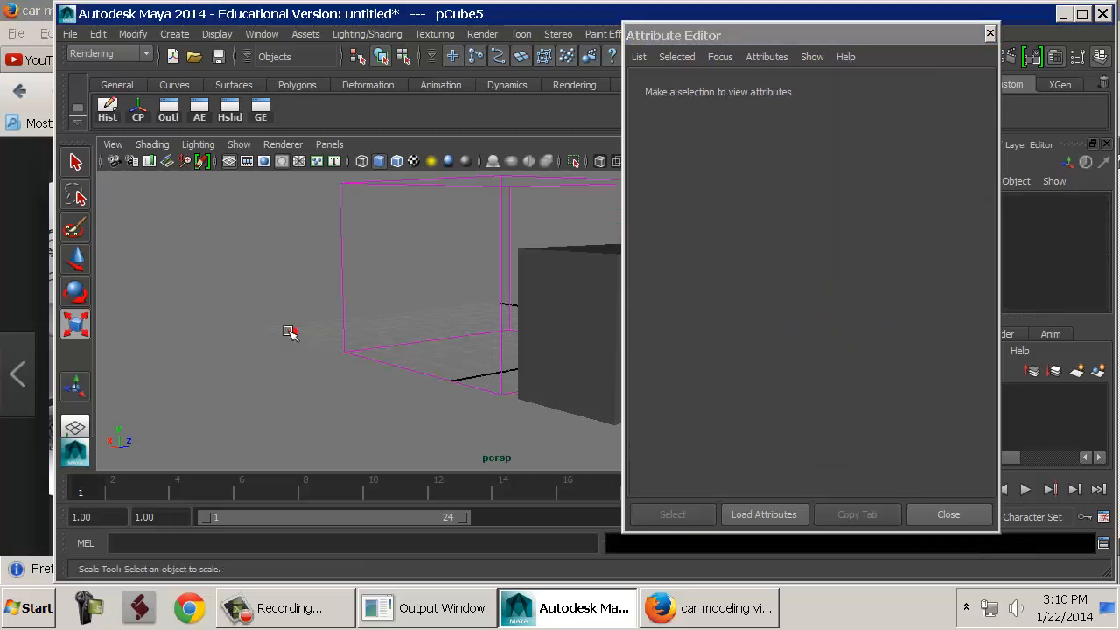
pyautogui.click(341, 263)
pyautogui.click(777, 242)
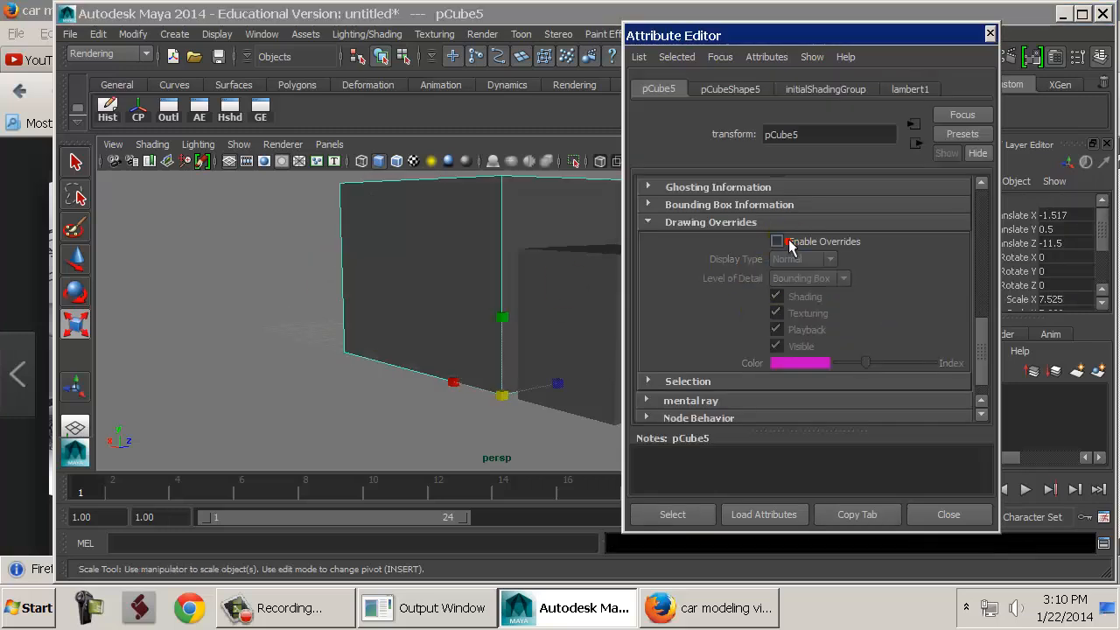
# Look through the box's shape node and initialShadingGroup attributes.
pyautogui.scroll(-1, 708, 297)
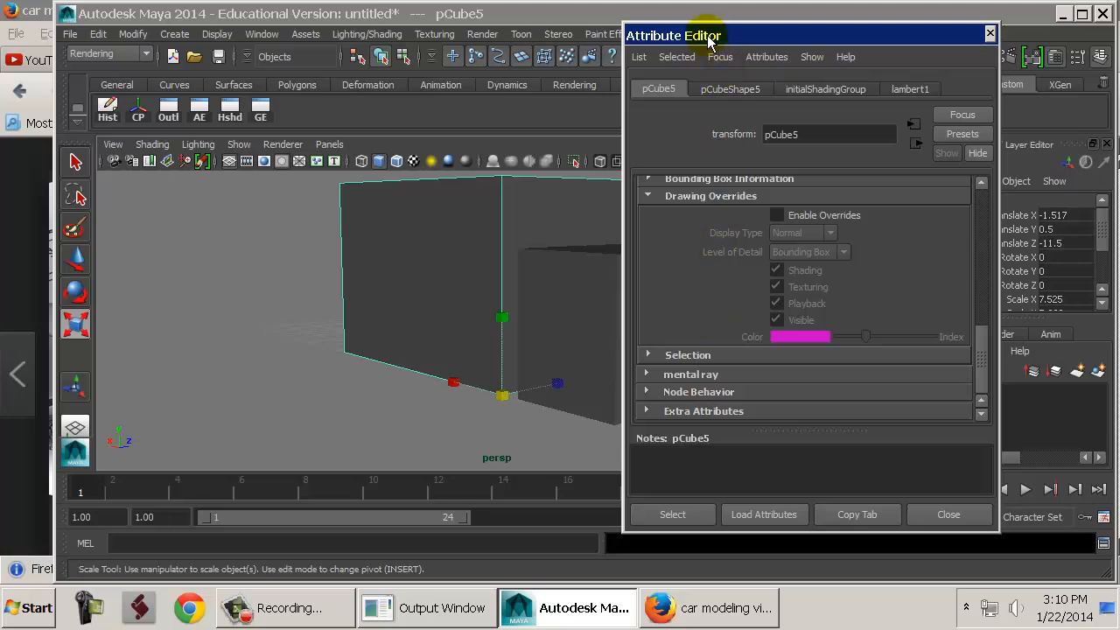
pyautogui.click(735, 90)
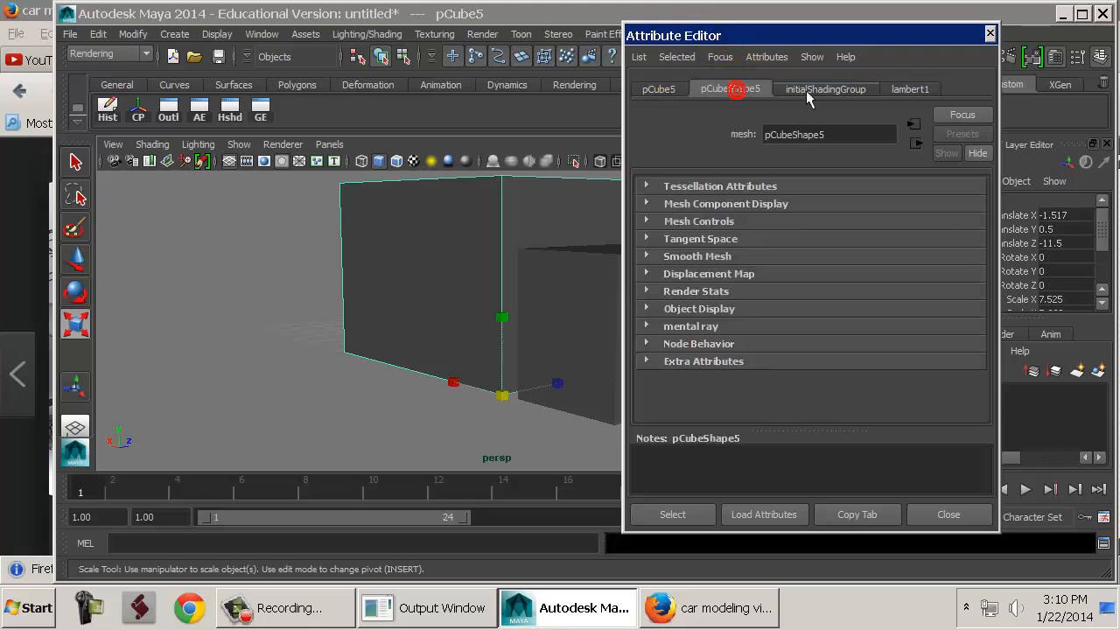
pyautogui.click(807, 90)
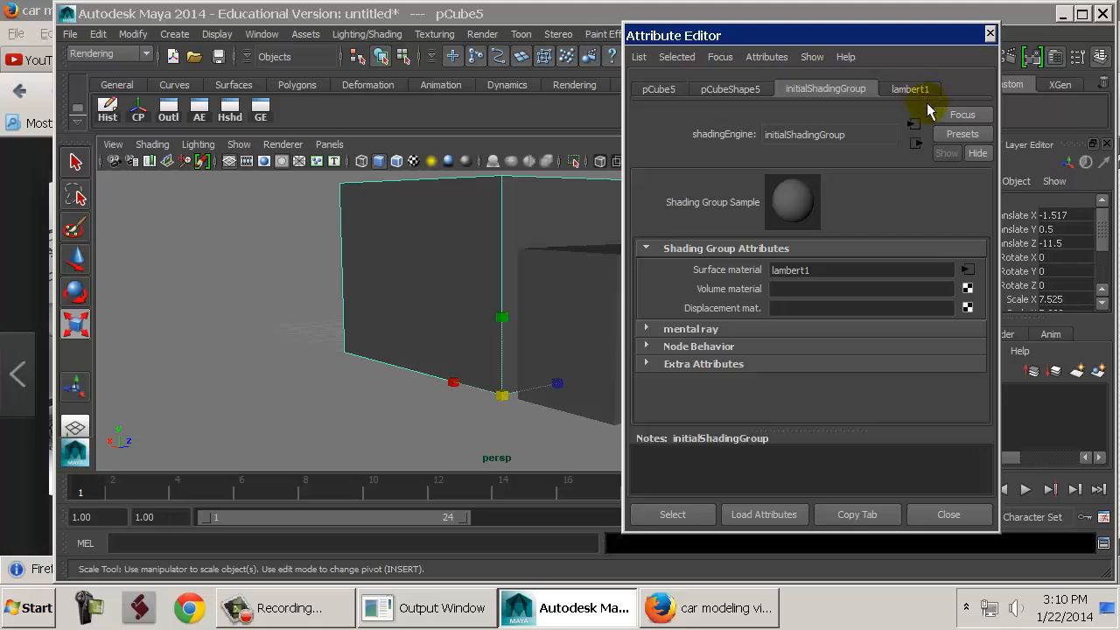
# Check the box's shape node once more and close the Attribute Editor.
pyautogui.click(730, 89)
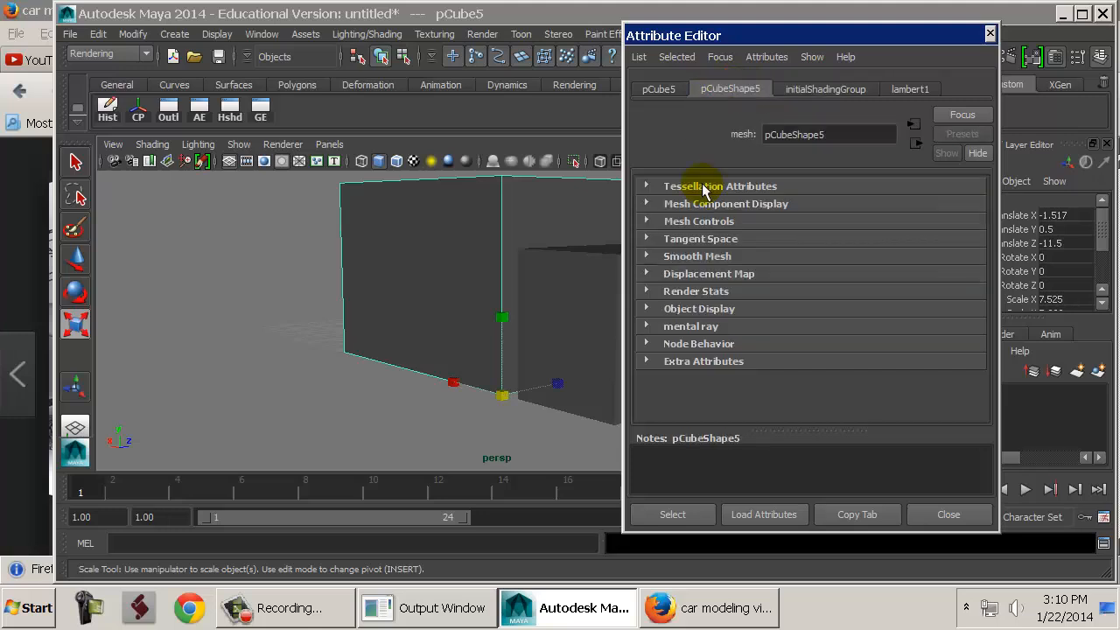
pyautogui.click(991, 34)
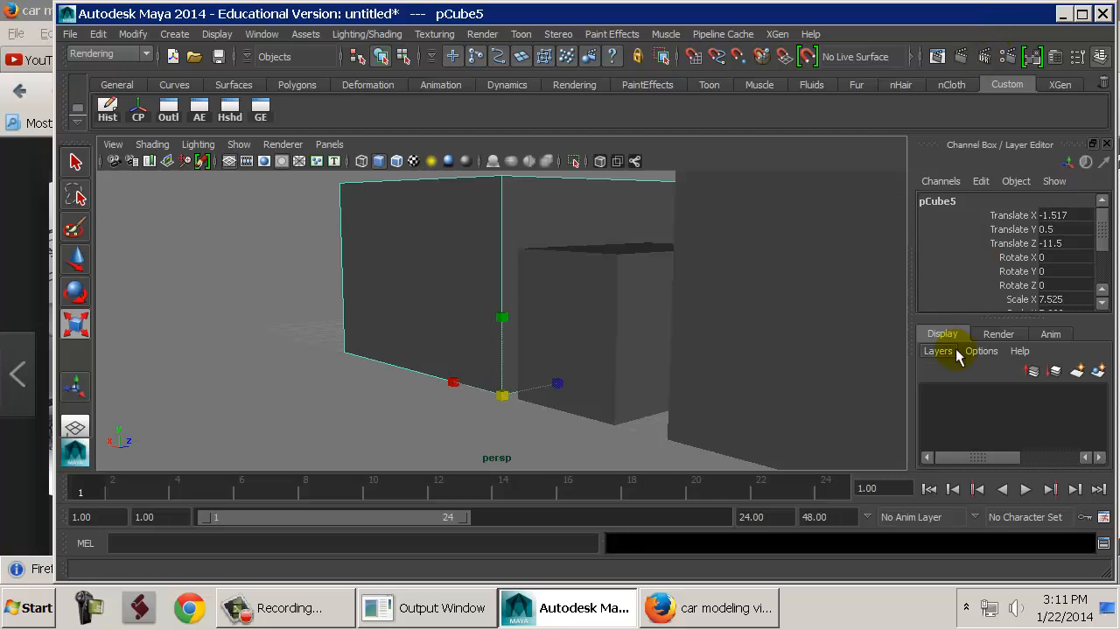
pyautogui.keyDown('alt'); pyautogui.moveTo(738, 337); pyautogui.dragTo(542, 262); pyautogui.keyUp('alt')
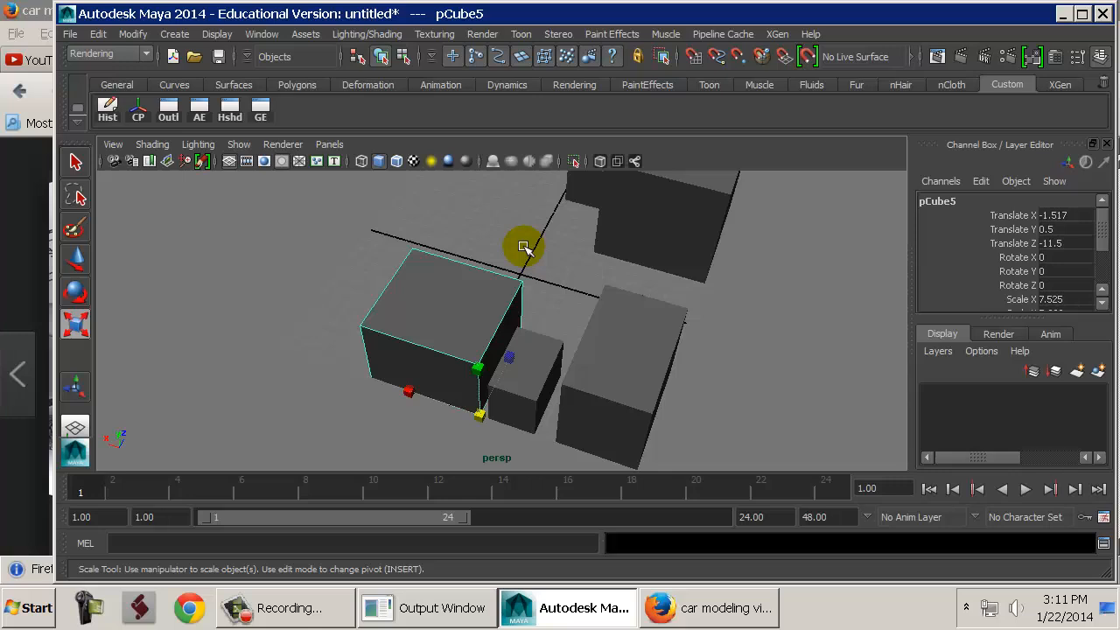
# Set a keyframe on the box at frame 1, undo it, and try one further undo and redo.
pyautogui.press('s')
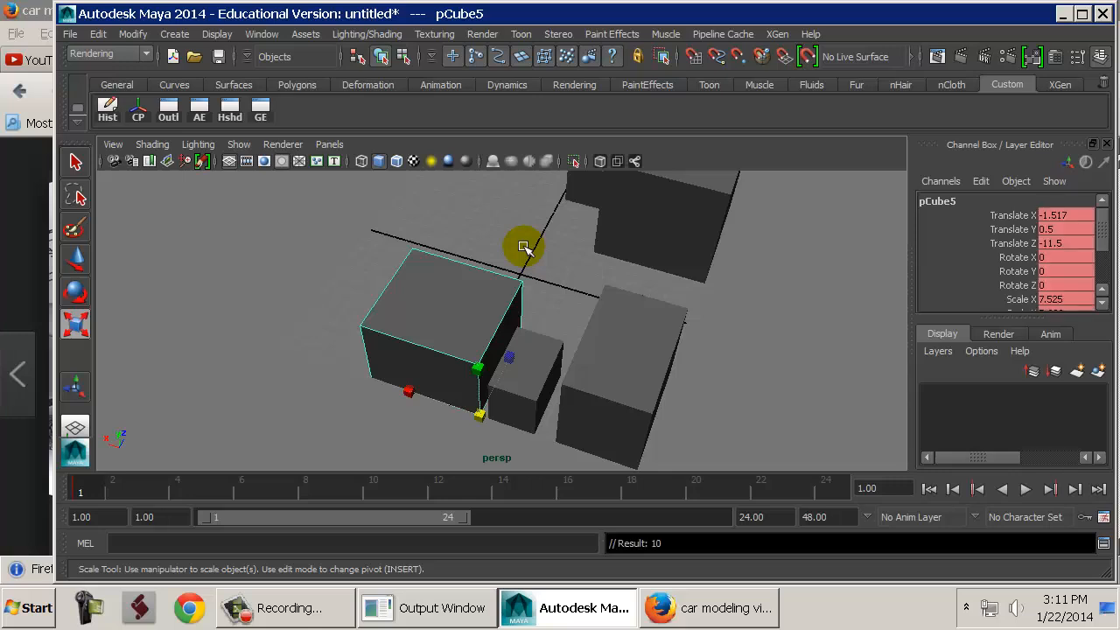
pyautogui.hotkey('ctrl', 'z')
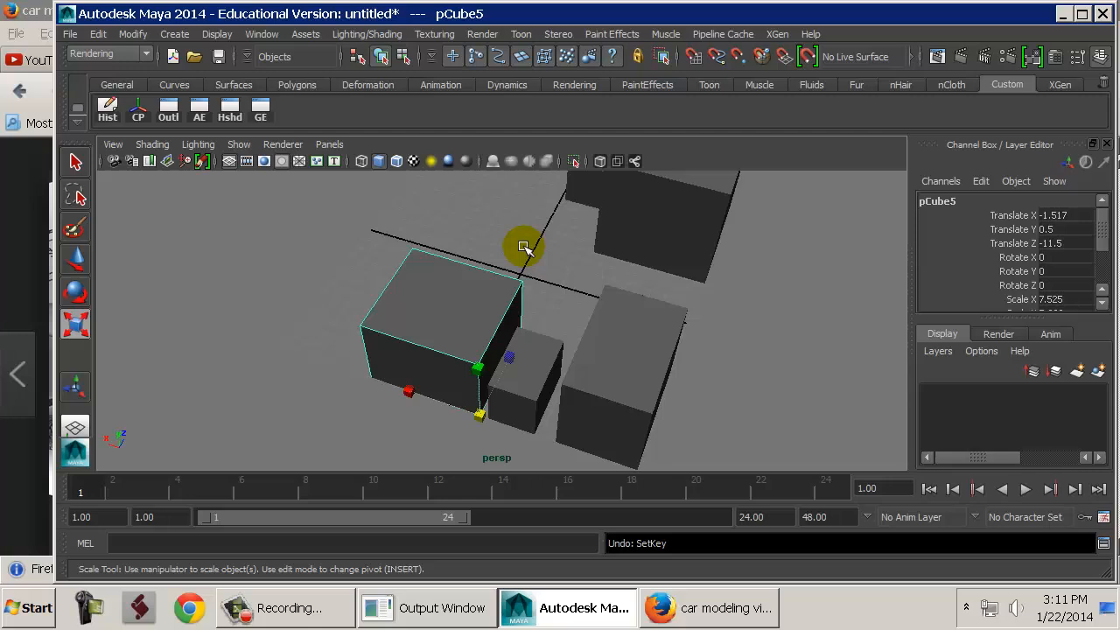
pyautogui.hotkey('ctrl', 'z')
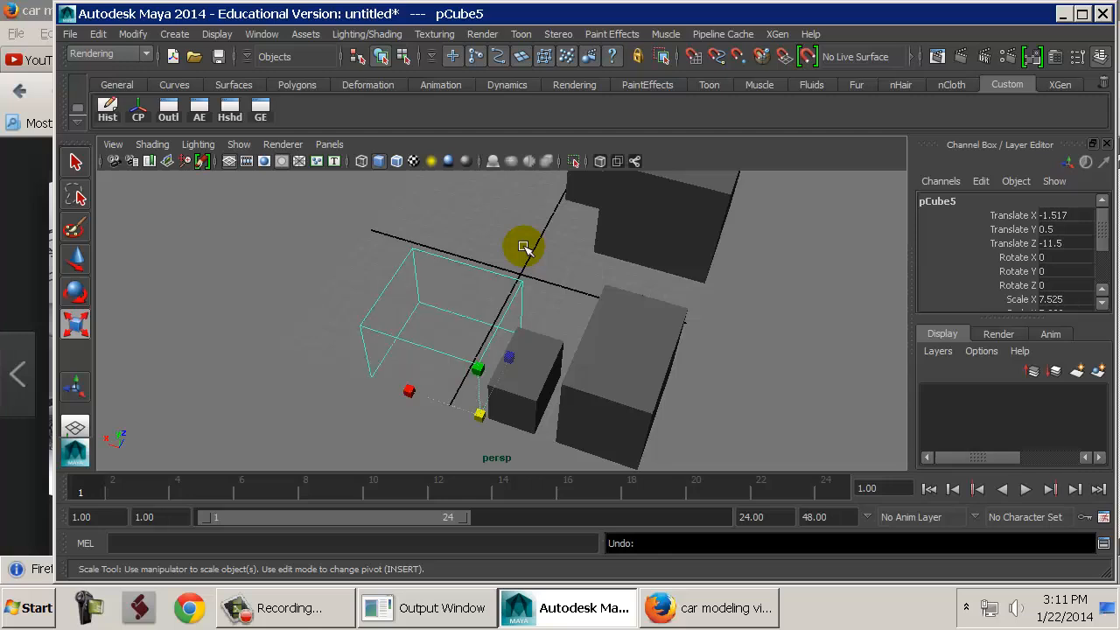
pyautogui.hotkey('shift', 'z')
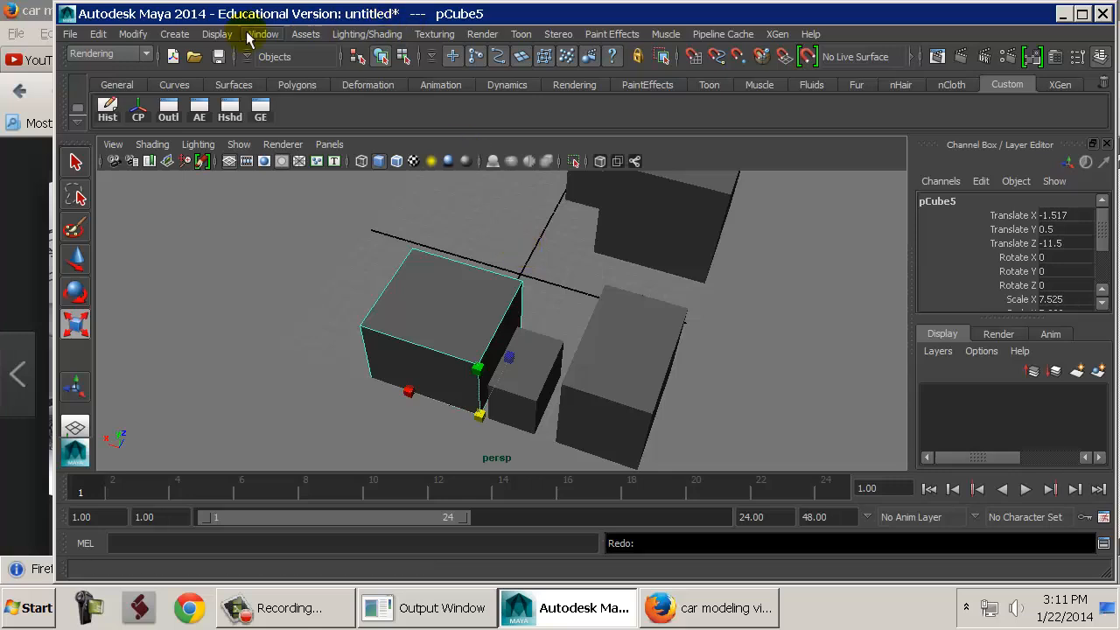
# Switch the menu set to Polygons and look at the Mesh commands.
pyautogui.click(109, 53)
pyautogui.click(110, 80)
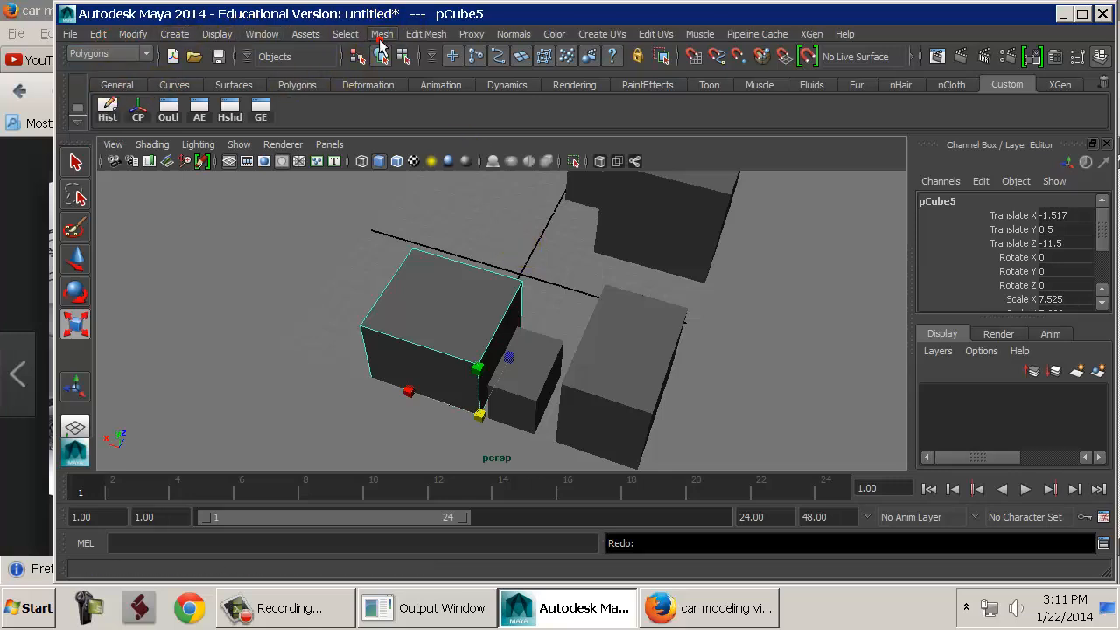
pyautogui.click(382, 34)
pyautogui.click(718, 270)
# Switch the selected box to face selection, select its end face and apply Extrude to it.
pyautogui.keyDown('alt'); pyautogui.moveTo(458, 322); pyautogui.dragTo(673, 284); pyautogui.keyUp('alt')
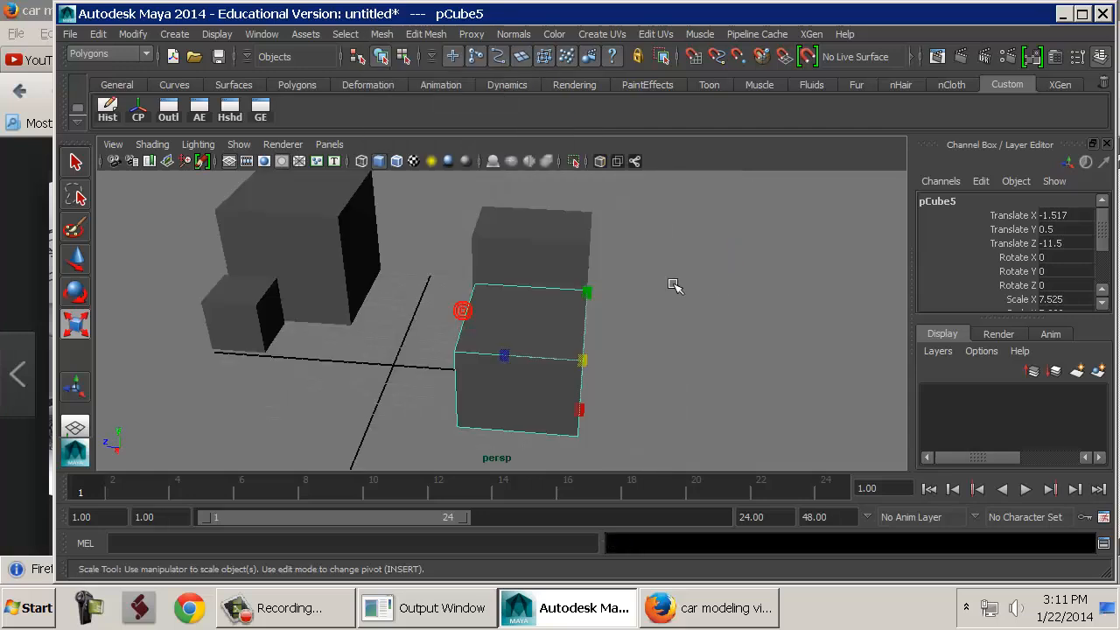
pyautogui.keyDown('alt'); pyautogui.moveTo(585, 351); pyautogui.dragTo(752, 297); pyautogui.keyUp('alt')
pyautogui.moveTo(604, 262); pyautogui.dragTo(600, 225, button='right')
pyautogui.click(633, 299)
pyautogui.press('space')
pyautogui.click(617, 283)
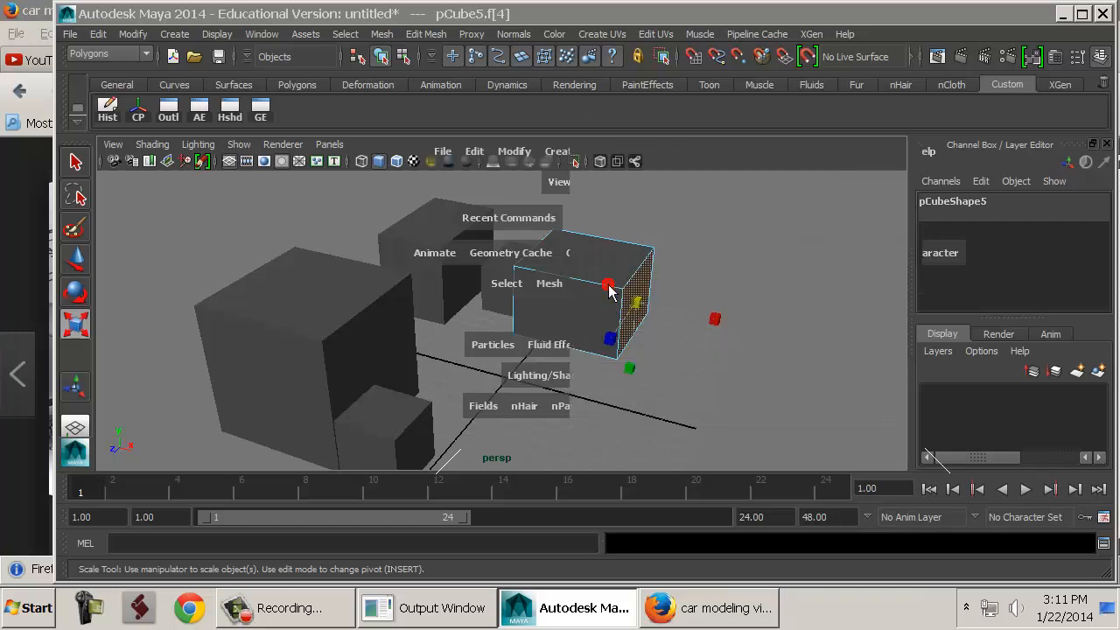
pyautogui.click(692, 56)
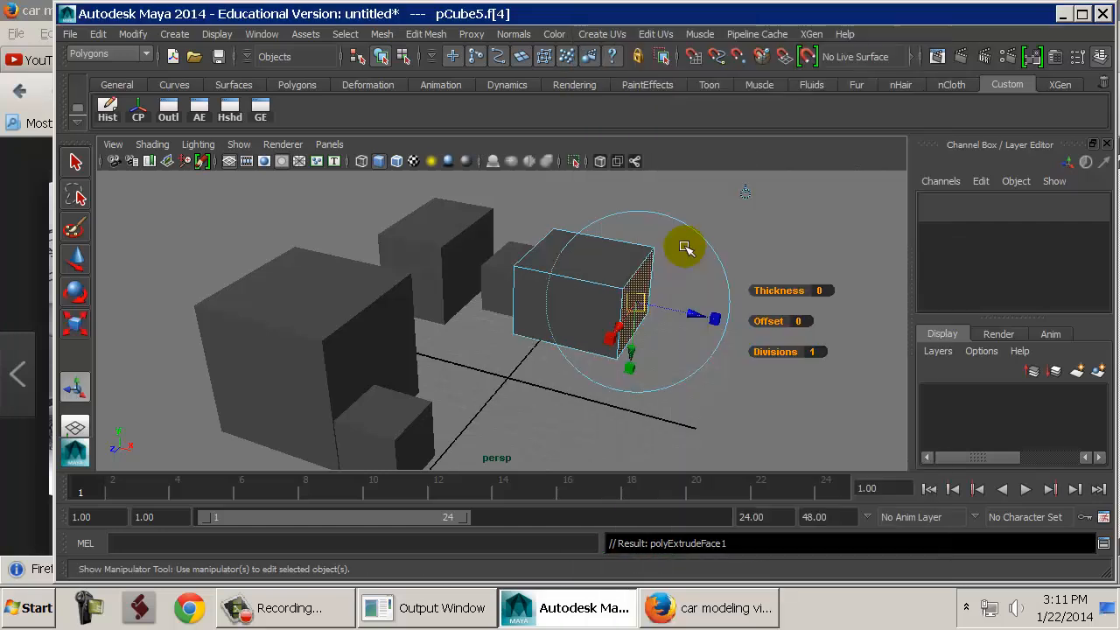
# Scale the extruded face evenly inward to form a smaller inset face within the box's end.
pyautogui.scroll(3, 647, 298)
pyautogui.click(633, 317)
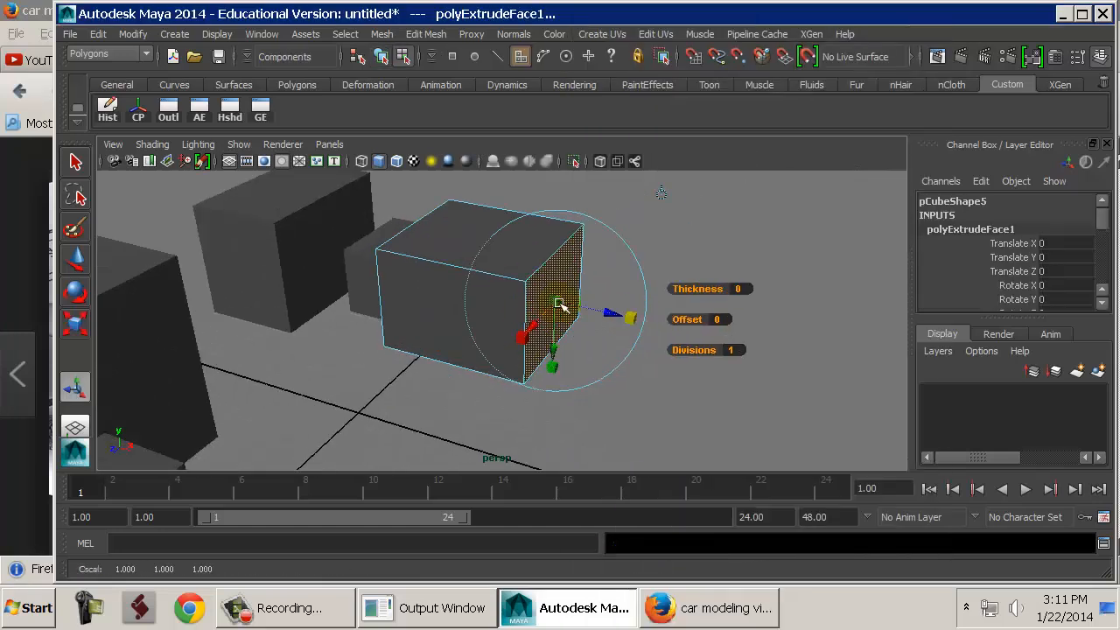
pyautogui.moveTo(557, 303); pyautogui.dragTo(589, 313)
pyautogui.hotkey('ctrl', 'z')
pyautogui.keyDown('alt'); pyautogui.moveTo(586, 312); pyautogui.dragTo(735, 317, button='right'); pyautogui.keyUp('alt')
pyautogui.keyDown('alt'); pyautogui.moveTo(735, 317); pyautogui.dragTo(620, 304); pyautogui.keyUp('alt')
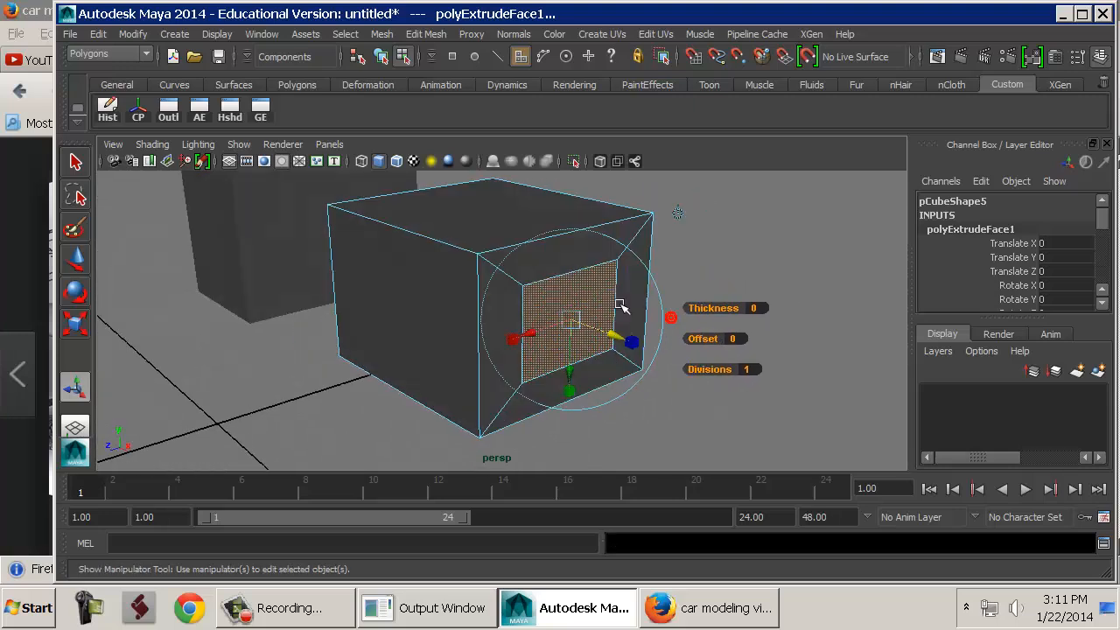
# Extrude the inset face again and pull it outward into a narrower block.
pyautogui.press('space')
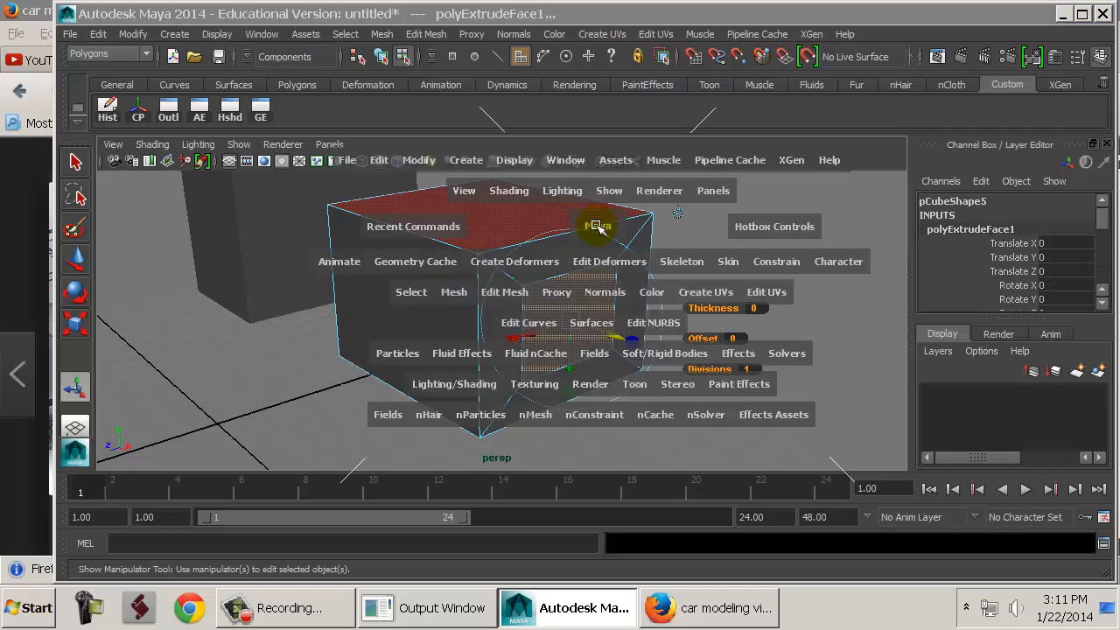
pyautogui.moveTo(496, 297); pyautogui.dragTo(503, 47)
pyautogui.moveTo(613, 335); pyautogui.dragTo(791, 351)
pyautogui.keyDown('alt'); pyautogui.moveTo(707, 308); pyautogui.dragTo(573, 304, button='middle'); pyautogui.keyUp('alt')
pyautogui.keyDown('alt'); pyautogui.moveTo(572, 303); pyautogui.dragTo(617, 302); pyautogui.keyUp('alt')
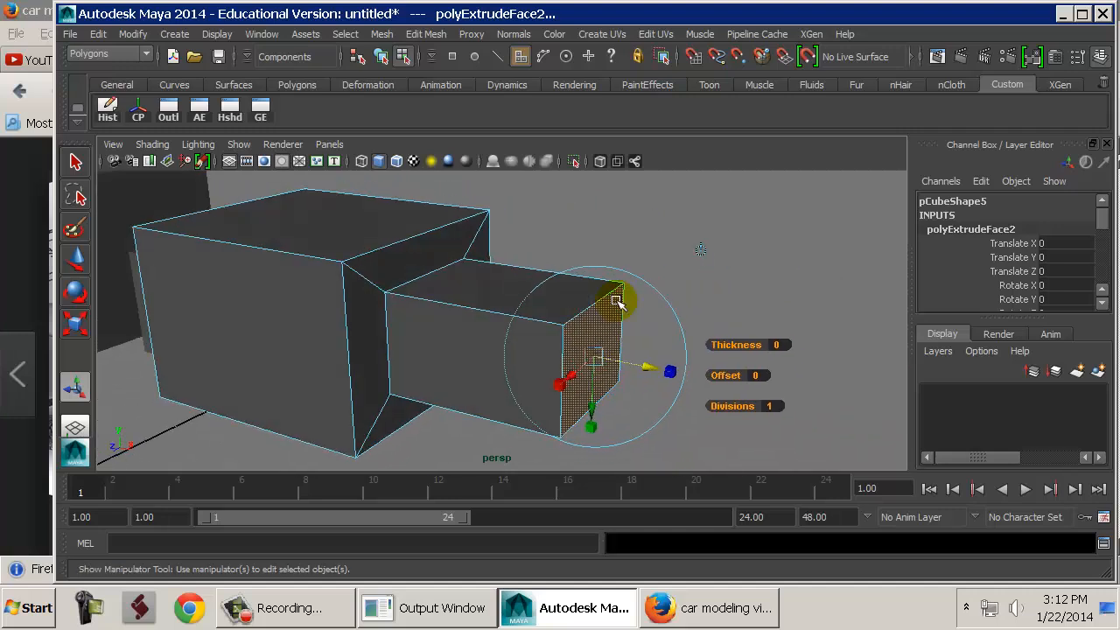
# Extrude the tip face three more times, first shrinking it inward and then pulling it outward in two segments.
pyautogui.hotkey('ctrl', 'e')
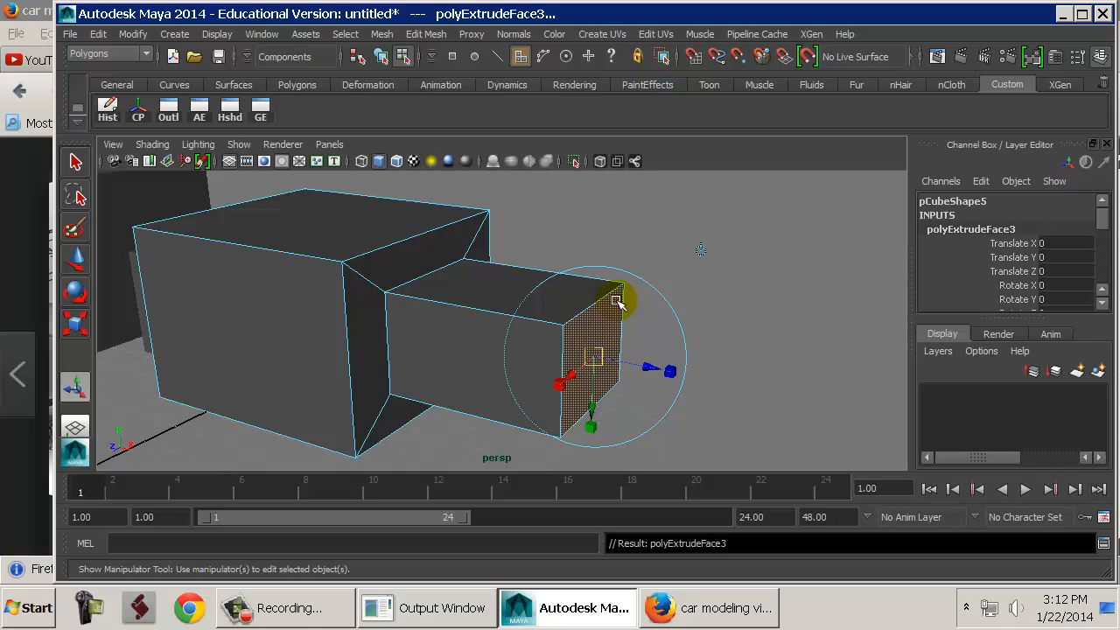
pyautogui.moveTo(617, 302); pyautogui.dragTo(870, 393)
pyautogui.hotkey('ctrl', 'e')
pyautogui.hotkey('ctrl', 'e')
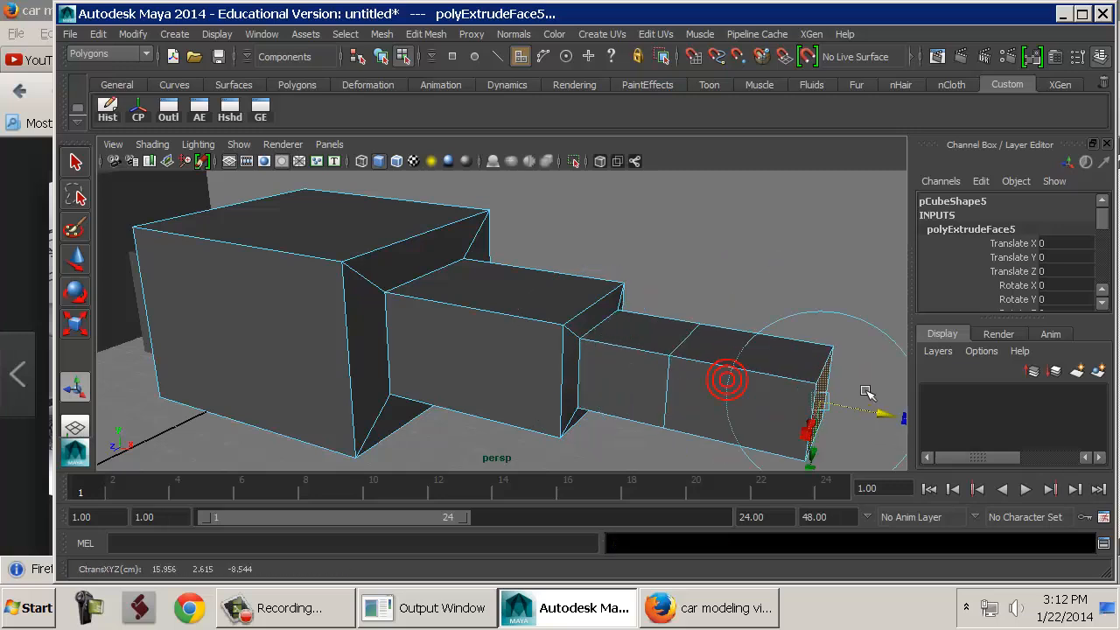
# Extrude the tip face, scale it larger, and extrude it outward into a wider end block.
pyautogui.hotkey('ctrl', 'e')
pyautogui.keyDown('alt'); pyautogui.moveTo(846, 383); pyautogui.dragTo(712, 382, button='middle'); pyautogui.keyUp('alt')
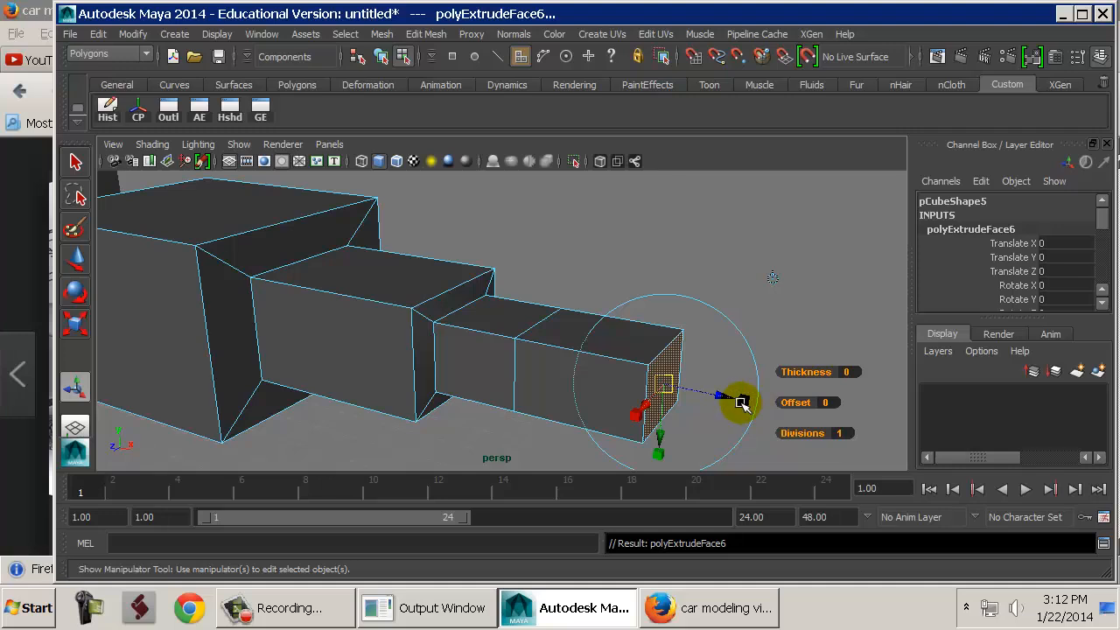
pyautogui.click(743, 400)
pyautogui.moveTo(663, 389); pyautogui.dragTo(849, 419)
pyautogui.hotkey('ctrl', 'e')
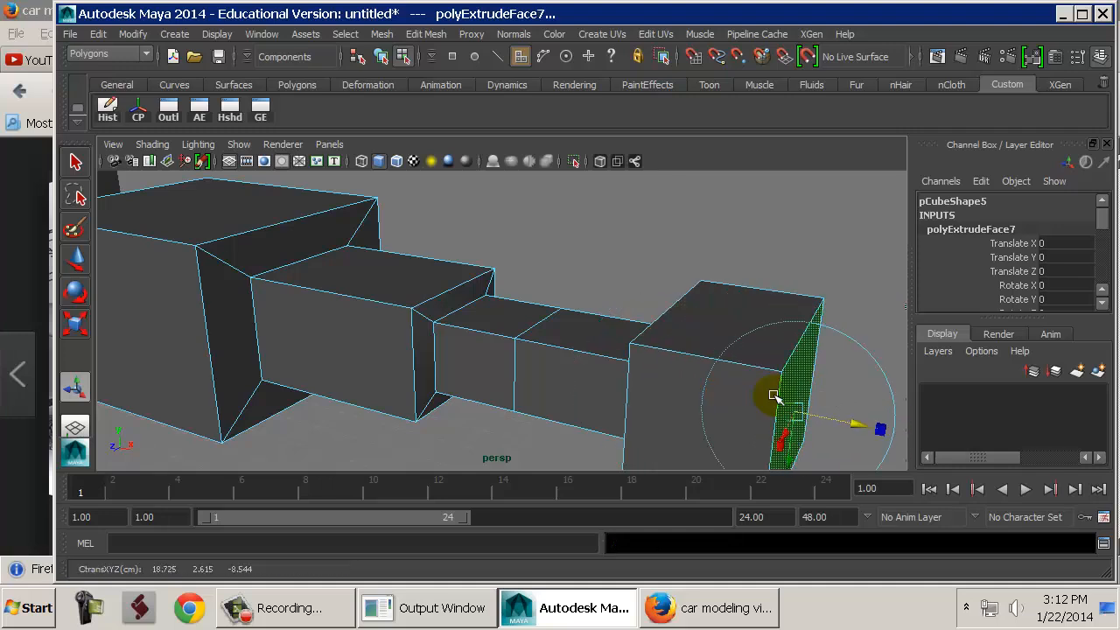
# Return to object selection and delete the whole extruded box.
pyautogui.keyDown('alt'); pyautogui.moveTo(775, 397); pyautogui.dragTo(603, 373, button='right'); pyautogui.keyUp('alt')
pyautogui.keyDown('alt'); pyautogui.moveTo(603, 373); pyautogui.dragTo(674, 403); pyautogui.keyUp('alt')
pyautogui.keyDown('alt'); pyautogui.moveTo(673, 402); pyautogui.dragTo(550, 372, button='right'); pyautogui.keyUp('alt')
pyautogui.keyDown('alt'); pyautogui.moveTo(550, 373); pyautogui.dragTo(607, 369, button='middle'); pyautogui.keyUp('alt')
pyautogui.keyDown('alt'); pyautogui.moveTo(608, 371); pyautogui.dragTo(538, 350); pyautogui.keyUp('alt')
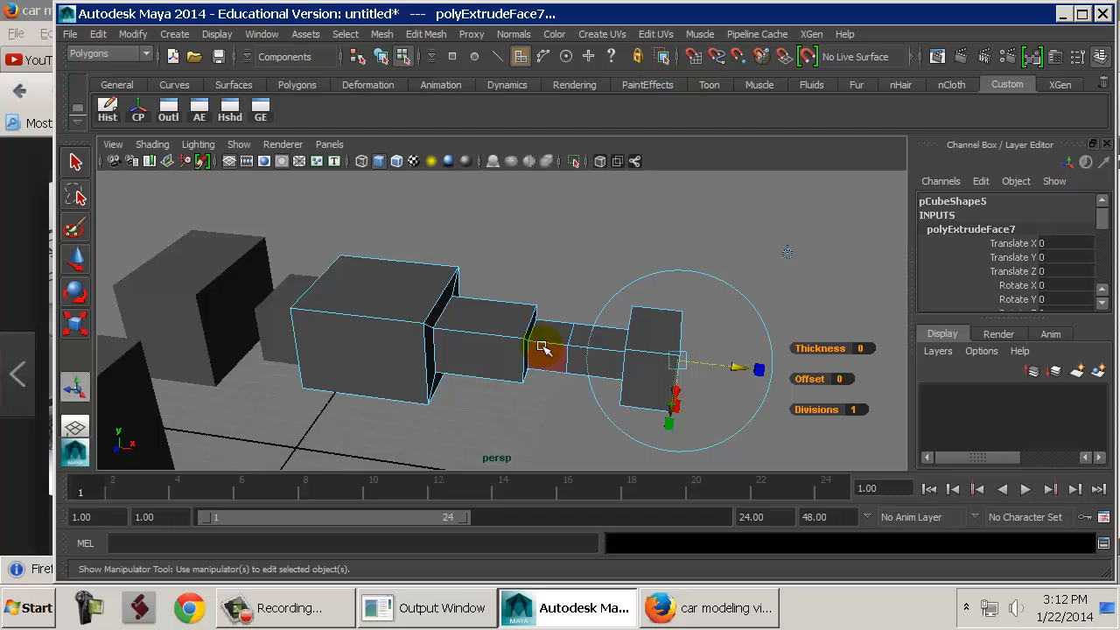
pyautogui.press('F8')
pyautogui.keyDown('alt'); pyautogui.moveTo(653, 374); pyautogui.dragTo(595, 355); pyautogui.keyUp('alt')
pyautogui.keyDown('alt'); pyautogui.moveTo(595, 354); pyautogui.dragTo(464, 307, button='right'); pyautogui.keyUp('alt')
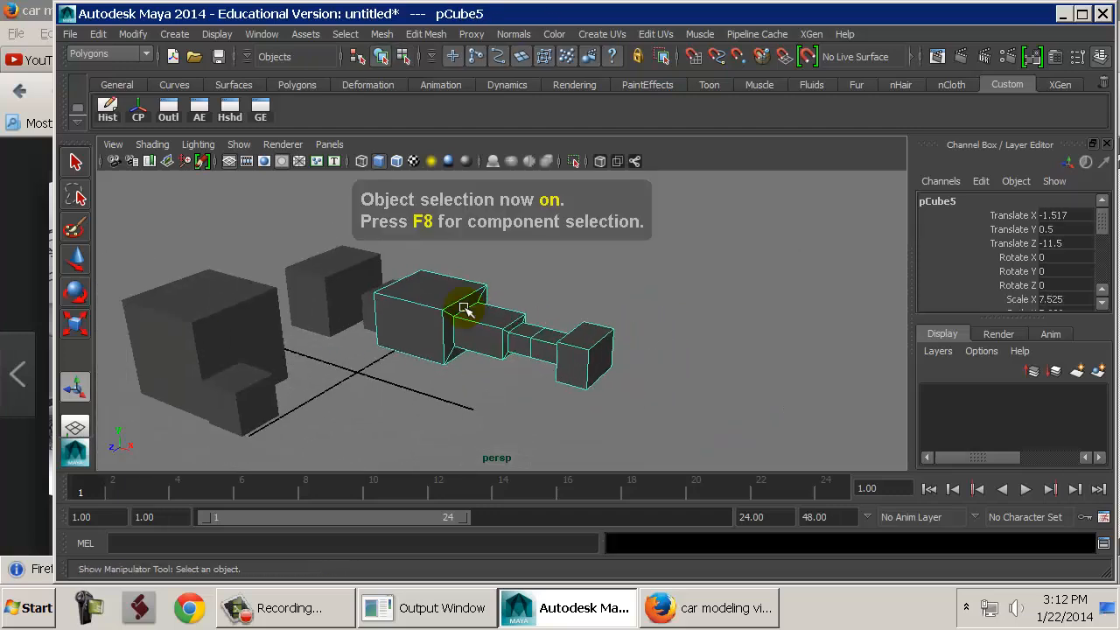
pyautogui.keyDown('alt'); pyautogui.moveTo(565, 320); pyautogui.dragTo(503, 327, button='right'); pyautogui.keyUp('alt')
pyautogui.press('Delete')
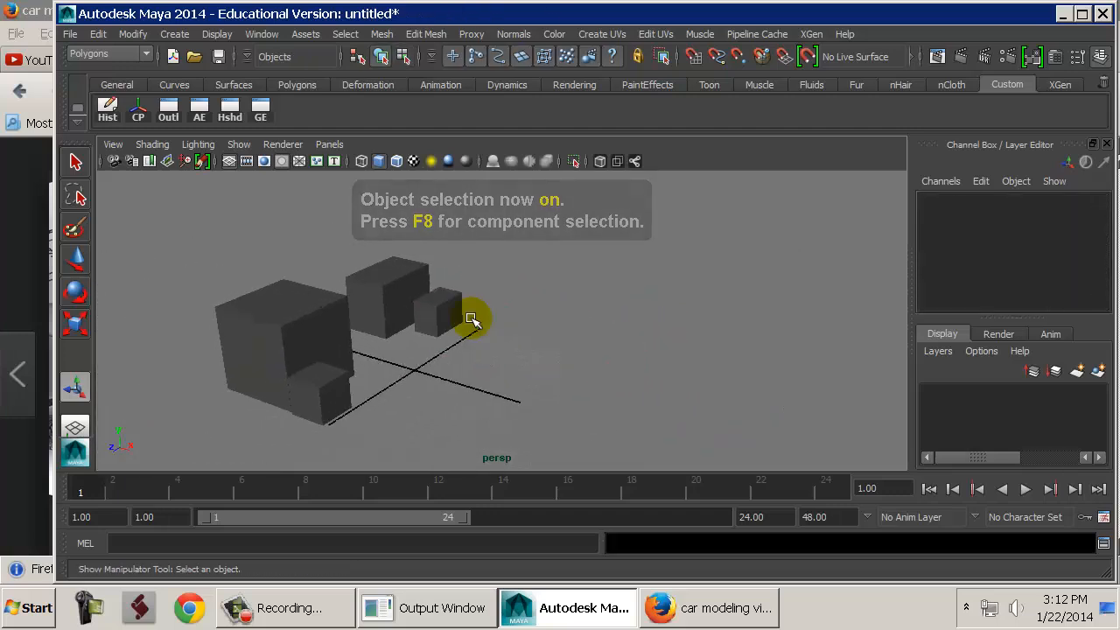
# Delete all the other boxes, keeping only the small box at the grid's edge.
pyautogui.keyDown('alt'); pyautogui.moveTo(470, 312); pyautogui.dragTo(431, 383); pyautogui.keyUp('alt')
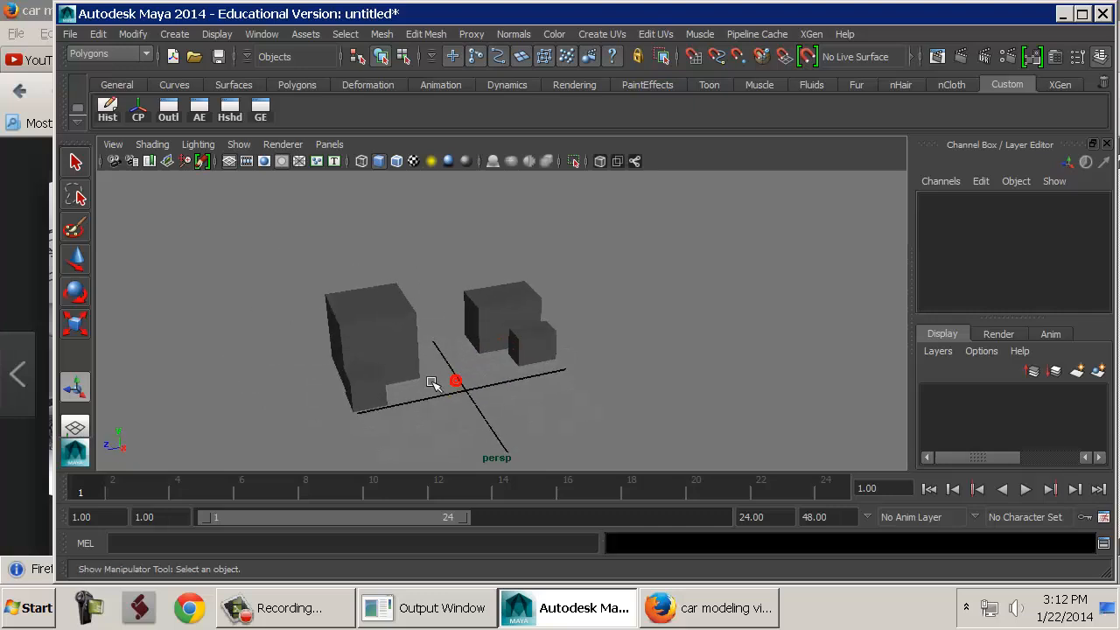
pyautogui.click(366, 322)
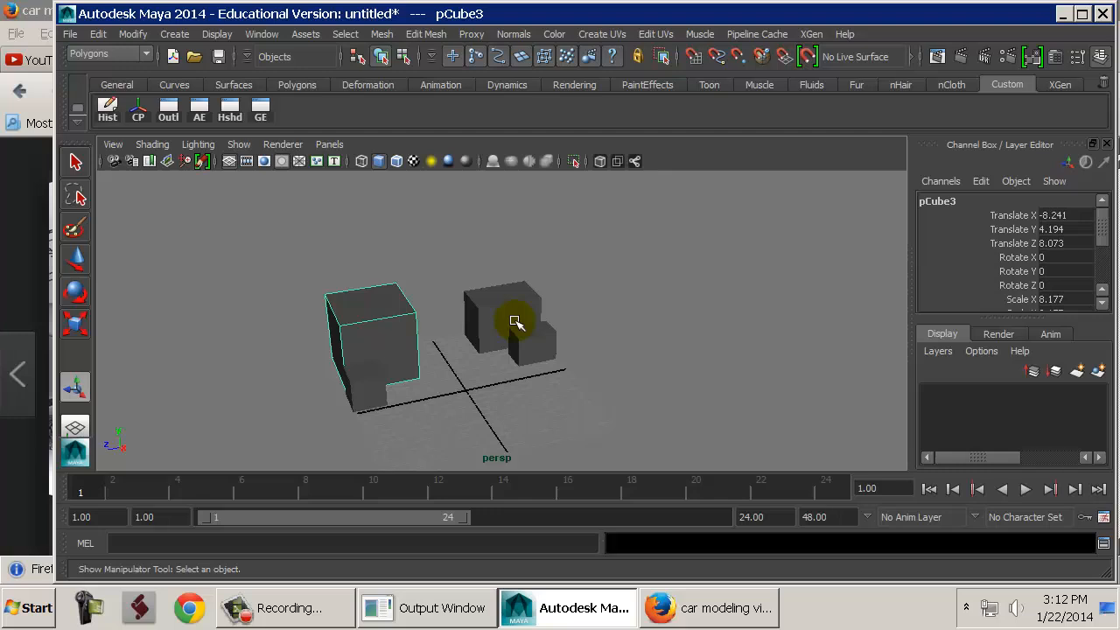
pyautogui.click(520, 338)
pyautogui.click(502, 294)
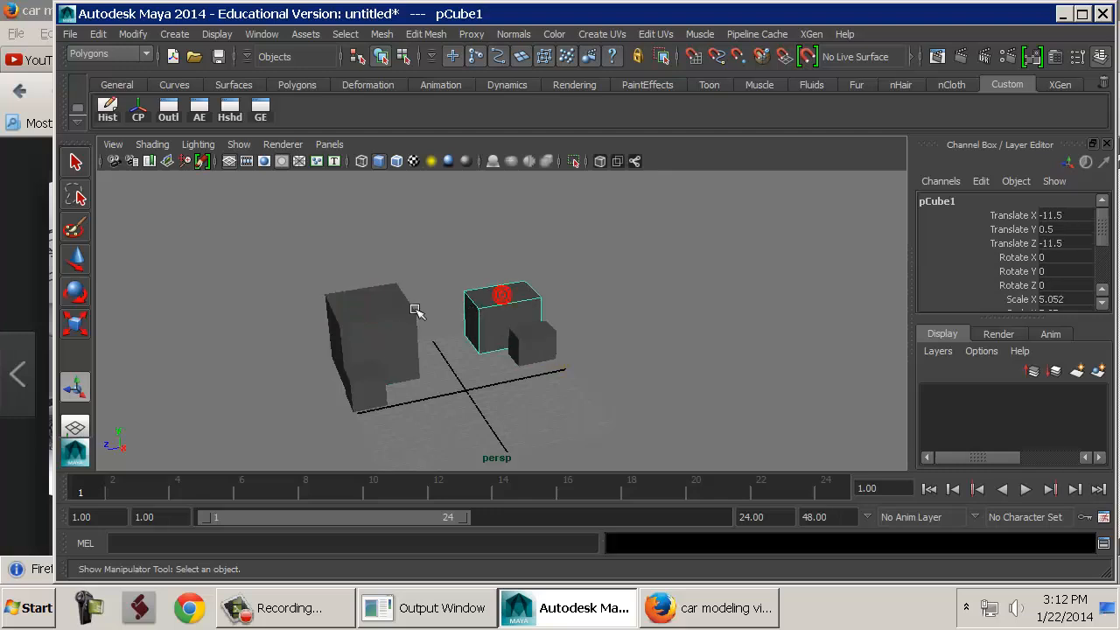
pyautogui.keyDown('shift'); pyautogui.click(415, 311); pyautogui.keyUp('shift')
pyautogui.press('Delete')
# Select the remaining small box, center its pivot and activate the Move tool on it.
pyautogui.click(530, 333)
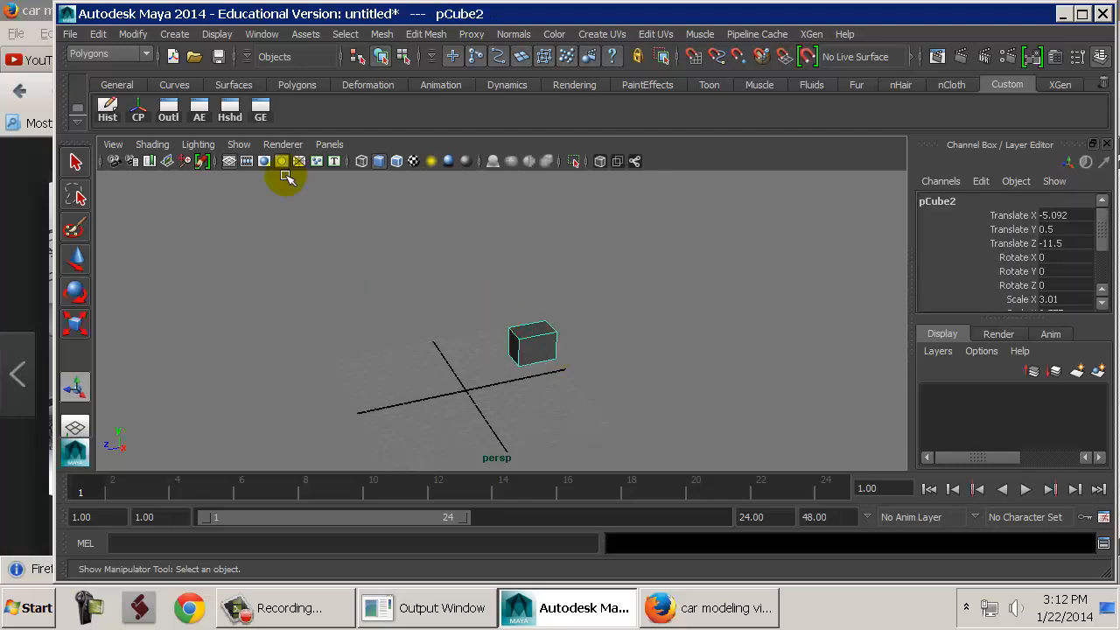
pyautogui.click(139, 111)
pyautogui.press('w')
pyautogui.press('f')
pyautogui.keyDown('alt'); pyautogui.moveTo(581, 355); pyautogui.dragTo(476, 343); pyautogui.keyUp('alt')
pyautogui.keyDown('alt'); pyautogui.moveTo(475, 343); pyautogui.dragTo(163, 288, button='right'); pyautogui.keyUp('alt')
pyautogui.keyDown('alt'); pyautogui.moveTo(608, 307); pyautogui.dragTo(200, 237, button='right'); pyautogui.keyUp('alt')
pyautogui.keyDown('alt'); pyautogui.moveTo(603, 296); pyautogui.dragTo(446, 302); pyautogui.keyUp('alt')
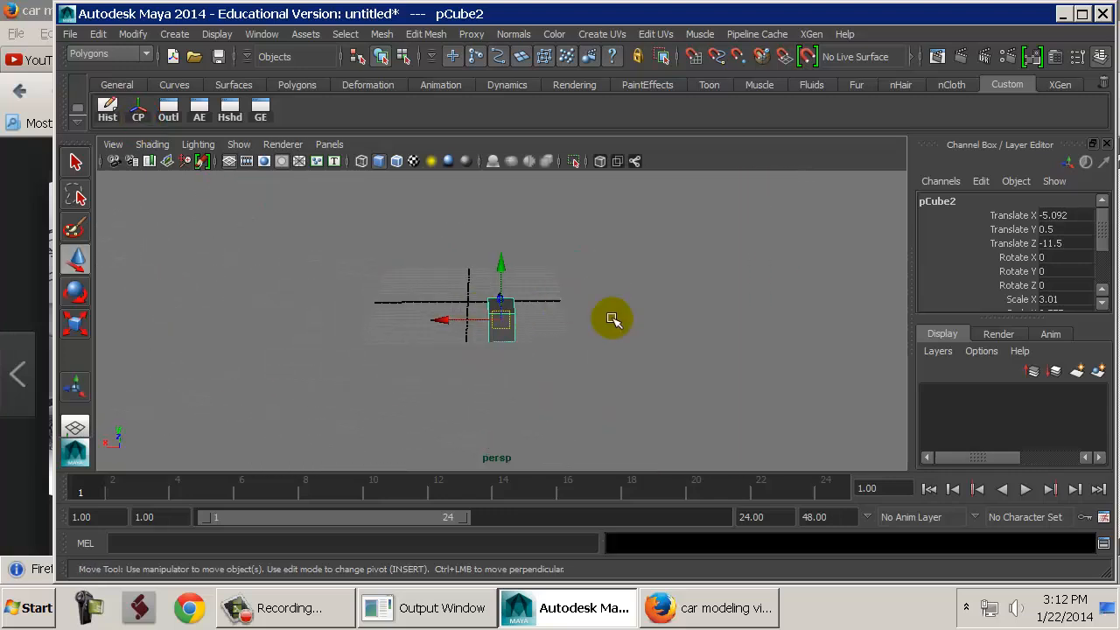
# Duplicate the small box and move the copy straight up to about 5.34 in Translate Y.
pyautogui.hotkey('ctrl', 'd')
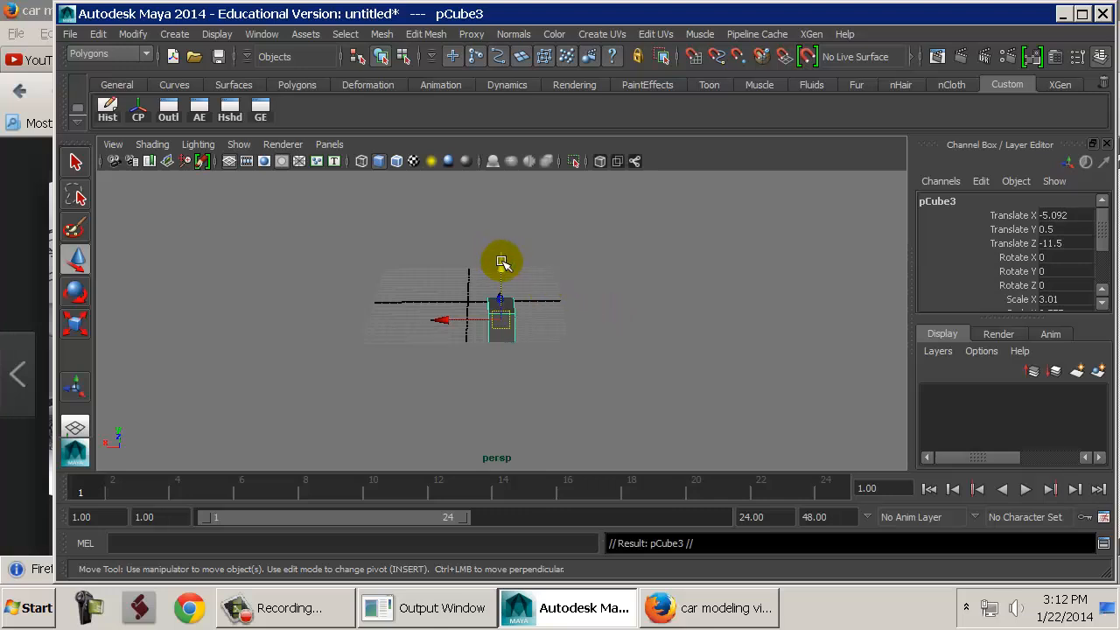
pyautogui.moveTo(501, 263); pyautogui.dragTo(508, 223)
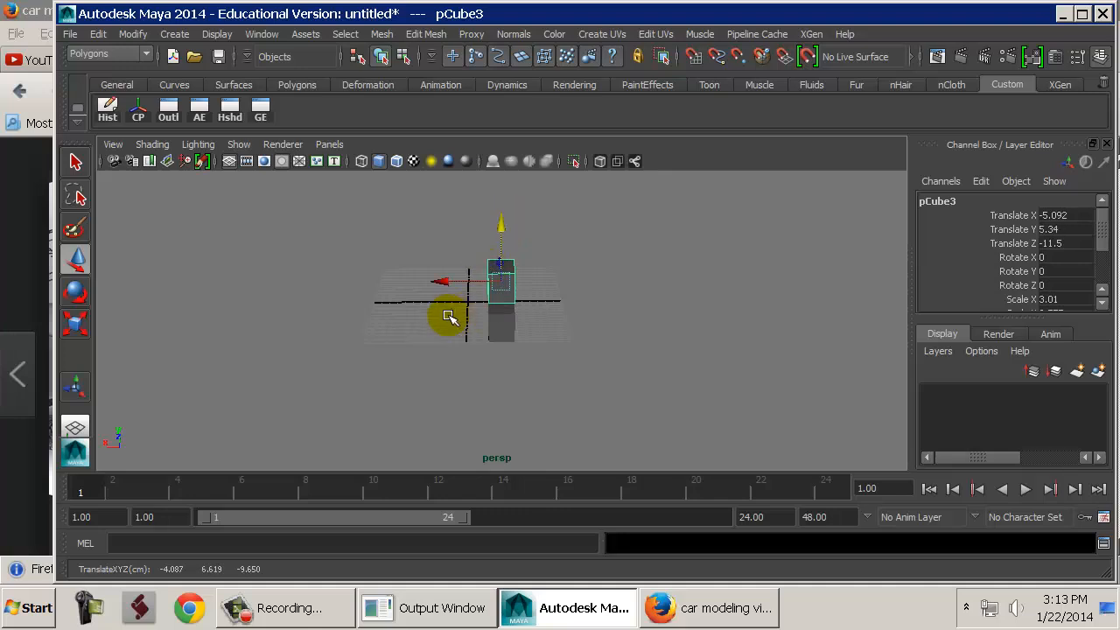
pyautogui.keyDown('alt'); pyautogui.moveTo(463, 312); pyautogui.dragTo(623, 296); pyautogui.keyUp('alt')
pyautogui.keyDown('alt'); pyautogui.moveTo(622, 292); pyautogui.dragTo(615, 336, button='middle'); pyautogui.keyUp('alt')
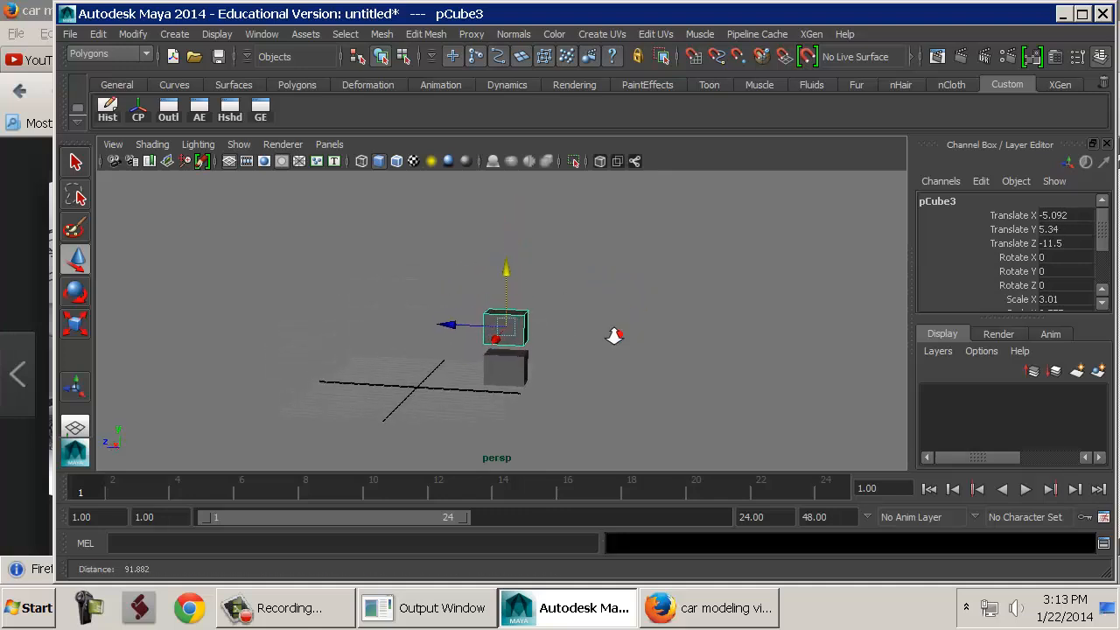
pyautogui.keyDown('alt'); pyautogui.moveTo(615, 336); pyautogui.dragTo(548, 332, button='right'); pyautogui.keyUp('alt')
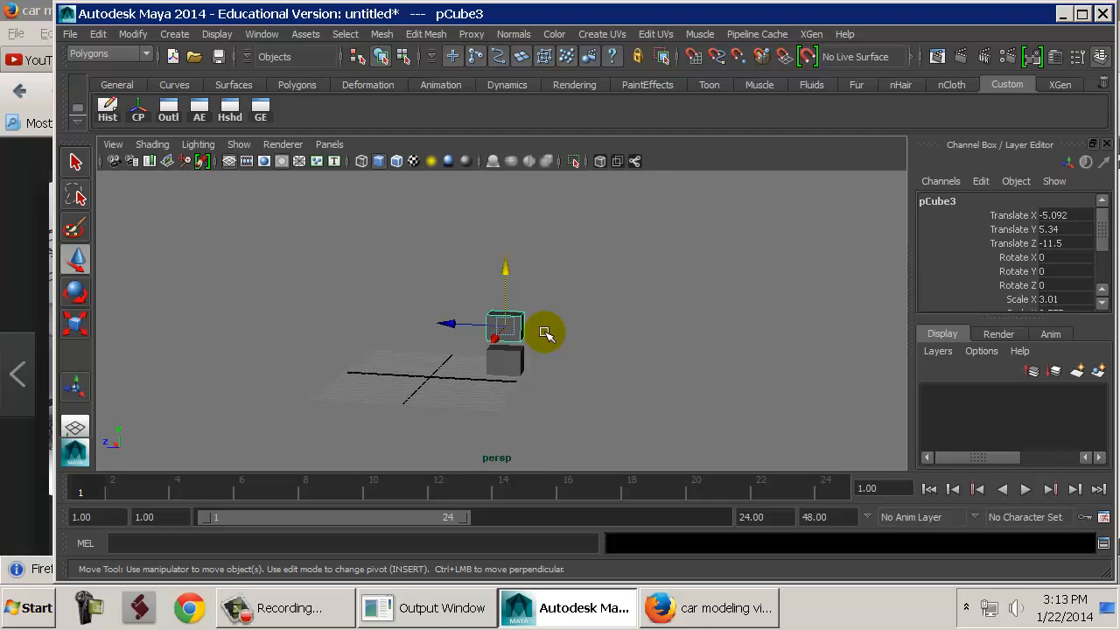
# Duplicate the raised copy with its transform eleven times to stack a tall column of boxes.
pyautogui.hotkey('shift', 'd')
pyautogui.hotkey('shift', 'd')
pyautogui.hotkey('shift', 'd')
pyautogui.hotkey('shift', 'd')
pyautogui.hotkey('shift', 'd')
pyautogui.hotkey('shift', 'd')
pyautogui.hotkey('shift', 'd')
pyautogui.hotkey('shift', 'd')
pyautogui.hotkey('shift', 'd')
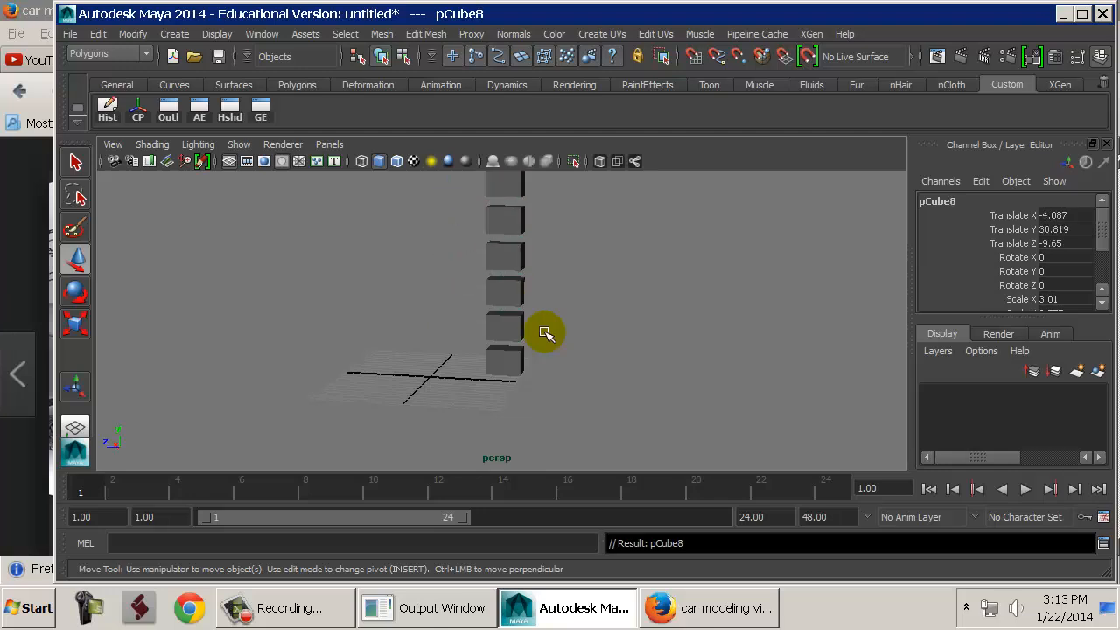
pyautogui.hotkey('shift', 'd')
pyautogui.hotkey('shift', 'd')
pyautogui.keyDown('alt'); pyautogui.moveTo(630, 233); pyautogui.dragTo(636, 375, button='middle'); pyautogui.keyUp('alt')
pyautogui.keyDown('alt'); pyautogui.moveTo(636, 377); pyautogui.dragTo(561, 331, button='right'); pyautogui.keyUp('alt')
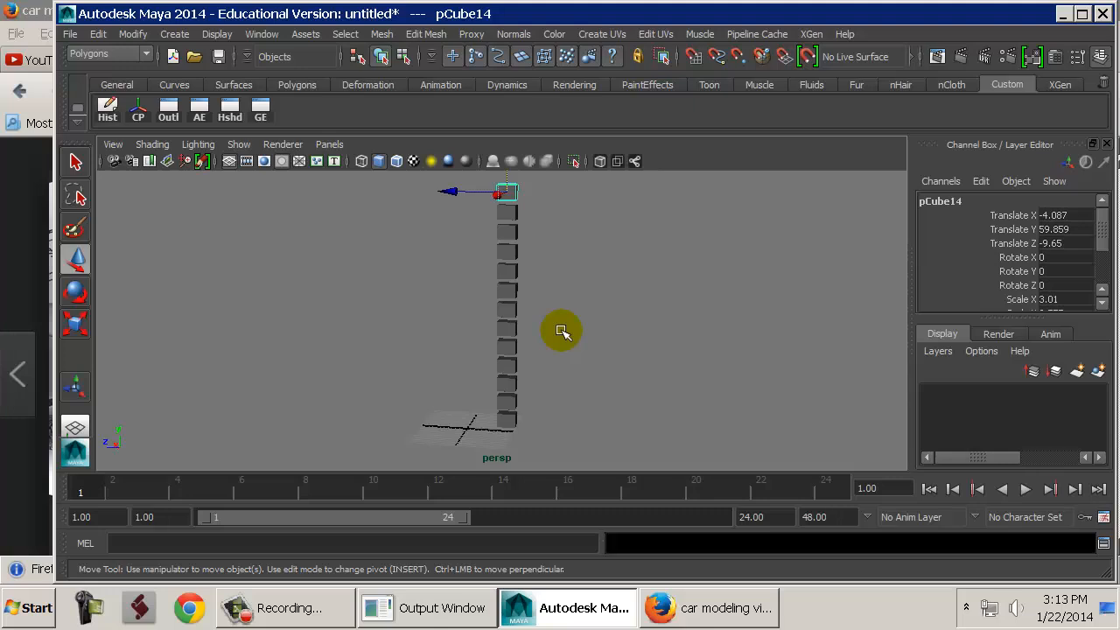
# Select all the stacked copies above the original box and delete them.
pyautogui.keyDown('alt'); pyautogui.moveTo(552, 338); pyautogui.dragTo(559, 332); pyautogui.keyUp('alt')
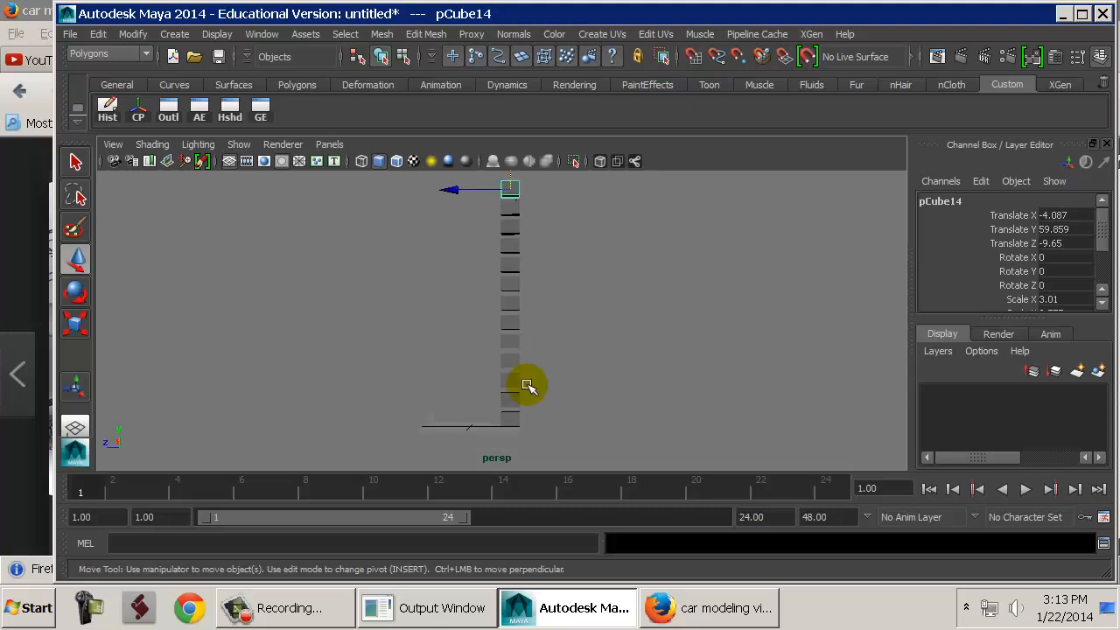
pyautogui.moveTo(500, 403); pyautogui.dragTo(559, 170)
pyautogui.press('Delete')
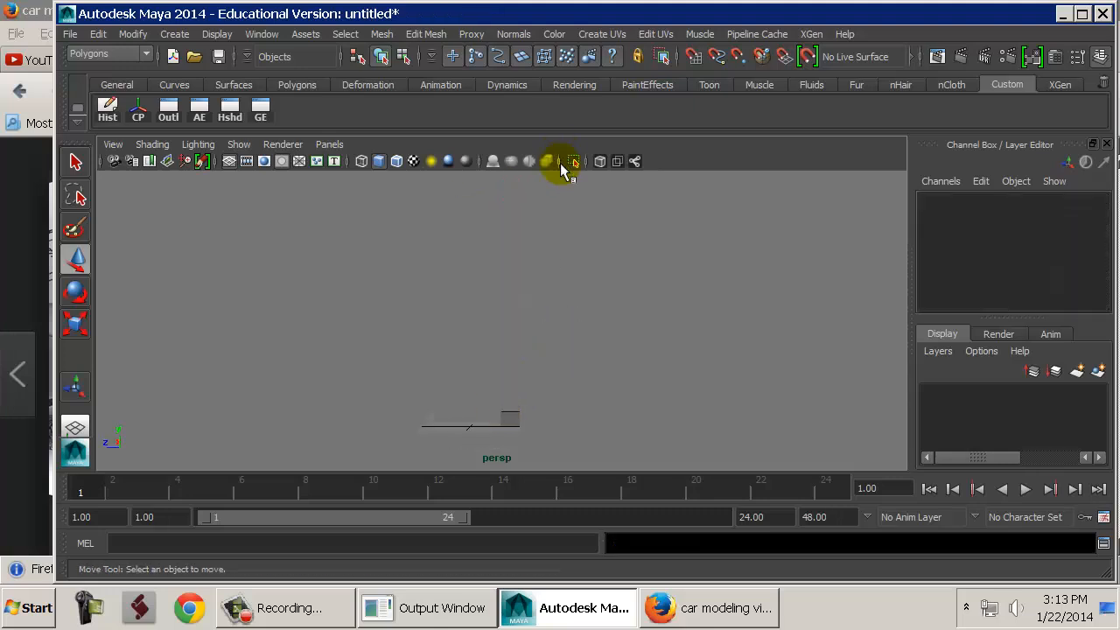
# Select the small box and scale it into a flat stair tread, about 3.48 in X and 7.9 in Z.
pyautogui.click(510, 420)
pyautogui.press('f')
pyautogui.keyDown('alt'); pyautogui.moveTo(517, 353); pyautogui.dragTo(532, 383); pyautogui.keyUp('alt')
pyautogui.keyDown('alt'); pyautogui.moveTo(532, 383); pyautogui.dragTo(370, 280, button='right'); pyautogui.keyUp('alt')
pyautogui.keyDown('alt'); pyautogui.moveTo(496, 284); pyautogui.dragTo(385, 271, button='right'); pyautogui.keyUp('alt')
pyautogui.press('r')
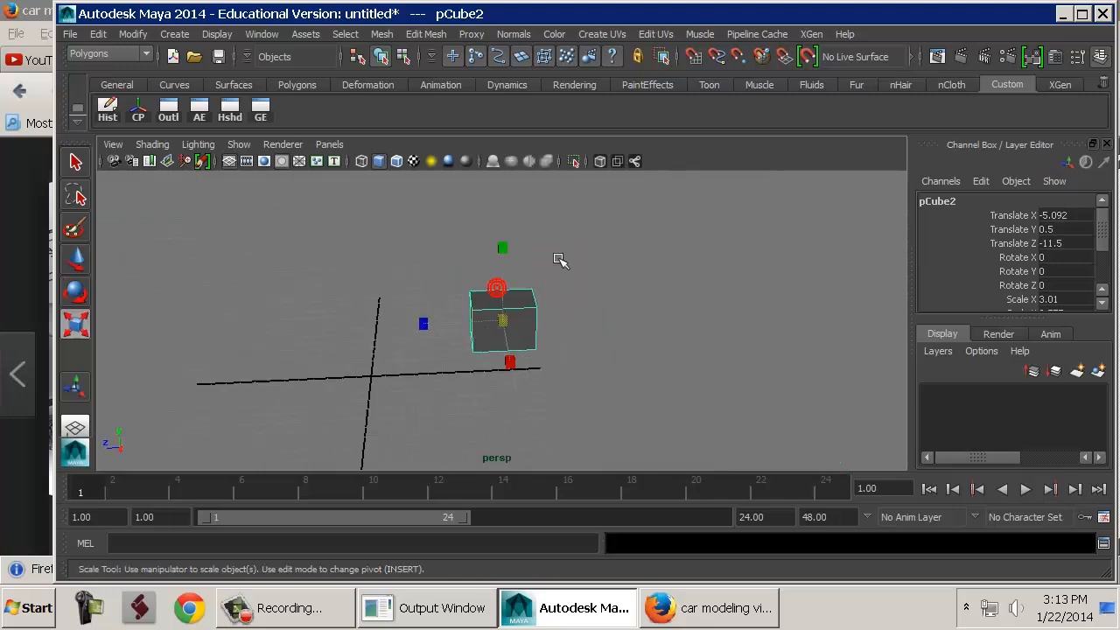
pyautogui.moveTo(497, 248); pyautogui.dragTo(502, 302)
pyautogui.moveTo(508, 361); pyautogui.dragTo(506, 345)
pyautogui.moveTo(423, 325); pyautogui.dragTo(368, 326)
pyautogui.moveTo(511, 362); pyautogui.dragTo(502, 318)
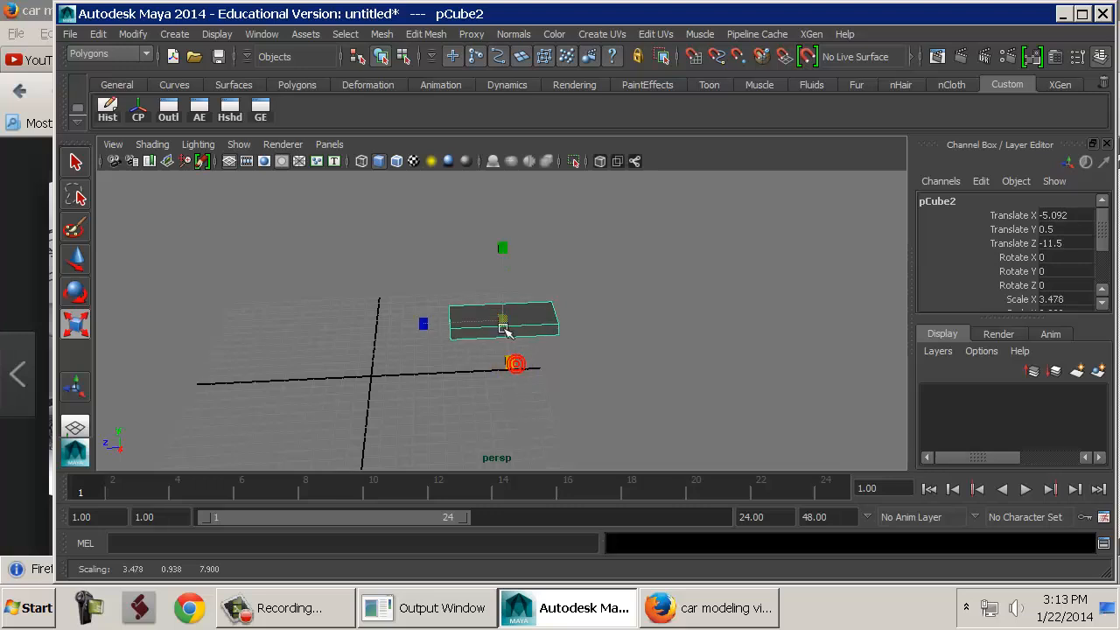
pyautogui.moveTo(505, 255); pyautogui.dragTo(500, 286)
# Move the tread's pivot to the center of the grid, snapping it to the grid origin.
pyautogui.keyDown('alt'); pyautogui.moveTo(472, 324); pyautogui.dragTo(438, 381); pyautogui.keyUp('alt')
pyautogui.press('w')
pyautogui.press('Insert')
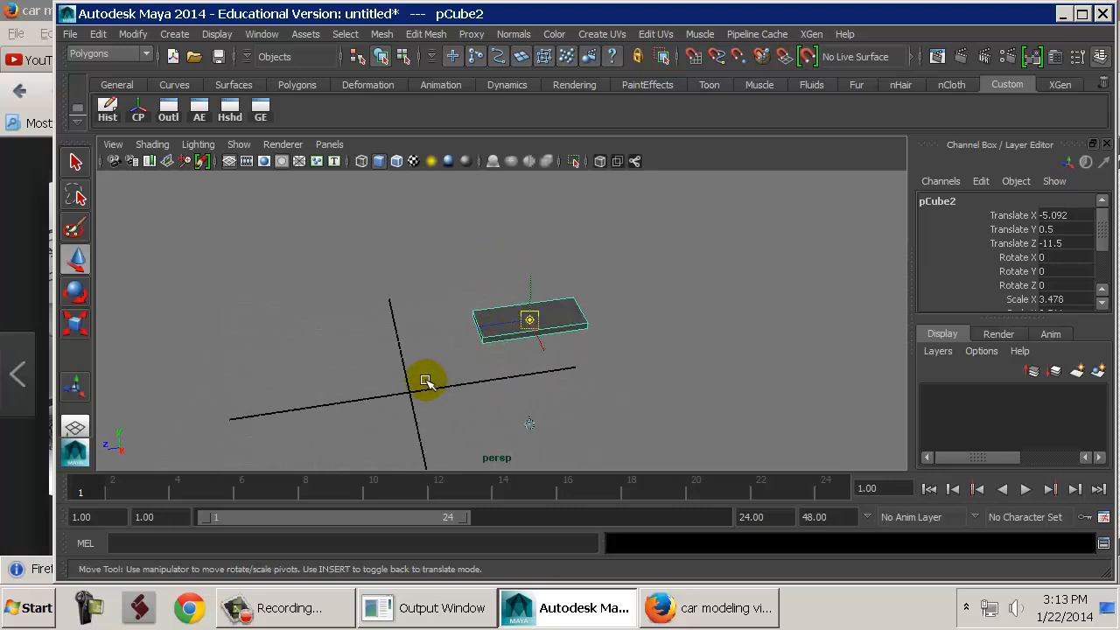
pyautogui.press('x')
pyautogui.moveTo(425, 381); pyautogui.dragTo(411, 391, button='middle')
pyautogui.press('Insert')
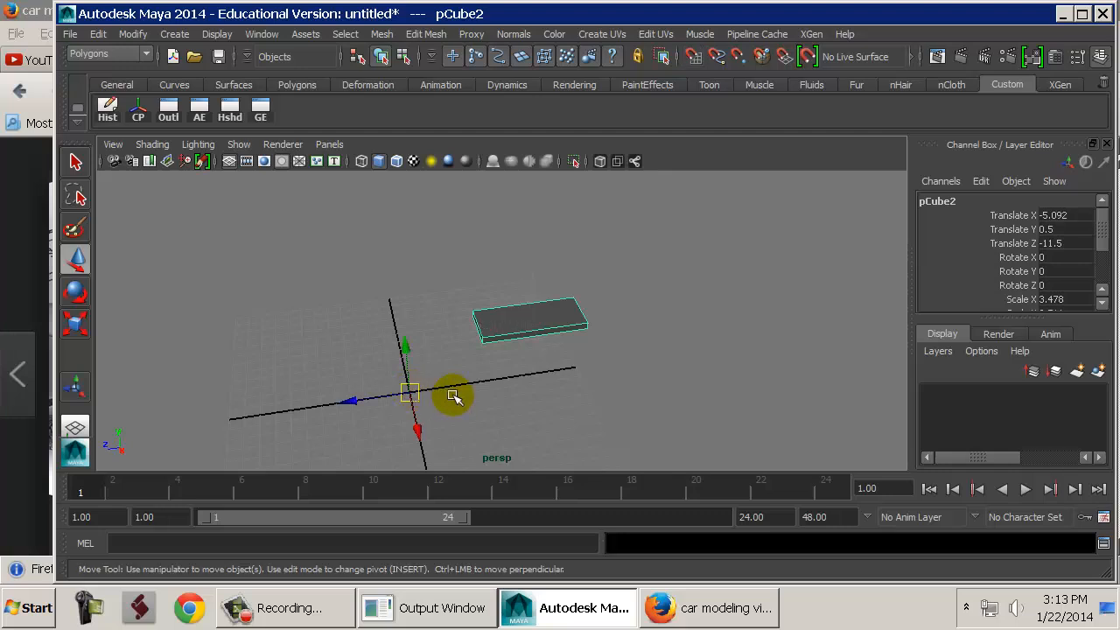
# Duplicate the tread, rotate the copy about 16 degrees around Y and raise it to about 2.06 in Translate Y.
pyautogui.hotkey('ctrl', 'd')
pyautogui.press('e')
pyautogui.moveTo(362, 442); pyautogui.dragTo(385, 445)
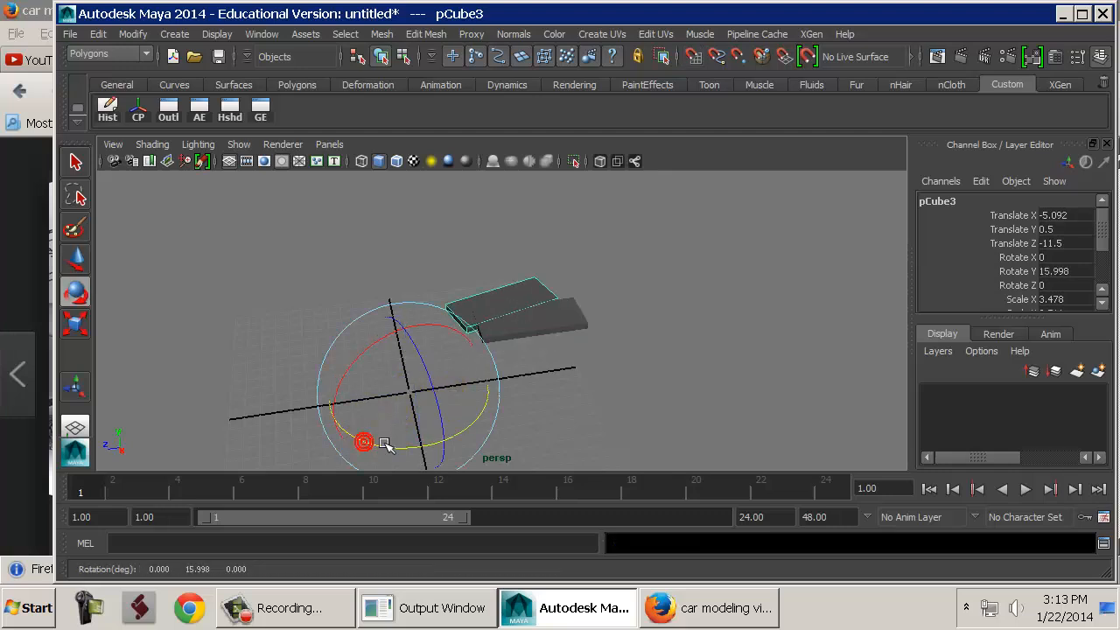
pyautogui.press('w')
pyautogui.moveTo(400, 346); pyautogui.dragTo(406, 330)
pyautogui.keyDown('alt'); pyautogui.moveTo(496, 353); pyautogui.dragTo(472, 359); pyautogui.keyUp('alt')
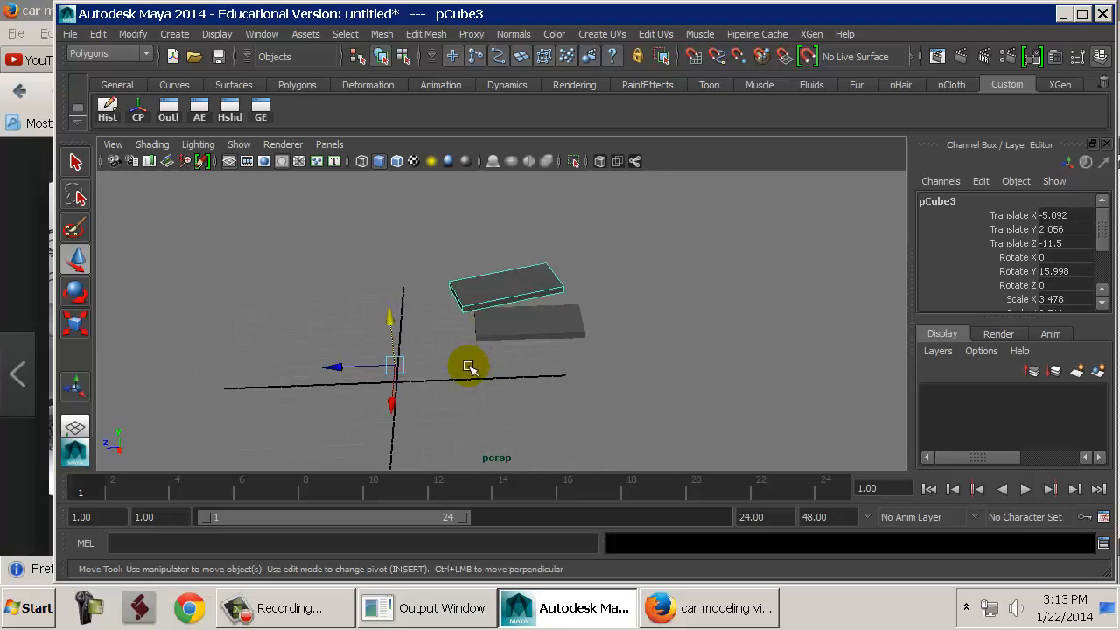
# Duplicate the raised tread with its transform 53 times to build a tall spiral staircase.
pyautogui.hotkey('shift', 'd')
pyautogui.hotkey('shift', 'd')
pyautogui.hotkey('shift', 'd')
pyautogui.hotkey('shift', 'd')
pyautogui.hotkey('shift', 'd')
pyautogui.hotkey('shift', 'd')
pyautogui.hotkey('shift', 'd')
pyautogui.hotkey('shift', 'd')
pyautogui.hotkey('shift', 'd')
pyautogui.hotkey('shift', 'd')
pyautogui.hotkey('shift', 'd')
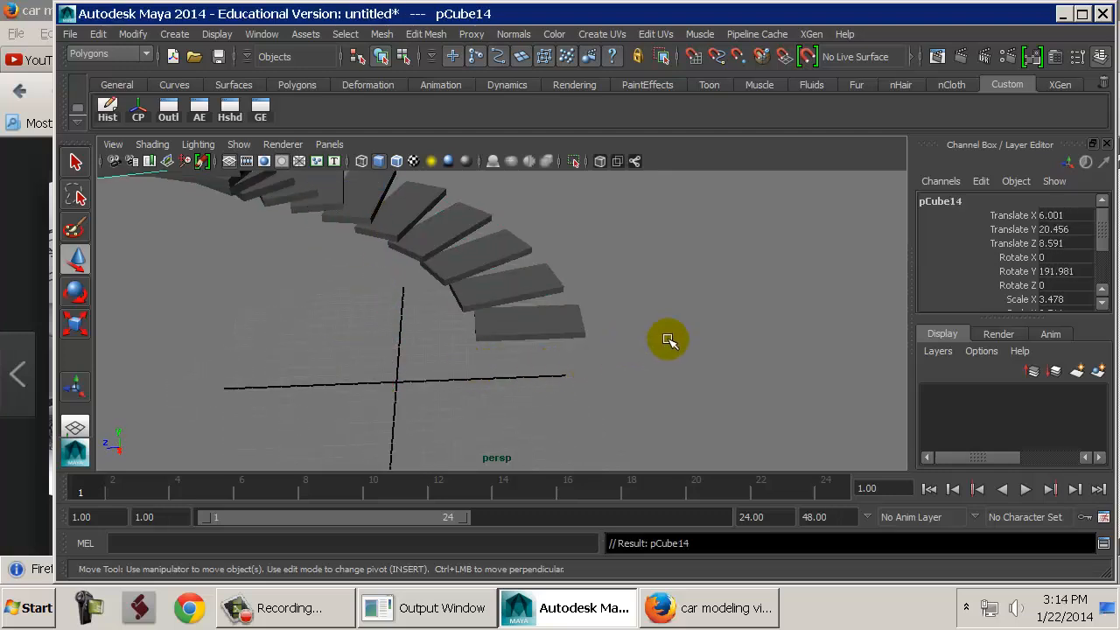
pyautogui.keyDown('alt'); pyautogui.moveTo(715, 332); pyautogui.dragTo(513, 316, button='right'); pyautogui.keyUp('alt')
pyautogui.keyDown('alt'); pyautogui.moveTo(513, 316); pyautogui.dragTo(525, 401, button='middle'); pyautogui.keyUp('alt')
pyautogui.hotkey('shift', 'd')
pyautogui.hotkey('shift', 'd')
pyautogui.hotkey('shift', 'd')
pyautogui.hotkey('shift', 'd')
pyautogui.hotkey('shift', 'd')
pyautogui.hotkey('shift', 'd')
pyautogui.hotkey('shift', 'd')
pyautogui.hotkey('shift', 'd')
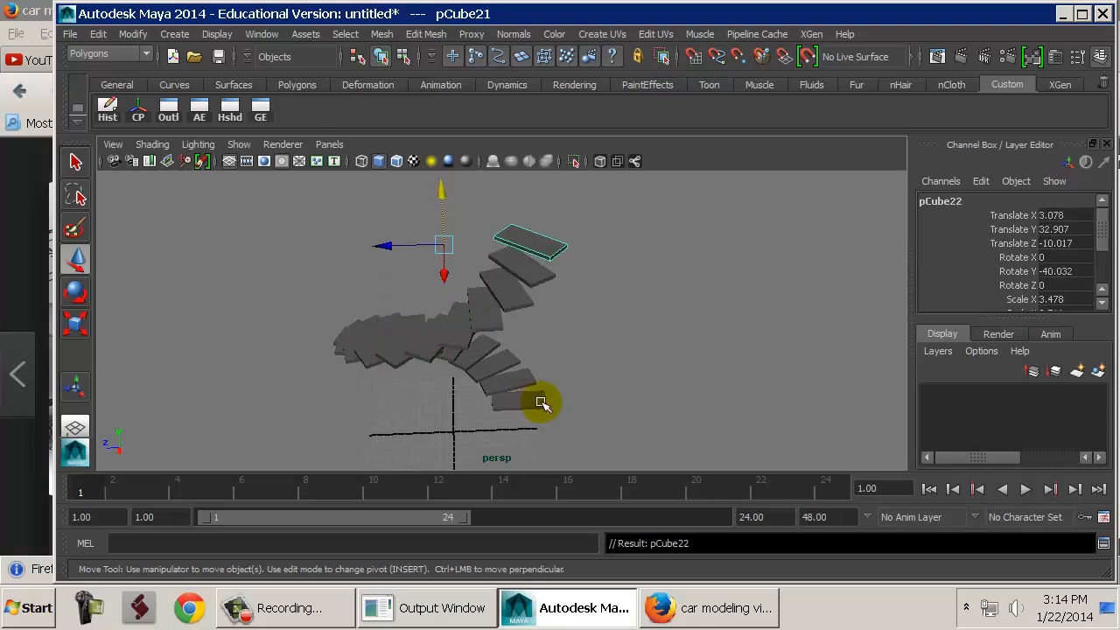
pyautogui.hotkey('shift', 'd')
pyautogui.hotkey('shift', 'd')
pyautogui.hotkey('shift', 'd')
pyautogui.hotkey('shift', 'd')
pyautogui.hotkey('shift', 'd')
pyautogui.hotkey('shift', 'd')
pyautogui.hotkey('shift', 'd')
pyautogui.hotkey('shift', 'd')
pyautogui.hotkey('shift', 'd')
pyautogui.hotkey('shift', 'd')
pyautogui.hotkey('shift', 'd')
pyautogui.hotkey('shift', 'd')
pyautogui.hotkey('shift', 'd')
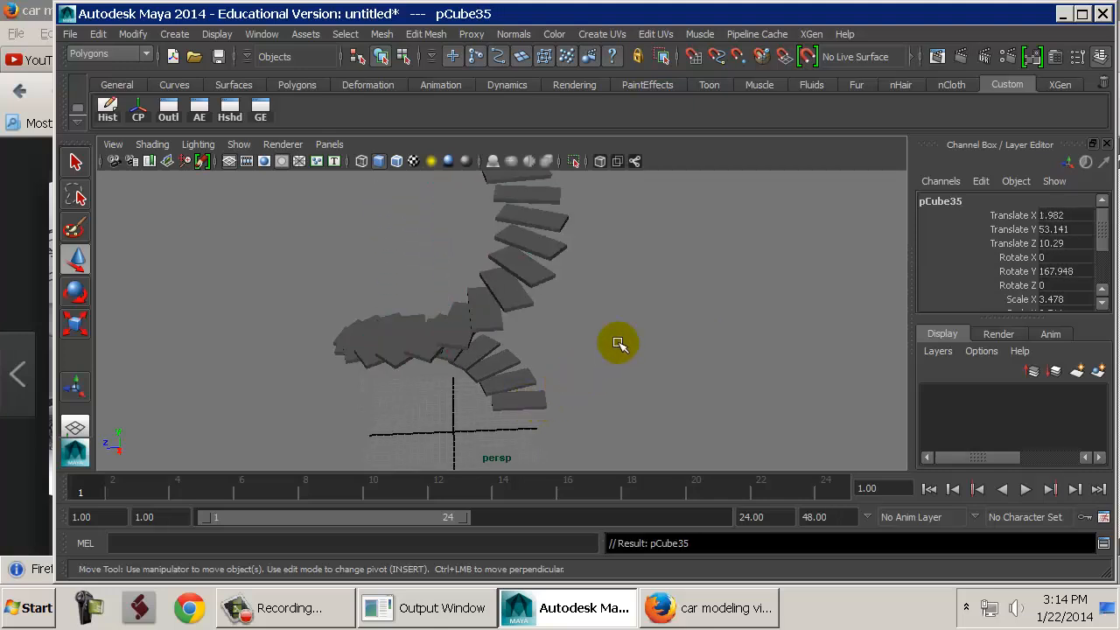
pyautogui.keyDown('alt'); pyautogui.moveTo(638, 330); pyautogui.dragTo(375, 272, button='right'); pyautogui.keyUp('alt')
pyautogui.keyDown('alt'); pyautogui.moveTo(375, 272); pyautogui.dragTo(386, 343, button='middle'); pyautogui.keyUp('alt')
pyautogui.keyDown('alt'); pyautogui.moveTo(417, 345); pyautogui.dragTo(517, 290); pyautogui.keyUp('alt')
pyautogui.hotkey('shift', 'd')
pyautogui.hotkey('shift', 'd')
pyautogui.hotkey('shift', 'd')
pyautogui.hotkey('shift', 'd')
pyautogui.hotkey('shift', 'd')
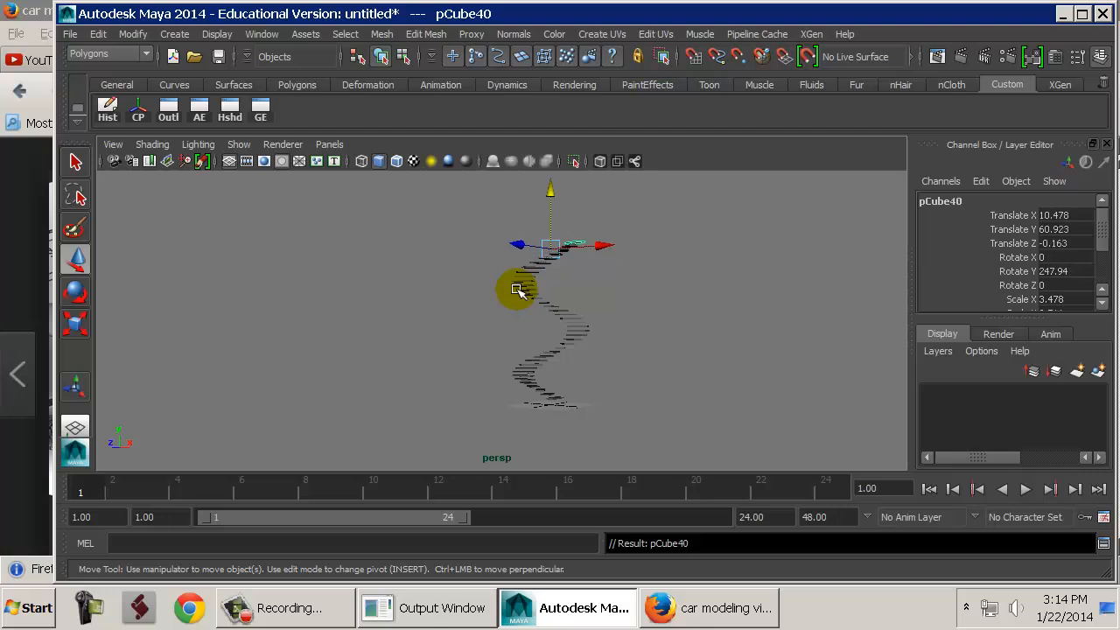
pyautogui.hotkey('shift', 'd')
pyautogui.hotkey('shift', 'd')
pyautogui.hotkey('shift', 'd')
pyautogui.hotkey('shift', 'd')
pyautogui.hotkey('shift', 'd')
pyautogui.hotkey('shift', 'd')
pyautogui.hotkey('shift', 'd')
pyautogui.hotkey('shift', 'd')
pyautogui.hotkey('shift', 'd')
pyautogui.hotkey('shift', 'd')
pyautogui.hotkey('shift', 'd')
pyautogui.hotkey('shift', 'd')
pyautogui.hotkey('shift', 'd')
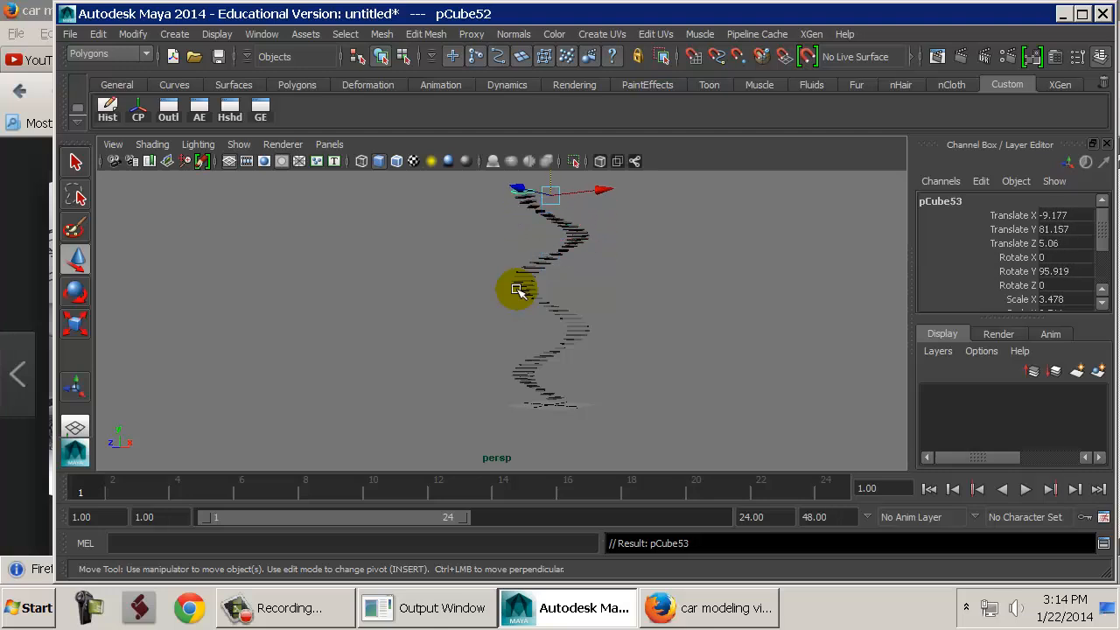
pyautogui.hotkey('shift', 'd')
pyautogui.hotkey('shift', 'd')
pyautogui.hotkey('shift', 'd')
pyautogui.keyDown('alt'); pyautogui.moveTo(585, 250); pyautogui.dragTo(520, 290); pyautogui.keyUp('alt')
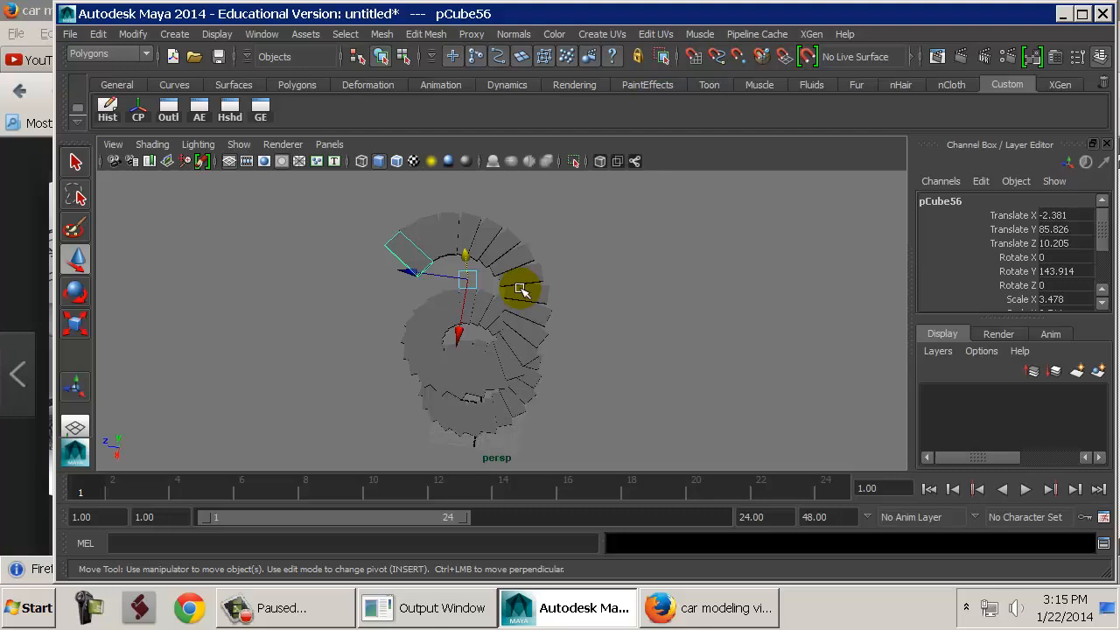
# Select all the stair treads, try moving them together along Z and undo the move.
pyautogui.keyDown('alt'); pyautogui.moveTo(521, 291); pyautogui.dragTo(470, 370); pyautogui.keyUp('alt')
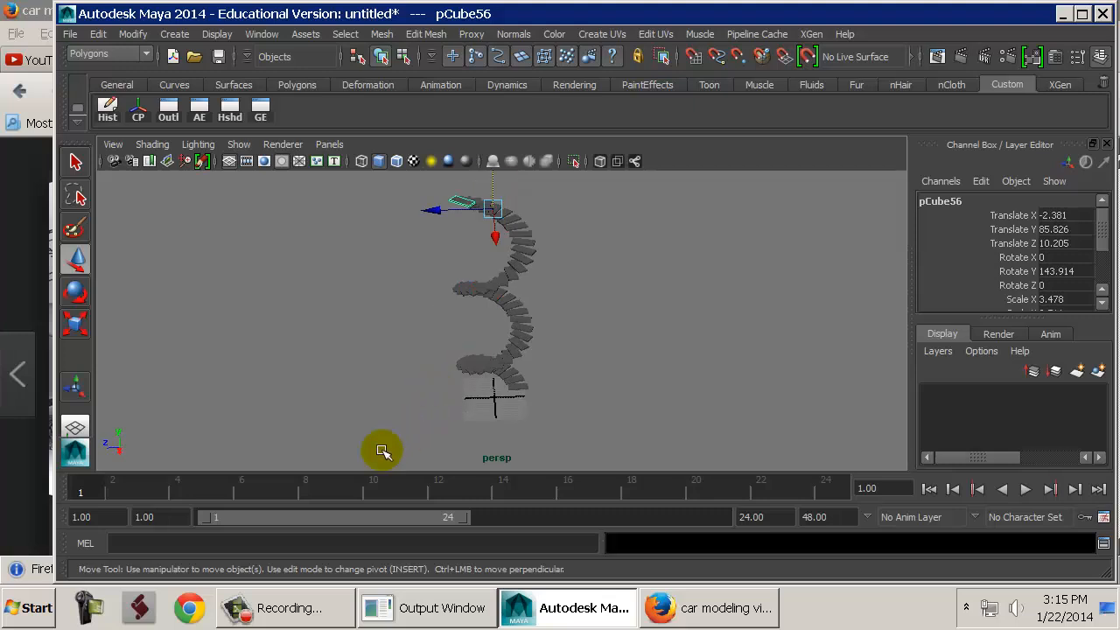
pyautogui.moveTo(367, 457); pyautogui.dragTo(563, 150)
pyautogui.moveTo(431, 224); pyautogui.dragTo(855, 205)
pyautogui.hotkey('ctrl', 'z')
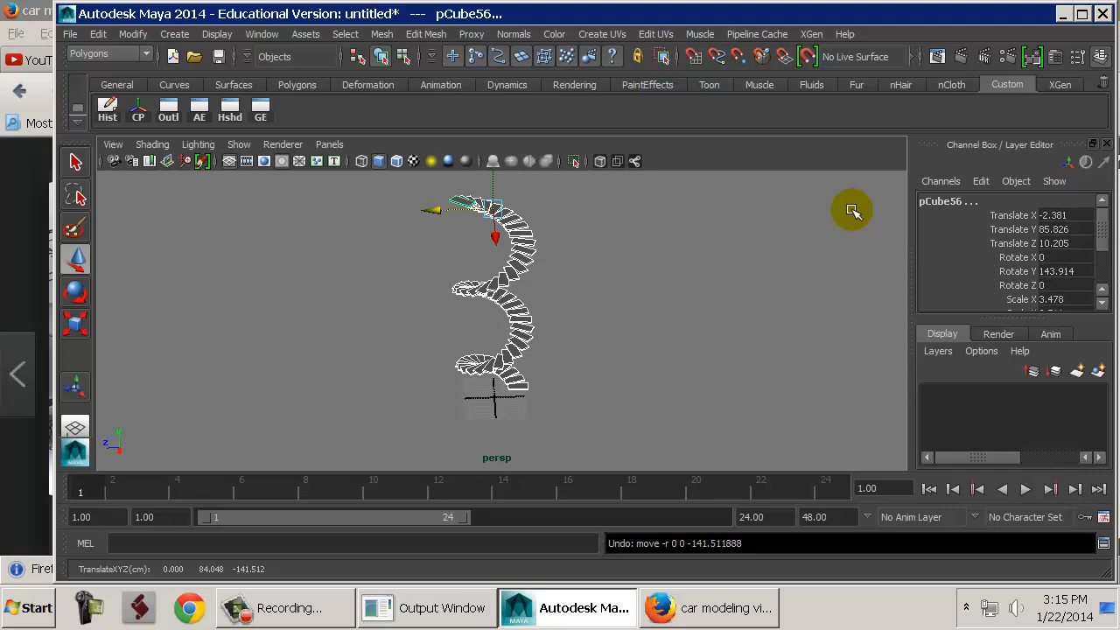
# Try scaling all the selected treads down uniformly to about 0.23 of their size, and undo the scaling.
pyautogui.keyDown('alt'); pyautogui.moveTo(607, 275); pyautogui.dragTo(539, 306); pyautogui.keyUp('alt')
pyautogui.press('r')
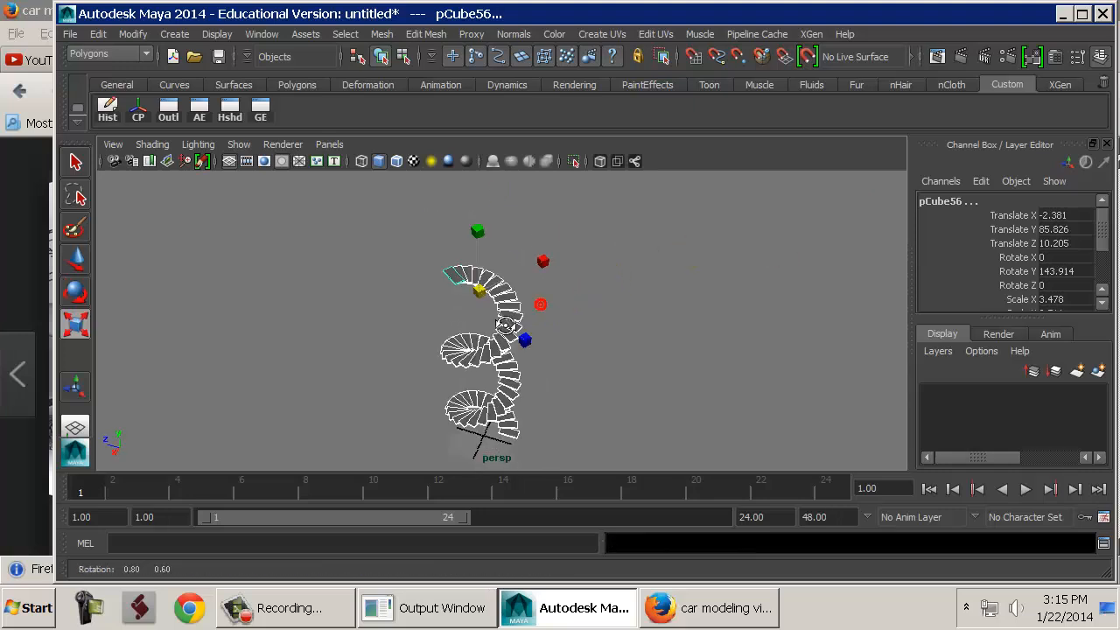
pyautogui.keyDown('alt'); pyautogui.moveTo(540, 306); pyautogui.dragTo(692, 344, button='right'); pyautogui.keyUp('alt')
pyautogui.moveTo(457, 262); pyautogui.dragTo(388, 269)
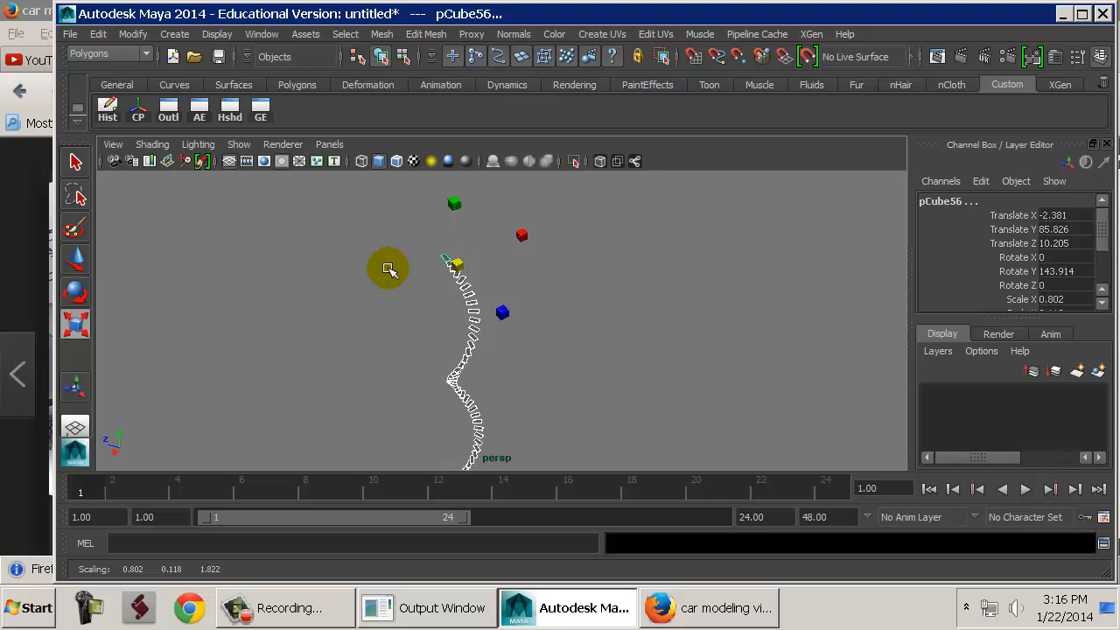
pyautogui.hotkey('ctrl', 'z')
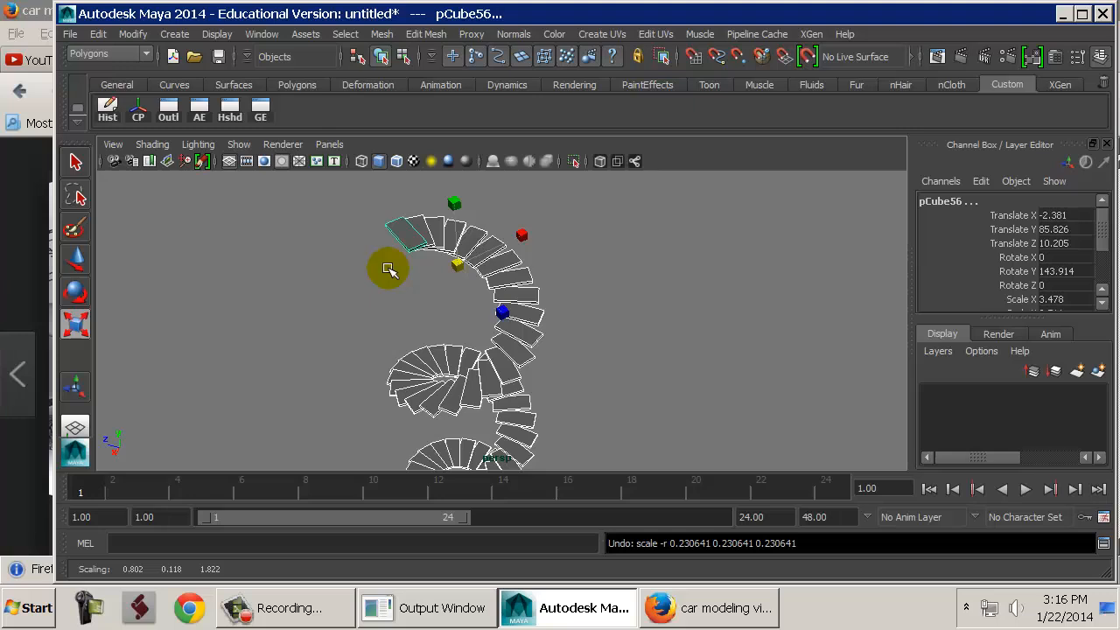
# Group the selected treads and scale the group down uniformly to about 0.345.
pyautogui.hotkey('ctrl', 'g')
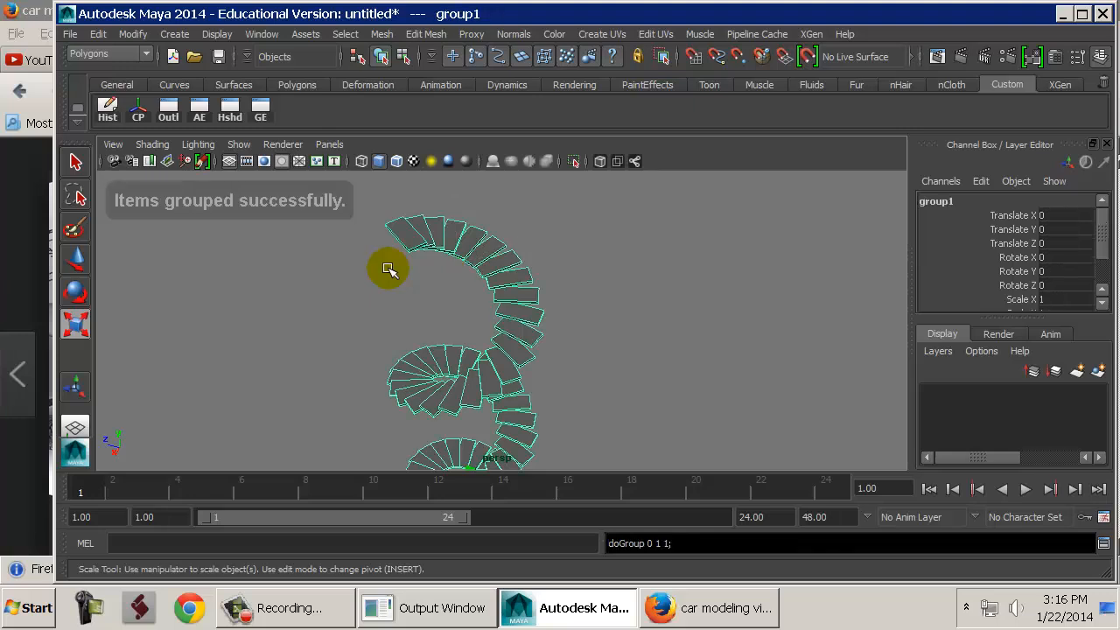
pyautogui.keyDown('alt'); pyautogui.moveTo(388, 270); pyautogui.dragTo(504, 360); pyautogui.keyUp('alt')
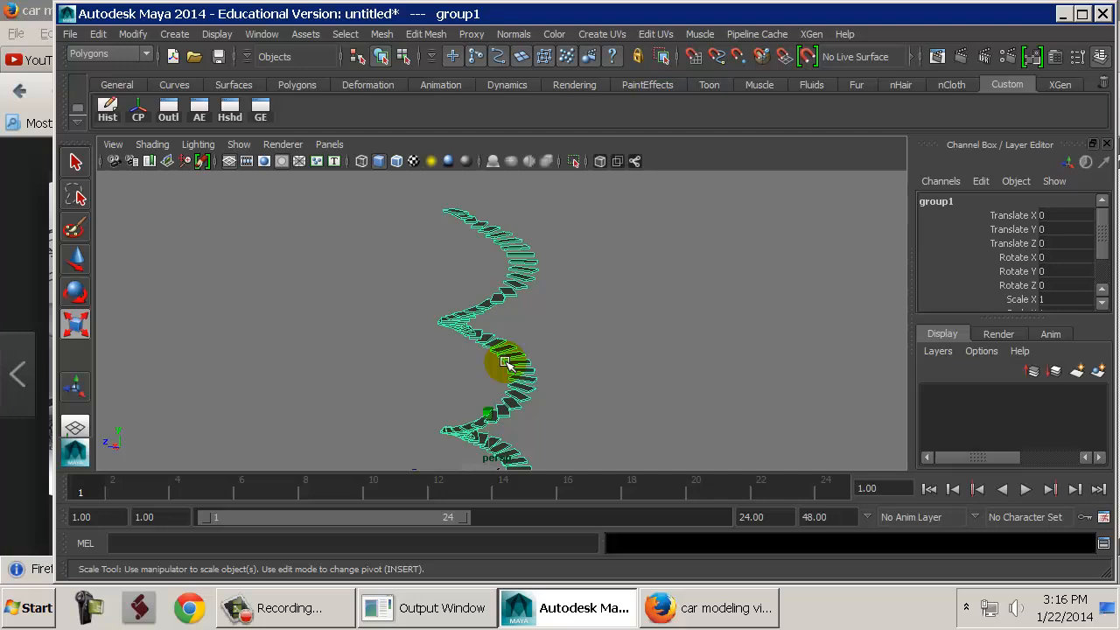
pyautogui.keyDown('alt'); pyautogui.moveTo(594, 373); pyautogui.dragTo(601, 288, button='middle'); pyautogui.keyUp('alt')
pyautogui.keyDown('alt'); pyautogui.moveTo(621, 343); pyautogui.dragTo(460, 373, button='right'); pyautogui.keyUp('alt')
pyautogui.moveTo(461, 373); pyautogui.dragTo(442, 373, button='middle')
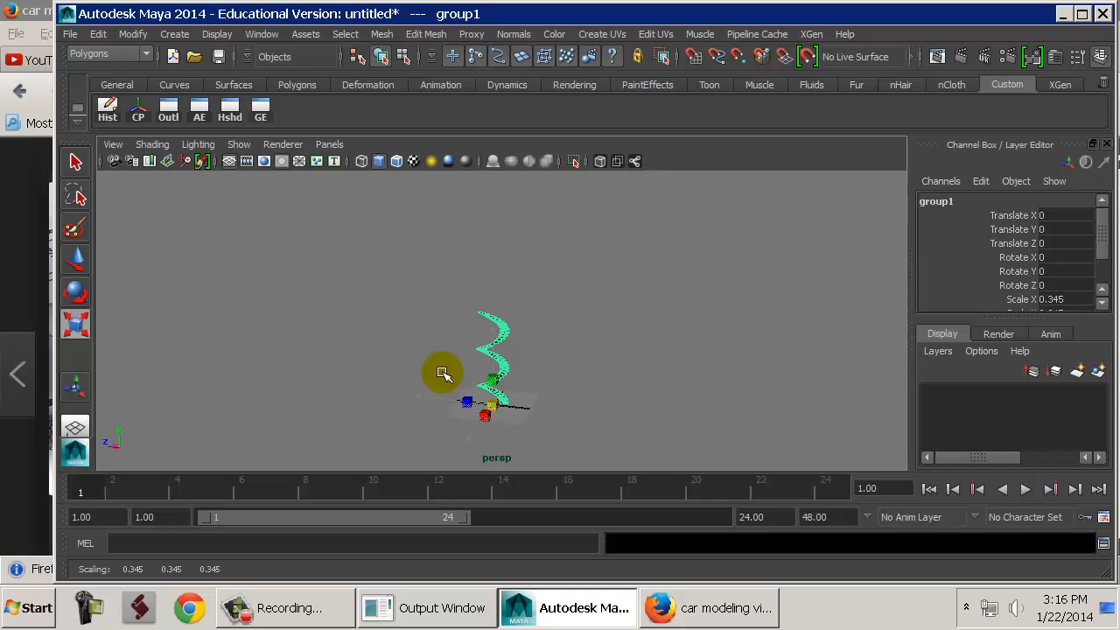
pyautogui.moveTo(443, 373); pyautogui.dragTo(443, 373, button='middle')
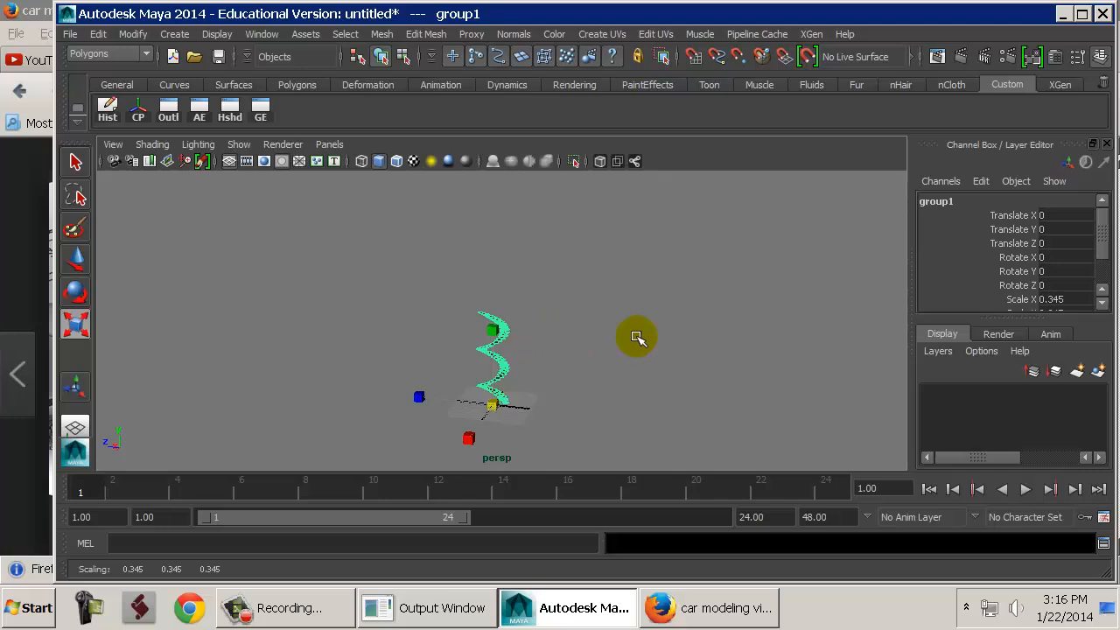
# Deselect the group and select a single tread in the upper part of the staircase.
pyautogui.click(703, 341)
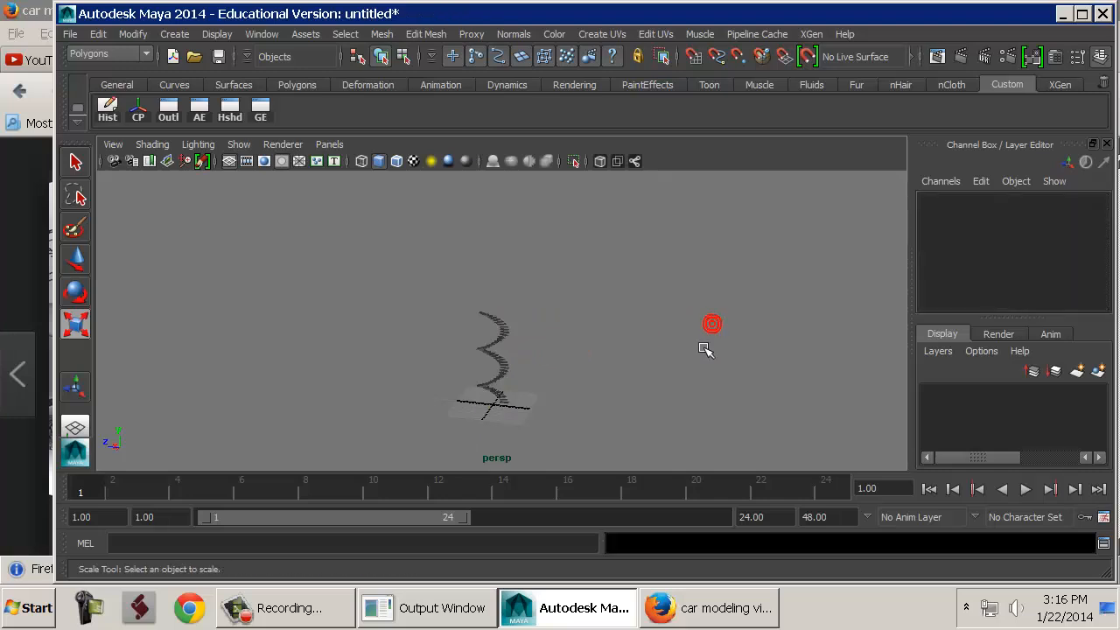
pyautogui.click(497, 333)
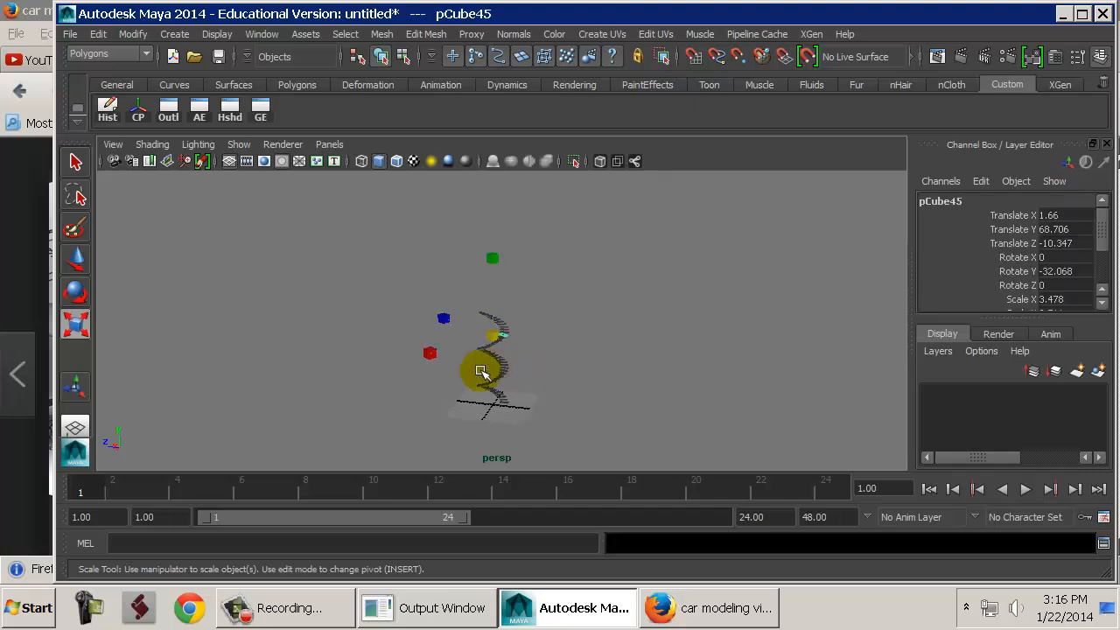
pyautogui.keyDown('alt'); pyautogui.moveTo(477, 373); pyautogui.dragTo(763, 377, button='right'); pyautogui.keyUp('alt')
pyautogui.keyDown('alt'); pyautogui.moveTo(560, 389); pyautogui.dragTo(587, 320, button='middle'); pyautogui.keyUp('alt')
pyautogui.keyDown('alt'); pyautogui.moveTo(587, 321); pyautogui.dragTo(832, 329, button='right'); pyautogui.keyUp('alt')
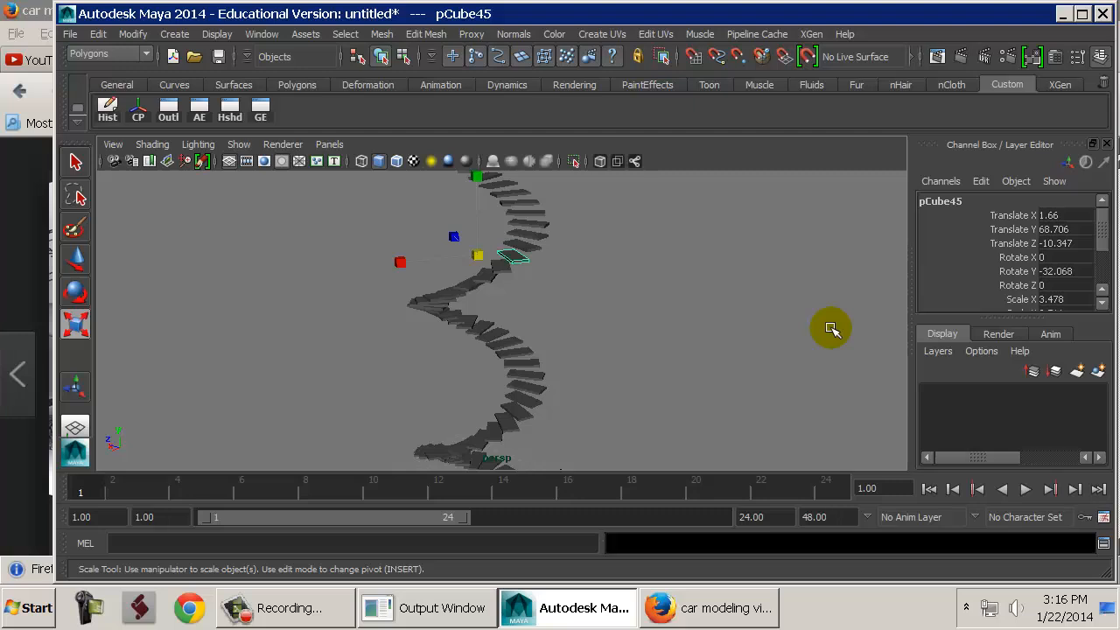
# Open the Outliner, expand group1 and find the selected tread among the group's cubes.
pyautogui.click(171, 122)
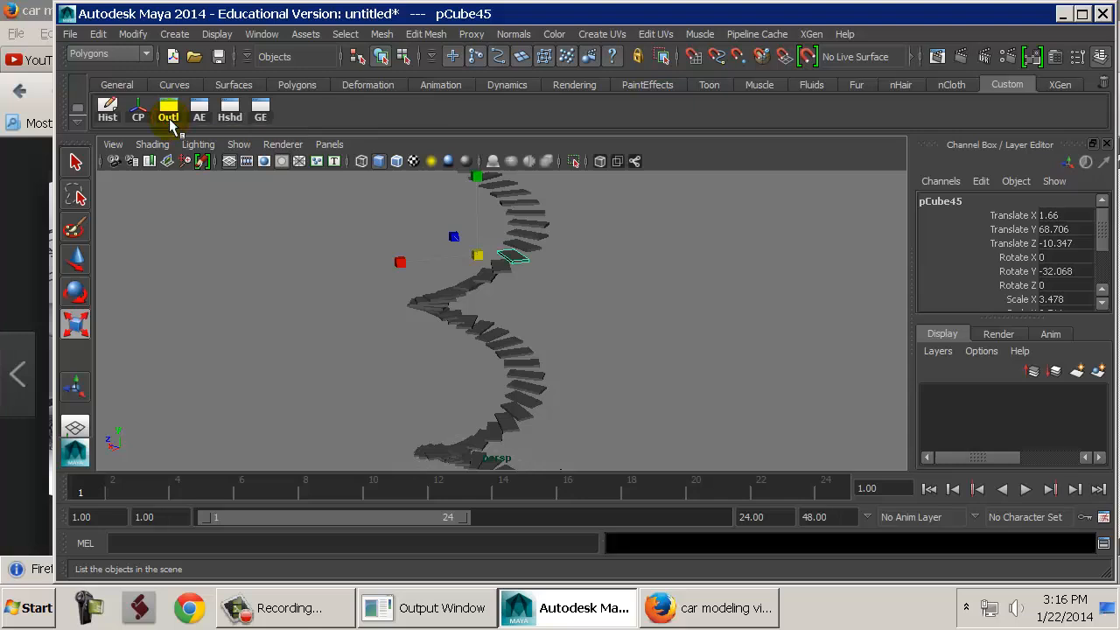
pyautogui.moveTo(212, 219); pyautogui.dragTo(185, 125)
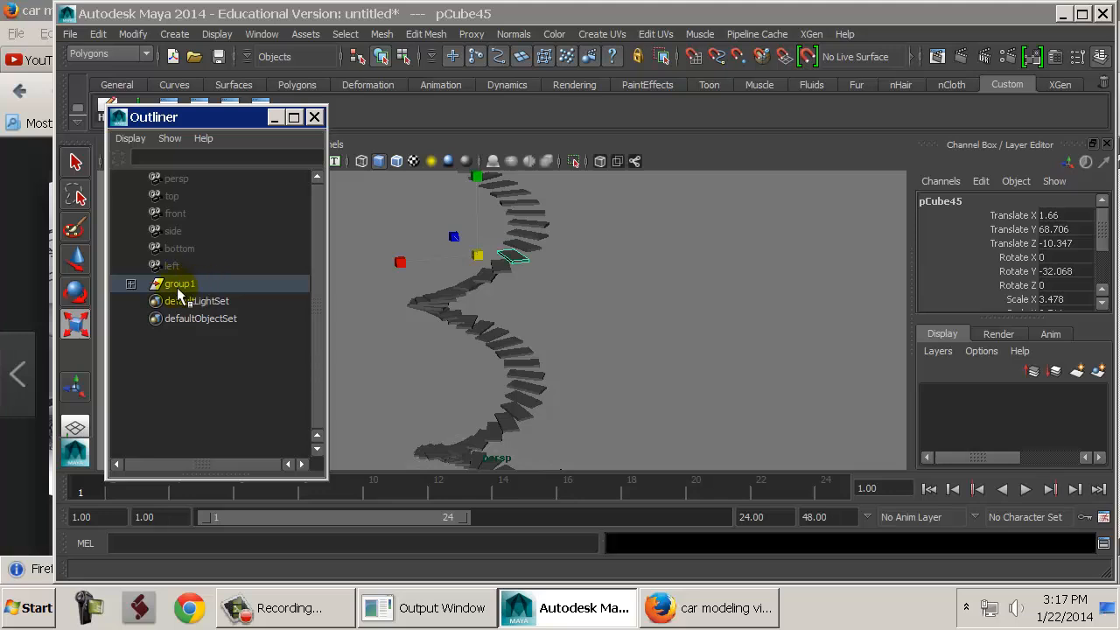
pyautogui.click(130, 285)
pyautogui.moveTo(317, 225); pyautogui.dragTo(319, 390)
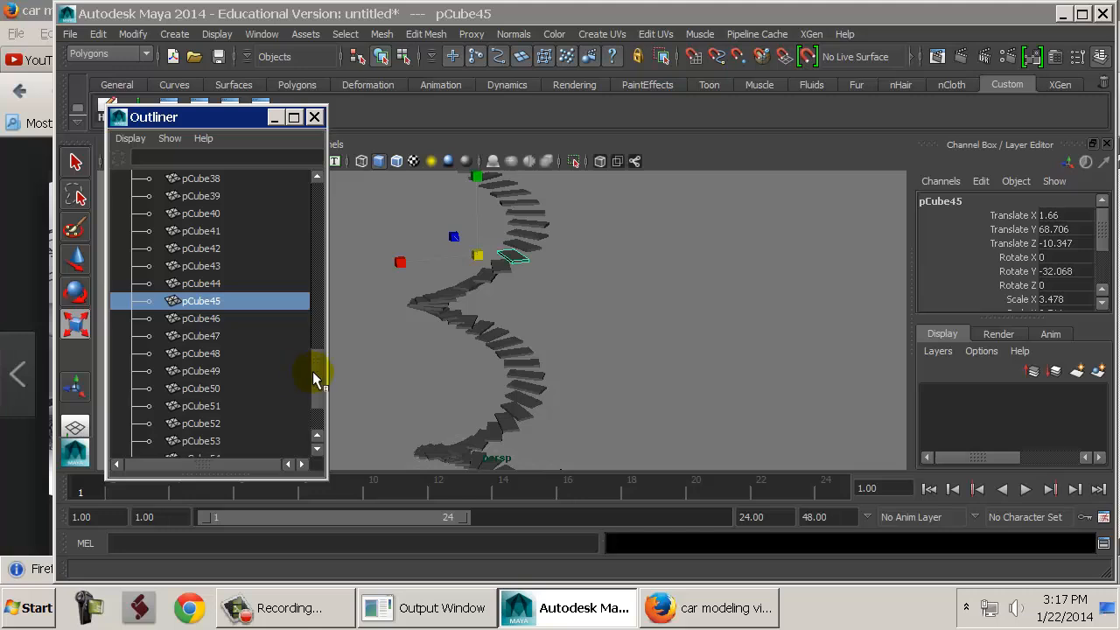
# Try to scale the whole stair group group1 up uniformly to about 0.563, and undo the scaling.
pyautogui.moveTo(317, 375); pyautogui.dragTo(319, 197)
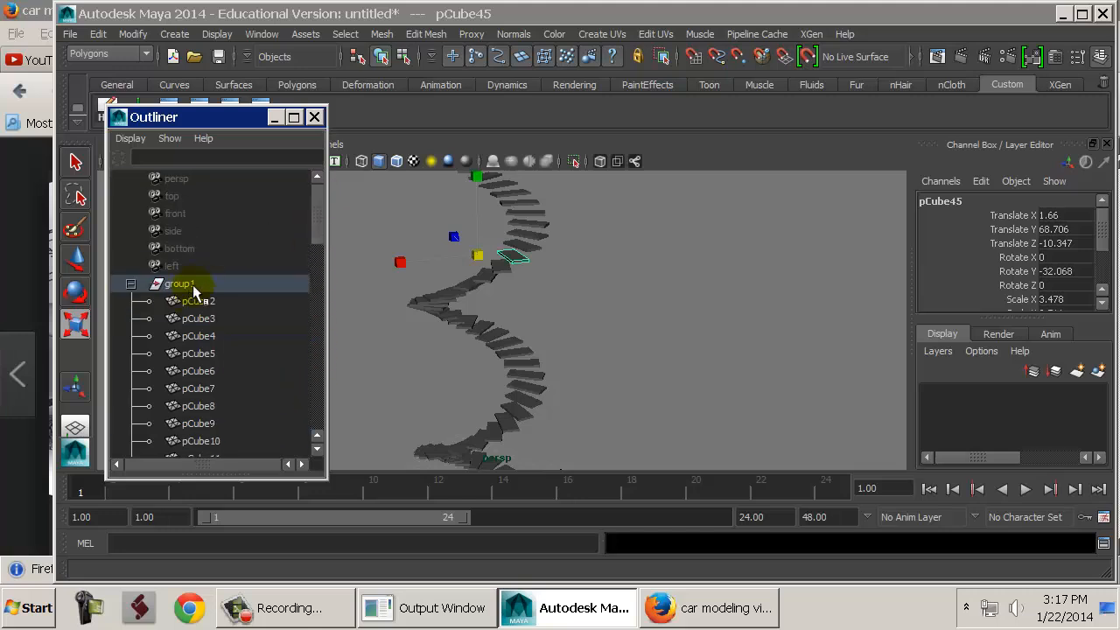
pyautogui.click(196, 287)
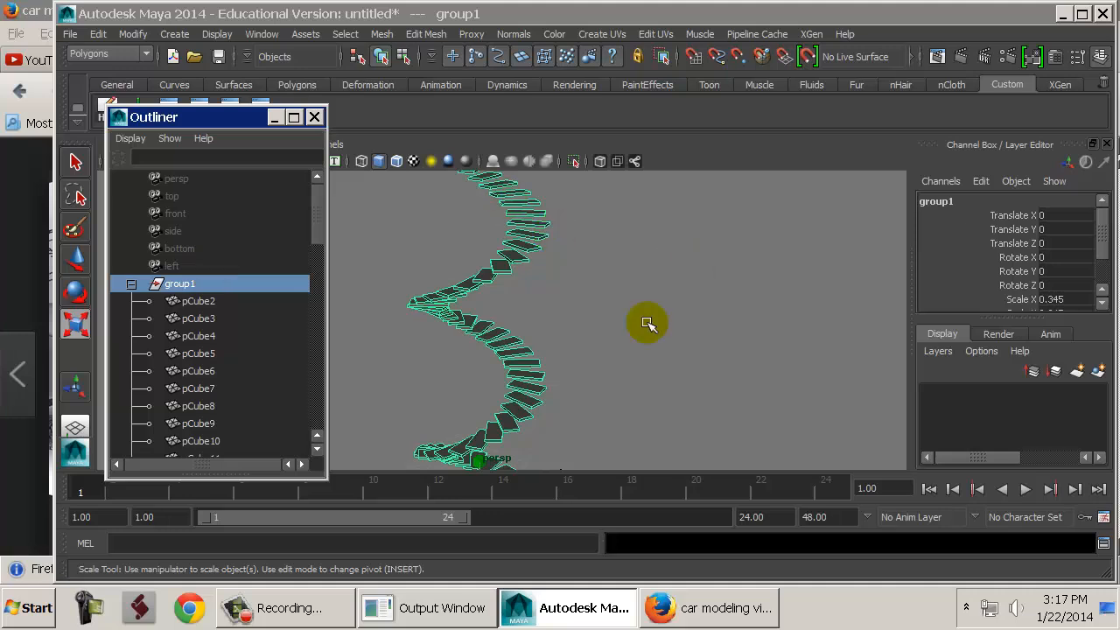
pyautogui.keyDown('alt'); pyautogui.moveTo(575, 312); pyautogui.dragTo(704, 269, button='middle'); pyautogui.keyUp('alt')
pyautogui.scroll(-4, 727, 338)
pyautogui.moveTo(568, 368); pyautogui.dragTo(680, 383)
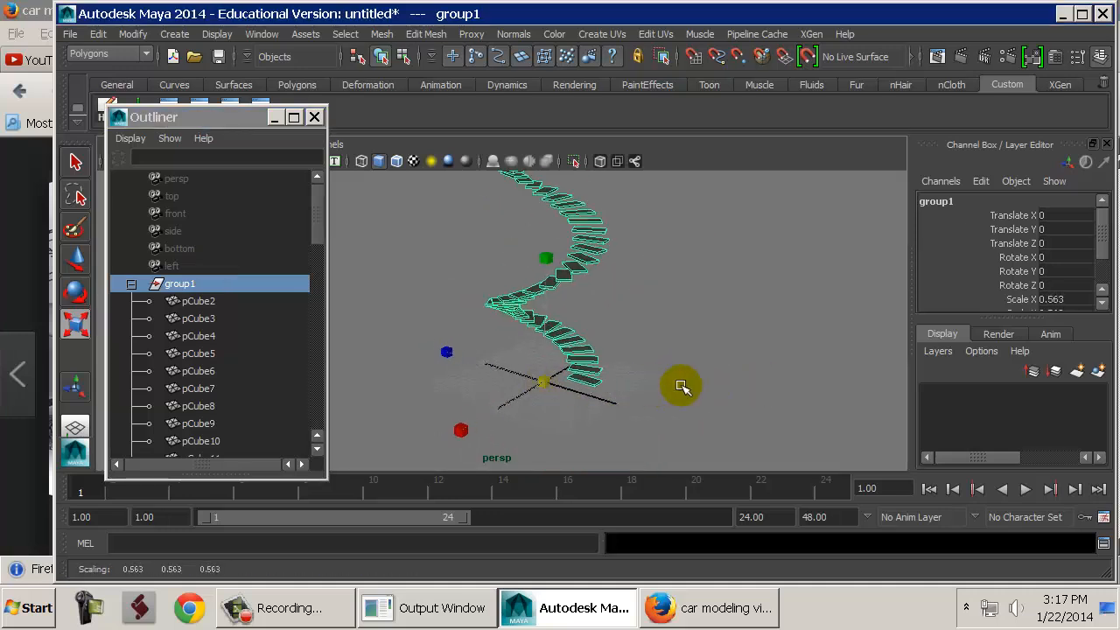
pyautogui.hotkey('ctrl', 'z')
pyautogui.click(131, 285)
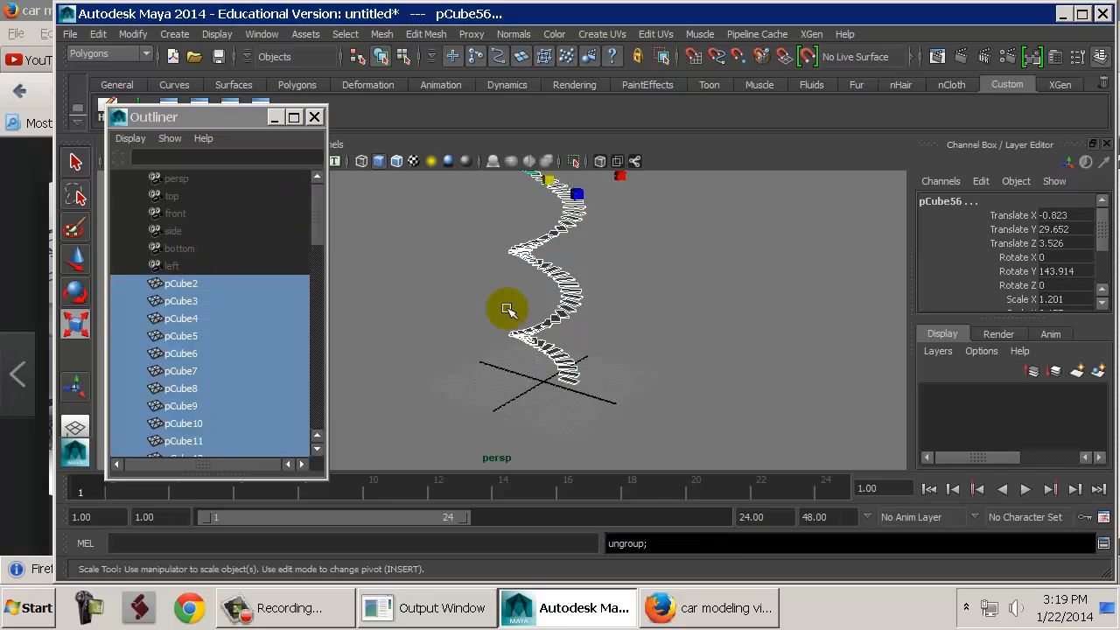
# Select all the stair steps with the bottom step pCube2 last, and parent the others to it.
pyautogui.click(713, 325)
pyautogui.keyDown('alt'); pyautogui.moveTo(730, 315); pyautogui.dragTo(658, 320, button='middle'); pyautogui.keyUp('alt')
pyautogui.keyDown('alt'); pyautogui.moveTo(658, 320); pyautogui.dragTo(543, 253); pyautogui.keyUp('alt')
pyautogui.press('r')
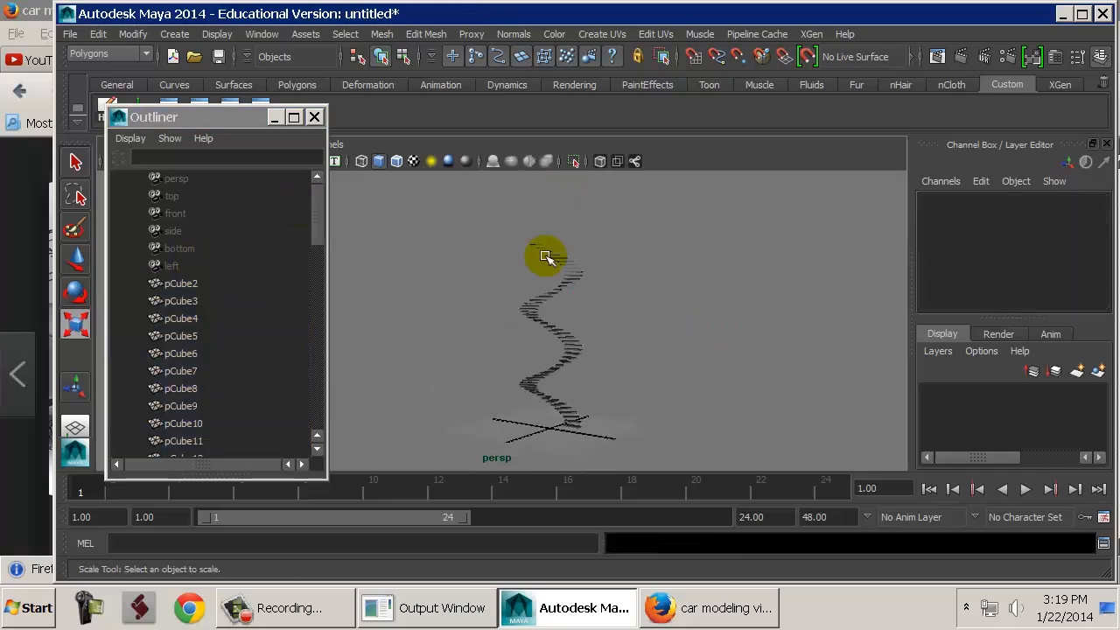
pyautogui.moveTo(627, 430); pyautogui.dragTo(634, 451)
pyautogui.keyDown('alt'); pyautogui.moveTo(576, 427); pyautogui.dragTo(565, 367, button='middle'); pyautogui.keyUp('alt')
pyautogui.keyDown('alt'); pyautogui.moveTo(565, 367); pyautogui.dragTo(715, 382, button='right'); pyautogui.keyUp('alt')
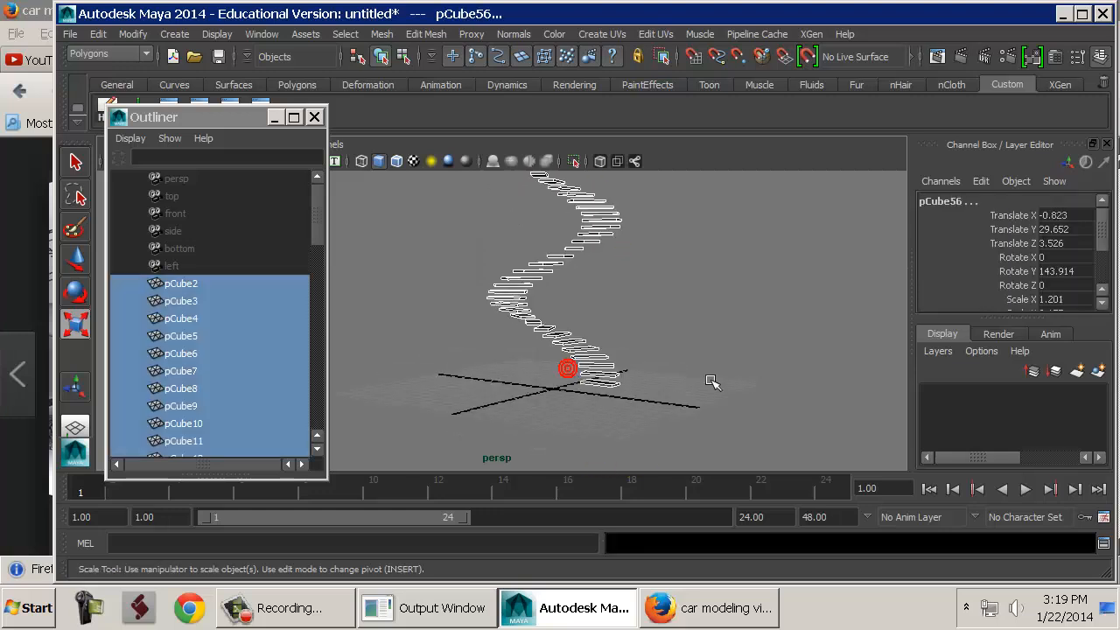
pyautogui.keyDown('alt'); pyautogui.moveTo(656, 376); pyautogui.dragTo(577, 303, button='middle'); pyautogui.keyUp('alt')
pyautogui.keyDown('alt'); pyautogui.moveTo(578, 303); pyautogui.dragTo(852, 340, button='right'); pyautogui.keyUp('alt')
pyautogui.keyDown('shift'); pyautogui.click(588, 307); pyautogui.keyUp('shift')
pyautogui.keyDown('alt'); pyautogui.moveTo(673, 329); pyautogui.dragTo(464, 335); pyautogui.keyUp('alt')
pyautogui.keyDown('alt'); pyautogui.moveTo(462, 333); pyautogui.dragTo(582, 350, button='middle'); pyautogui.keyUp('alt')
pyautogui.keyDown('shift'); pyautogui.click(534, 331); pyautogui.keyUp('shift')
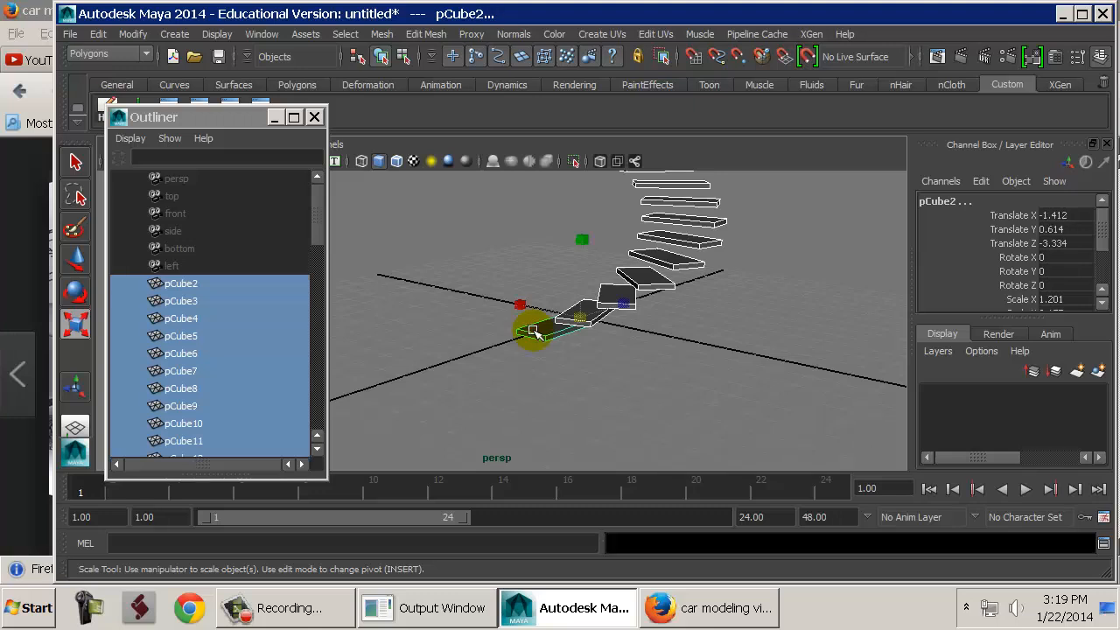
pyautogui.press('p')
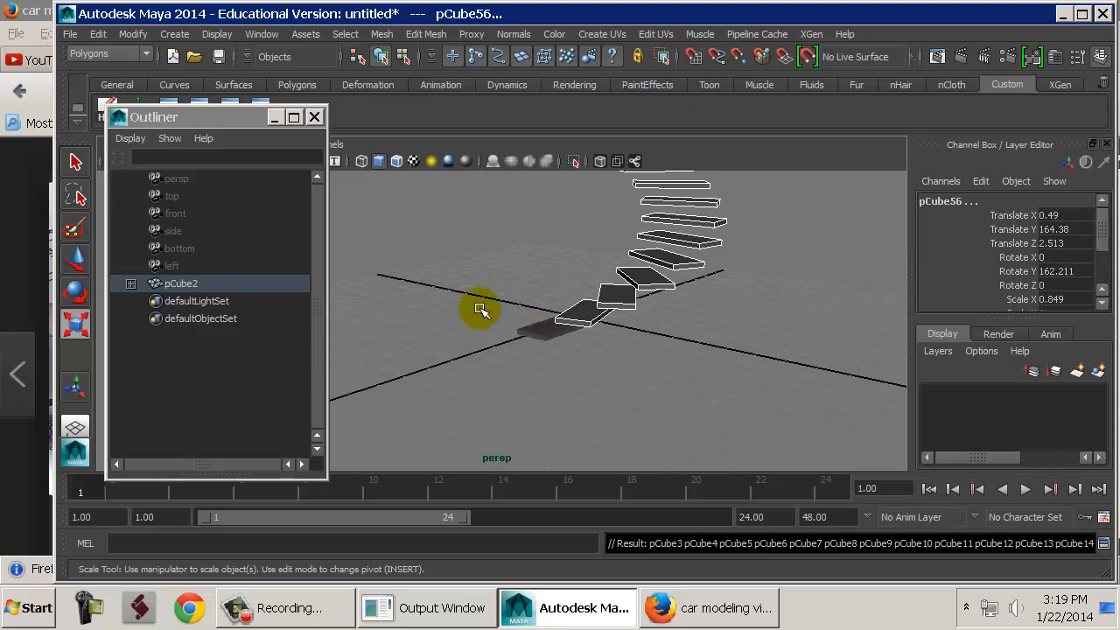
# Select the parent step pCube2 and scale the whole staircase up uniformly to an X scale of about 1.378.
pyautogui.click(189, 285)
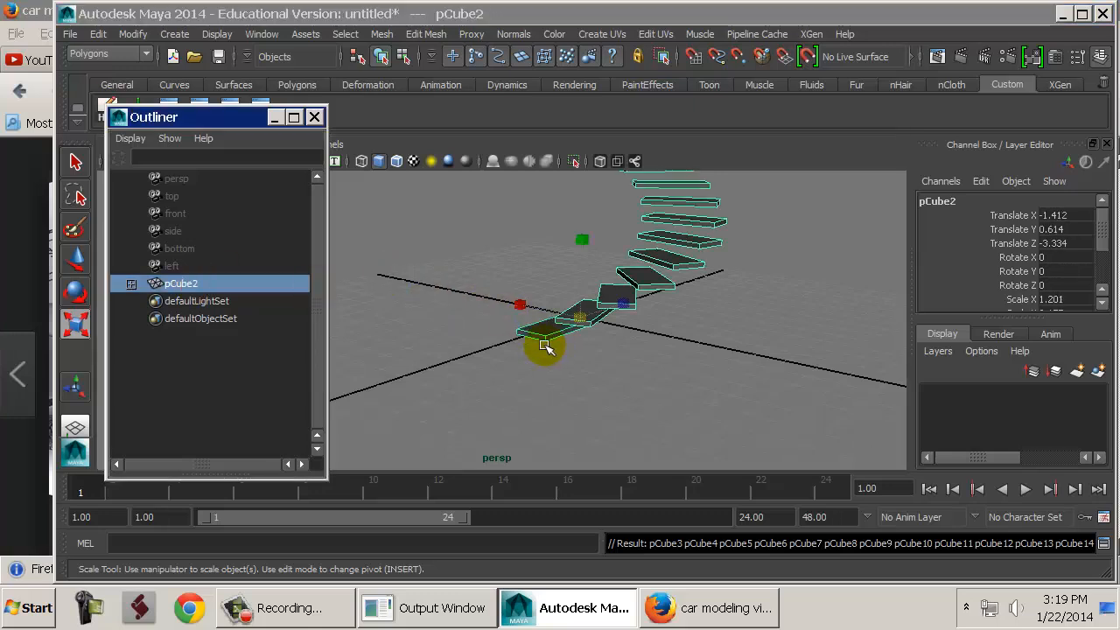
pyautogui.keyDown('alt'); pyautogui.moveTo(602, 357); pyautogui.dragTo(781, 356); pyautogui.keyUp('alt')
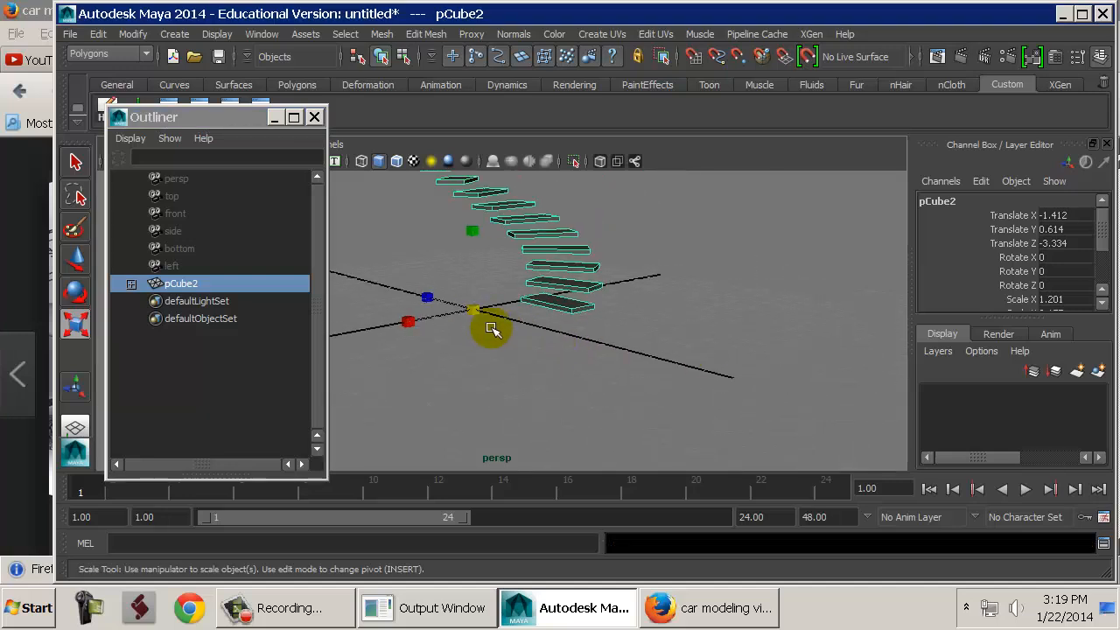
pyautogui.moveTo(487, 325); pyautogui.dragTo(642, 352)
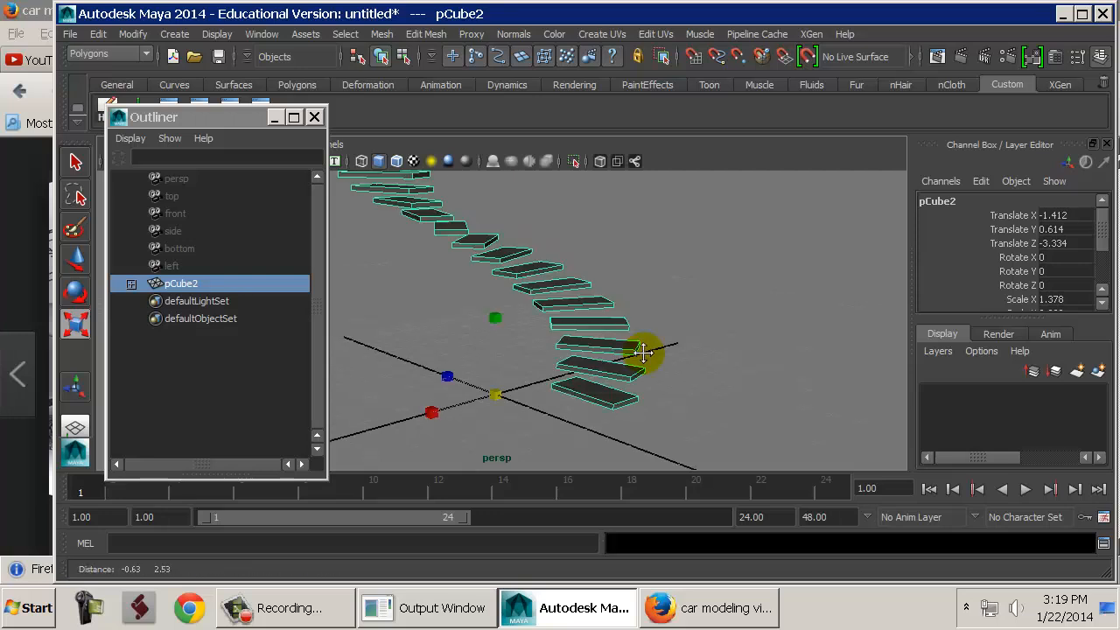
# Try to shrink the whole staircase uniformly by a factor of about 0.46, and undo that scaling.
pyautogui.keyDown('alt'); pyautogui.moveTo(675, 425); pyautogui.dragTo(493, 268, button='right'); pyautogui.keyUp('alt')
pyautogui.keyDown('alt'); pyautogui.moveTo(493, 267); pyautogui.dragTo(525, 337, button='middle'); pyautogui.keyUp('alt')
pyautogui.keyDown('alt'); pyautogui.moveTo(549, 339); pyautogui.dragTo(447, 313, button='right'); pyautogui.keyUp('alt')
pyautogui.keyDown('alt'); pyautogui.moveTo(542, 281); pyautogui.dragTo(448, 395); pyautogui.keyUp('alt')
pyautogui.hotkey('ctrl', 'z')
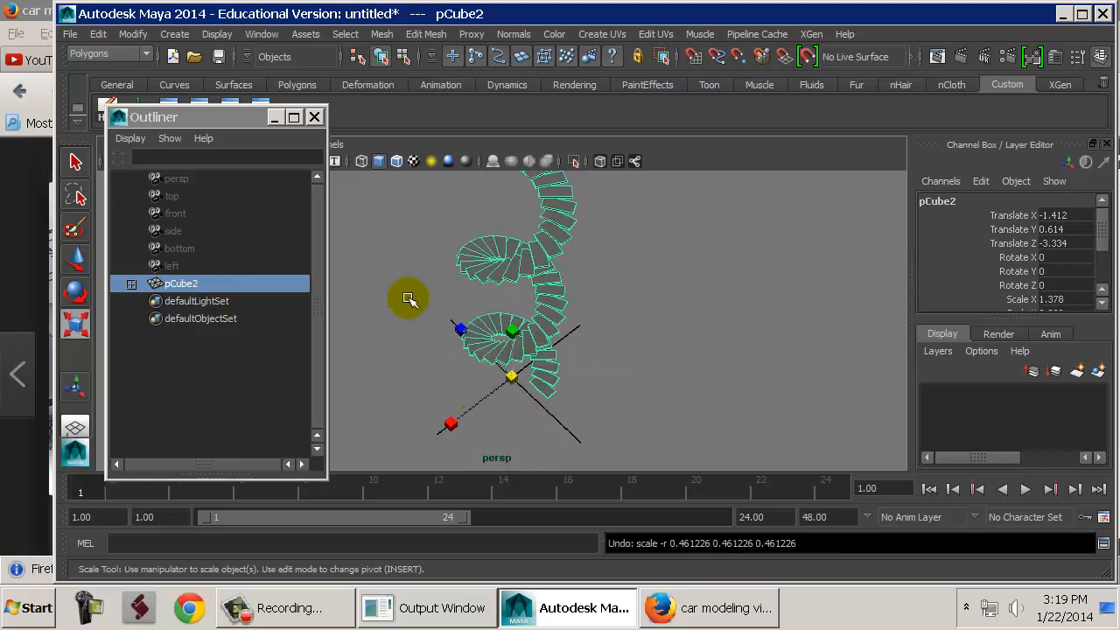
# Resize several of the lowest stair steps individually, making some of them noticeably longer, and reselect the parent step pCube2.
pyautogui.click(548, 379)
pyautogui.keyDown('alt'); pyautogui.moveTo(547, 379); pyautogui.dragTo(513, 352); pyautogui.keyUp('alt')
pyautogui.keyDown('alt'); pyautogui.moveTo(513, 353); pyautogui.dragTo(646, 341, button='right'); pyautogui.keyUp('alt')
pyautogui.keyDown('alt'); pyautogui.moveTo(645, 341); pyautogui.dragTo(626, 238, button='middle'); pyautogui.keyUp('alt')
pyautogui.moveTo(546, 331); pyautogui.dragTo(650, 309, button='middle')
pyautogui.hotkey('shift', 'd')
pyautogui.hotkey('shift', 'd')
pyautogui.hotkey('shift', 'd')
pyautogui.click(534, 298)
pyautogui.click(528, 295)
pyautogui.click(531, 331)
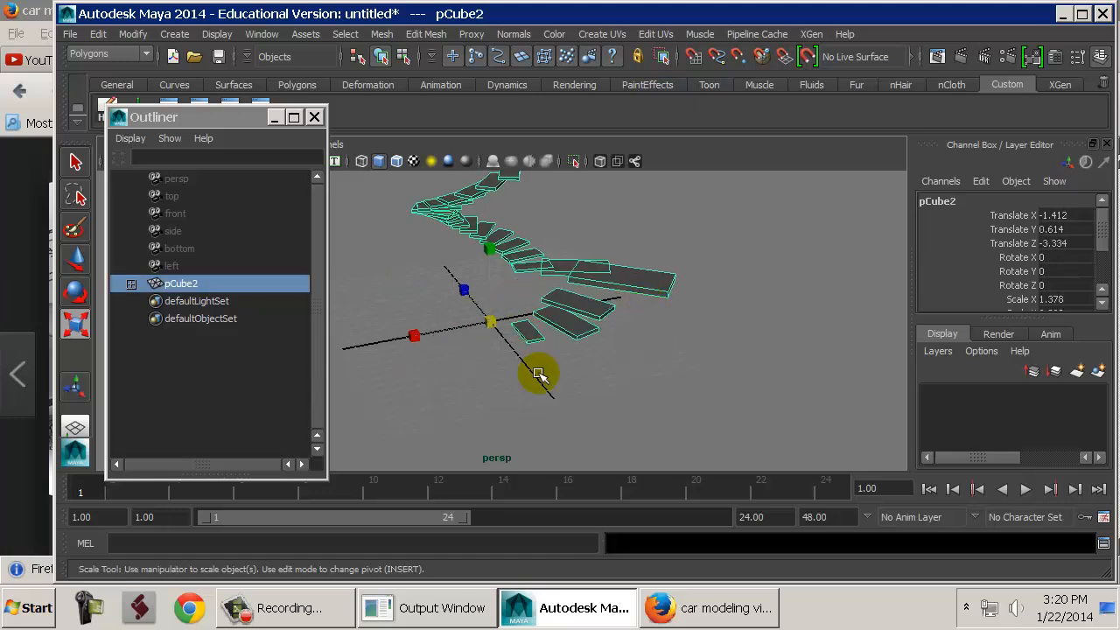
# Scale the whole staircase down through its parent step pCube2, to an X scale of about 0.544.
pyautogui.moveTo(537, 374); pyautogui.dragTo(313, 356, button='middle')
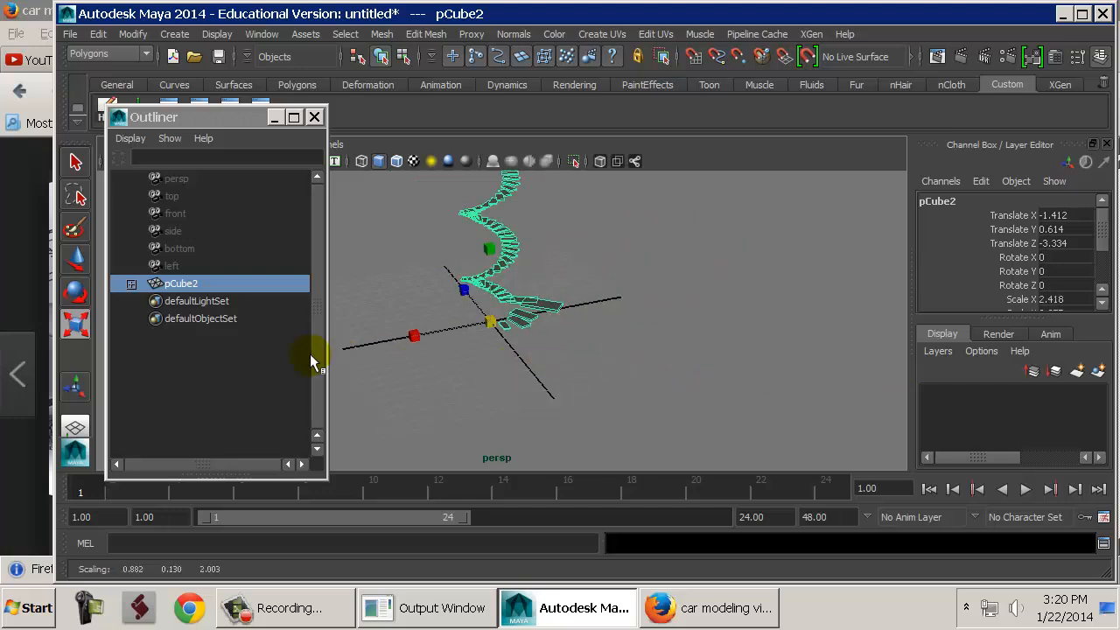
pyautogui.keyDown('alt'); pyautogui.moveTo(513, 358); pyautogui.dragTo(593, 354); pyautogui.keyUp('alt')
pyautogui.keyDown('alt'); pyautogui.moveTo(593, 353); pyautogui.dragTo(646, 353, button='right'); pyautogui.keyUp('alt')
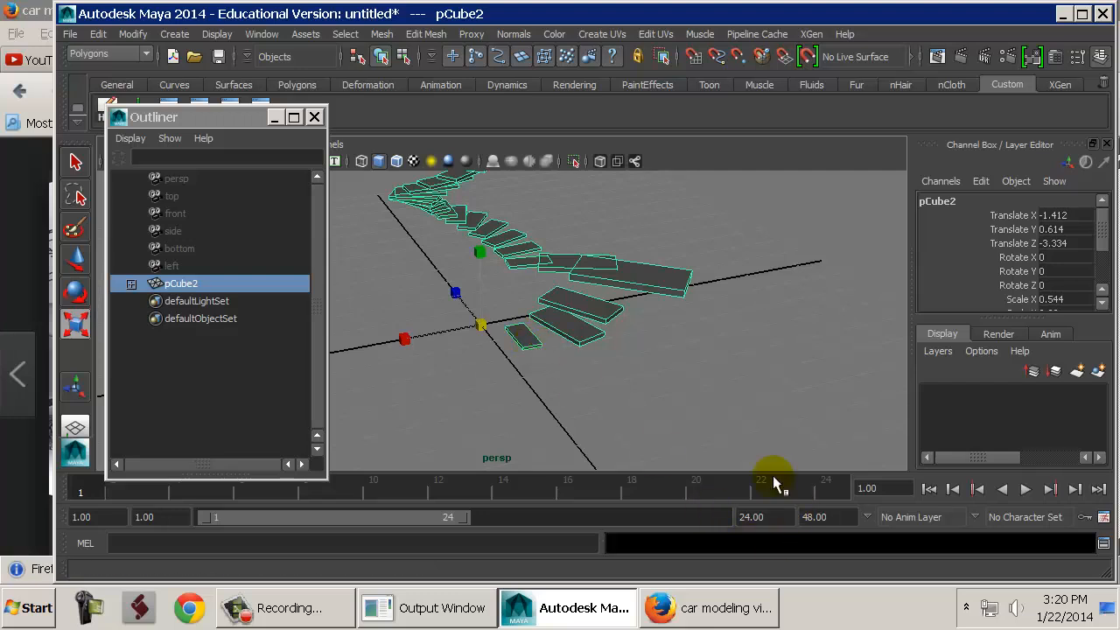
# Delete the whole staircase from the scene and close the Outliner.
pyautogui.press('Delete')
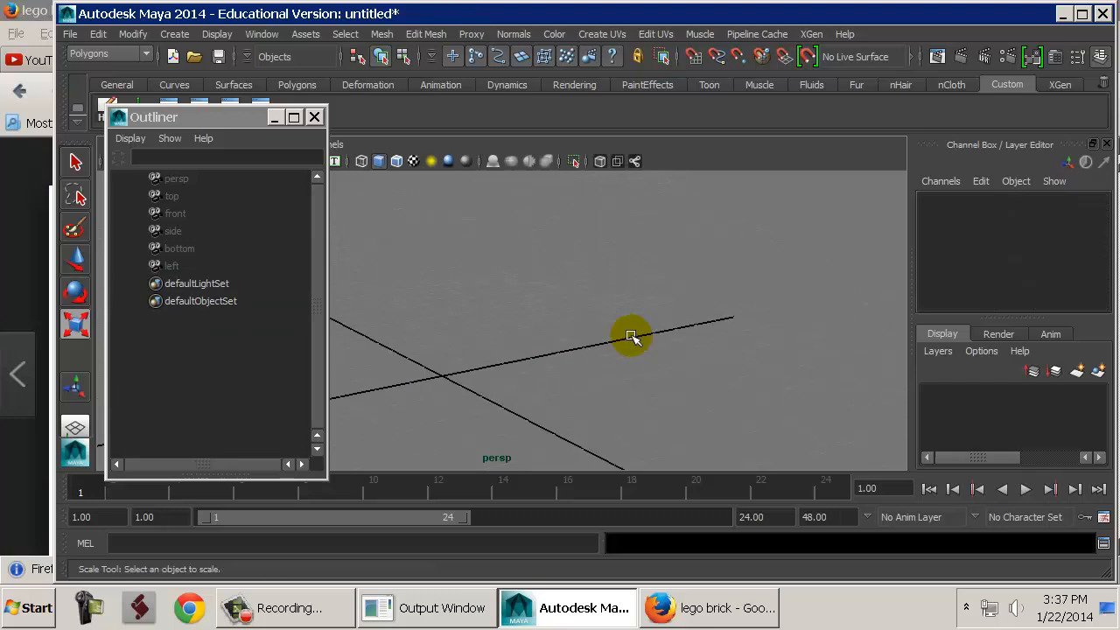
pyautogui.click(314, 117)
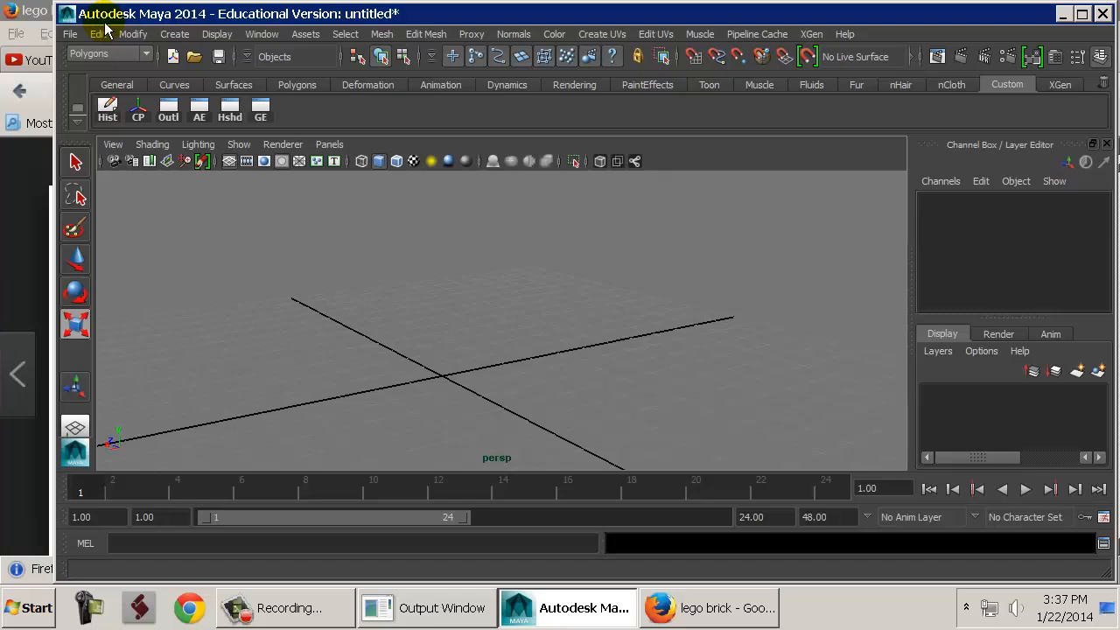
# Create a polygon cube at the origin and activate the Move tool.
pyautogui.click(174, 33)
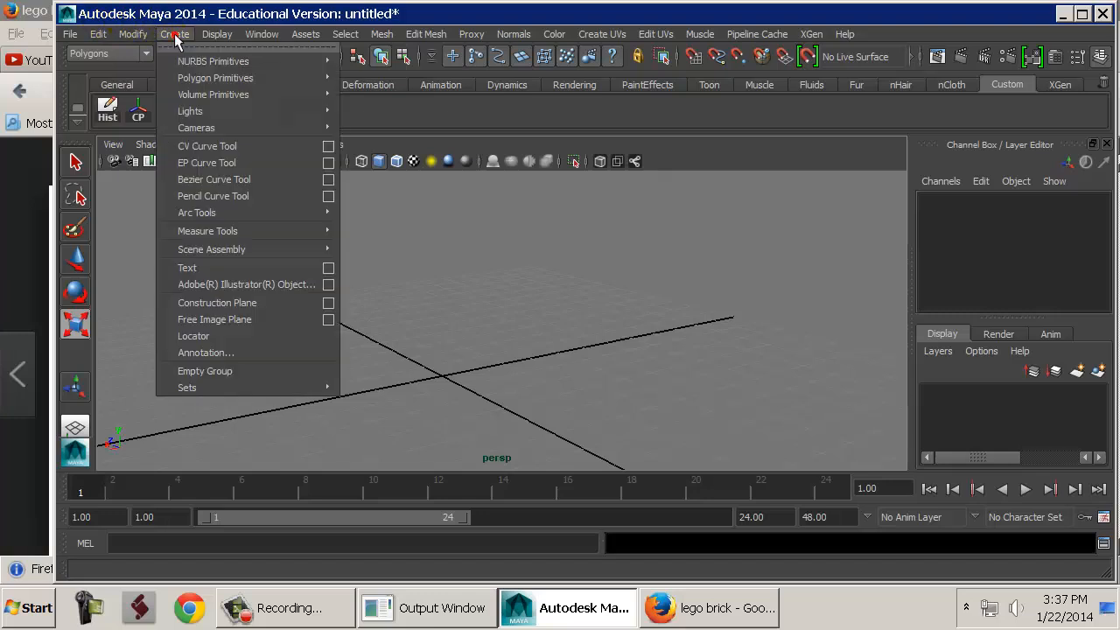
pyautogui.moveTo(220, 78)
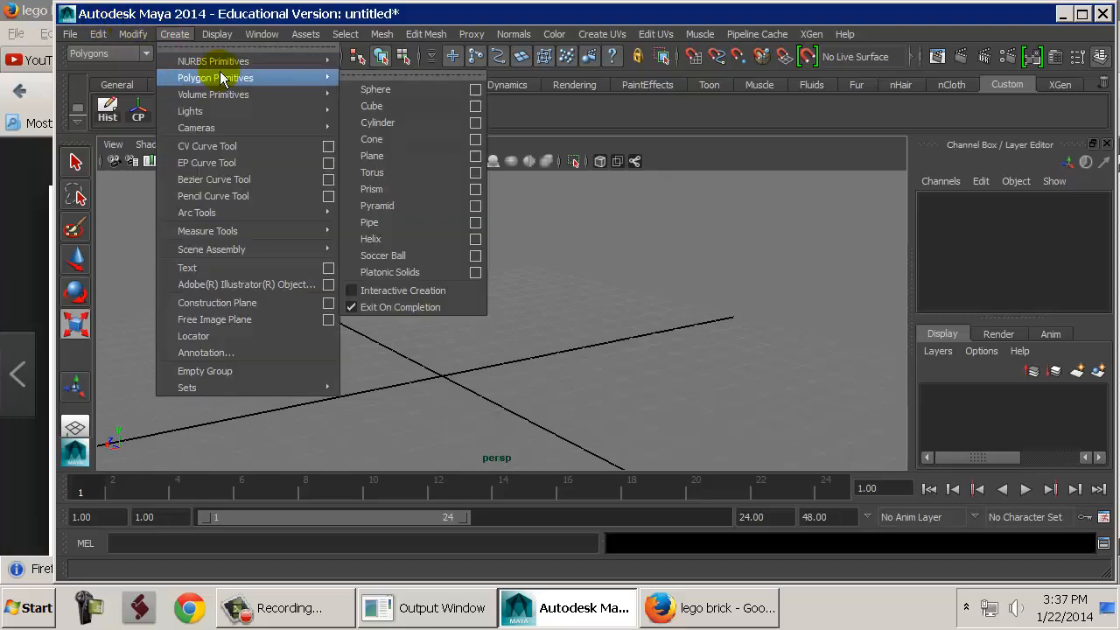
pyautogui.click(378, 104)
pyautogui.press('w')
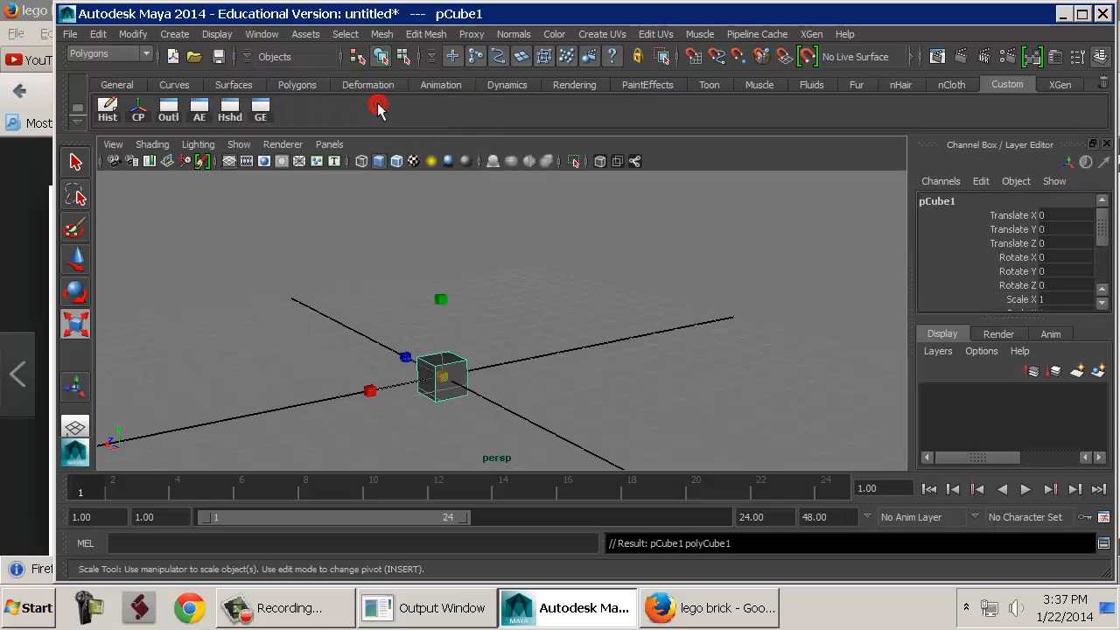
# Create a NURBS cube and move it along X to about -1.755, beside the polygon cube.
pyautogui.click(175, 33)
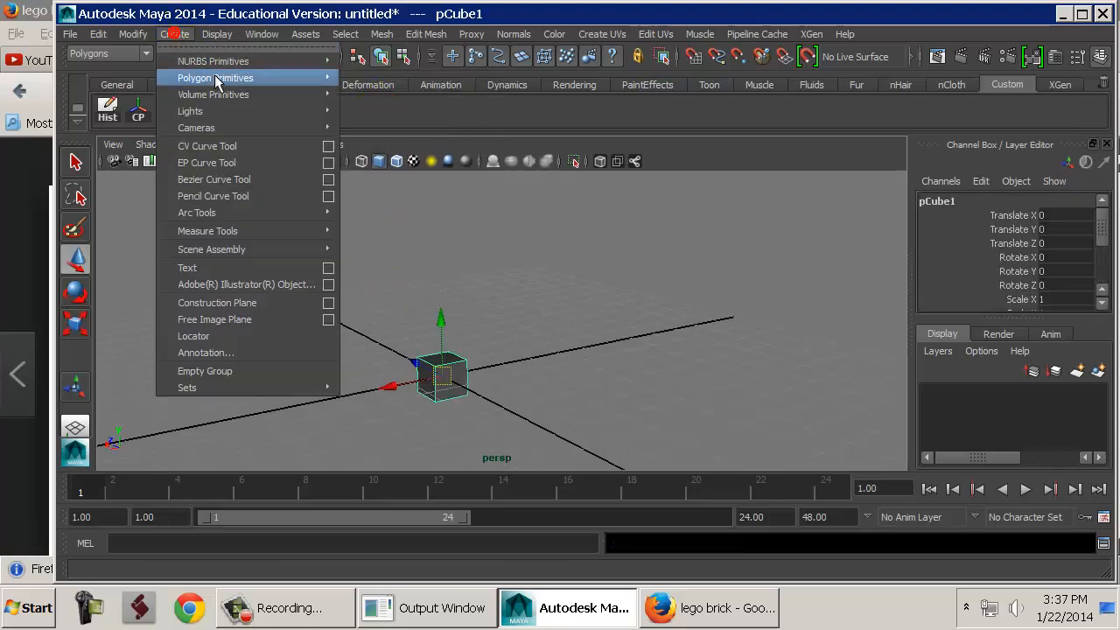
pyautogui.moveTo(271, 66)
pyautogui.click(373, 89)
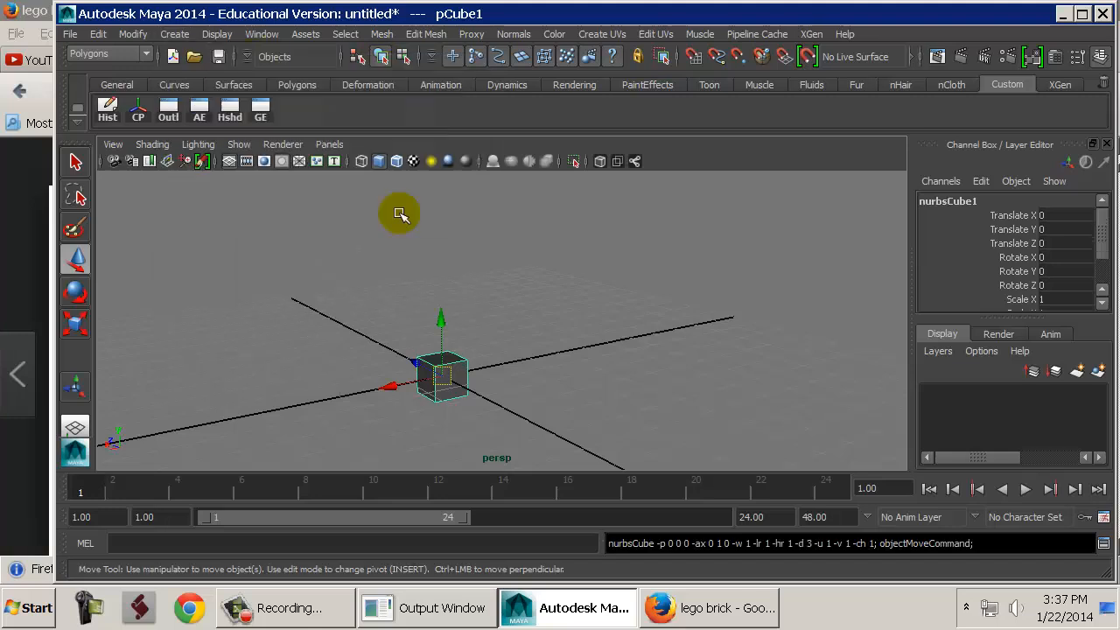
pyautogui.moveTo(399, 387); pyautogui.dragTo(459, 376)
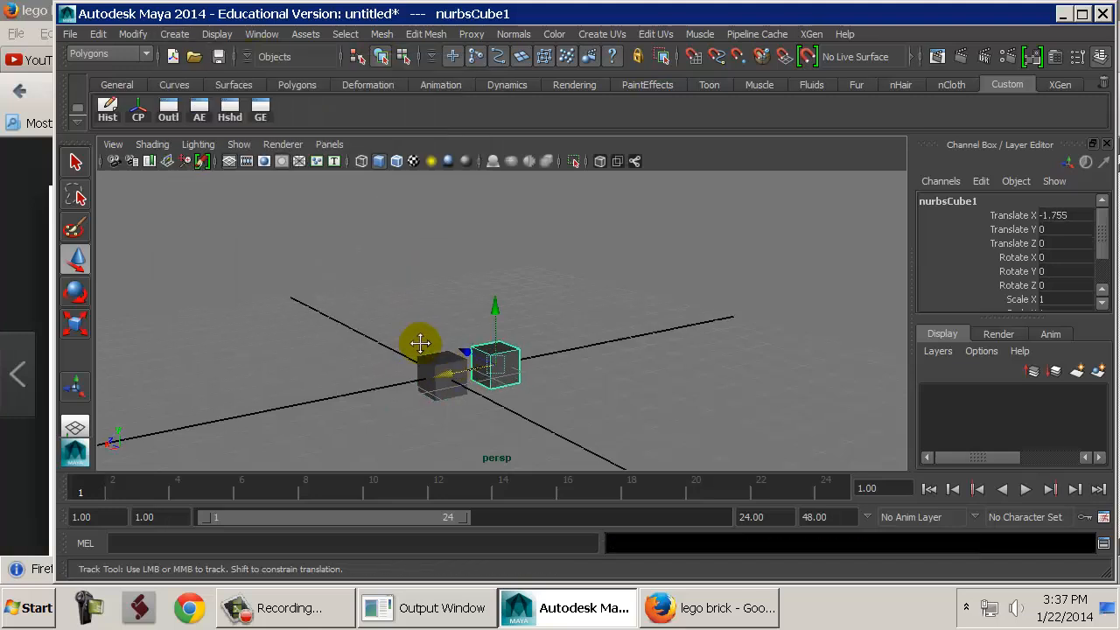
pyautogui.keyDown('alt'); pyautogui.moveTo(422, 342); pyautogui.dragTo(420, 318, button='middle'); pyautogui.keyUp('alt')
pyautogui.keyDown('alt'); pyautogui.moveTo(420, 317); pyautogui.dragTo(752, 315, button='right'); pyautogui.keyUp('alt')
pyautogui.keyDown('alt'); pyautogui.moveTo(590, 292); pyautogui.dragTo(613, 269, button='middle'); pyautogui.keyUp('alt')
pyautogui.keyDown('alt'); pyautogui.moveTo(613, 268); pyautogui.dragTo(637, 288, button='right'); pyautogui.keyUp('alt')
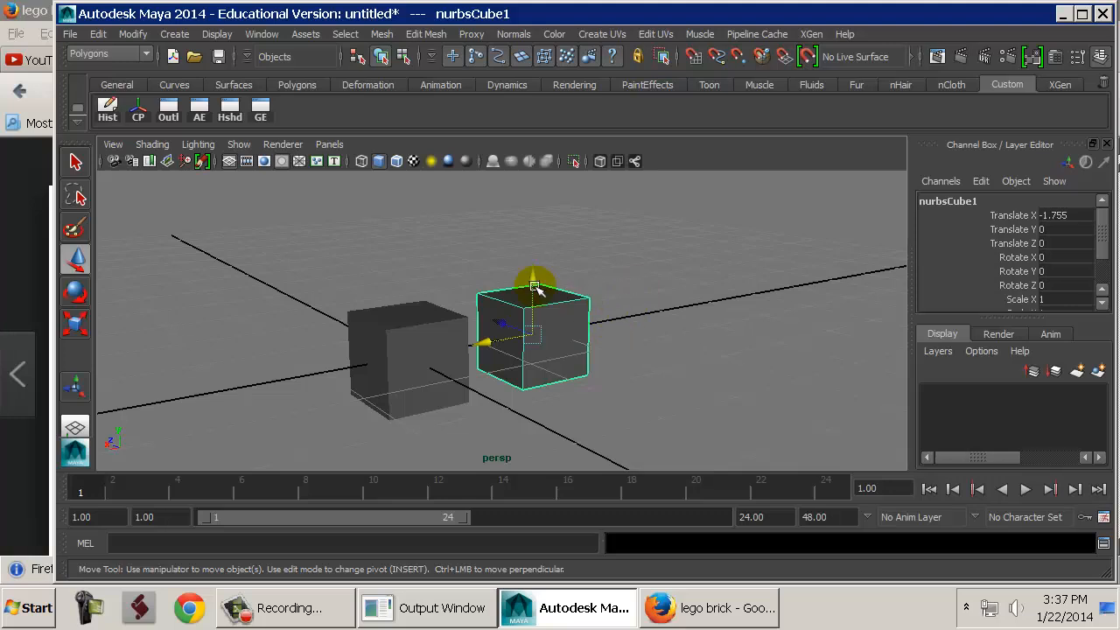
# Examine how the NURBS cube's individual faces are selected compared with the polygon cube.
pyautogui.click(550, 316)
pyautogui.click(515, 299)
pyautogui.click(495, 318)
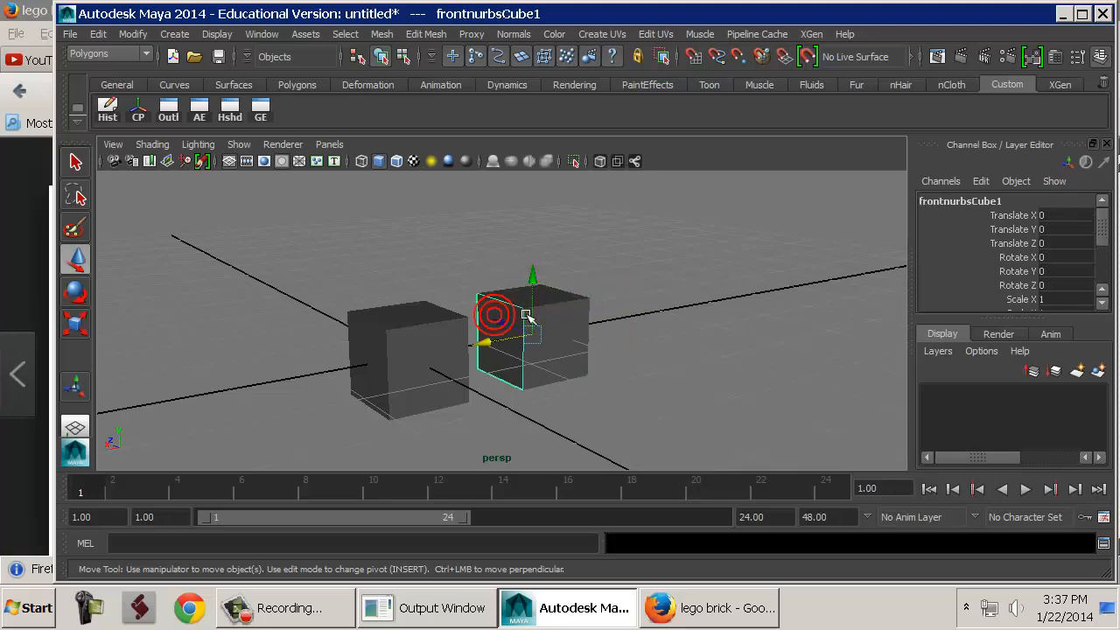
pyautogui.click(560, 320)
pyautogui.click(561, 293)
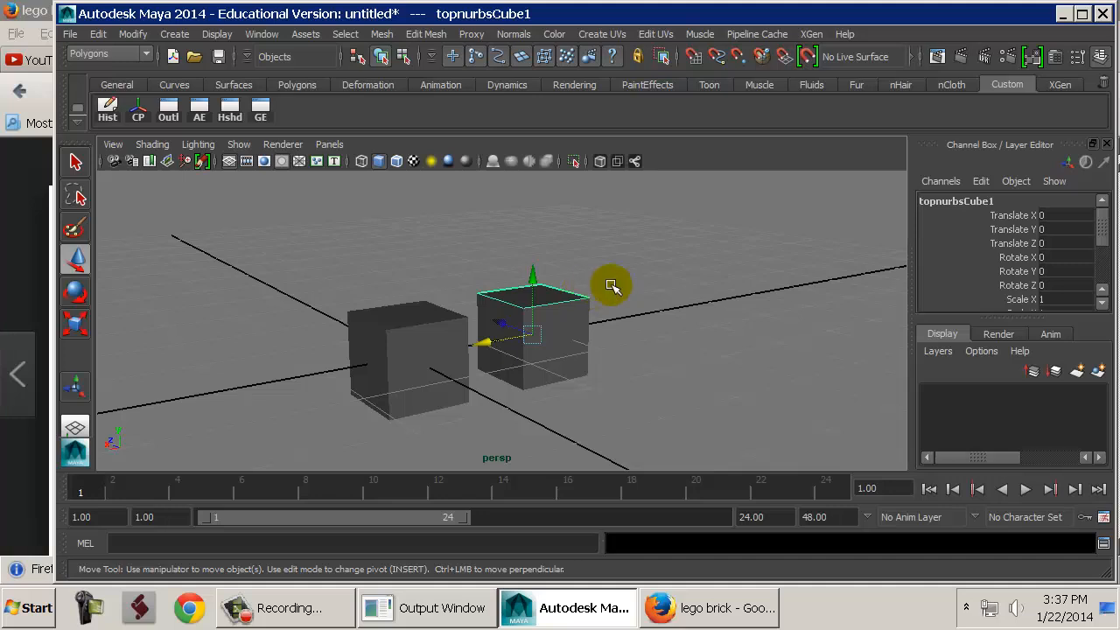
pyautogui.click(425, 345)
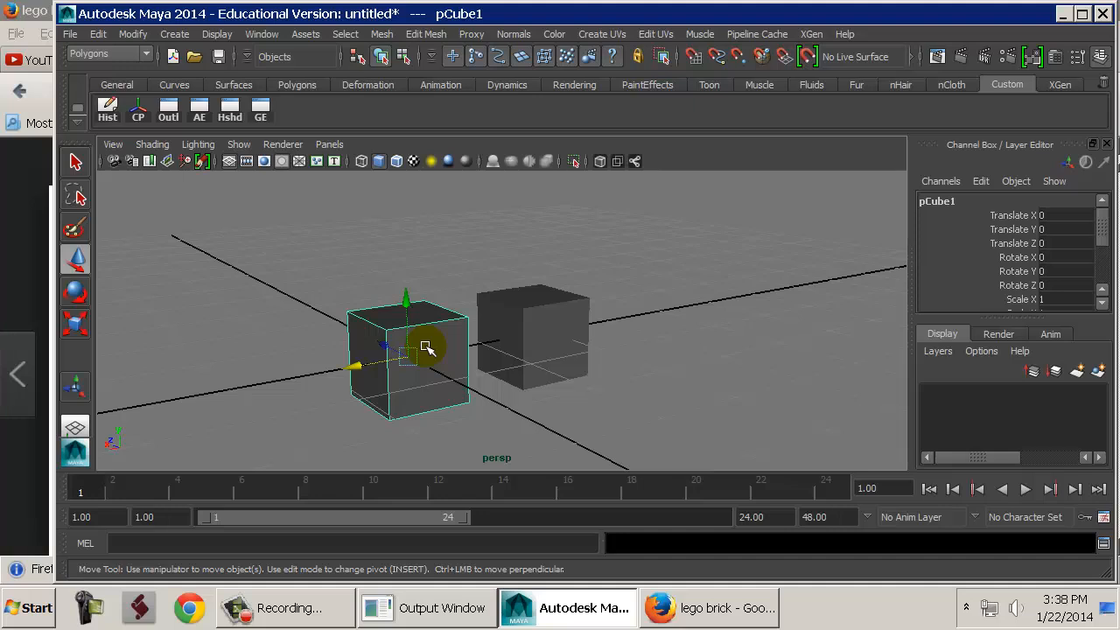
pyautogui.click(538, 332)
pyautogui.click(506, 301)
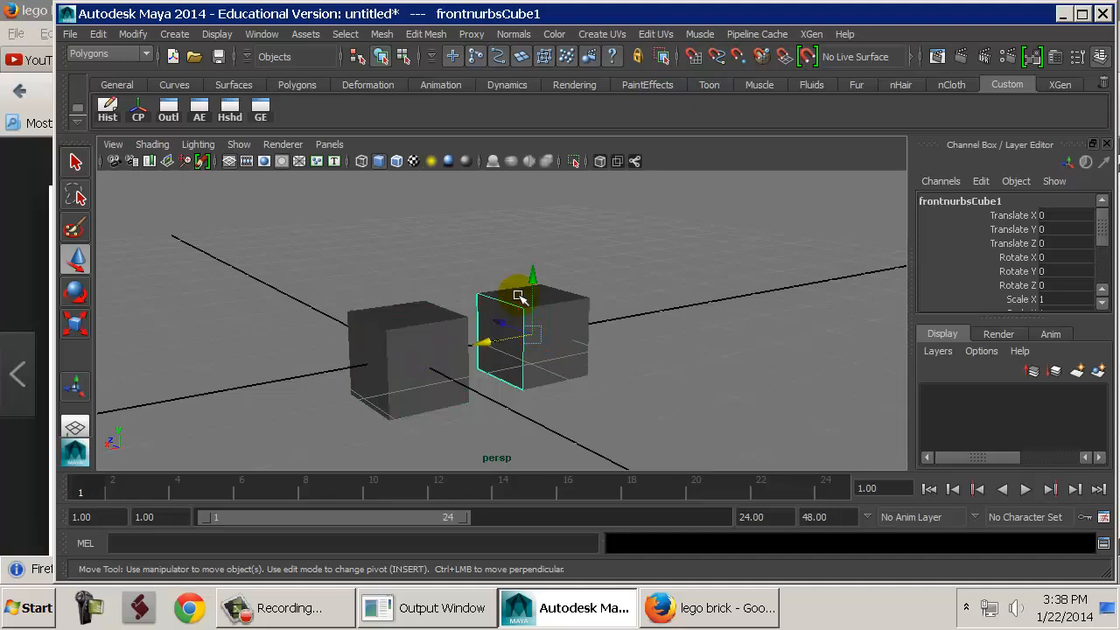
# Select the entire NURBS cube through its parent node and delete it.
pyautogui.click(518, 296)
pyautogui.press('Up')
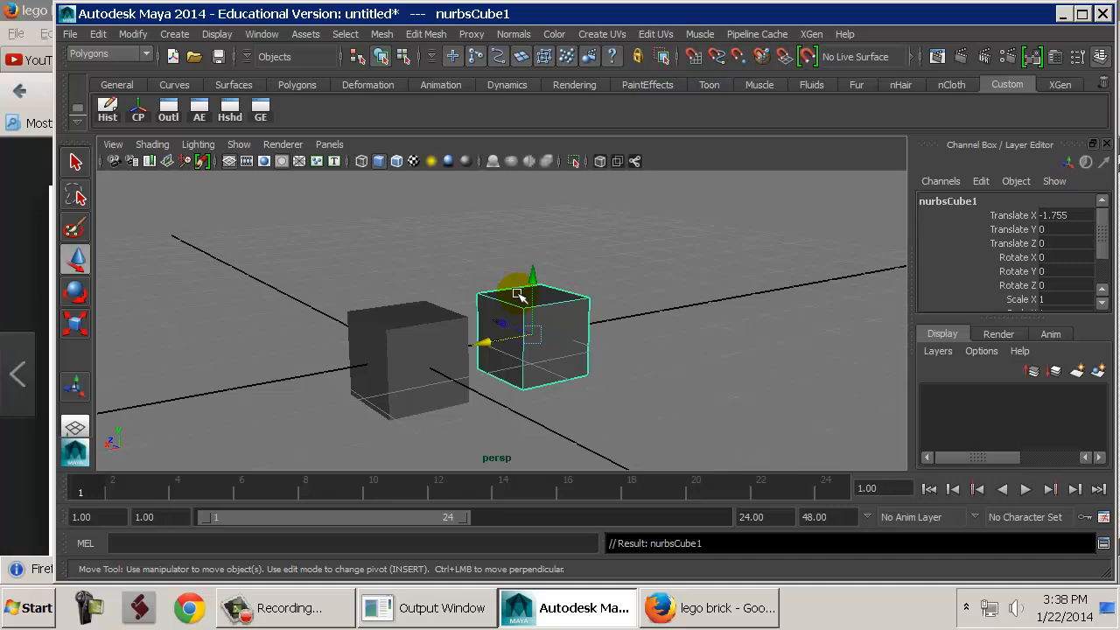
pyautogui.press('Delete')
# Scale the polygon cube into a flat brick, about 2.55 in X and 2.133 in Z, with a reduced height.
pyautogui.click(446, 307)
pyautogui.press('r')
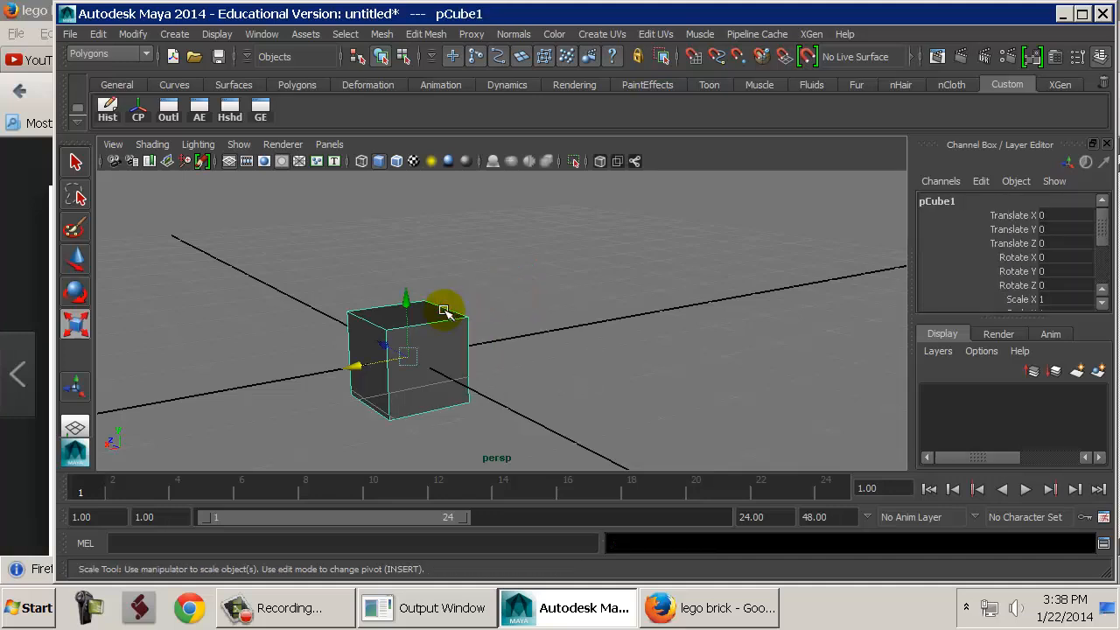
pyautogui.moveTo(338, 366); pyautogui.dragTo(245, 382)
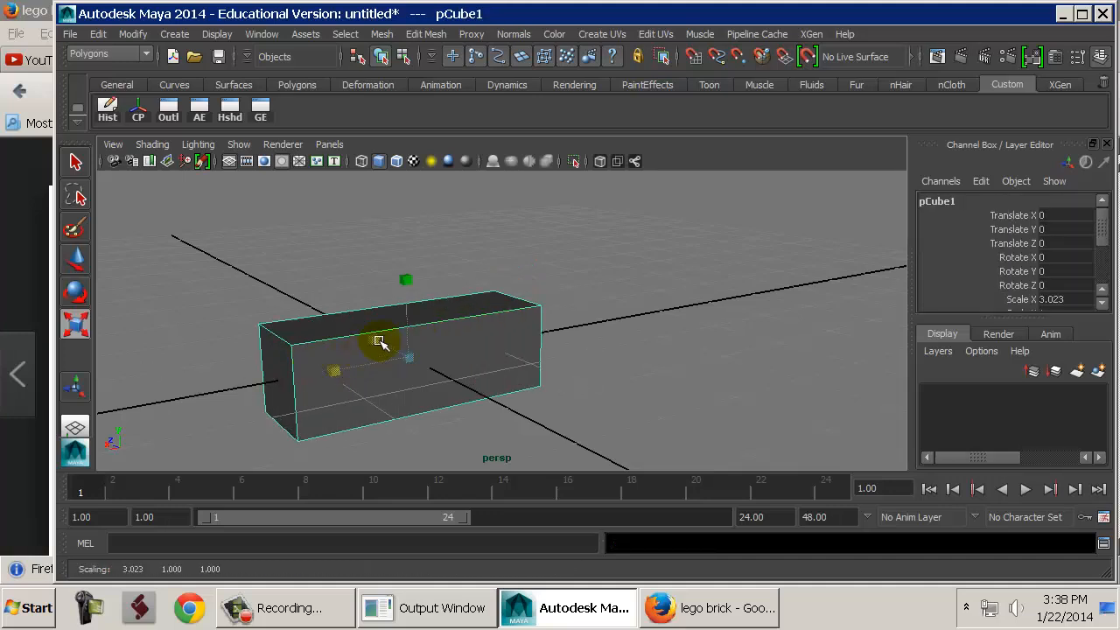
pyautogui.moveTo(375, 341); pyautogui.dragTo(339, 329)
pyautogui.moveTo(328, 372); pyautogui.dragTo(341, 368)
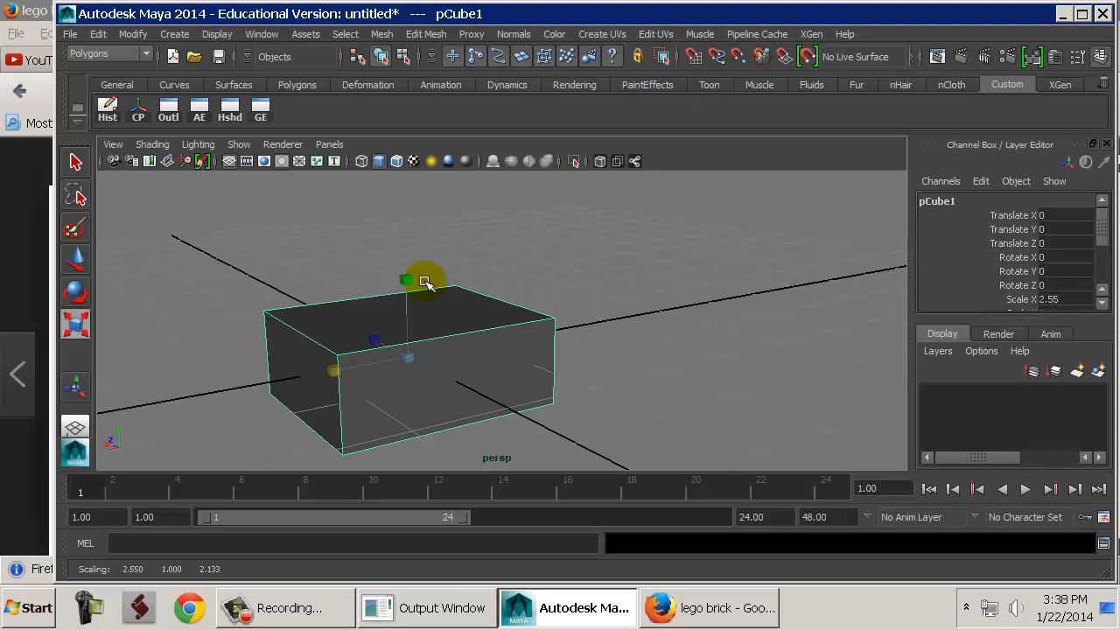
pyautogui.moveTo(407, 278); pyautogui.dragTo(407, 288)
# Frame the brick and lengthen it to an X scale of about 3.21.
pyautogui.keyDown('alt'); pyautogui.moveTo(375, 332); pyautogui.dragTo(447, 363); pyautogui.keyUp('alt')
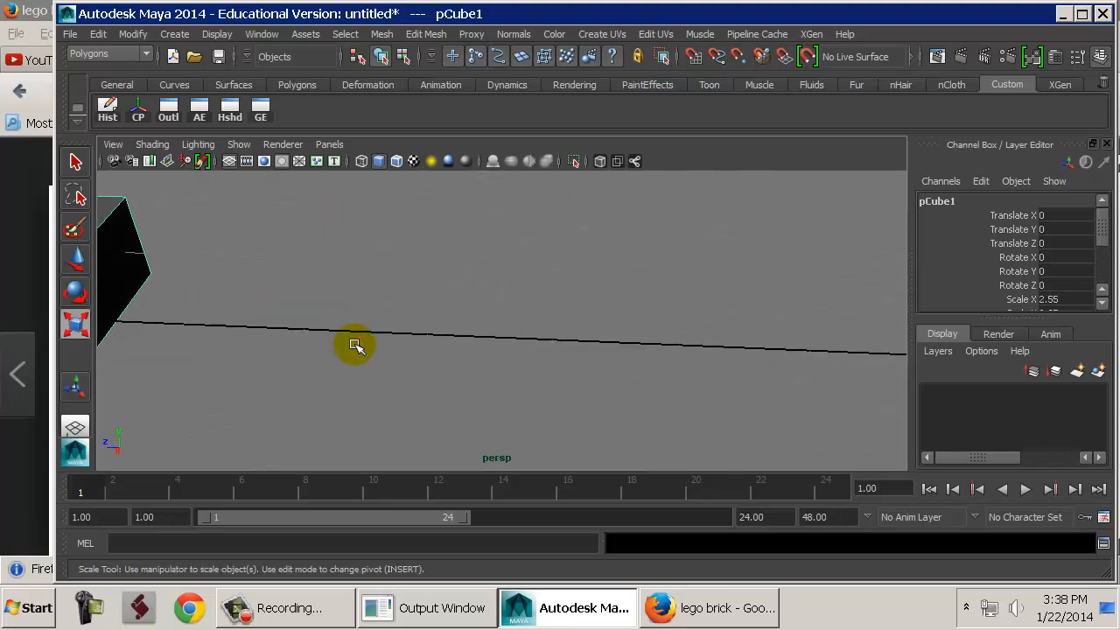
pyautogui.press('f')
pyautogui.keyDown('alt'); pyautogui.scroll(-6, 590, 334); pyautogui.keyUp('alt')
pyautogui.keyDown('alt'); pyautogui.moveTo(594, 338); pyautogui.dragTo(649, 392); pyautogui.keyUp('alt')
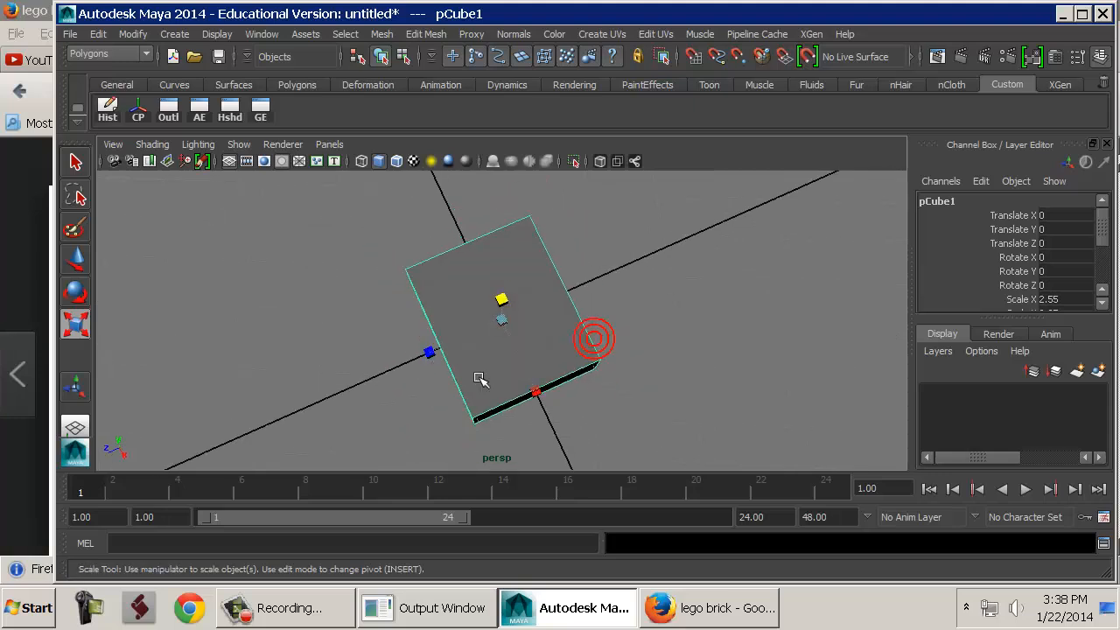
pyautogui.moveTo(426, 352); pyautogui.dragTo(592, 363)
pyautogui.keyDown('alt'); pyautogui.moveTo(698, 379); pyautogui.dragTo(533, 329); pyautogui.keyUp('alt')
pyautogui.keyDown('alt'); pyautogui.moveTo(428, 253); pyautogui.dragTo(530, 308); pyautogui.keyUp('alt')
# Create a polygon cylinder at the brick's centre and scale it uniformly to about 0.252.
pyautogui.click(175, 34)
pyautogui.moveTo(220, 78)
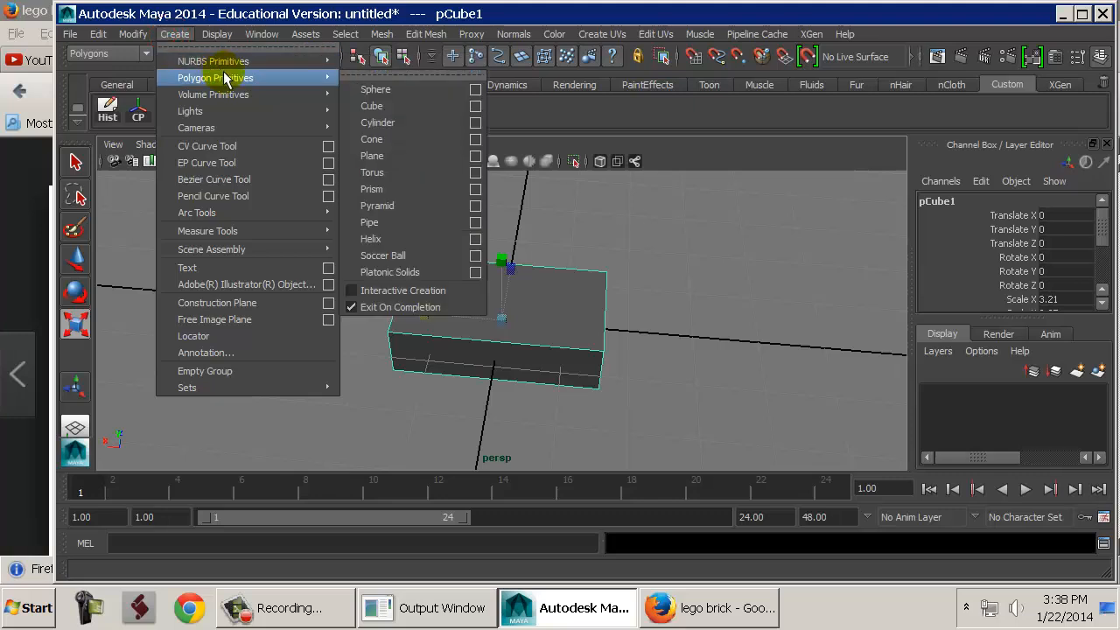
pyautogui.click(385, 123)
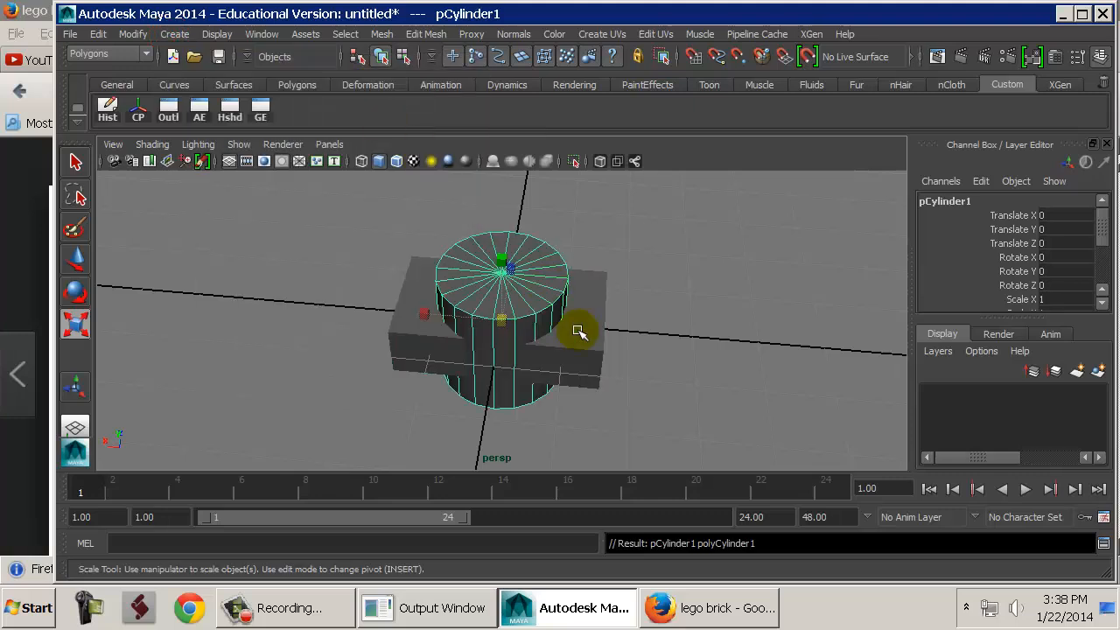
pyautogui.keyDown('alt'); pyautogui.moveTo(512, 333); pyautogui.dragTo(463, 320); pyautogui.keyUp('alt')
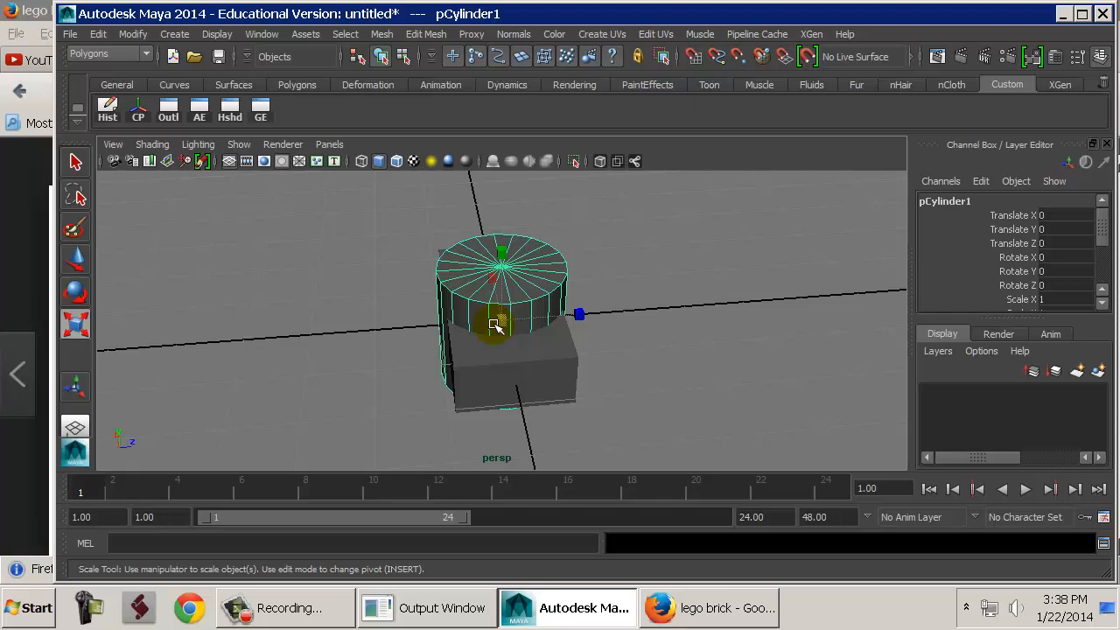
pyautogui.moveTo(580, 314); pyautogui.dragTo(605, 295)
pyautogui.hotkey('ctrl', 'z')
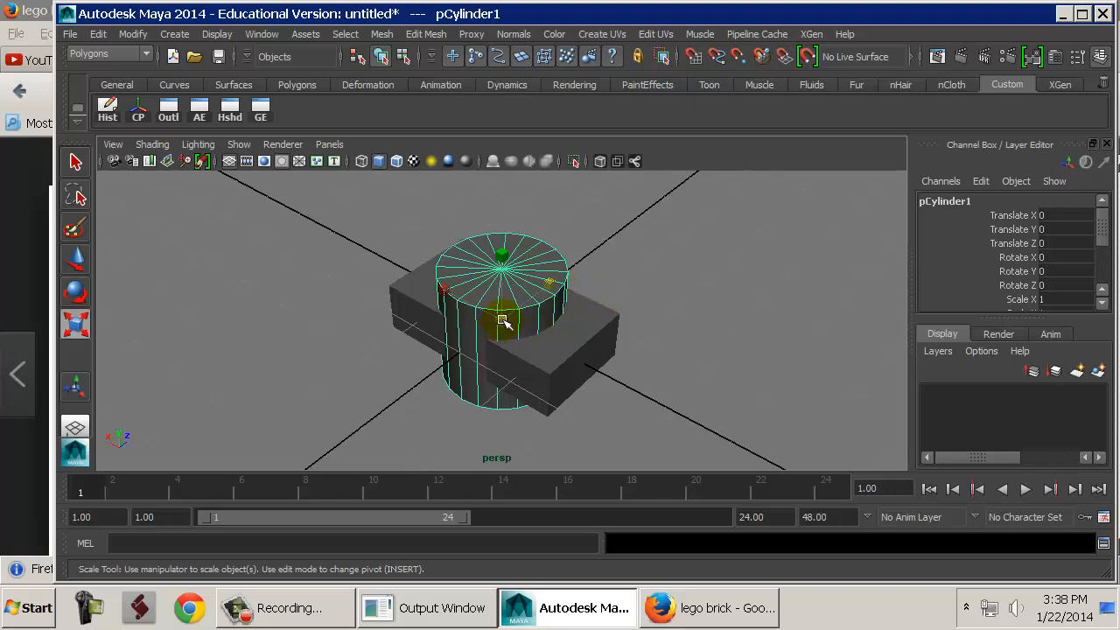
pyautogui.moveTo(503, 321); pyautogui.dragTo(425, 318)
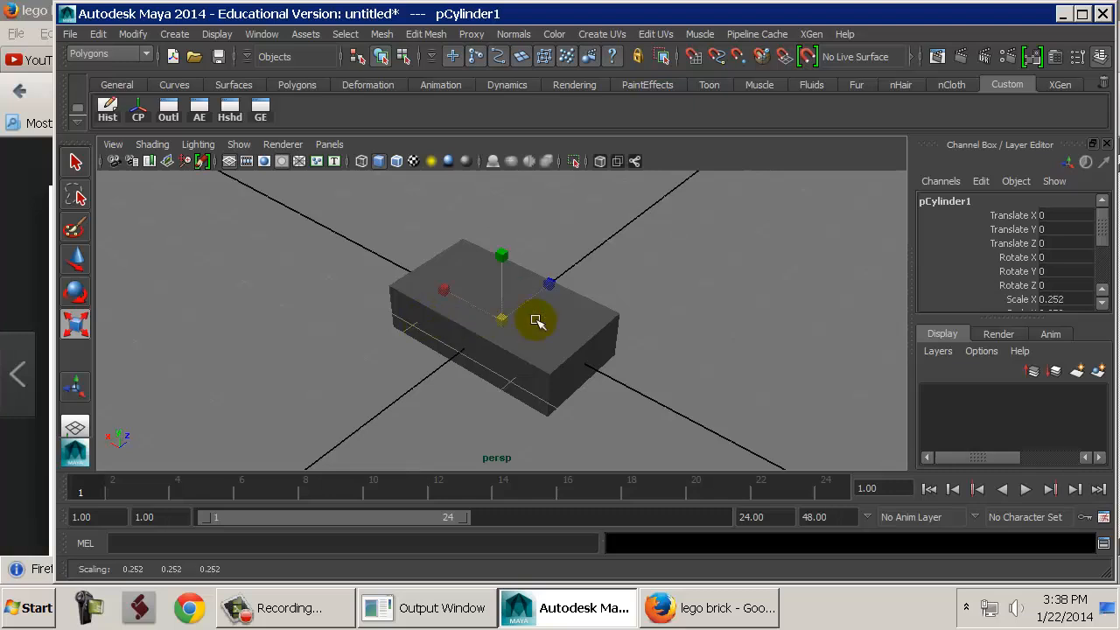
# Raise the small cylinder to about 0.37 in Y so it protrudes from the brick's upper face as a stud.
pyautogui.press('w')
pyautogui.moveTo(502, 277); pyautogui.dragTo(502, 256)
pyautogui.keyDown('alt'); pyautogui.moveTo(562, 281); pyautogui.dragTo(429, 295); pyautogui.keyUp('alt')
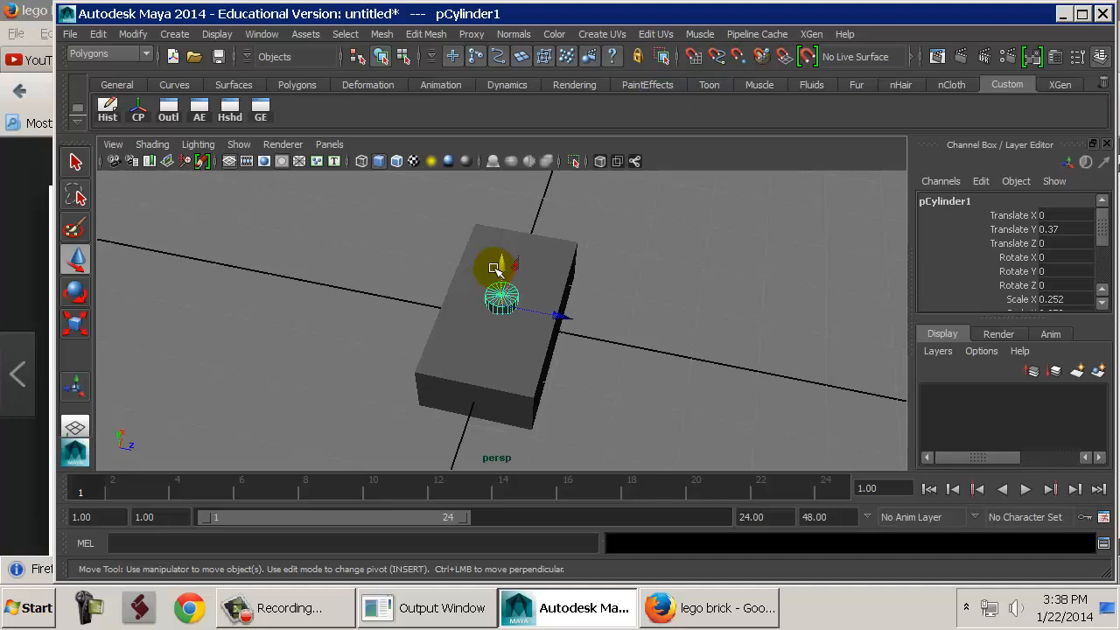
# Try stretching the stud to a Y scale of about 1.02 and shrinking its width to about 0.079.
pyautogui.press('e')
pyautogui.press('r')
pyautogui.moveTo(502, 259); pyautogui.dragTo(508, 180)
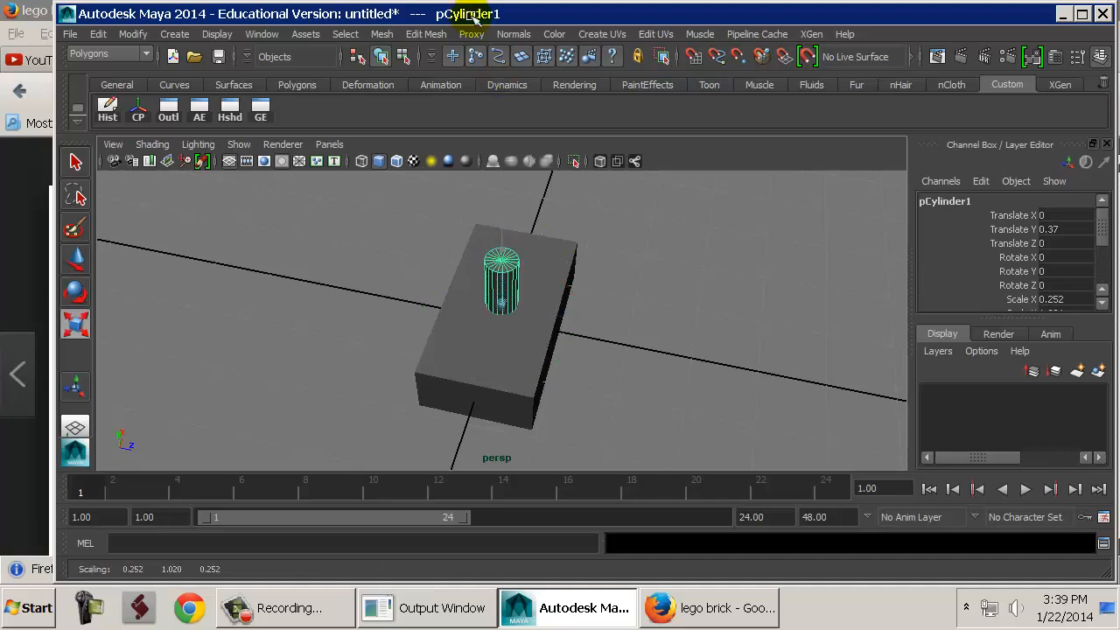
pyautogui.hotkey('ctrl', 'z')
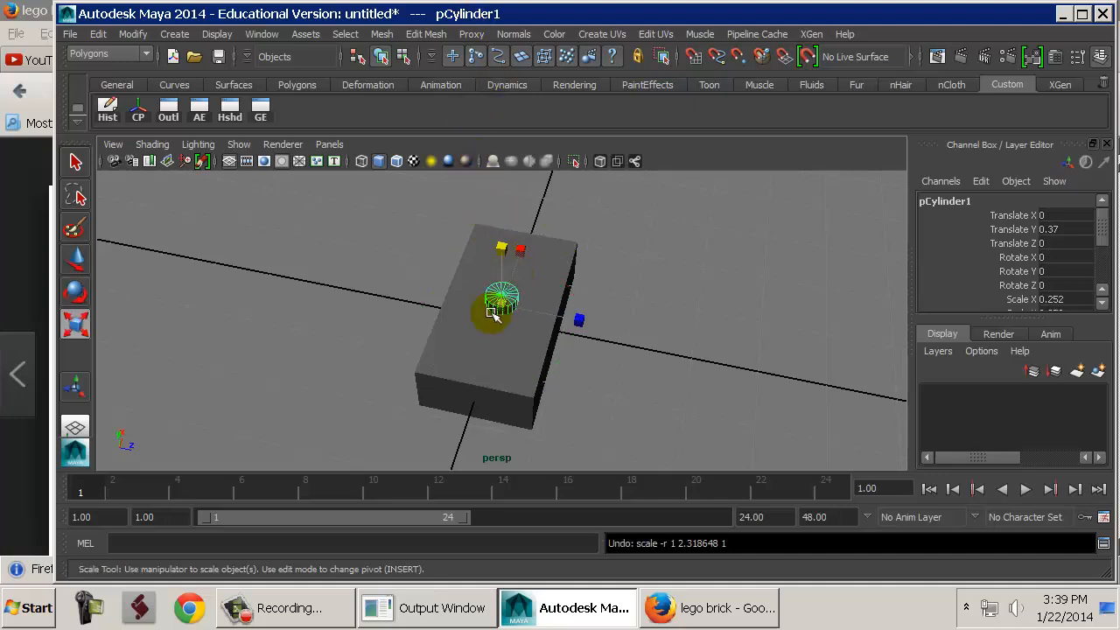
pyautogui.moveTo(499, 313); pyautogui.dragTo(490, 287)
pyautogui.click(502, 249)
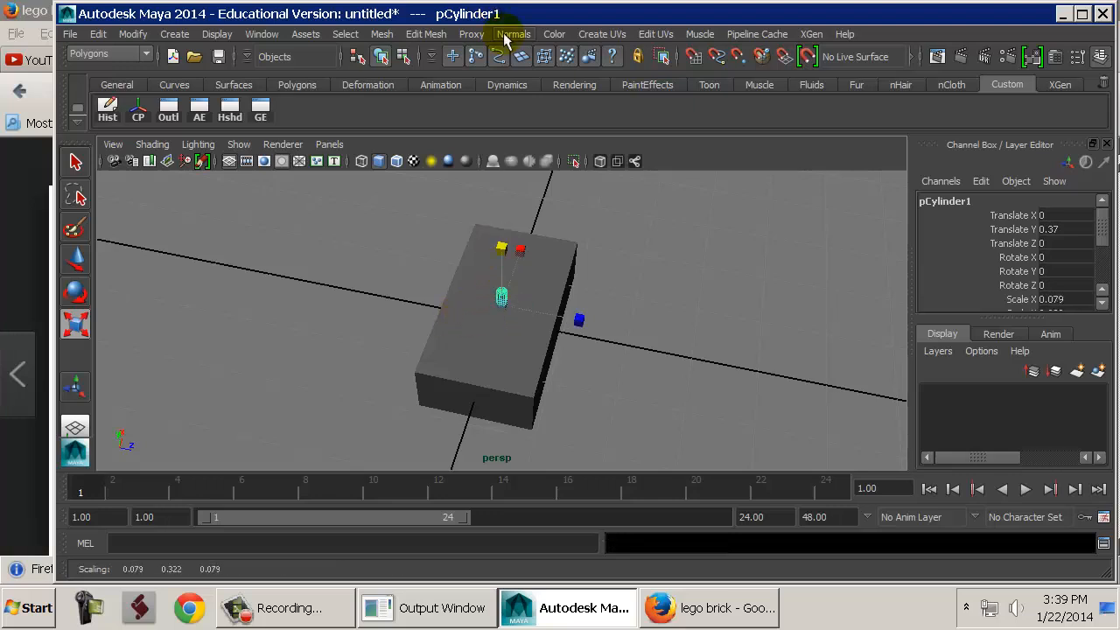
pyautogui.hotkey('ctrl', 'z')
# Move the stud near one corner of the brick, at about X 1.144 and Z 0.389.
pyautogui.keyDown('alt'); pyautogui.moveTo(552, 255); pyautogui.dragTo(574, 263); pyautogui.keyUp('alt')
pyautogui.press('q')
pyautogui.press('w')
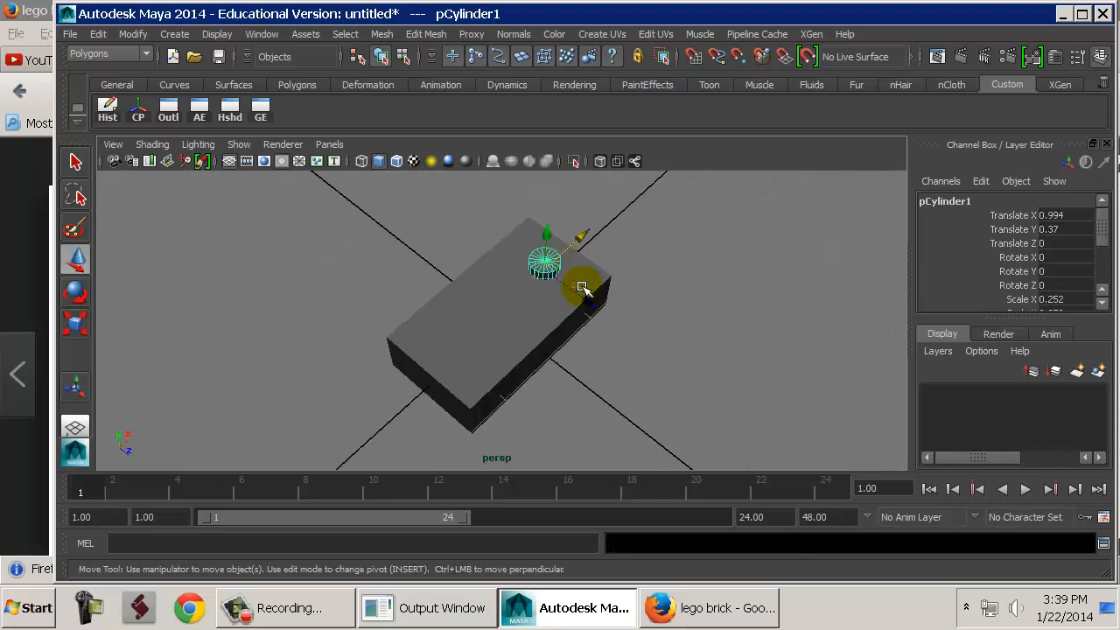
pyautogui.click(582, 287)
pyautogui.click(545, 265)
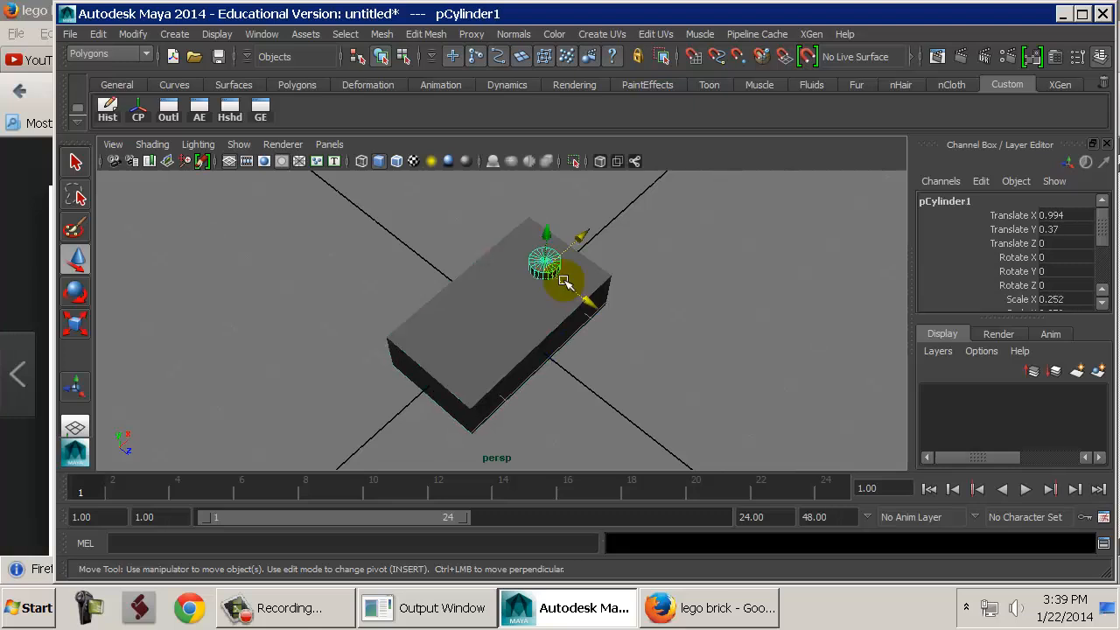
pyautogui.moveTo(564, 281); pyautogui.dragTo(636, 349)
# Switch to Firefox, browse the Lego brick images, examine the stud layout in the Lego Duplo picture, and return to Maya.
pyautogui.click(733, 610)
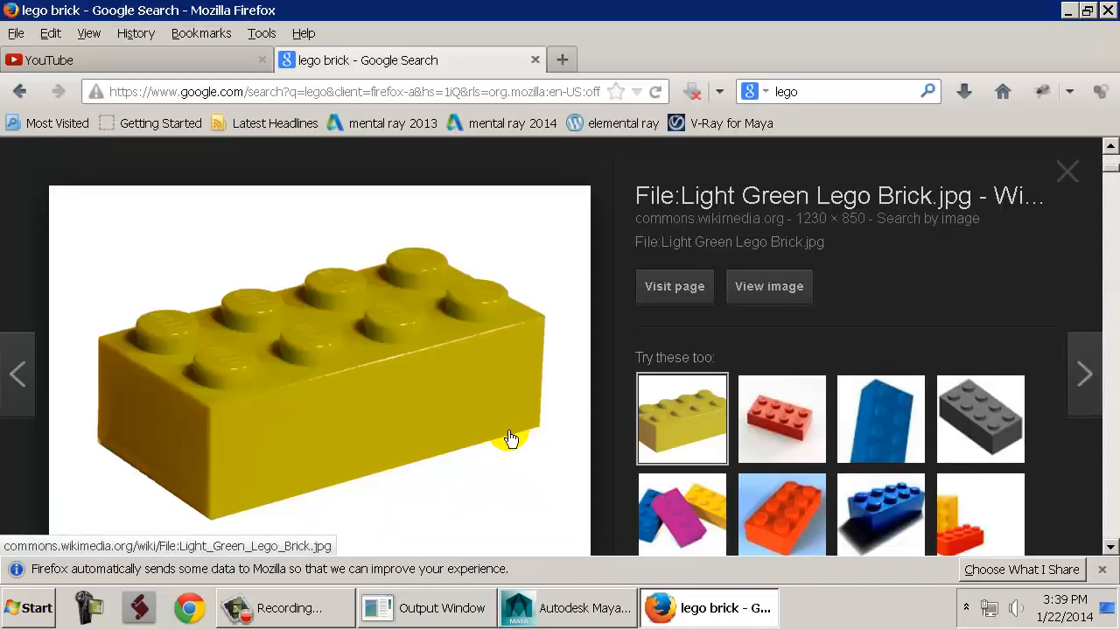
pyautogui.scroll(-1, 934, 474)
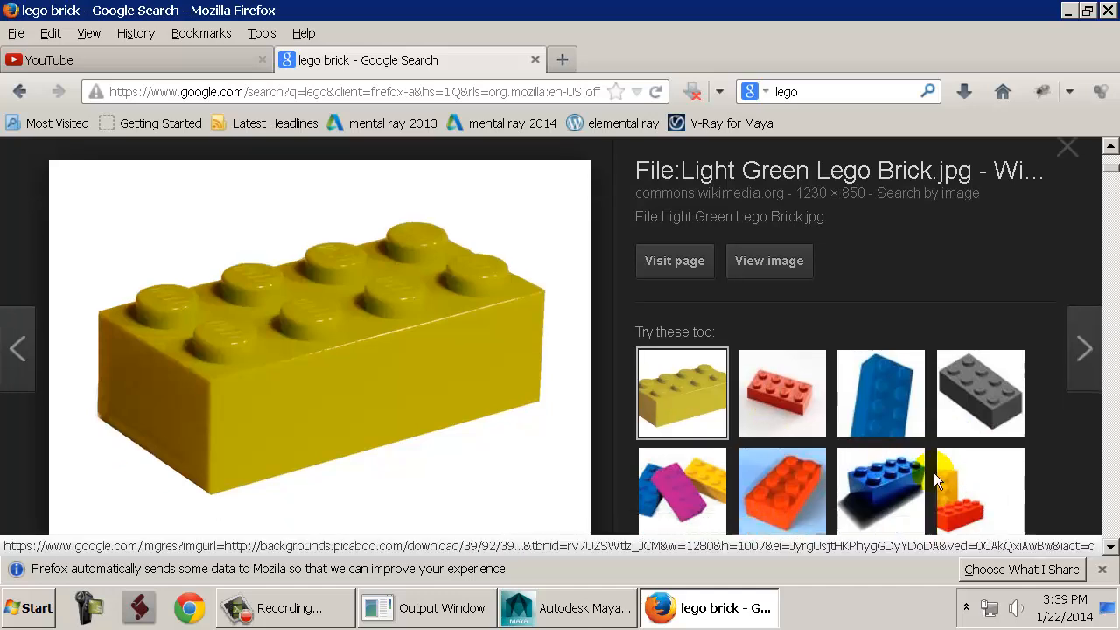
pyautogui.scroll(-2, 943, 455)
pyautogui.scroll(-3, 775, 441)
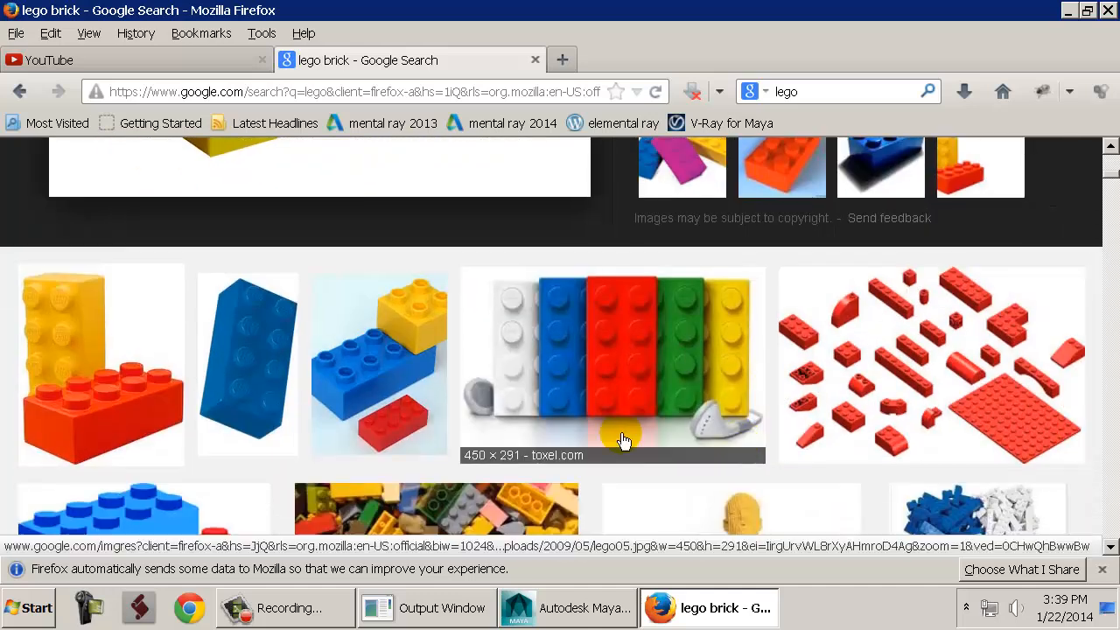
pyautogui.scroll(-3, 455, 435)
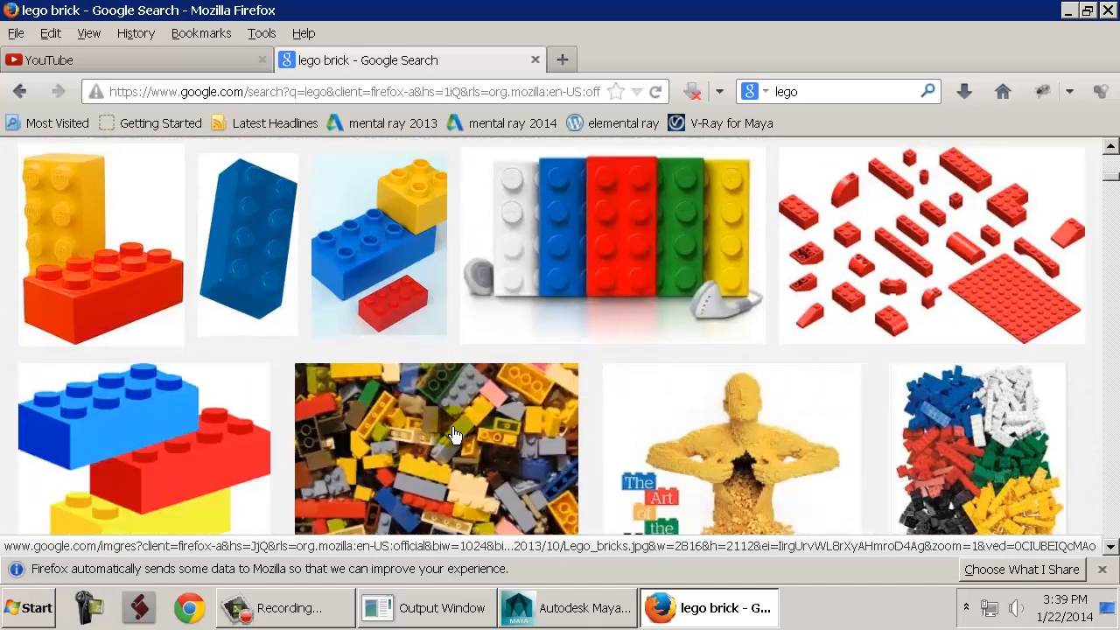
pyautogui.click(376, 242)
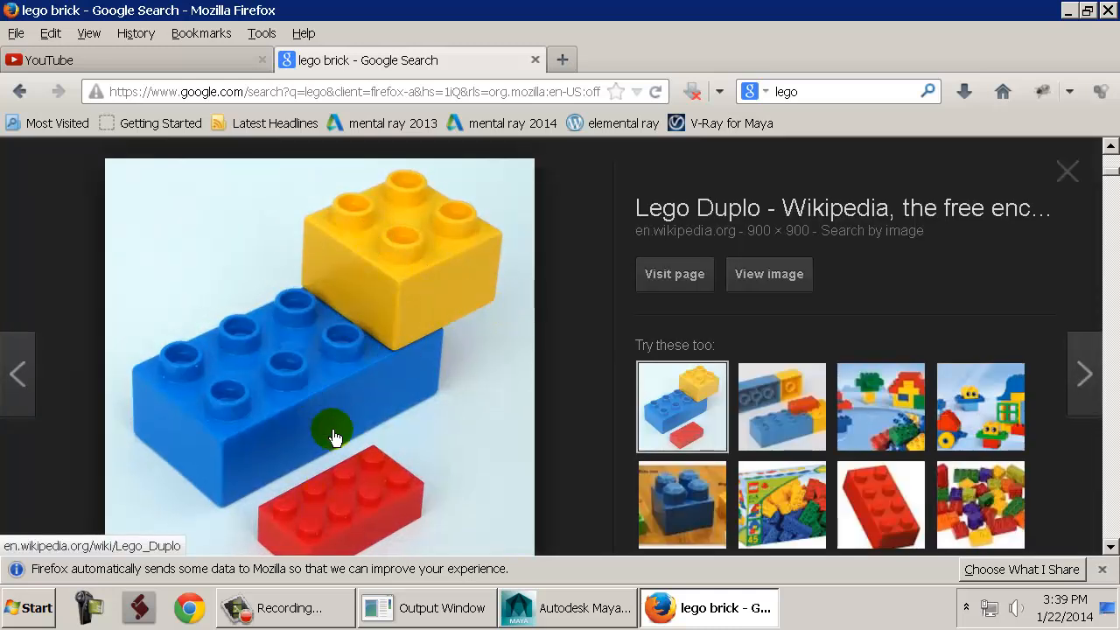
pyautogui.hotkey('alt', 'Tab')
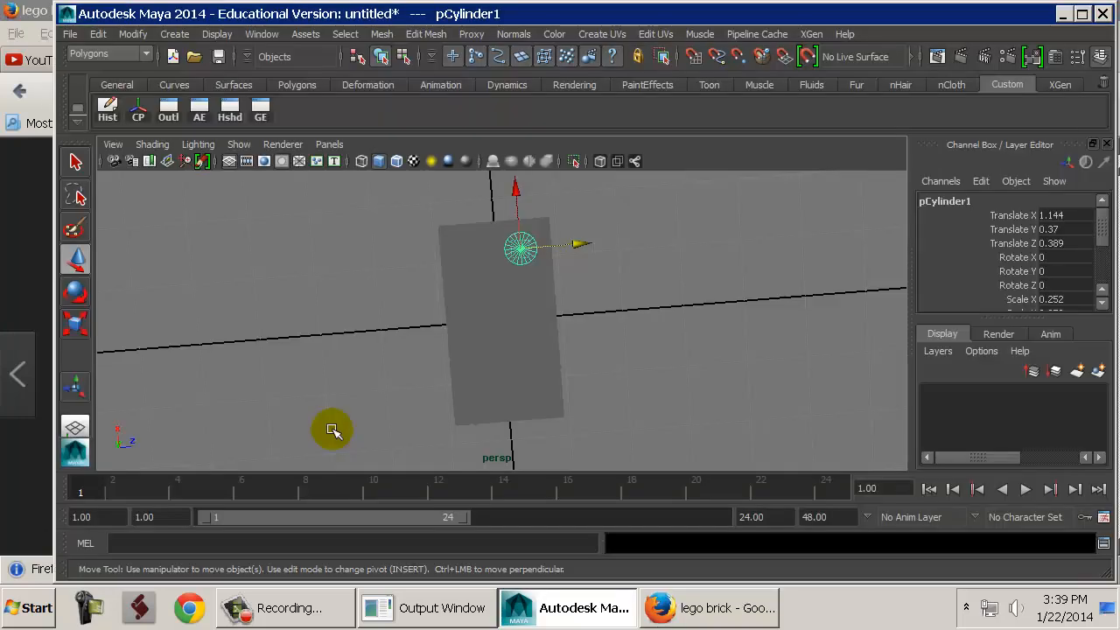
# Duplicate the corner stud and move the copy across the brick's width to about Z -0.411.
pyautogui.keyDown('alt'); pyautogui.moveTo(672, 302); pyautogui.dragTo(717, 276); pyautogui.keyUp('alt')
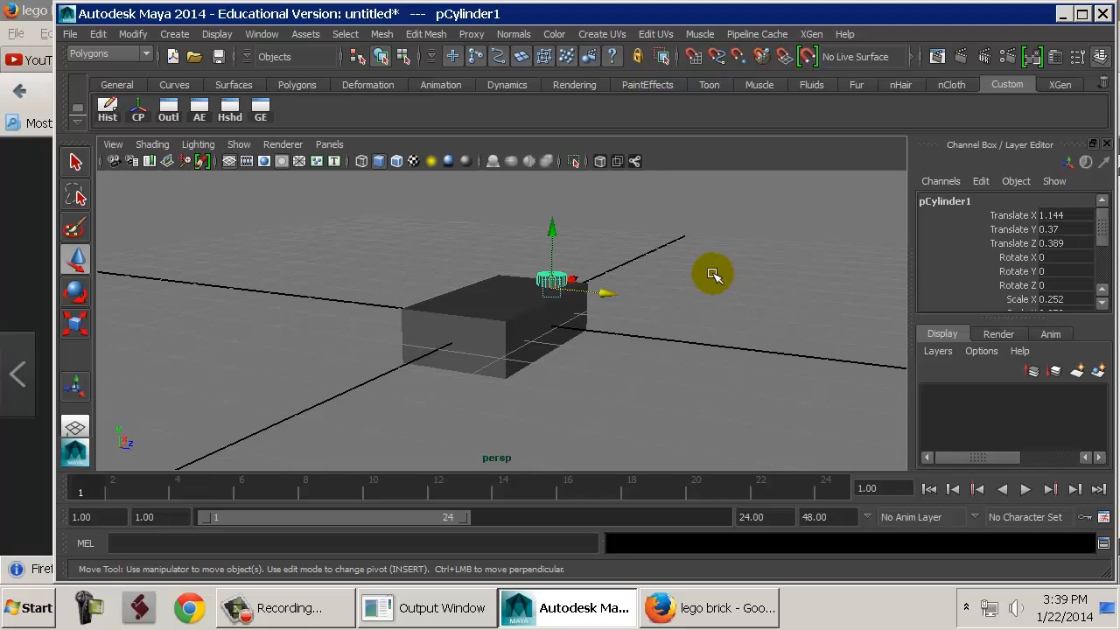
pyautogui.keyDown('alt'); pyautogui.moveTo(625, 257); pyautogui.dragTo(455, 336); pyautogui.keyUp('alt')
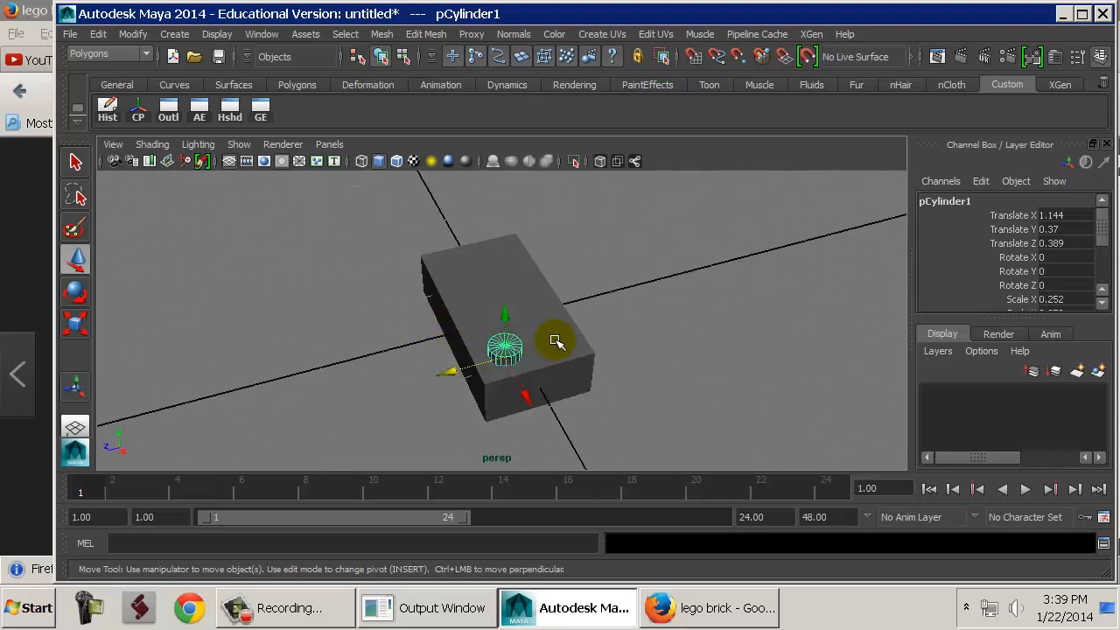
pyautogui.hotkey('ctrl', 'd')
pyautogui.moveTo(449, 373); pyautogui.dragTo(524, 337)
# Mirror the first stud's Z position on the copy by setting its Translate Z to -0.389.
pyautogui.click(473, 317)
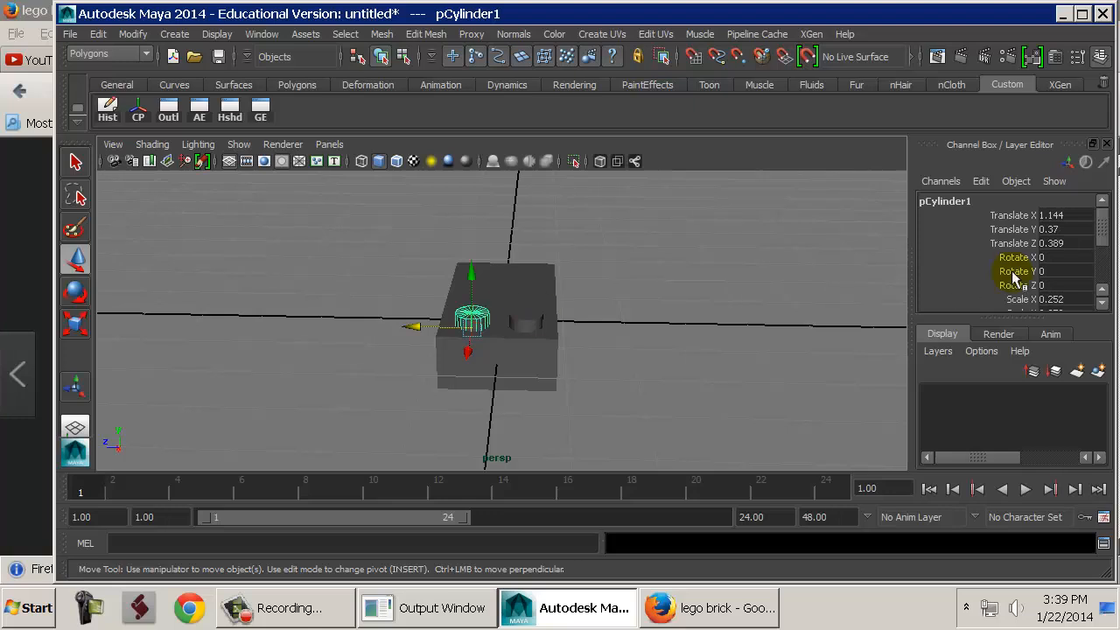
pyautogui.doubleClick(1072, 244)
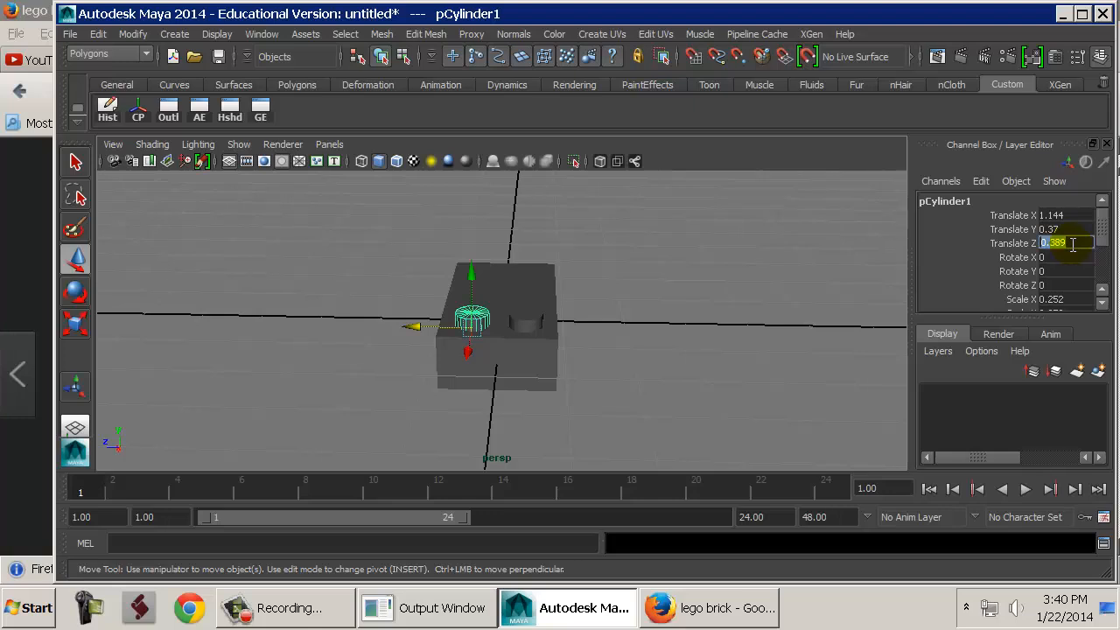
pyautogui.click(528, 322)
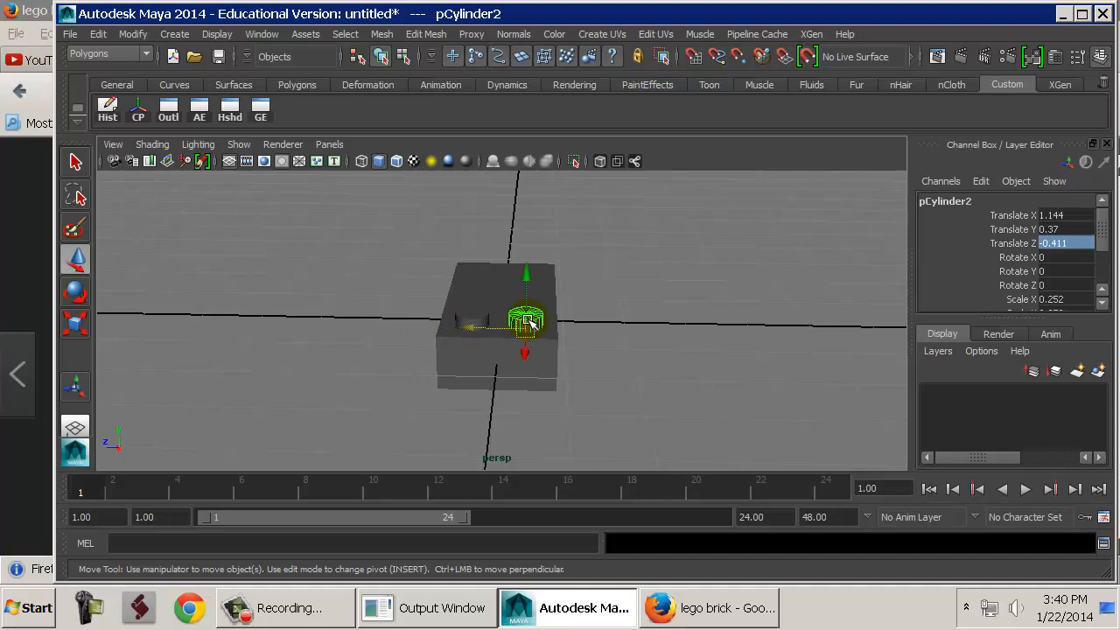
pyautogui.doubleClick(1077, 242)
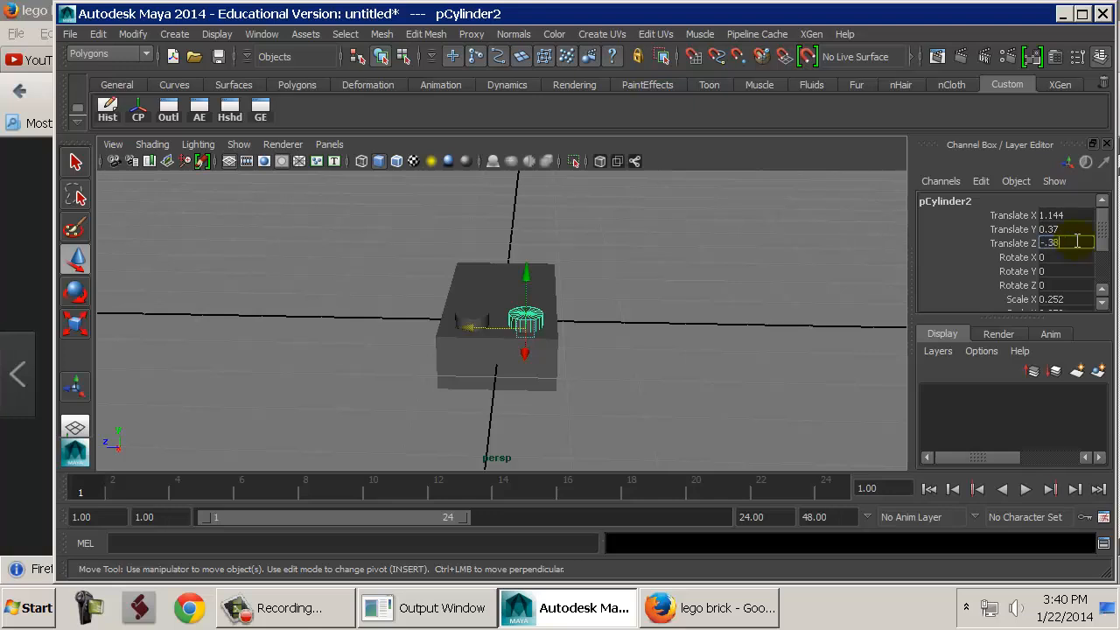
pyautogui.press('Return')
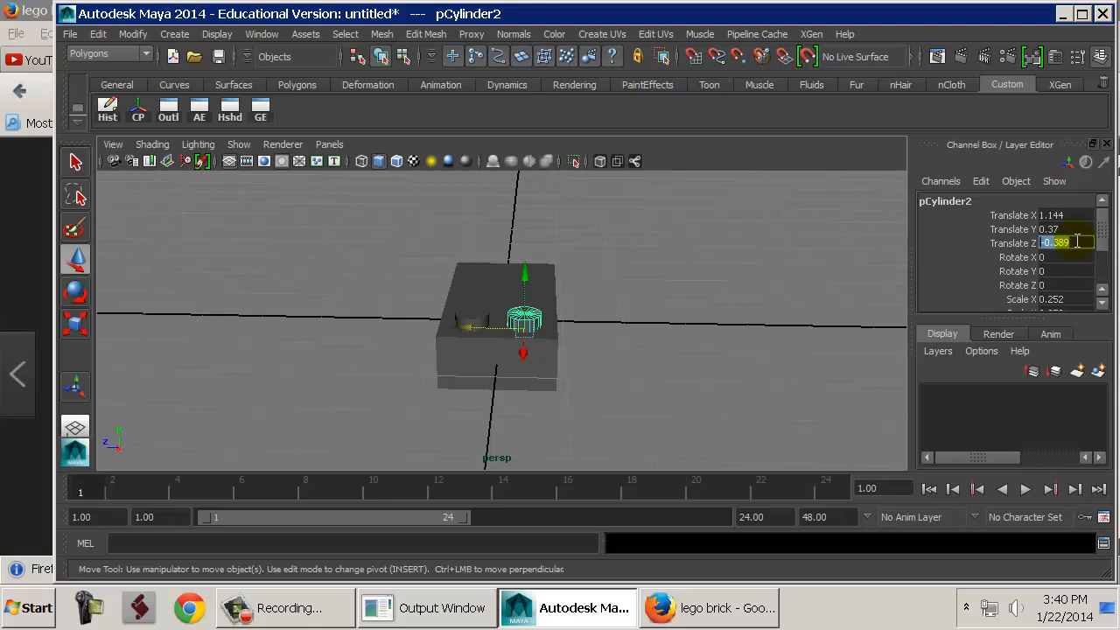
# Duplicate both studs to about X 0.417 and repeat the duplicate with the same offset until four pairs run along the brick.
pyautogui.keyDown('shift'); pyautogui.click(462, 315); pyautogui.keyUp('shift')
pyautogui.keyDown('alt'); pyautogui.moveTo(462, 315); pyautogui.dragTo(648, 327); pyautogui.keyUp('alt')
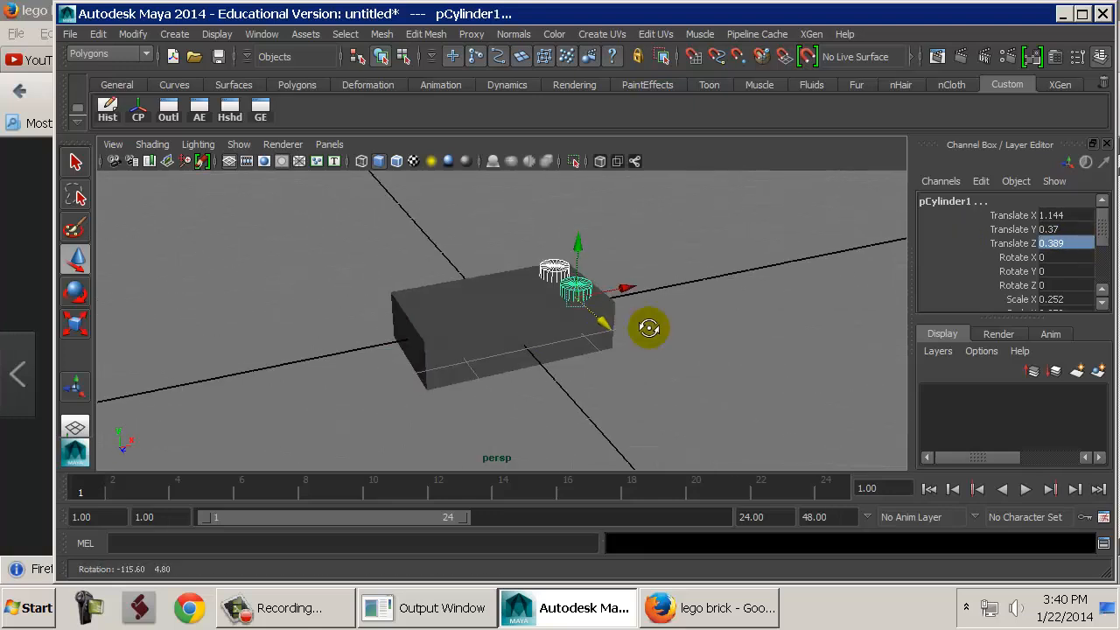
pyautogui.hotkey('ctrl', 'd')
pyautogui.moveTo(624, 287); pyautogui.dragTo(584, 292)
pyautogui.keyDown('alt'); pyautogui.moveTo(643, 329); pyautogui.dragTo(585, 313); pyautogui.keyUp('alt')
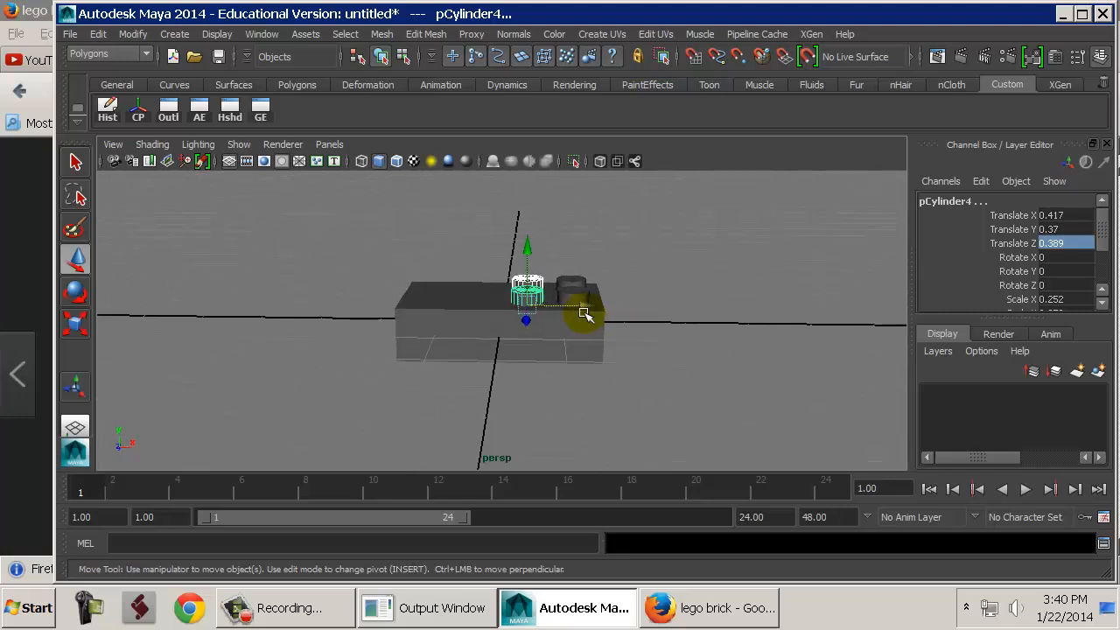
pyautogui.hotkey('shift', 'd')
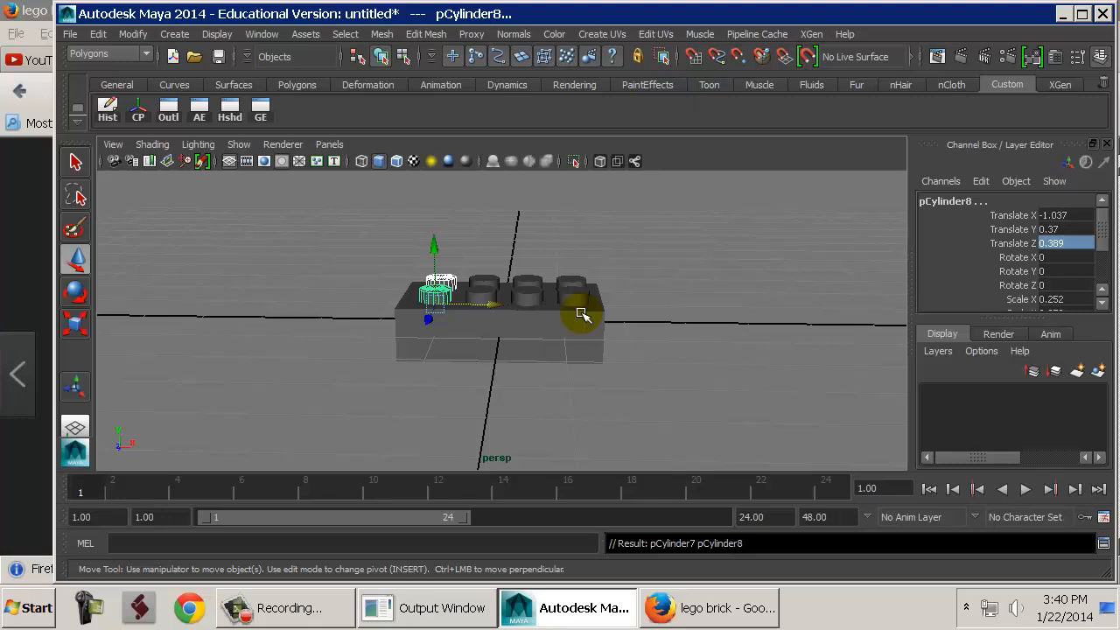
pyautogui.click(665, 315)
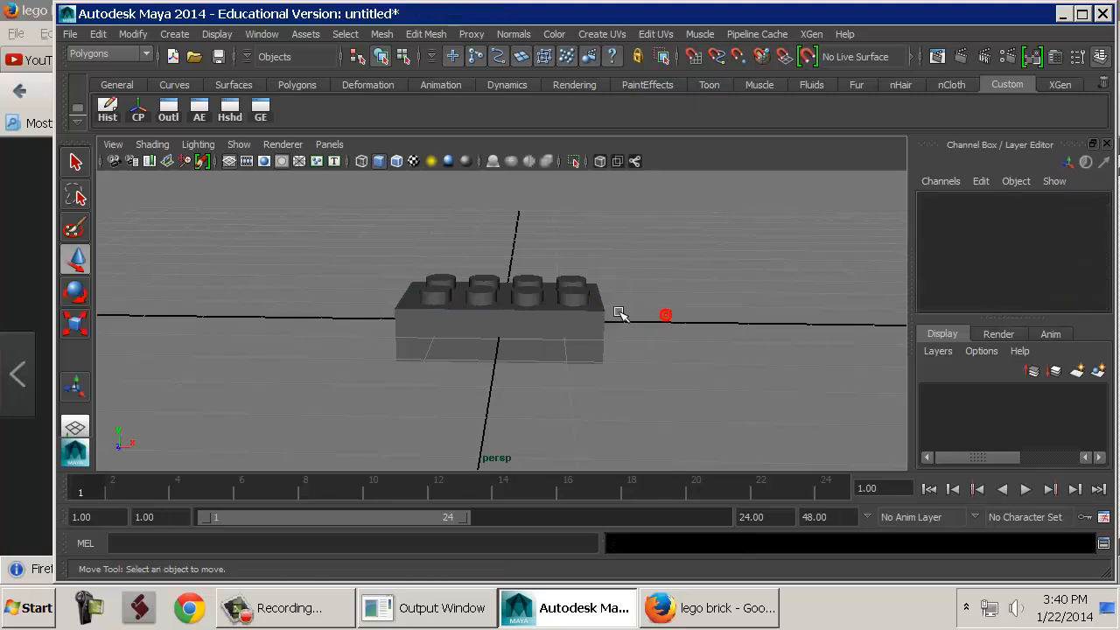
pyautogui.keyDown('alt'); pyautogui.moveTo(457, 250); pyautogui.dragTo(273, 268); pyautogui.keyUp('alt')
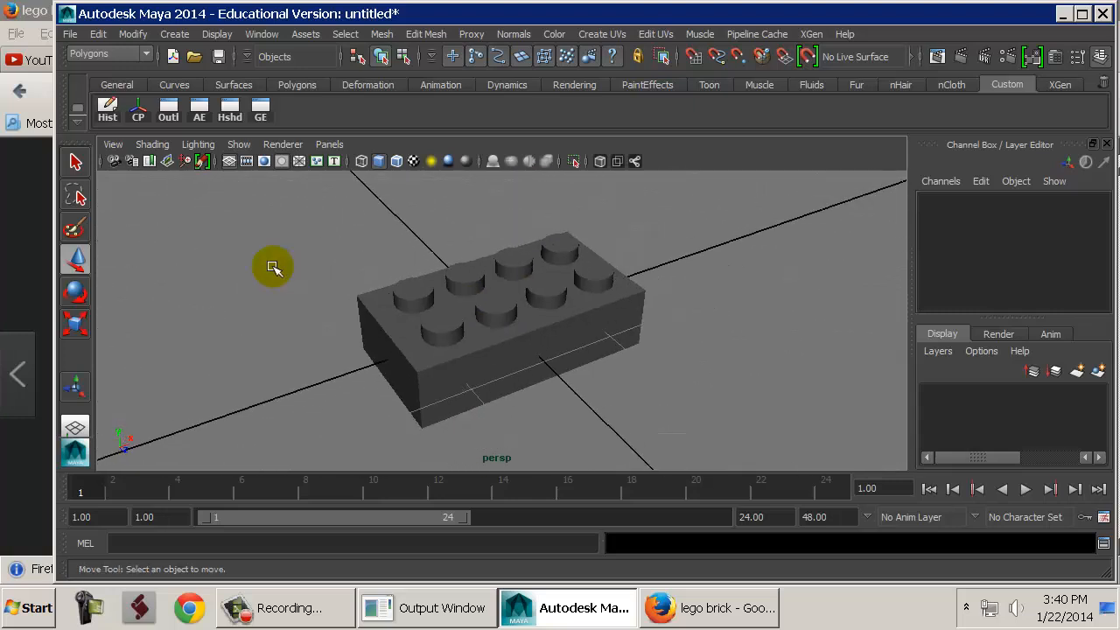
# Switch to Firefox, open the yellow brick-figure image at full size, examine its many individual bricks, and return to Maya.
pyautogui.click(695, 608)
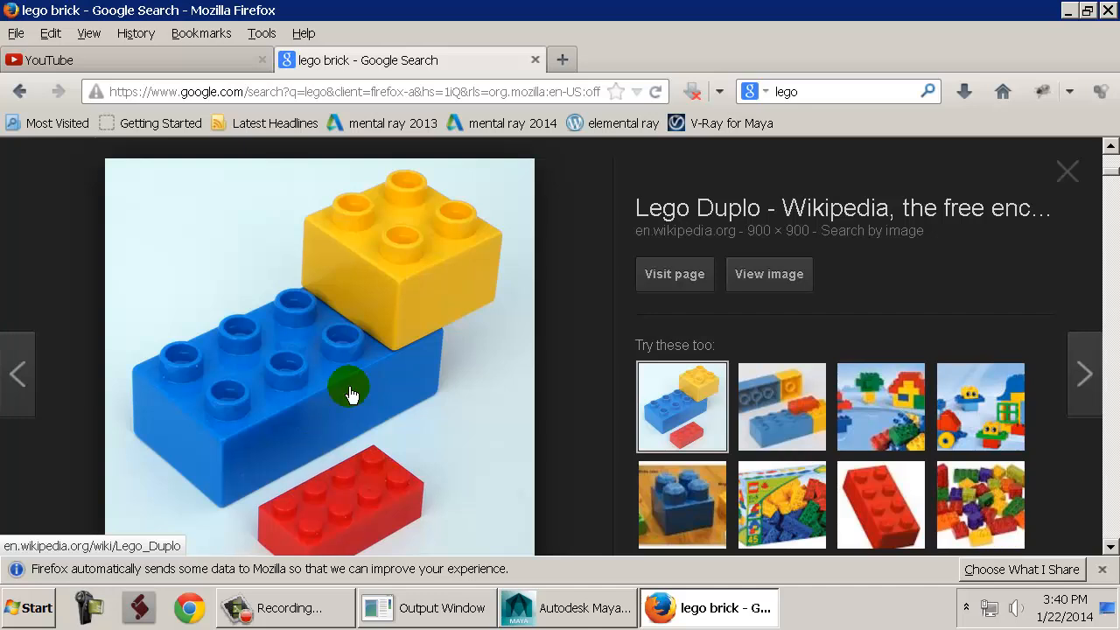
pyautogui.click(1078, 168)
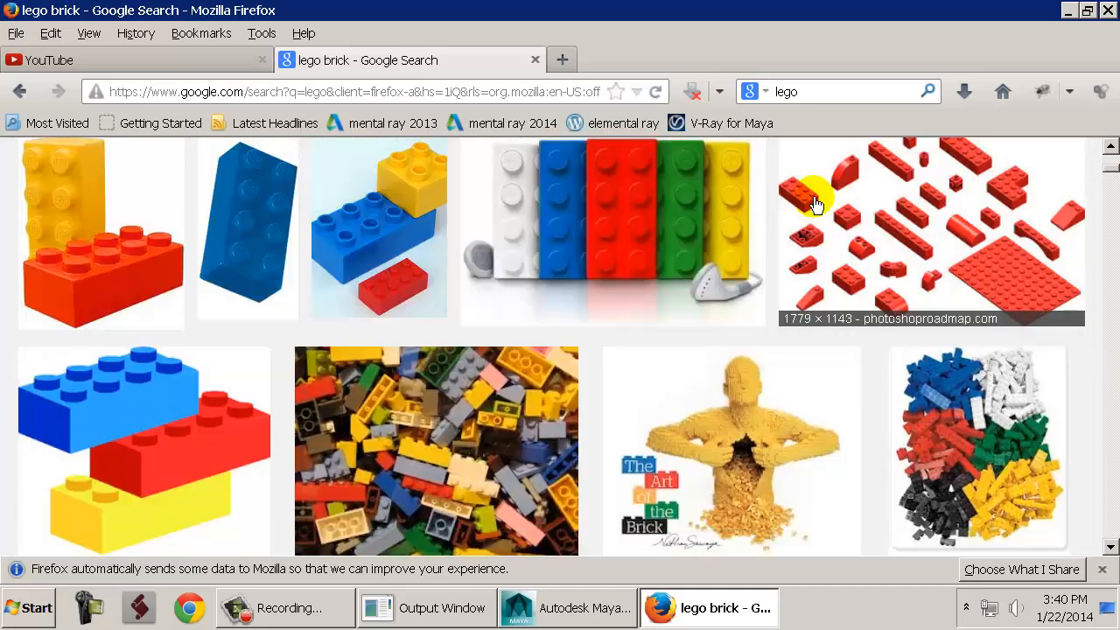
pyautogui.click(756, 475)
pyautogui.click(780, 300)
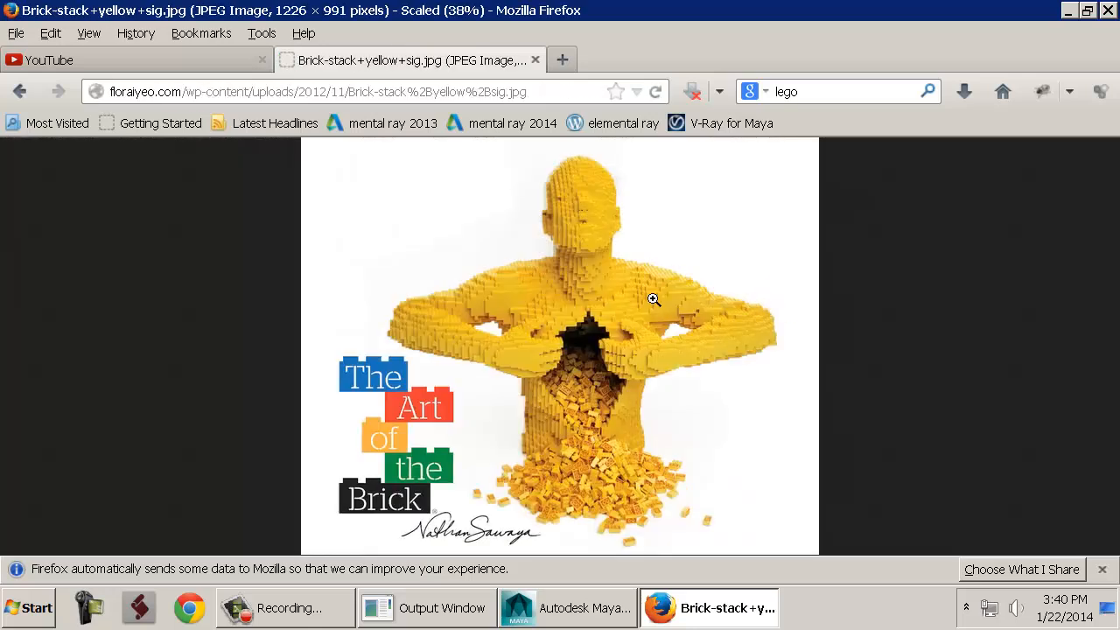
pyautogui.click(653, 300)
pyautogui.scroll(-10, 604, 341)
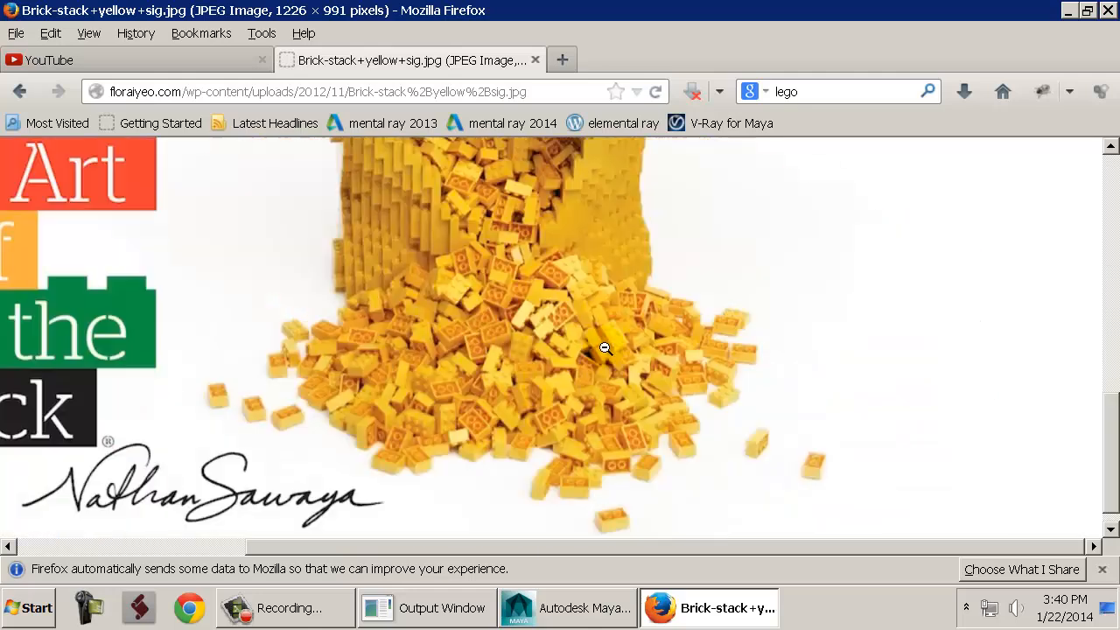
pyautogui.scroll(8, 605, 350)
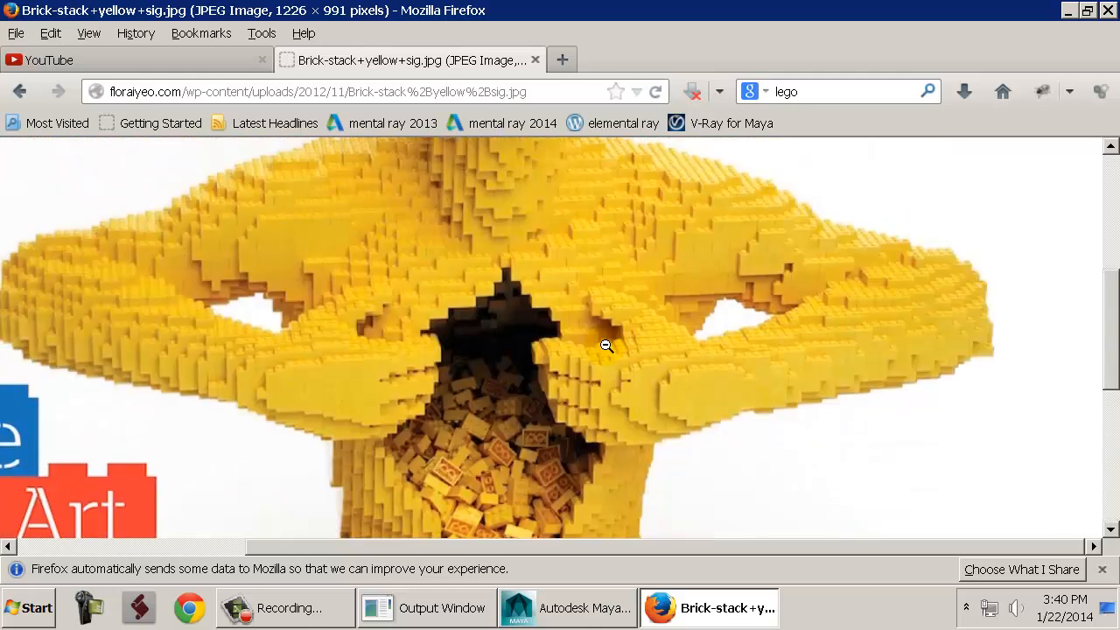
pyautogui.scroll(1, 606, 346)
pyautogui.hotkey('alt', 'Tab')
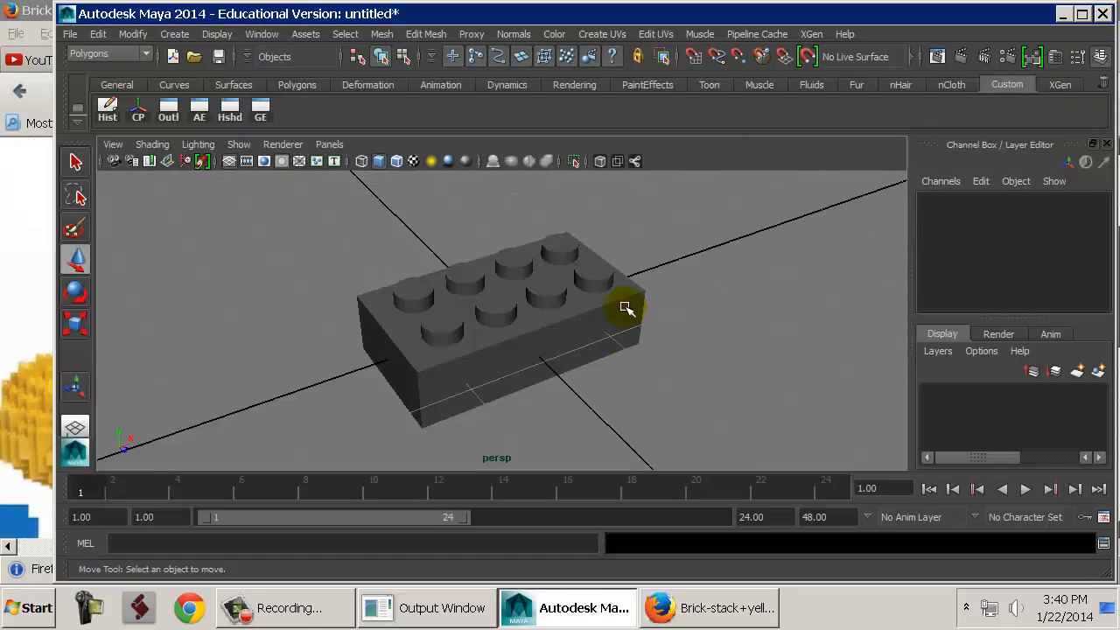
# Inspect the finished brick from above, from the end and from its closed underside.
pyautogui.click(624, 304)
pyautogui.click(680, 254)
pyautogui.keyDown('alt'); pyautogui.moveTo(522, 308); pyautogui.dragTo(507, 327); pyautogui.keyUp('alt')
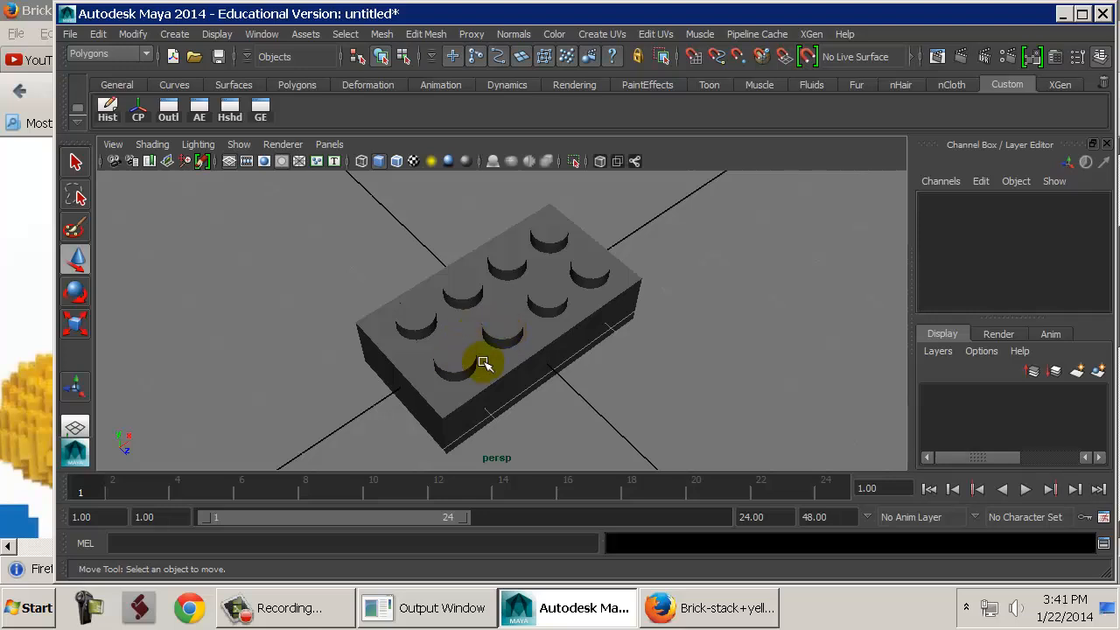
pyautogui.keyDown('alt'); pyautogui.moveTo(487, 358); pyautogui.dragTo(632, 253); pyautogui.keyUp('alt')
pyautogui.click(508, 352)
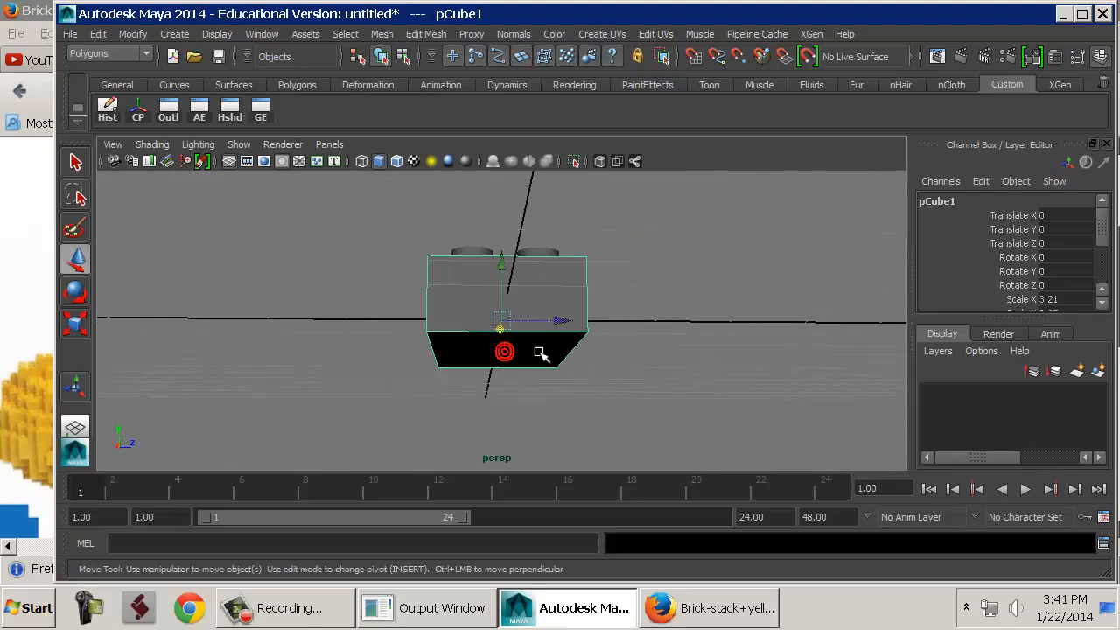
pyautogui.keyDown('alt'); pyautogui.moveTo(530, 358); pyautogui.dragTo(545, 303); pyautogui.keyUp('alt')
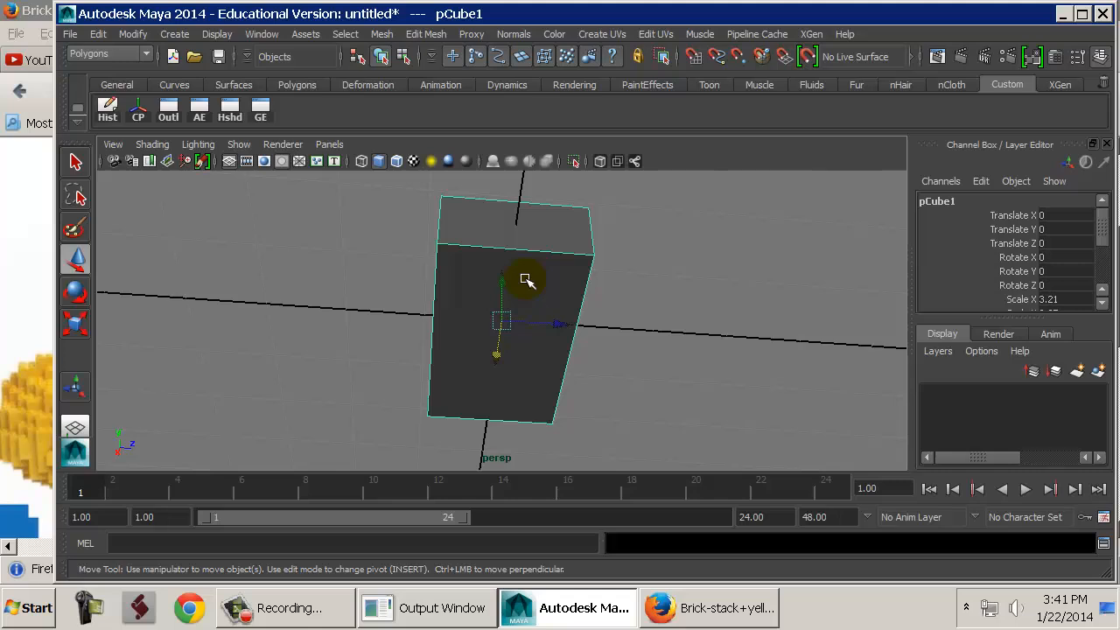
pyautogui.keyDown('alt'); pyautogui.moveTo(622, 255); pyautogui.dragTo(592, 268); pyautogui.keyUp('alt')
# Duplicate the brick body together with its eight studs and move the copy clear of the original along Z.
pyautogui.moveTo(347, 251); pyautogui.dragTo(785, 417)
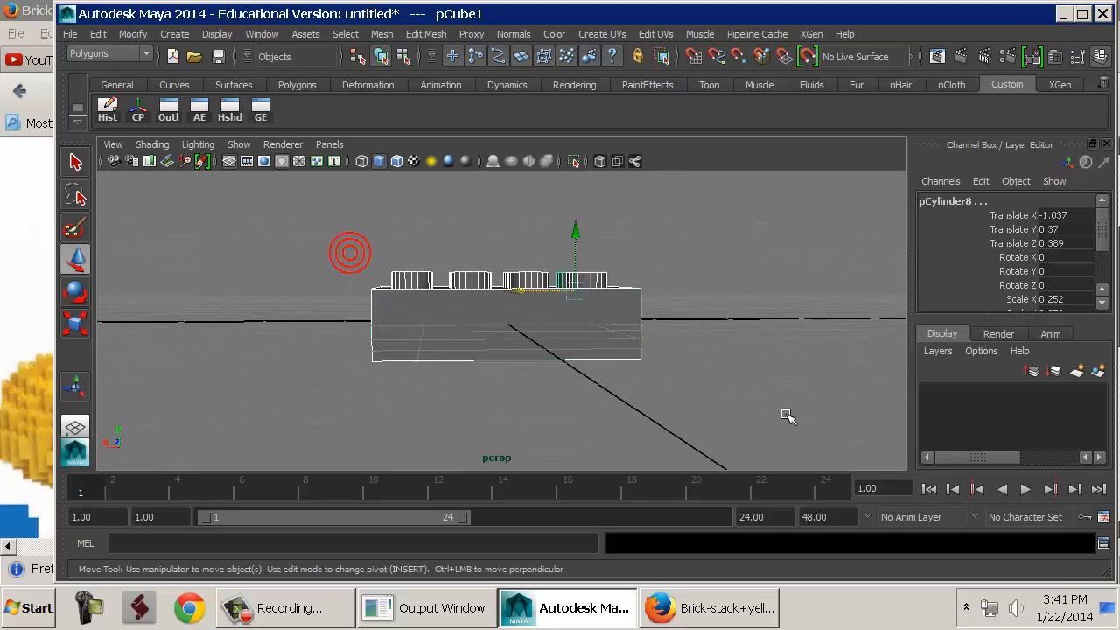
pyautogui.hotkey('ctrl', 'd')
pyautogui.keyDown('alt'); pyautogui.moveTo(630, 312); pyautogui.dragTo(891, 288); pyautogui.keyUp('alt')
# Delete seven studs from the original brick, keeping only the corner stud at positive X and Z.
pyautogui.click(625, 252)
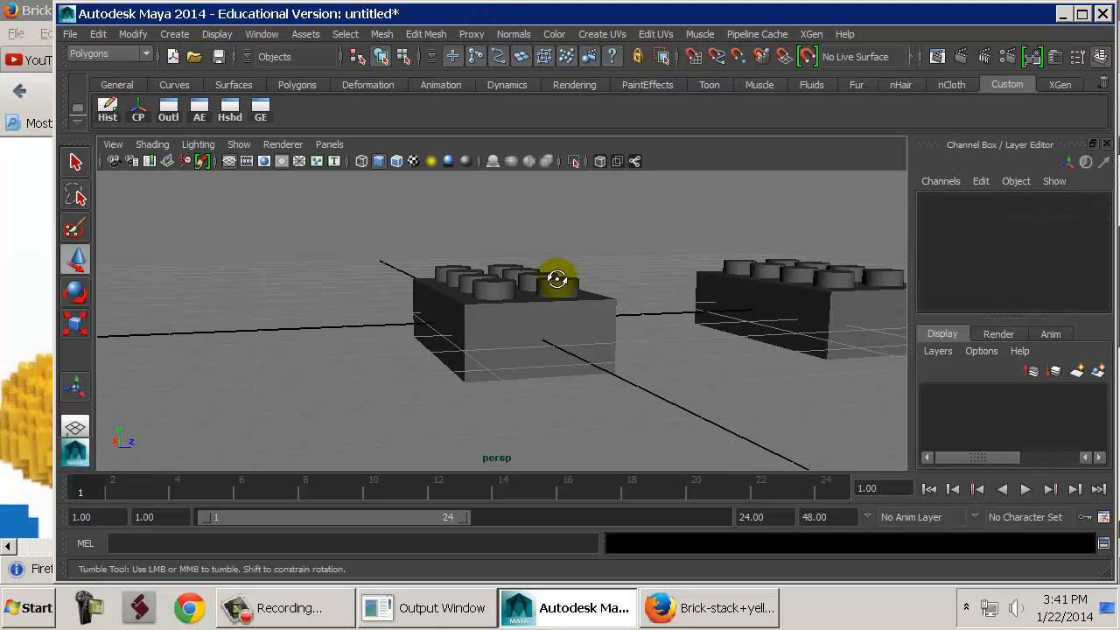
pyautogui.keyDown('alt'); pyautogui.moveTo(555, 271); pyautogui.dragTo(584, 289); pyautogui.keyUp('alt')
pyautogui.press('Delete')
# Select the top rim edge loop of the remaining corner stud and bevel it.
pyautogui.click(589, 265)
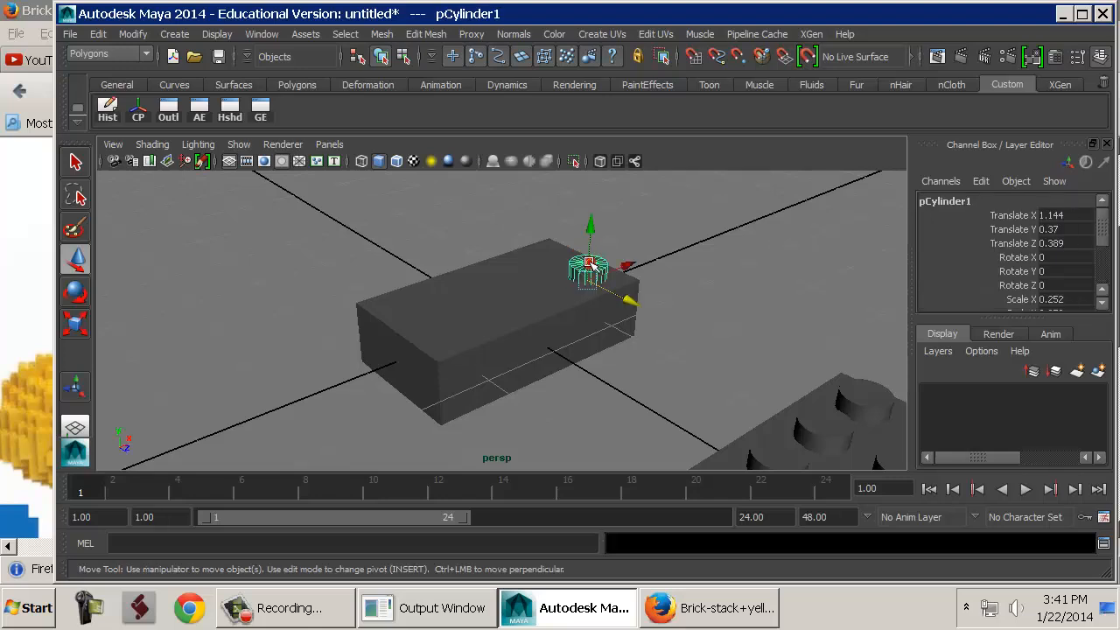
pyautogui.press('f')
pyautogui.keyDown('alt'); pyautogui.moveTo(595, 247); pyautogui.dragTo(615, 340, button='middle'); pyautogui.keyUp('alt')
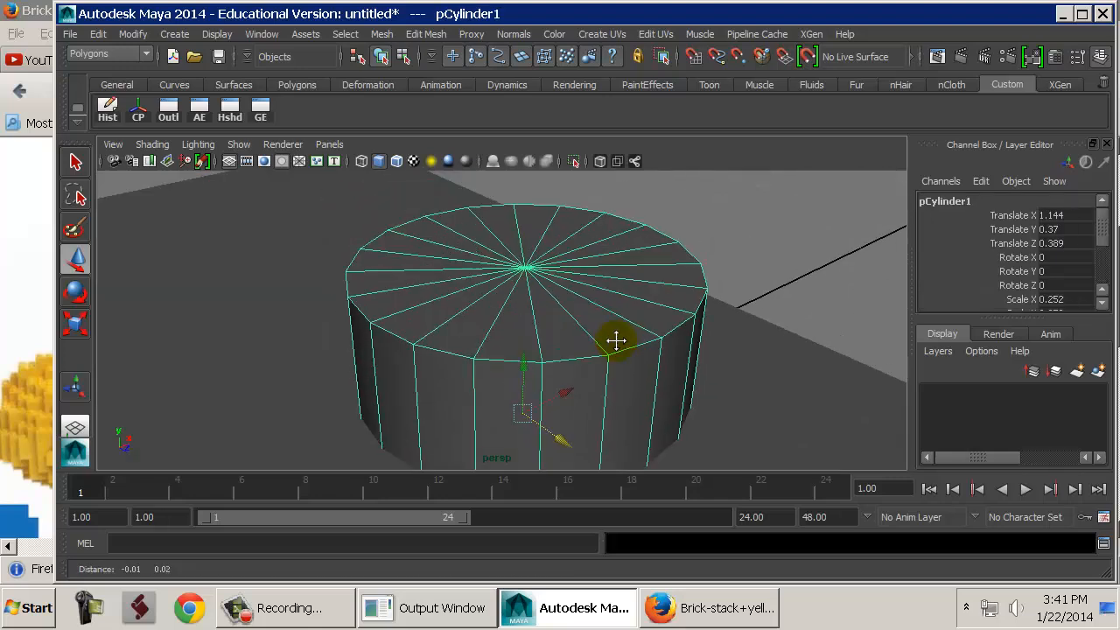
pyautogui.scroll(-3, 615, 343)
pyautogui.rightClick(513, 284)
pyautogui.moveTo(513, 284); pyautogui.dragTo(500, 108, button='right')
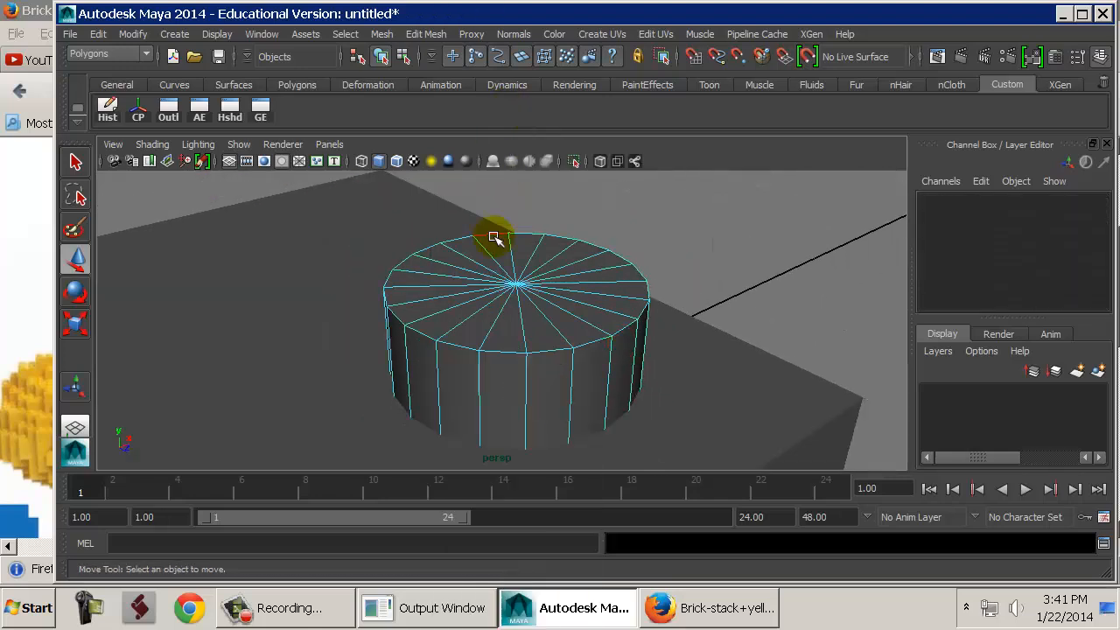
pyautogui.click(457, 344)
pyautogui.press('space')
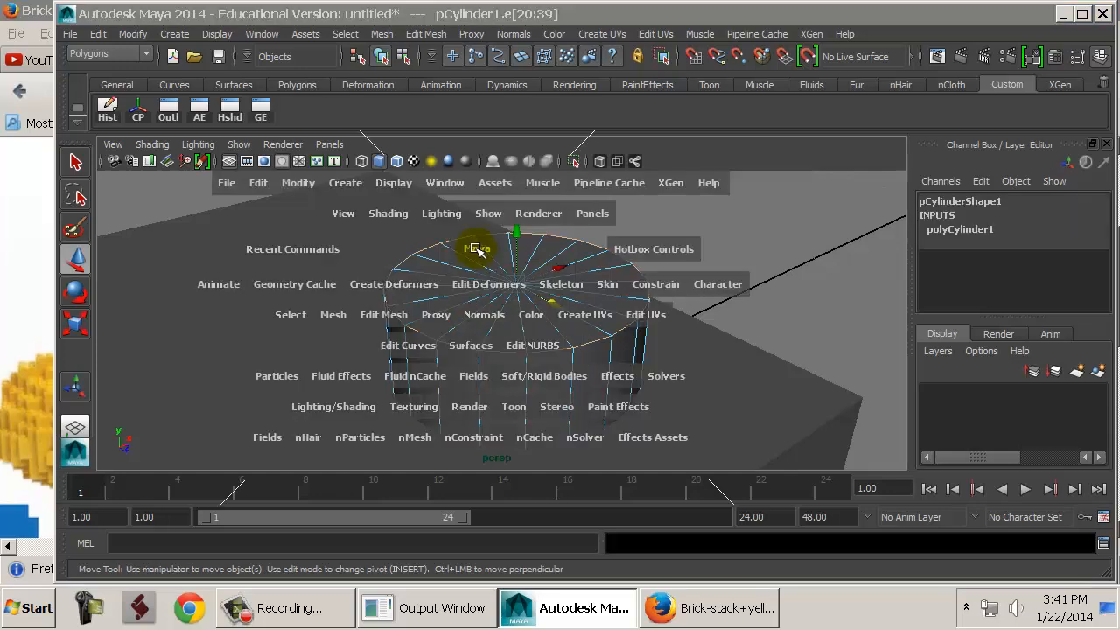
pyautogui.moveTo(387, 308); pyautogui.dragTo(442, 532)
# Set the stud bevel's Offset to 0.1 and Segments to 3, and return to object selection.
pyautogui.click(1044, 258)
pyautogui.write('0.1')
pyautogui.press('Return')
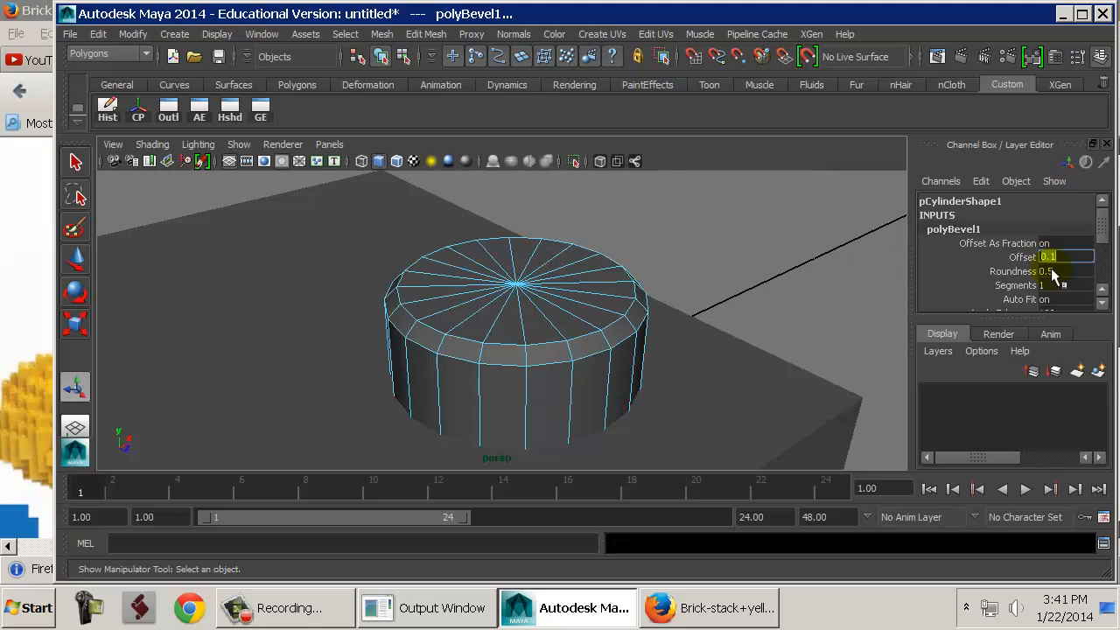
pyautogui.click(1055, 285)
pyautogui.write('3')
pyautogui.press('Return')
pyautogui.moveTo(539, 305); pyautogui.dragTo(570, 277, button='right')
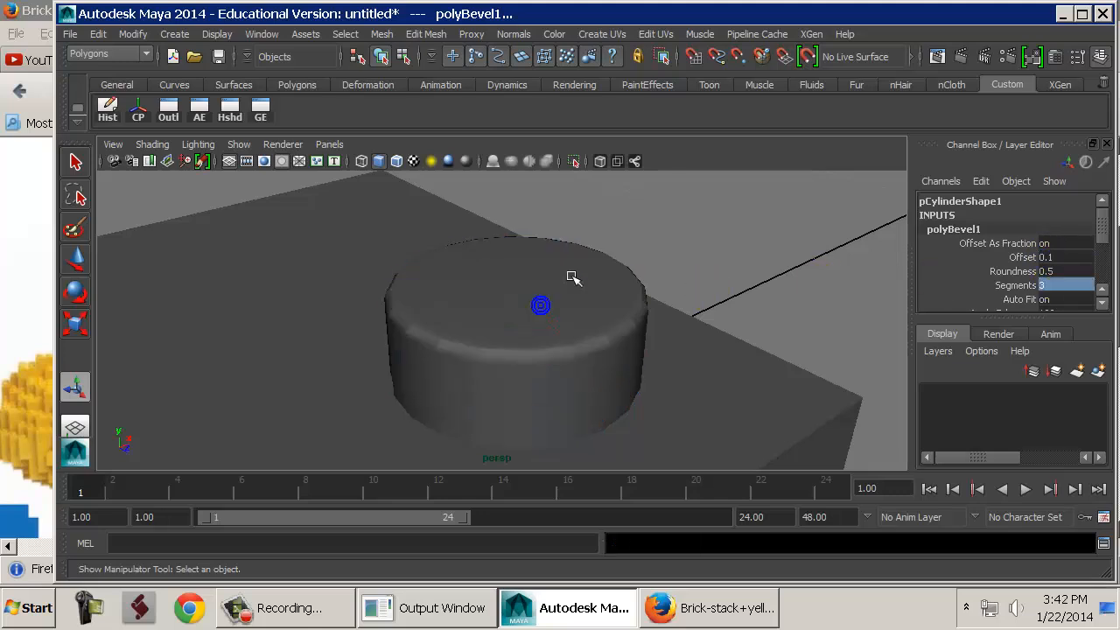
pyautogui.click(569, 278)
pyautogui.click(650, 227)
# Extrude the original brick body's bottom face with an Offset of 0.1 to inset it from the walls.
pyautogui.keyDown('alt'); pyautogui.moveTo(748, 327); pyautogui.dragTo(442, 292, button='right'); pyautogui.keyUp('alt')
pyautogui.keyDown('alt'); pyautogui.moveTo(443, 293); pyautogui.dragTo(468, 295); pyautogui.keyUp('alt')
pyautogui.click(450, 283)
pyautogui.moveTo(441, 272); pyautogui.dragTo(440, 220, button='right')
pyautogui.keyDown('alt'); pyautogui.moveTo(440, 220); pyautogui.dragTo(411, 53); pyautogui.keyUp('alt')
pyautogui.click(444, 301)
pyautogui.press('space')
pyautogui.click(621, 352)
pyautogui.write('.1')
pyautogui.press('Return')
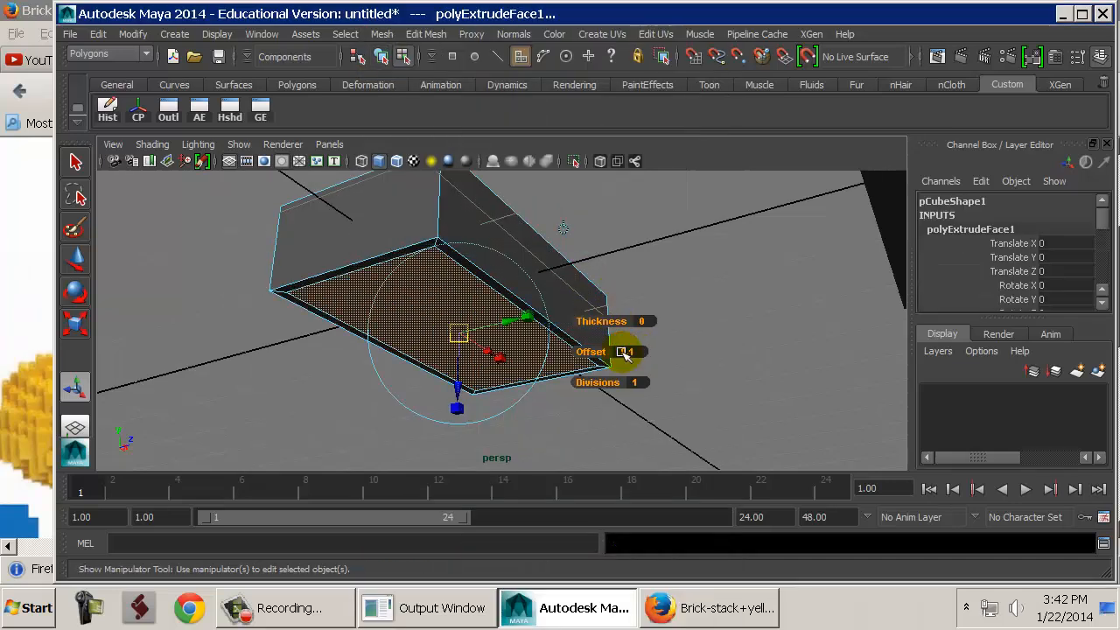
# Extrude the inset bottom face again and push it up into the body to hollow out the brick.
pyautogui.keyDown('alt'); pyautogui.moveTo(470, 345); pyautogui.dragTo(461, 295); pyautogui.keyUp('alt')
pyautogui.press('g')
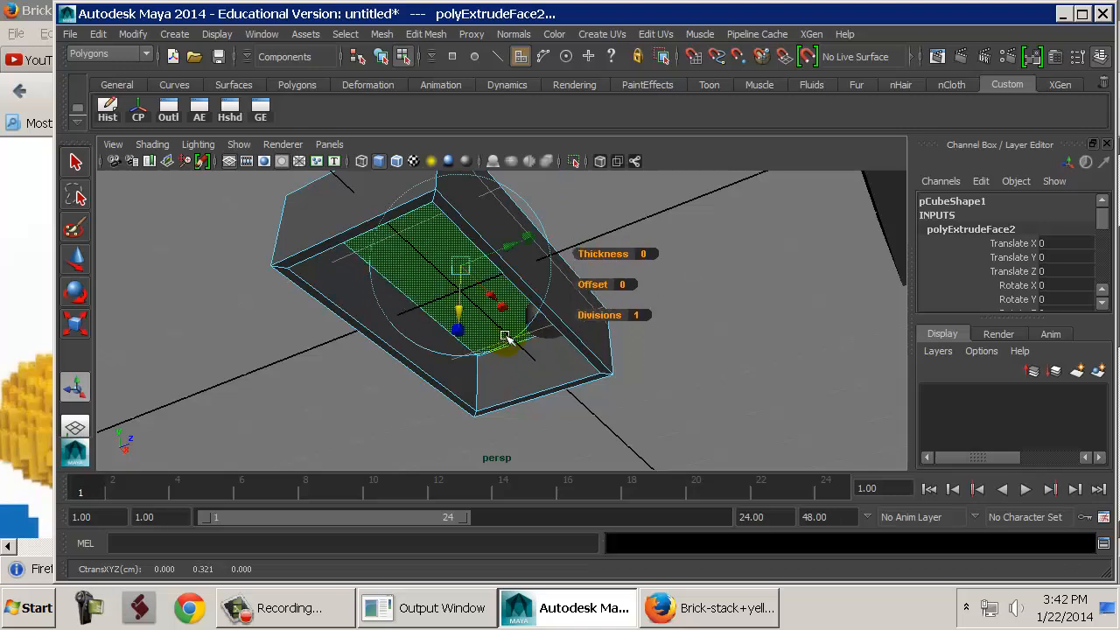
pyautogui.click(537, 339)
pyautogui.click(539, 327)
pyautogui.keyDown('alt'); pyautogui.moveTo(538, 327); pyautogui.dragTo(569, 322); pyautogui.keyUp('alt')
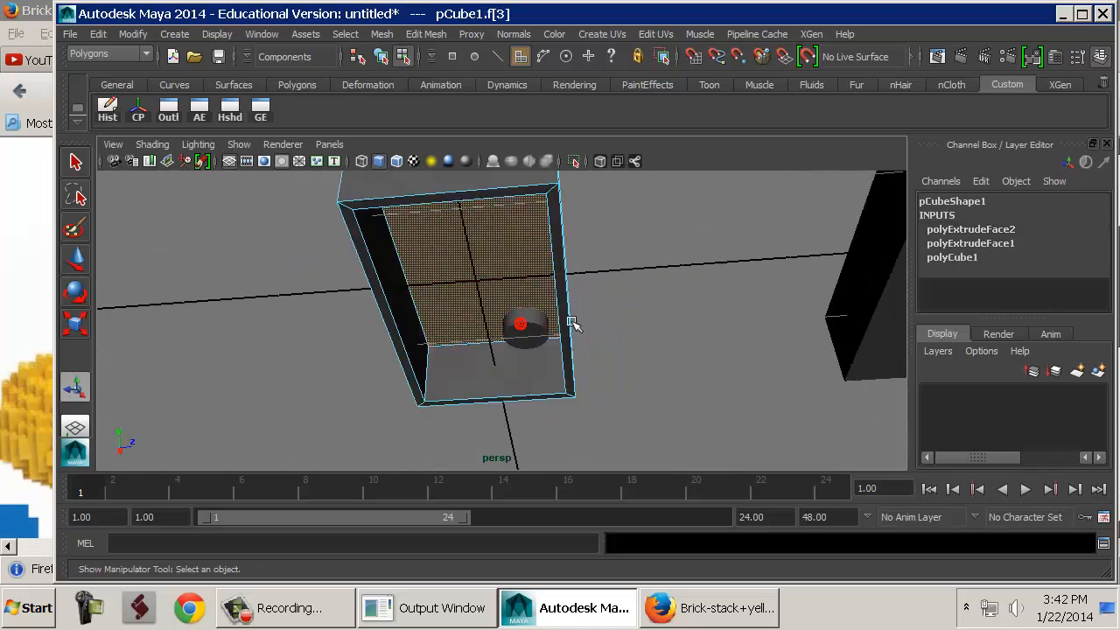
# Raise the corner stud's bottom vertices to about Y 0.375 so the stud does not poke into the hollow.
pyautogui.rightClick(518, 321)
pyautogui.moveTo(518, 320); pyautogui.dragTo(523, 238, button='right')
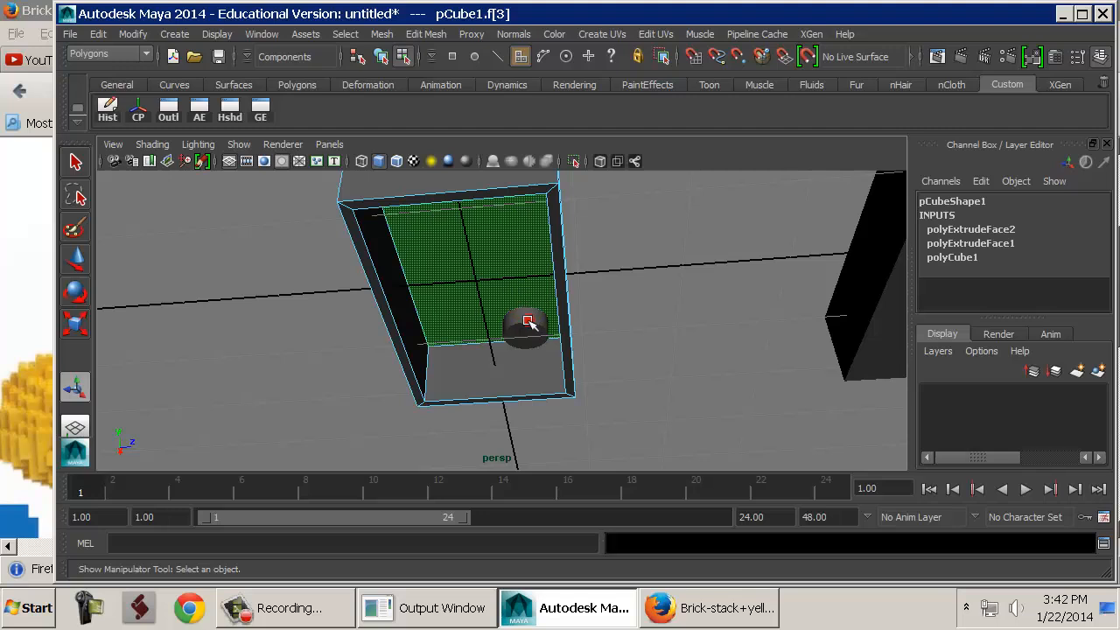
pyautogui.press('F8')
pyautogui.click(531, 335)
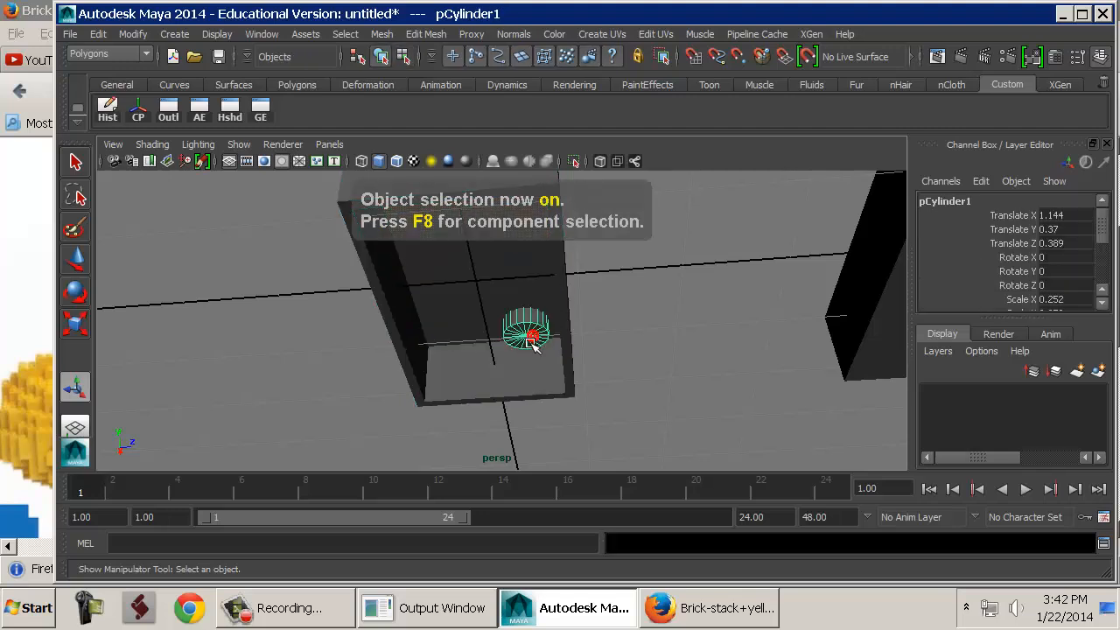
pyautogui.rightClick(531, 330)
pyautogui.moveTo(530, 330); pyautogui.dragTo(462, 167, button='right')
pyautogui.moveTo(487, 219)
pyautogui.keyDown('alt'); pyautogui.mouseDown()
pyautogui.moveTo(513, 291)
pyautogui.moveTo(552, 337)
pyautogui.mouseUp(); pyautogui.keyUp('alt')
pyautogui.press('4')
pyautogui.press('w')
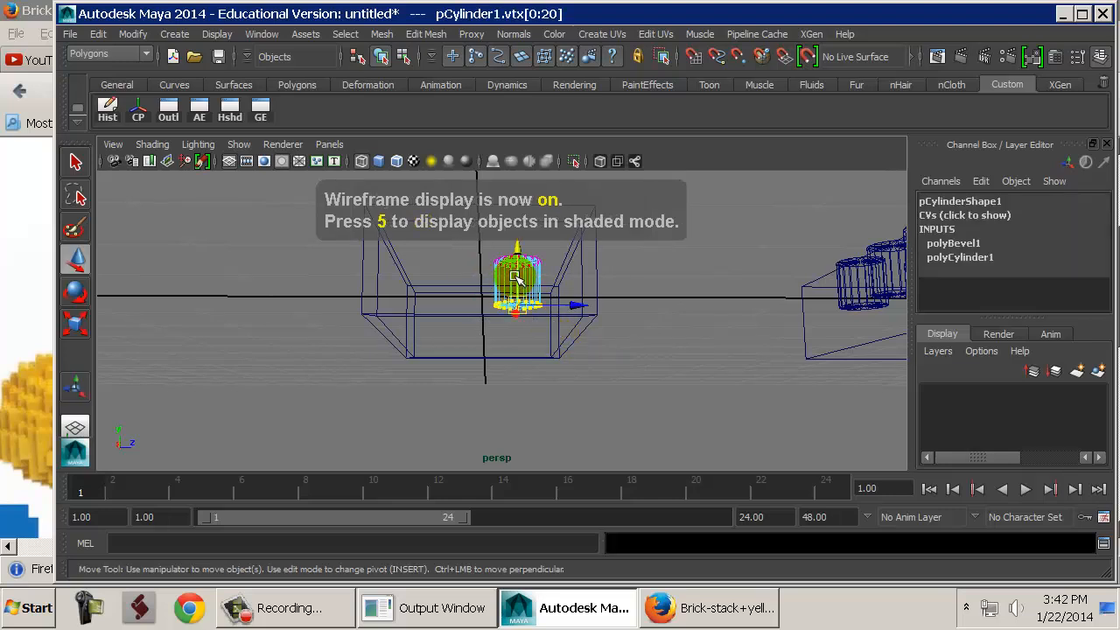
pyautogui.press('5')
pyautogui.moveTo(517, 277); pyautogui.dragTo(514, 351)
pyautogui.press('F8')
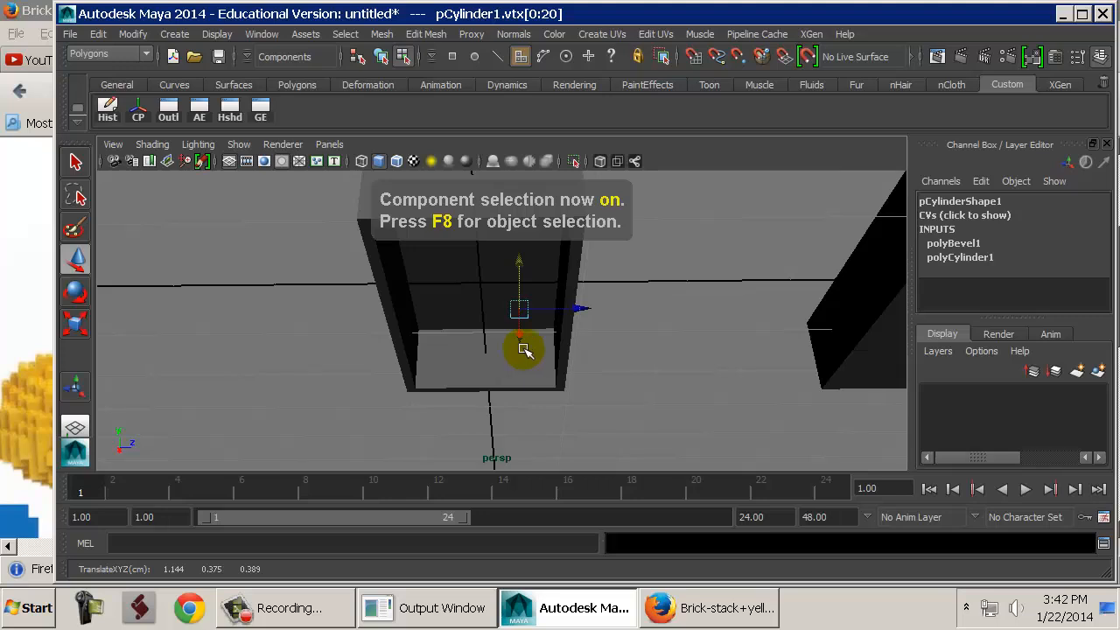
pyautogui.press('F8')
# Bevel the edges of the whole hollowed brick body.
pyautogui.click(635, 300)
pyautogui.keyDown('alt'); pyautogui.moveTo(653, 272); pyautogui.dragTo(557, 318); pyautogui.keyUp('alt')
pyautogui.click(558, 318)
pyautogui.press('space')
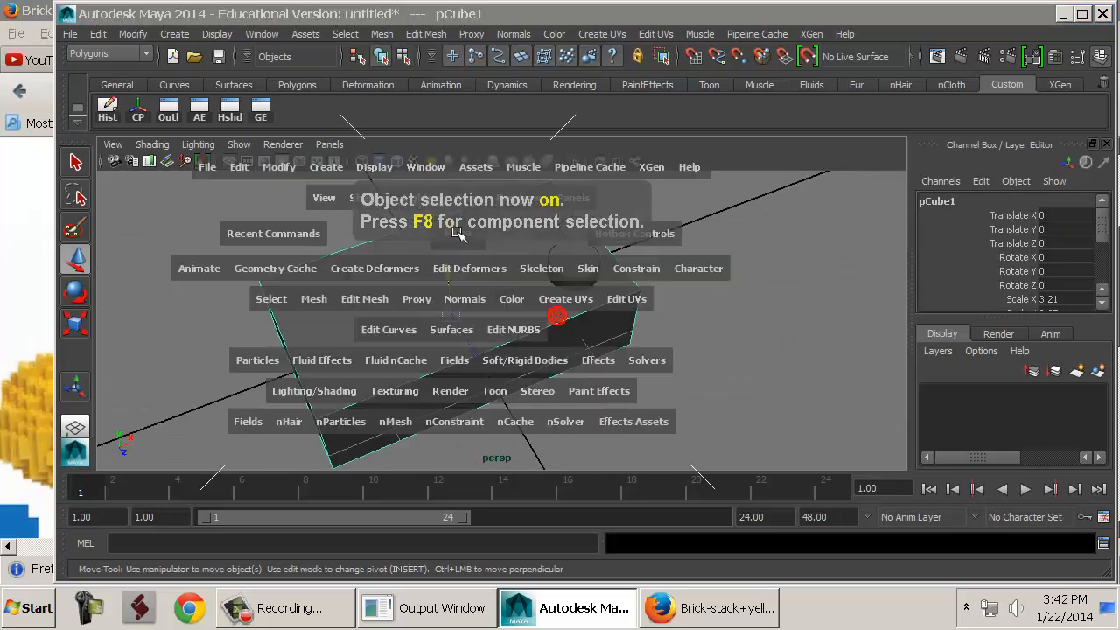
pyautogui.click(372, 299)
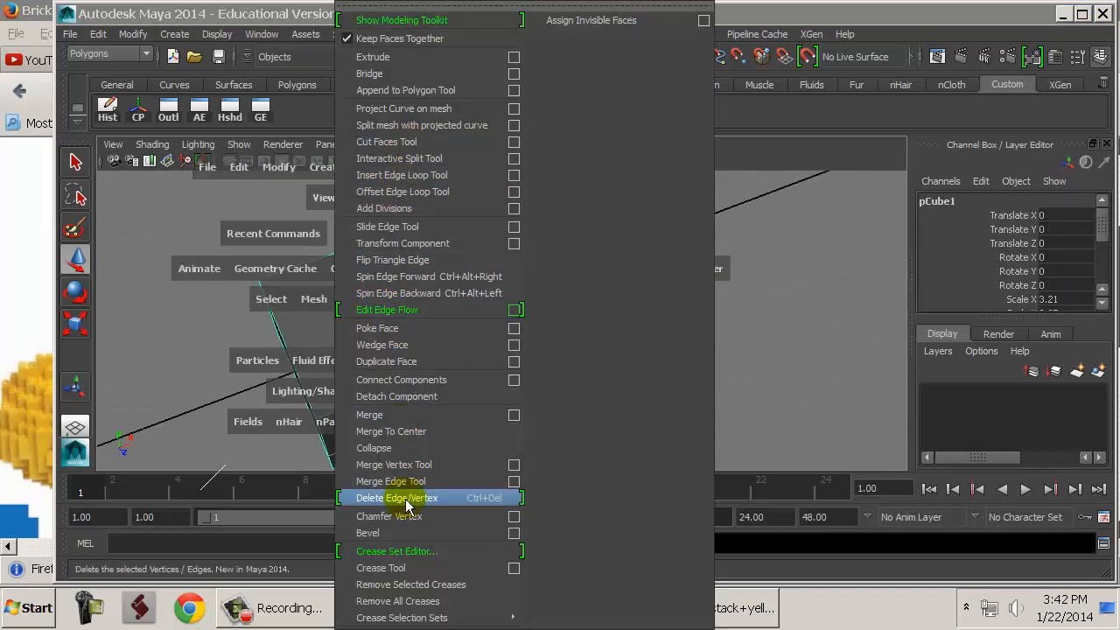
pyautogui.click(410, 536)
pyautogui.click(657, 286)
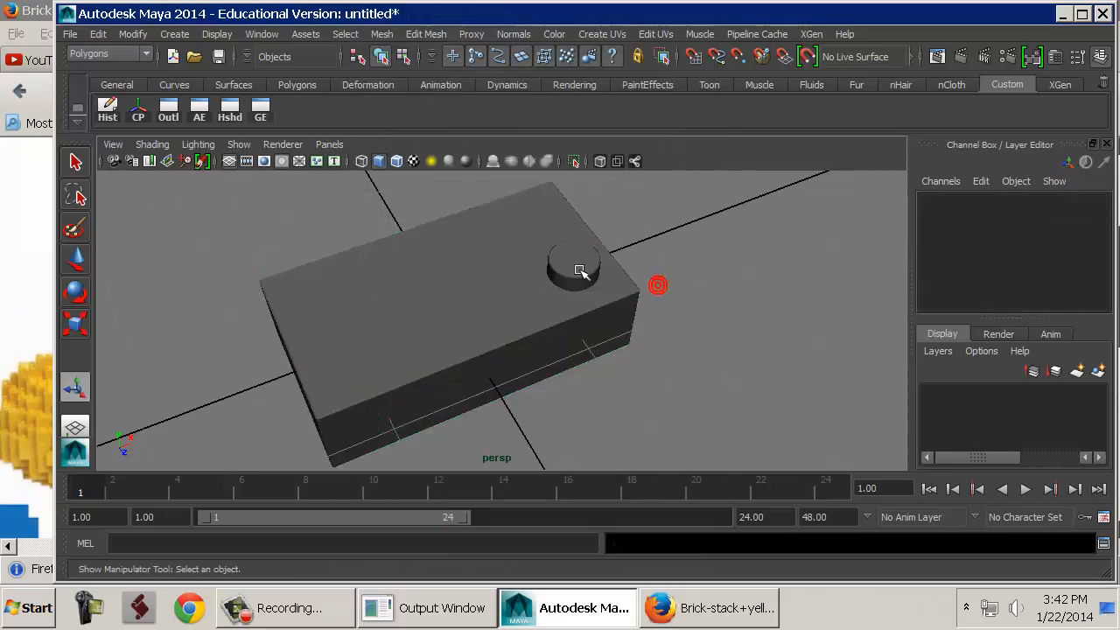
# Duplicate the beveled corner stud and set the copy's Translate Z to -0.389.
pyautogui.click(581, 270)
pyautogui.keyDown('alt'); pyautogui.moveTo(616, 292); pyautogui.dragTo(585, 268); pyautogui.keyUp('alt')
pyautogui.hotkey('ctrl', 'd')
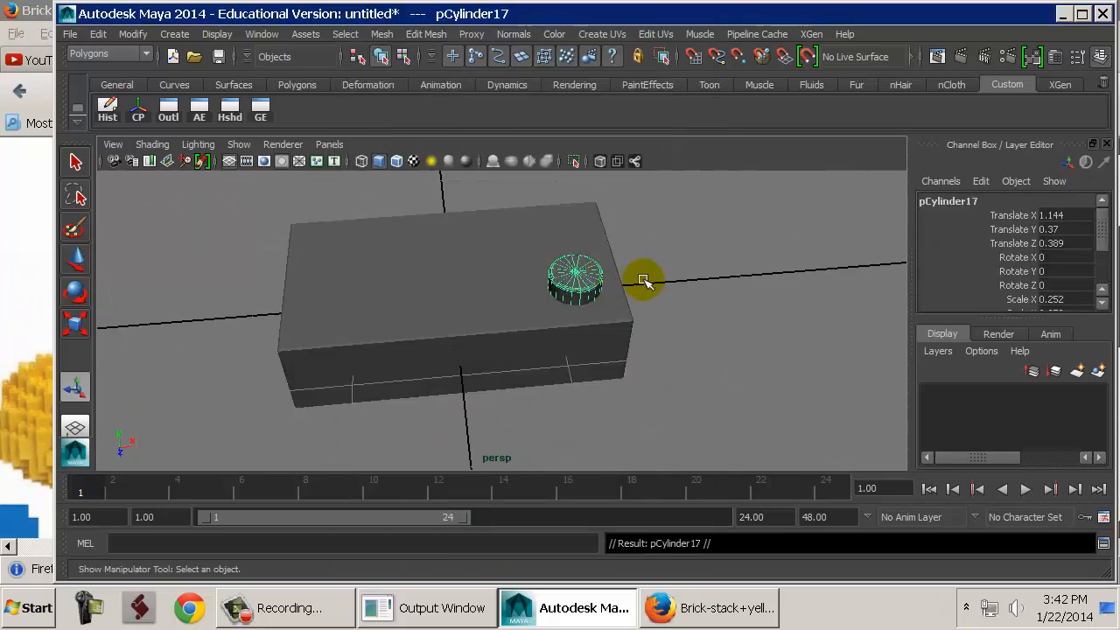
pyautogui.click(1059, 242)
pyautogui.click(1041, 244)
pyautogui.write('-')
pyautogui.press('Return')
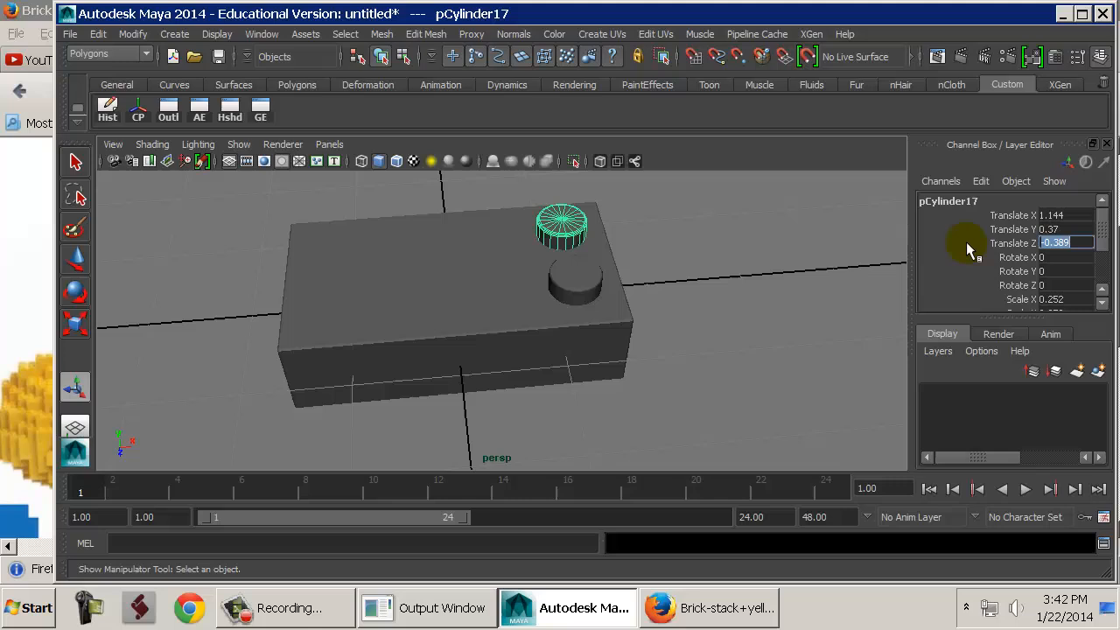
# Try to fill the brick by duplicating both studs along its length, repeating the offset until the fourth pair sits at about X -0.849.
pyautogui.keyDown('shift'); pyautogui.click(563, 278); pyautogui.keyUp('shift')
pyautogui.hotkey('ctrl', 'd')
pyautogui.press('w')
pyautogui.moveTo(638, 280); pyautogui.dragTo(562, 290)
pyautogui.hotkey('shift', 'd')
pyautogui.hotkey('shift', 'd')
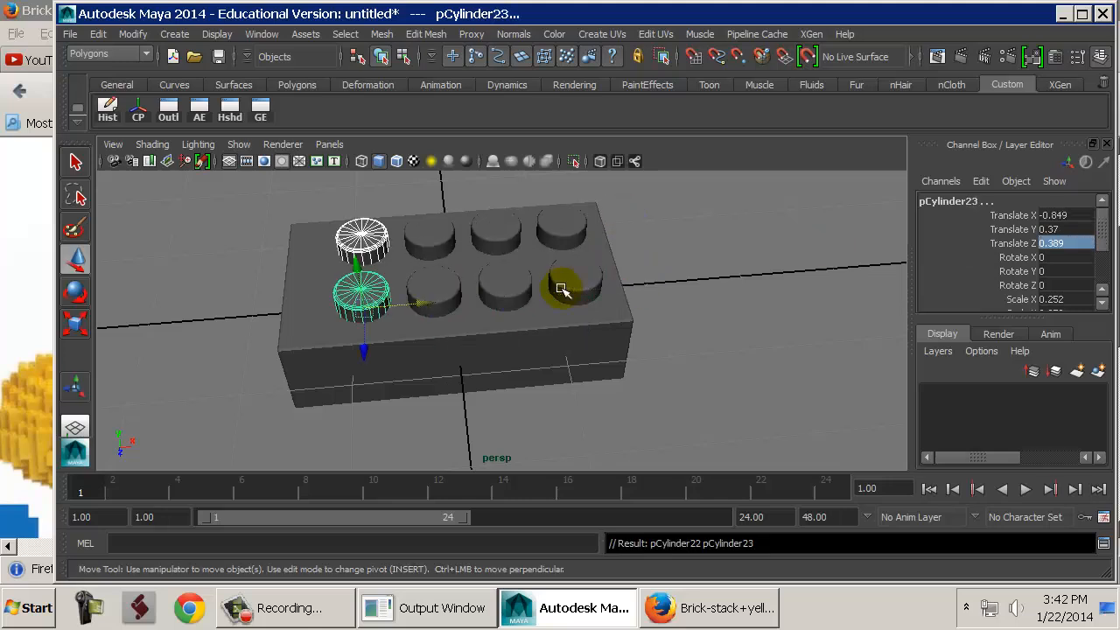
# Undo the three duplicated stud pairs, back to the first two beveled studs.
pyautogui.click(563, 292)
pyautogui.hotkey('ctrl', 'z')
pyautogui.hotkey('ctrl', 'z')
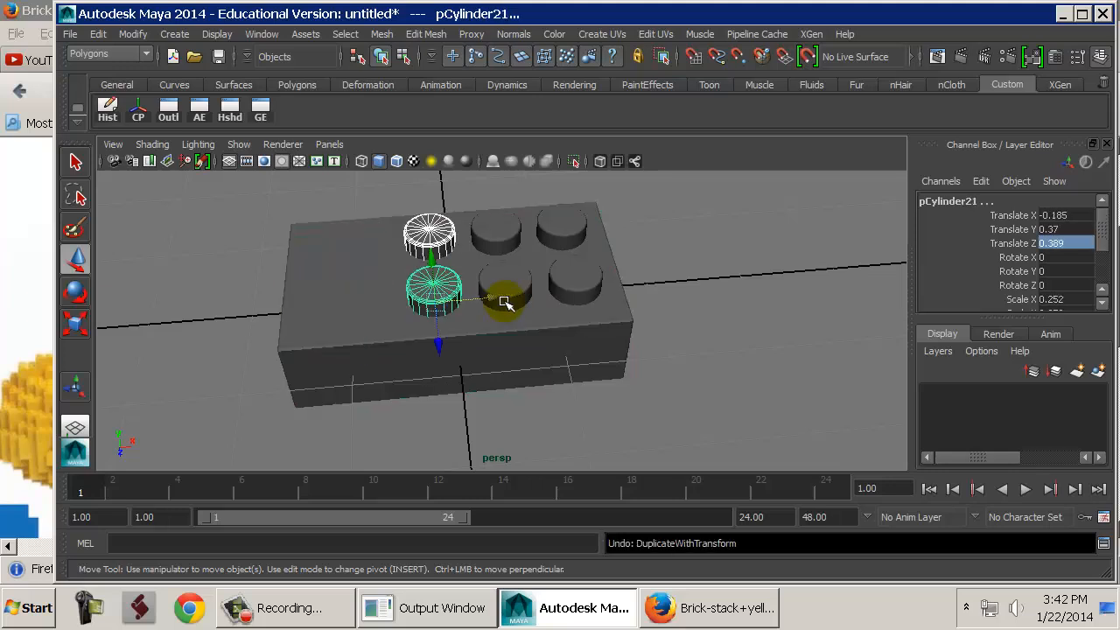
pyautogui.hotkey('ctrl', 'z')
pyautogui.hotkey('ctrl', 'z')
pyautogui.hotkey('ctrl', 'z')
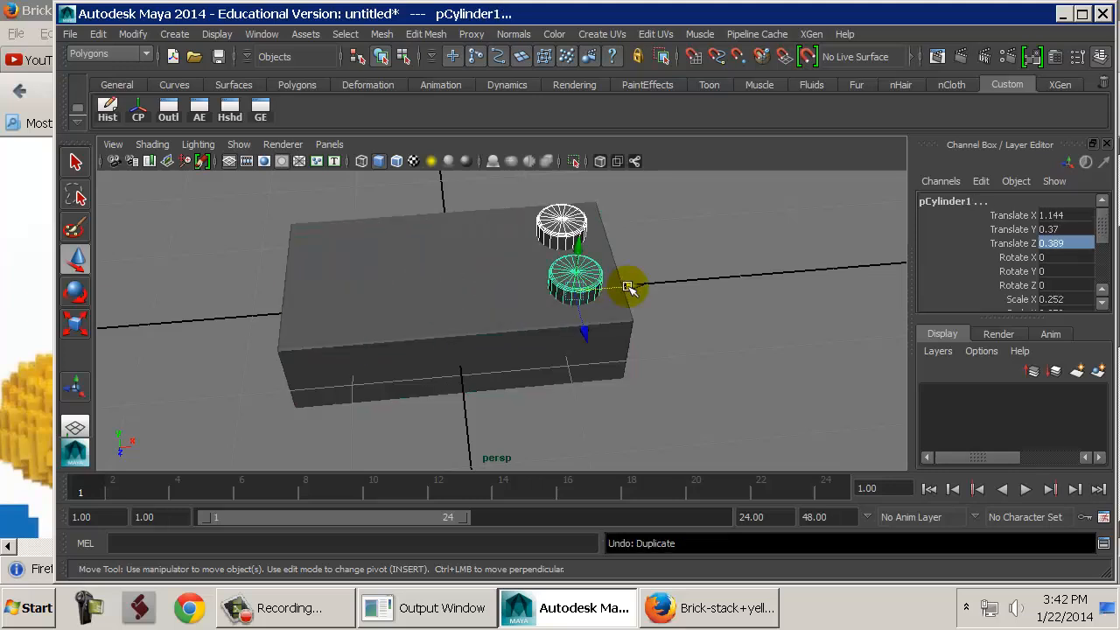
# Duplicate the two studs along the brick with a wider repeated offset, placing the fourth pair at about X -1.041.
pyautogui.hotkey('shift', 'z')
pyautogui.hotkey('shift', 'z')
pyautogui.hotkey('shift', 'z')
pyautogui.hotkey('shift', 'z')
pyautogui.hotkey('shift', 'z')
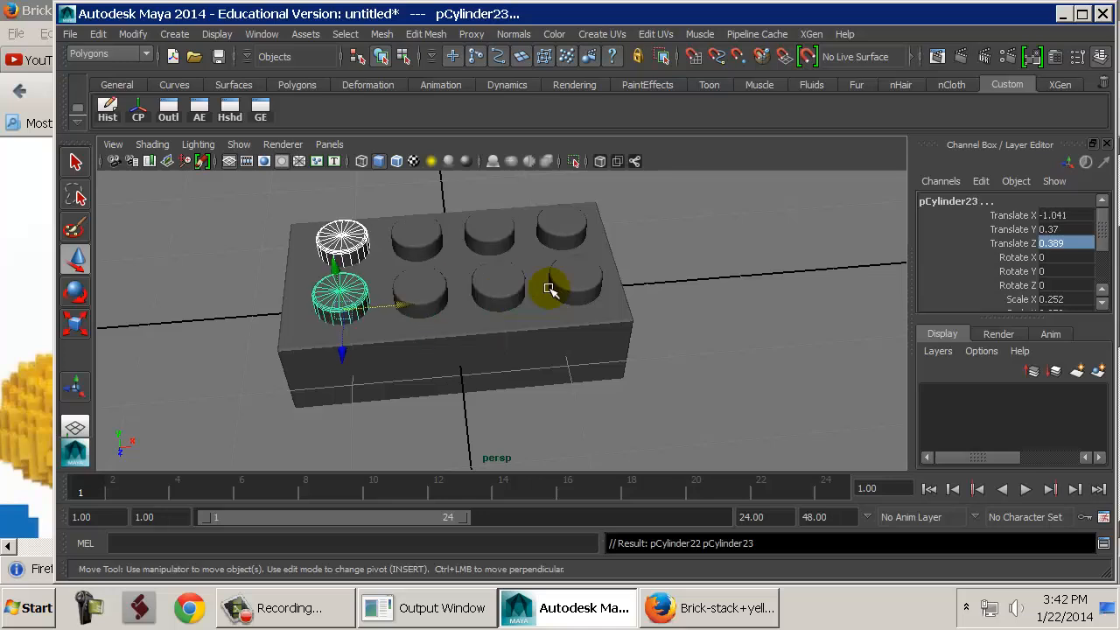
# Examine the beveled brick's studs and hollow underside, and bring both bricks into view.
pyautogui.click(707, 293)
pyautogui.keyDown('alt'); pyautogui.moveTo(727, 305); pyautogui.dragTo(721, 243); pyautogui.keyUp('alt')
pyautogui.scroll(5, 721, 242)
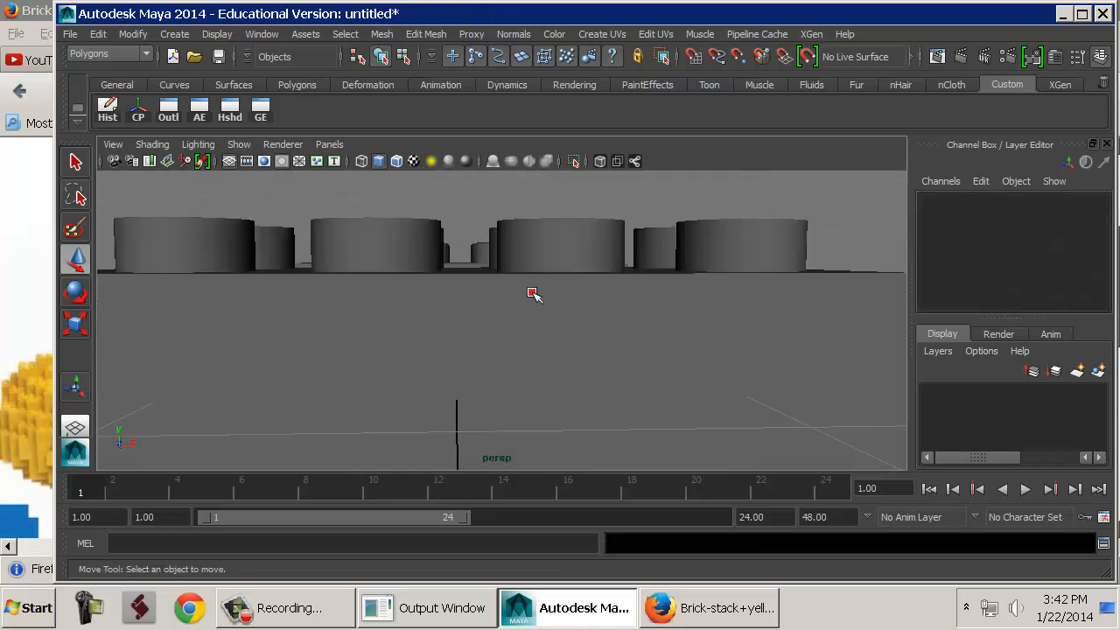
pyautogui.keyDown('alt'); pyautogui.moveTo(534, 294); pyautogui.dragTo(697, 283); pyautogui.keyUp('alt')
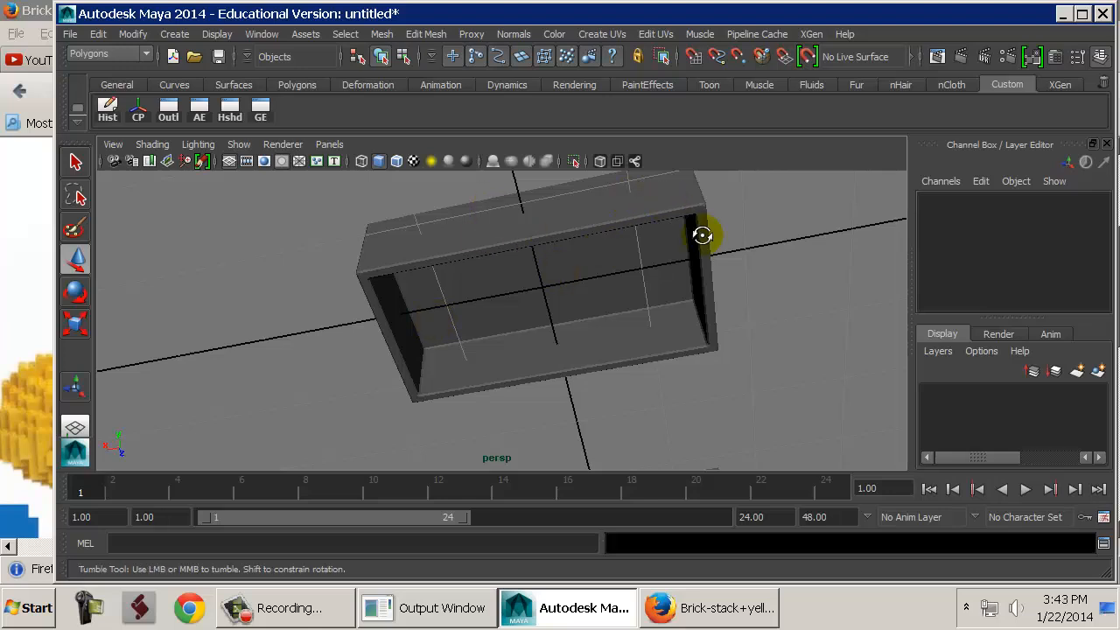
pyautogui.keyDown('alt'); pyautogui.moveTo(705, 232); pyautogui.dragTo(514, 334); pyautogui.keyUp('alt')
pyautogui.keyDown('alt'); pyautogui.moveTo(516, 334); pyautogui.dragTo(534, 331, button='right'); pyautogui.keyUp('alt')
pyautogui.keyDown('alt'); pyautogui.moveTo(534, 331); pyautogui.dragTo(567, 299, button='middle'); pyautogui.keyUp('alt')
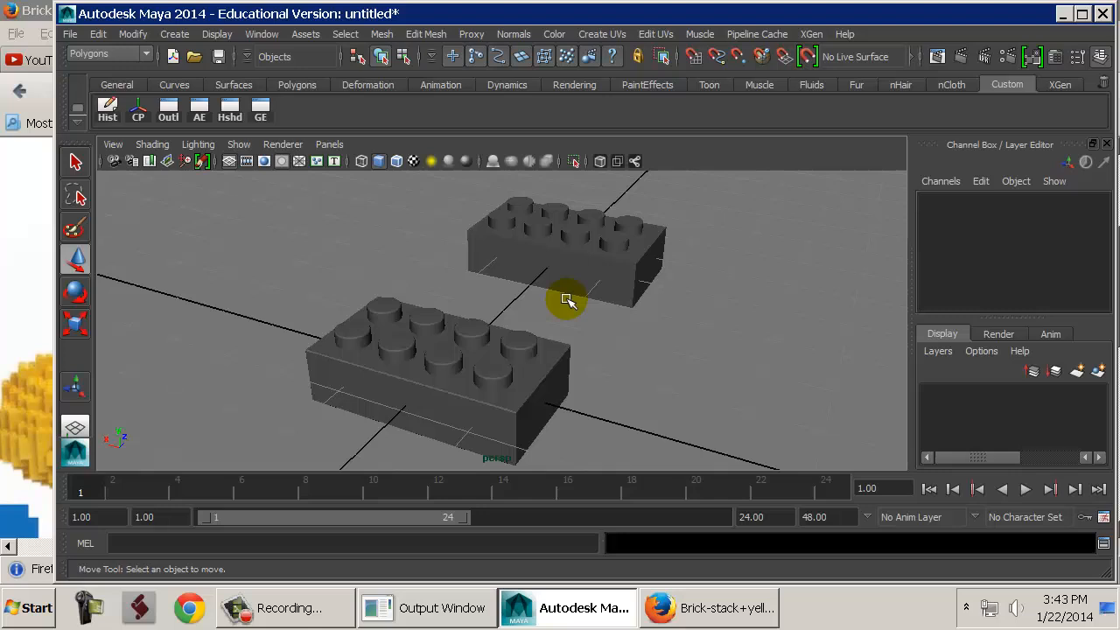
# Examine the hard-edged studs and corners of the unbeveled brick copy up close.
pyautogui.click(555, 273)
pyautogui.keyDown('alt'); pyautogui.moveTo(688, 267); pyautogui.dragTo(458, 213); pyautogui.keyUp('alt')
pyautogui.keyDown('alt'); pyautogui.moveTo(458, 213); pyautogui.dragTo(574, 274, button='right'); pyautogui.keyUp('alt')
pyautogui.click(557, 276)
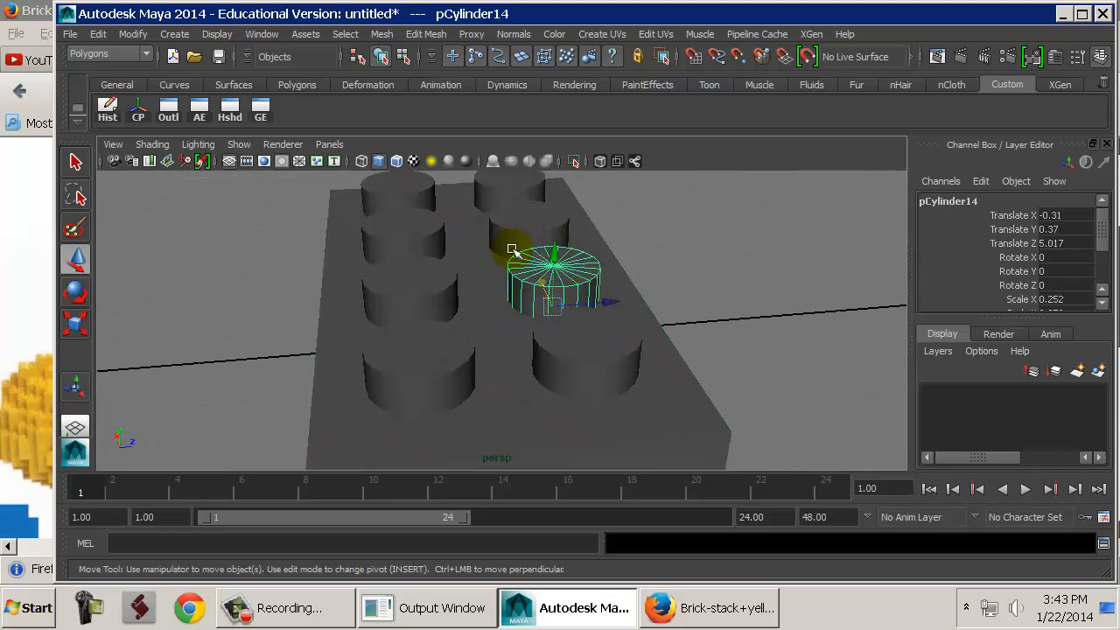
pyautogui.click(427, 187)
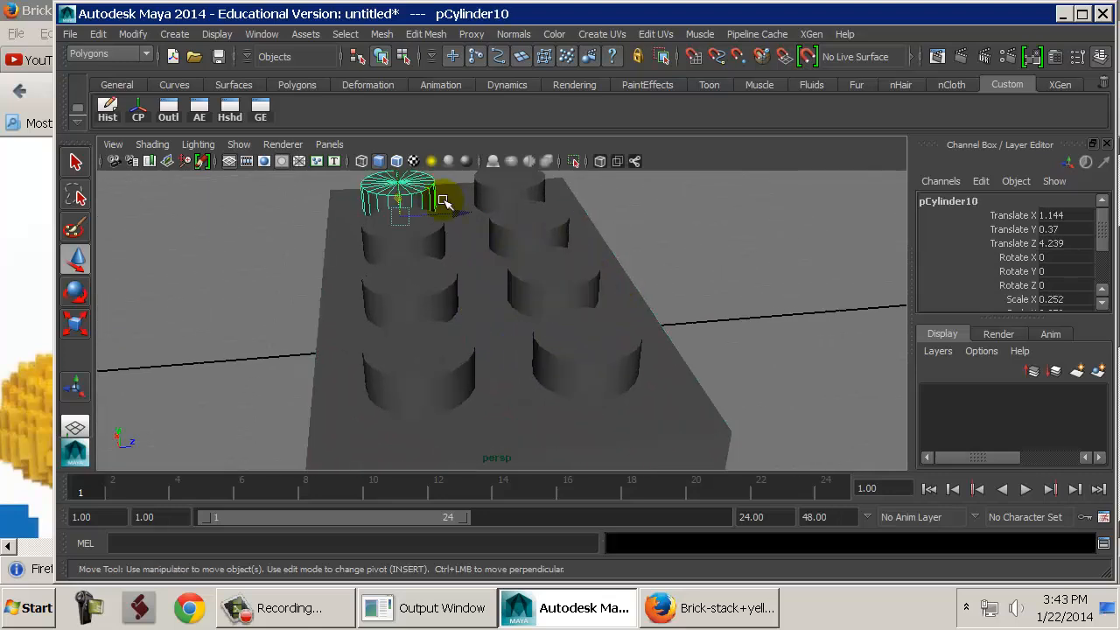
pyautogui.keyDown('alt'); pyautogui.moveTo(446, 201); pyautogui.dragTo(533, 236); pyautogui.keyUp('alt')
pyautogui.click(315, 237)
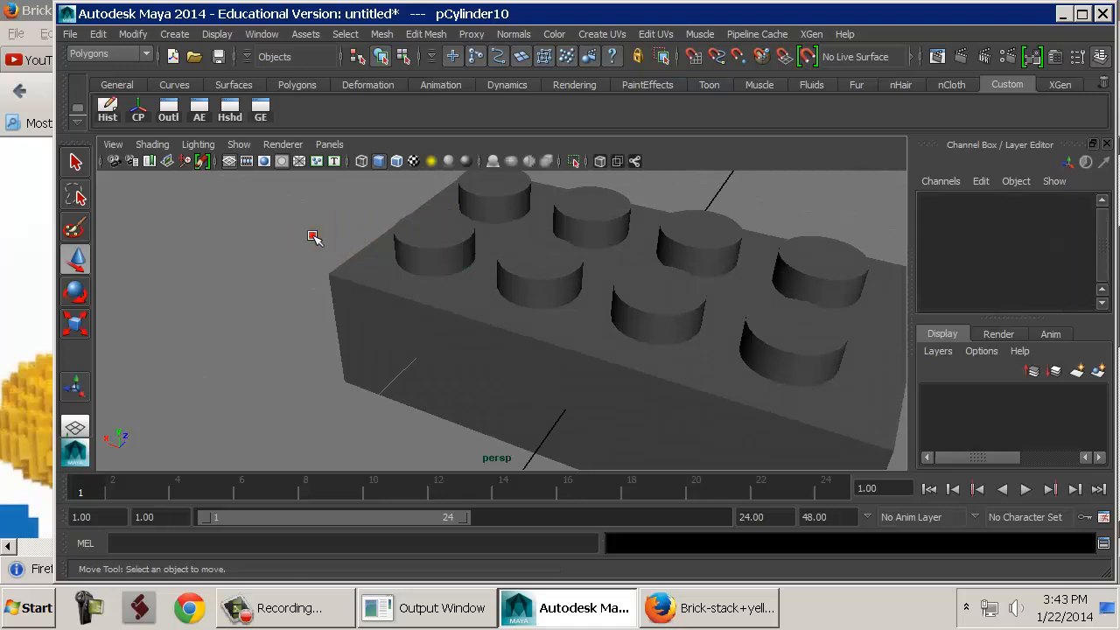
# Compare the beveled brick's rounded stud rims and body edges with the unbeveled copy.
pyautogui.keyDown('alt'); pyautogui.moveTo(666, 298); pyautogui.dragTo(478, 243, button='right'); pyautogui.keyUp('alt')
pyautogui.keyDown('alt'); pyautogui.moveTo(475, 242); pyautogui.dragTo(358, 280); pyautogui.keyUp('alt')
pyautogui.keyDown('alt'); pyautogui.moveTo(358, 280); pyautogui.dragTo(411, 227, button='middle'); pyautogui.keyUp('alt')
pyautogui.keyDown('alt'); pyautogui.moveTo(410, 227); pyautogui.dragTo(575, 288, button='right'); pyautogui.keyUp('alt')
pyautogui.keyDown('alt'); pyautogui.moveTo(525, 292); pyautogui.dragTo(569, 242, button='middle'); pyautogui.keyUp('alt')
pyautogui.keyDown('alt'); pyautogui.moveTo(570, 242); pyautogui.dragTo(531, 248, button='right'); pyautogui.keyUp('alt')
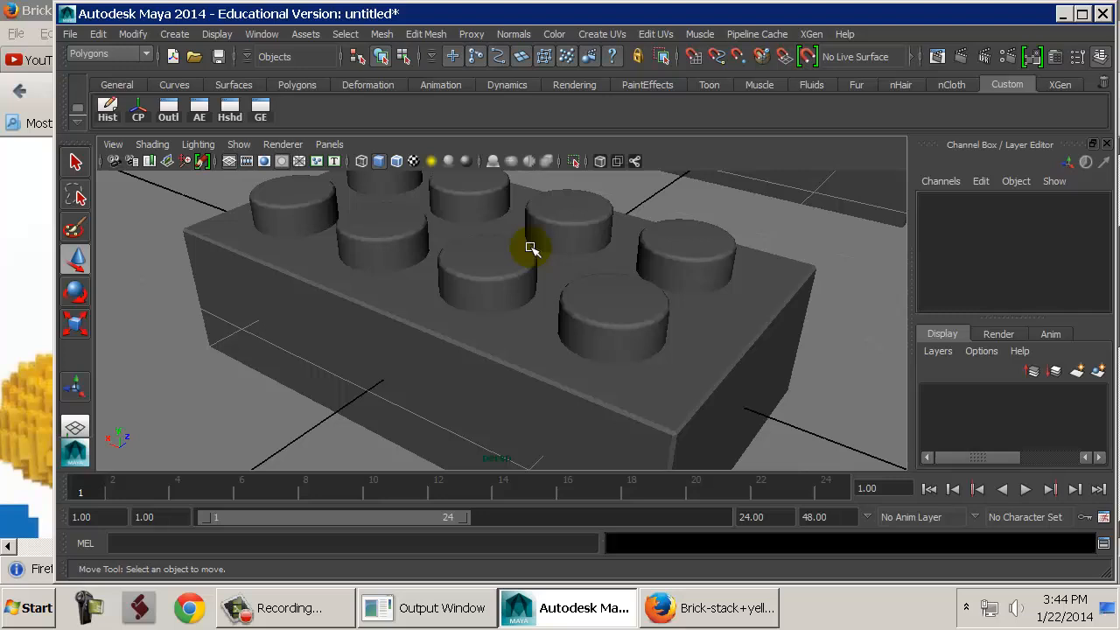
pyautogui.keyDown('alt'); pyautogui.moveTo(689, 322); pyautogui.dragTo(312, 313, button='right'); pyautogui.keyUp('alt')
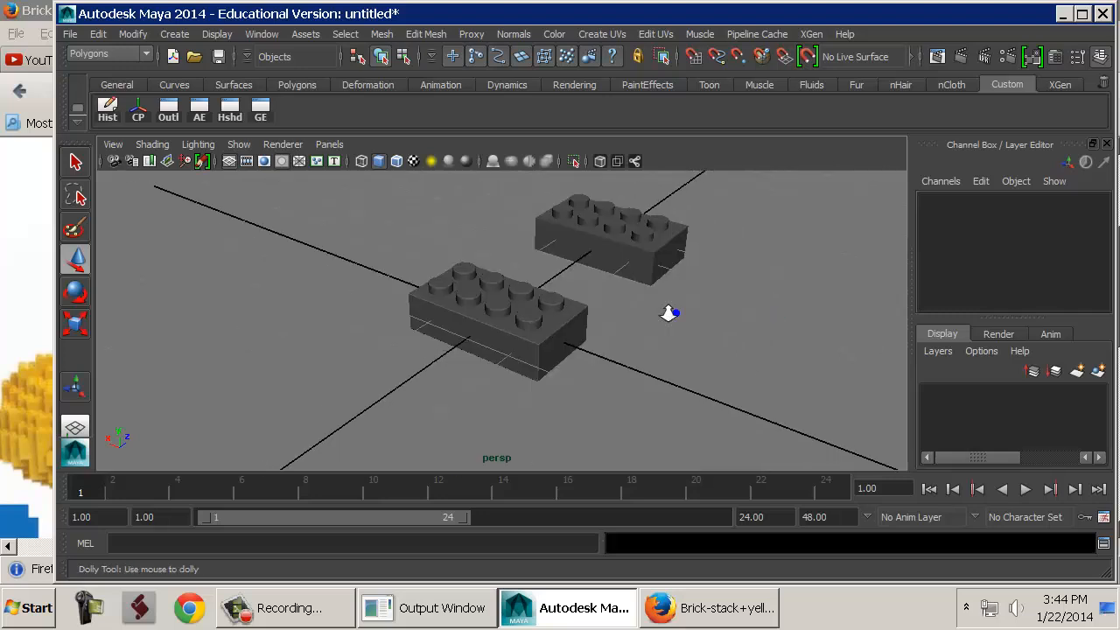
# Inspect the beveled and unbeveled bricks side by side, checking their studs and top edges from near and far.
pyautogui.keyDown('alt'); pyautogui.moveTo(670, 313); pyautogui.dragTo(454, 316); pyautogui.keyUp('alt')
pyautogui.keyDown('alt'); pyautogui.moveTo(455, 315); pyautogui.dragTo(553, 315, button='right'); pyautogui.keyUp('alt')
pyautogui.keyDown('alt'); pyautogui.moveTo(553, 338); pyautogui.dragTo(530, 341); pyautogui.keyUp('alt')
pyautogui.keyDown('alt'); pyautogui.moveTo(530, 340); pyautogui.dragTo(613, 340, button='right'); pyautogui.keyUp('alt')
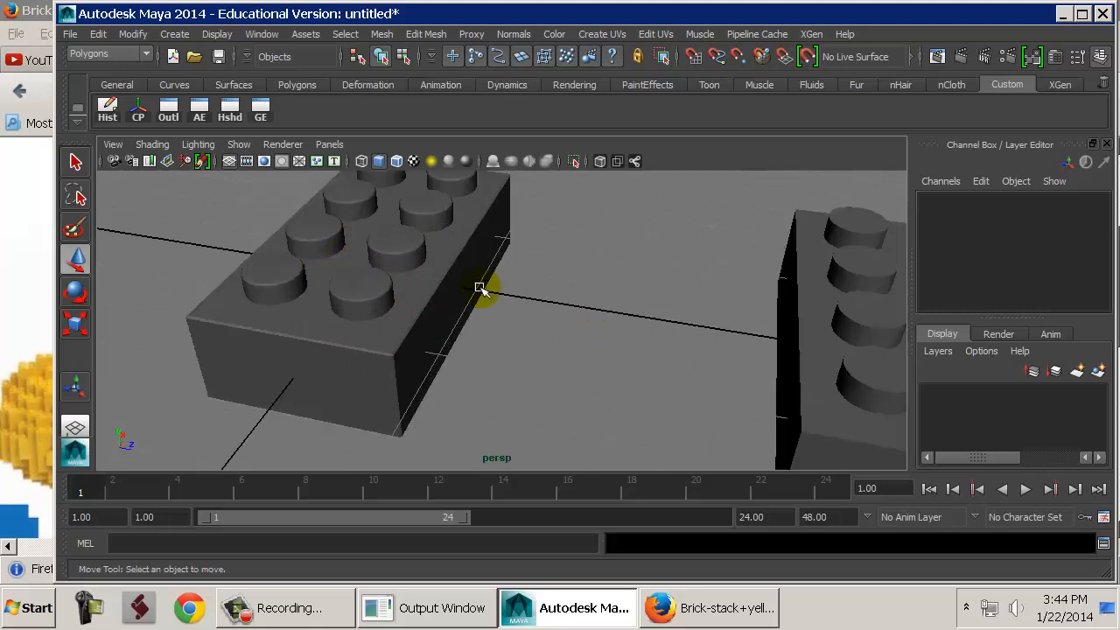
pyautogui.click(842, 304)
pyautogui.keyDown('alt'); pyautogui.moveTo(826, 303); pyautogui.dragTo(661, 300, button='middle'); pyautogui.keyUp('alt')
pyautogui.keyDown('alt'); pyautogui.moveTo(660, 300); pyautogui.dragTo(528, 269, button='right'); pyautogui.keyUp('alt')
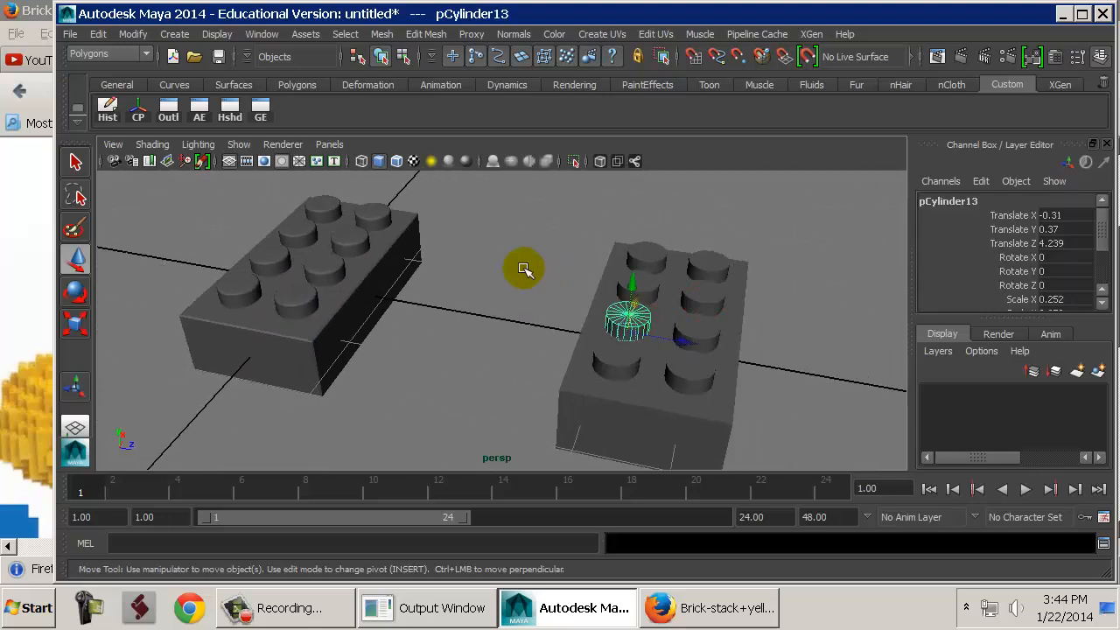
pyautogui.click(524, 252)
pyautogui.keyDown('alt'); pyautogui.moveTo(410, 278); pyautogui.dragTo(430, 283, button='middle'); pyautogui.keyUp('alt')
pyautogui.keyDown('alt'); pyautogui.moveTo(437, 287); pyautogui.dragTo(289, 285, button='right'); pyautogui.keyUp('alt')
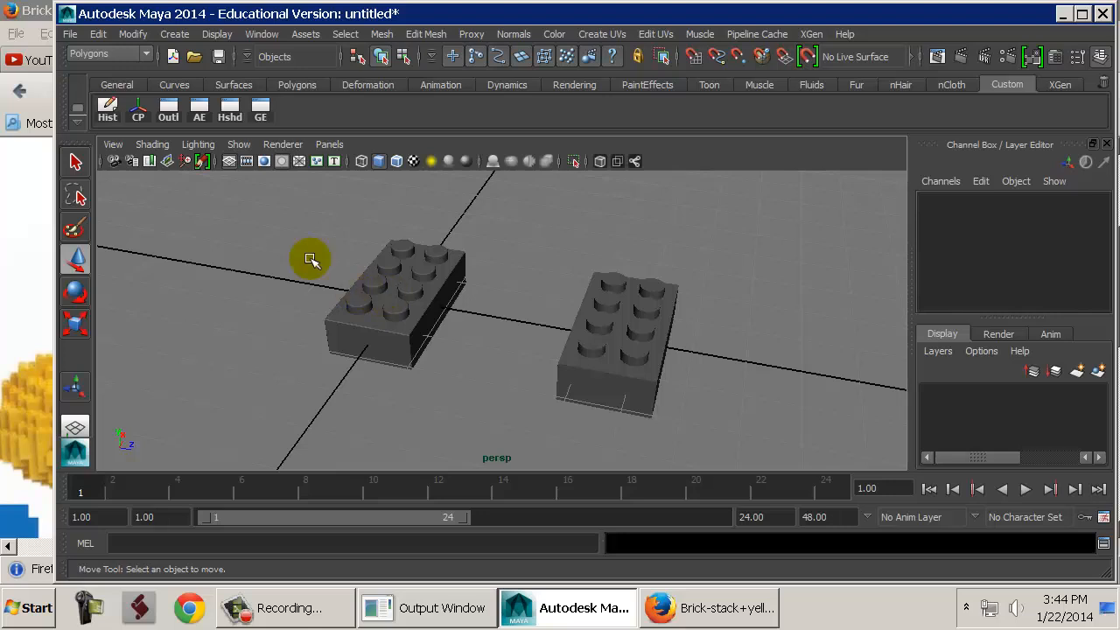
# Select and frame the beveled brick at the origin, and bring up its component selection modes.
pyautogui.moveTo(303, 234); pyautogui.dragTo(517, 295)
pyautogui.press('f')
pyautogui.moveTo(482, 257); pyautogui.dragTo(486, 181, button='right')
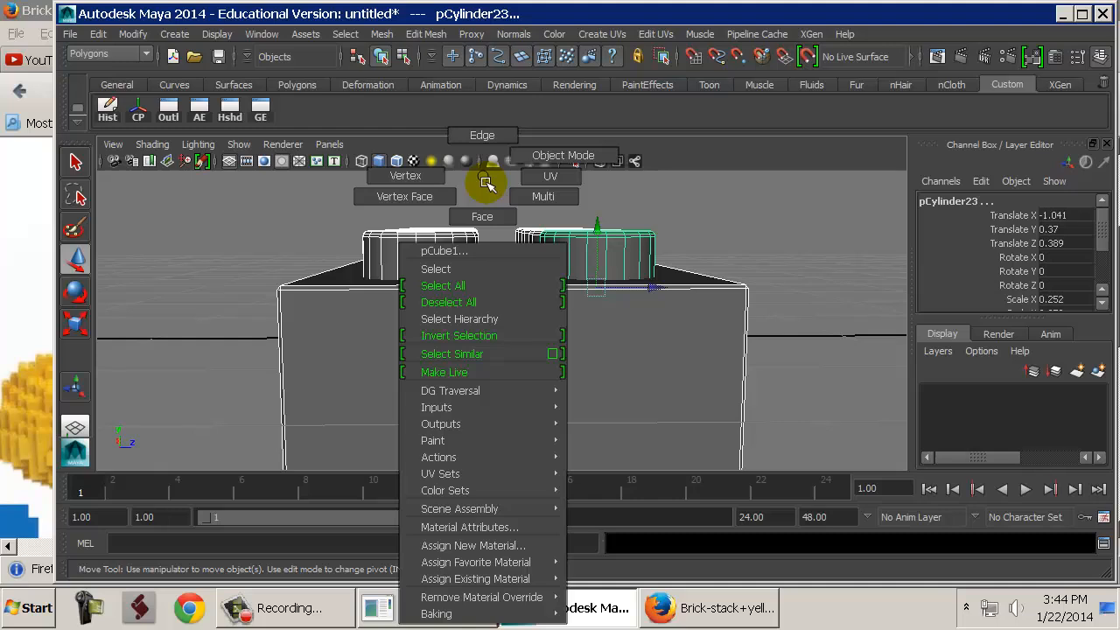
pyautogui.moveTo(487, 182); pyautogui.dragTo(501, 182, button='right')
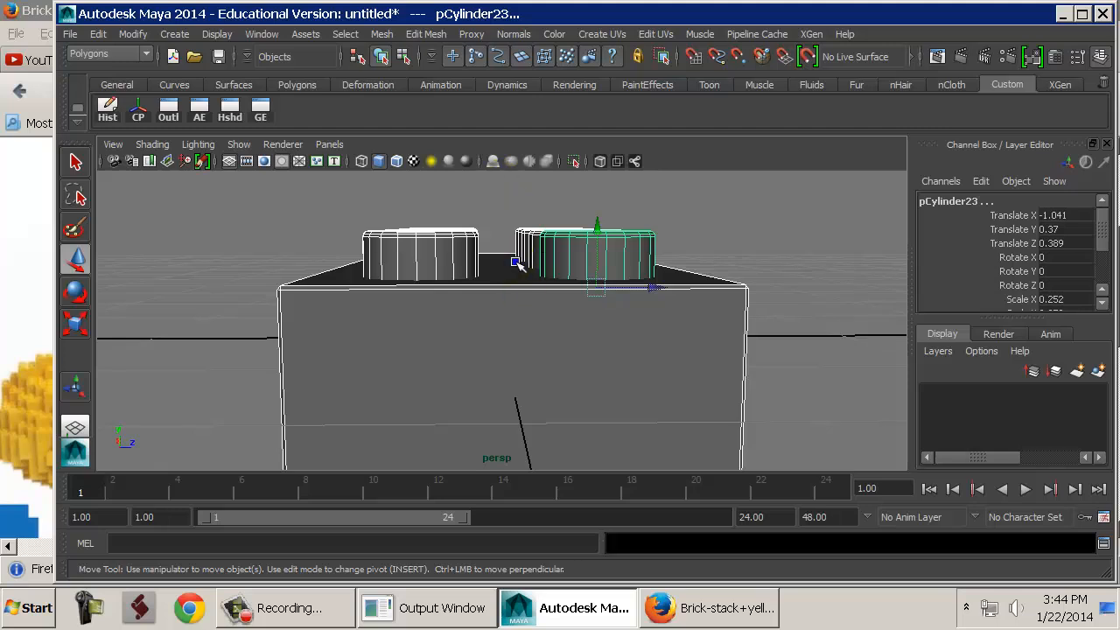
pyautogui.moveTo(515, 176)
pyautogui.mouseDown(button='right')
pyautogui.moveTo(514, 198)
pyautogui.moveTo(516, 177)
pyautogui.mouseUp(button='right')
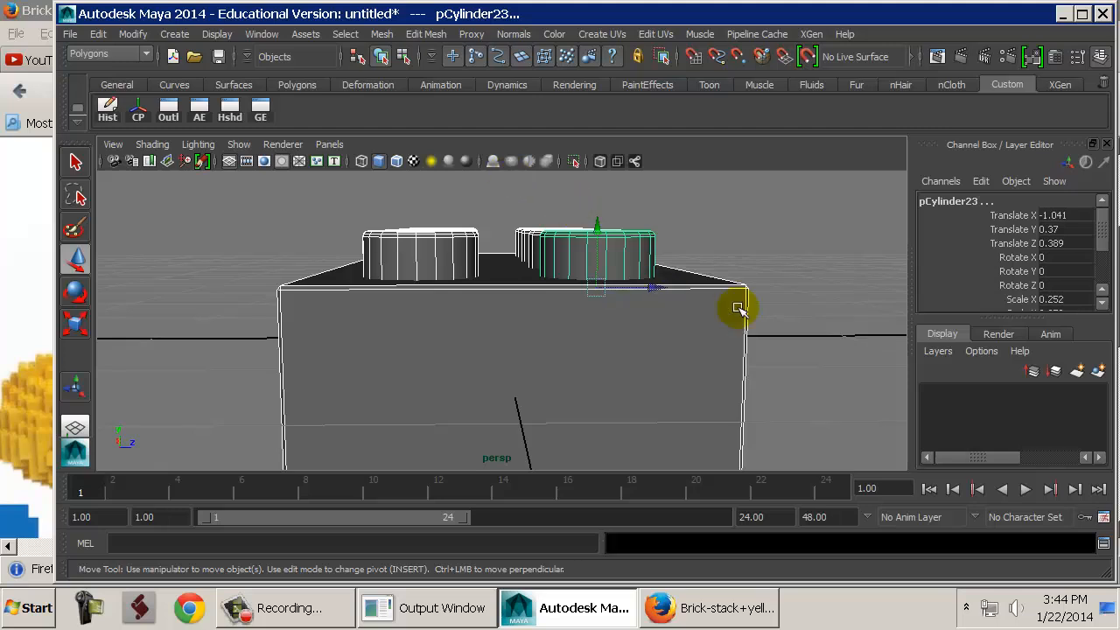
# Delete both Lego bricks and all their studs from the scene.
pyautogui.click(786, 290)
pyautogui.keyDown('alt'); pyautogui.moveTo(792, 293); pyautogui.dragTo(548, 306); pyautogui.keyUp('alt')
pyautogui.keyDown('alt'); pyautogui.moveTo(547, 306); pyautogui.dragTo(357, 293, button='right'); pyautogui.keyUp('alt')
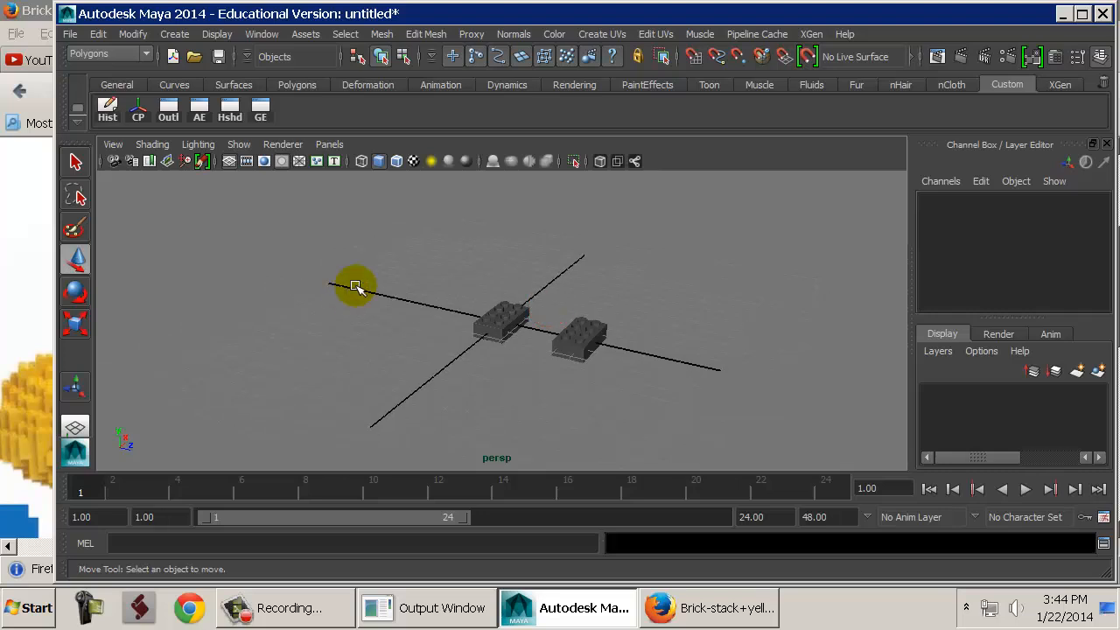
pyautogui.moveTo(380, 242); pyautogui.dragTo(781, 489)
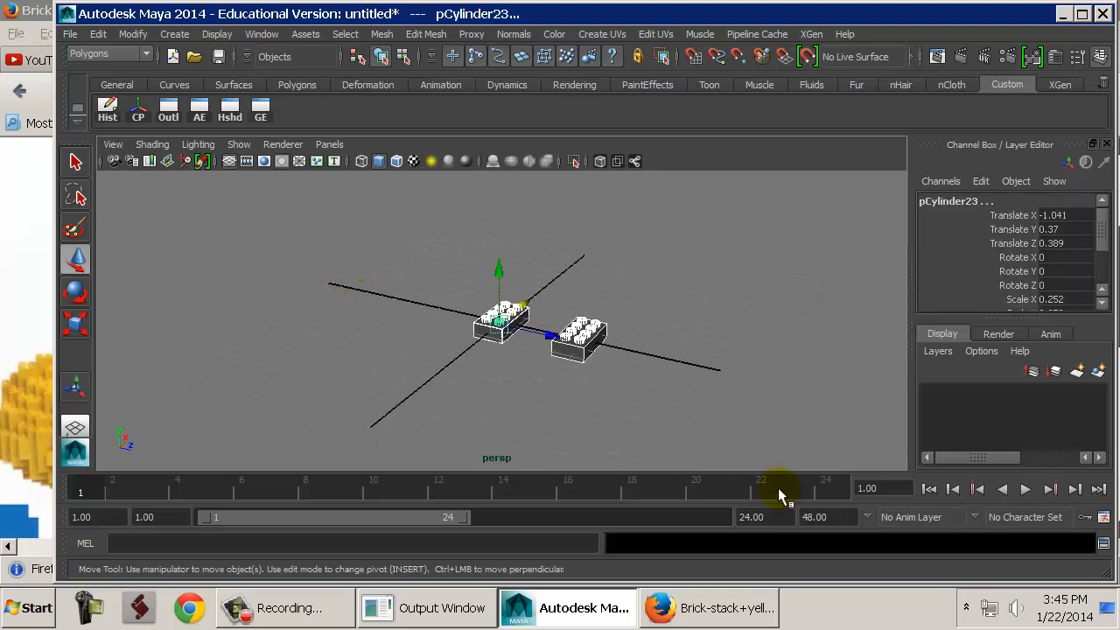
pyautogui.press('Delete')
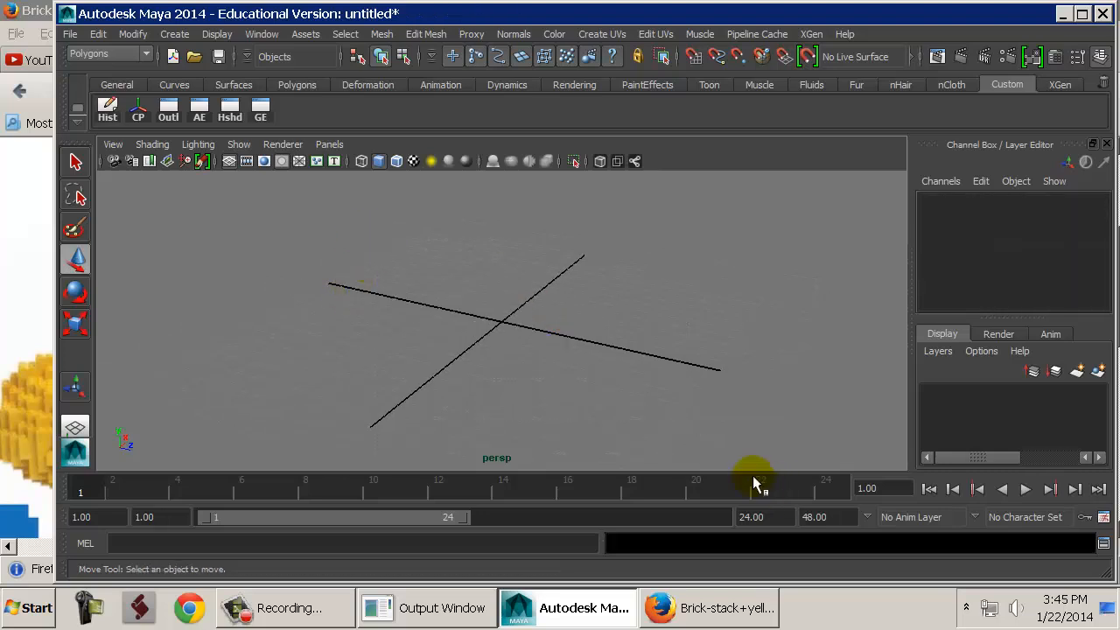
# Create a default polygon helix at the origin and frame it in the perspective view.
pyautogui.click(176, 39)
pyautogui.moveTo(227, 78)
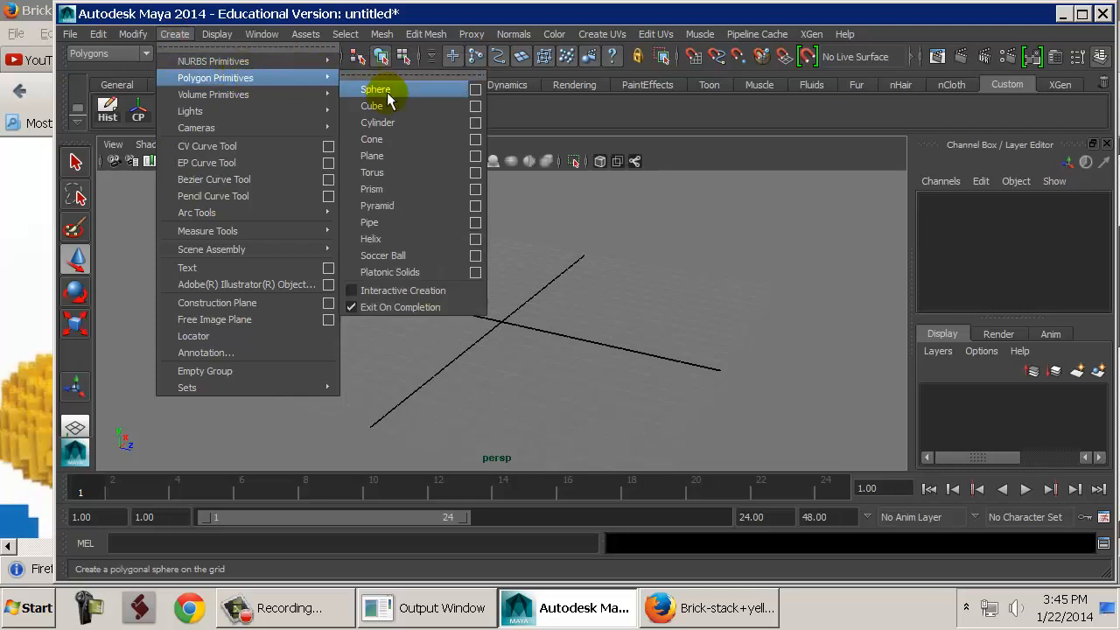
pyautogui.click(391, 239)
pyautogui.press('f')
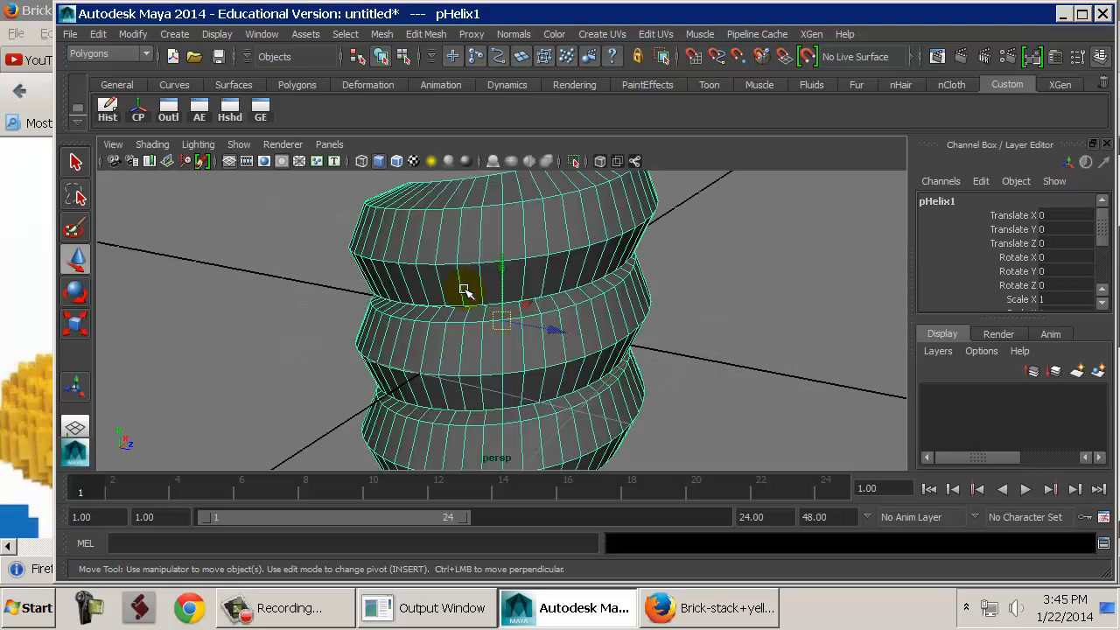
pyautogui.scroll(-6, 455, 283)
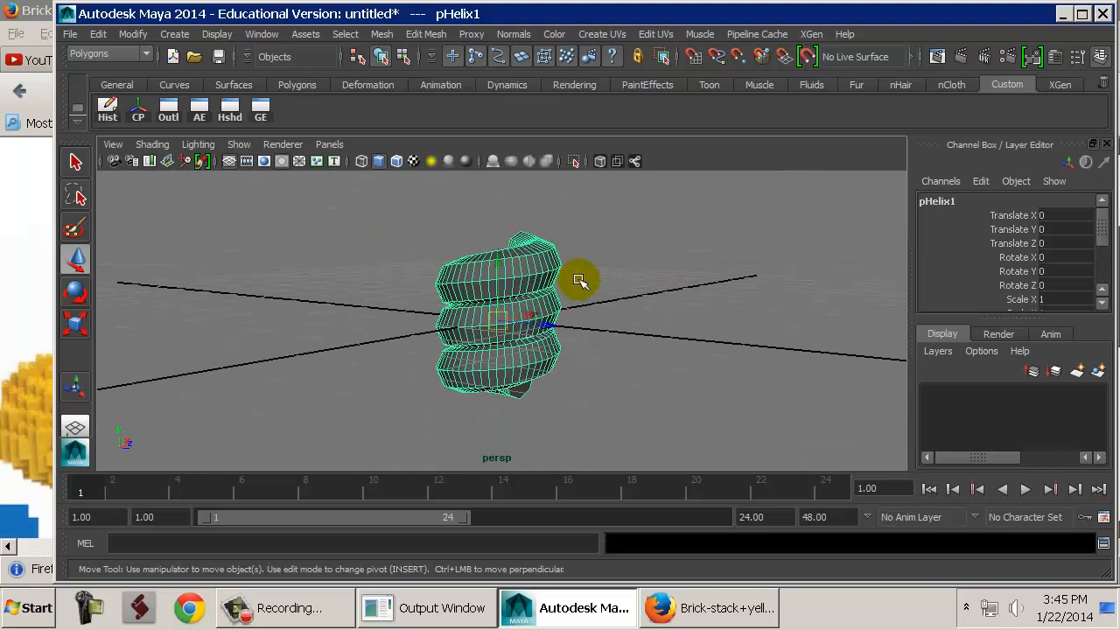
pyautogui.keyDown('alt'); pyautogui.moveTo(579, 280); pyautogui.dragTo(520, 273); pyautogui.keyUp('alt')
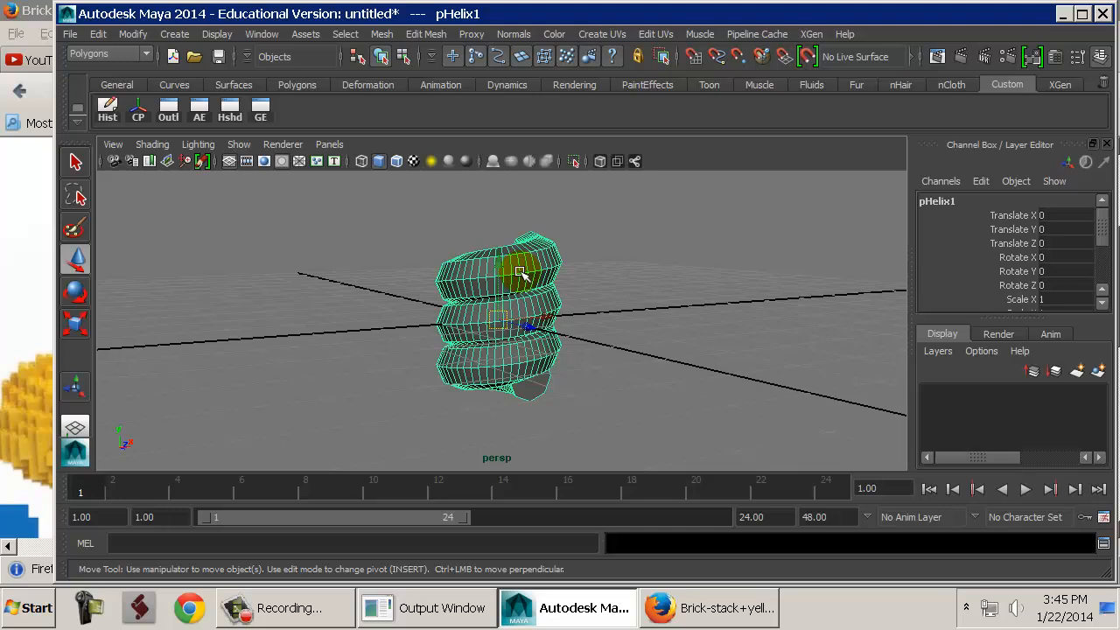
# Switch the helix to edge selection mode and bring its upper coil into close view.
pyautogui.moveTo(520, 273); pyautogui.dragTo(517, 179, button='right')
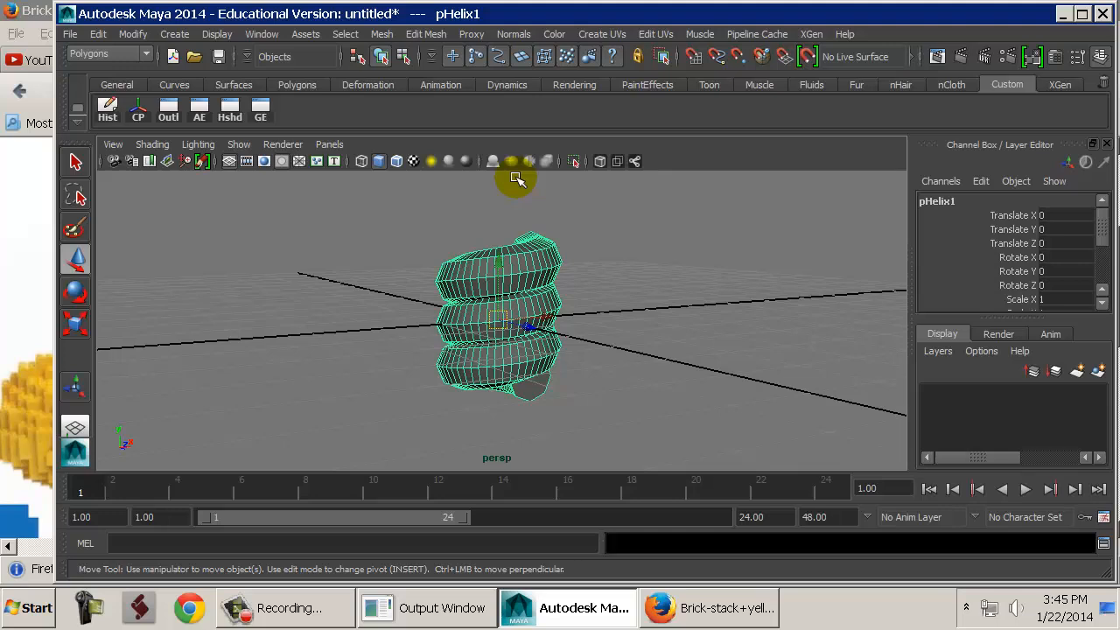
pyautogui.rightClick(514, 254)
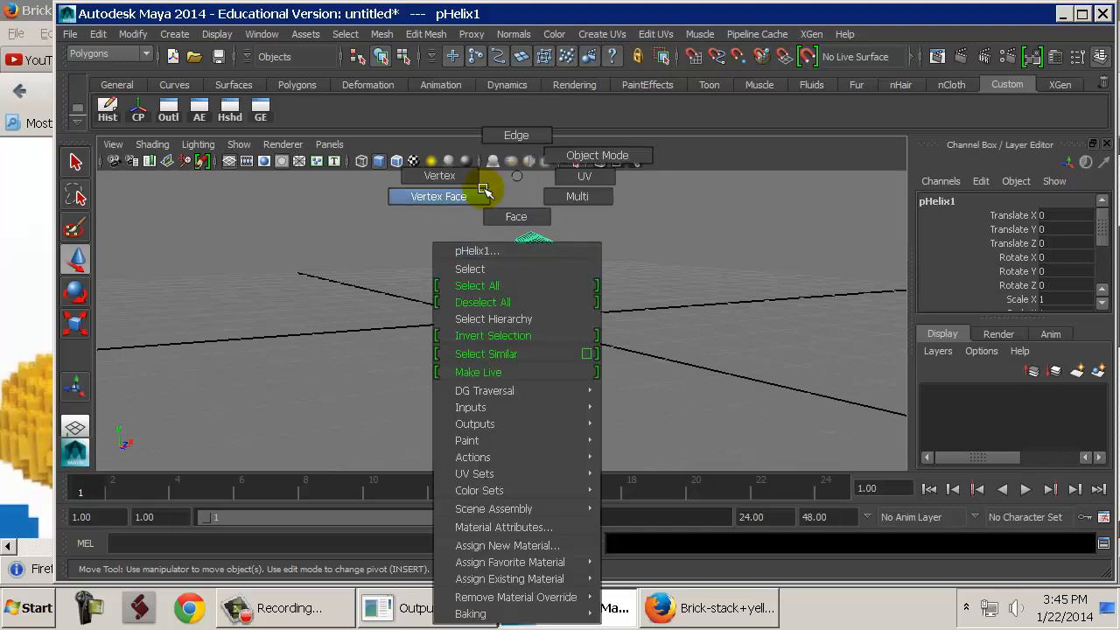
pyautogui.click(502, 142)
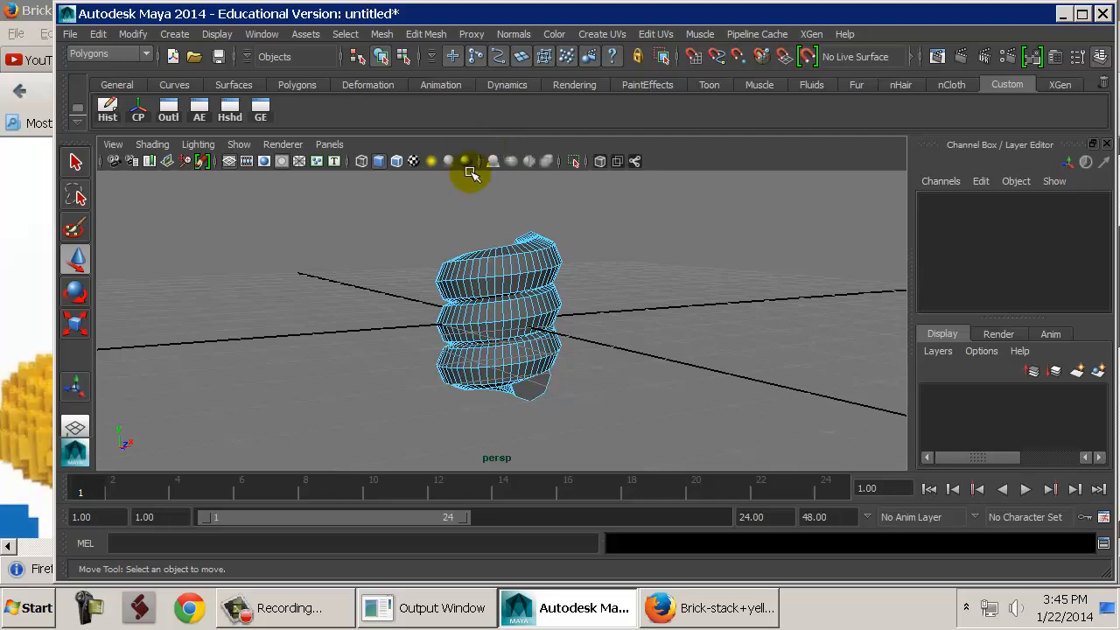
pyautogui.keyDown('alt'); pyautogui.moveTo(449, 287); pyautogui.dragTo(649, 305, button='right'); pyautogui.keyUp('alt')
pyautogui.keyDown('alt'); pyautogui.moveTo(649, 306); pyautogui.dragTo(529, 220); pyautogui.keyUp('alt')
pyautogui.keyDown('alt'); pyautogui.moveTo(529, 221); pyautogui.dragTo(625, 330, button='right'); pyautogui.keyUp('alt')
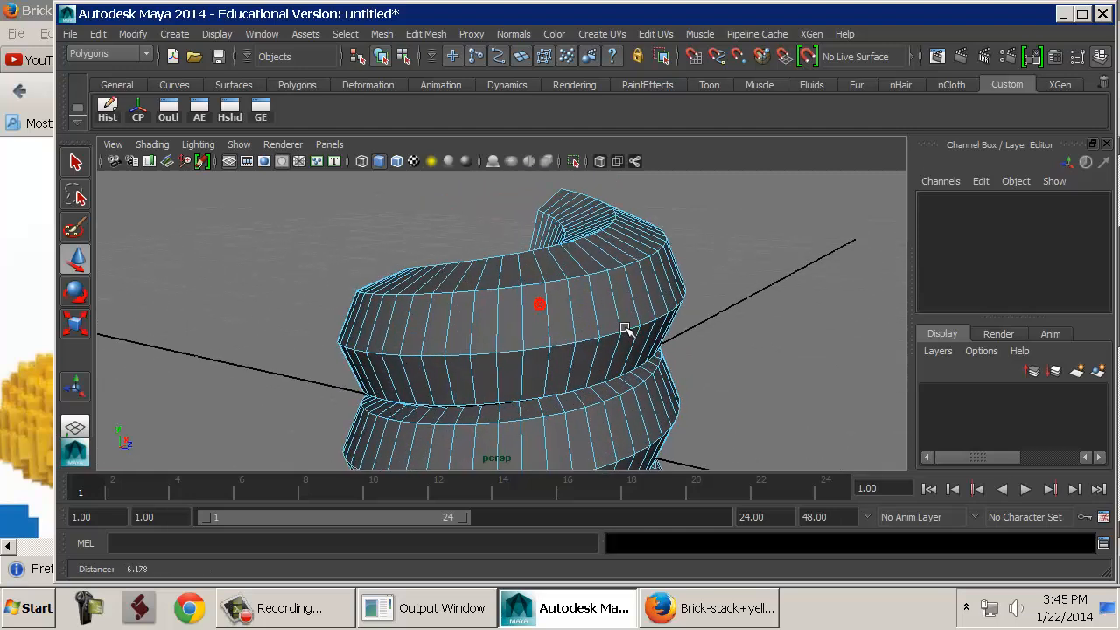
# Pull several individual edges outward along the helix's top coil to deform its surface.
pyautogui.click(553, 283)
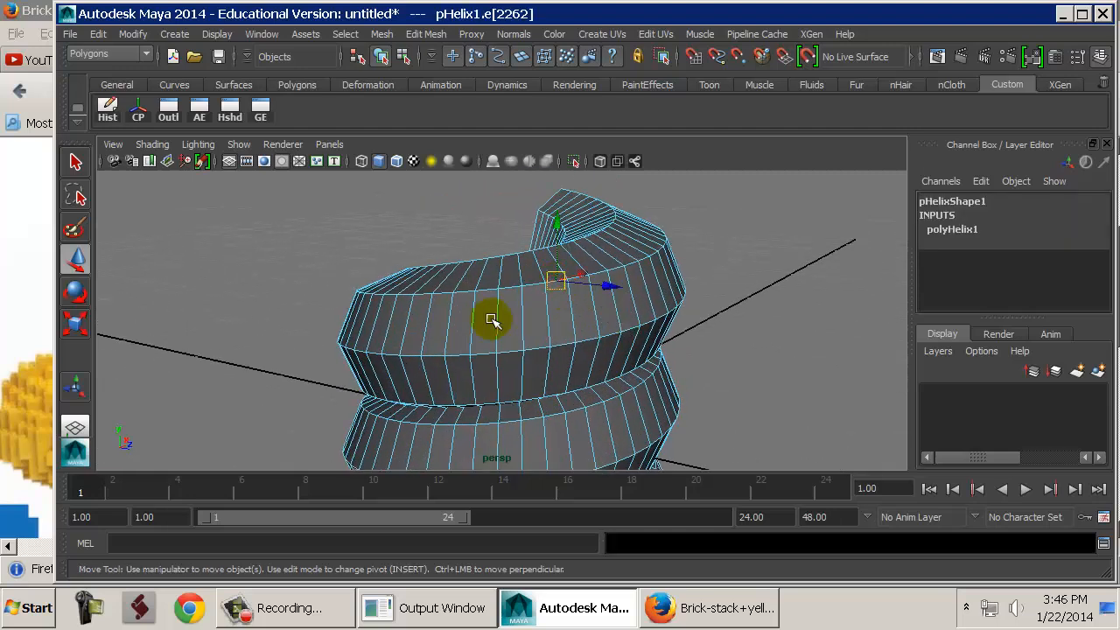
pyautogui.keyDown('alt'); pyautogui.moveTo(492, 319); pyautogui.dragTo(619, 310); pyautogui.keyUp('alt')
pyautogui.click(543, 304)
pyautogui.click(496, 310)
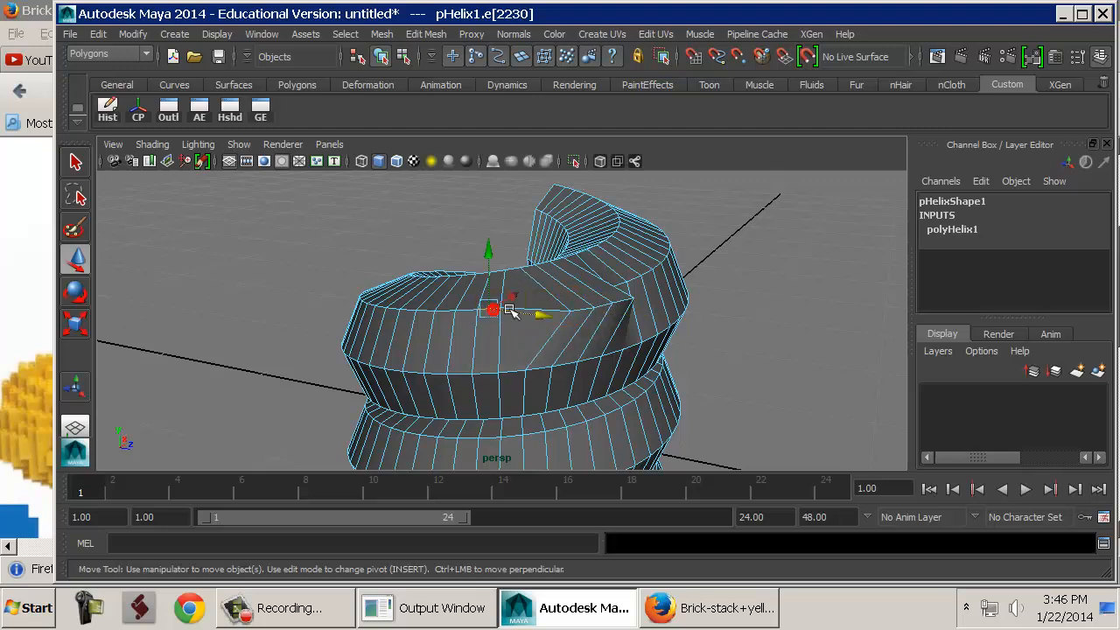
pyautogui.moveTo(532, 313); pyautogui.dragTo(581, 315)
pyautogui.keyDown('alt'); pyautogui.moveTo(607, 316); pyautogui.dragTo(505, 349); pyautogui.keyUp('alt')
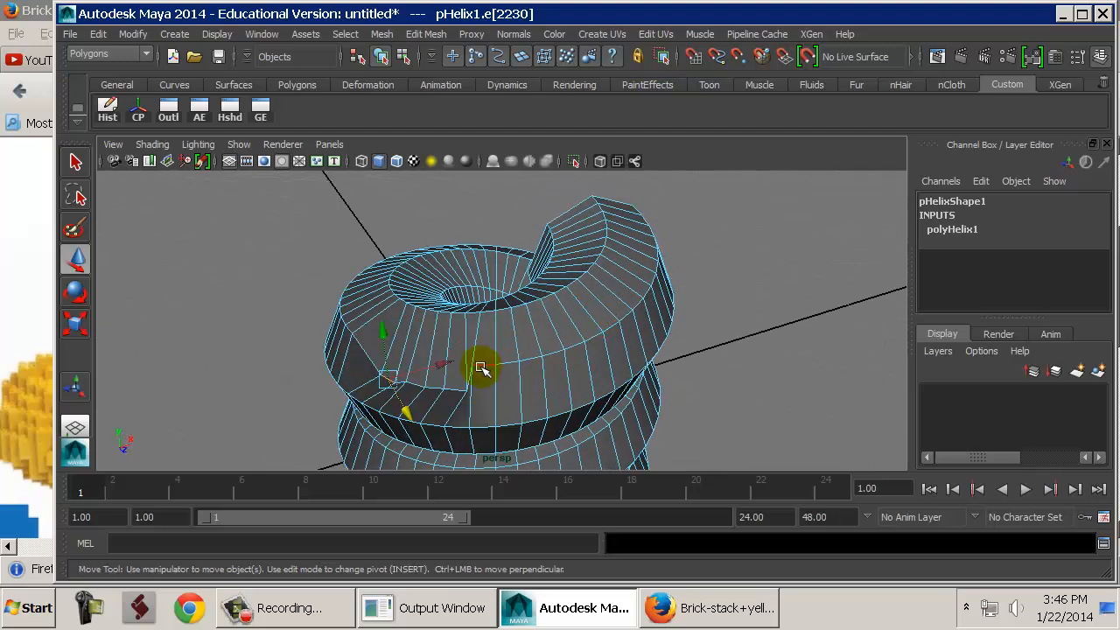
pyautogui.click(482, 367)
pyautogui.moveTo(504, 393); pyautogui.dragTo(522, 413)
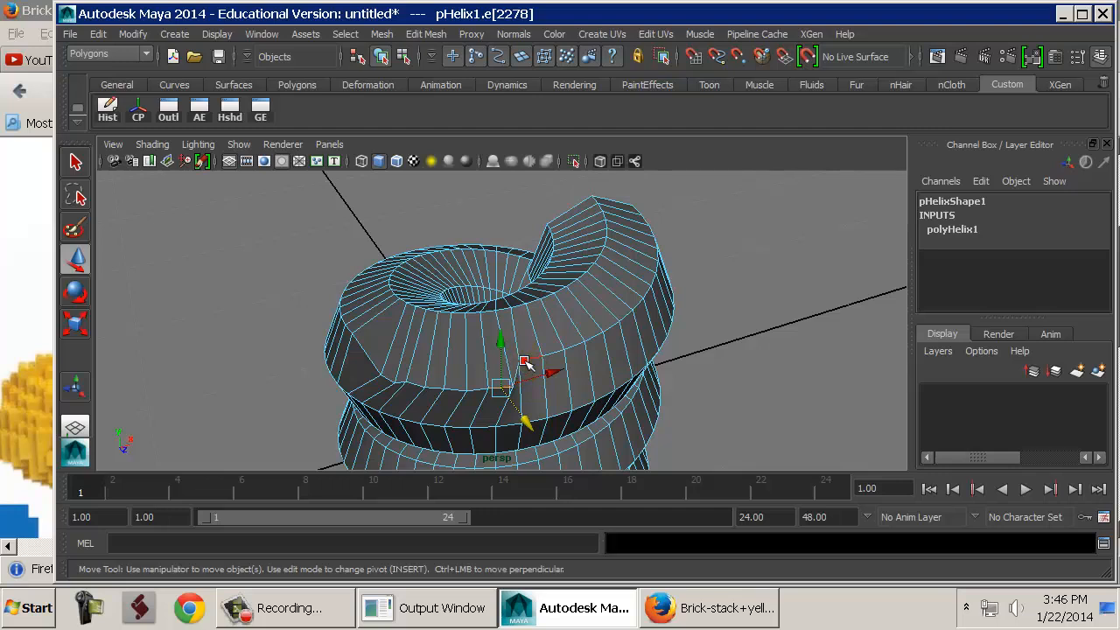
pyautogui.click(542, 380)
pyautogui.click(577, 346)
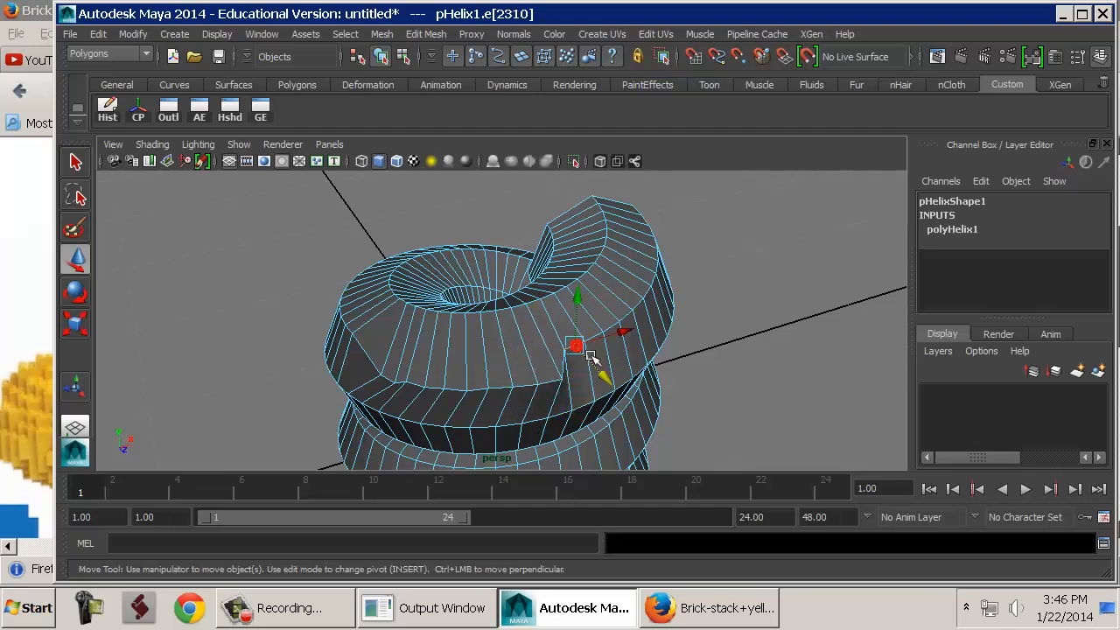
pyautogui.moveTo(600, 370)
pyautogui.mouseDown()
pyautogui.moveTo(619, 393)
pyautogui.moveTo(655, 370)
pyautogui.moveTo(729, 372)
pyautogui.moveTo(607, 350)
pyautogui.mouseUp()
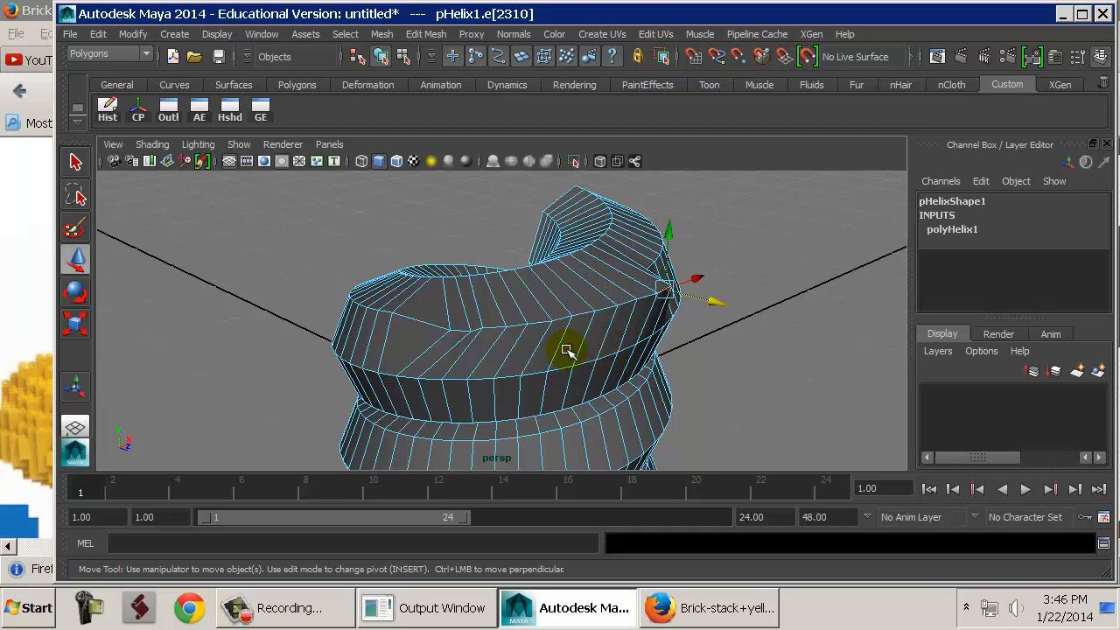
# Select a run of connected edges on the helix's top coil and distort it by scaling and rotating.
pyautogui.doubleClick(599, 306)
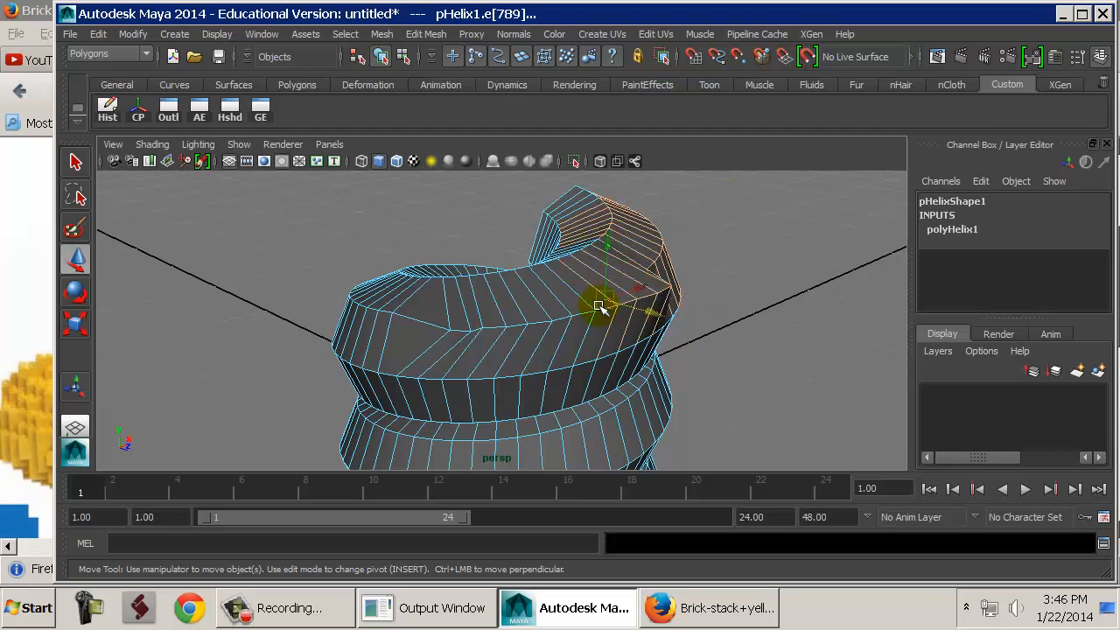
pyautogui.press('r')
pyautogui.moveTo(573, 319); pyautogui.dragTo(758, 298)
pyautogui.keyDown('alt'); pyautogui.moveTo(757, 297); pyautogui.dragTo(503, 354); pyautogui.keyUp('alt')
pyautogui.press('e')
pyautogui.moveTo(429, 300); pyautogui.dragTo(458, 301)
pyautogui.press('w')
pyautogui.press('q')
pyautogui.press('w')
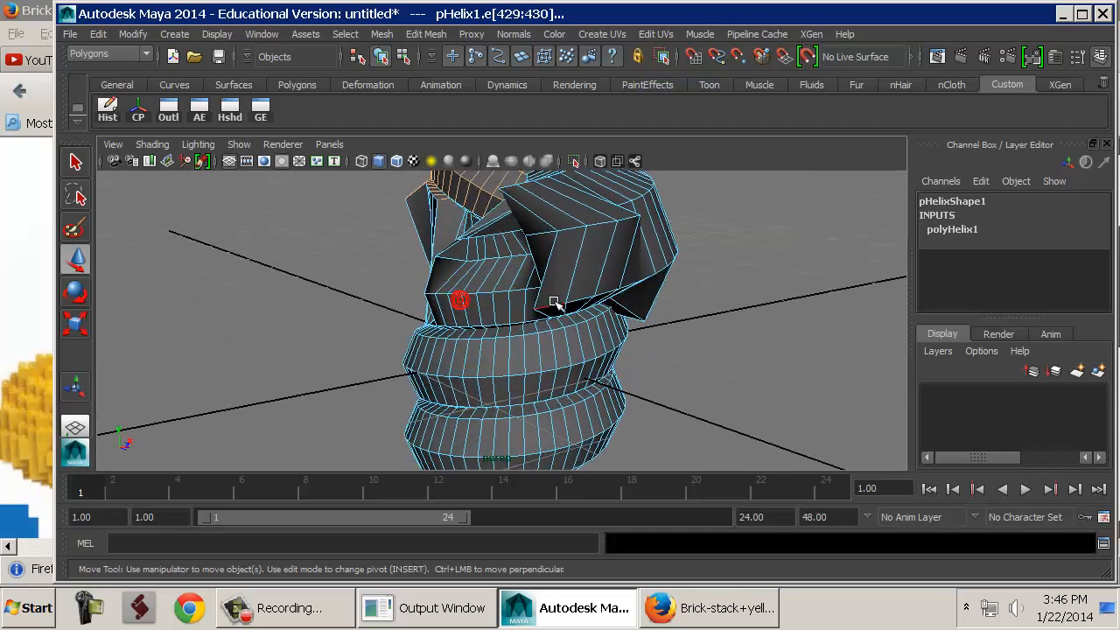
# Switch the helix to vertex mode and pull three neighbouring vertices outward on the distorted upper coil.
pyautogui.moveTo(505, 176); pyautogui.dragTo(470, 173, button='right')
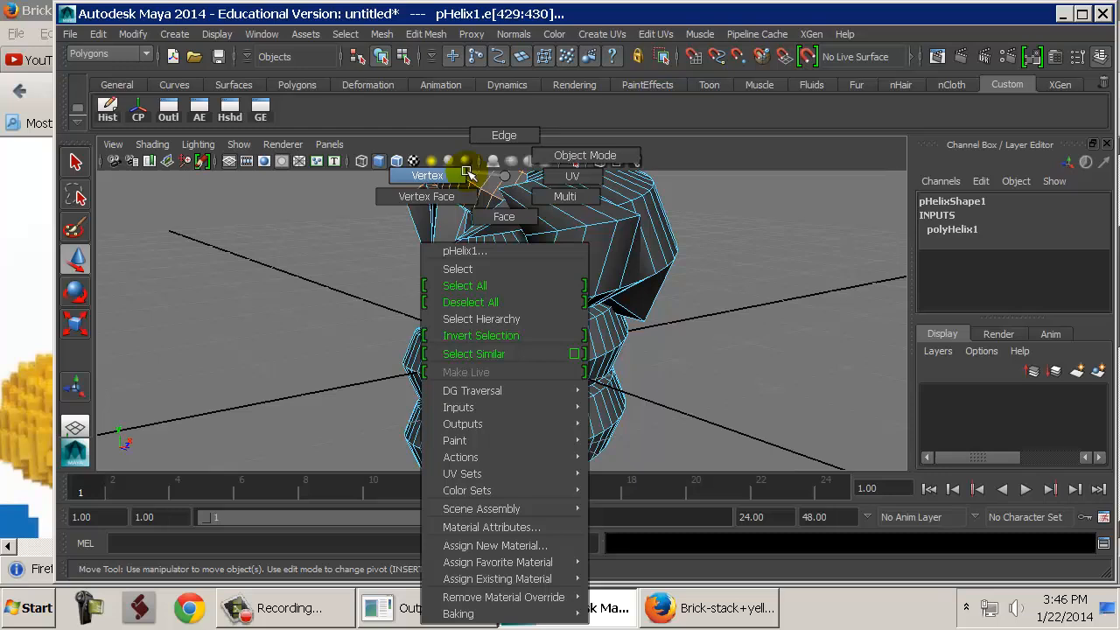
pyautogui.moveTo(470, 174); pyautogui.dragTo(468, 171, button='right')
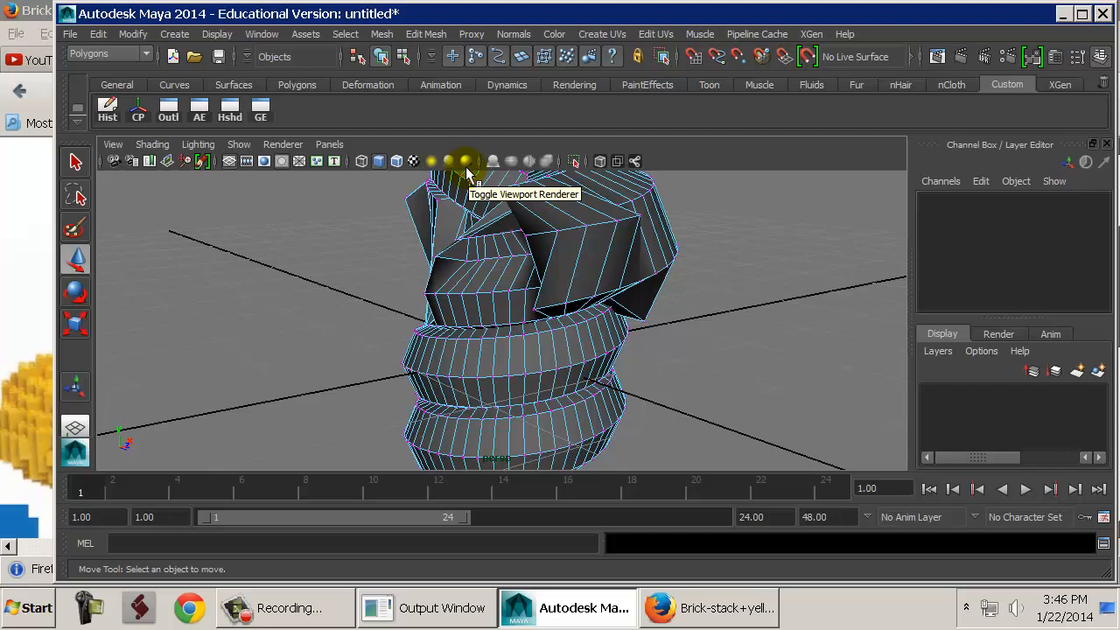
pyautogui.keyDown('alt'); pyautogui.moveTo(520, 280); pyautogui.dragTo(565, 344, button='right'); pyautogui.keyUp('alt')
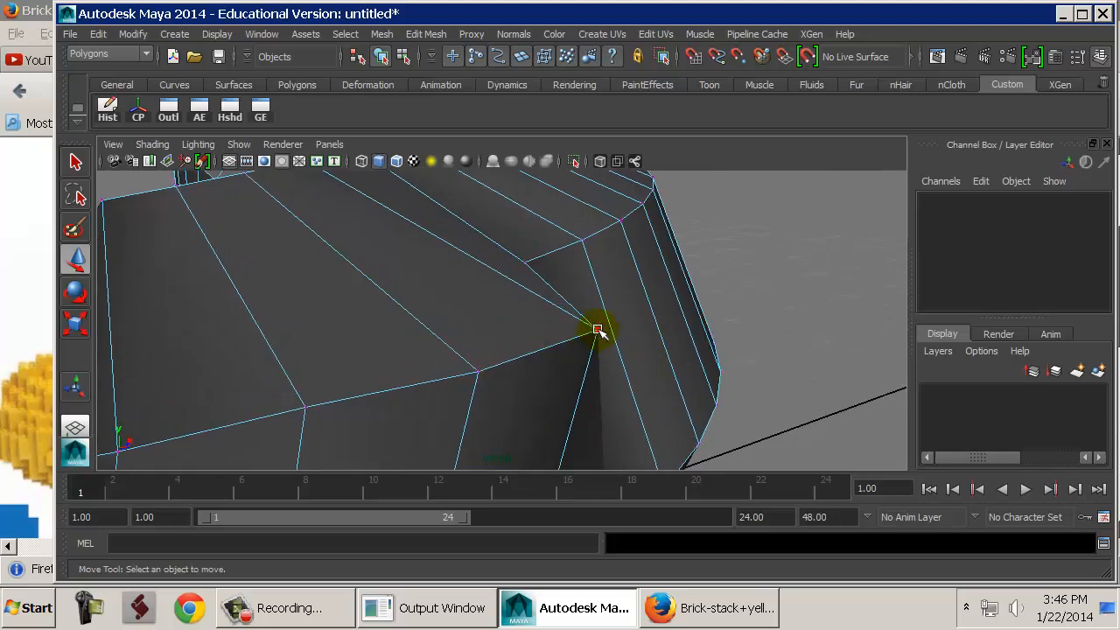
pyautogui.click(597, 330)
pyautogui.moveTo(599, 330); pyautogui.dragTo(622, 344)
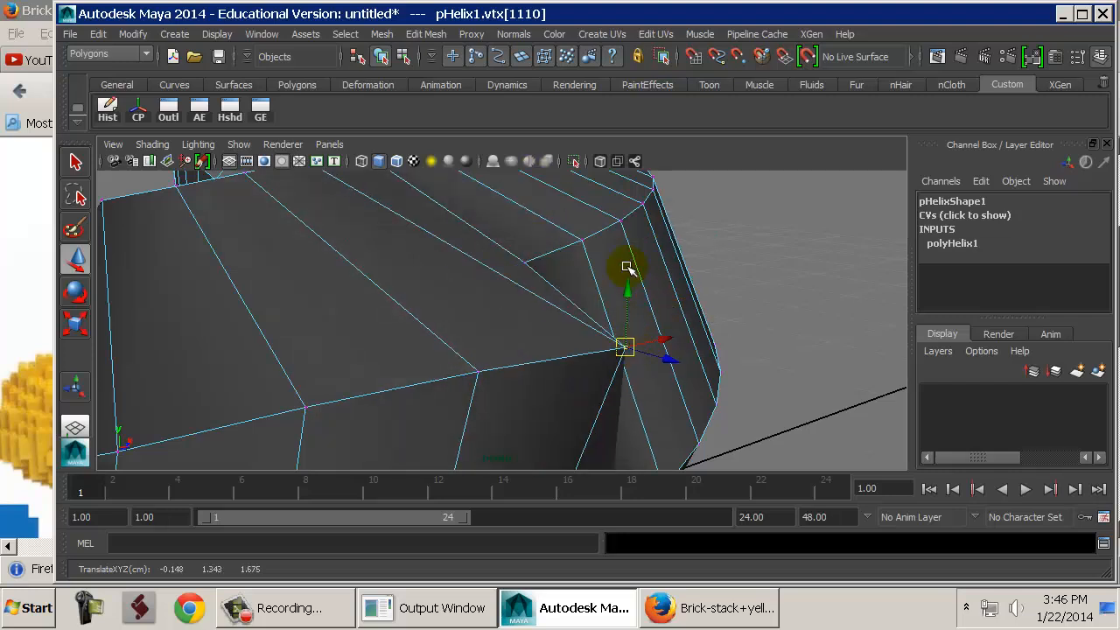
pyautogui.click(581, 238)
pyautogui.moveTo(582, 239); pyautogui.dragTo(731, 216)
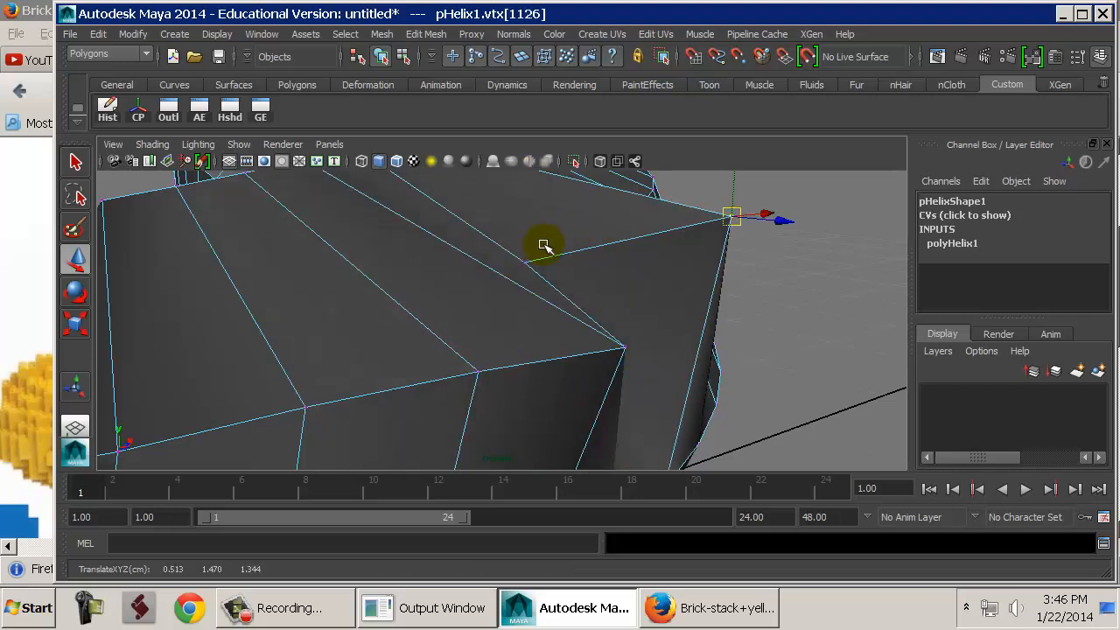
pyautogui.click(525, 264)
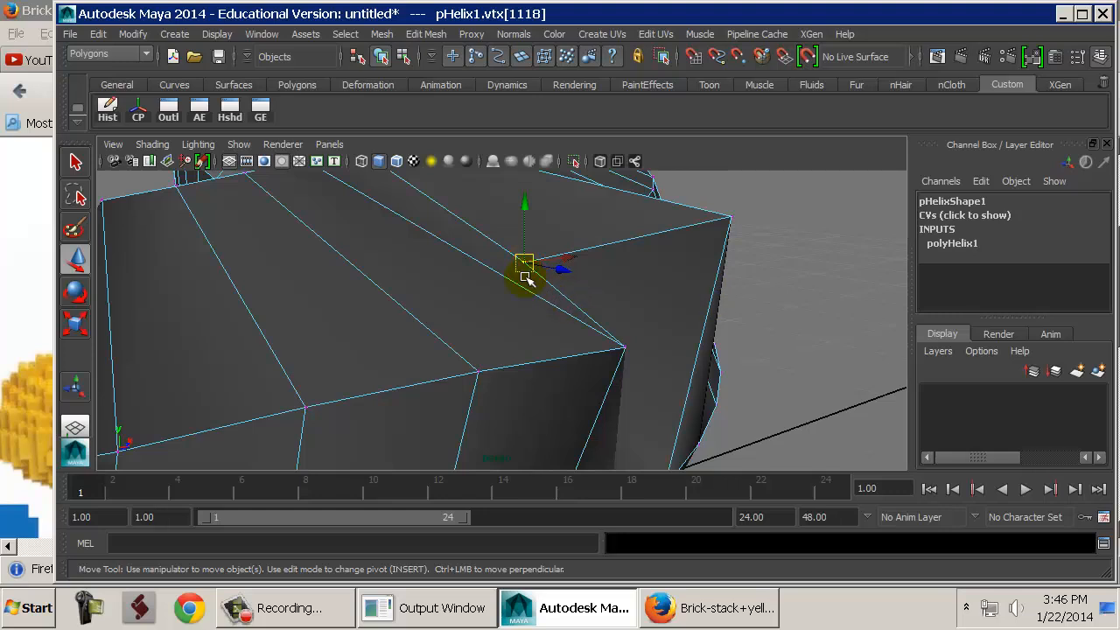
pyautogui.moveTo(525, 265); pyautogui.dragTo(732, 274)
# Reposition three more vertices on another stretch of the helix's upper coil.
pyautogui.keyDown('alt'); pyautogui.moveTo(788, 359); pyautogui.dragTo(598, 337, button='right'); pyautogui.keyUp('alt')
pyautogui.keyDown('alt'); pyautogui.moveTo(625, 338); pyautogui.dragTo(541, 330); pyautogui.keyUp('alt')
pyautogui.click(498, 292)
pyautogui.click(493, 293)
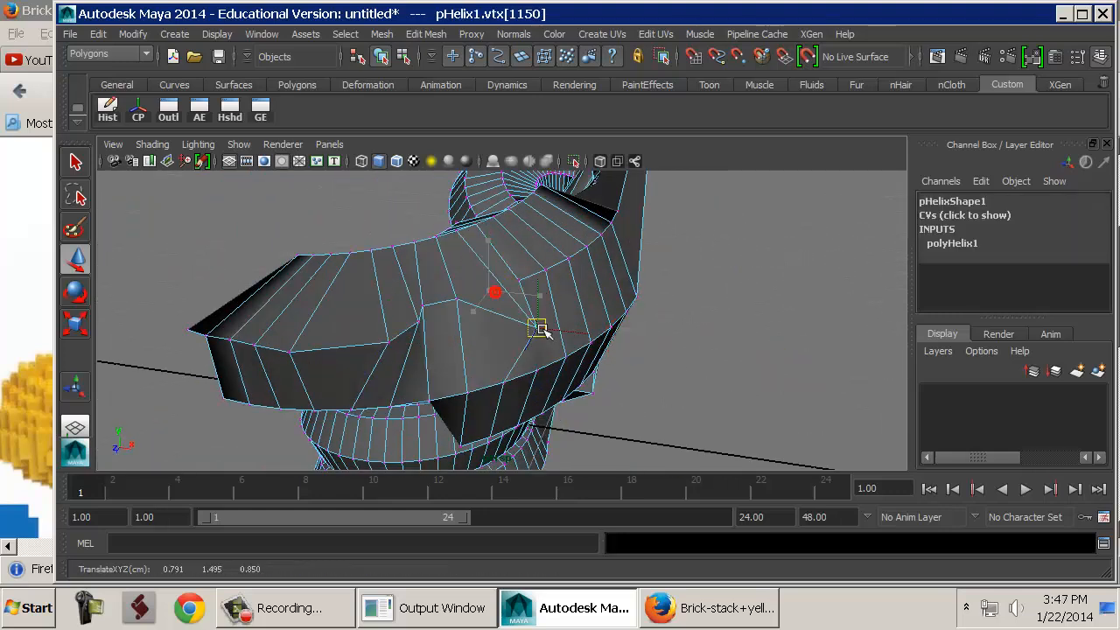
pyautogui.click(521, 282)
pyautogui.moveTo(520, 282); pyautogui.dragTo(579, 315)
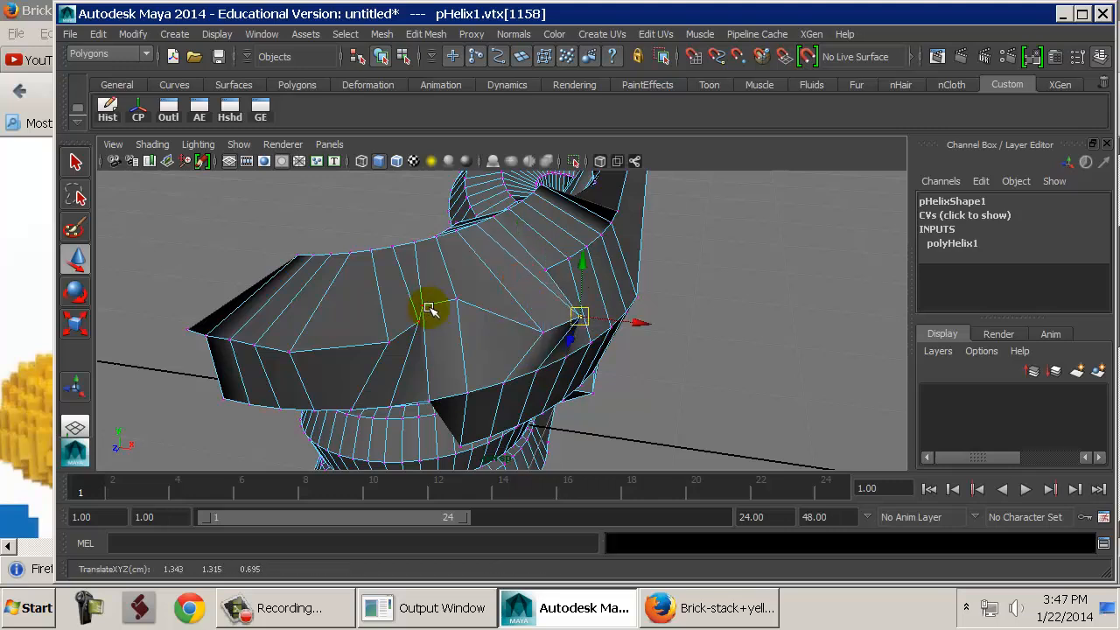
pyautogui.click(454, 302)
pyautogui.moveTo(457, 301); pyautogui.dragTo(493, 352)
# Switch the helix to vertex face mode and examine the separated face corners on its upper coils.
pyautogui.keyDown('alt'); pyautogui.moveTo(560, 344); pyautogui.dragTo(627, 340); pyautogui.keyUp('alt')
pyautogui.rightClick(512, 254)
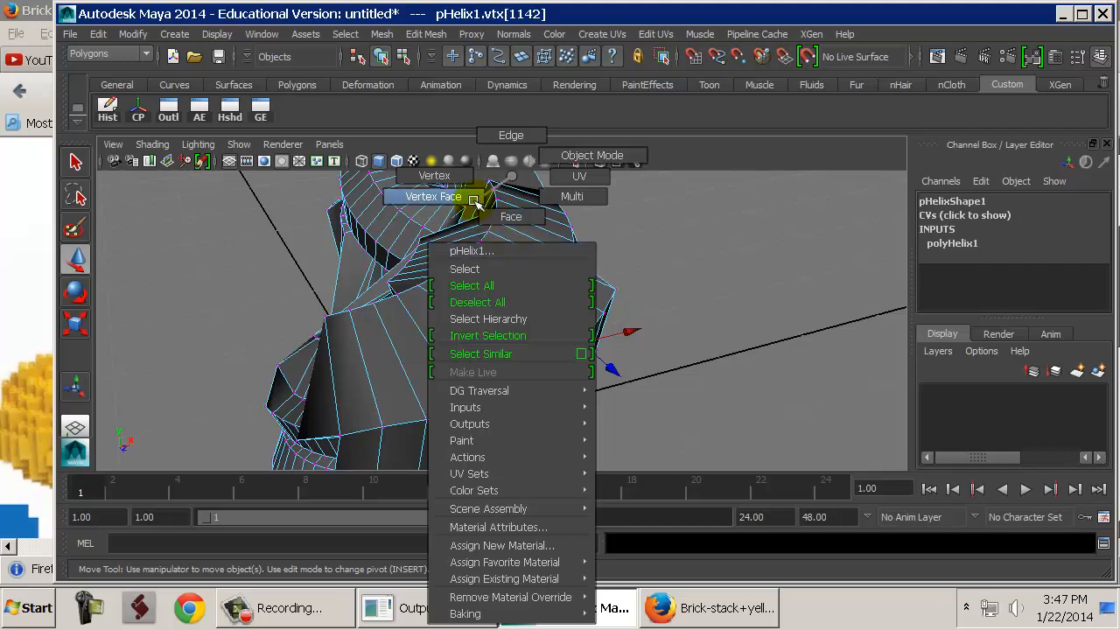
pyautogui.click(472, 200)
pyautogui.keyDown('alt'); pyautogui.moveTo(427, 329); pyautogui.dragTo(714, 327); pyautogui.keyUp('alt')
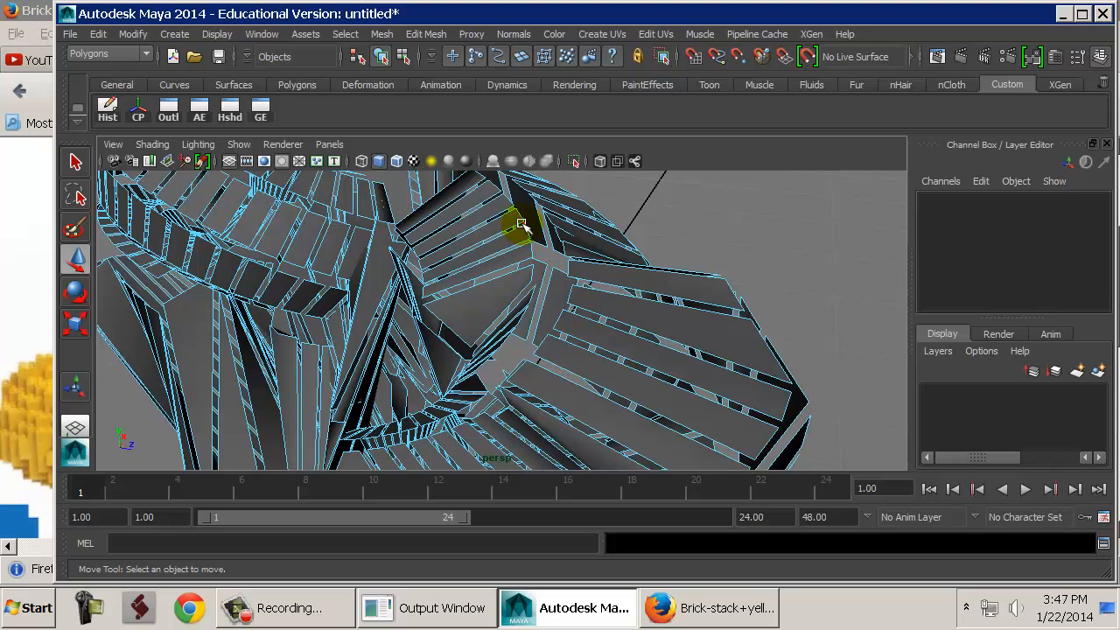
# Switch the helix to face mode and select a run of adjacent faces on its distorted upper coil.
pyautogui.moveTo(482, 228); pyautogui.dragTo(488, 215, button='right')
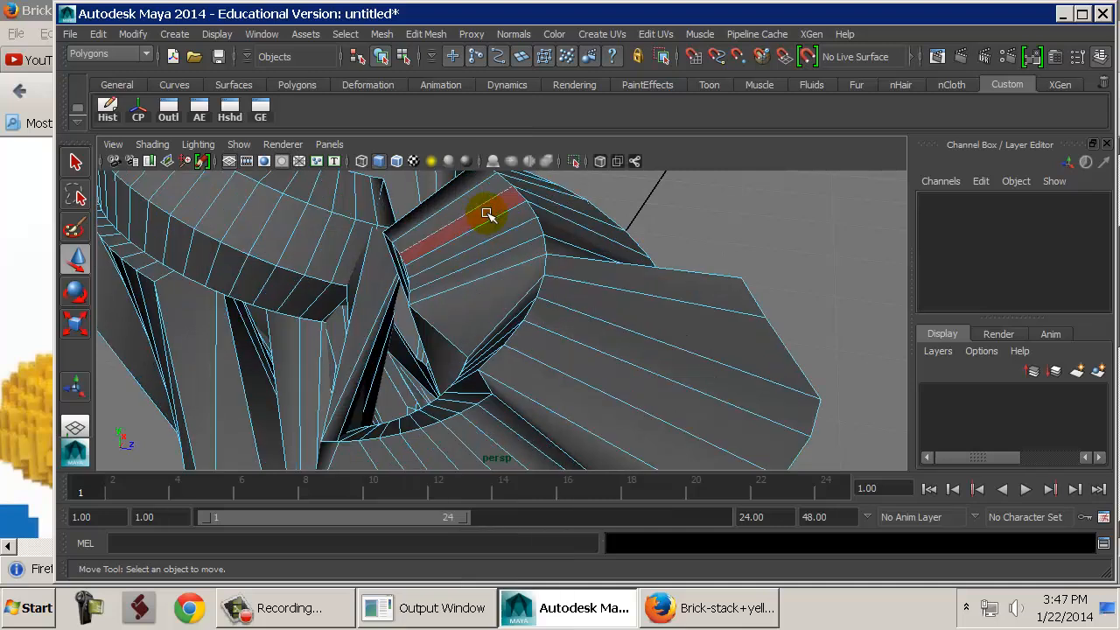
pyautogui.click(486, 218)
pyautogui.keyDown('shift'); pyautogui.click(470, 239); pyautogui.keyUp('shift')
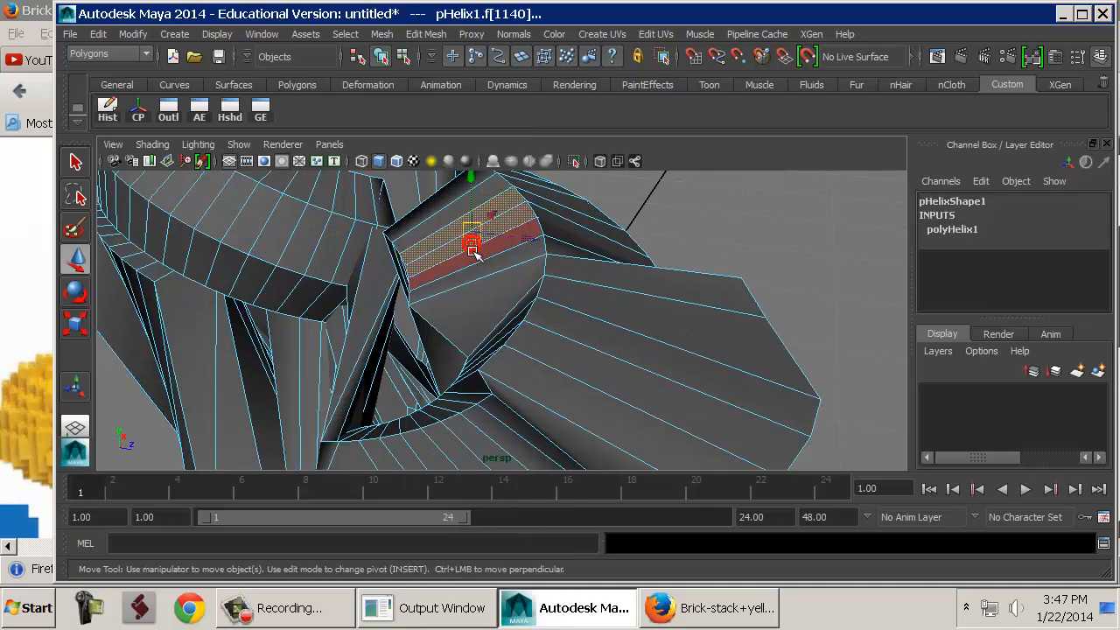
pyautogui.keyDown('shift'); pyautogui.click(473, 252); pyautogui.keyUp('shift')
pyautogui.keyDown('shift'); pyautogui.click(473, 268); pyautogui.keyUp('shift')
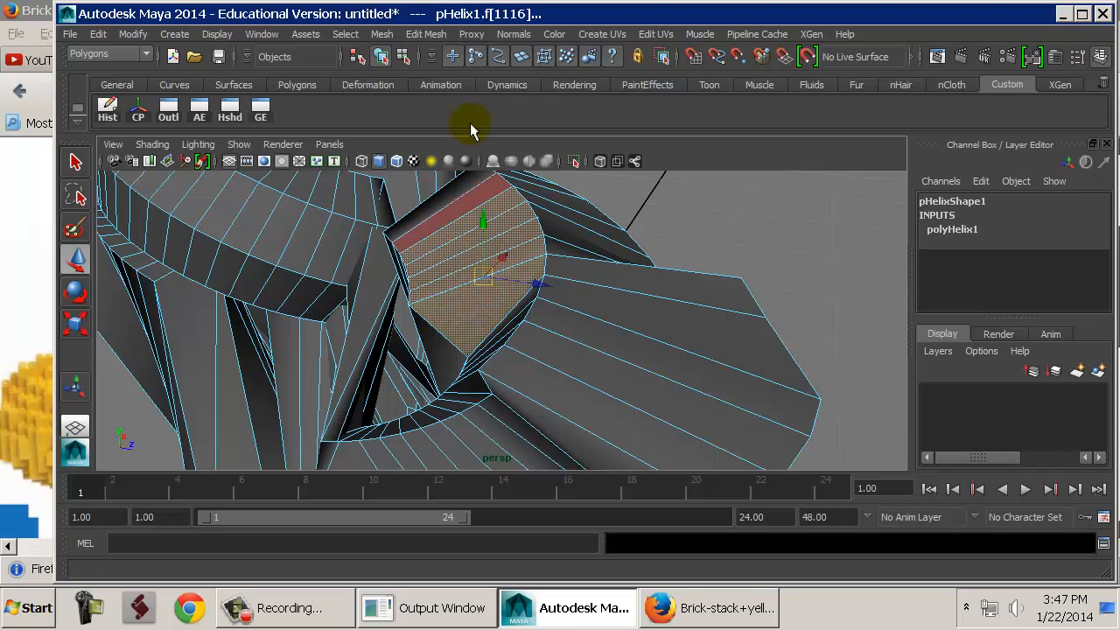
# Show the Modeling Toolkit, toggling it off and back on.
pyautogui.click(440, 36)
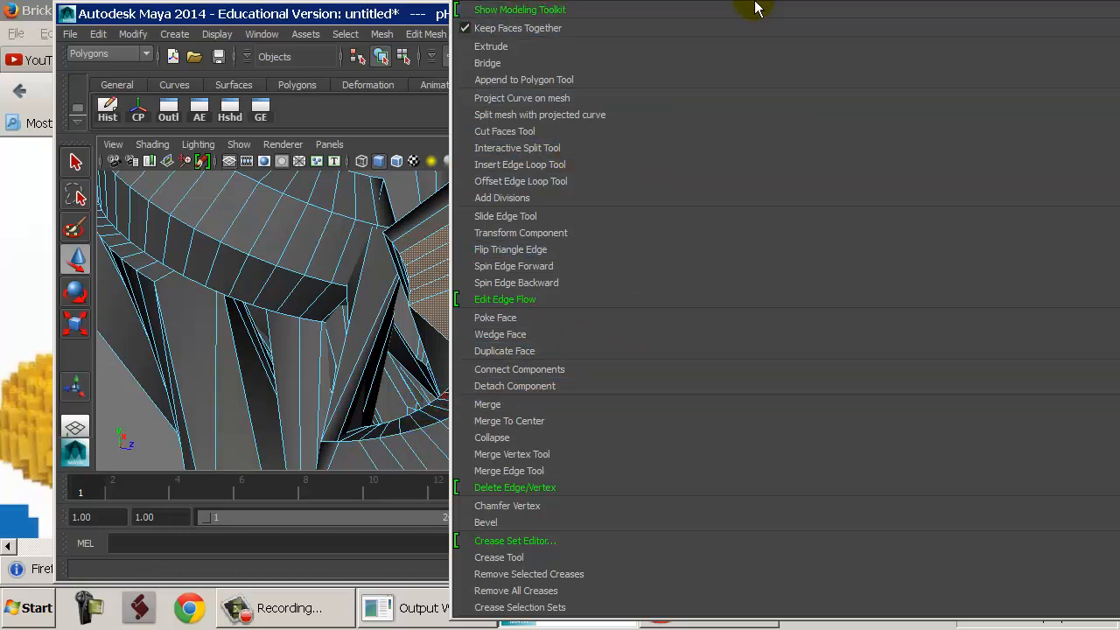
pyautogui.click(560, 13)
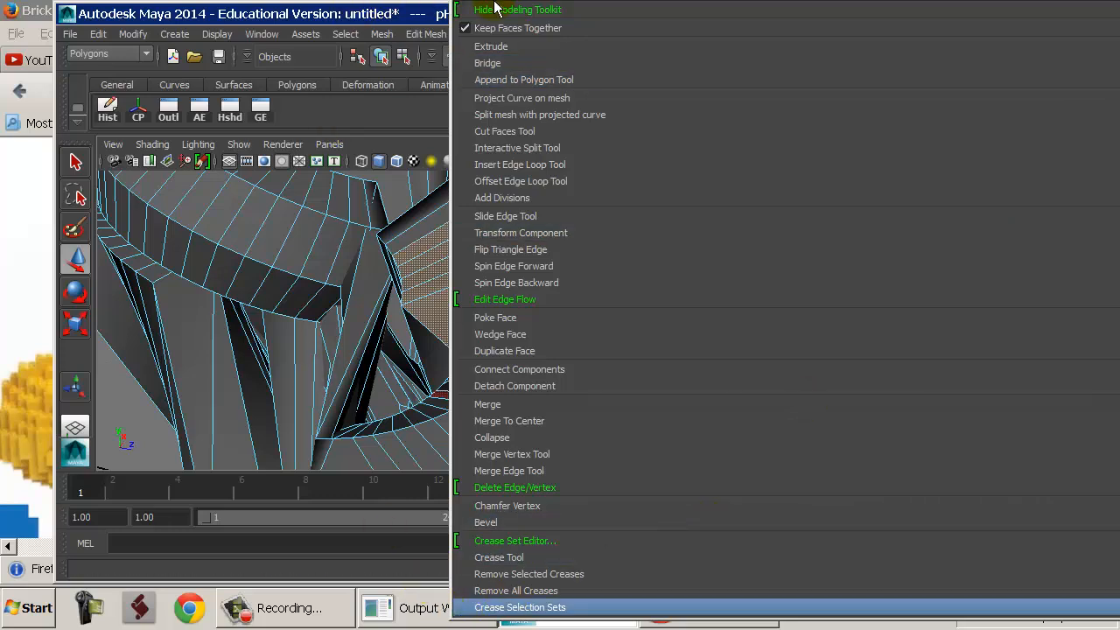
pyautogui.click(495, 9)
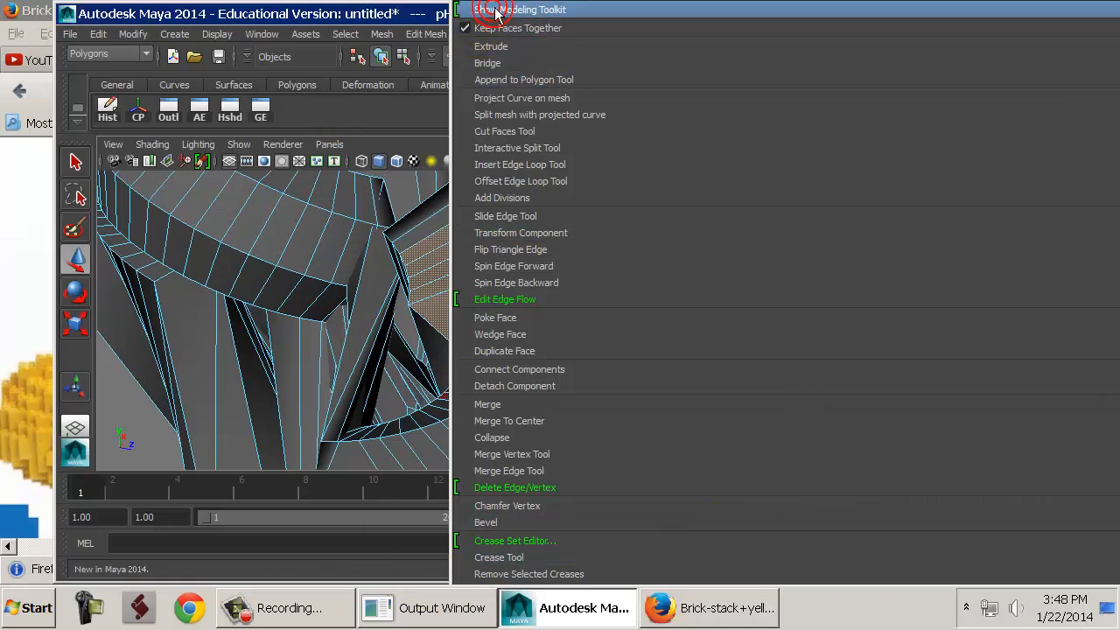
pyautogui.click(505, 10)
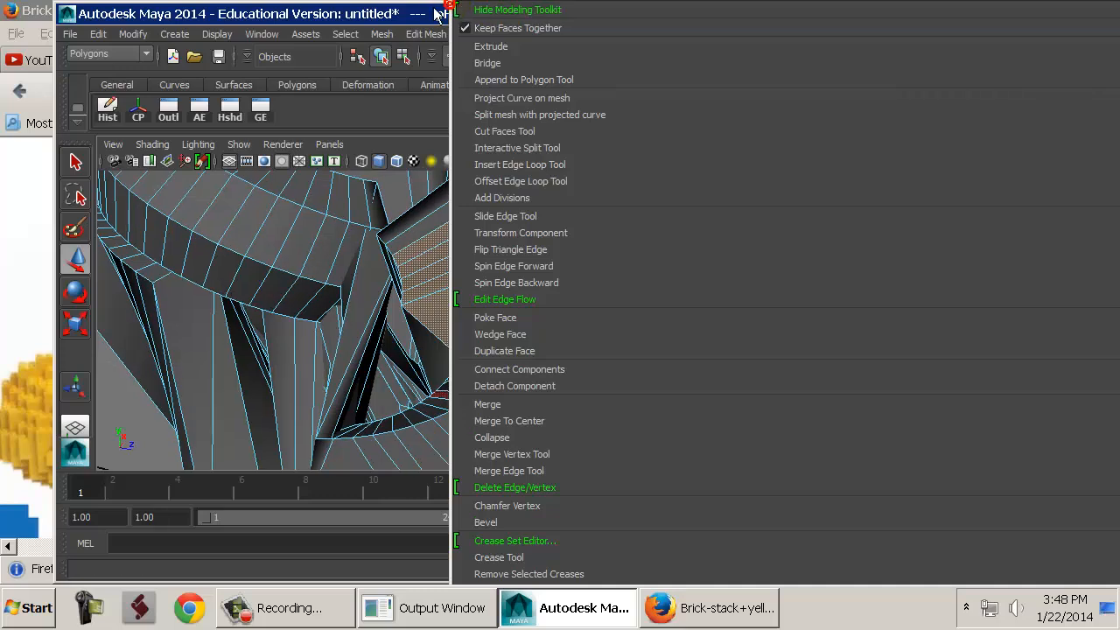
pyautogui.moveTo(435, 13); pyautogui.dragTo(443, 12)
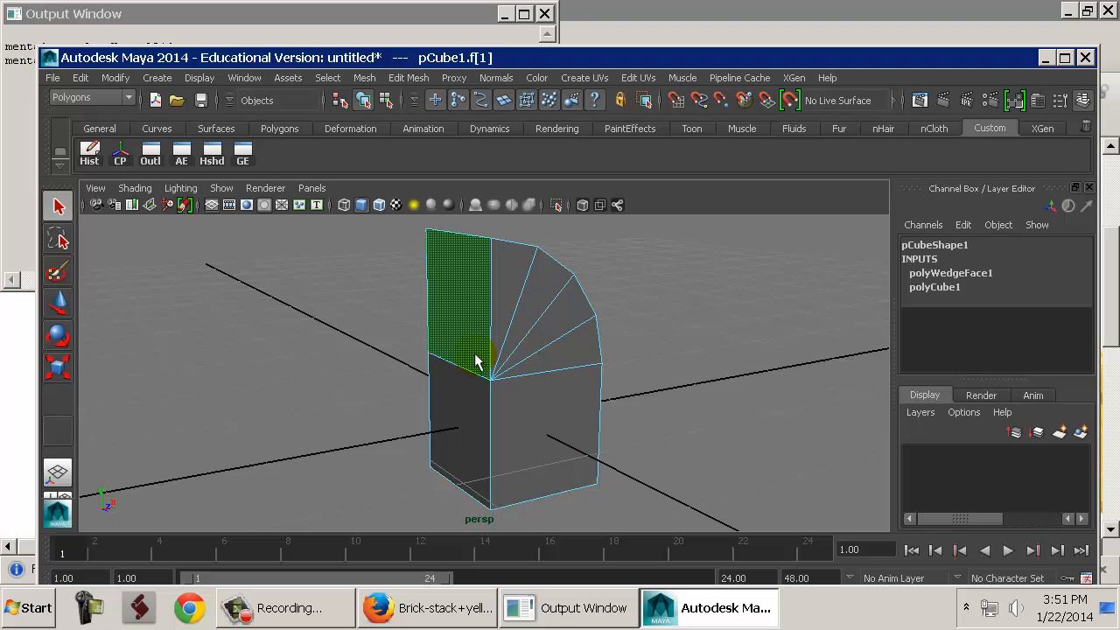
# Duplicate the wedged cube in object mode and move the copy to about -2.58 on X.
pyautogui.moveTo(515, 301); pyautogui.dragTo(567, 252, button='right')
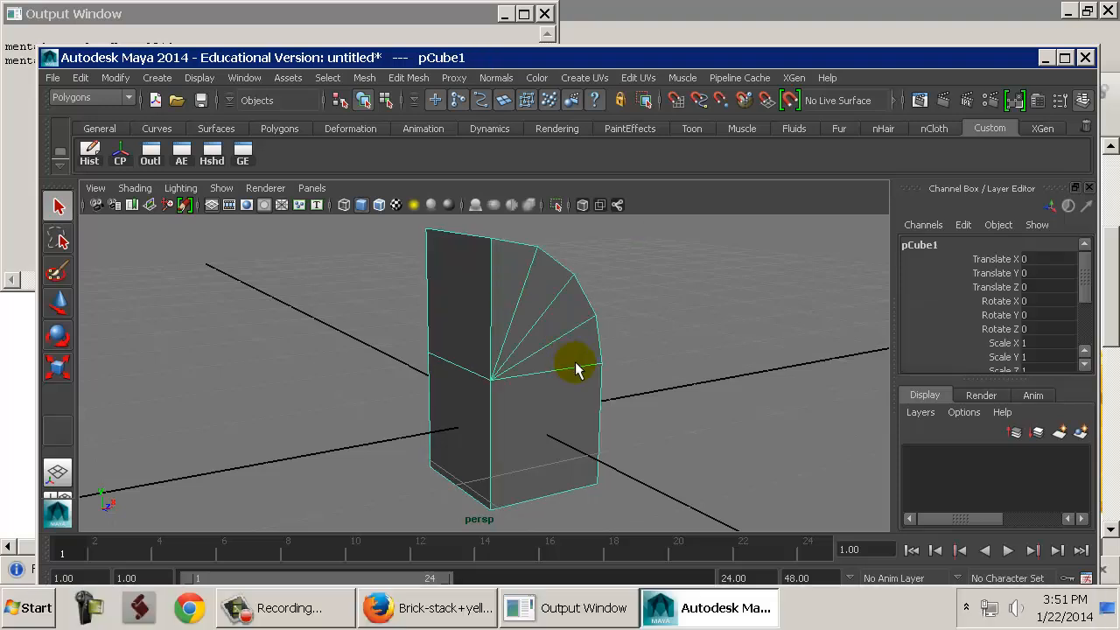
pyautogui.hotkey('ctrl', 'd')
pyautogui.press('w')
pyautogui.moveTo(559, 407); pyautogui.dragTo(245, 429)
pyautogui.keyDown('alt'); pyautogui.moveTo(438, 404); pyautogui.dragTo(515, 380, button='middle'); pyautogui.keyUp('alt')
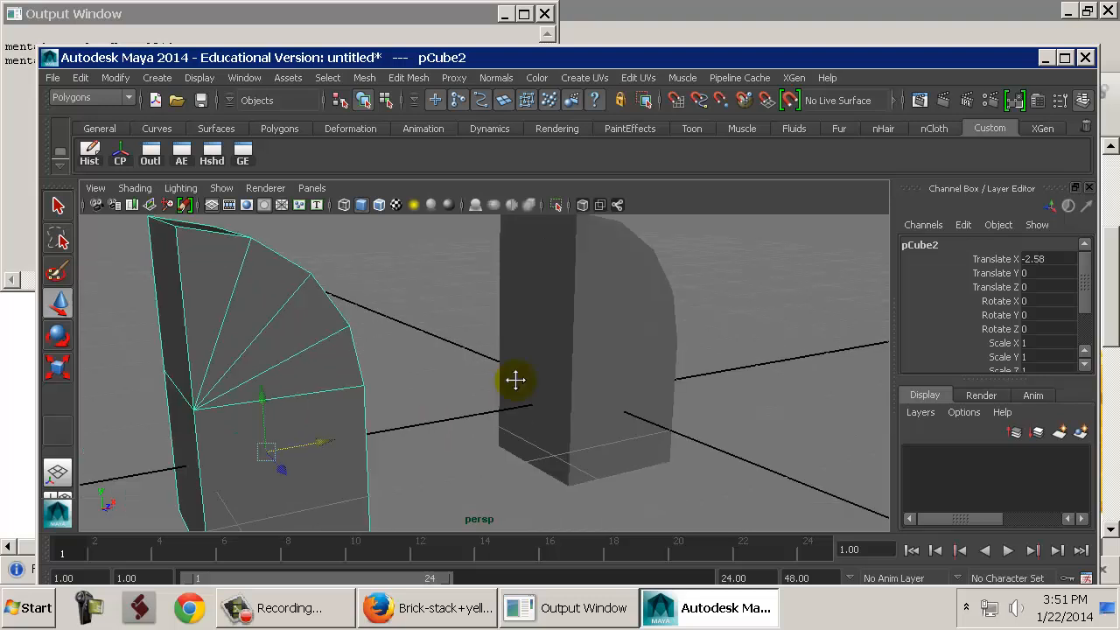
# Mirror the duplicated cube by setting its Scale X to -1.
pyautogui.keyDown('alt'); pyautogui.moveTo(515, 380); pyautogui.dragTo(344, 373, button='right'); pyautogui.keyUp('alt')
pyautogui.keyDown('alt'); pyautogui.moveTo(345, 373); pyautogui.dragTo(210, 381); pyautogui.keyUp('alt')
pyautogui.press('r')
pyautogui.click(1036, 345)
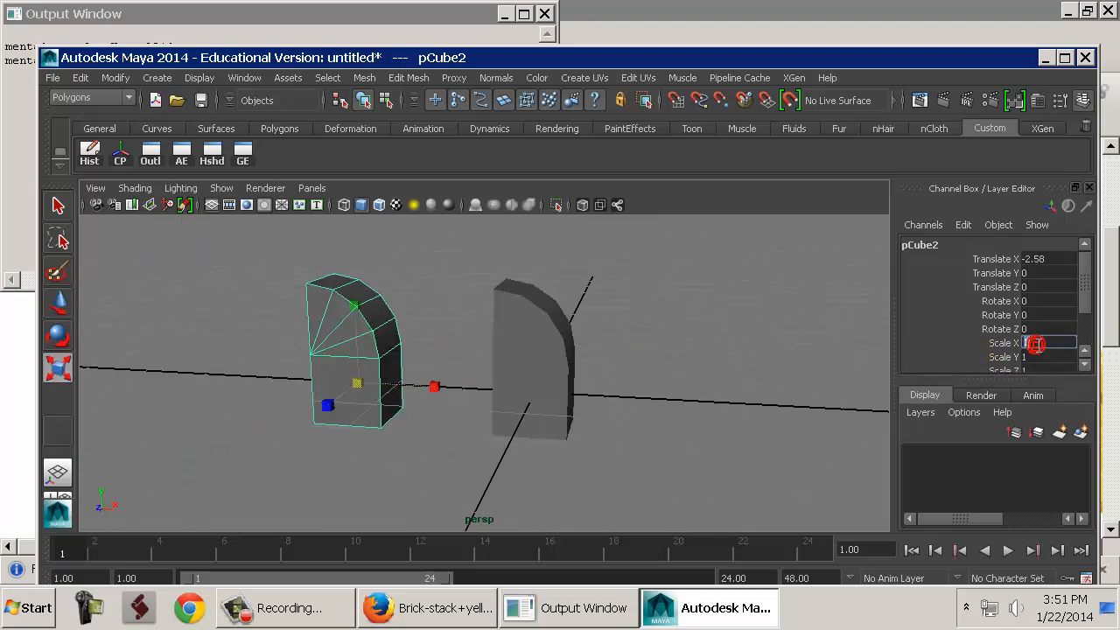
pyautogui.write('-1')
pyautogui.press('Return')
# Select the original wedged cube together with its mirrored copy and combine them into one mesh.
pyautogui.click(537, 333)
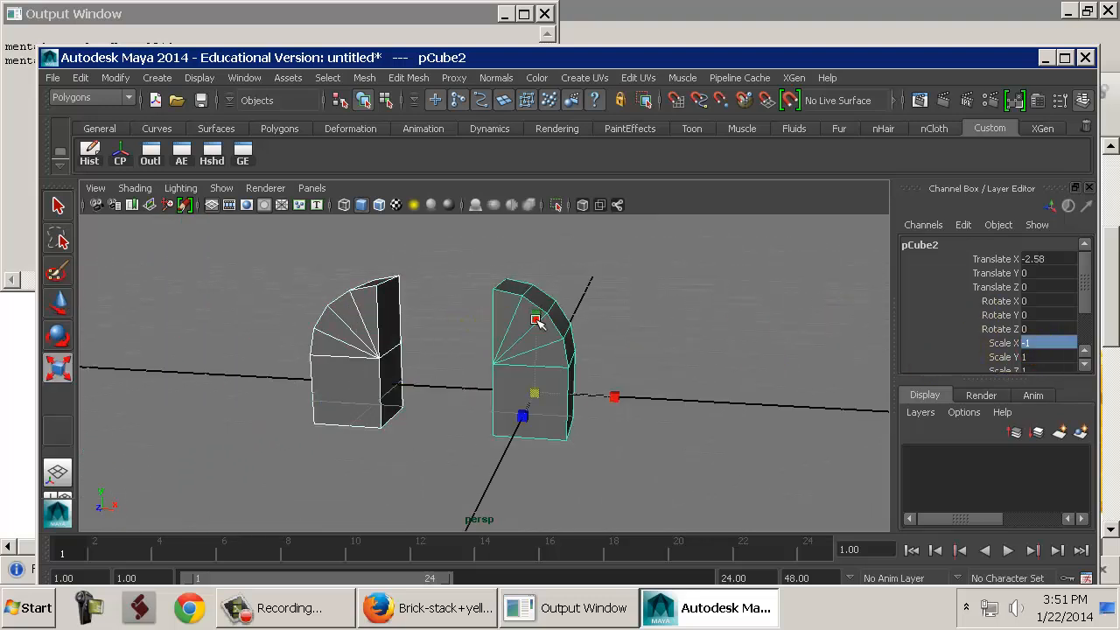
pyautogui.press('space')
pyautogui.click(320, 314)
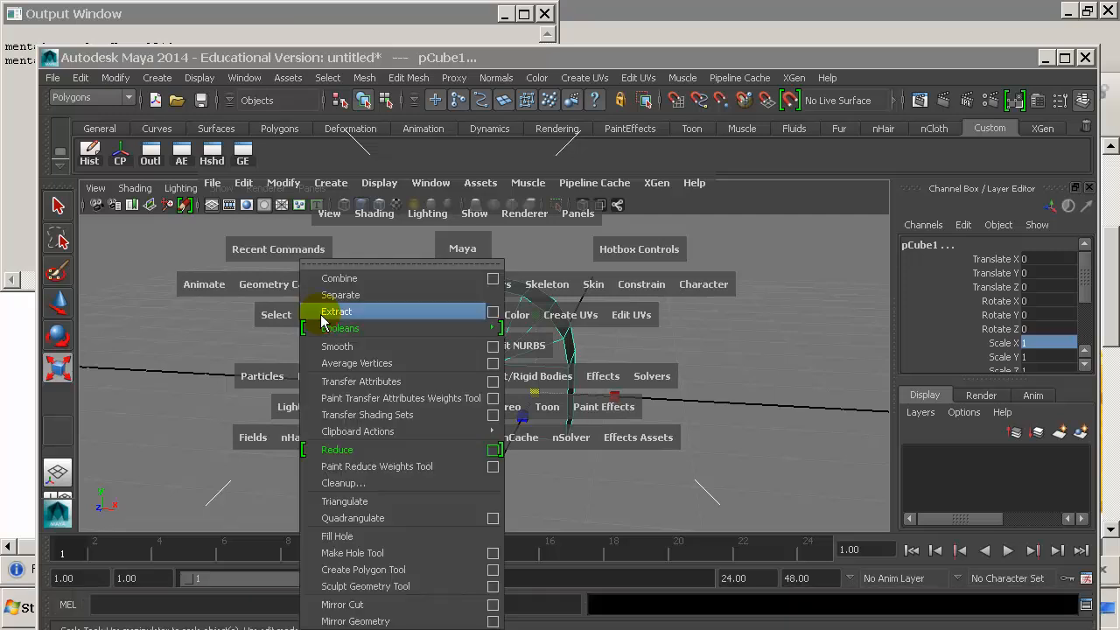
pyautogui.click(352, 280)
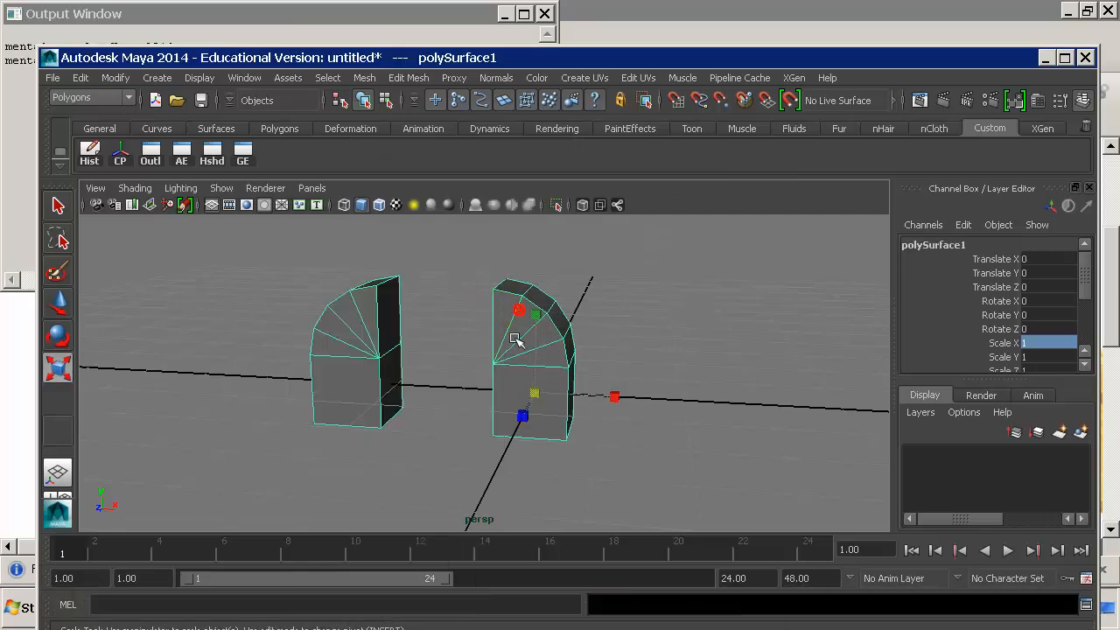
# Move the combined mesh as a test and undo the move.
pyautogui.press('w')
pyautogui.moveTo(532, 396); pyautogui.dragTo(594, 356)
pyautogui.hotkey('ctrl', 'z')
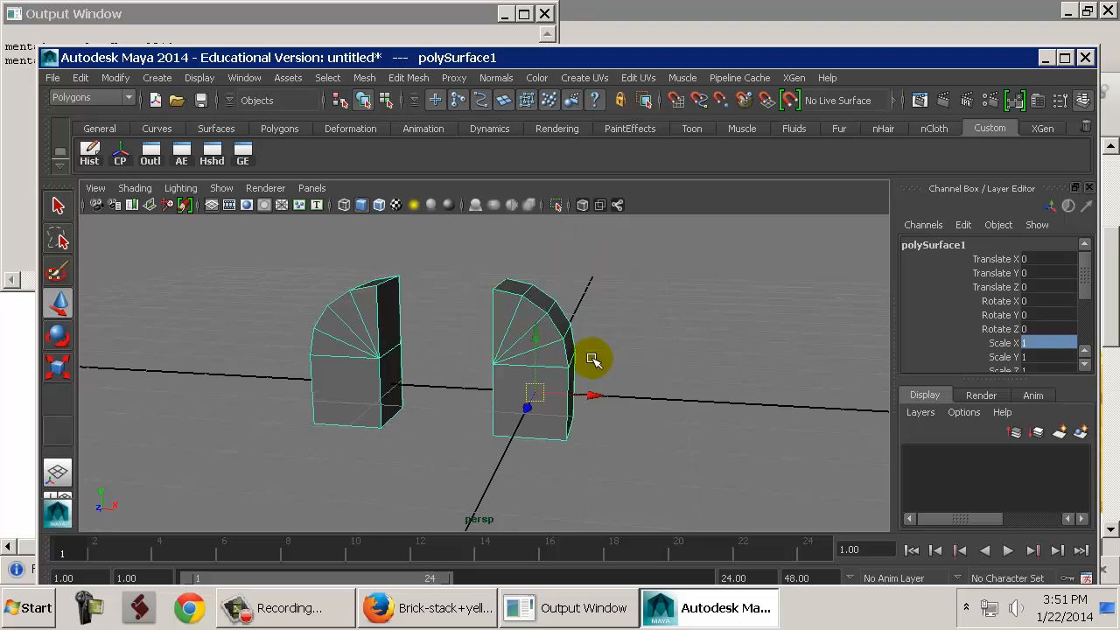
# Switch the combined mesh to face mode and select the two upper inner faces that face each other.
pyautogui.moveTo(377, 177); pyautogui.dragTo(379, 226, button='right')
pyautogui.click(382, 313)
pyautogui.keyDown('alt'); pyautogui.moveTo(385, 315); pyautogui.dragTo(517, 329); pyautogui.keyUp('alt')
pyautogui.keyDown('shift'); pyautogui.click(521, 301); pyautogui.keyUp('shift')
# Bridge the two selected faces using Smooth path + curve with 5 divisions.
pyautogui.press('space')
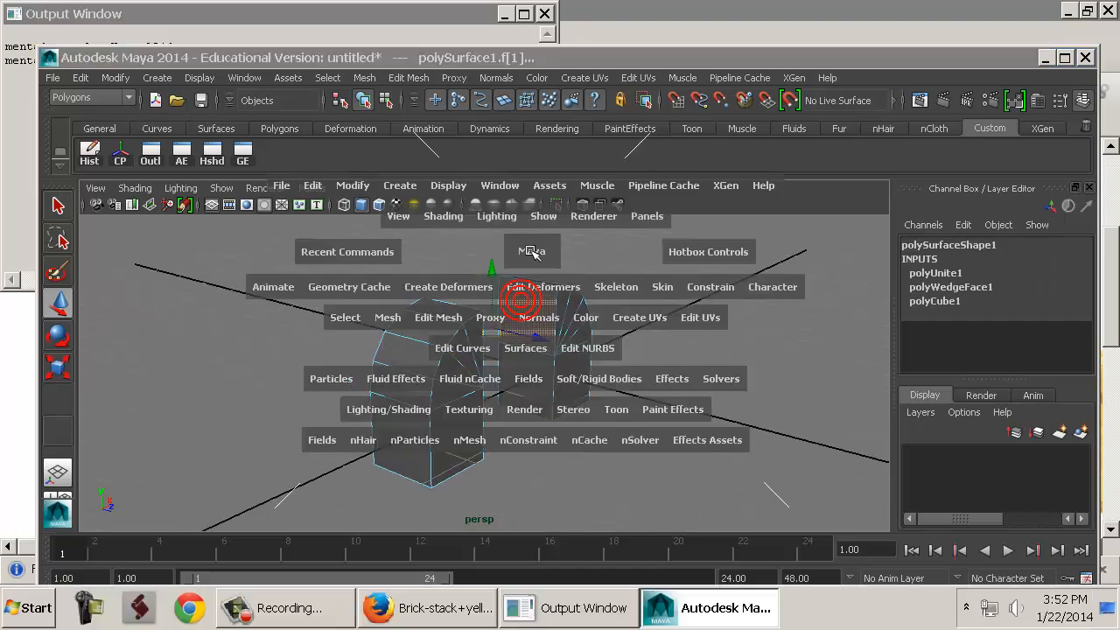
pyautogui.moveTo(442, 317); pyautogui.dragTo(584, 73)
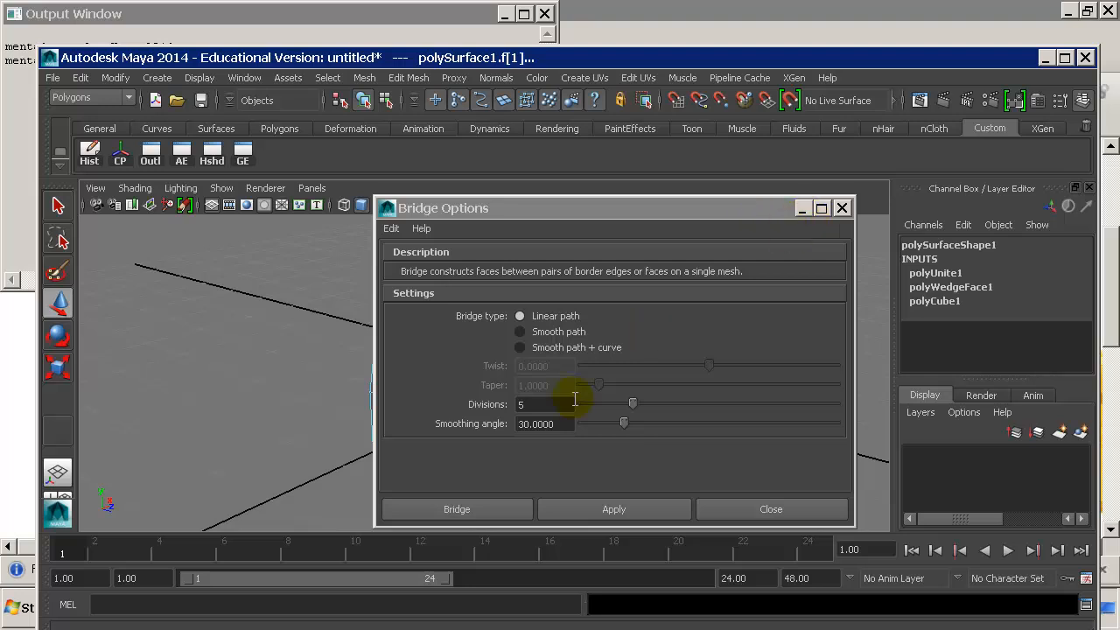
pyautogui.click(551, 332)
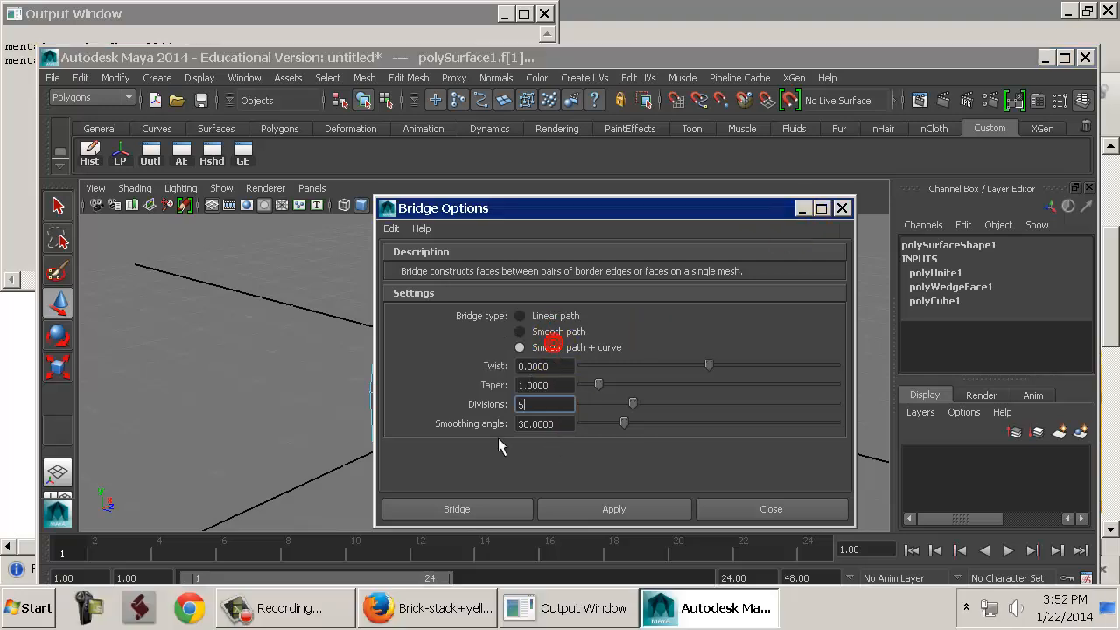
pyautogui.click(460, 509)
# Twist the bridge to about 134 and reduce its Taper to 0.
pyautogui.keyDown('alt'); pyautogui.moveTo(600, 375); pyautogui.dragTo(470, 377); pyautogui.keyUp('alt')
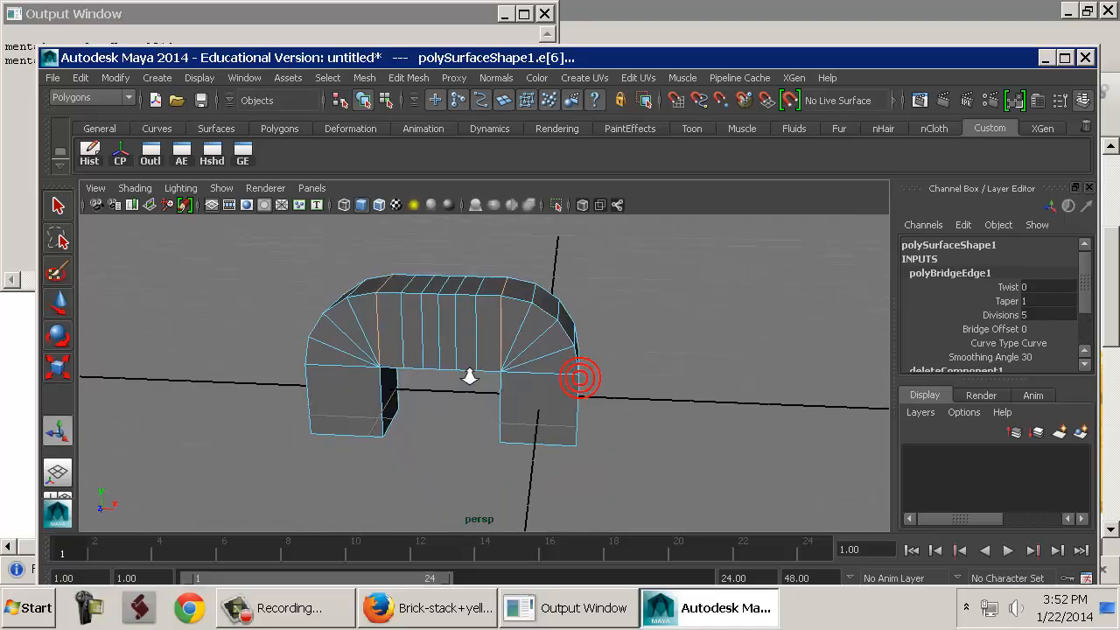
pyautogui.keyDown('alt'); pyautogui.moveTo(469, 377); pyautogui.dragTo(593, 345, button='right'); pyautogui.keyUp('alt')
pyautogui.click(1006, 301)
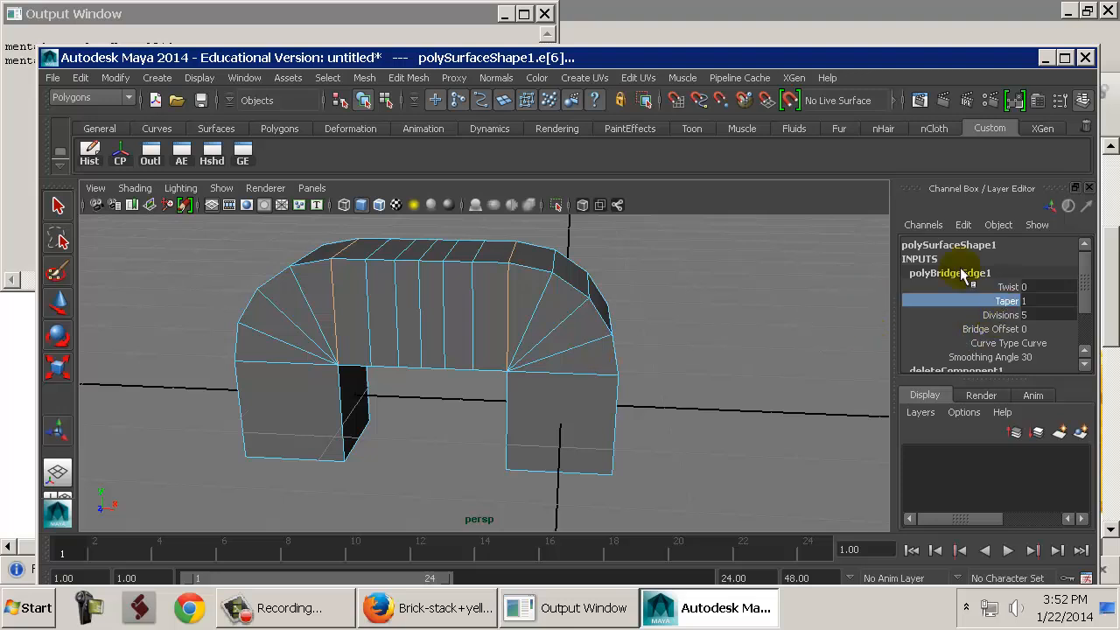
pyautogui.click(998, 287)
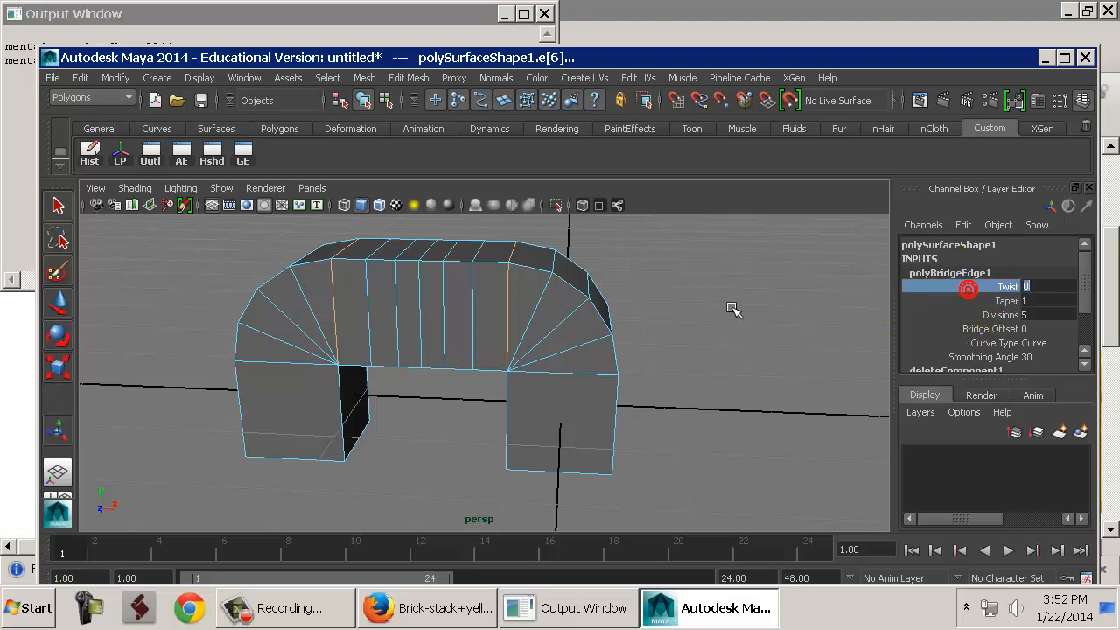
pyautogui.moveTo(733, 310); pyautogui.dragTo(825, 303, button='middle')
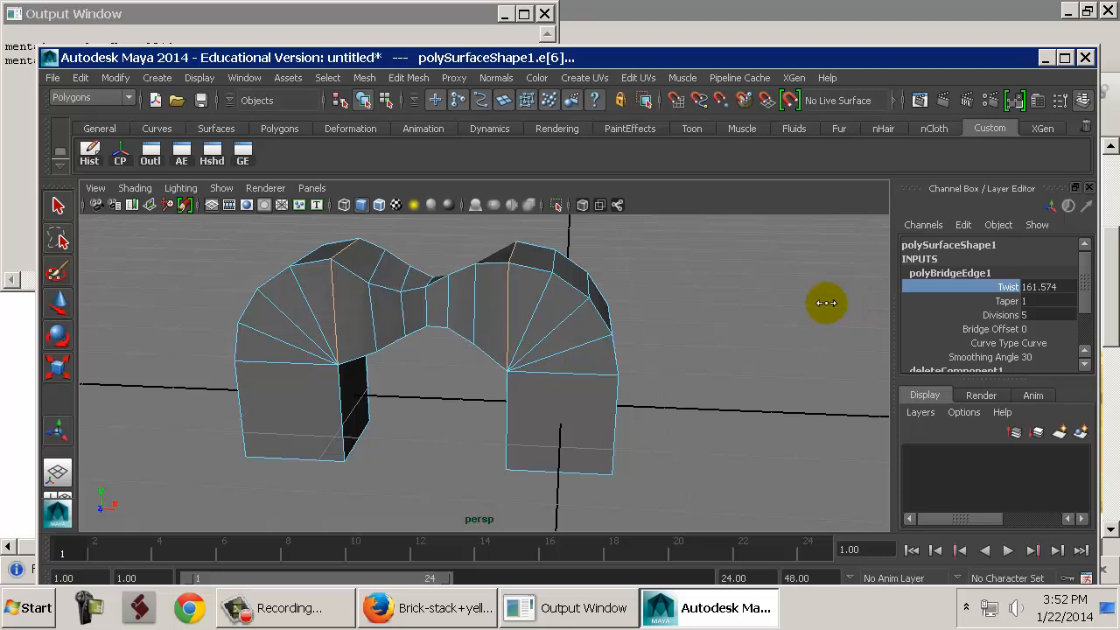
pyautogui.click(981, 301)
pyautogui.moveTo(725, 326); pyautogui.dragTo(697, 327, button='middle')
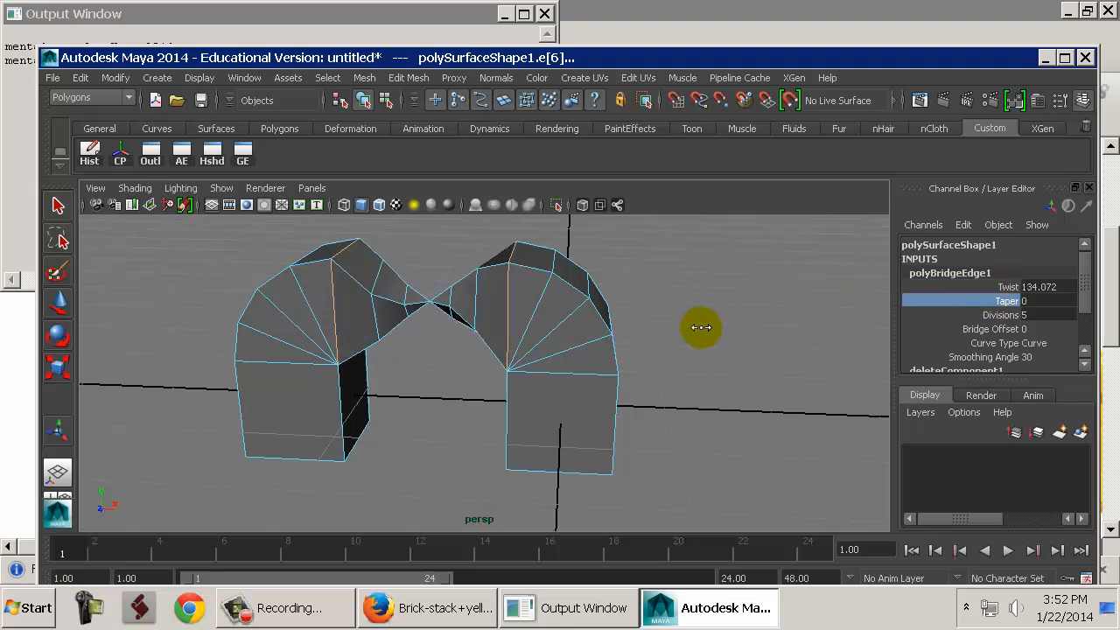
# Reset the bridge's Twist to 0 and adjust its Taper so the span narrows slightly in the middle.
pyautogui.doubleClick(1043, 289)
pyautogui.write('0')
pyautogui.press('Return')
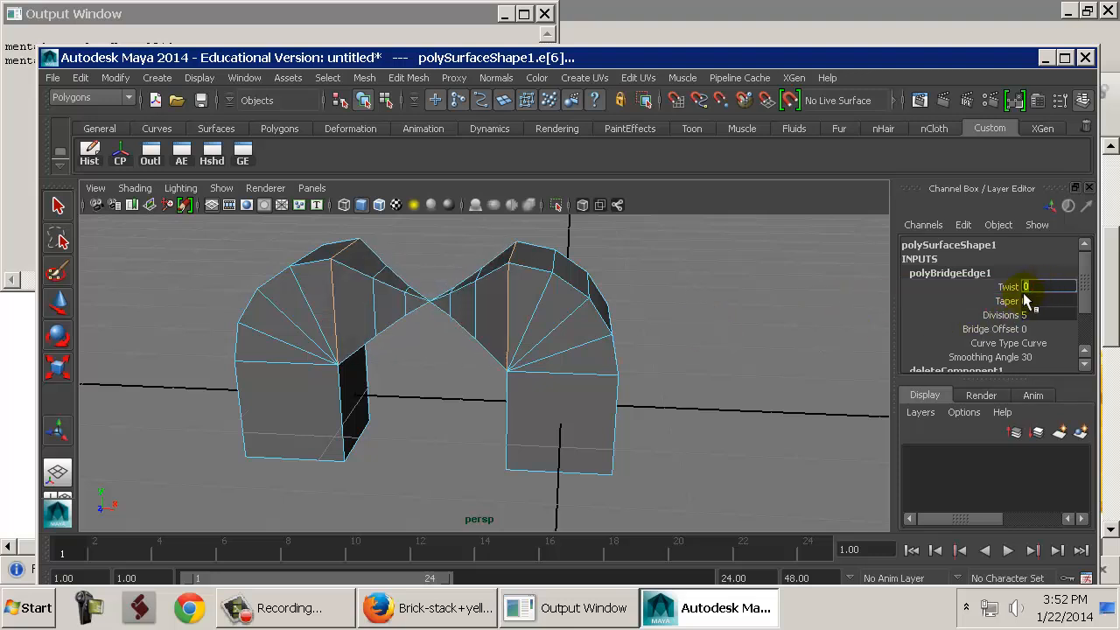
pyautogui.click(1006, 301)
pyautogui.moveTo(652, 314); pyautogui.dragTo(652, 309, button='middle')
pyautogui.click(690, 322)
pyautogui.keyDown('alt'); pyautogui.moveTo(357, 352); pyautogui.dragTo(408, 262); pyautogui.keyUp('alt')
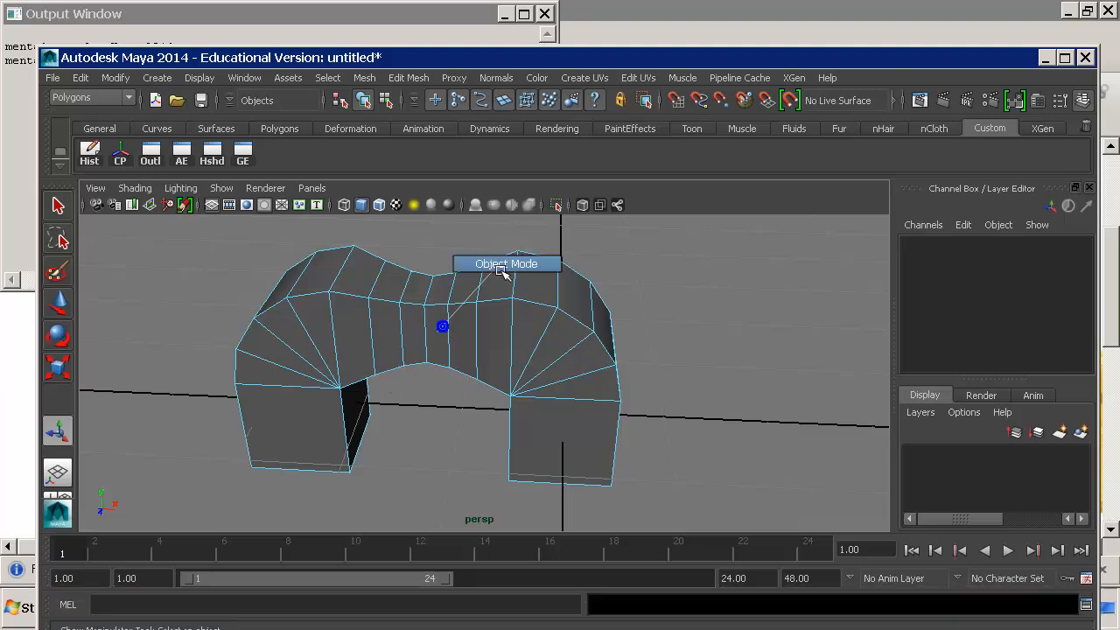
pyautogui.click(482, 309)
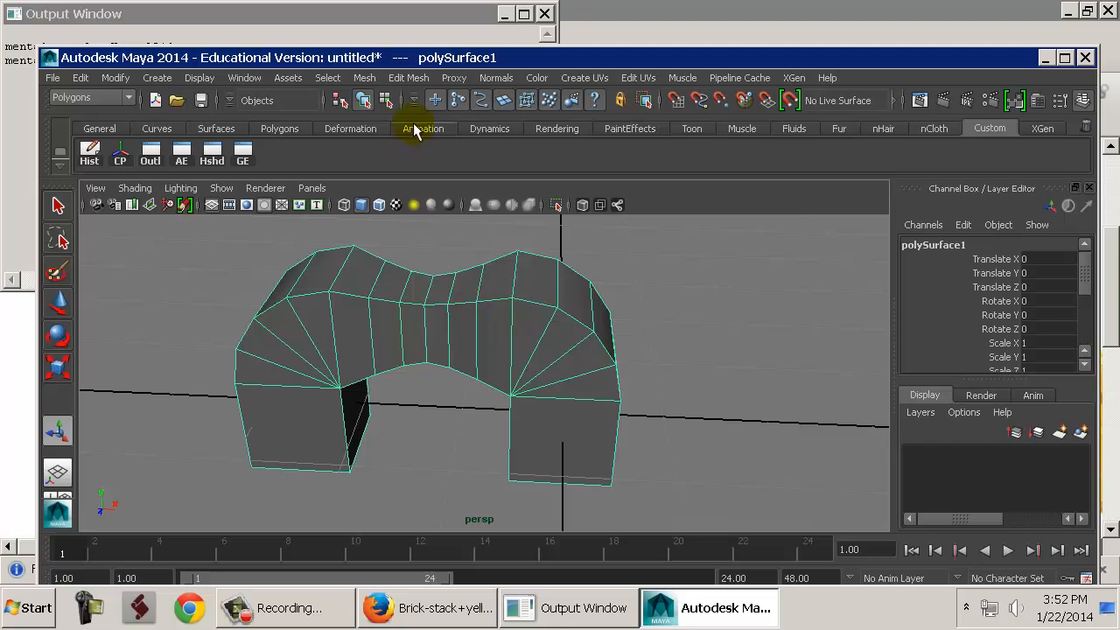
pyautogui.click(409, 77)
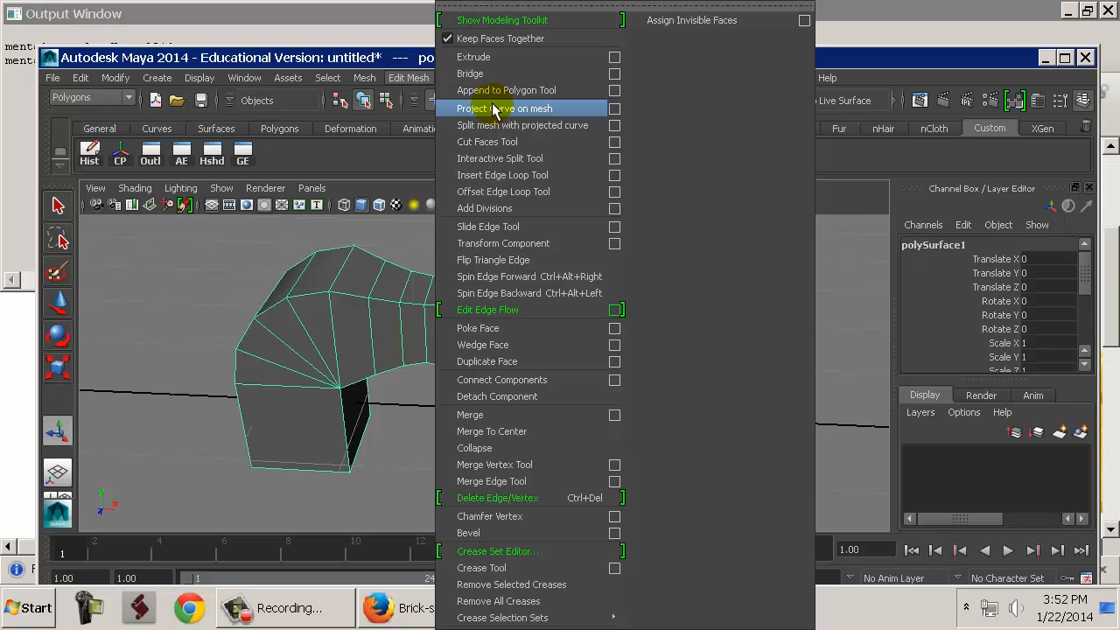
pyautogui.click(494, 174)
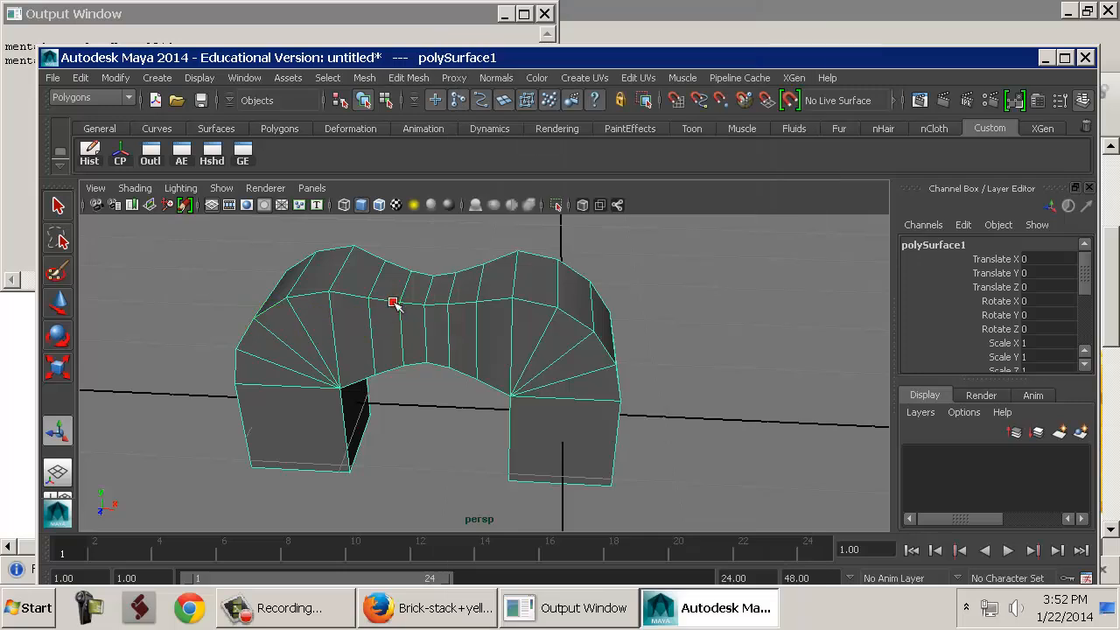
pyautogui.moveTo(425, 288); pyautogui.dragTo(425, 203, button='right')
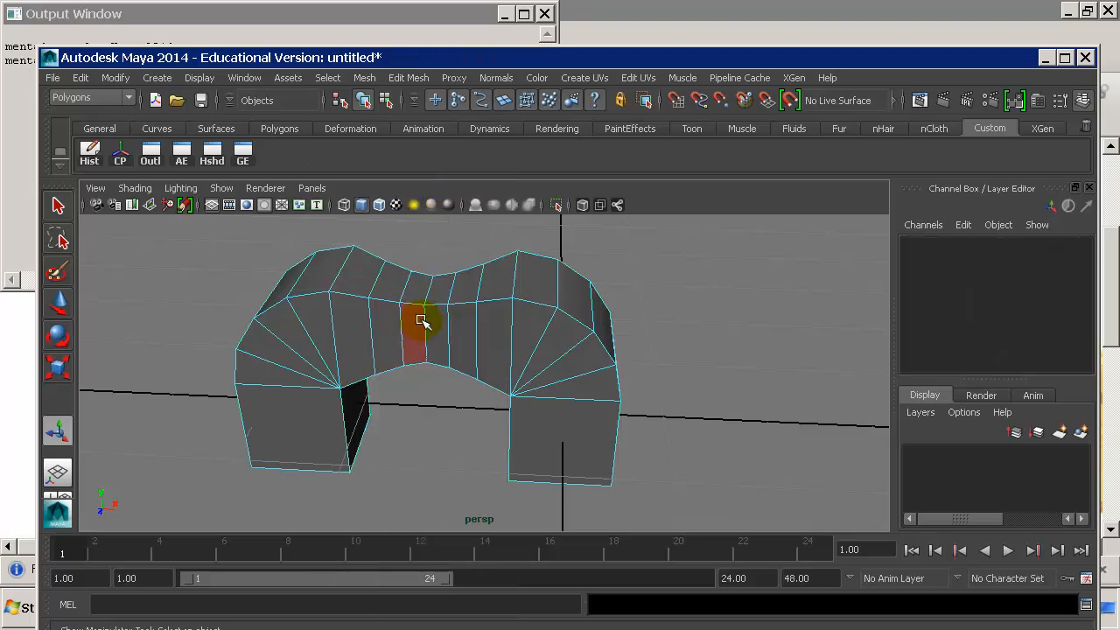
# Duplicate the bridged arch in object mode and move the copy back to about -4.43 on Z.
pyautogui.moveTo(425, 305); pyautogui.dragTo(473, 158, button='right')
pyautogui.click(512, 278)
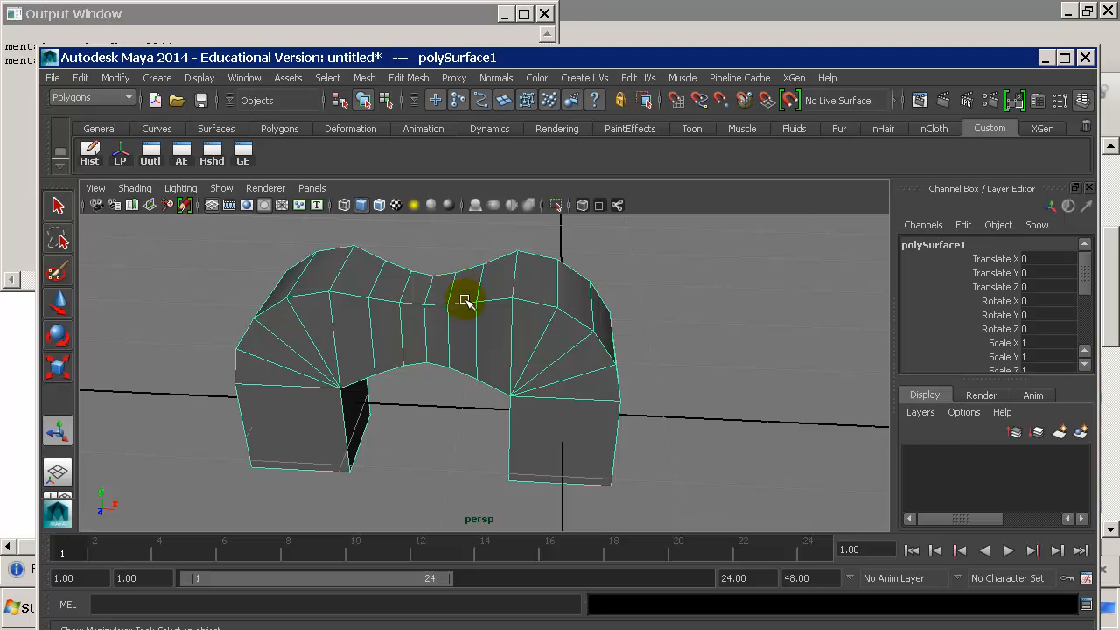
pyautogui.keyDown('alt'); pyautogui.moveTo(634, 349); pyautogui.dragTo(568, 347); pyautogui.keyUp('alt')
pyautogui.keyDown('alt'); pyautogui.moveTo(568, 347); pyautogui.dragTo(478, 333, button='right'); pyautogui.keyUp('alt')
pyautogui.hotkey('ctrl', 'd')
pyautogui.press('w')
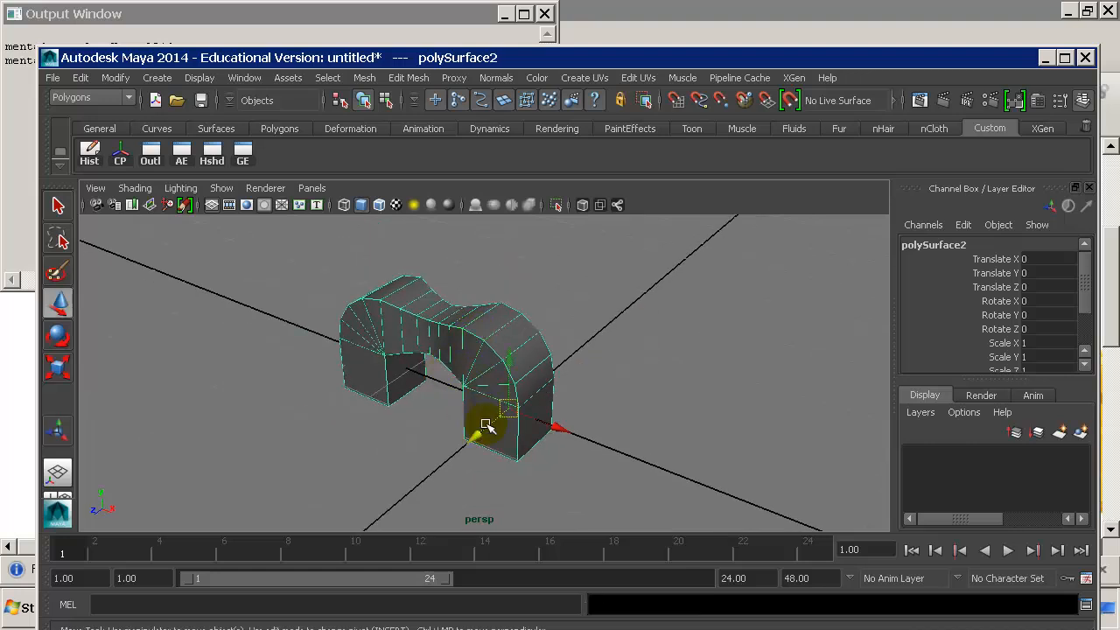
pyautogui.moveTo(471, 427); pyautogui.dragTo(533, 293)
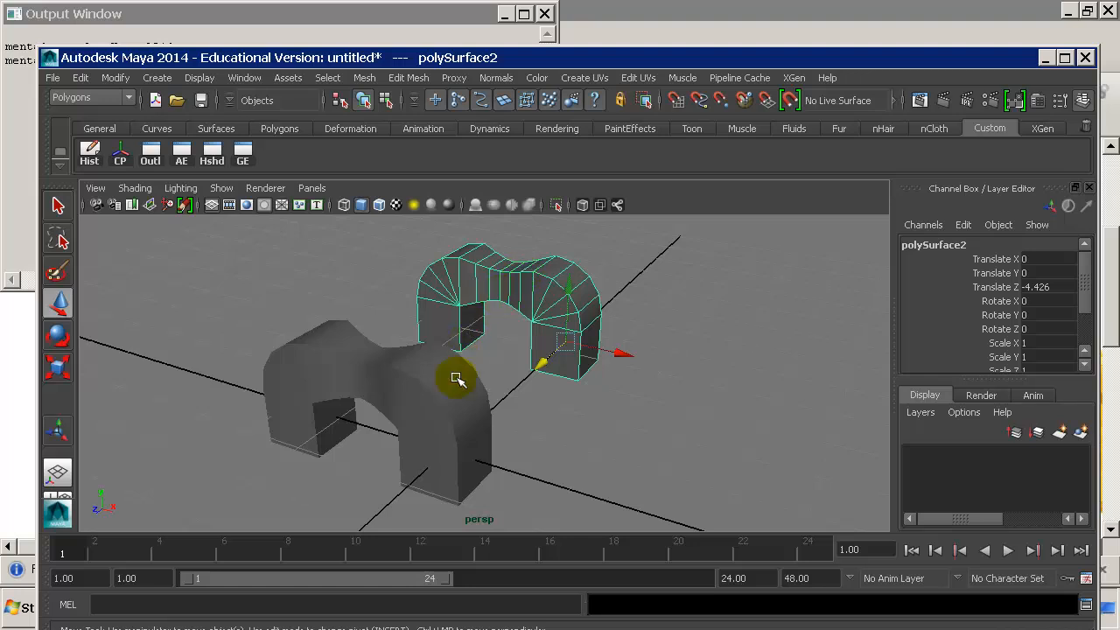
# Try component selection on the front arch, return to object selection, and switch the rear copy to component mode.
pyautogui.moveTo(451, 391); pyautogui.dragTo(460, 226, button='right')
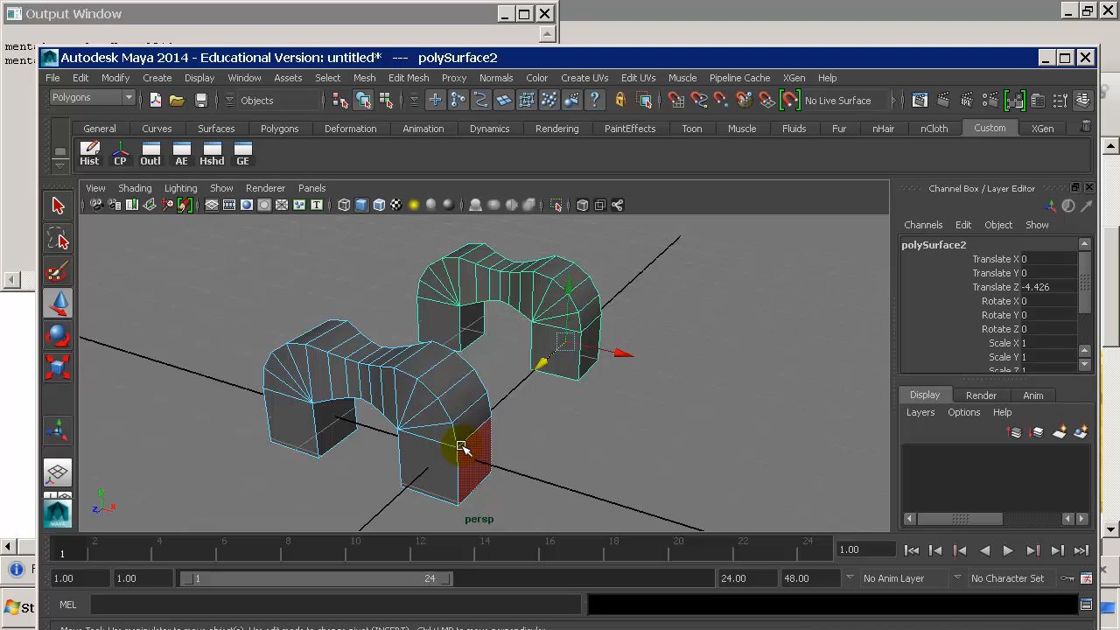
pyautogui.press('F8')
pyautogui.click(548, 298)
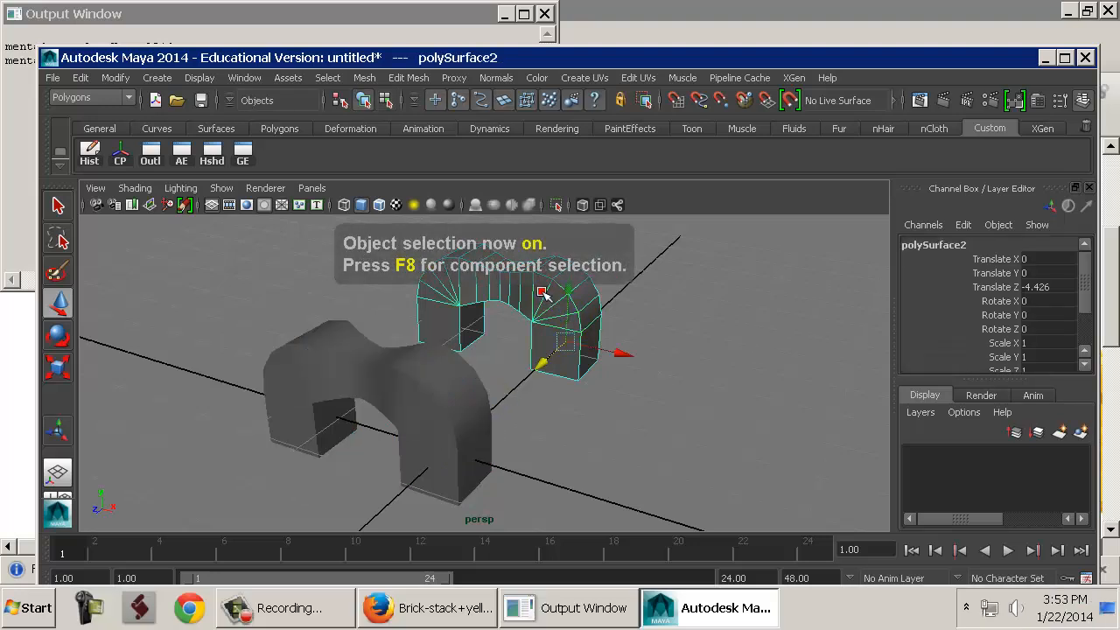
pyautogui.moveTo(753, 268); pyautogui.dragTo(759, 224, button='right')
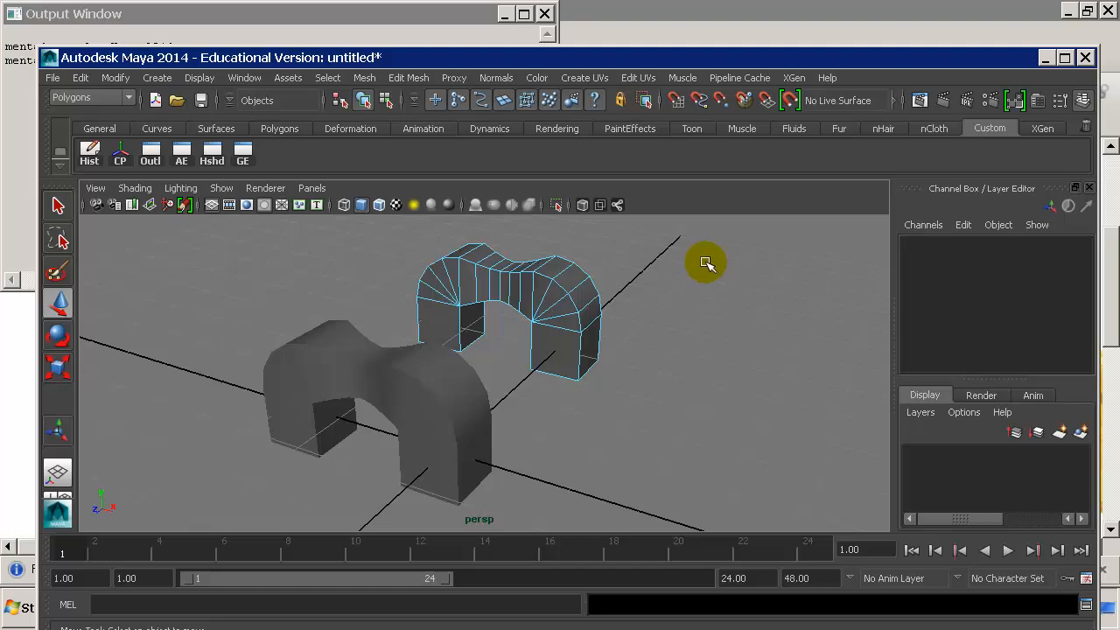
# Select individual faces on the rear arch's nearer leg and bend, then return to object mode and select the whole arch.
pyautogui.click(566, 266)
pyautogui.click(567, 295)
pyautogui.click(571, 349)
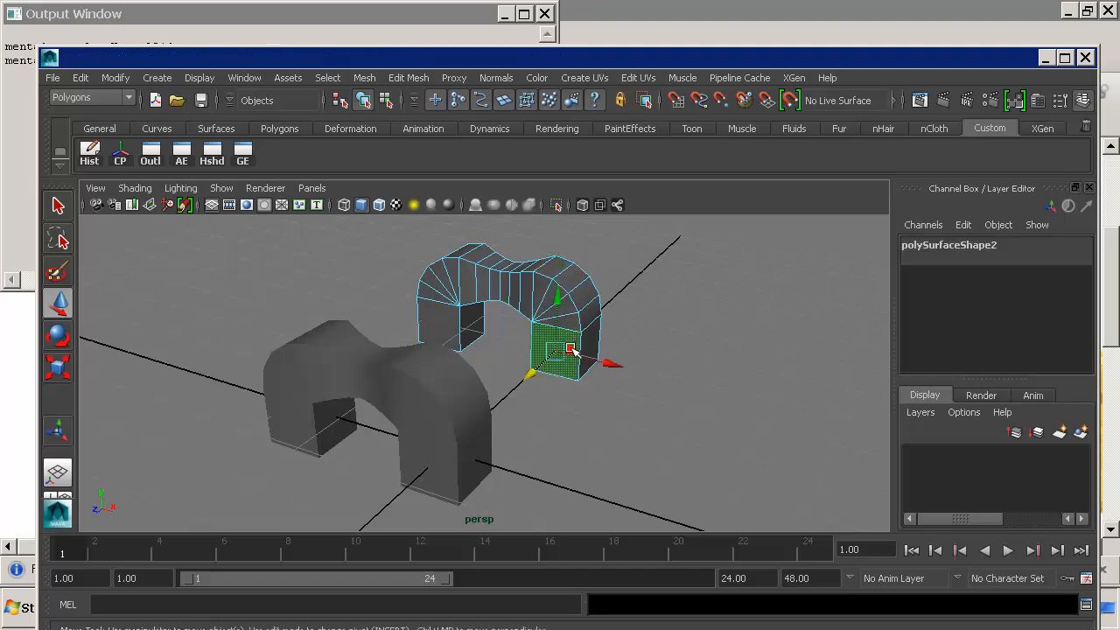
pyautogui.click(581, 313)
pyautogui.click(570, 298)
pyautogui.click(589, 264)
pyautogui.click(585, 281)
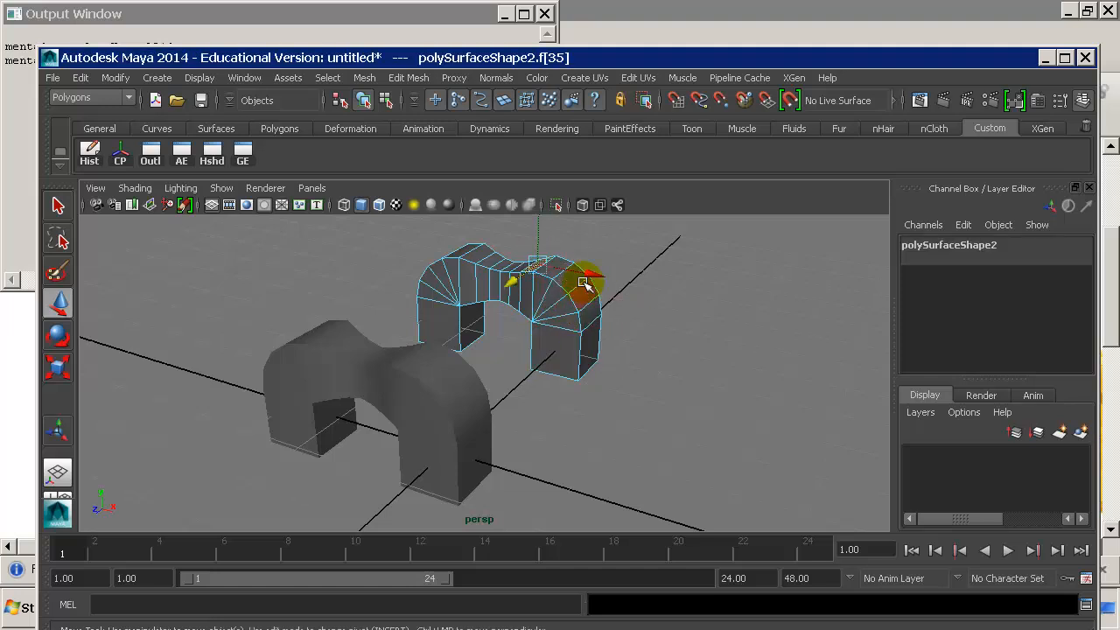
pyautogui.moveTo(578, 299); pyautogui.dragTo(603, 166, button='right')
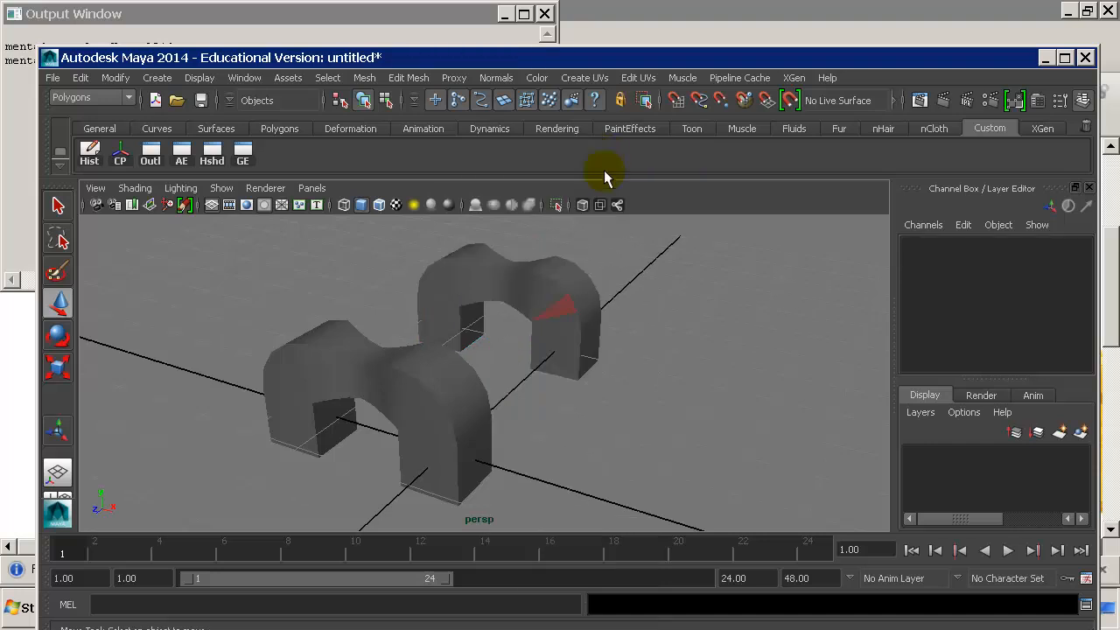
pyautogui.click(582, 293)
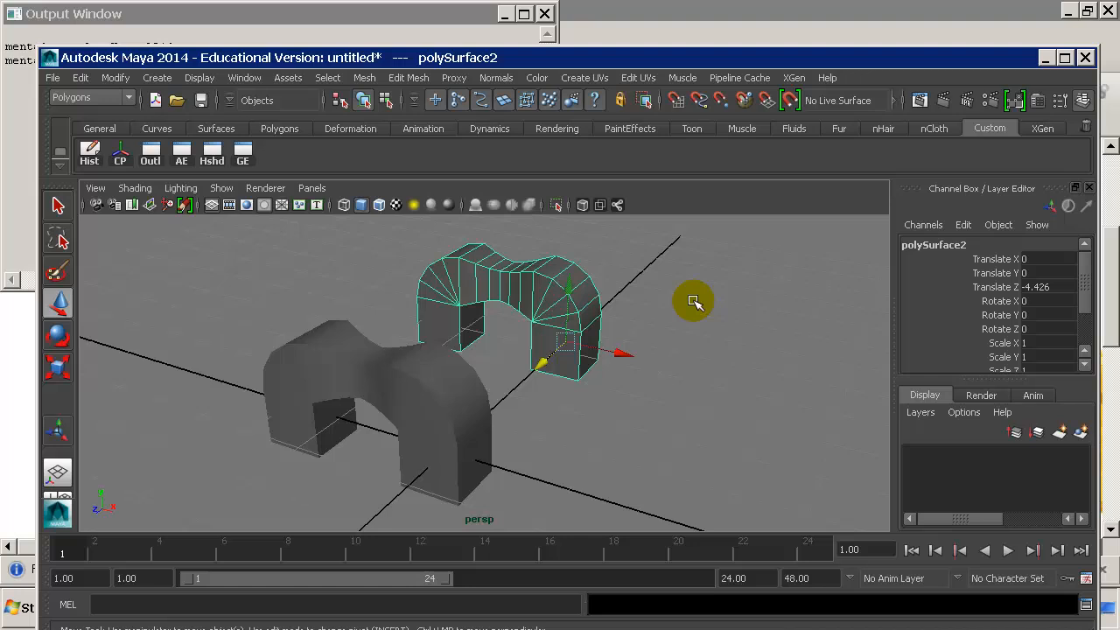
# Pick a face on the rear arch's span in face mode, then reselect the arch as an object.
pyautogui.moveTo(533, 280); pyautogui.dragTo(531, 231, button='right')
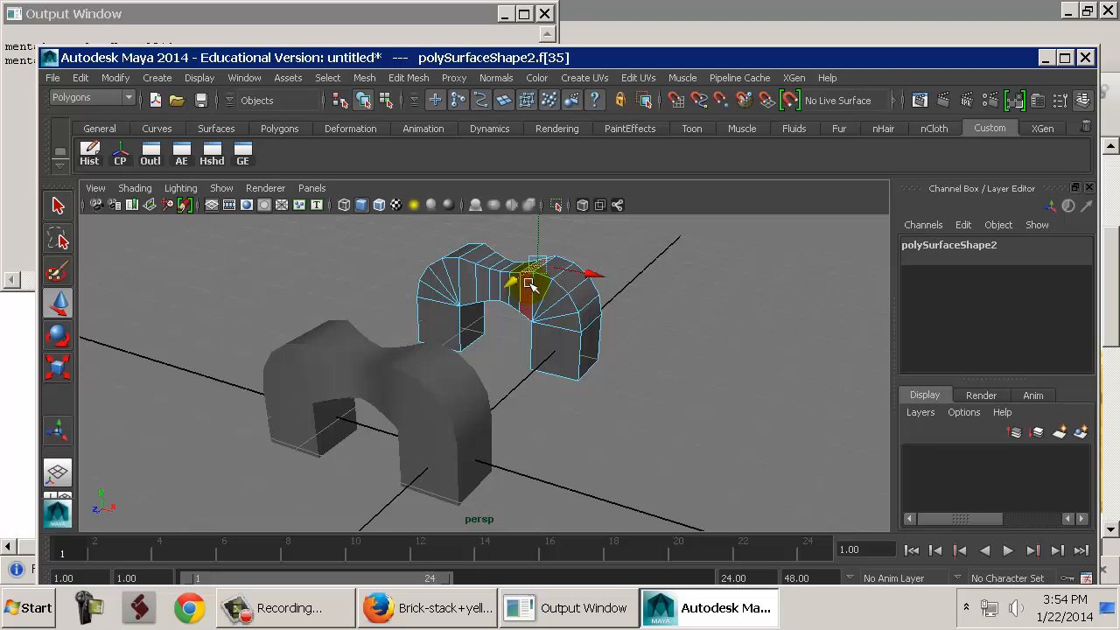
pyautogui.click(529, 271)
pyautogui.moveTo(530, 273); pyautogui.dragTo(568, 282)
pyautogui.moveTo(569, 282); pyautogui.dragTo(618, 158, button='right')
pyautogui.click(558, 296)
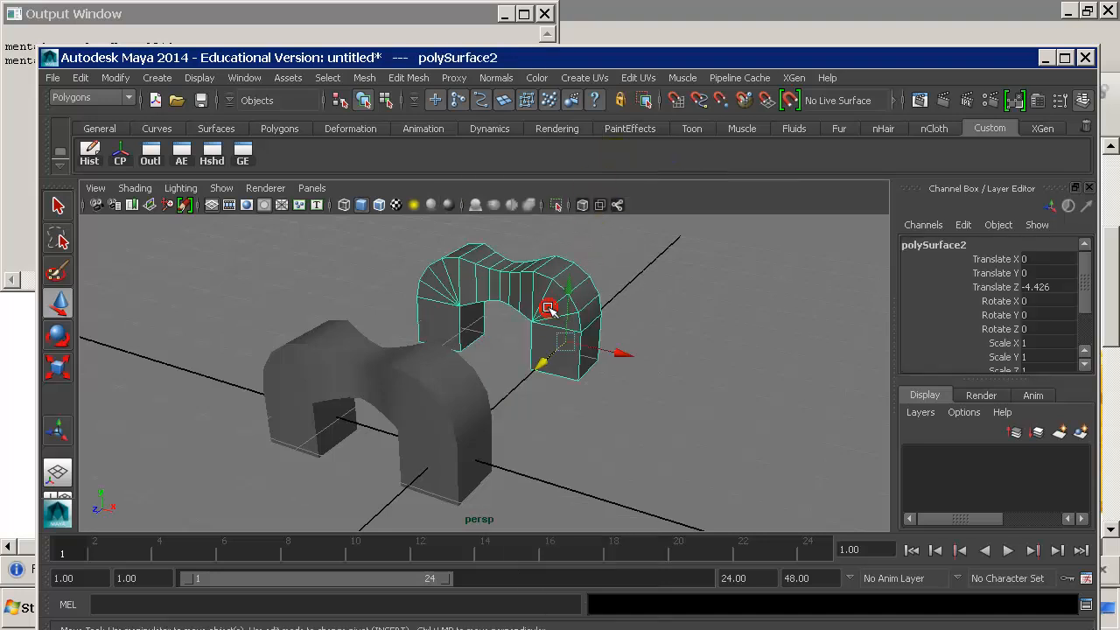
# Toggle the rear arch repeatedly between object and component selection, ending in component selection.
pyautogui.moveTo(534, 283); pyautogui.dragTo(538, 184, button='right')
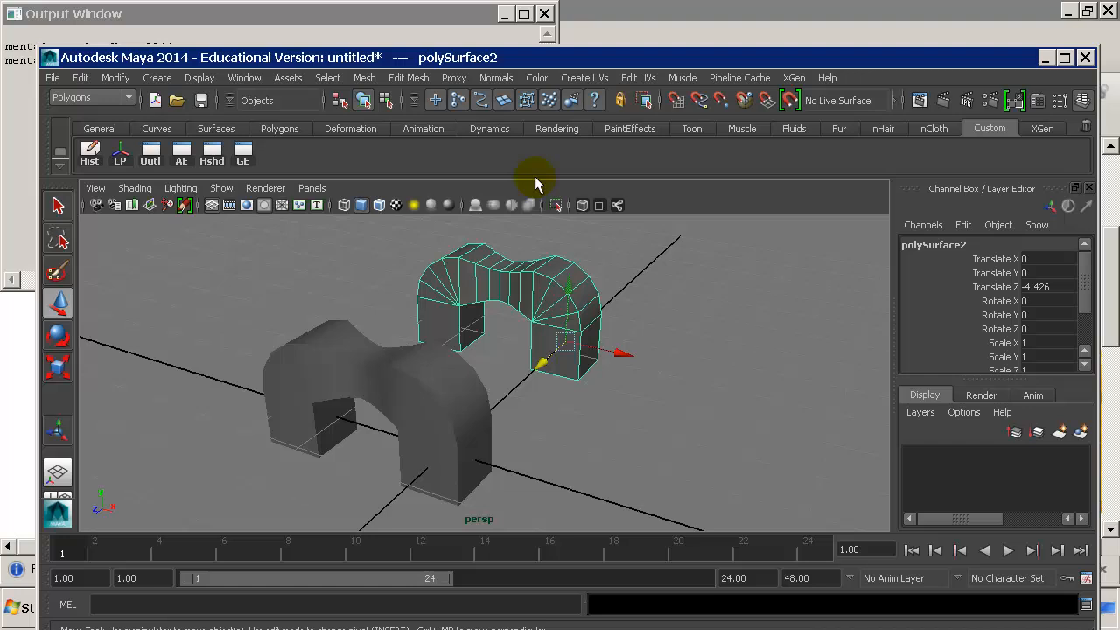
pyautogui.press('F8')
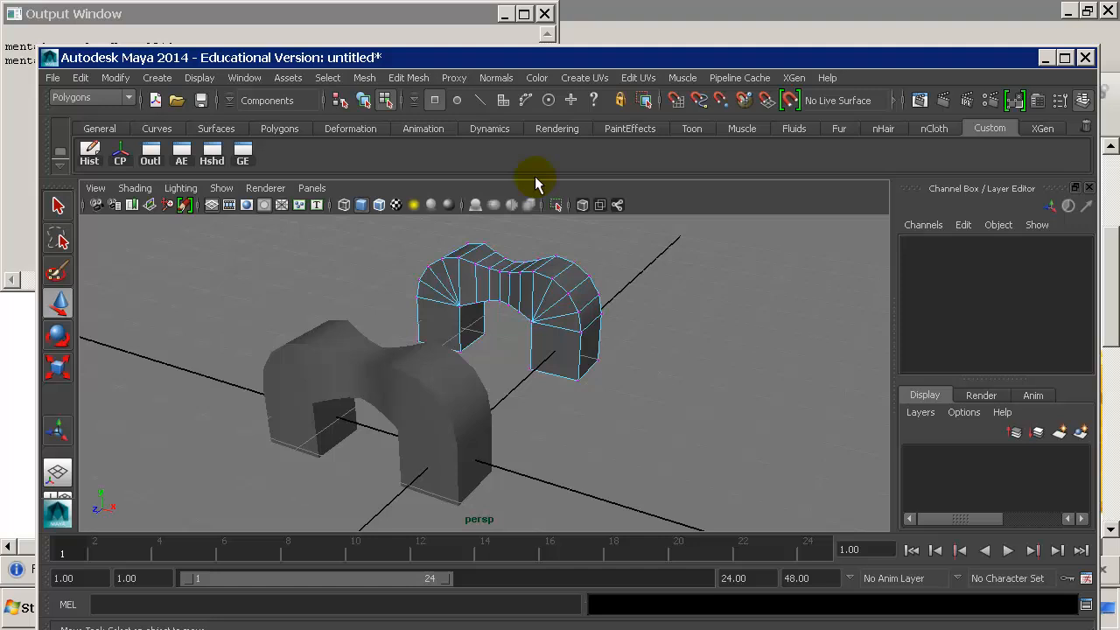
pyautogui.press('F8')
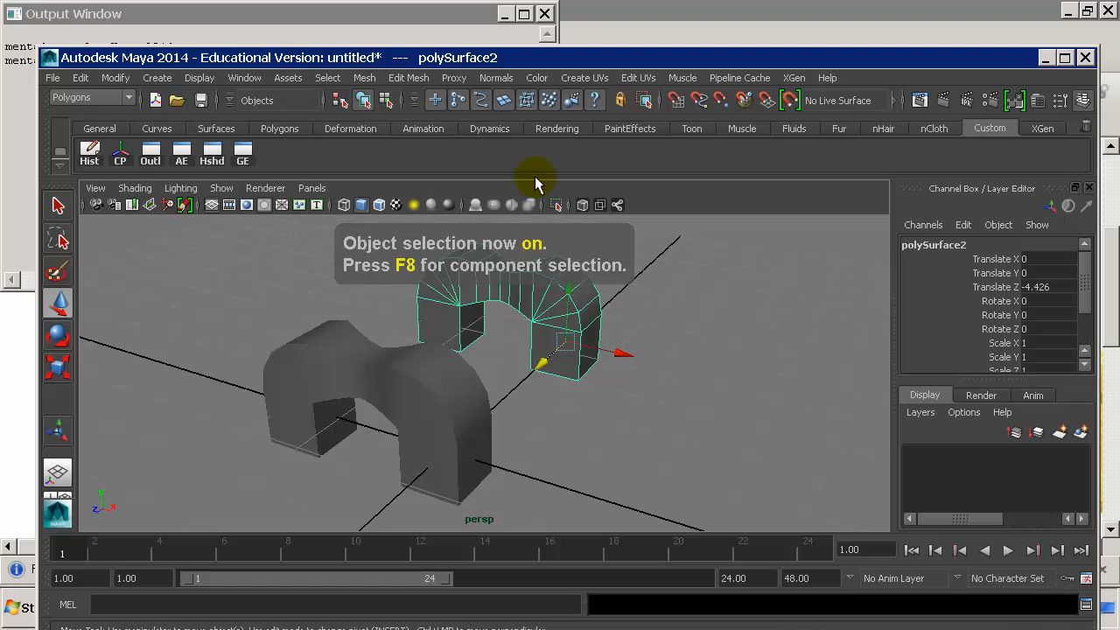
pyautogui.press('F8')
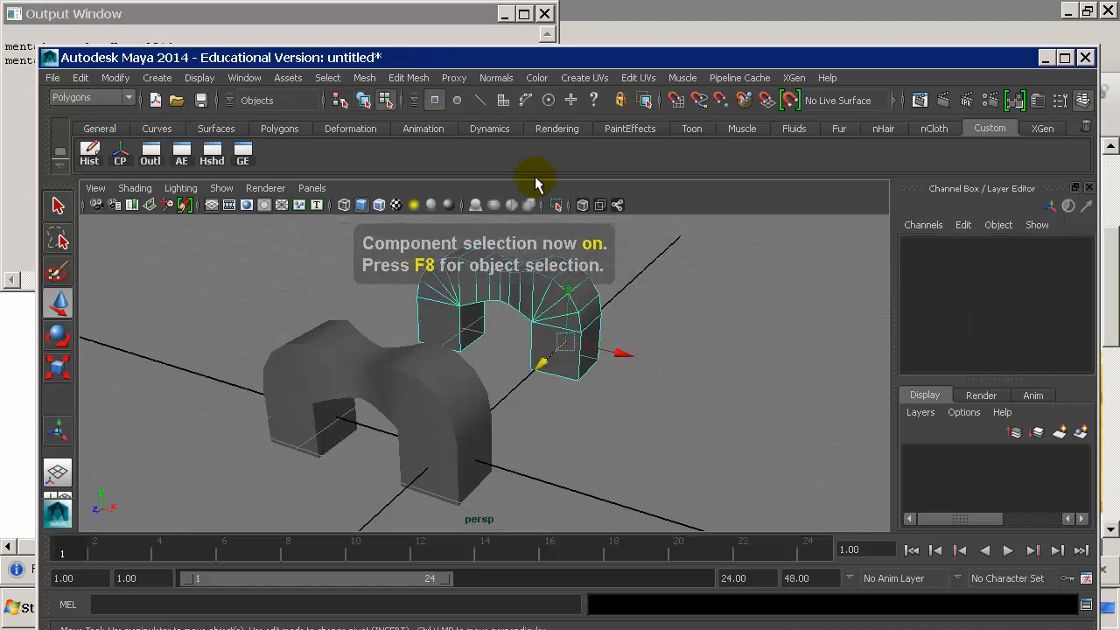
pyautogui.press('F8')
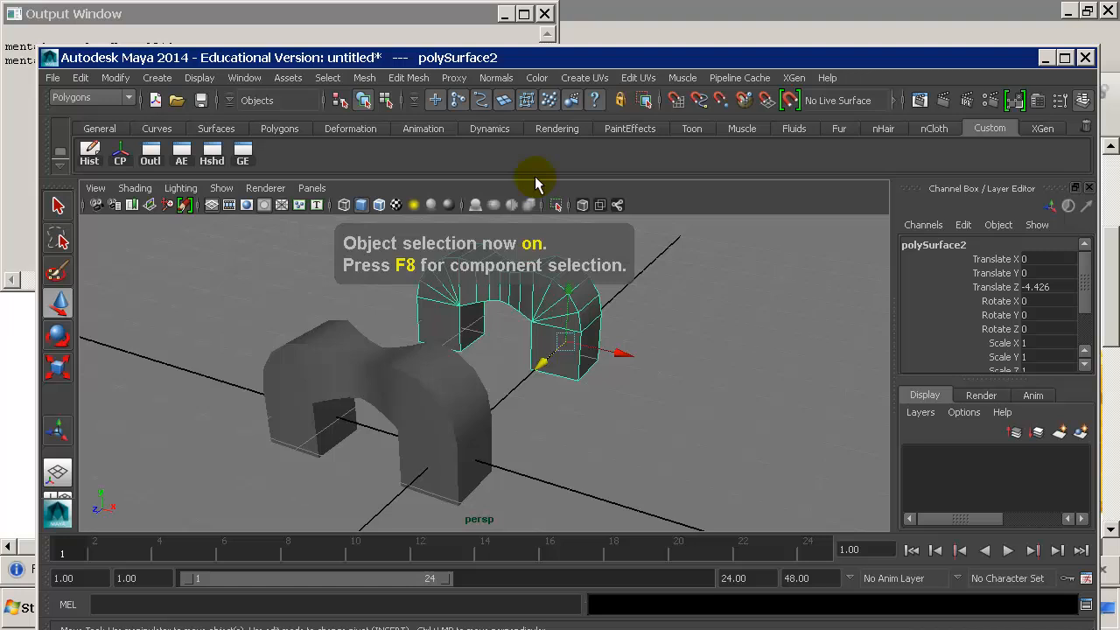
pyautogui.press('F8')
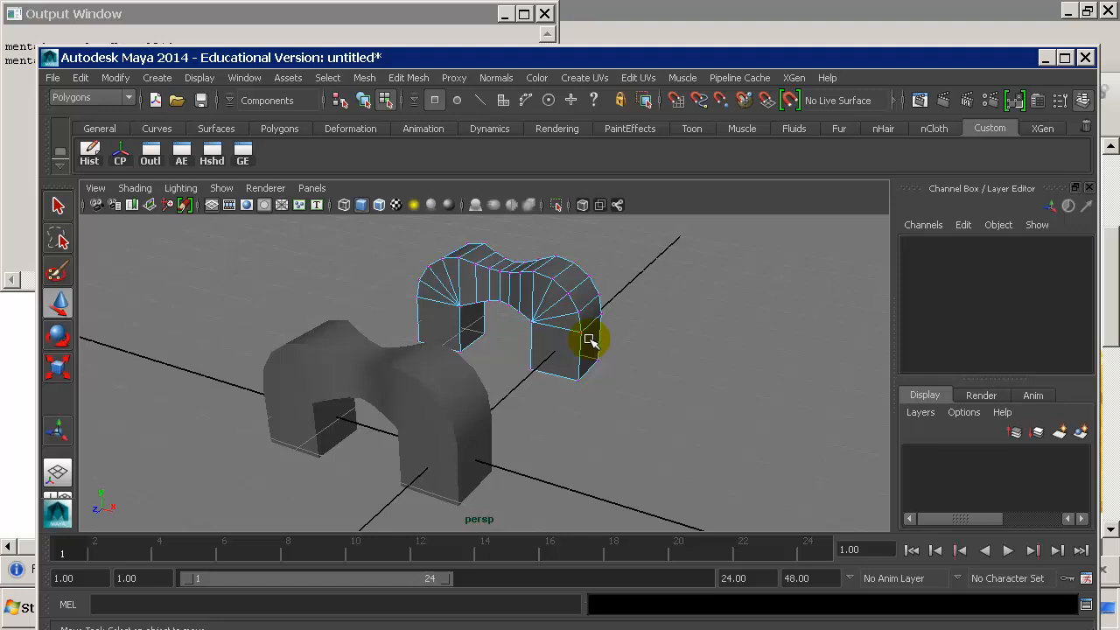
pyautogui.press('F8')
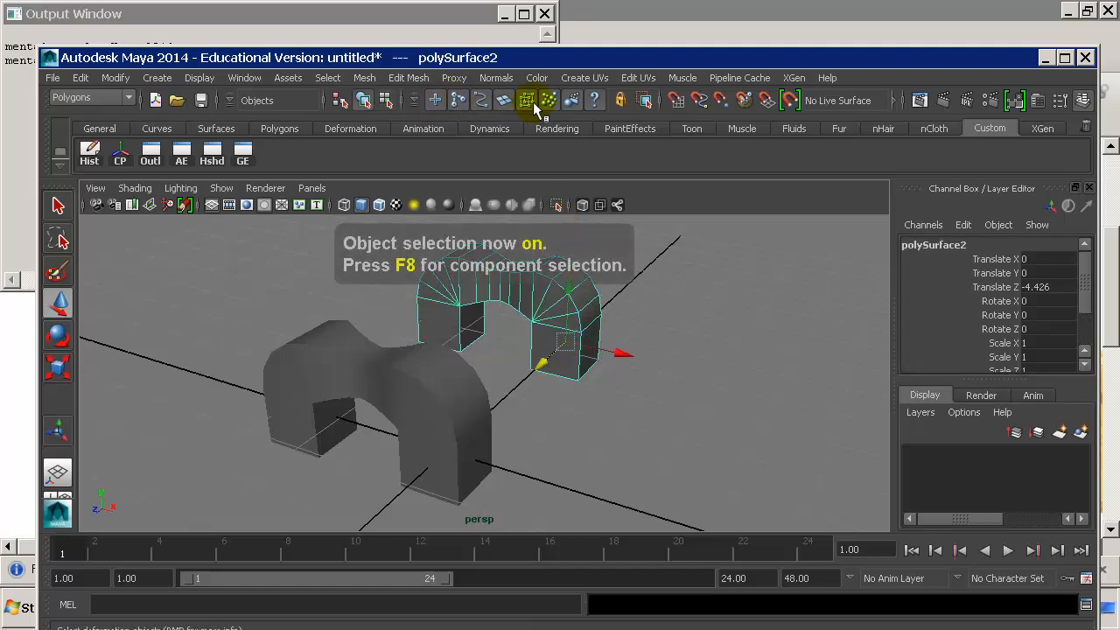
pyautogui.press('F8')
pyautogui.press('F8')
pyautogui.press('F8')
pyautogui.press('F8')
pyautogui.press('F8')
pyautogui.press('F8')
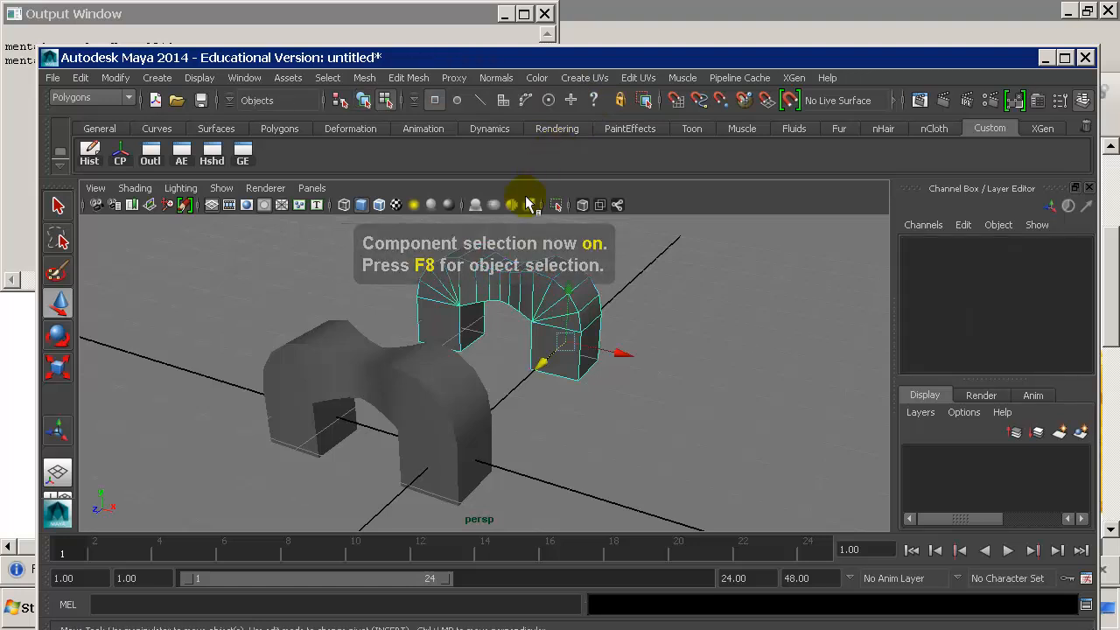
pyautogui.press('F8')
pyautogui.press('F8')
pyautogui.press('F8')
pyautogui.press('F8')
pyautogui.press('F8')
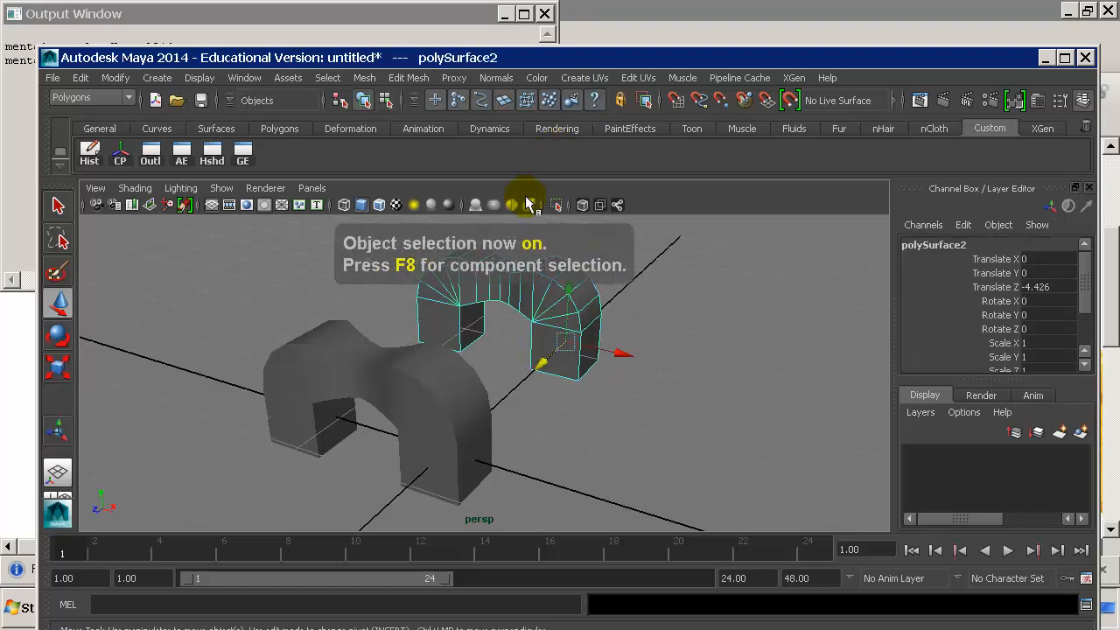
pyautogui.press('F8')
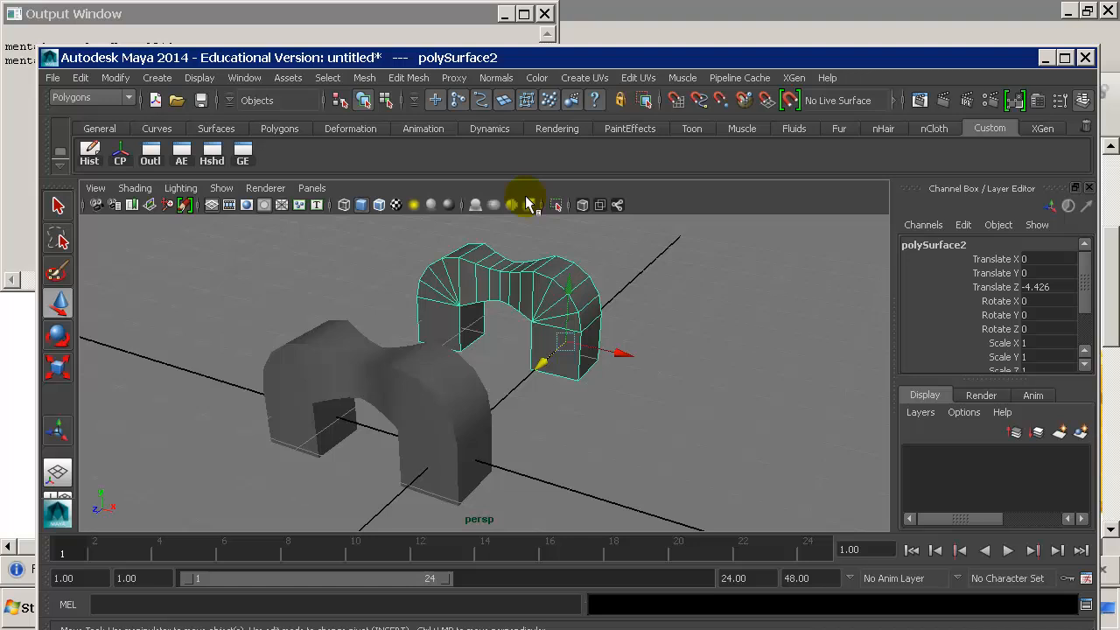
pyautogui.press('F8')
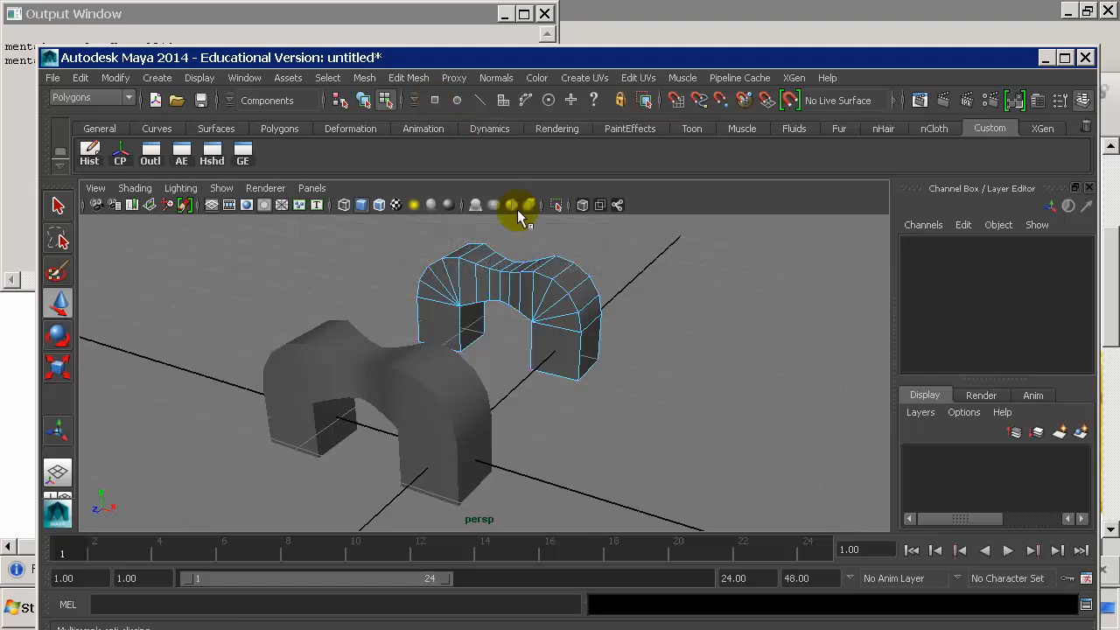
# Enable face picking to select the front face of the rear arch's nearer leg, then disable face picking.
pyautogui.click(503, 103)
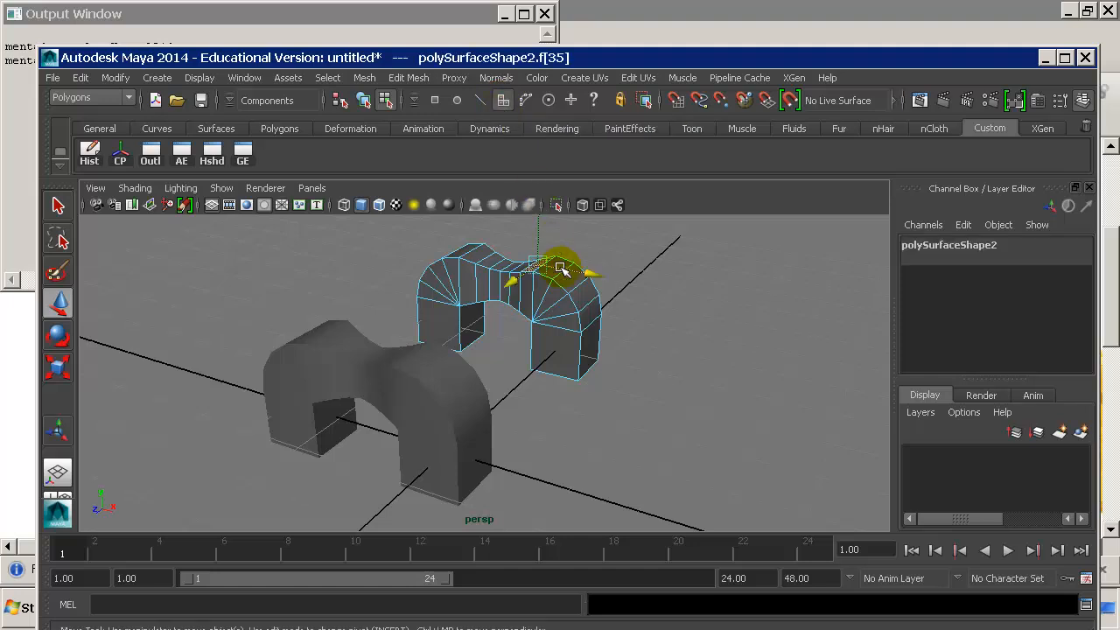
pyautogui.click(548, 282)
pyautogui.click(573, 335)
pyautogui.click(564, 343)
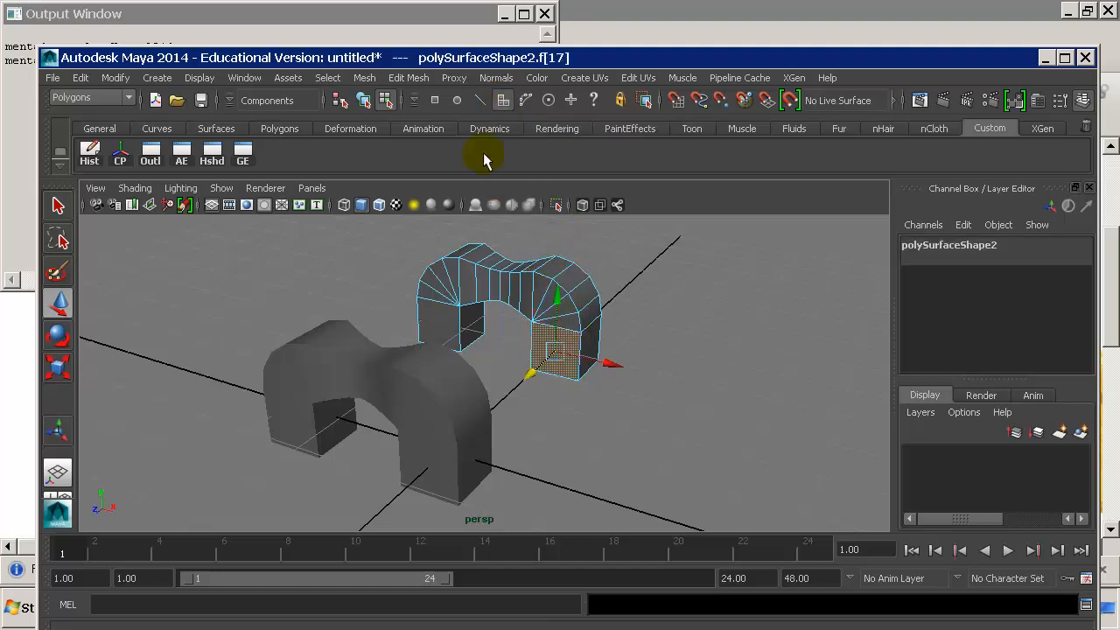
pyautogui.click(503, 101)
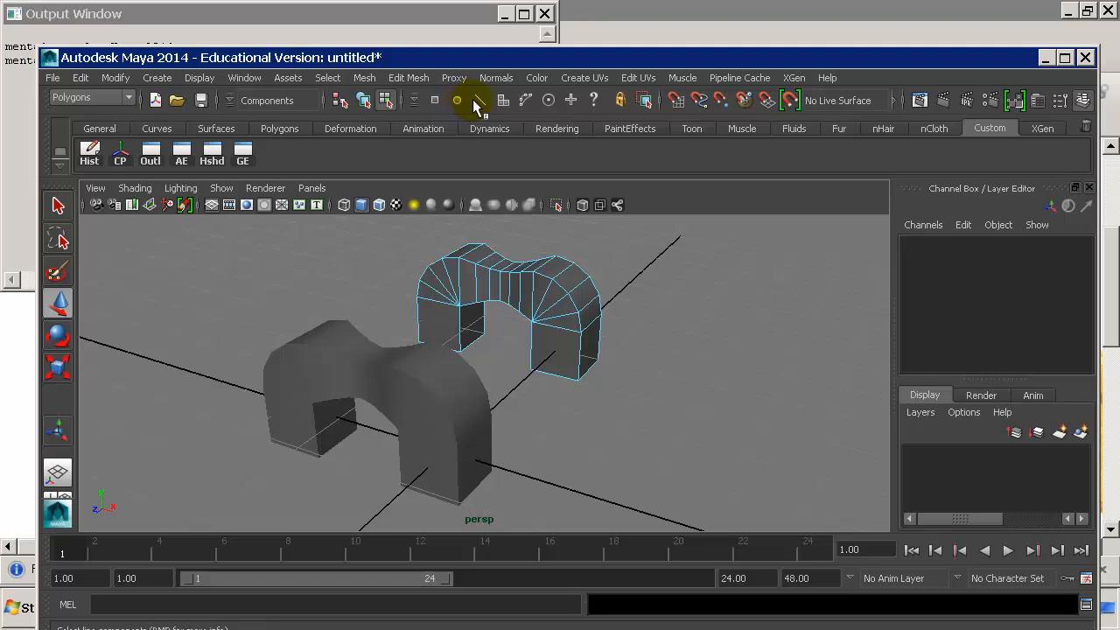
# Enable edge picking and select single edges on the rear arch's far bend.
pyautogui.click(480, 101)
pyautogui.click(444, 279)
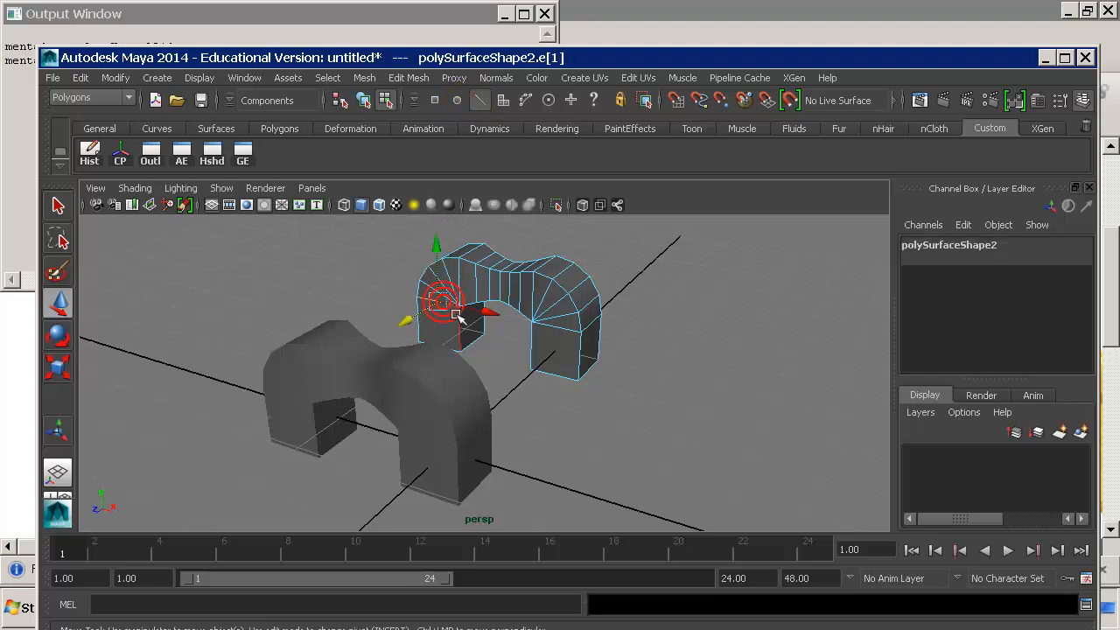
pyautogui.click(458, 282)
# Enable face and vertex picking as well, and select single vertices along the top of the rear arch's nearer bend.
pyautogui.click(501, 103)
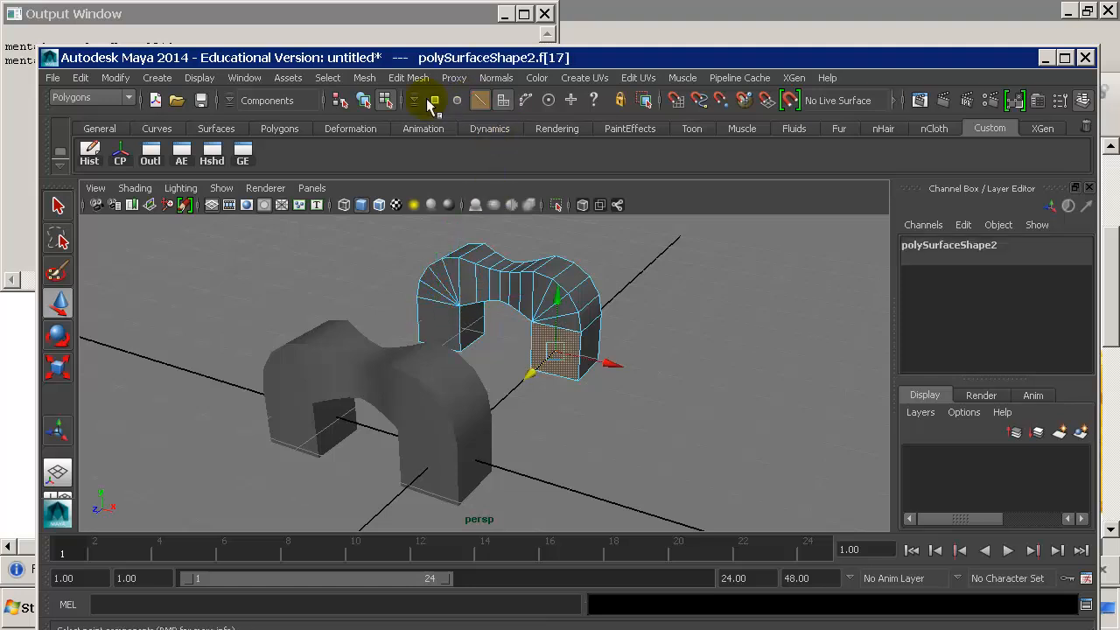
pyautogui.click(434, 101)
pyautogui.click(529, 270)
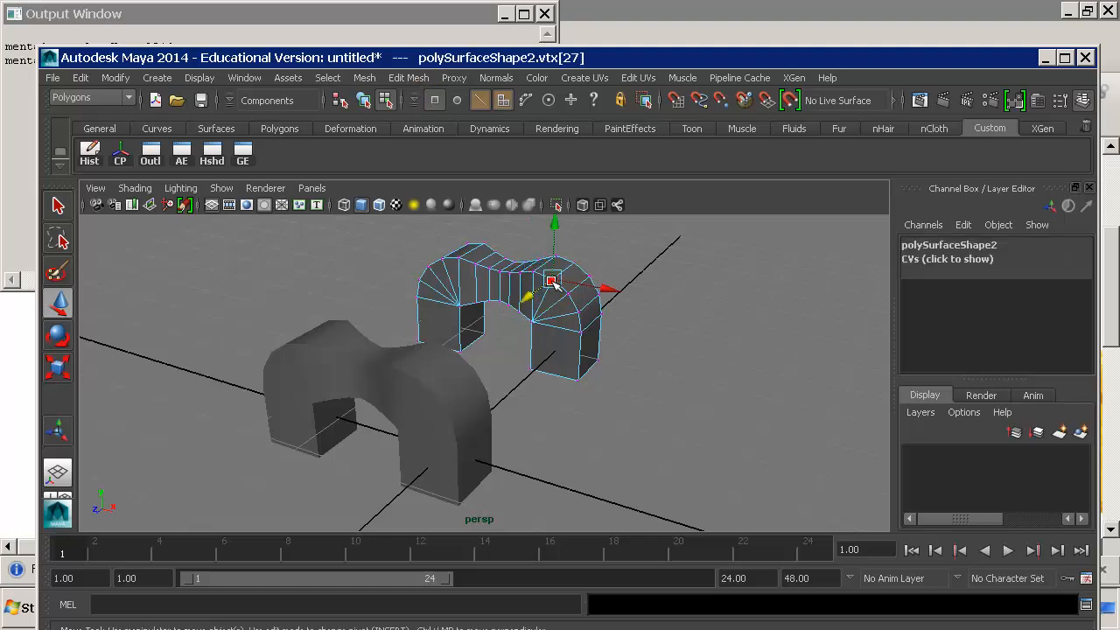
pyautogui.click(553, 280)
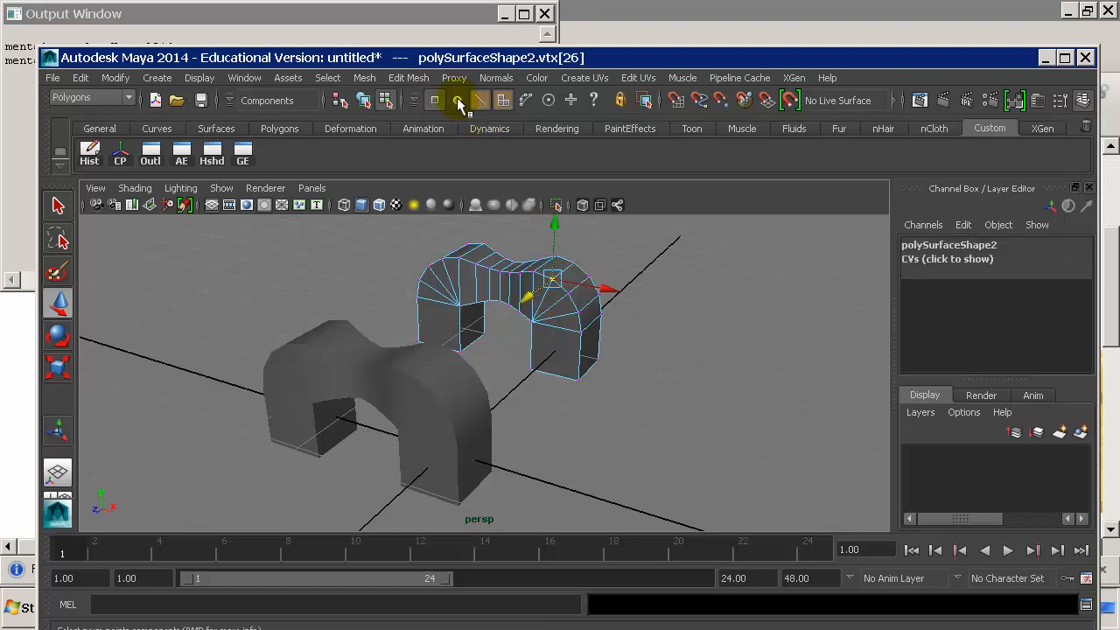
# Select single faces along the rear arch's span with vertex picking disabled, and return to object selection.
pyautogui.click(503, 101)
pyautogui.click(485, 102)
pyautogui.click(502, 102)
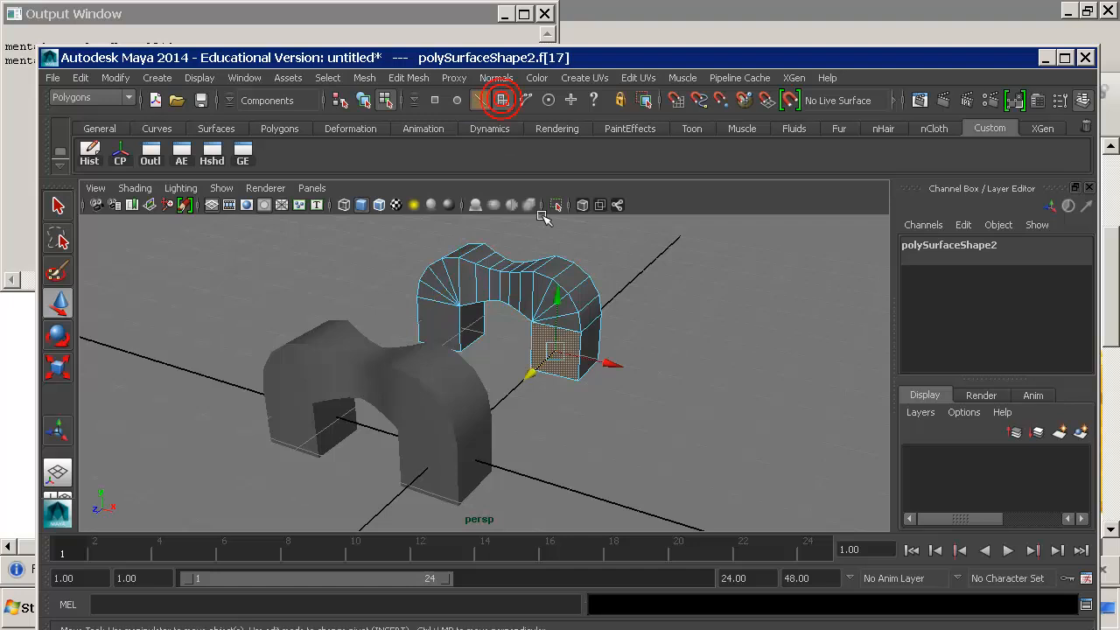
pyautogui.click(546, 299)
pyautogui.click(515, 286)
pyautogui.click(468, 285)
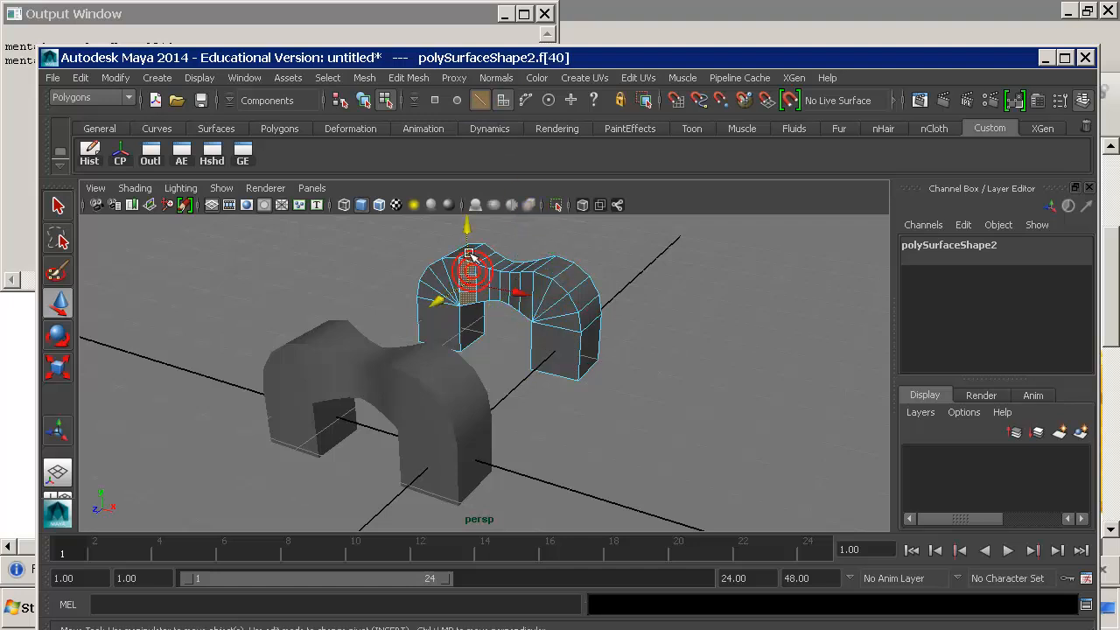
pyautogui.click(503, 101)
pyautogui.click(546, 266)
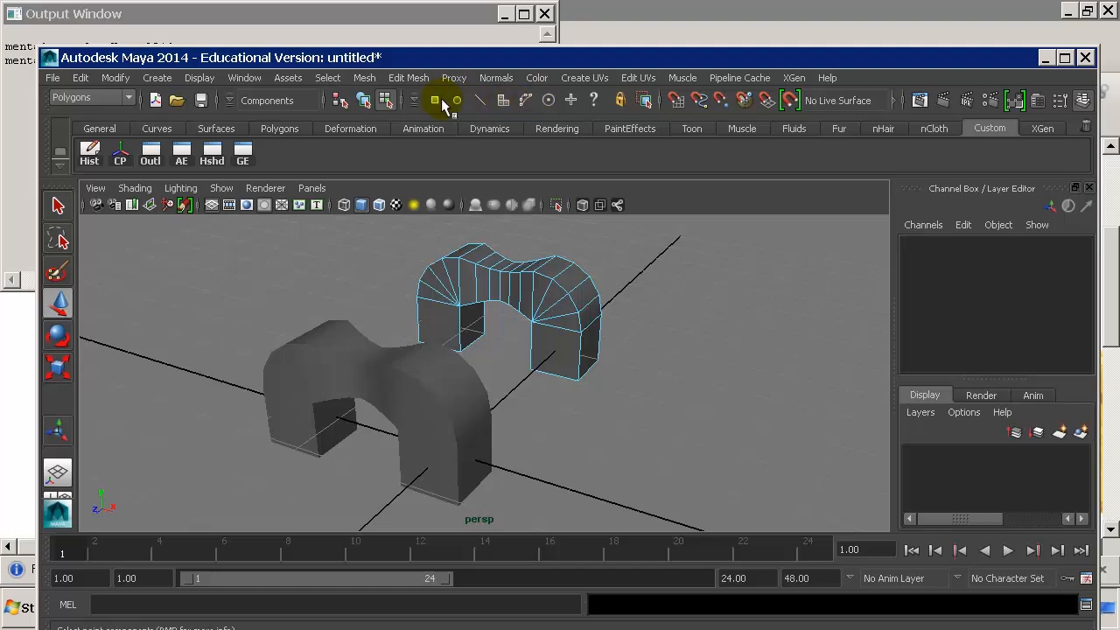
pyautogui.press('F8')
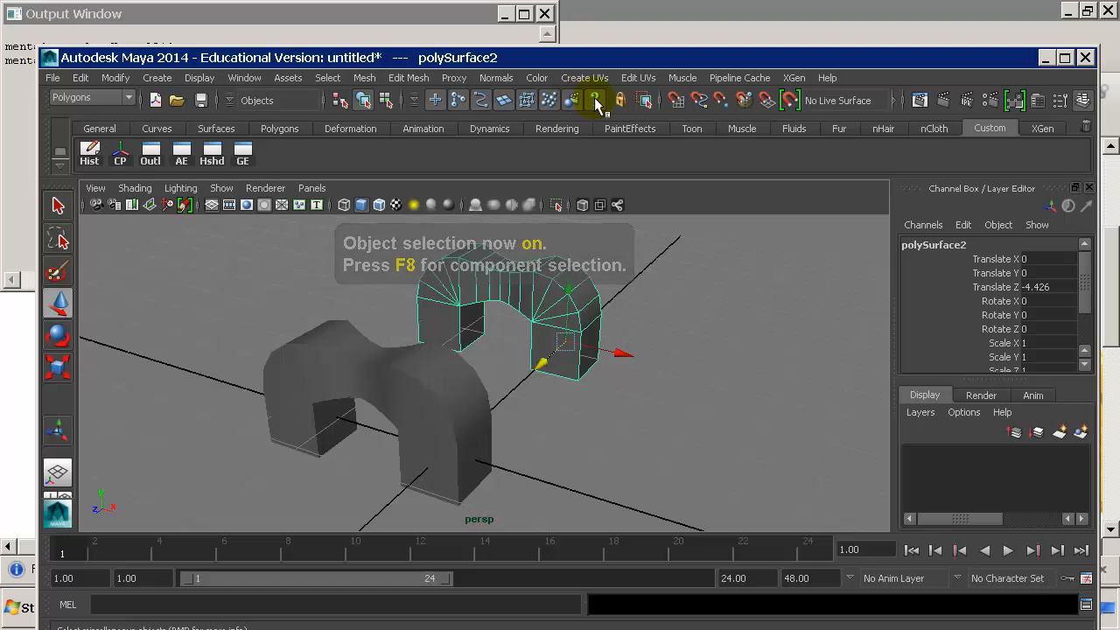
# Exclude surfaces from object selection, try moving the curve inside the rear arch down about 1.49 units, and undo the move.
pyautogui.click(505, 102)
pyautogui.click(771, 283)
pyautogui.moveTo(603, 280); pyautogui.dragTo(516, 315)
pyautogui.moveTo(563, 282); pyautogui.dragTo(525, 293)
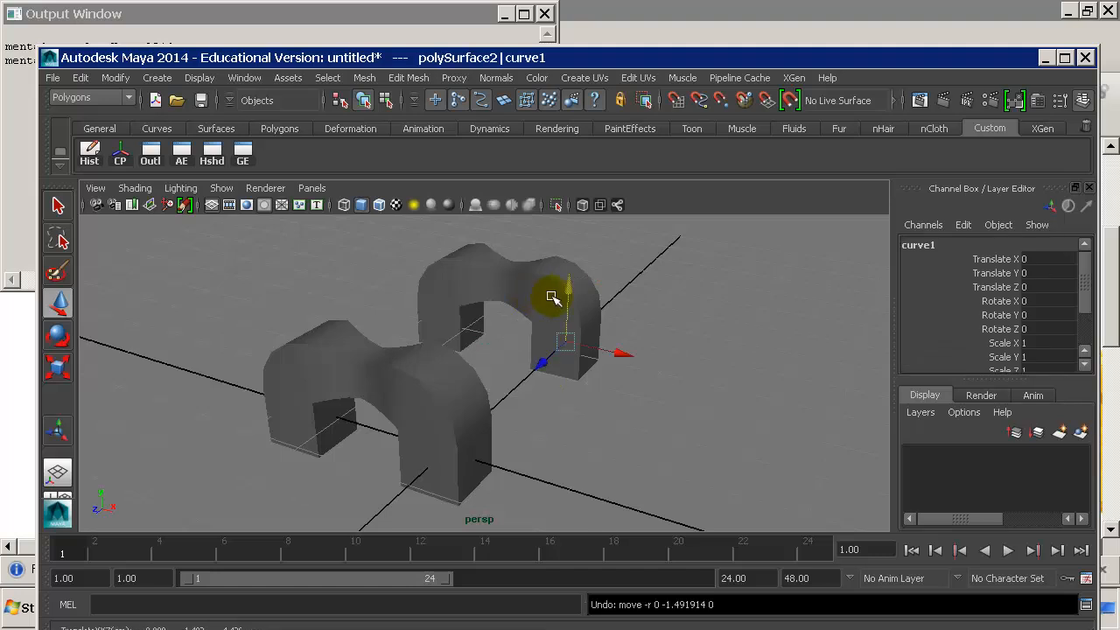
pyautogui.click(552, 299)
pyautogui.click(552, 298)
pyautogui.click(550, 306)
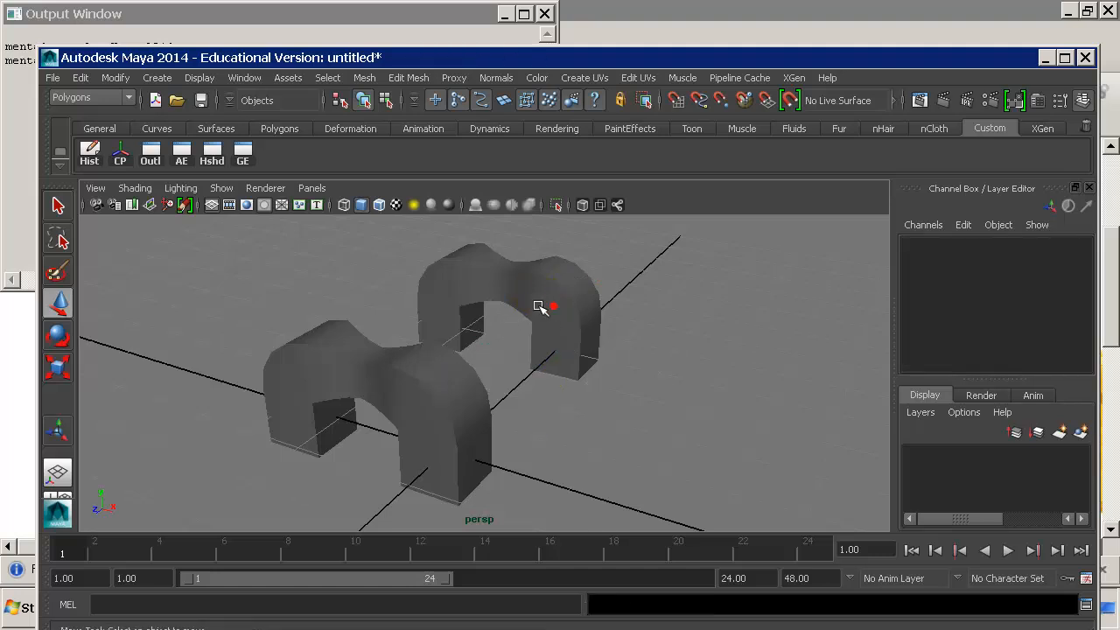
# Test selecting the curves inside both arches and straighten the front arch's bridged span.
pyautogui.click(375, 368)
pyautogui.click(369, 385)
pyautogui.click(404, 391)
pyautogui.click(562, 320)
pyautogui.click(460, 313)
pyautogui.hotkey('ctrl', 'z')
pyautogui.moveTo(562, 300); pyautogui.dragTo(527, 312)
pyautogui.moveTo(394, 383); pyautogui.dragTo(346, 406)
pyautogui.click(592, 260)
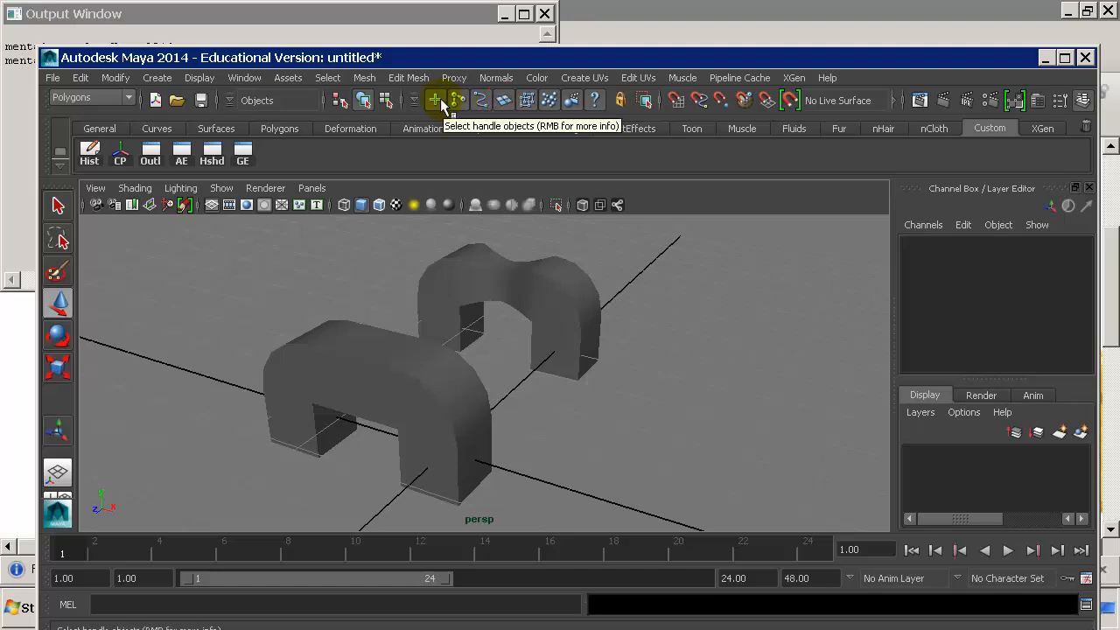
# Switch the rear arch to face selection and test picking a face on its far bend and the faces around its nearer leg.
pyautogui.click(567, 289)
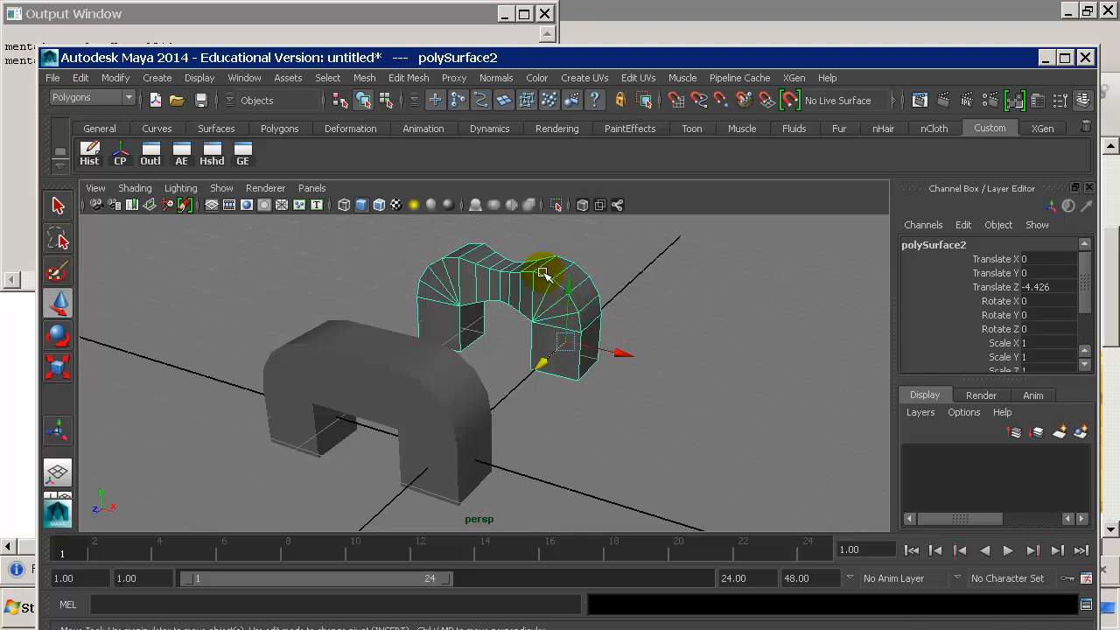
pyautogui.moveTo(542, 273); pyautogui.dragTo(548, 220, button='right')
pyautogui.click(466, 283)
pyautogui.keyDown('alt'); pyautogui.moveTo(502, 306); pyautogui.dragTo(458, 345, button='middle'); pyautogui.keyUp('alt')
pyautogui.keyDown('alt'); pyautogui.moveTo(458, 345); pyautogui.dragTo(564, 345, button='right'); pyautogui.keyUp('alt')
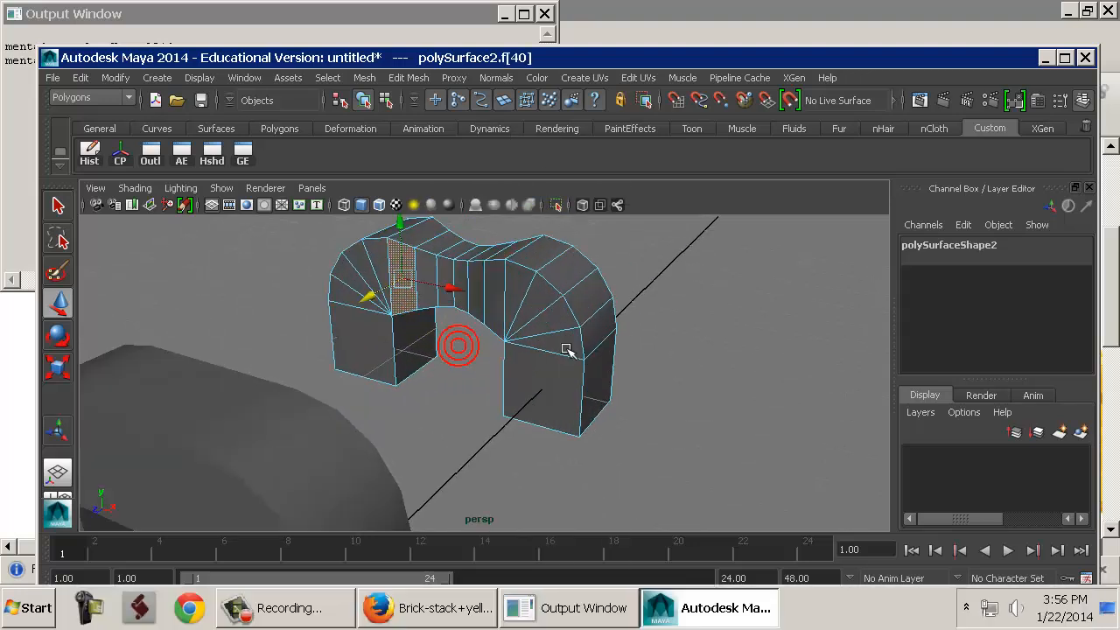
pyautogui.keyDown('alt'); pyautogui.moveTo(573, 348); pyautogui.dragTo(467, 486); pyautogui.keyUp('alt')
pyautogui.click(479, 348)
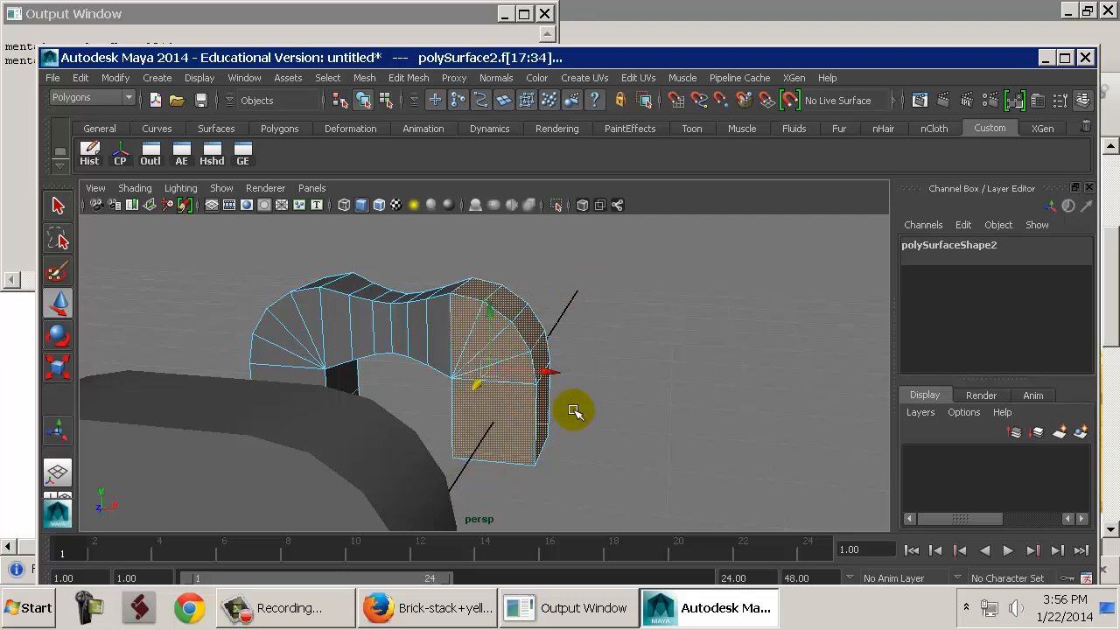
pyautogui.keyDown('alt'); pyautogui.moveTo(573, 412); pyautogui.dragTo(320, 362); pyautogui.keyUp('alt')
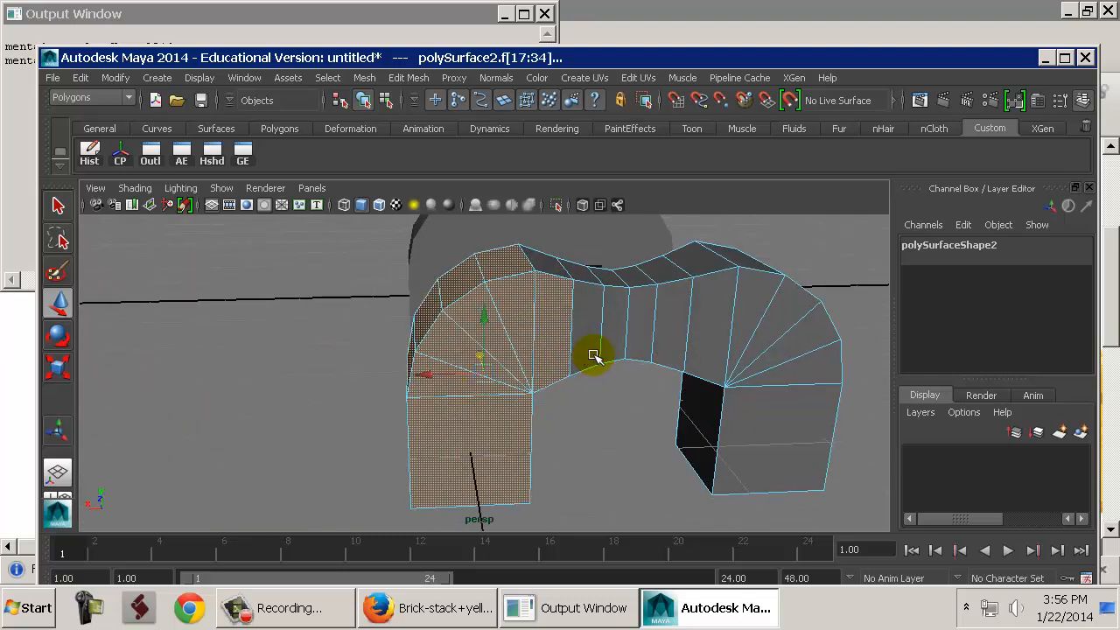
pyautogui.keyDown('alt'); pyautogui.moveTo(595, 356); pyautogui.dragTo(532, 345); pyautogui.keyUp('alt')
# Select the triangular side faces and top face of one wedge at the rear arch's nearer bend and extract them as a separate mesh.
pyautogui.click(472, 315)
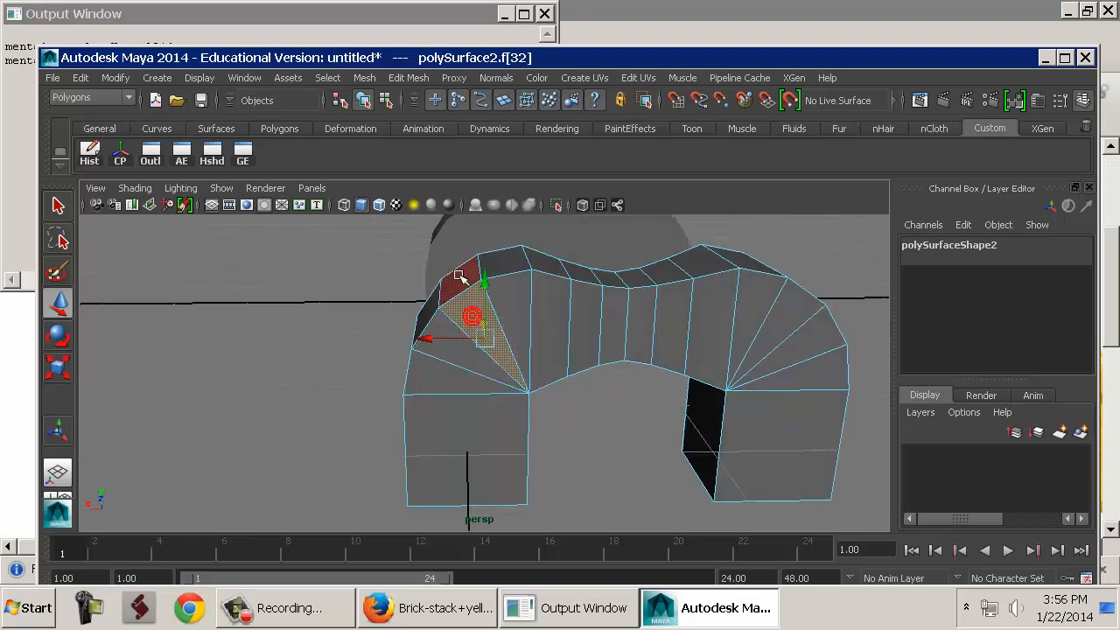
pyautogui.keyDown('shift'); pyautogui.click(459, 276); pyautogui.keyUp('shift')
pyautogui.keyDown('alt'); pyautogui.moveTo(393, 304); pyautogui.dragTo(656, 322); pyautogui.keyUp('alt')
pyautogui.keyDown('shift'); pyautogui.click(460, 326); pyautogui.keyUp('shift')
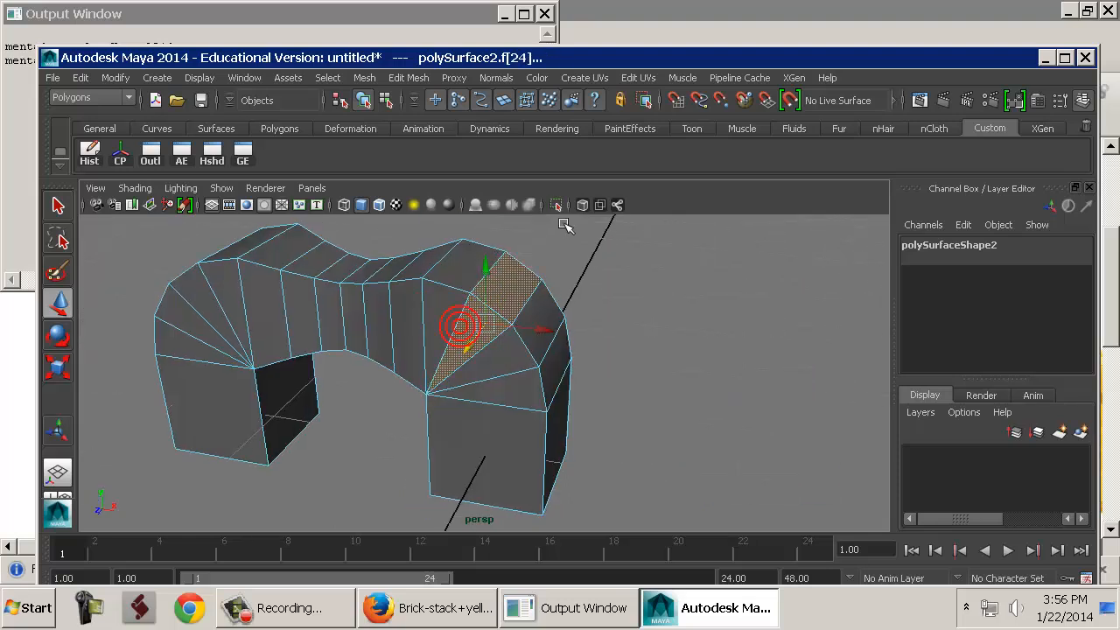
pyautogui.press('space')
pyautogui.click(381, 302)
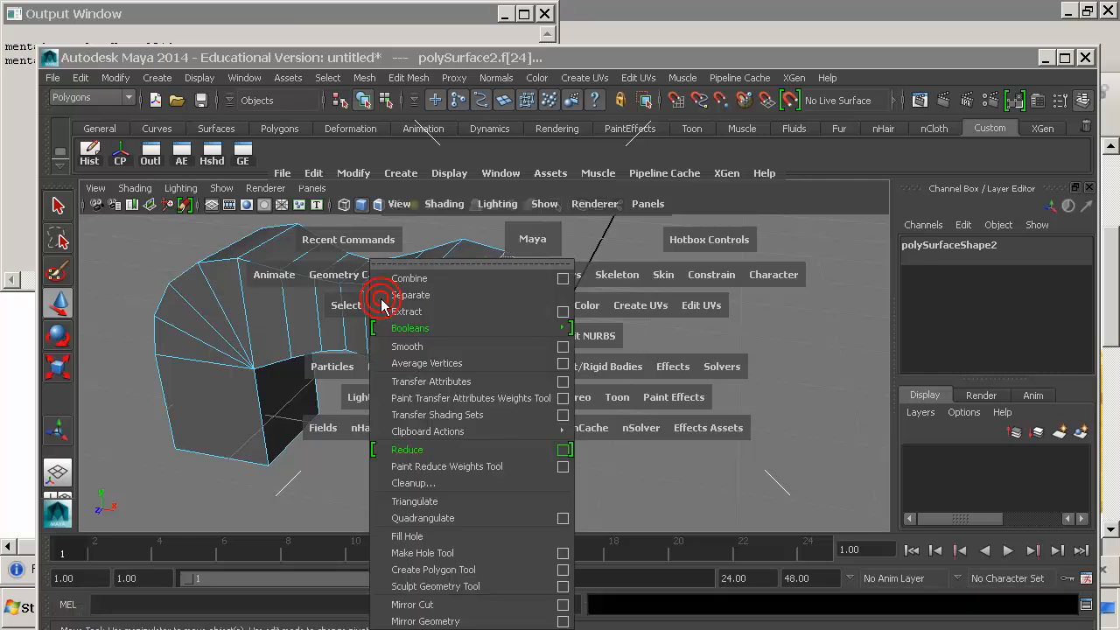
pyautogui.click(435, 317)
pyautogui.click(466, 364)
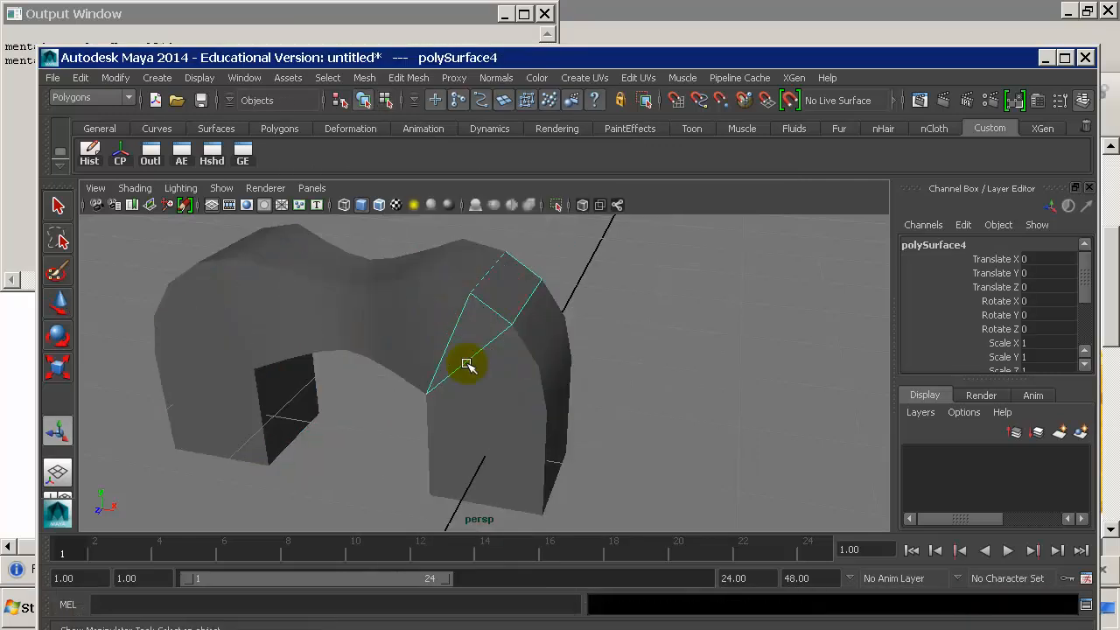
# Try moving the extracted wedge about 1.87 in X, 0.16 in Y and -0.65 in Z, and undo the move.
pyautogui.press('w')
pyautogui.moveTo(425, 393); pyautogui.dragTo(652, 372, button='middle')
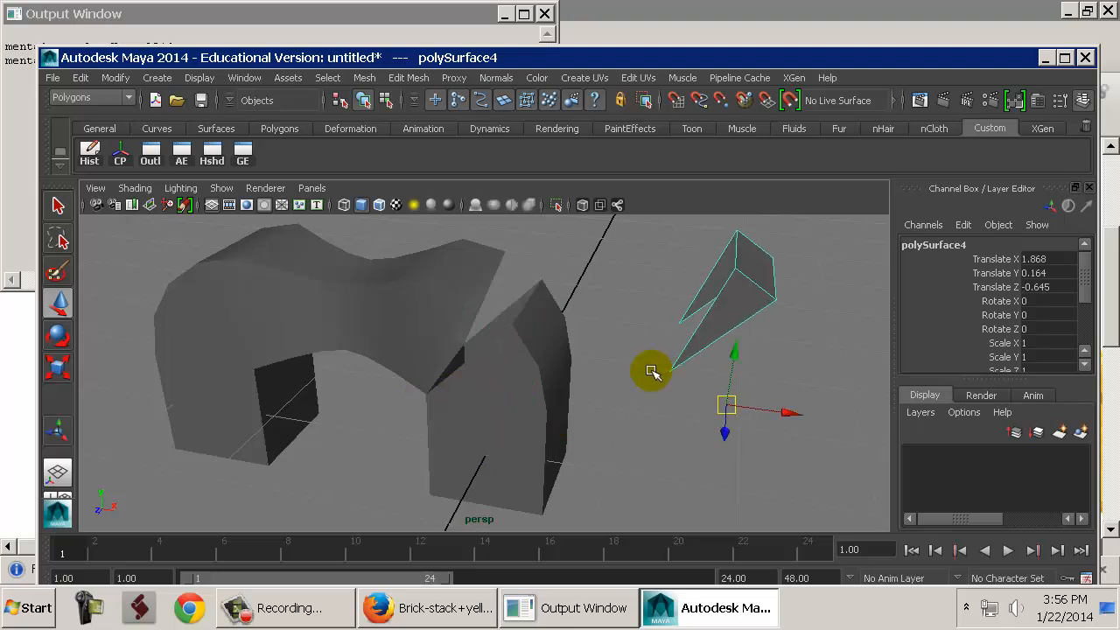
pyautogui.hotkey('ctrl', 'z')
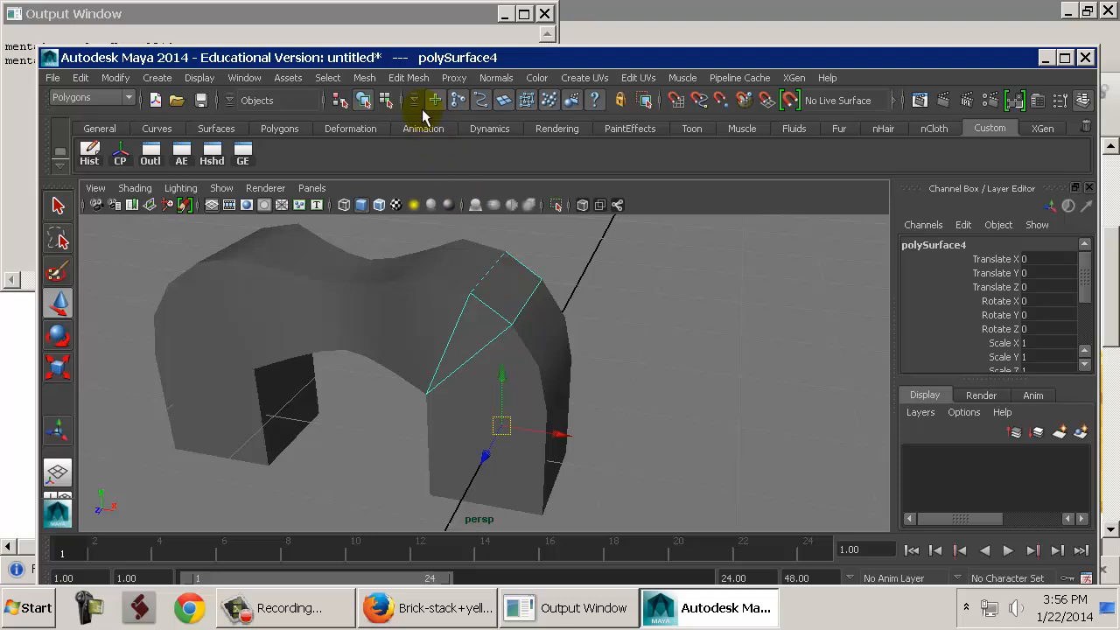
# Switch from object selection to component selection and back to object selection.
pyautogui.rightClick(463, 289)
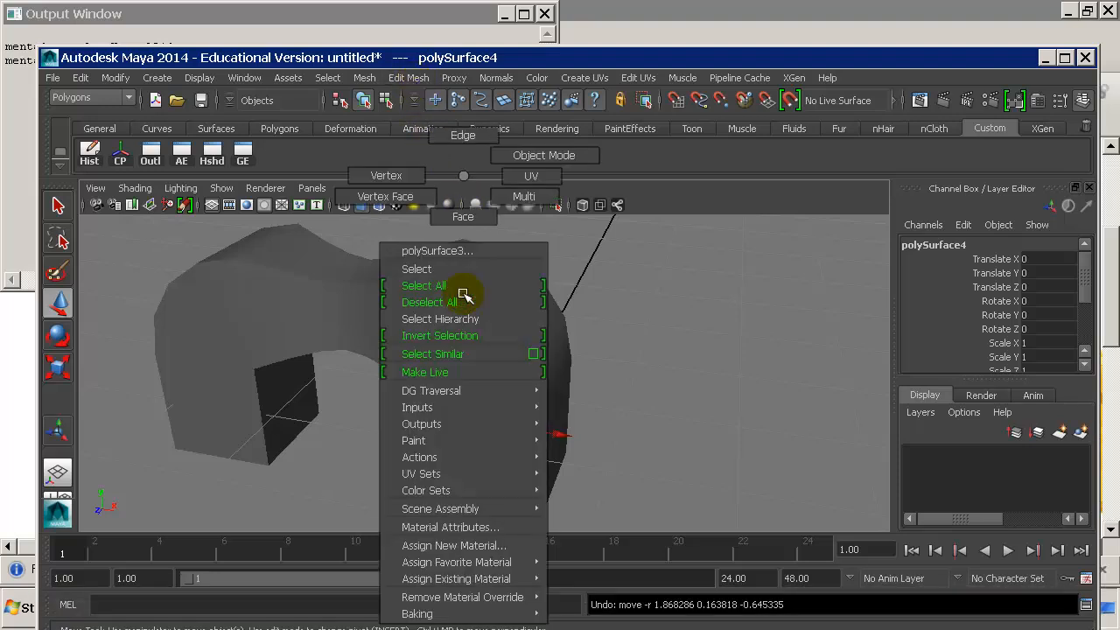
pyautogui.moveTo(462, 228); pyautogui.dragTo(463, 168, button='right')
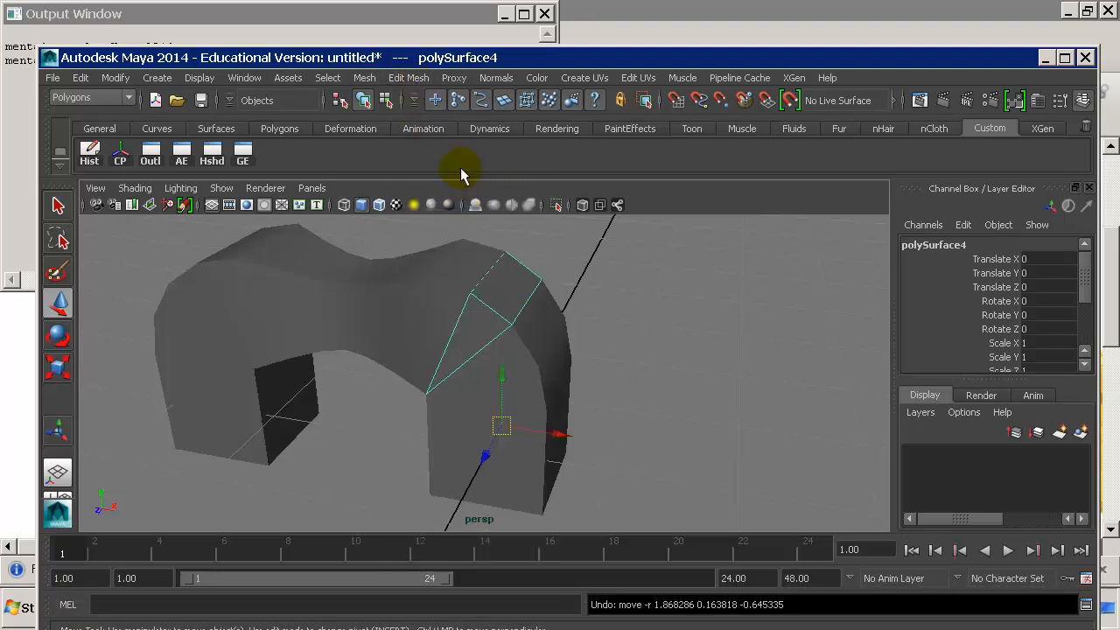
pyautogui.press('F8')
pyautogui.press('F8')
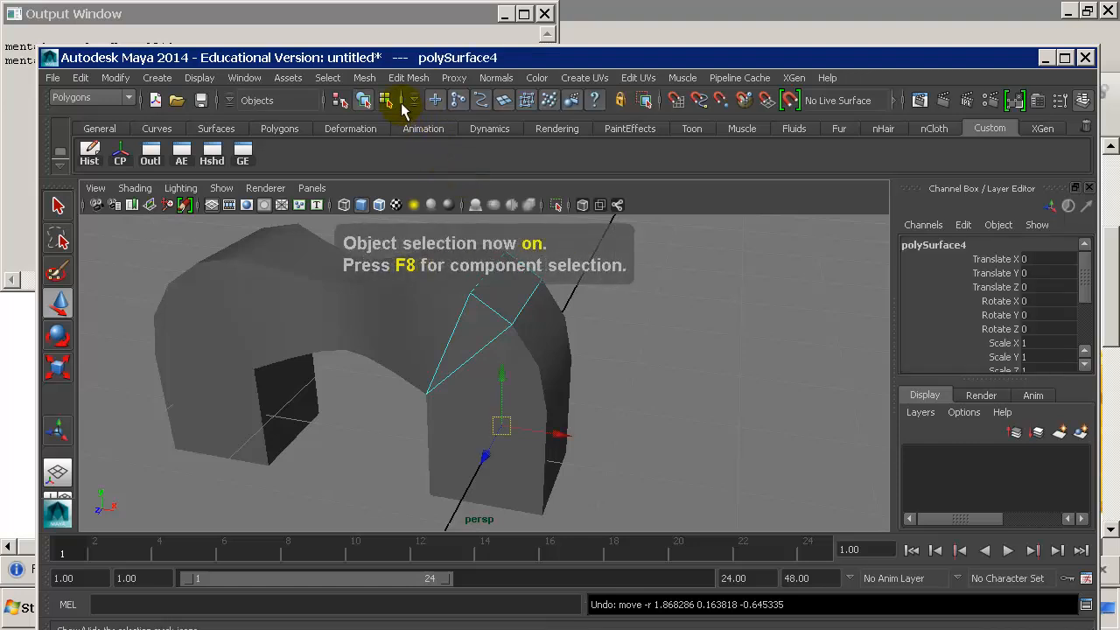
# Collapse the status line's selection mask and snapping groups and expand them again.
pyautogui.click(404, 102)
pyautogui.click(403, 102)
pyautogui.click(403, 103)
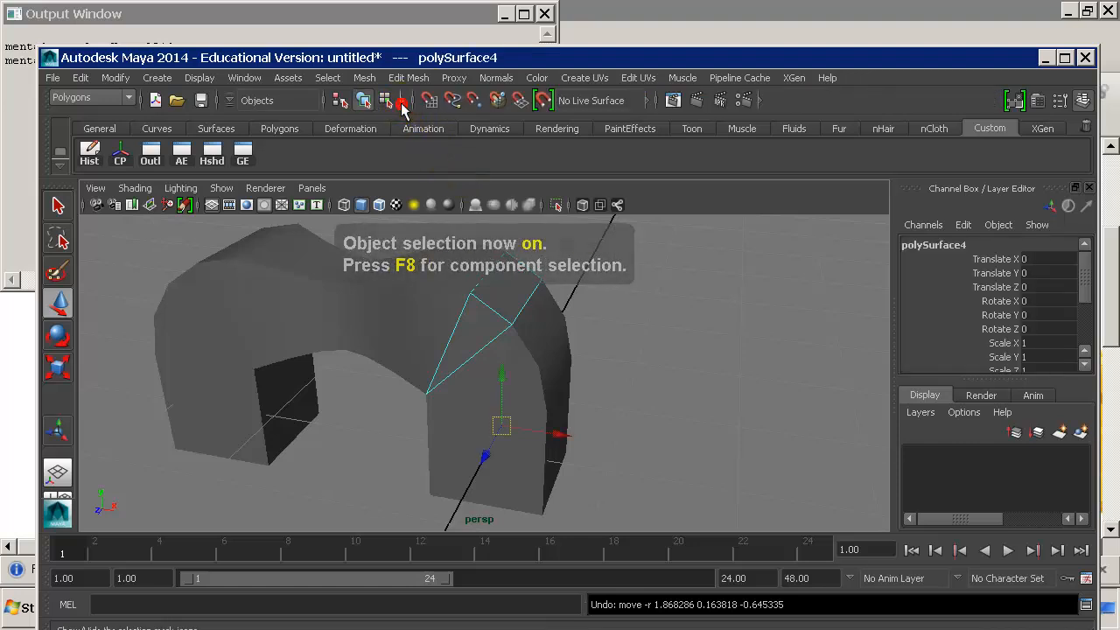
pyautogui.click(403, 103)
pyautogui.click(403, 102)
pyautogui.click(415, 102)
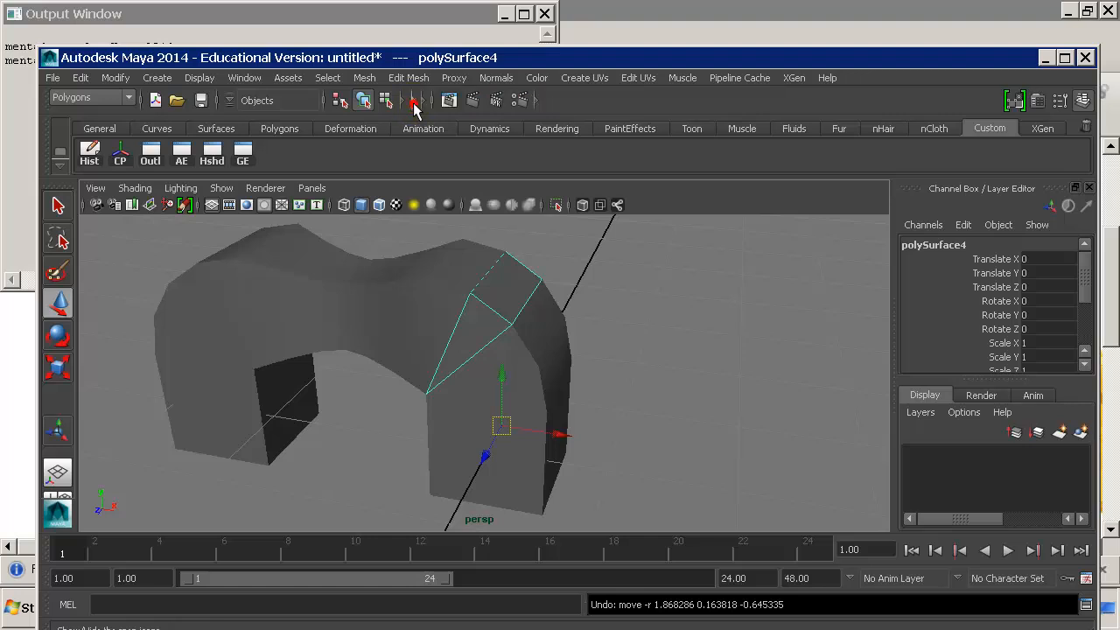
pyautogui.click(415, 102)
pyautogui.click(404, 102)
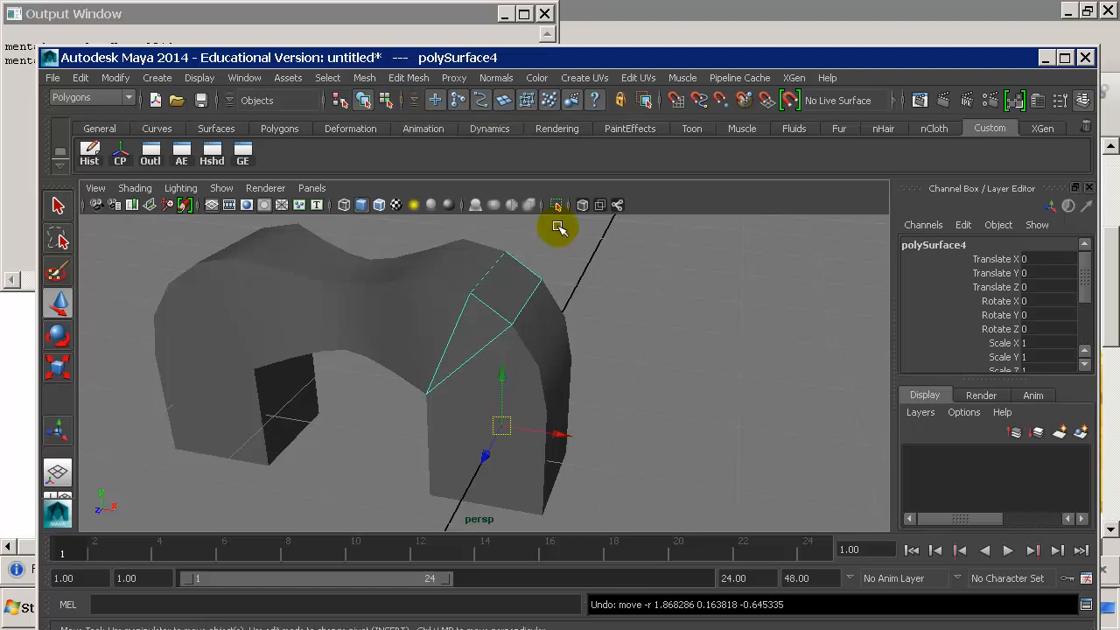
# Move the Maya window up on the desktop, compare the component selection masks, and return to object selection.
pyautogui.moveTo(517, 58); pyautogui.dragTo(530, 32)
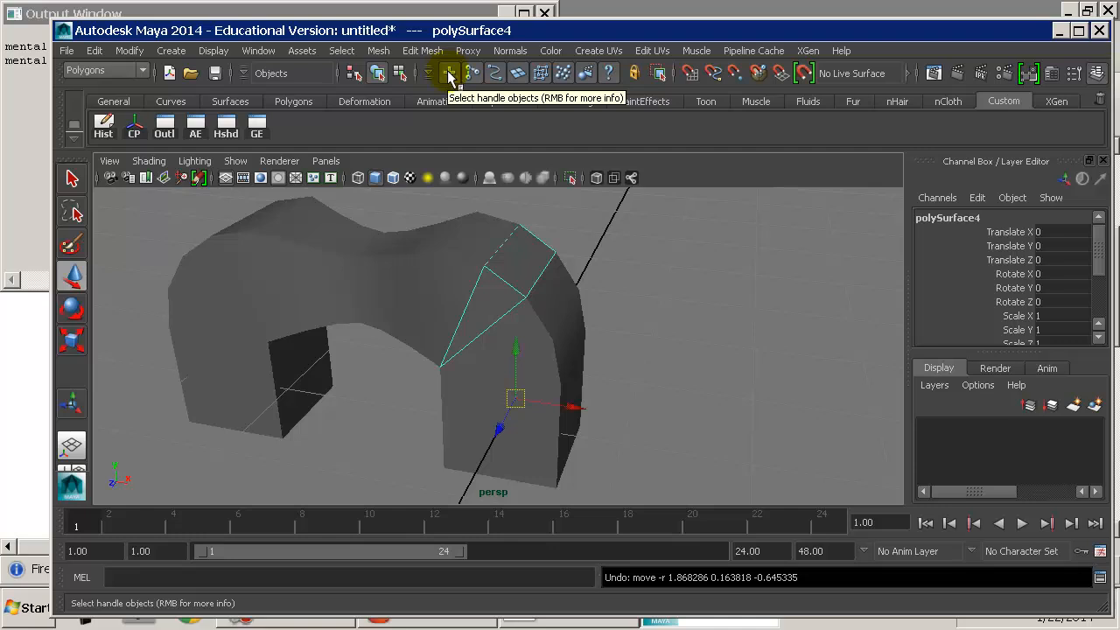
pyautogui.press('F8')
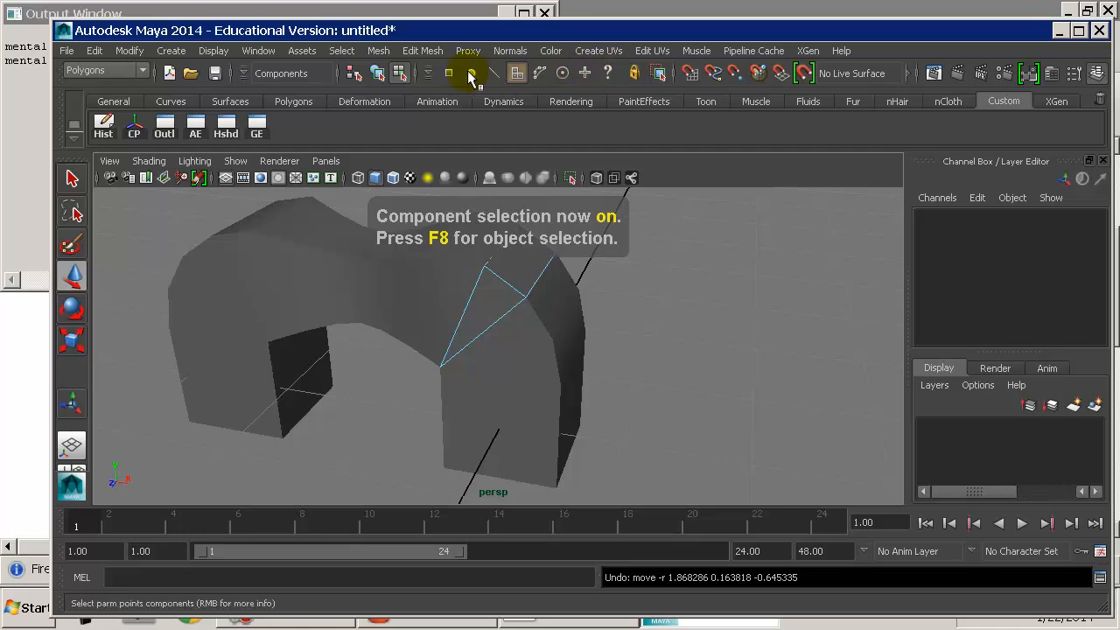
pyautogui.press('F8')
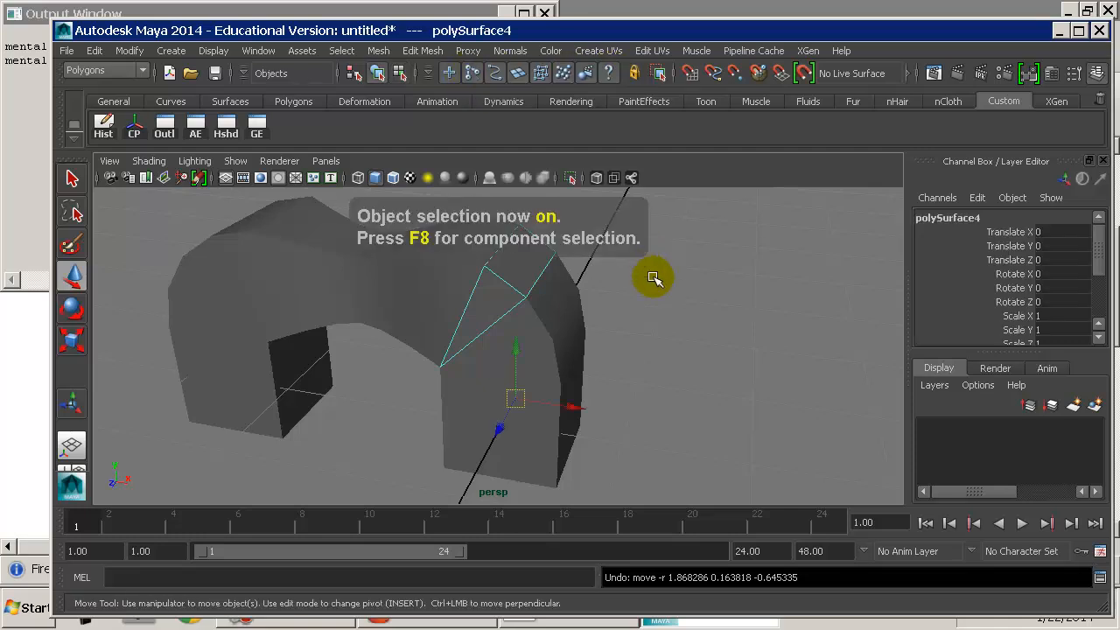
# Delete the pieces of the rear arch, then select the front arch and frame it in the view.
pyautogui.keyDown('alt'); pyautogui.moveTo(712, 342); pyautogui.dragTo(208, 312, button='right'); pyautogui.keyUp('alt')
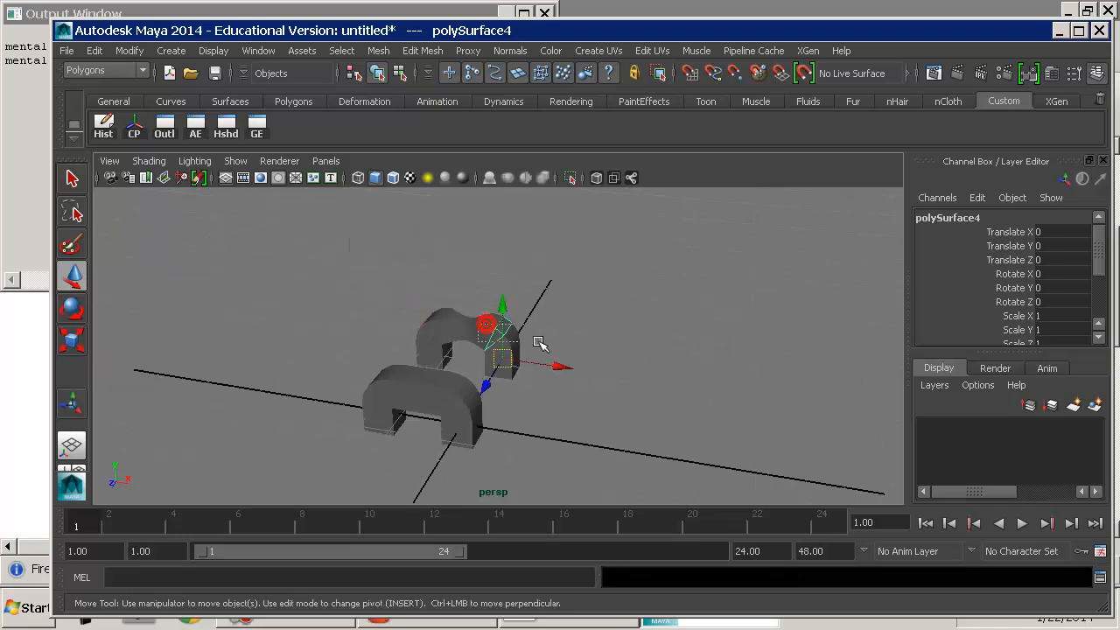
pyautogui.press('Delete')
pyautogui.moveTo(380, 339); pyautogui.dragTo(519, 423)
pyautogui.press('f')
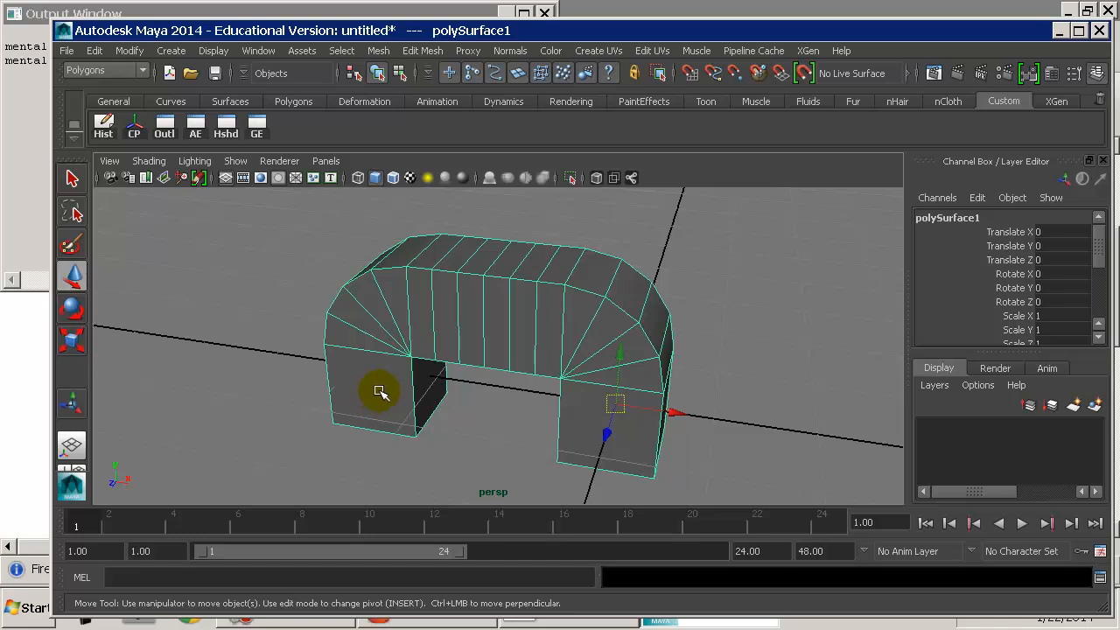
# Hide the front arch, try showing the hidden selection, and undo the hiding.
pyautogui.hotkey('ctrl', 'h')
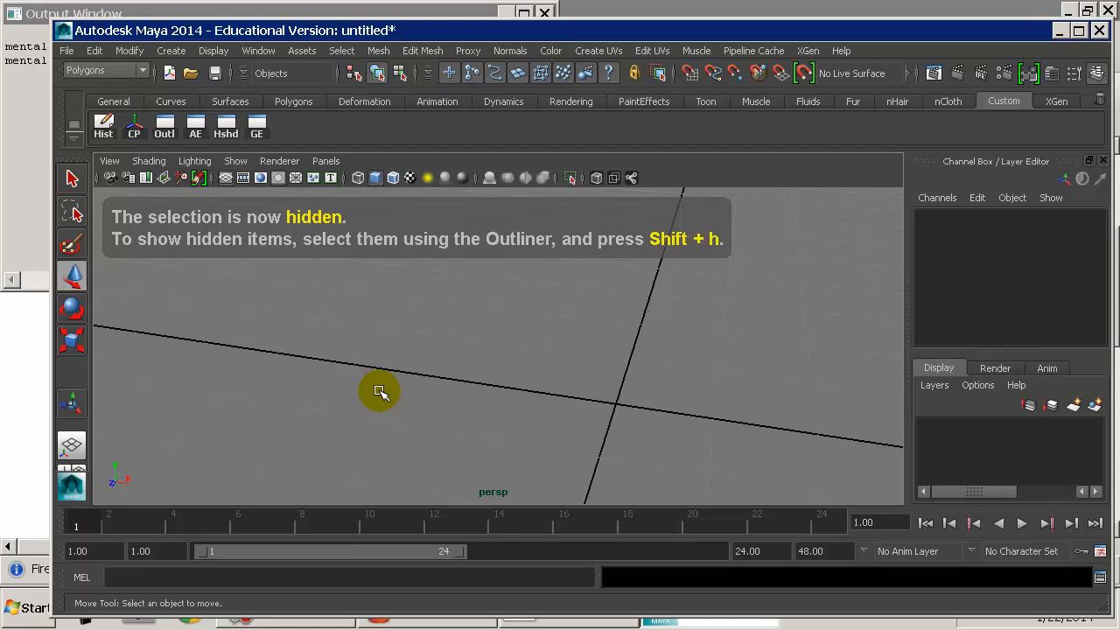
pyautogui.hotkey('shift', 'h')
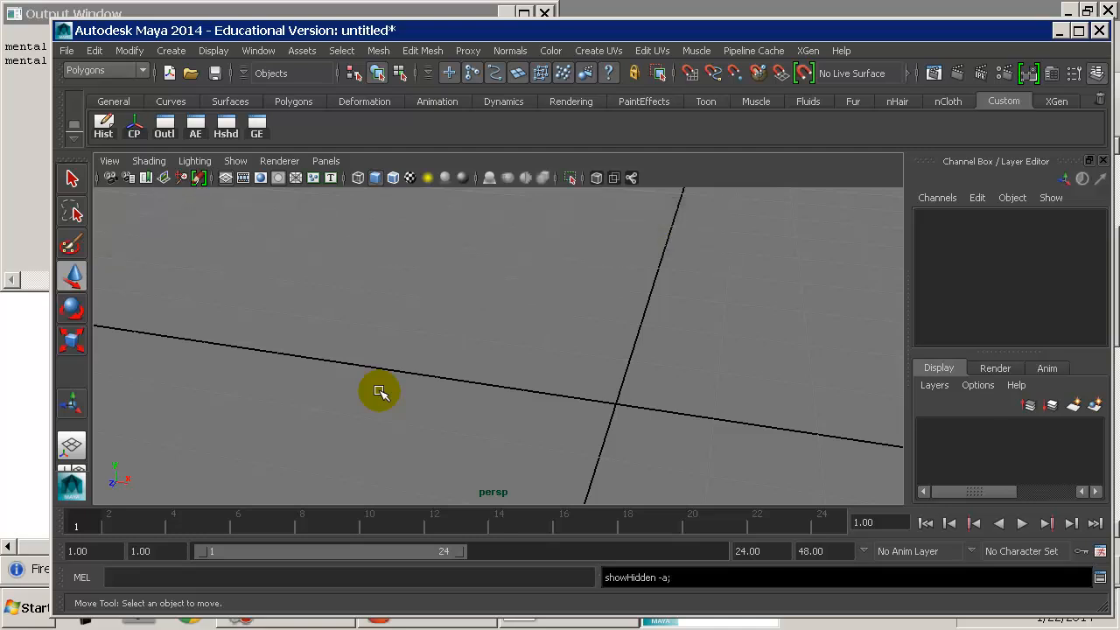
pyautogui.hotkey('ctrl', 'z')
pyautogui.hotkey('ctrl', 'z')
pyautogui.hotkey('ctrl', 'z')
pyautogui.hotkey('ctrl', 'z')
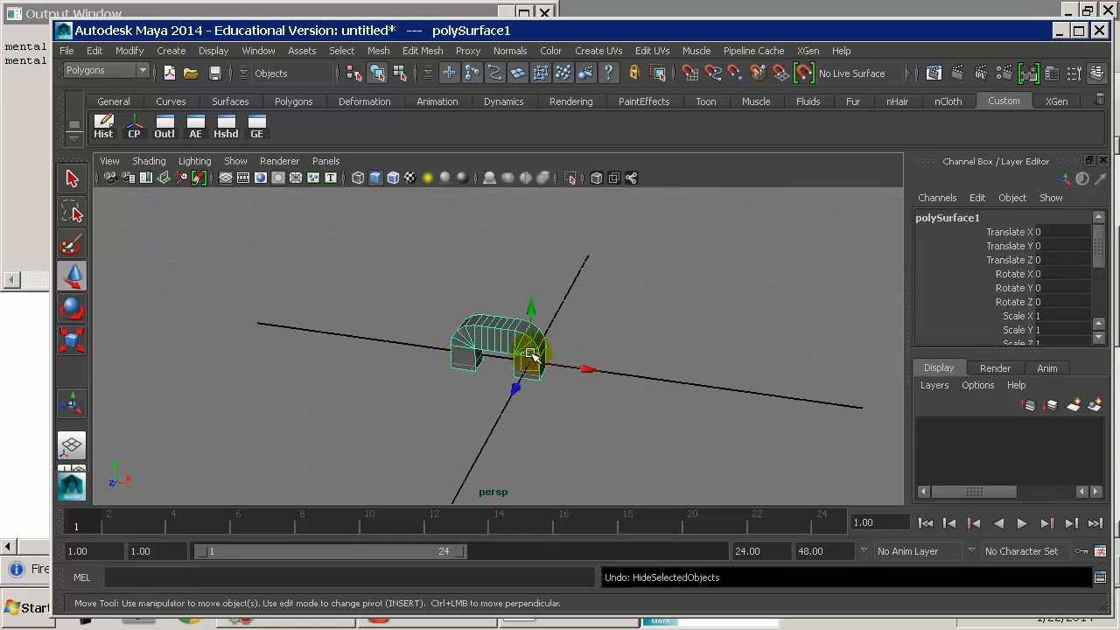
# Try hiding the remaining arch again, bring it back, and reselect it.
pyautogui.hotkey('ctrl', 'h')
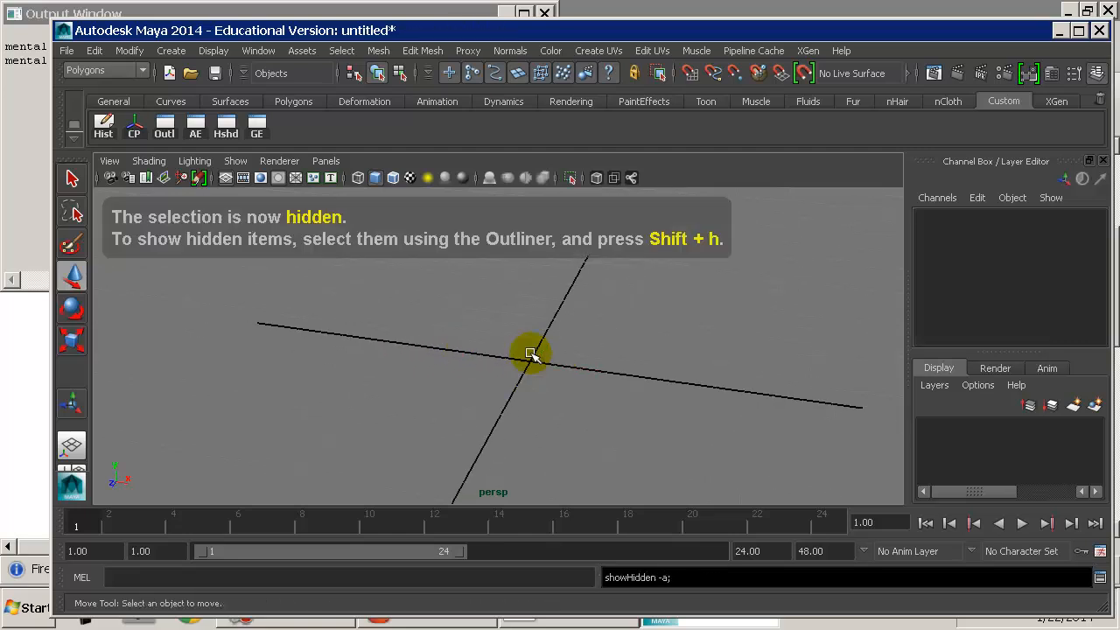
pyautogui.hotkey('ctrl', 'z')
pyautogui.hotkey('ctrl', 'z')
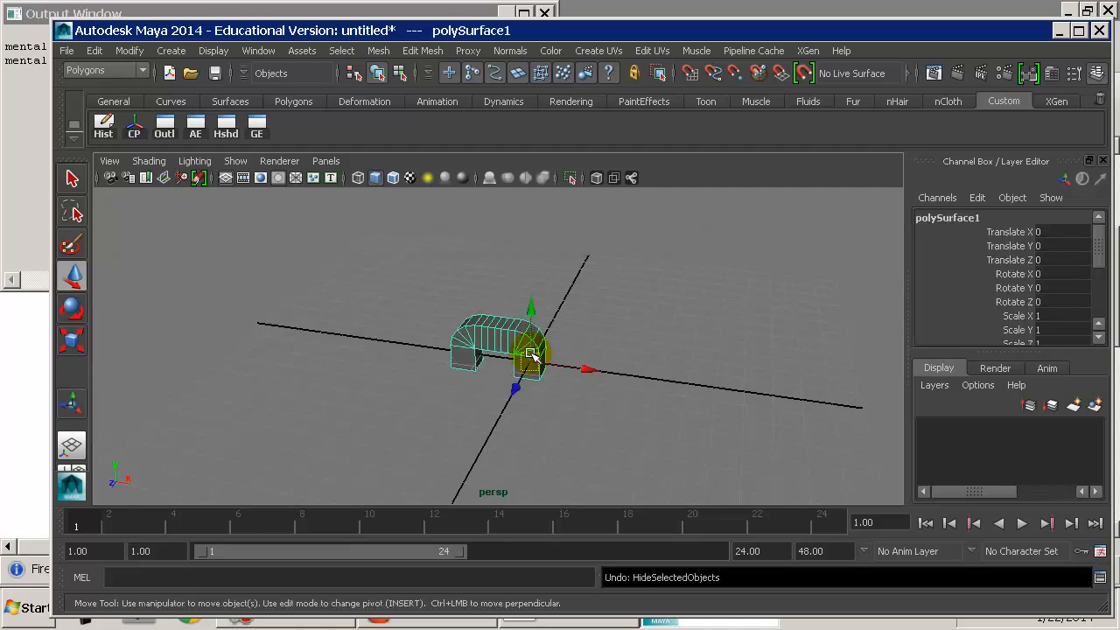
pyautogui.hotkey('ctrl', 'h')
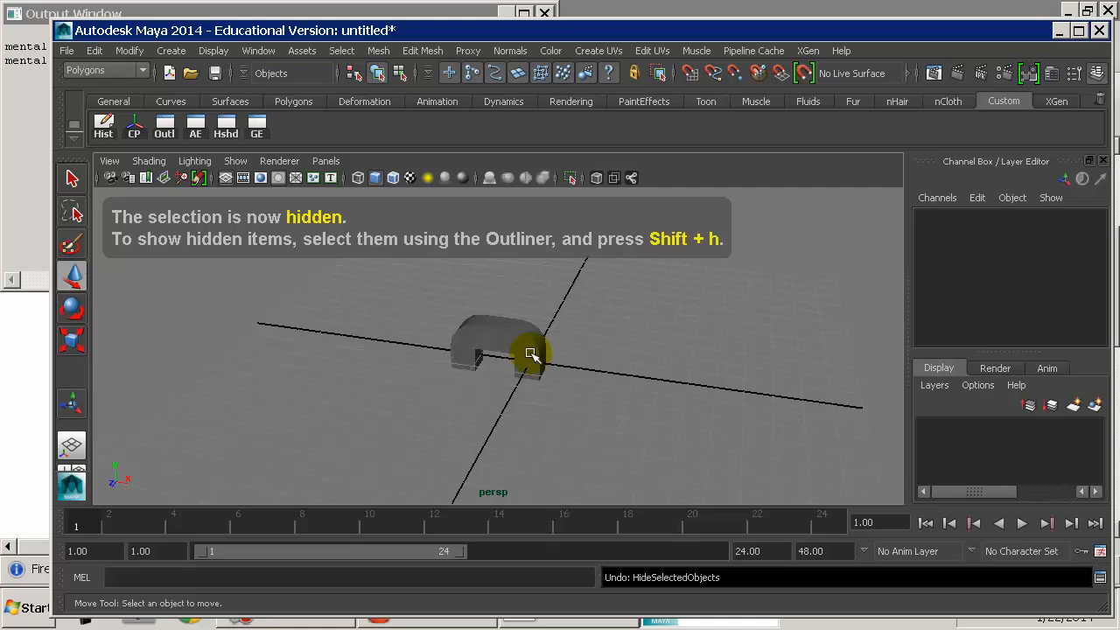
pyautogui.click(530, 354)
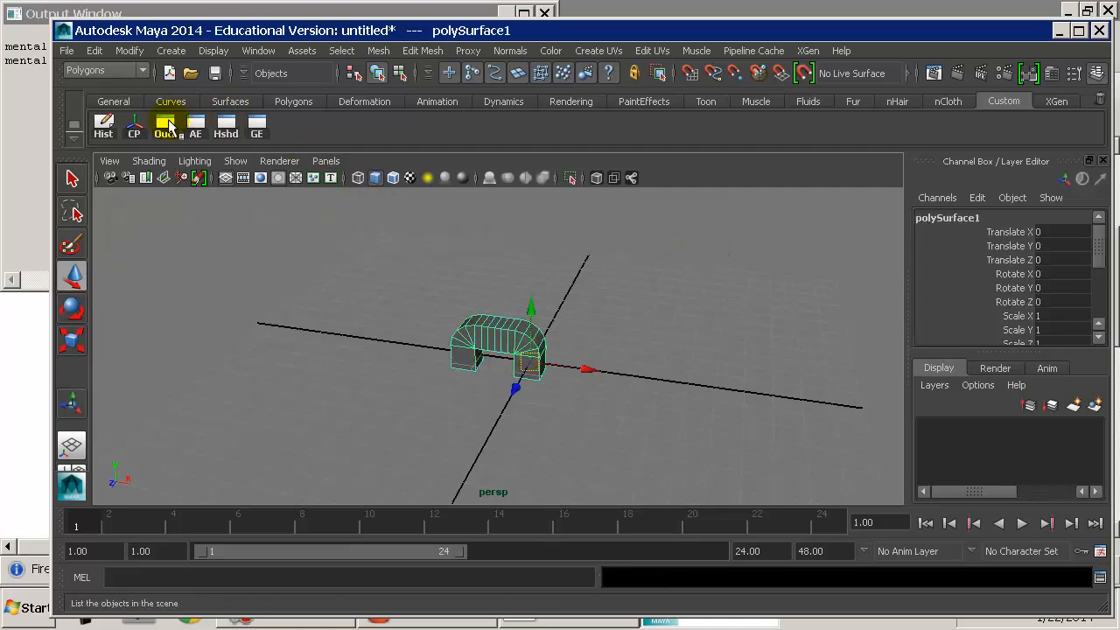
# Open the Outliner, hide and reshow polySurface1 while it is selected there, and close the Outliner.
pyautogui.click(168, 126)
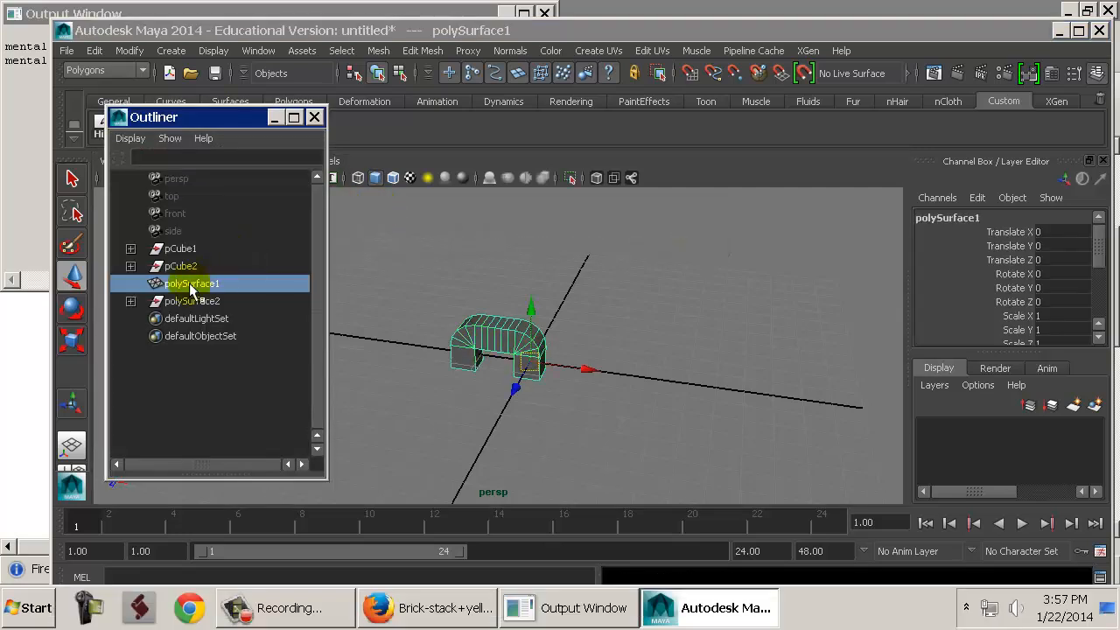
pyautogui.hotkey('ctrl', 'h')
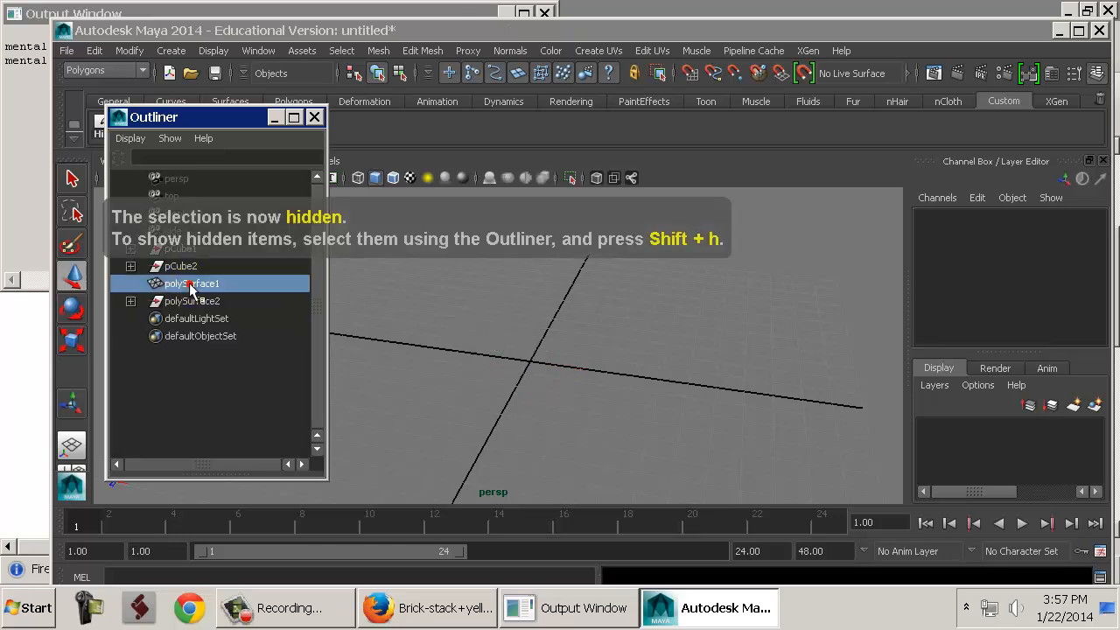
pyautogui.hotkey('shift', 'h')
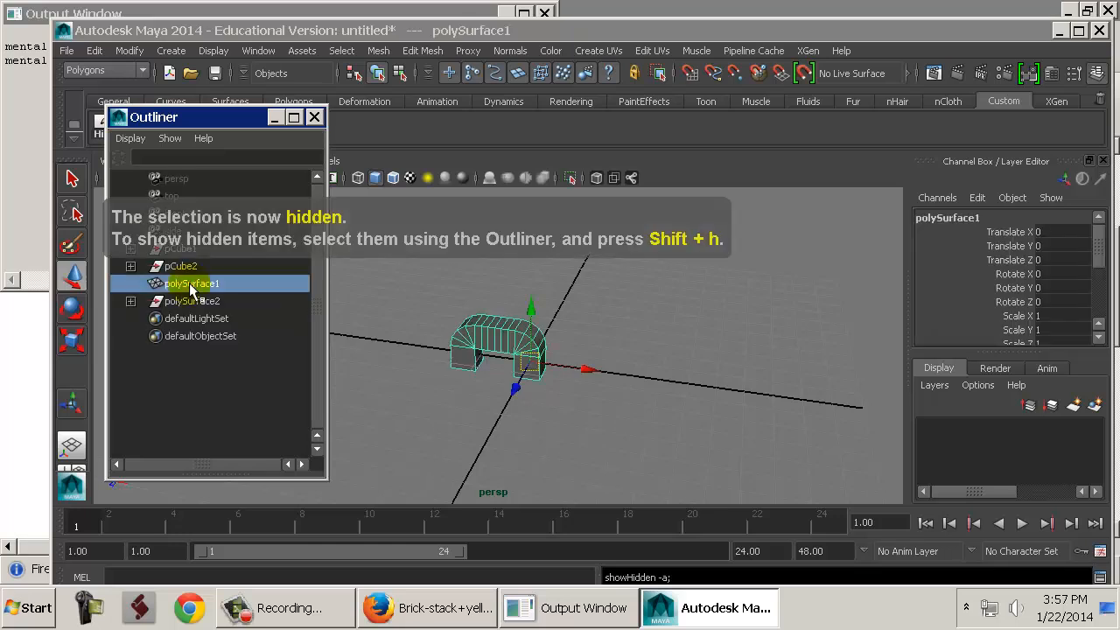
pyautogui.click(314, 117)
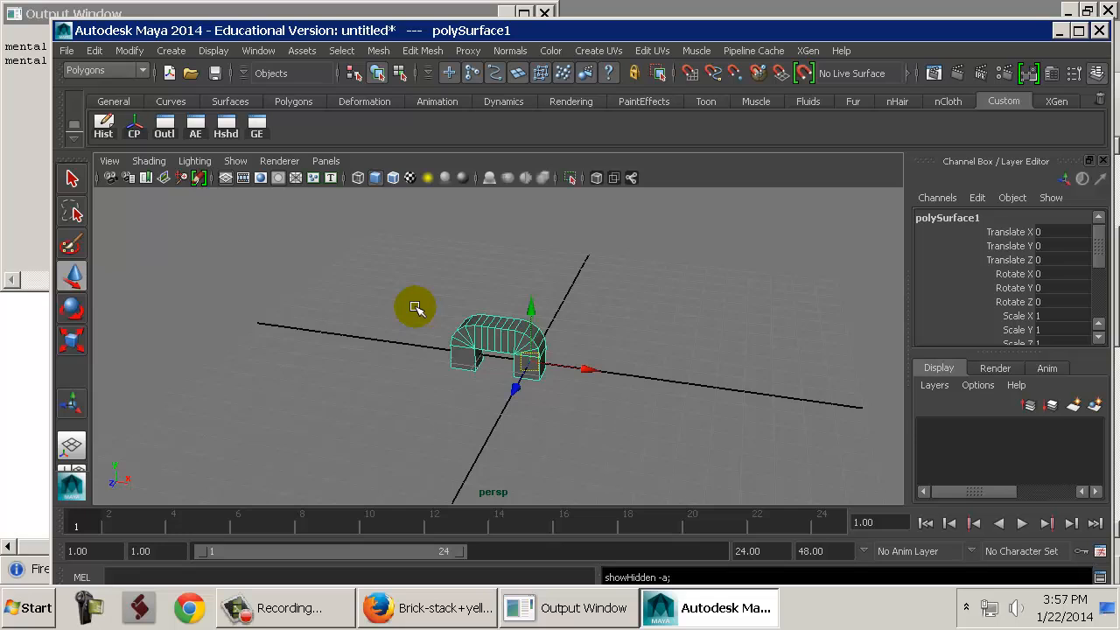
# Hide polySurface1, select it in the reopened Outliner, and show it again.
pyautogui.hotkey('ctrl', 'h')
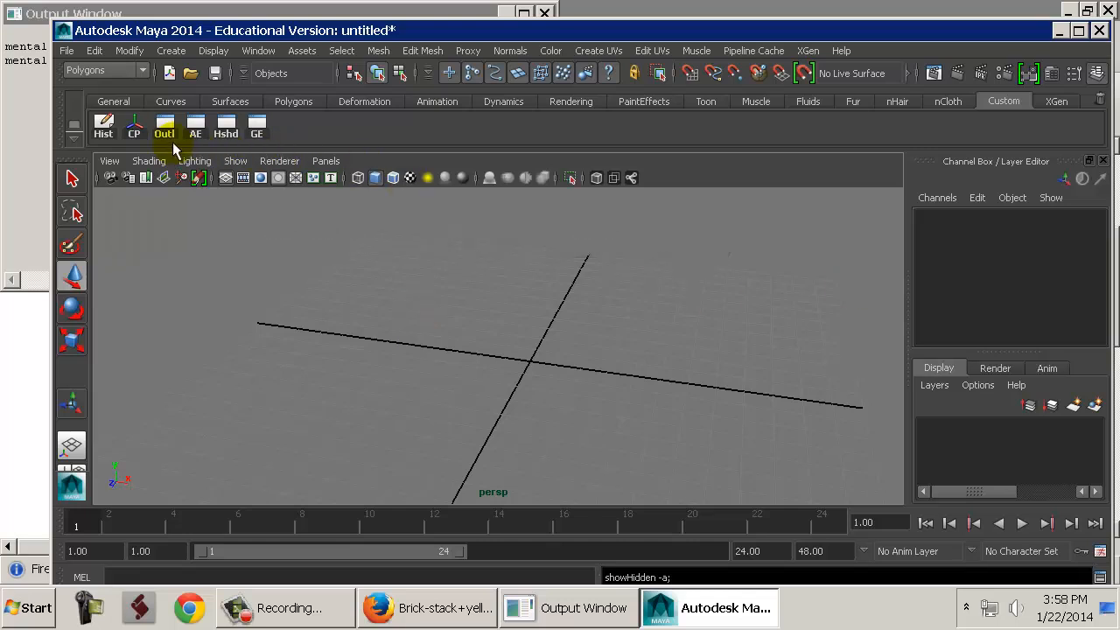
pyautogui.click(164, 127)
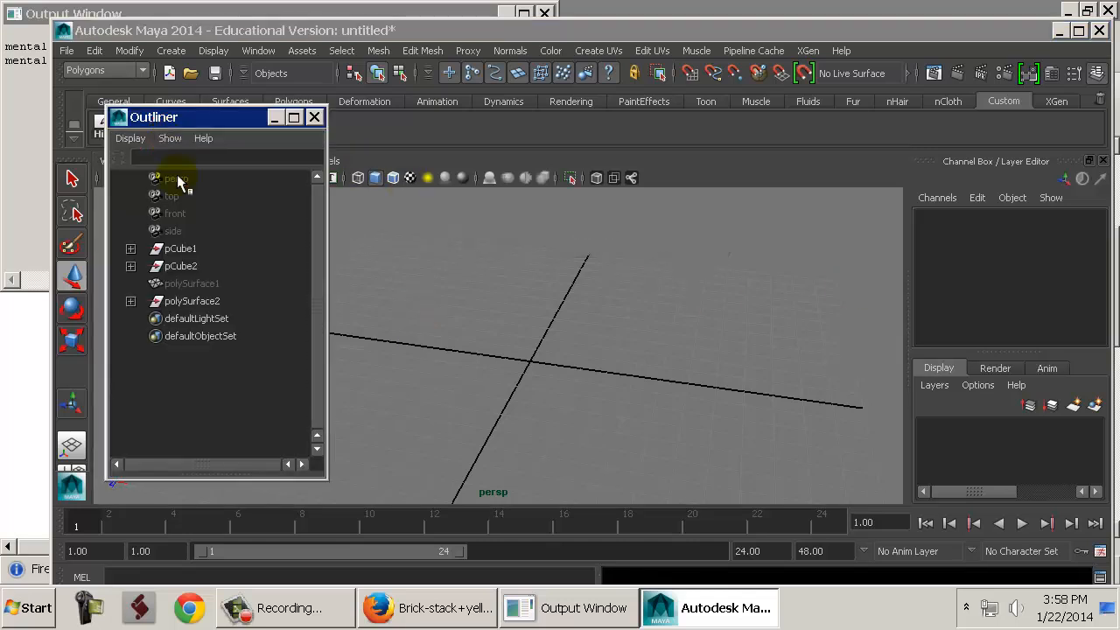
pyautogui.click(200, 289)
pyautogui.hotkey('shift', 'h')
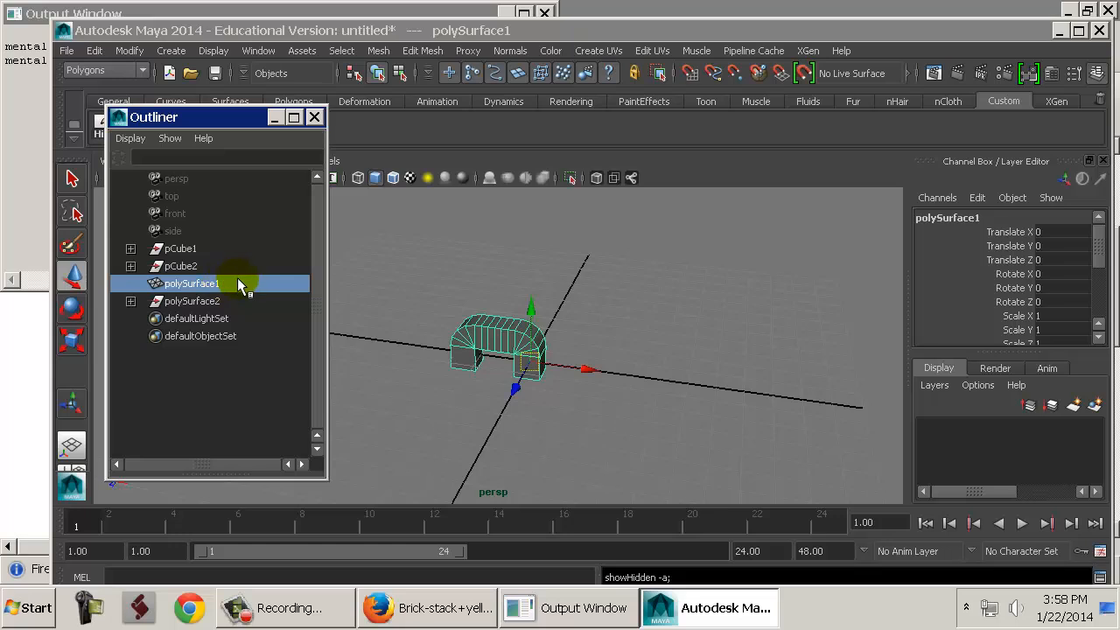
# Hide polySurface1 and delete the leftover pCube1 and pCube2 nodes through the Outliner.
pyautogui.hotkey('ctrl', 'h')
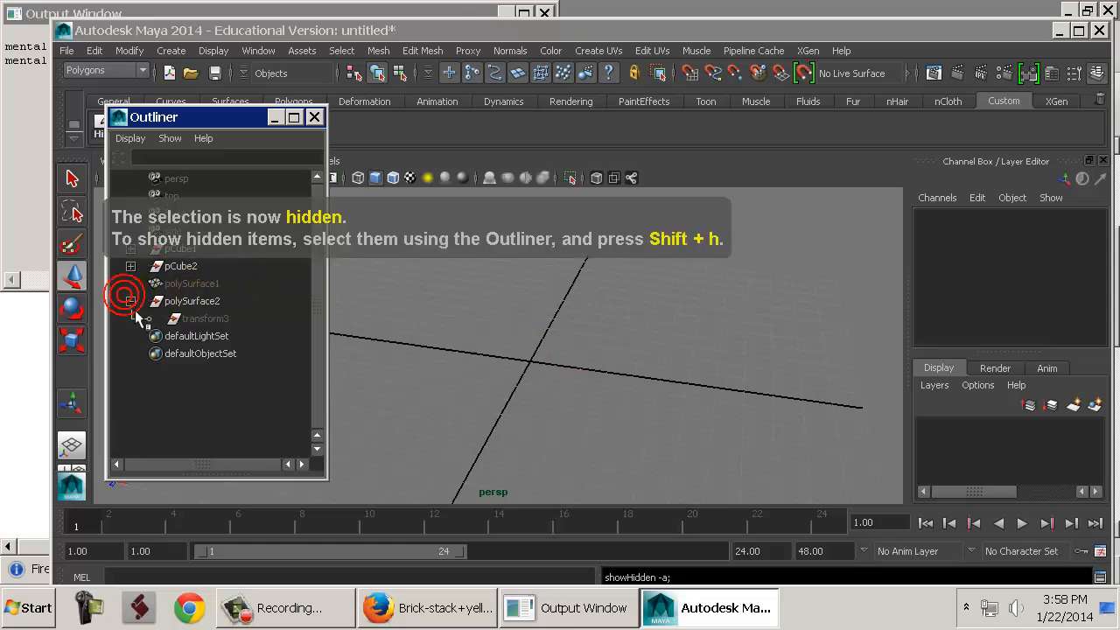
pyautogui.click(130, 266)
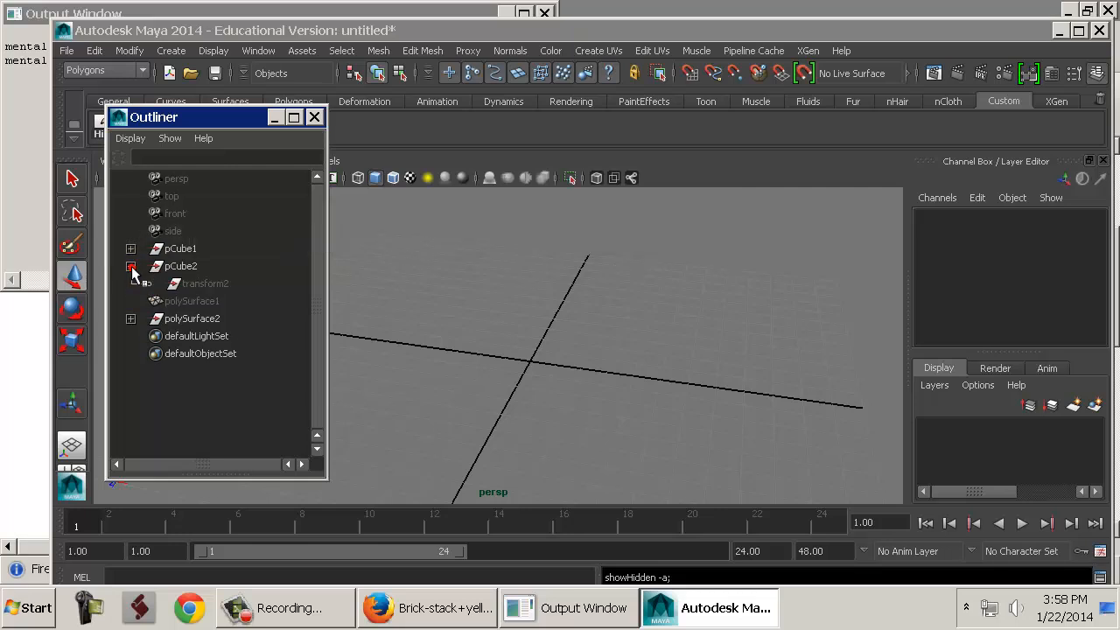
pyautogui.click(131, 249)
pyautogui.click(131, 281)
pyautogui.moveTo(184, 250); pyautogui.dragTo(190, 281)
pyautogui.press('Delete')
# Duplicate the hidden polySurface1, try to show the copy, and move it away from the origin.
pyautogui.click(187, 249)
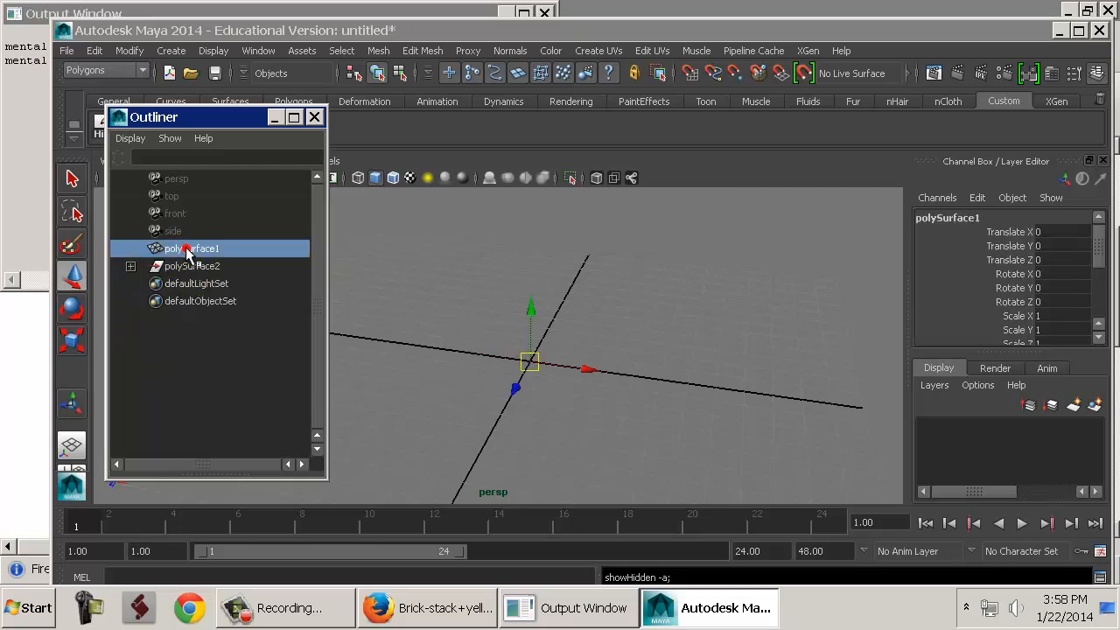
pyautogui.hotkey('ctrl', 'd')
pyautogui.hotkey('shift', 'h')
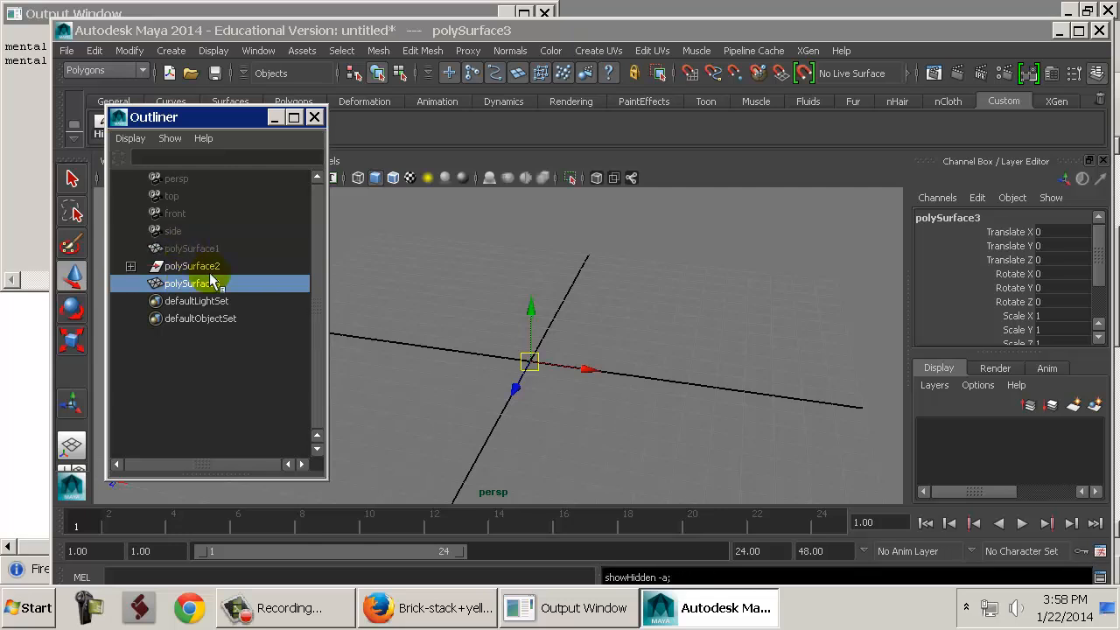
pyautogui.click(218, 331)
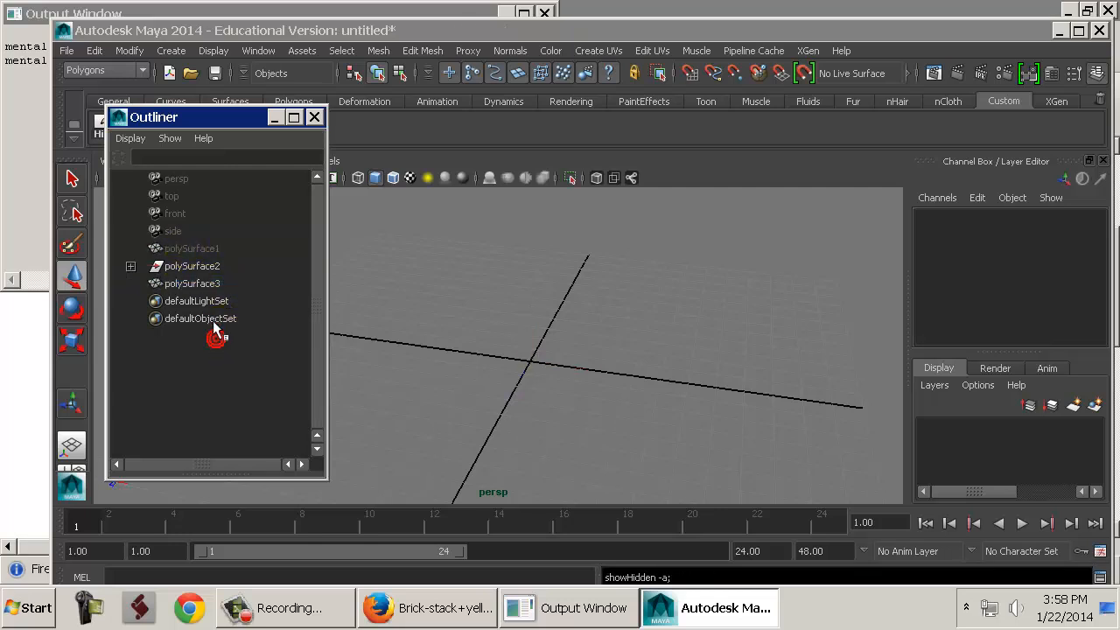
pyautogui.click(245, 289)
pyautogui.moveTo(554, 358); pyautogui.dragTo(763, 330)
pyautogui.scroll(-3, 949, 308)
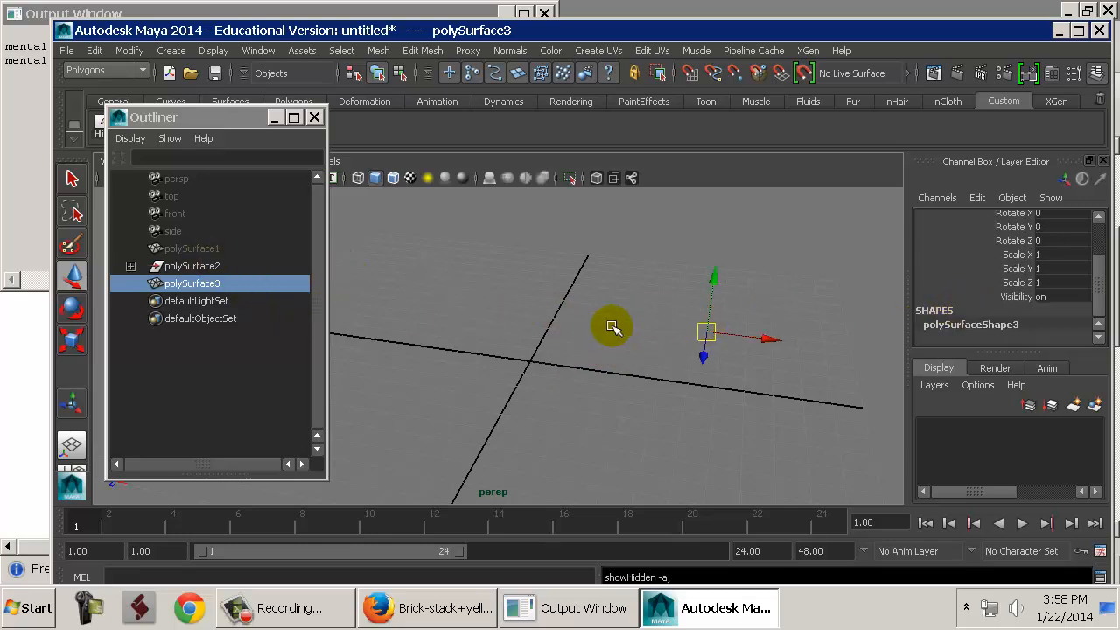
# Show all hidden objects in the scene at once.
pyautogui.click(214, 51)
pyautogui.moveTo(284, 130)
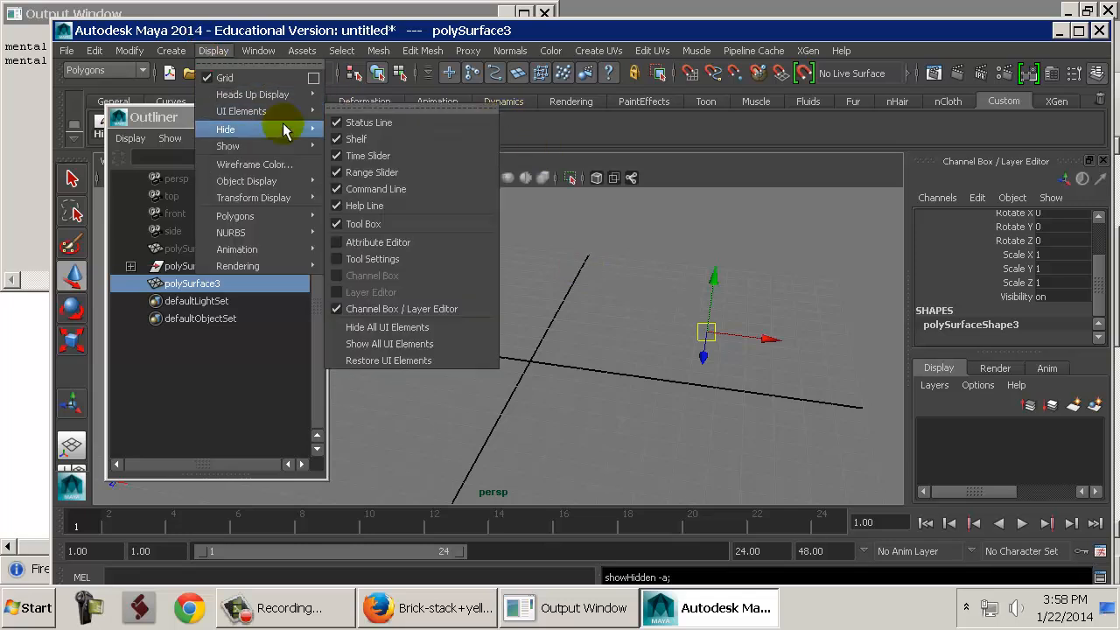
pyautogui.moveTo(325, 145)
pyautogui.click(360, 202)
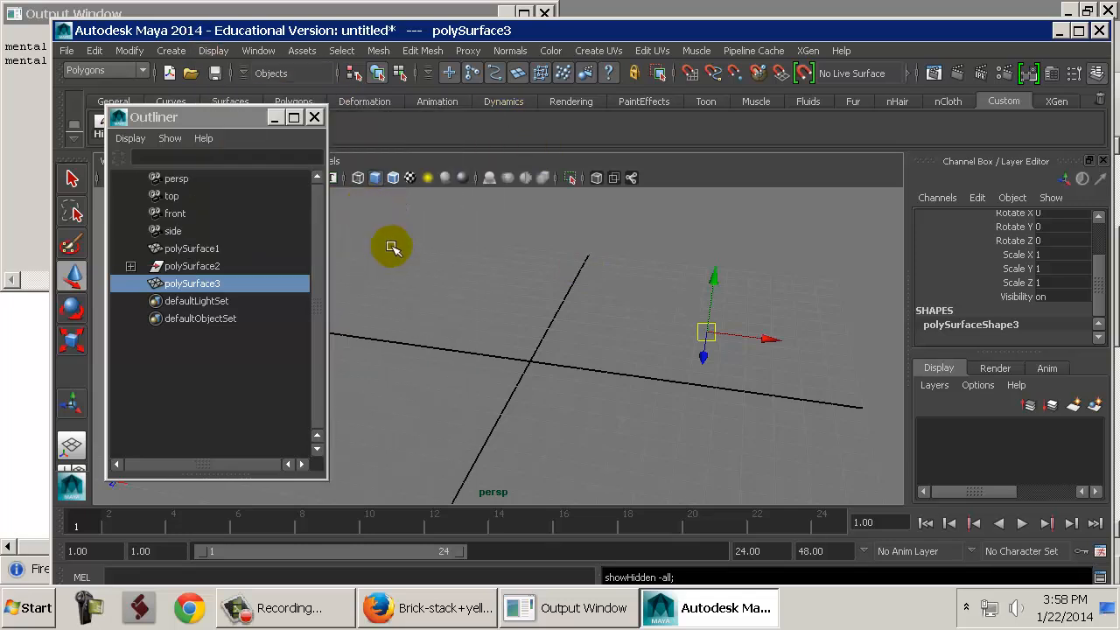
# Select polySurface1 through polySurface3 in the Outliner and delete them.
pyautogui.click(214, 248)
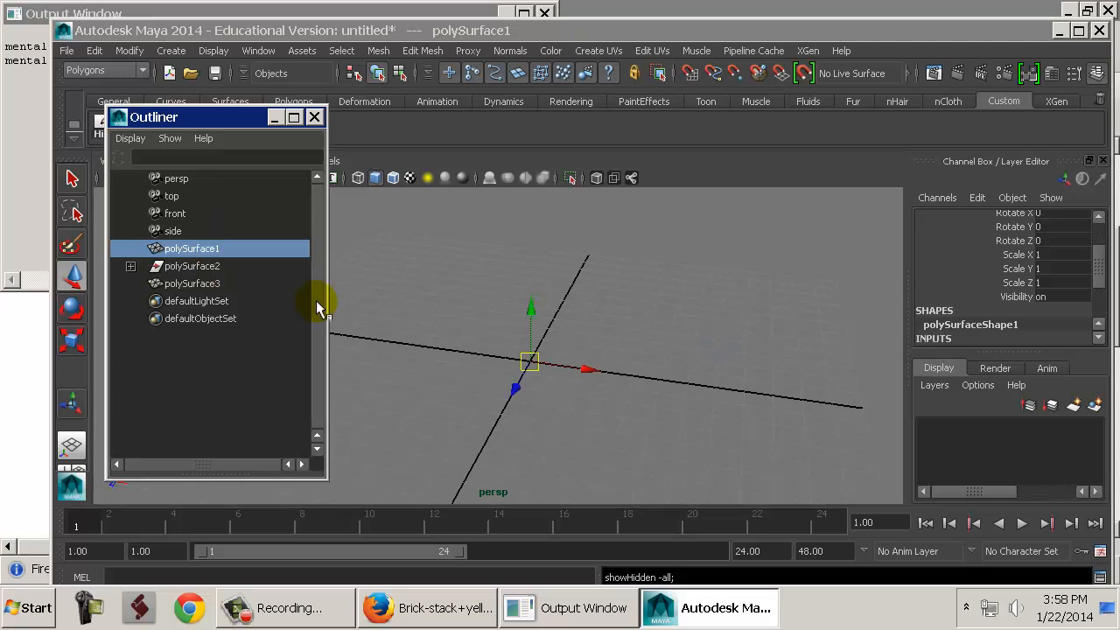
pyautogui.keyDown('alt'); pyautogui.moveTo(698, 358); pyautogui.dragTo(681, 338, button='right'); pyautogui.keyUp('alt')
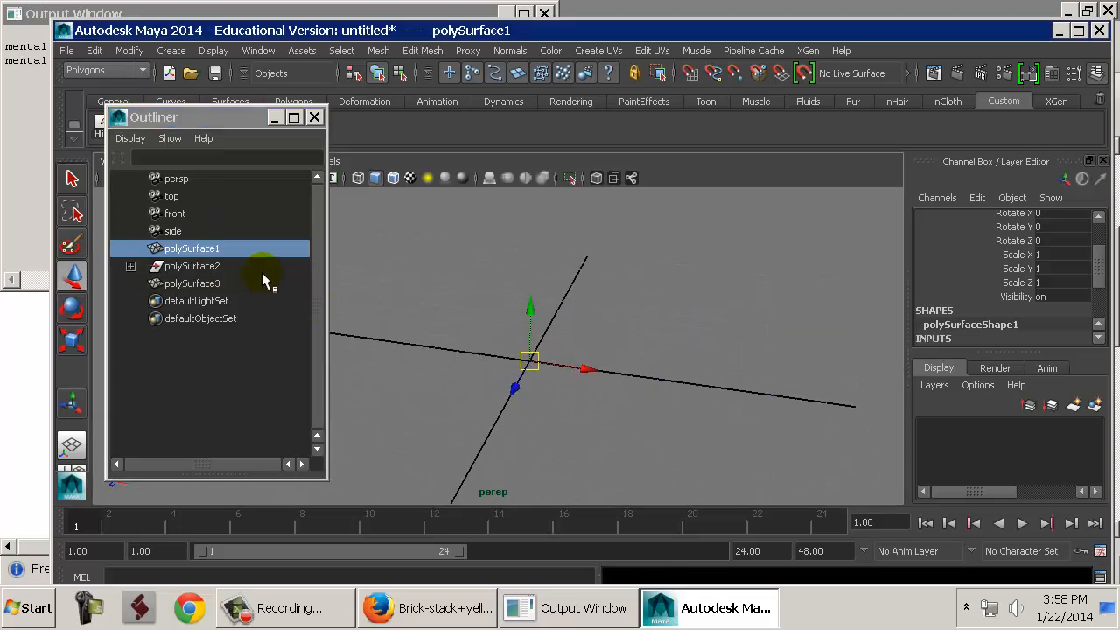
pyautogui.moveTo(235, 252); pyautogui.dragTo(248, 283)
pyautogui.press('Delete')
# Create a polygon sphere, scale it uniformly to about 2.73, and move a duplicate about 7.6 units along X.
pyautogui.click(171, 50)
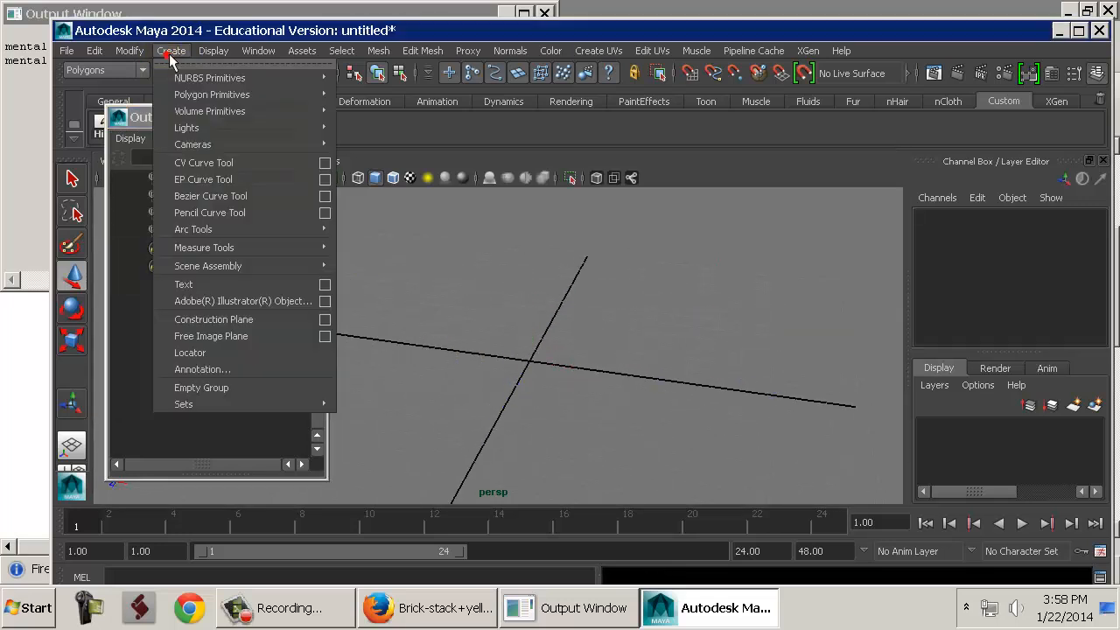
pyautogui.moveTo(244, 95)
pyautogui.click(369, 106)
pyautogui.press('r')
pyautogui.moveTo(486, 346); pyautogui.dragTo(564, 349, button='middle')
pyautogui.press('w')
pyautogui.hotkey('ctrl', 'd')
pyautogui.moveTo(587, 375); pyautogui.dragTo(798, 380)
pyautogui.keyDown('alt'); pyautogui.moveTo(757, 384); pyautogui.dragTo(664, 361, button='middle'); pyautogui.keyUp('alt')
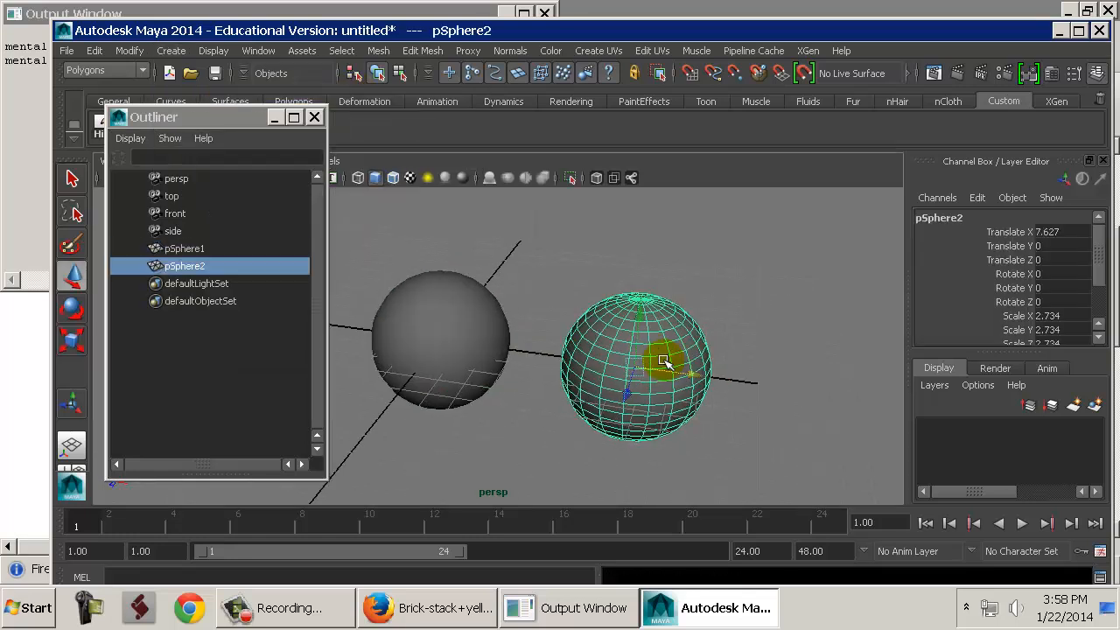
# Hide the duplicate sphere and select its entry in the Outliner before clearing the selection.
pyautogui.hotkey('ctrl', 'h')
pyautogui.click(219, 266)
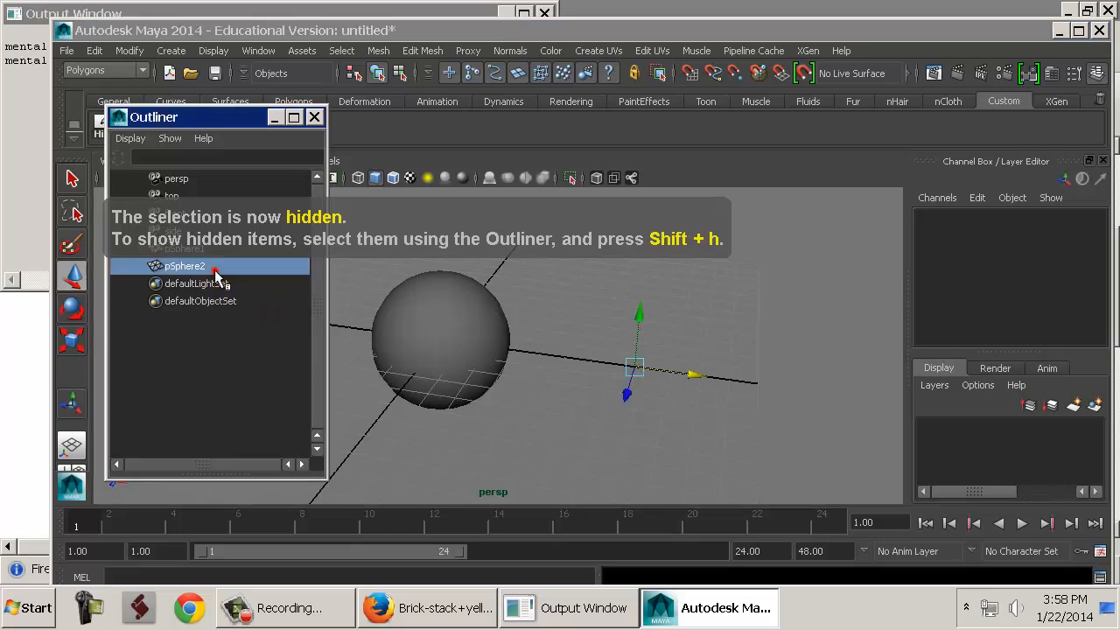
pyautogui.click(207, 378)
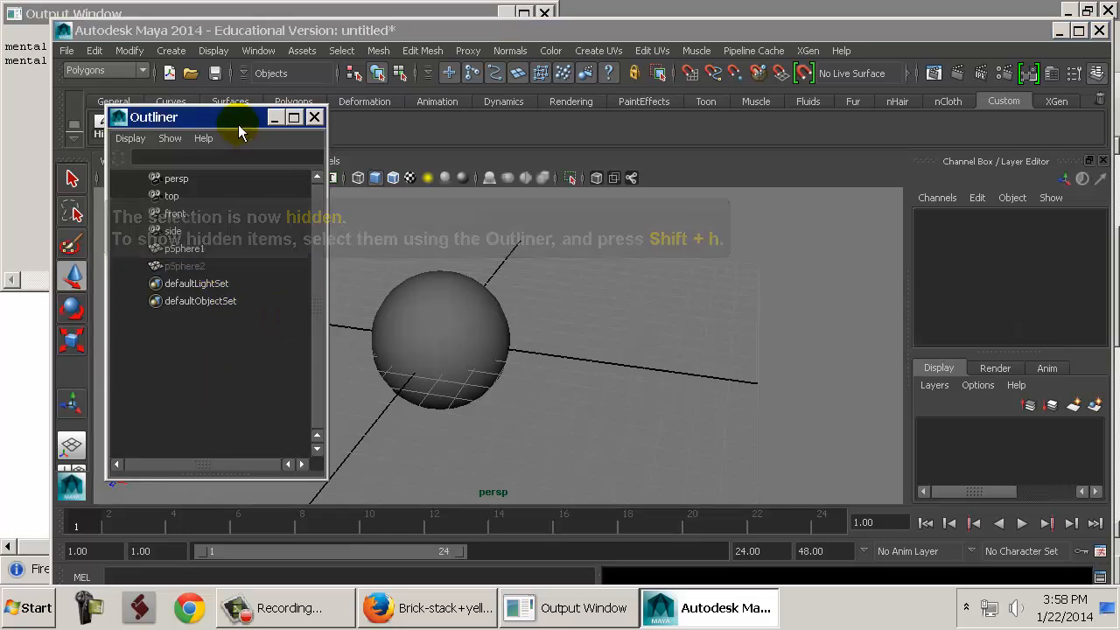
pyautogui.moveTo(234, 118); pyautogui.dragTo(239, 135)
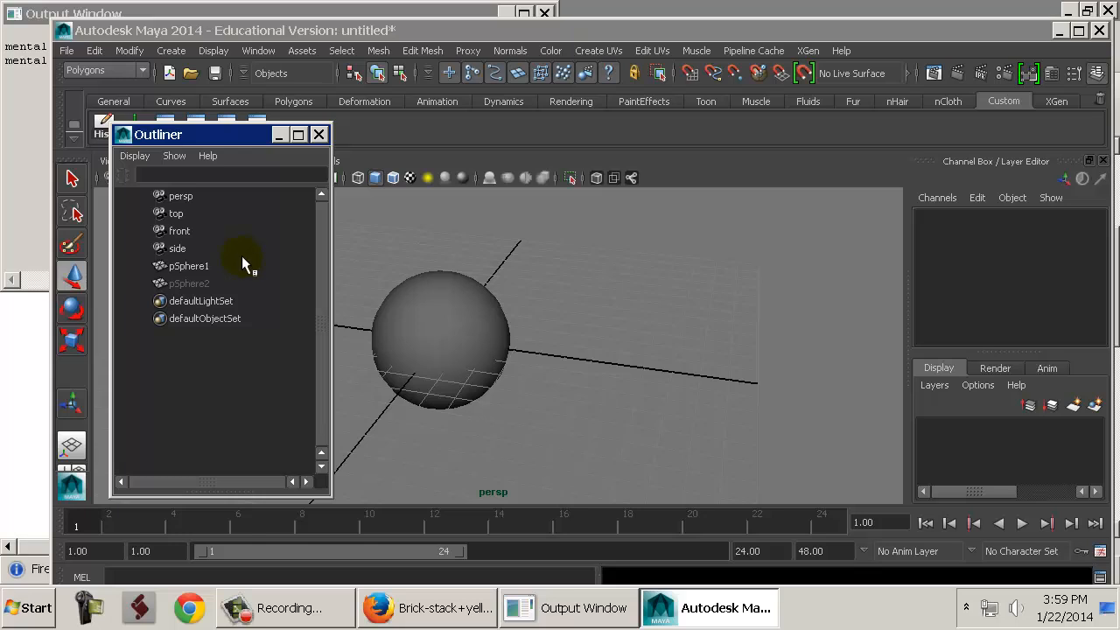
# Delete both the visible and the hidden sphere through the Outliner and close the Outliner.
pyautogui.click(220, 266)
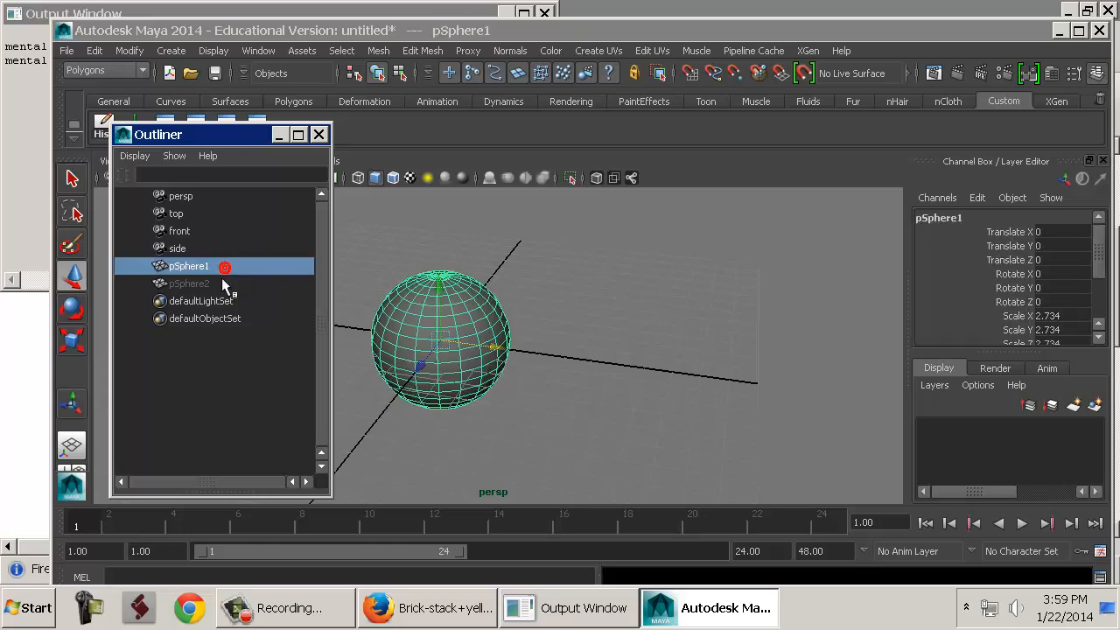
pyautogui.keyDown('ctrl'); pyautogui.click(220, 282); pyautogui.keyUp('ctrl')
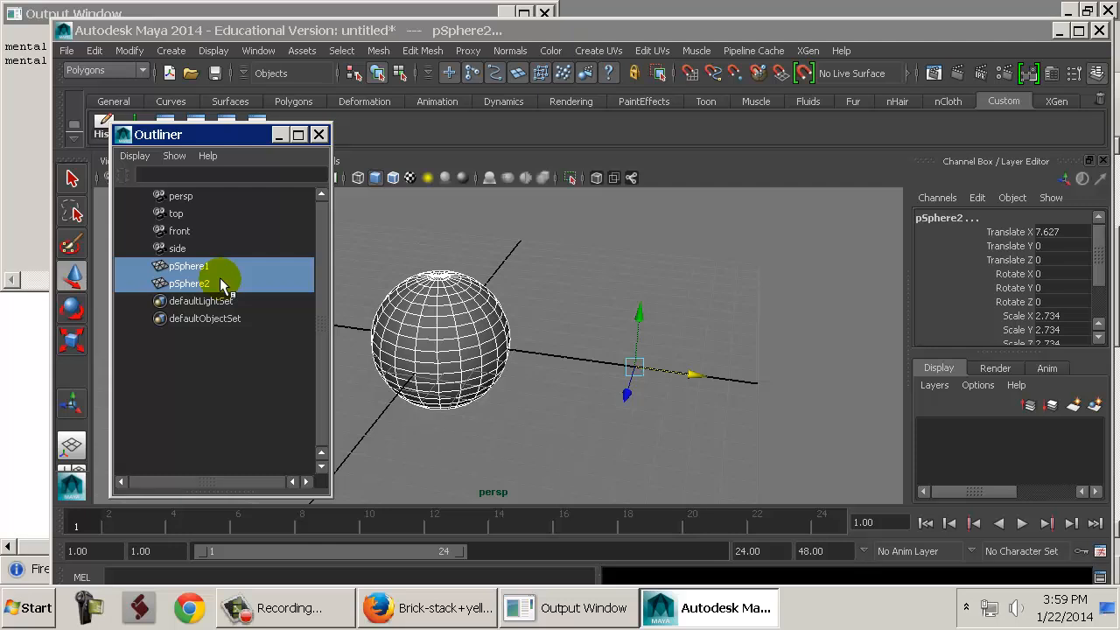
pyautogui.press('Delete')
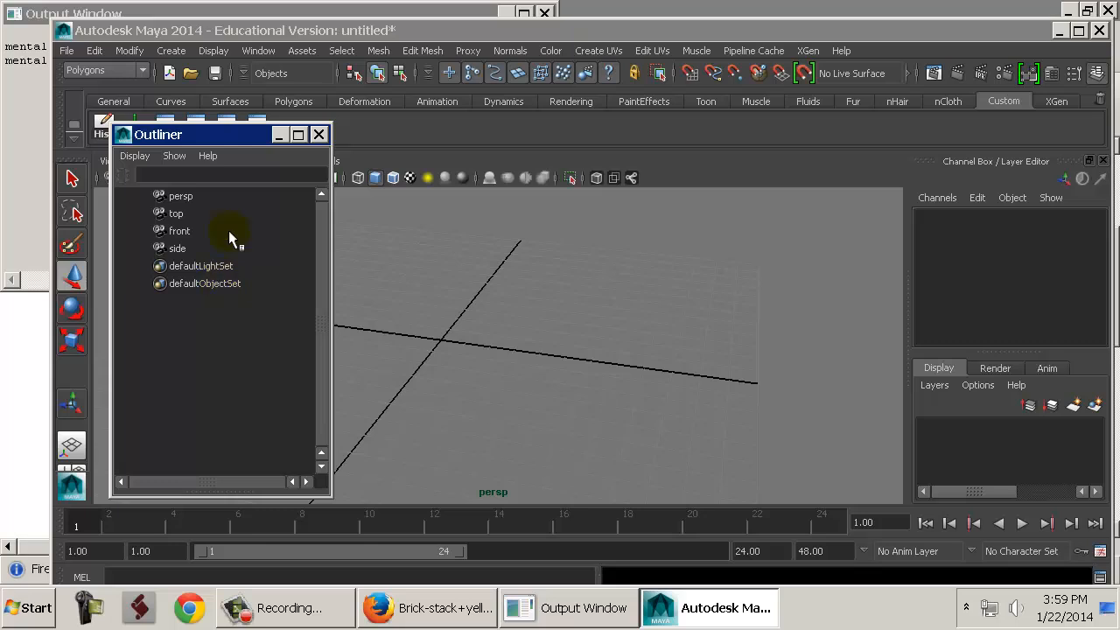
pyautogui.click(318, 134)
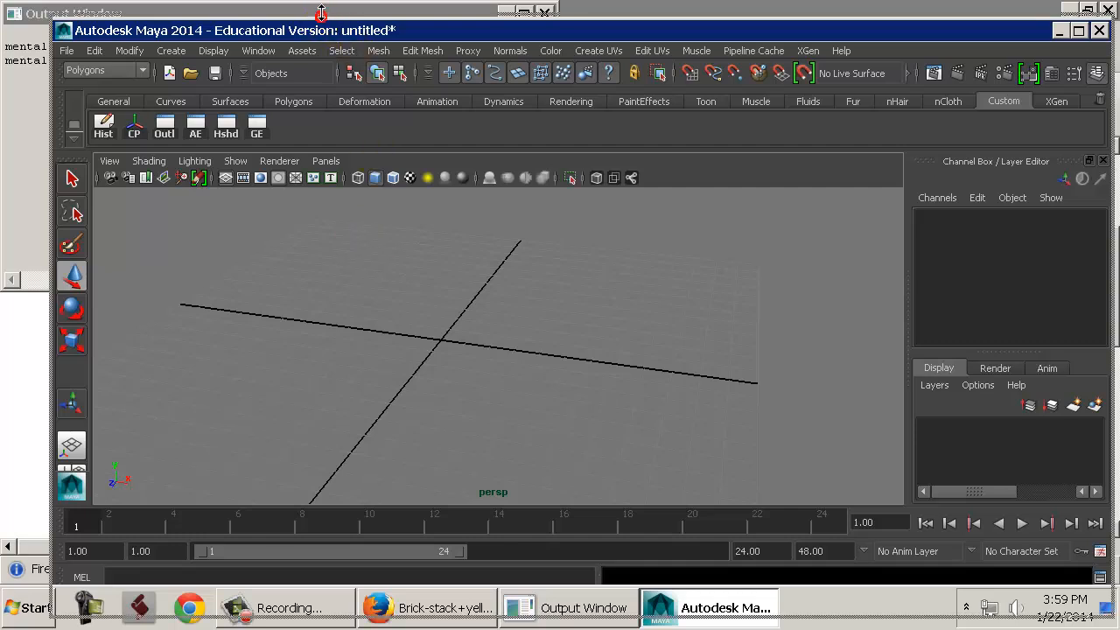
pyautogui.moveTo(321, 15); pyautogui.dragTo(321, 11)
# Create a polygon cube at the origin and frame it closely in the perspective view.
pyautogui.click(182, 49)
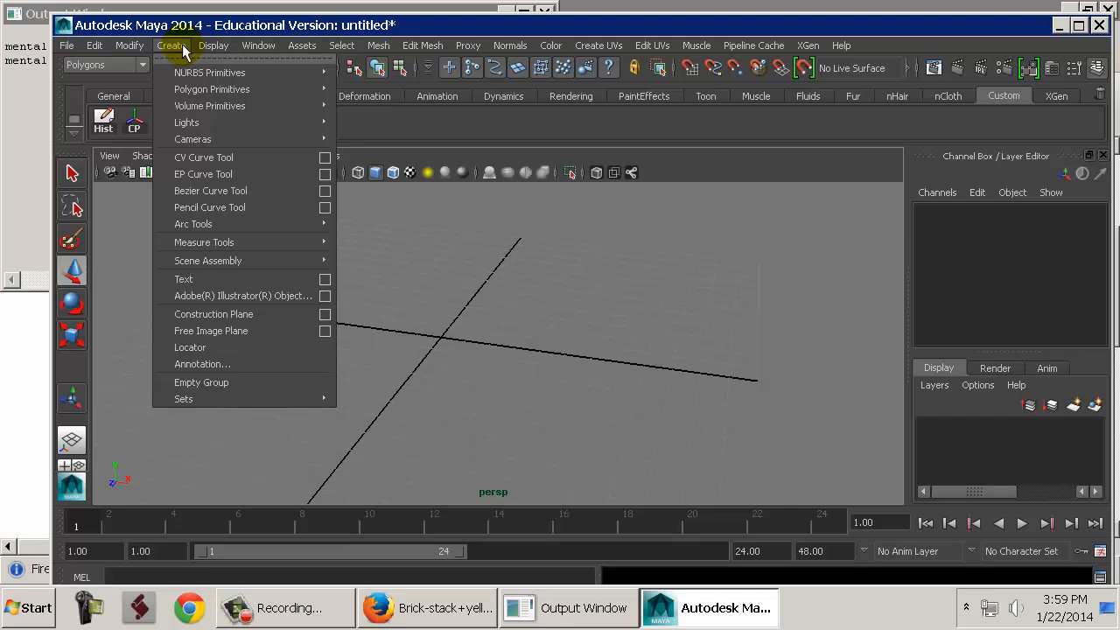
pyautogui.moveTo(216, 92)
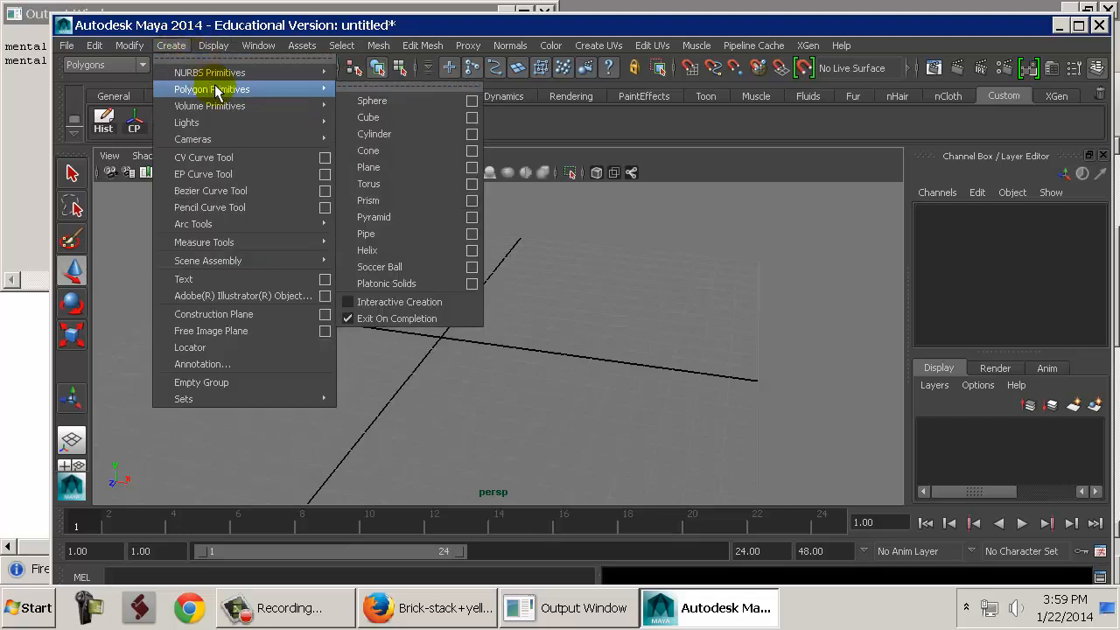
pyautogui.click(365, 122)
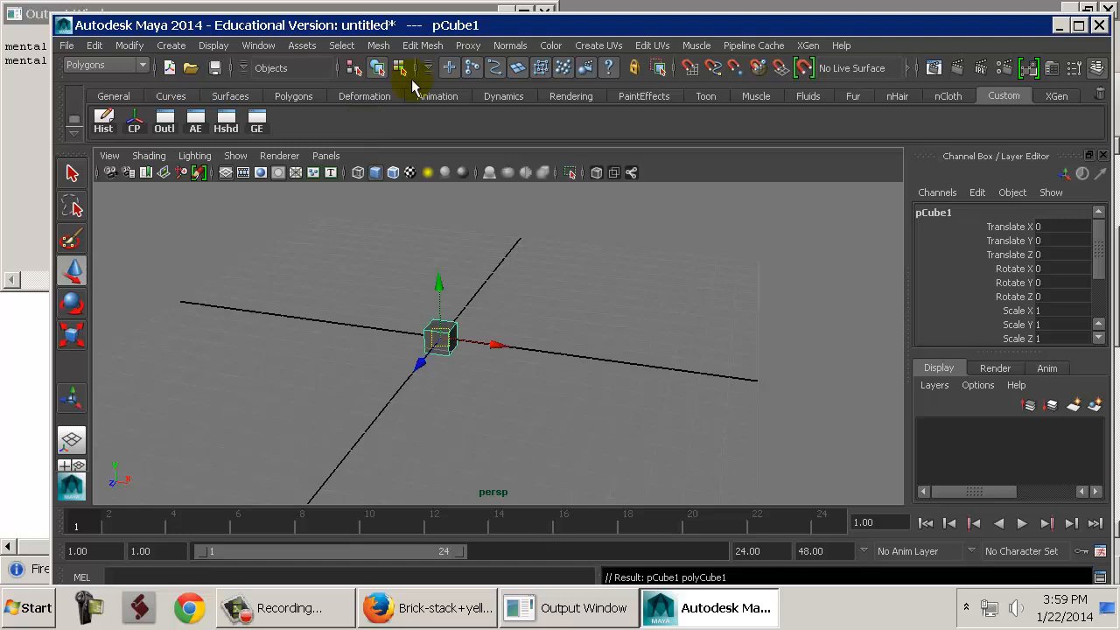
pyautogui.keyDown('alt'); pyautogui.moveTo(537, 307); pyautogui.dragTo(560, 287); pyautogui.keyUp('alt')
pyautogui.keyDown('alt'); pyautogui.moveTo(560, 286); pyautogui.dragTo(525, 283, button='middle'); pyautogui.keyUp('alt')
pyautogui.keyDown('alt'); pyautogui.moveTo(515, 283); pyautogui.dragTo(460, 281, button='right'); pyautogui.keyUp('alt')
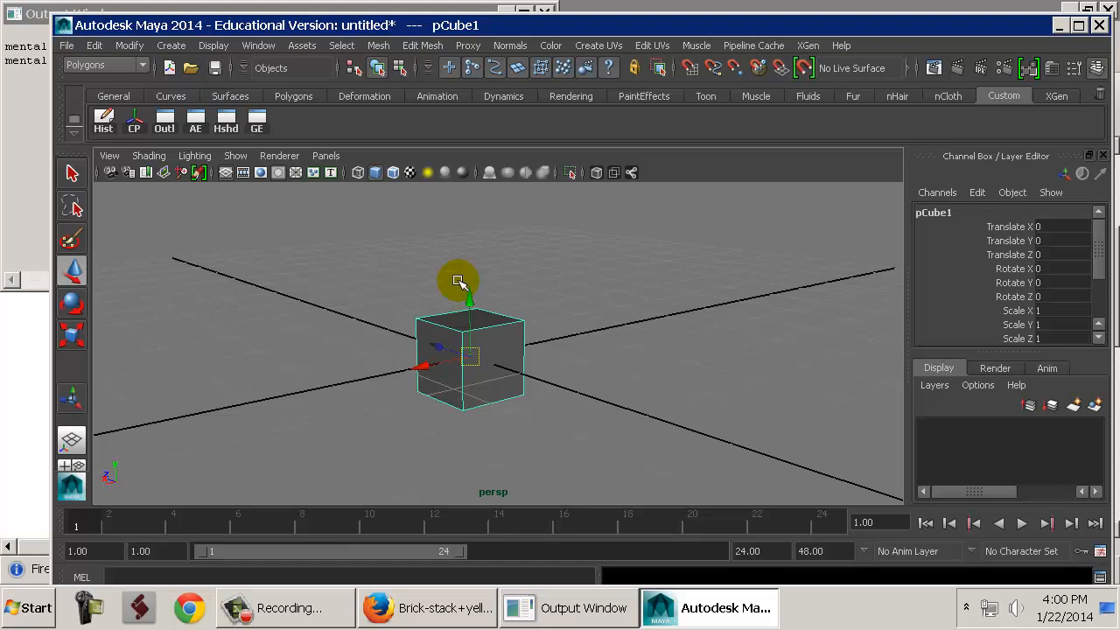
# Move the cube's pivot point slightly off its centre and leave pivot editing.
pyautogui.press('Insert')
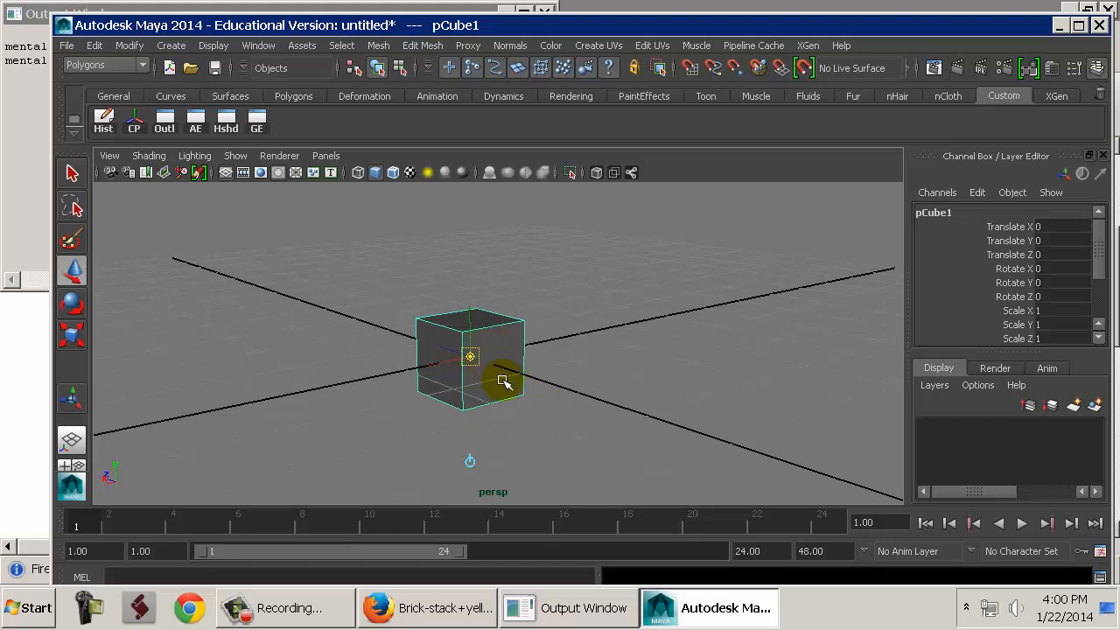
pyautogui.moveTo(470, 357)
pyautogui.mouseDown()
pyautogui.moveTo(532, 382)
pyautogui.moveTo(528, 314)
pyautogui.moveTo(450, 362)
pyautogui.moveTo(487, 412)
pyautogui.moveTo(455, 324)
pyautogui.moveTo(456, 358)
pyautogui.mouseUp()
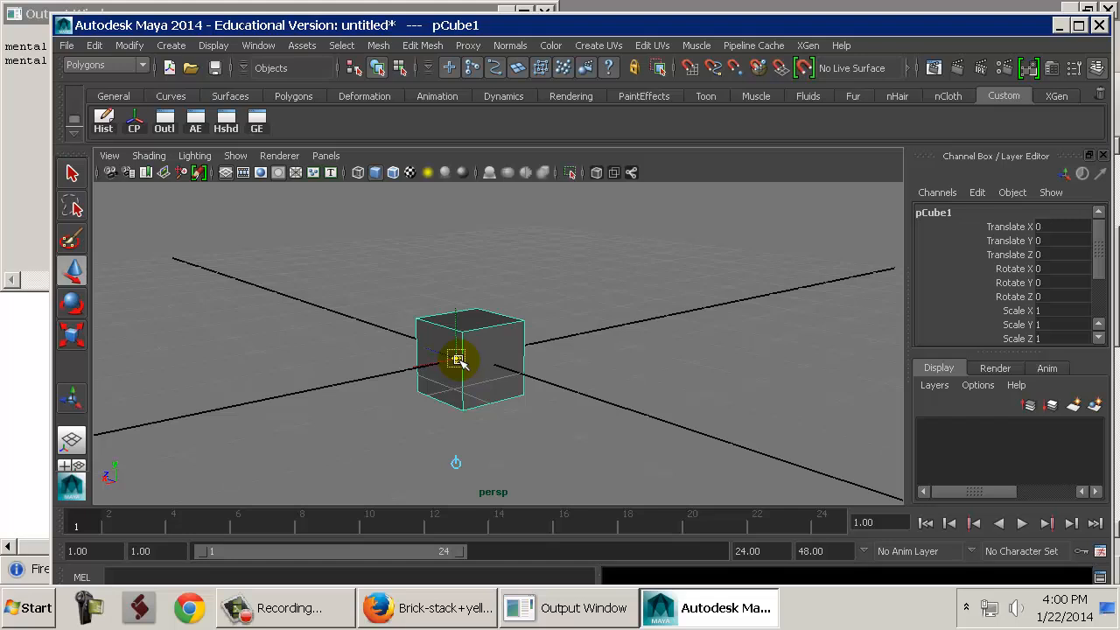
pyautogui.press('v')
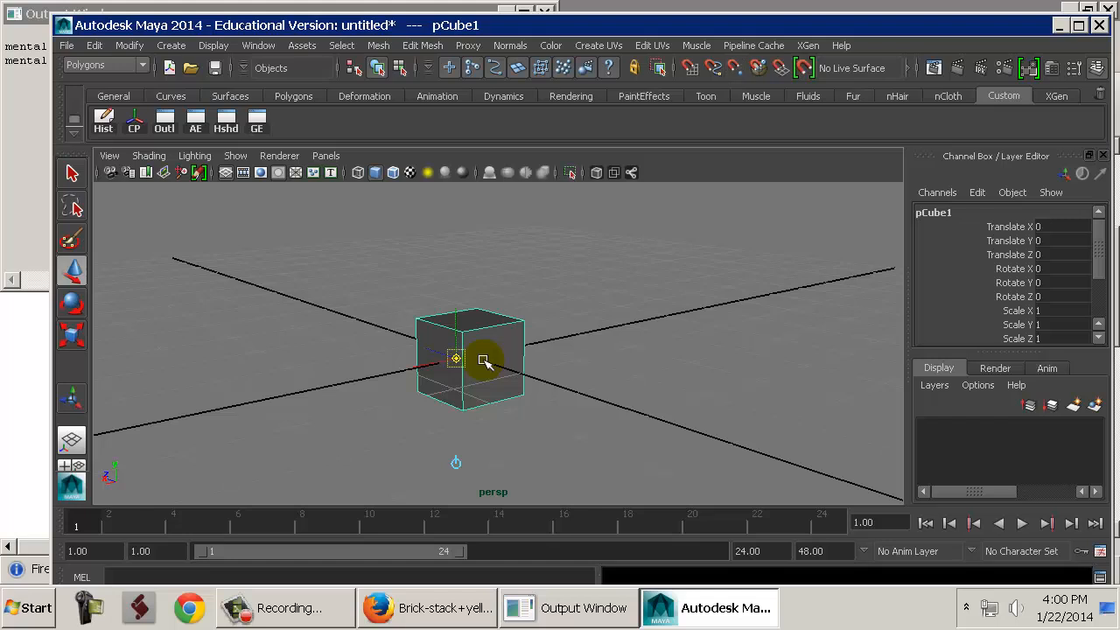
pyautogui.press('v')
pyautogui.press('Insert')
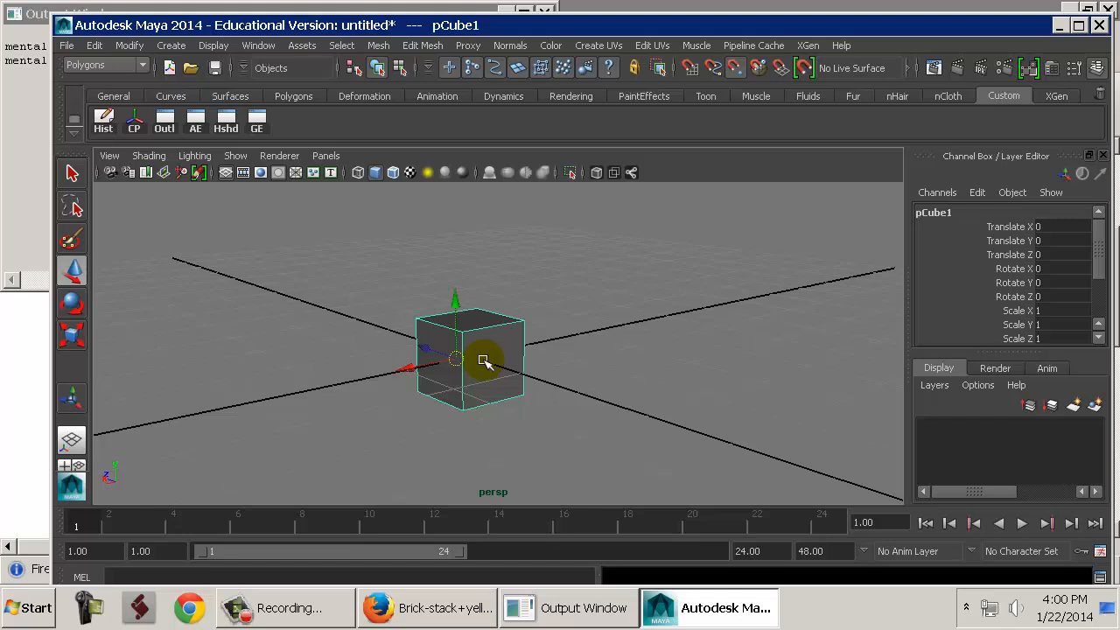
# Snap the cube's pivot to one of its lower corner vertices using vertex snapping.
pyautogui.press('Insert')
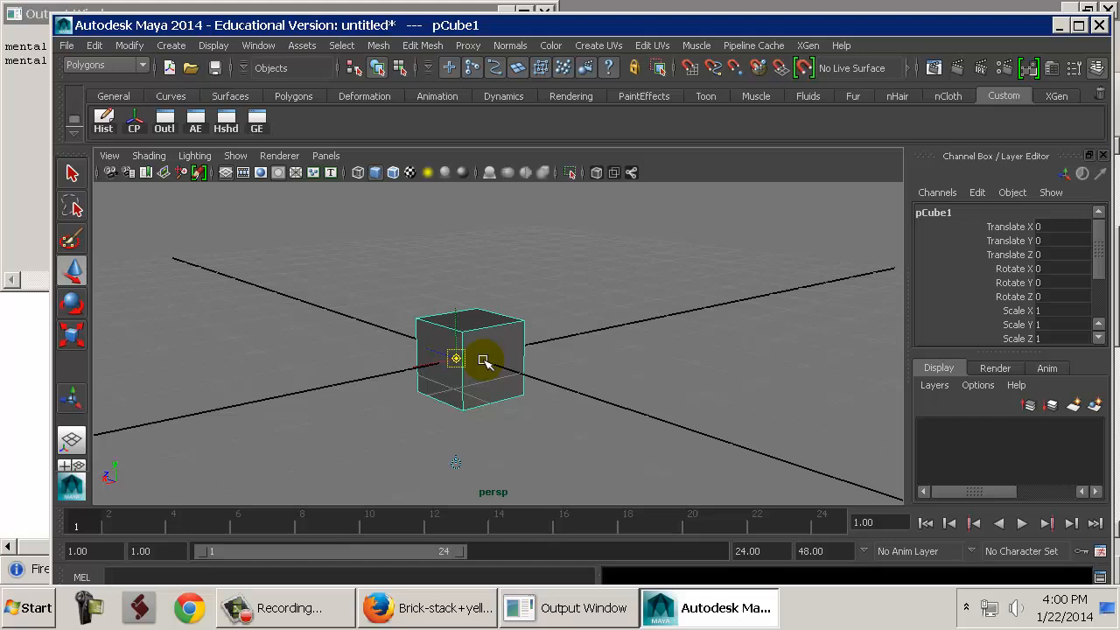
pyautogui.press('v')
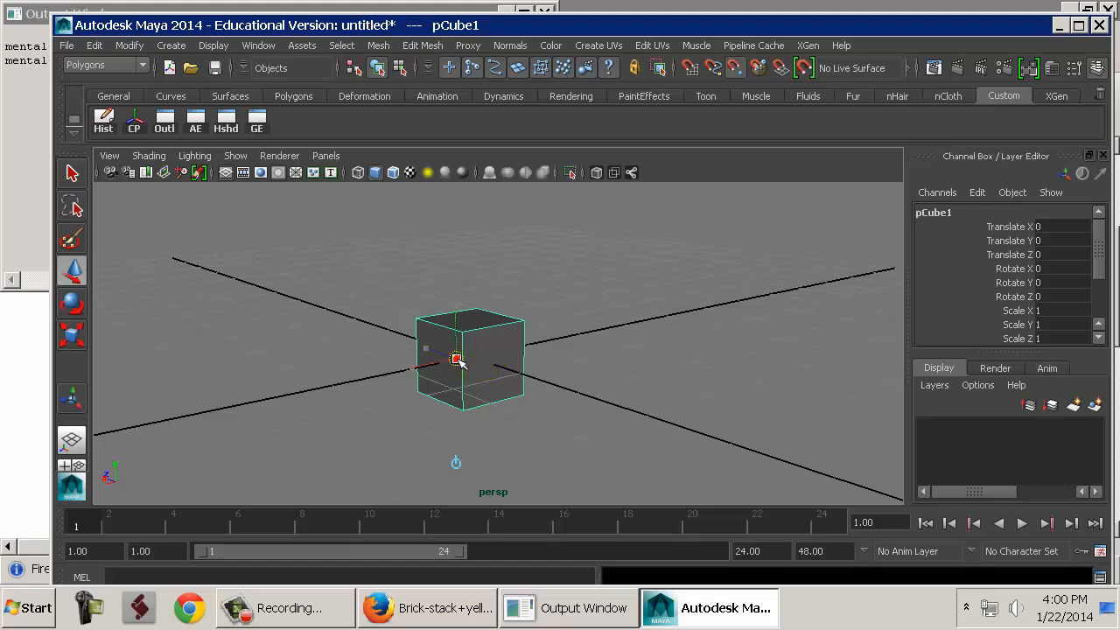
pyautogui.moveTo(454, 359); pyautogui.dragTo(531, 389)
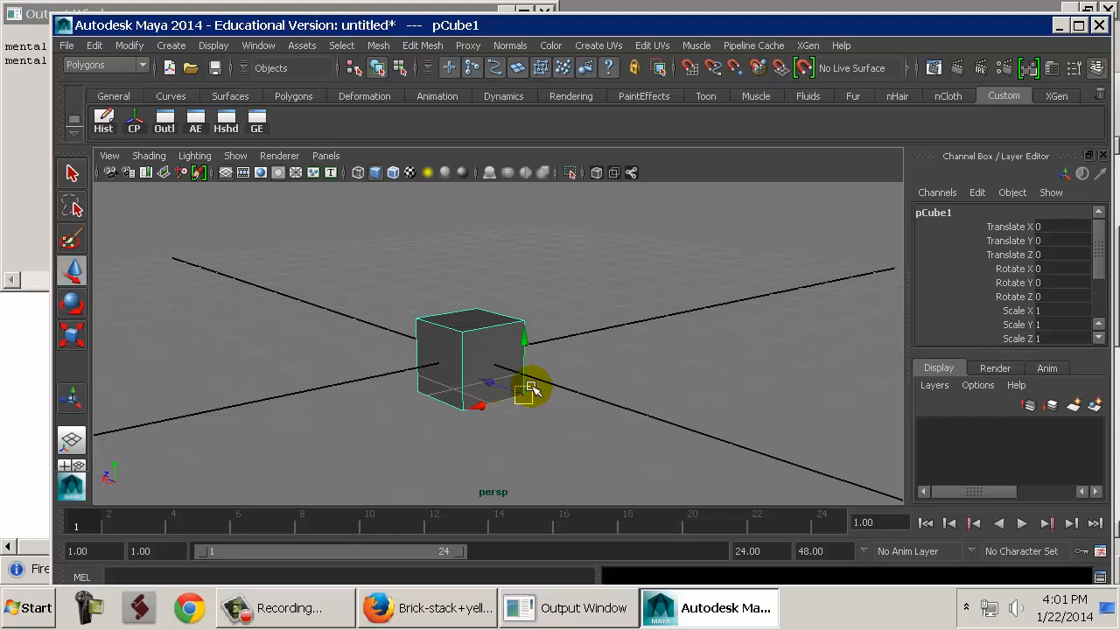
# Move the cube by its corner pivot with grid snapping to X -7.5, Y 0.5, Z -6.5.
pyautogui.keyDown('alt'); pyautogui.moveTo(630, 375); pyautogui.dragTo(470, 366); pyautogui.keyUp('alt')
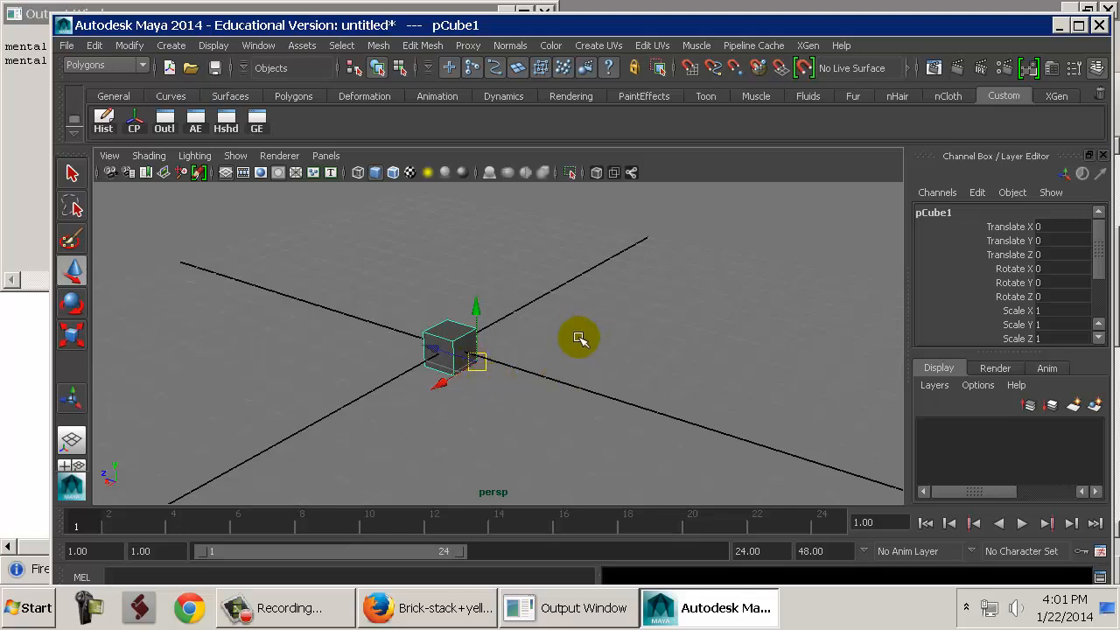
pyautogui.moveTo(561, 330)
pyautogui.keyDown('alt'); pyautogui.mouseDown()
pyautogui.moveTo(542, 288)
pyautogui.moveTo(522, 303)
pyautogui.moveTo(468, 255)
pyautogui.moveTo(547, 333)
pyautogui.mouseUp(); pyautogui.keyUp('alt')
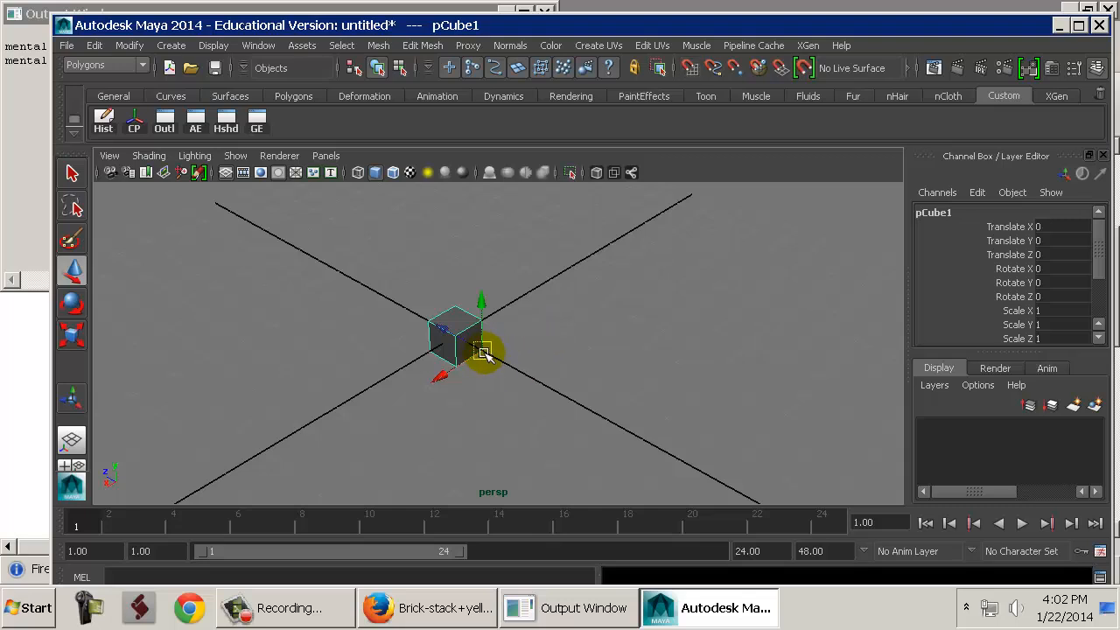
pyautogui.press('x')
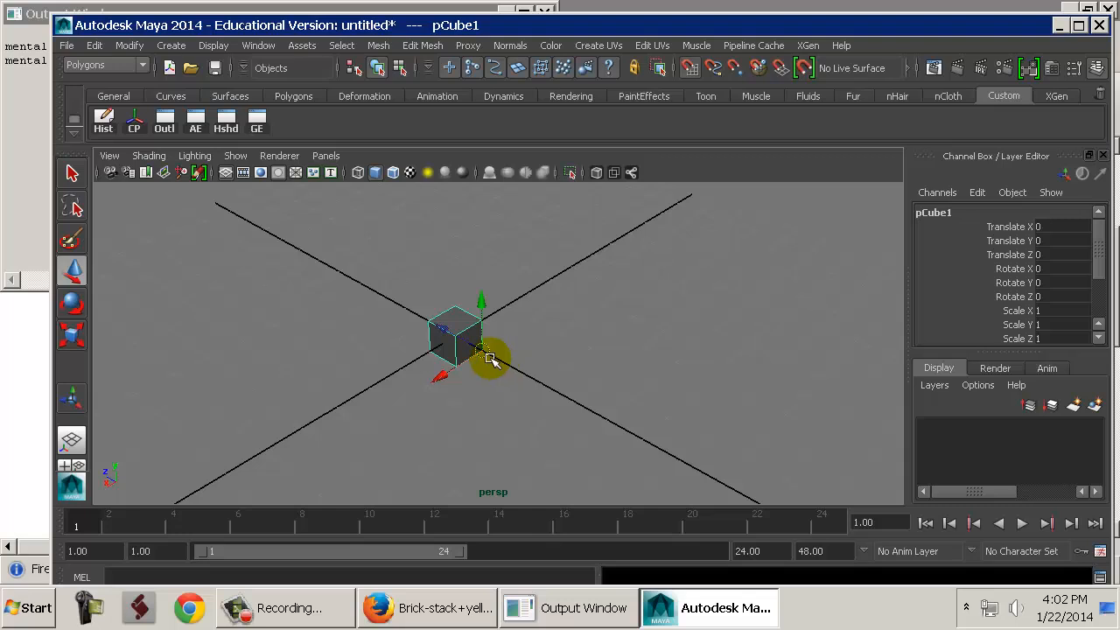
pyautogui.moveTo(483, 352); pyautogui.dragTo(838, 313)
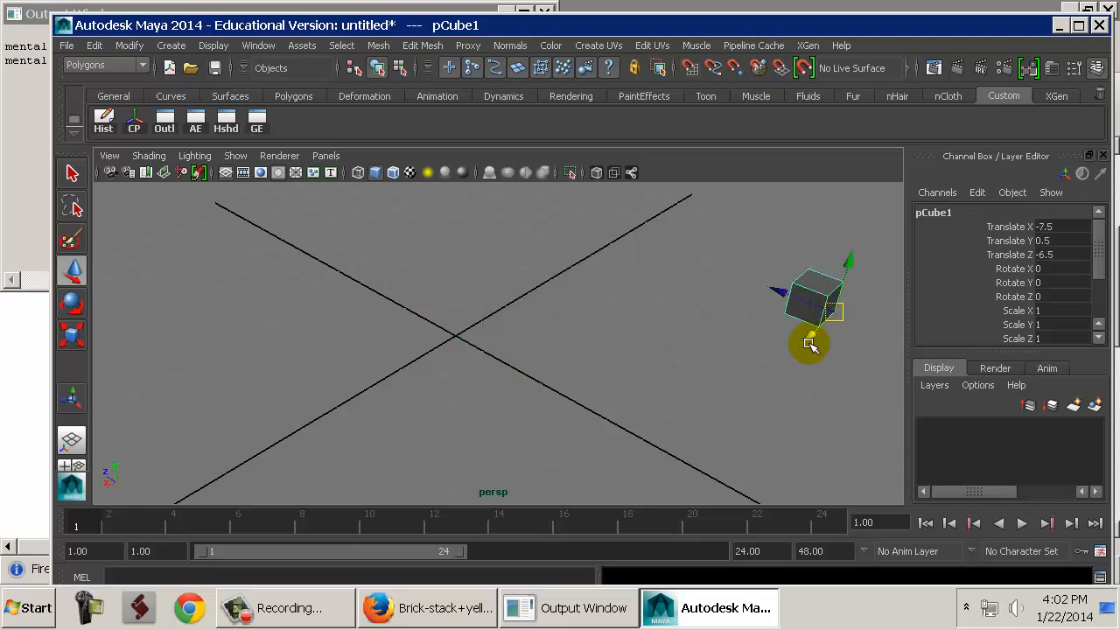
pyautogui.keyDown('alt'); pyautogui.moveTo(805, 342); pyautogui.dragTo(545, 347, button='middle'); pyautogui.keyUp('alt')
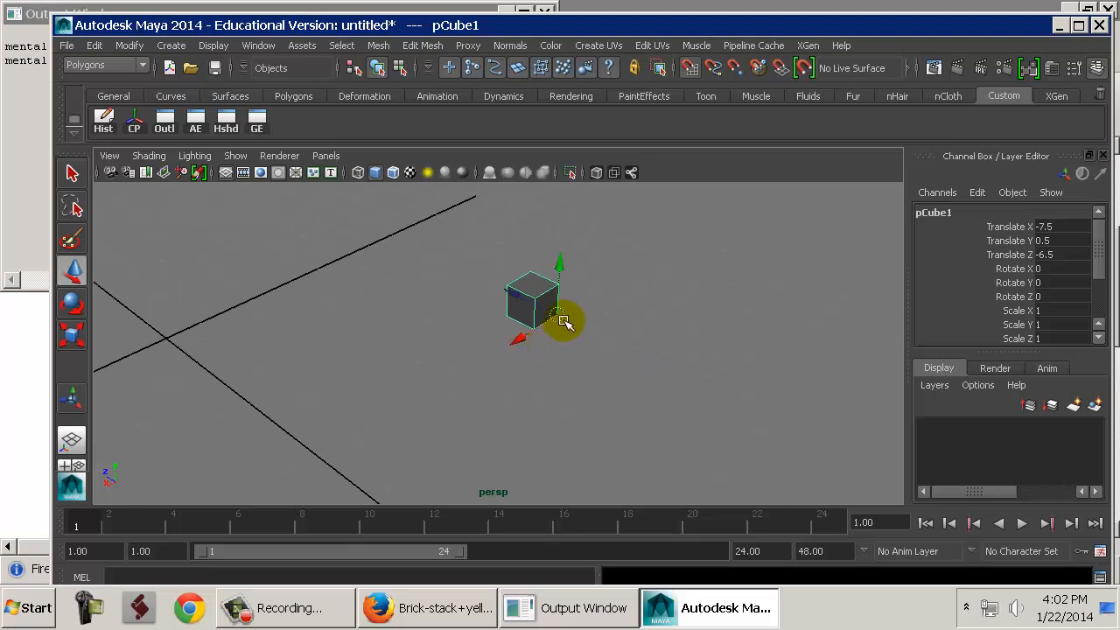
# Switch the viewport background to the dark gradient and move the cube with grid snapping to X -11.5, Z -11.5.
pyautogui.moveTo(562, 315); pyautogui.dragTo(634, 322)
pyautogui.hotkey('alt', 'b')
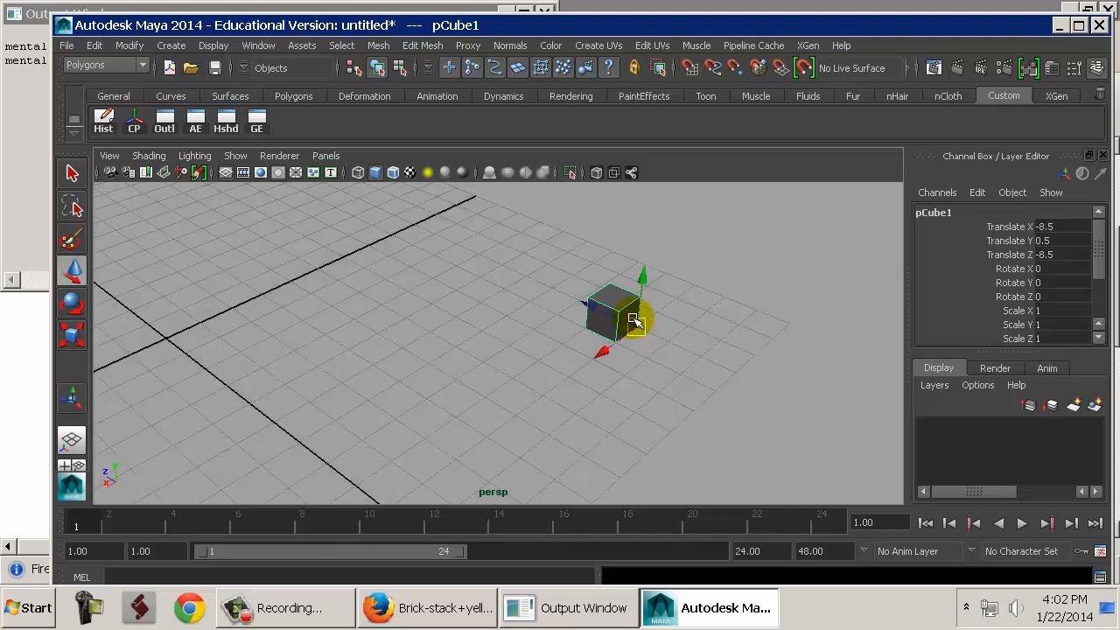
pyautogui.hotkey('alt', 'b')
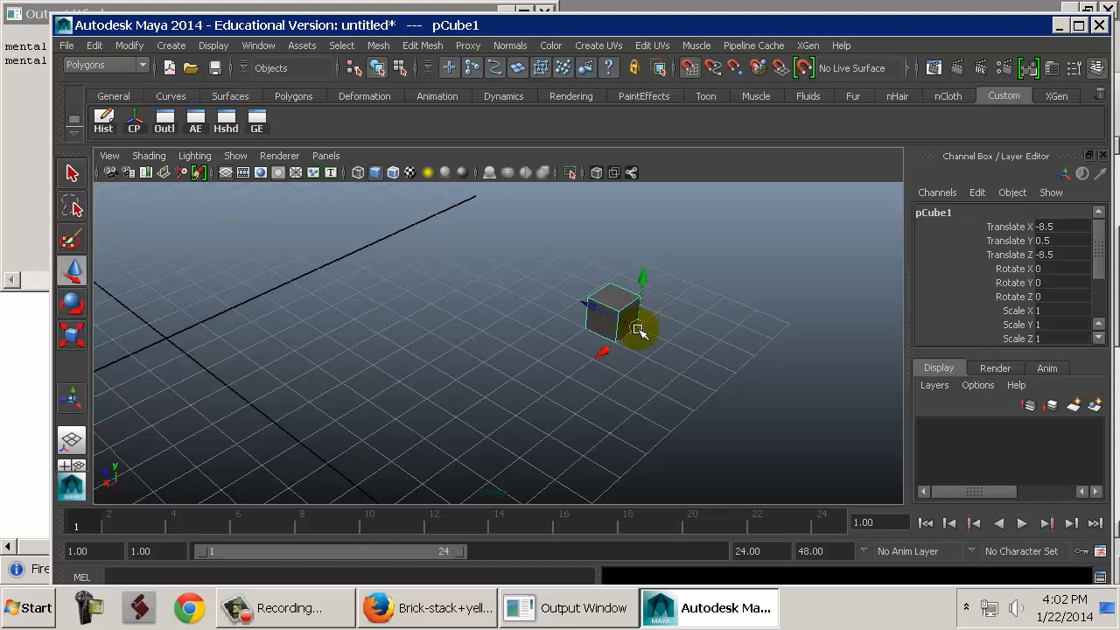
pyautogui.moveTo(638, 325); pyautogui.dragTo(792, 319)
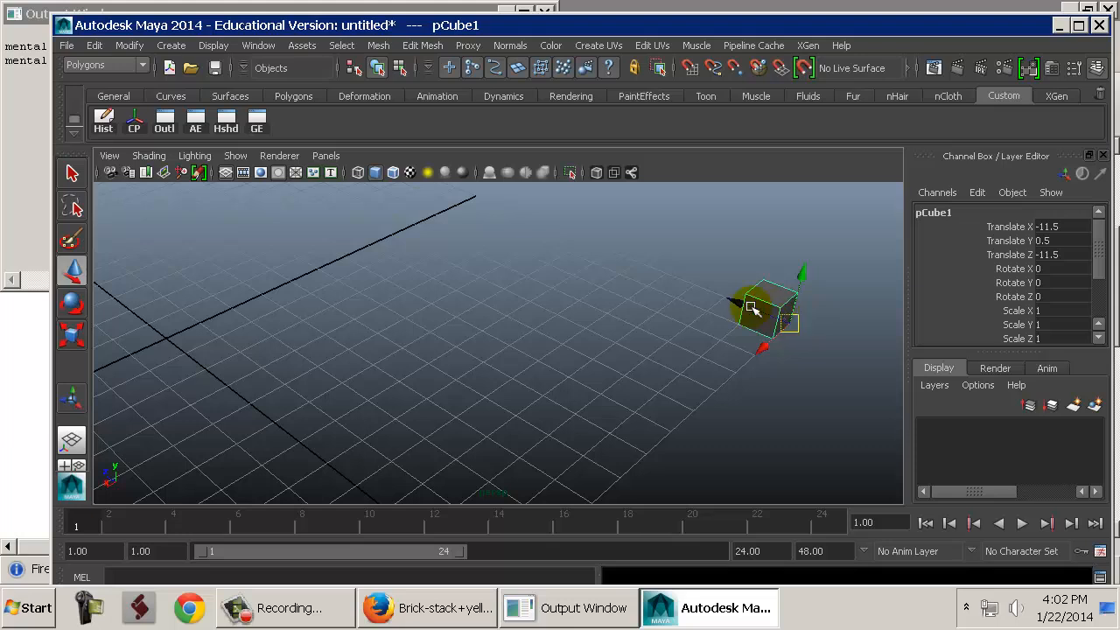
# Examine the cube's corner pivot and its individual move axes from several angles against the grid.
pyautogui.keyDown('alt'); pyautogui.moveTo(750, 305); pyautogui.dragTo(445, 270); pyautogui.keyUp('alt')
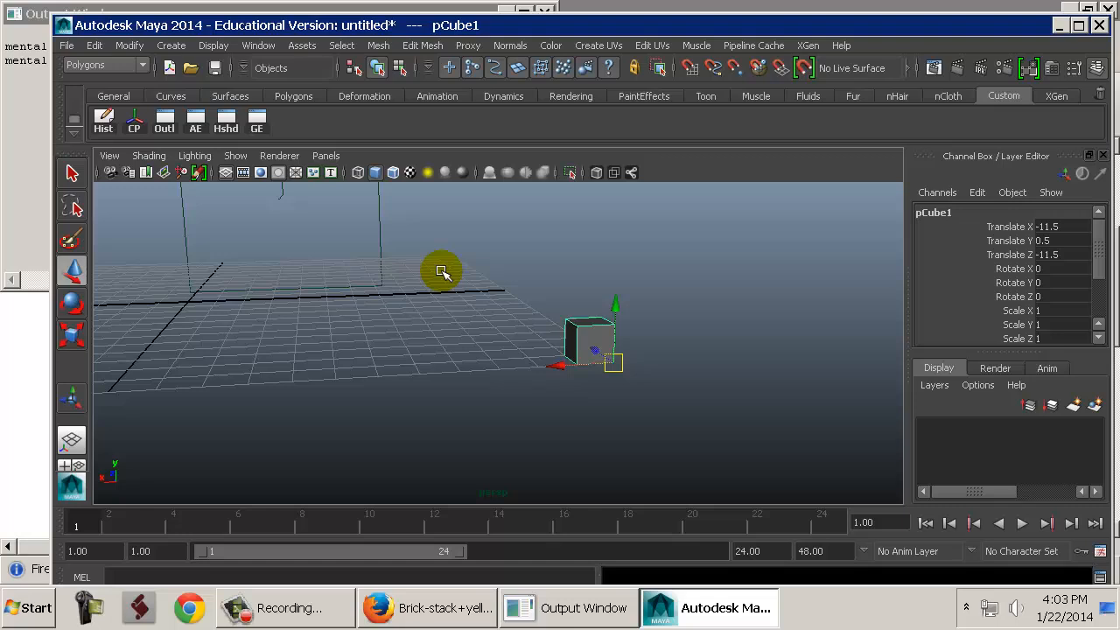
pyautogui.keyDown('alt'); pyautogui.moveTo(555, 308); pyautogui.dragTo(445, 368); pyautogui.keyUp('alt')
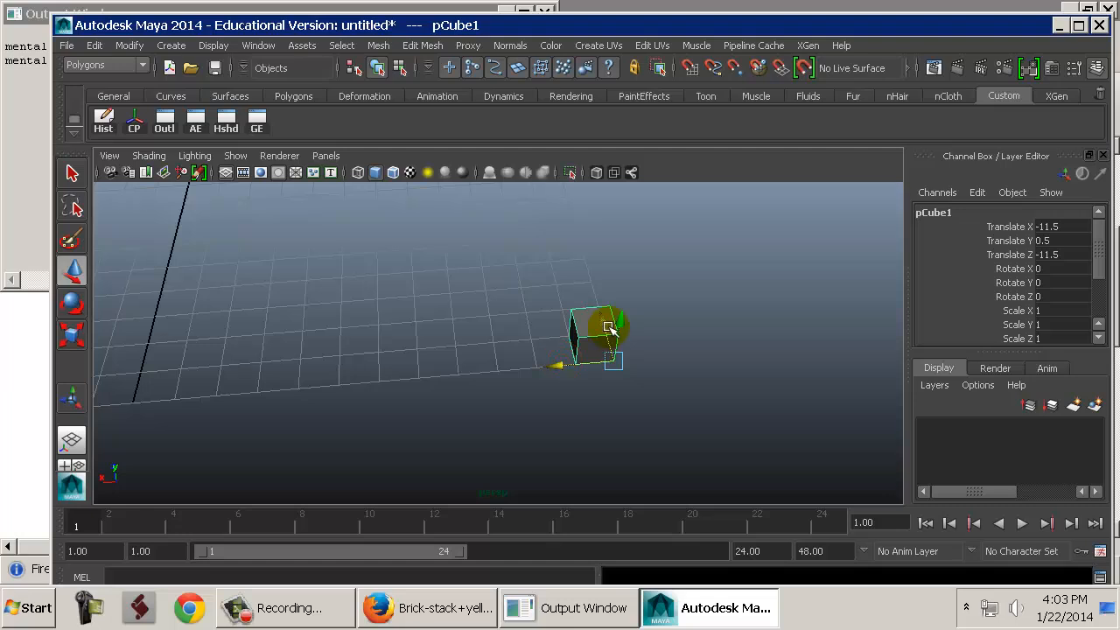
pyautogui.click(604, 322)
pyautogui.click(622, 318)
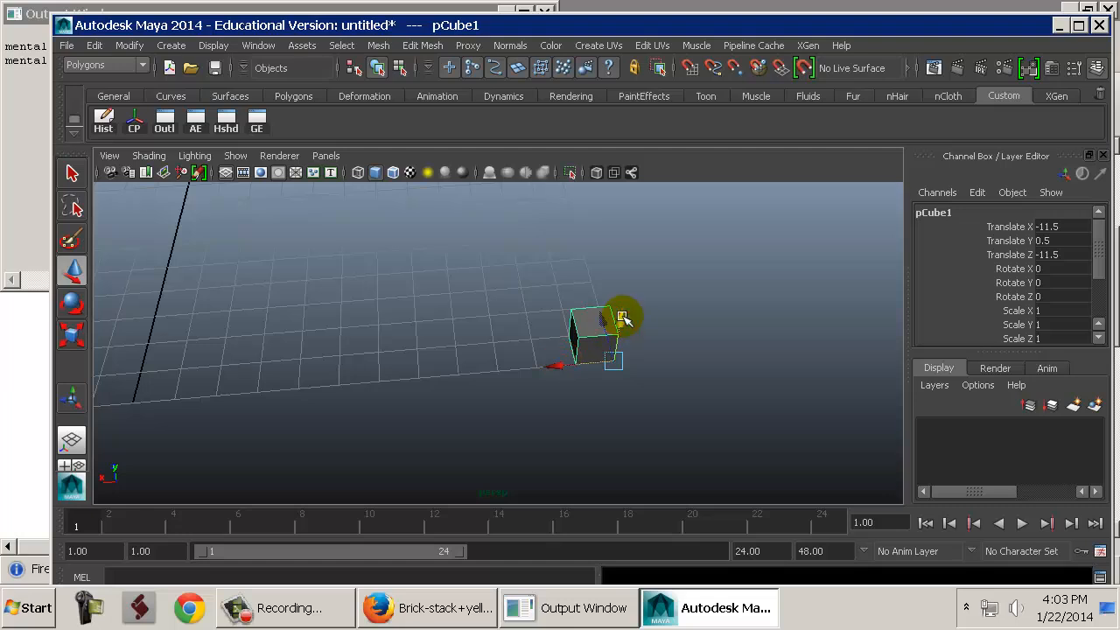
pyautogui.keyDown('alt'); pyautogui.moveTo(567, 353); pyautogui.dragTo(727, 347); pyautogui.keyUp('alt')
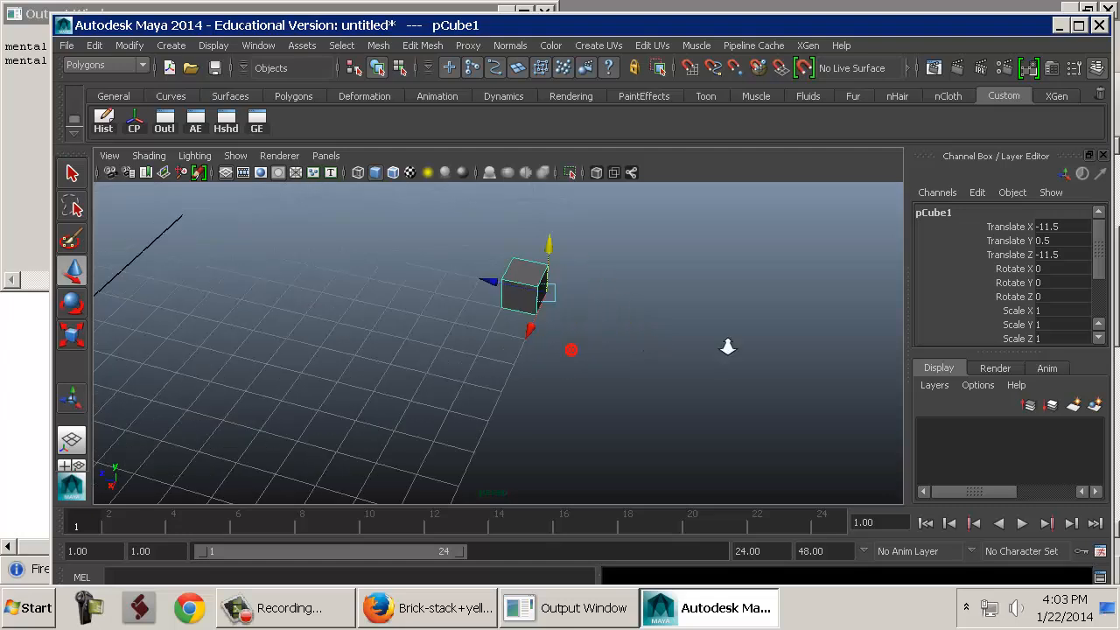
pyautogui.keyDown('alt'); pyautogui.moveTo(570, 347); pyautogui.dragTo(612, 343, button='right'); pyautogui.keyUp('alt')
pyautogui.keyDown('alt'); pyautogui.moveTo(613, 343); pyautogui.dragTo(574, 387, button='middle'); pyautogui.keyUp('alt')
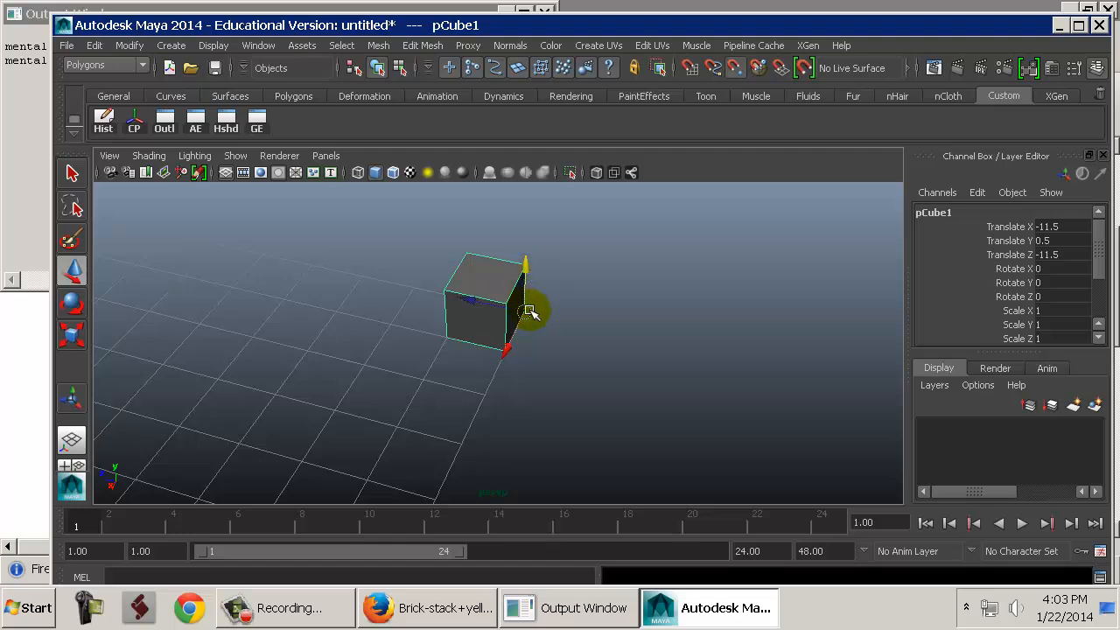
pyautogui.moveTo(528, 299); pyautogui.dragTo(227, 439)
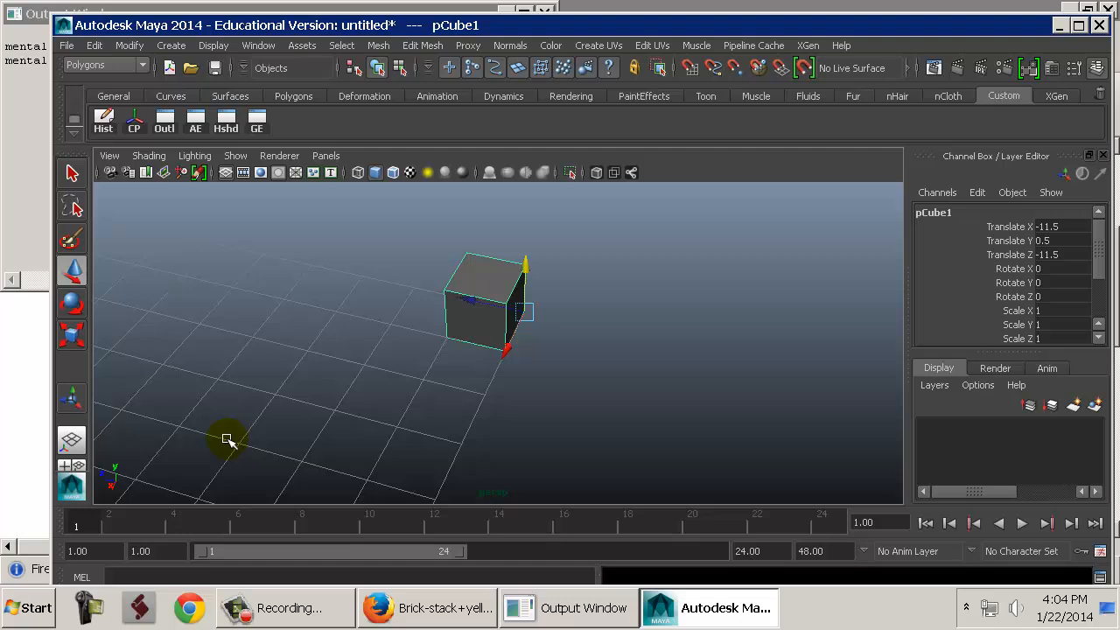
pyautogui.keyDown('alt'); pyautogui.moveTo(507, 388); pyautogui.dragTo(652, 370); pyautogui.keyUp('alt')
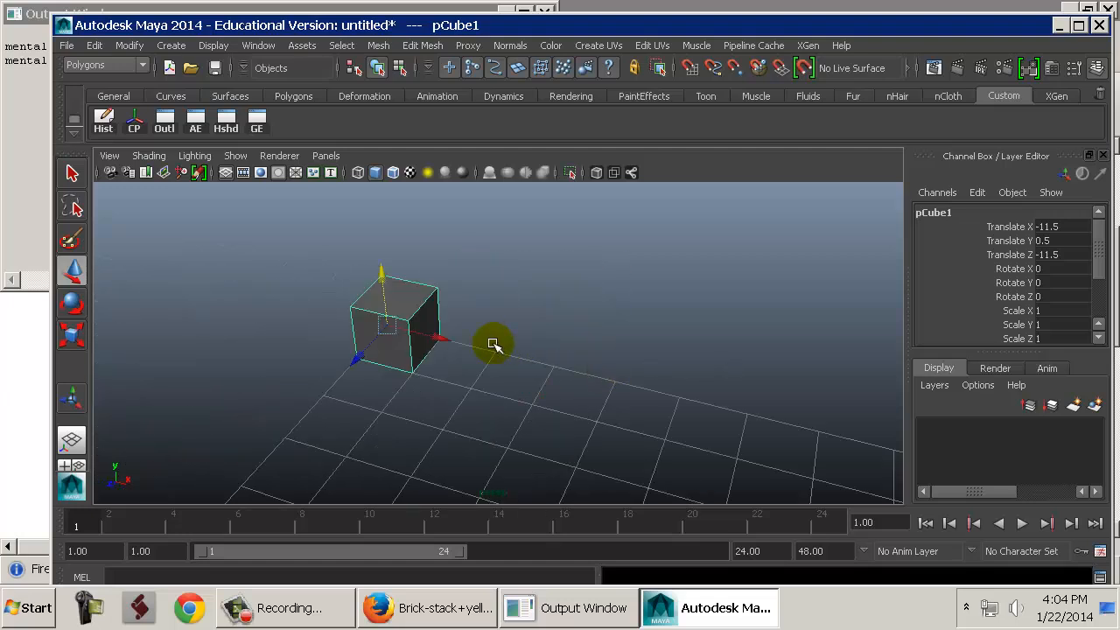
# Scale the cube from its corner pivot into a flat slab of about X 3.161, Y 0.318, Z 3.073.
pyautogui.press('r')
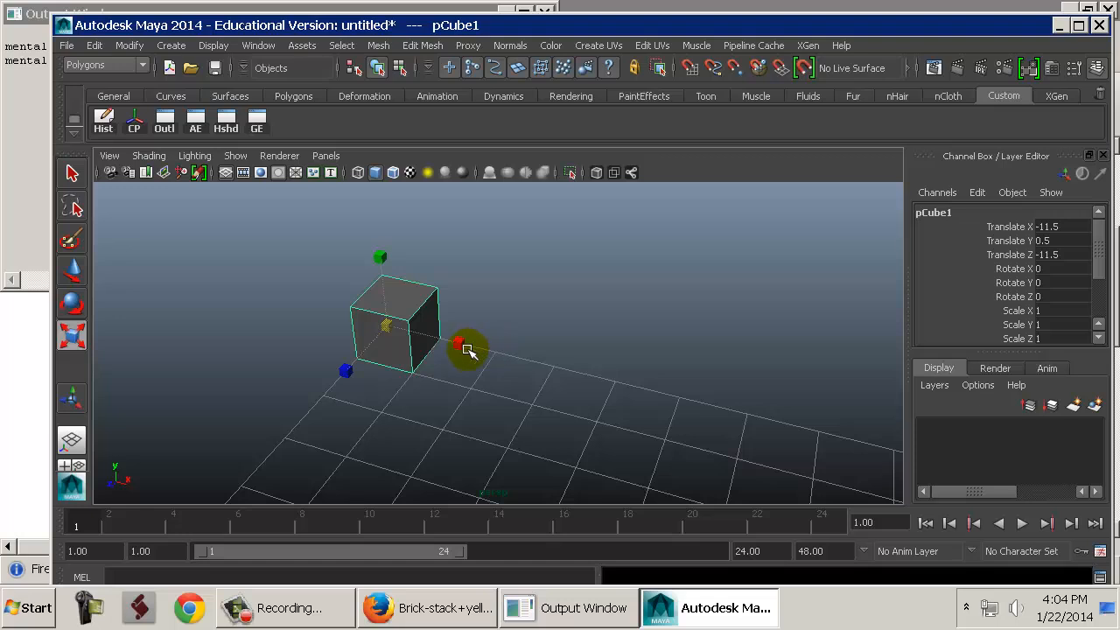
pyautogui.moveTo(463, 342); pyautogui.dragTo(601, 354)
pyautogui.moveTo(345, 371); pyautogui.dragTo(249, 477)
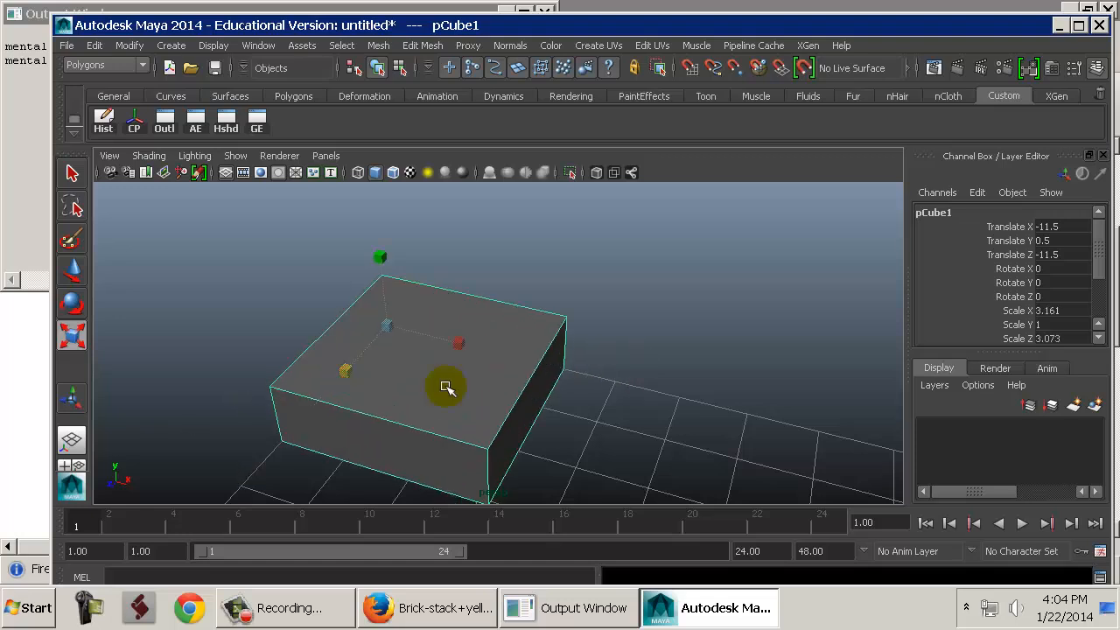
pyautogui.keyDown('alt'); pyautogui.moveTo(460, 380); pyautogui.dragTo(359, 374); pyautogui.keyUp('alt')
pyautogui.moveTo(498, 244); pyautogui.dragTo(485, 340)
pyautogui.keyDown('alt'); pyautogui.moveTo(486, 340); pyautogui.dragTo(335, 358, button='right'); pyautogui.keyUp('alt')
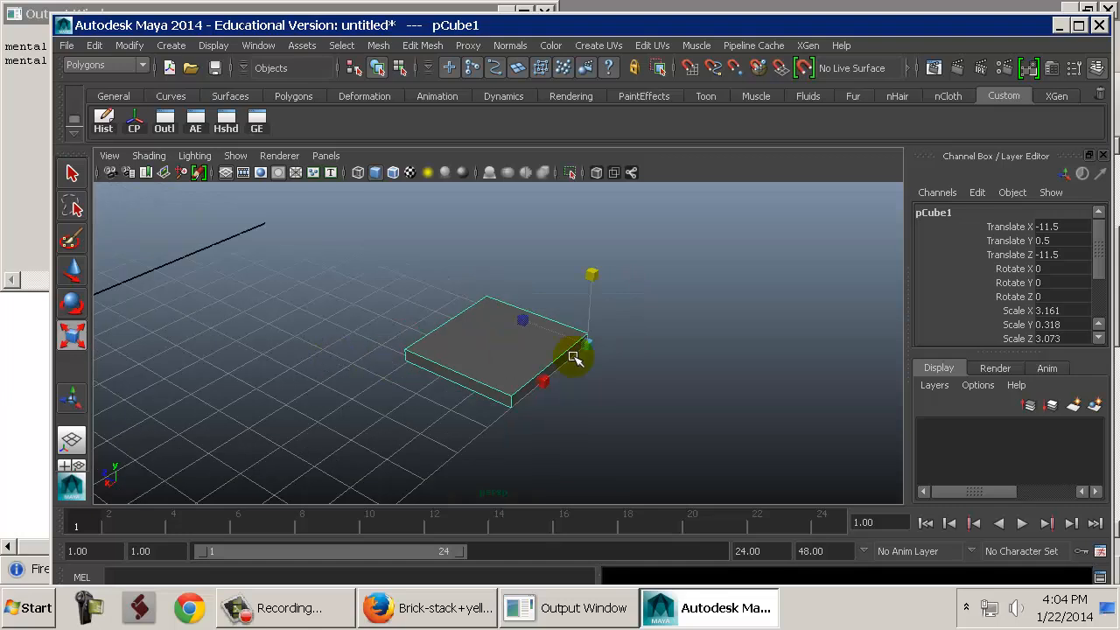
pyautogui.keyDown('alt'); pyautogui.moveTo(570, 353); pyautogui.dragTo(624, 346); pyautogui.keyUp('alt')
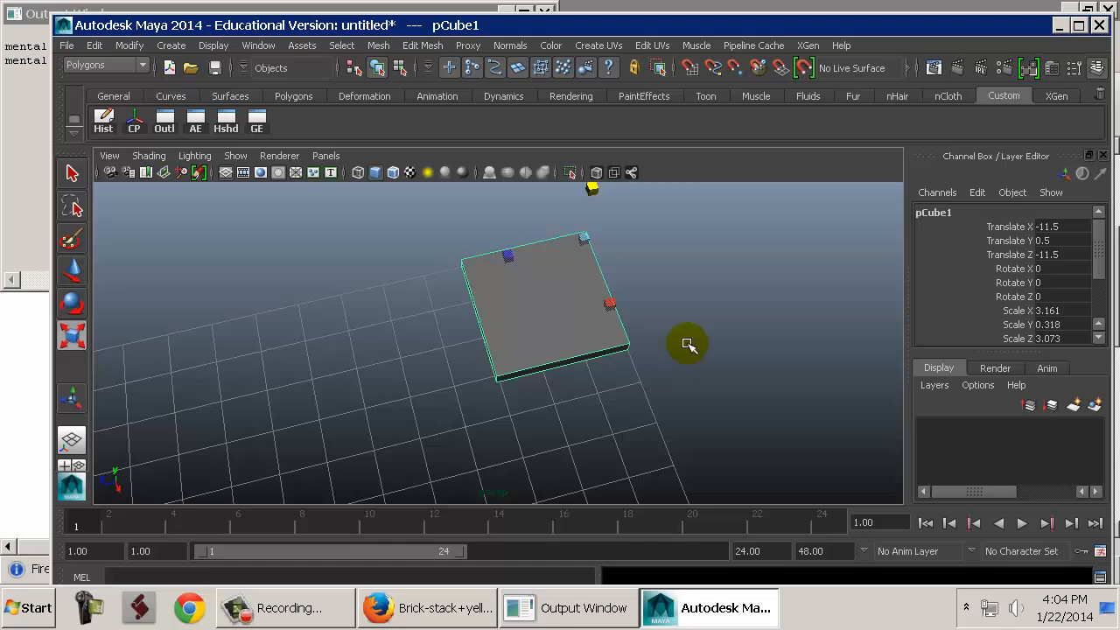
pyautogui.click(170, 46)
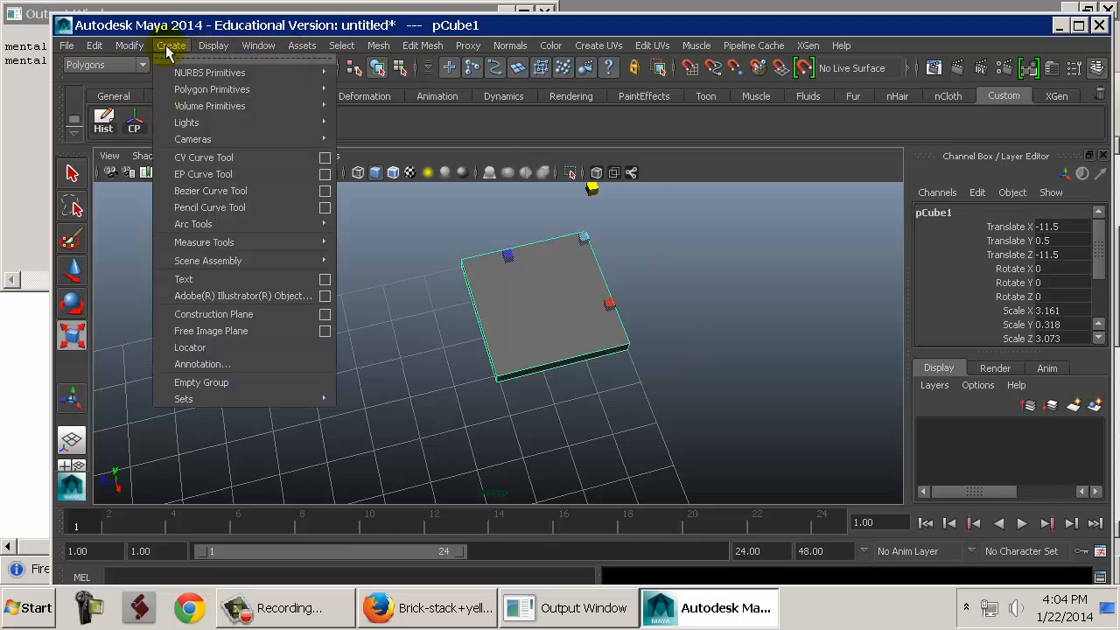
pyautogui.click(170, 47)
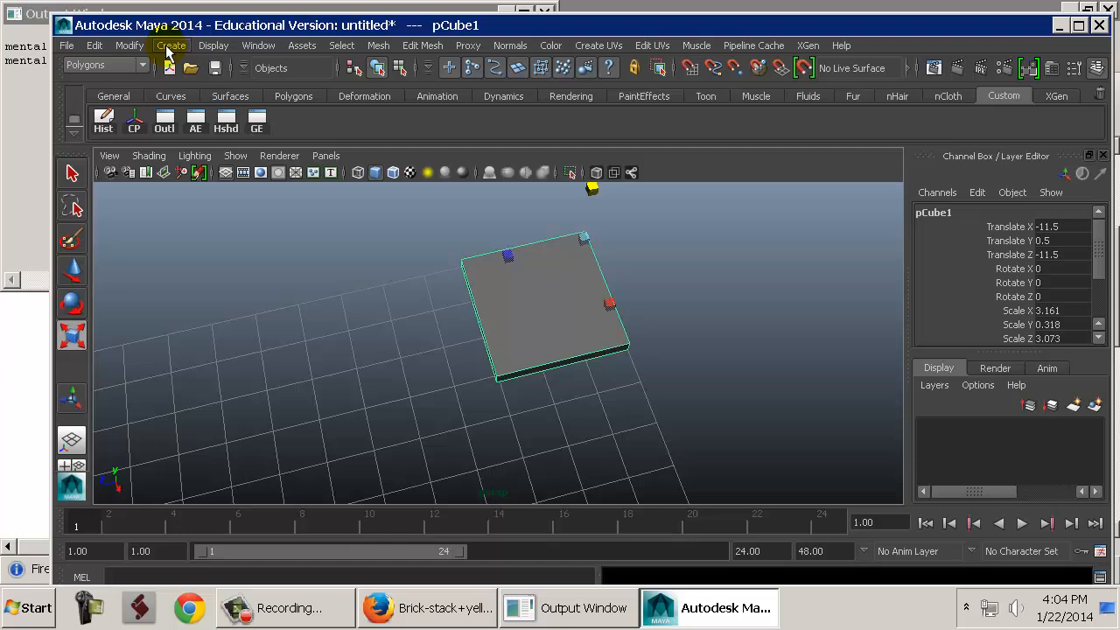
pyautogui.click(168, 47)
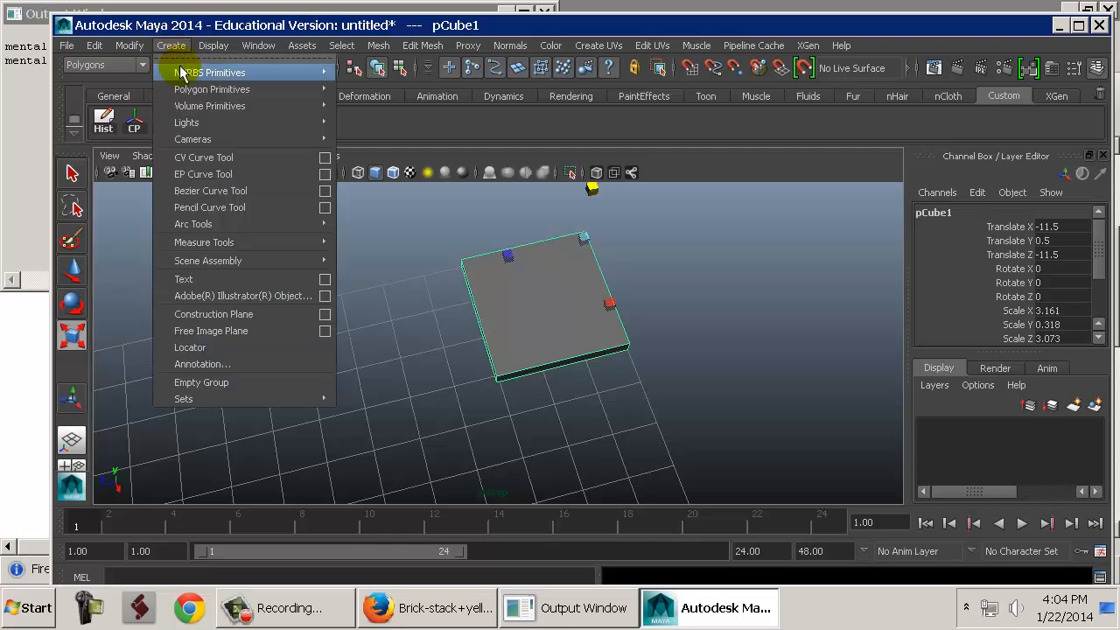
pyautogui.click(726, 300)
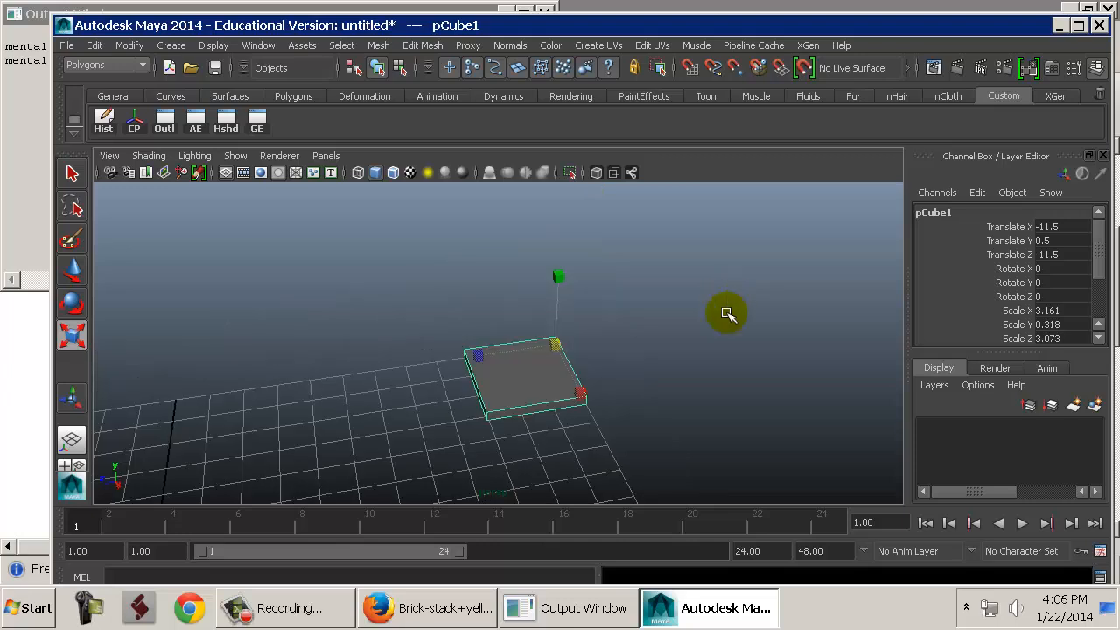
# Scale the slab's height to about 1.2 and enlarge the Channel Box to show all of its attributes.
pyautogui.click(559, 274)
pyautogui.moveTo(559, 274); pyautogui.dragTo(565, 32)
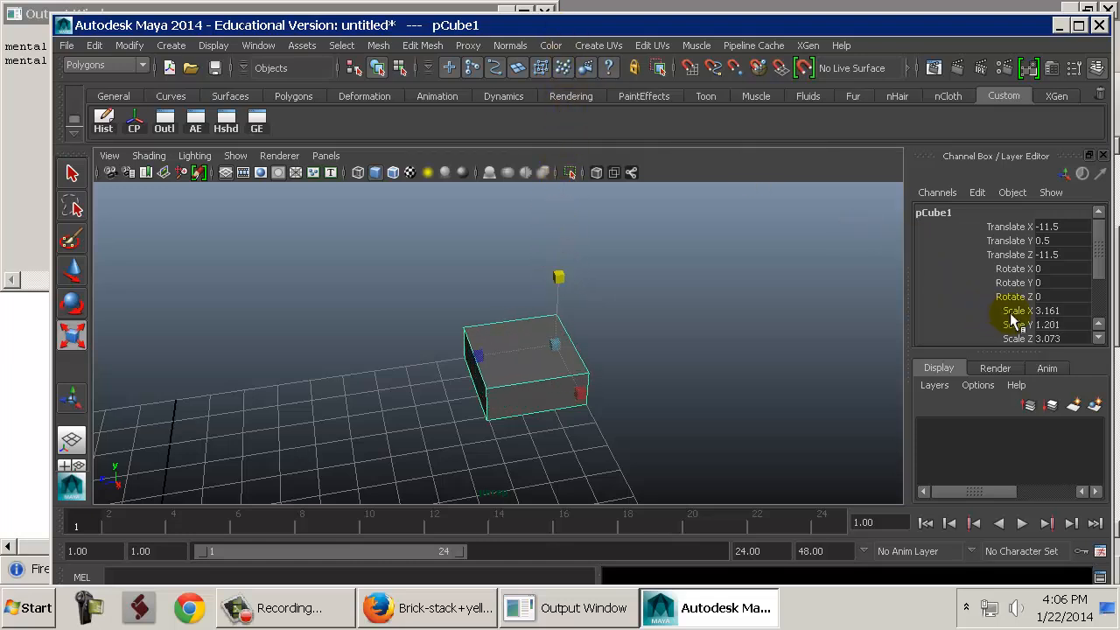
pyautogui.moveTo(1021, 354); pyautogui.dragTo(1012, 472)
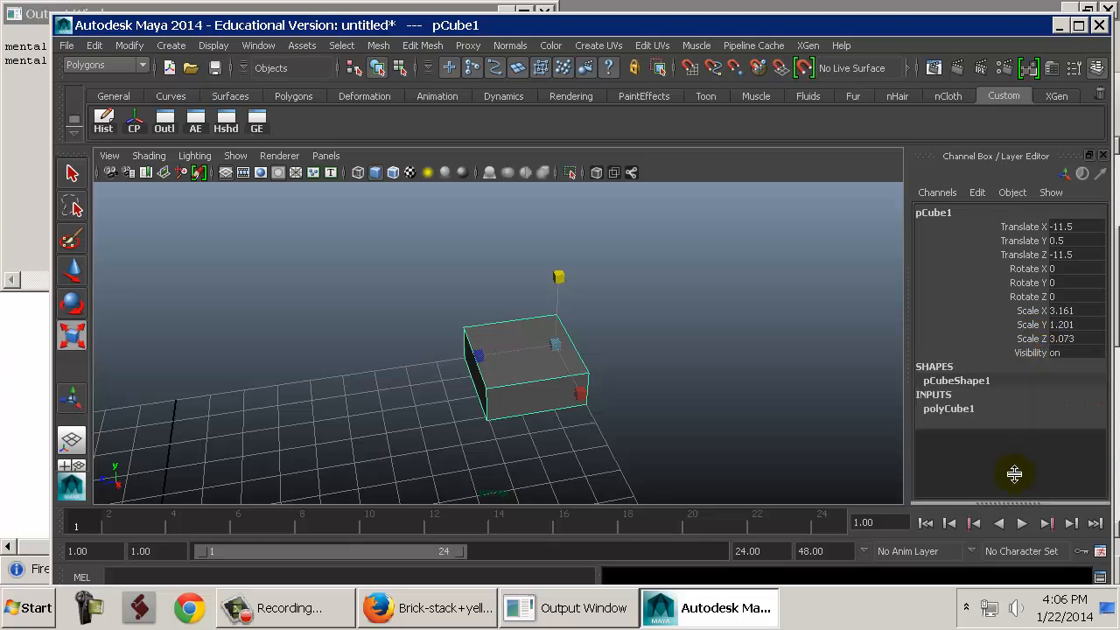
# Scale the box from its corner pivot to about X 5.763, Y 1.522, Z 4.601.
pyautogui.moveTo(557, 277)
pyautogui.mouseDown()
pyautogui.moveTo(572, 55)
pyautogui.moveTo(575, 258)
pyautogui.moveTo(563, 267)
pyautogui.mouseUp()
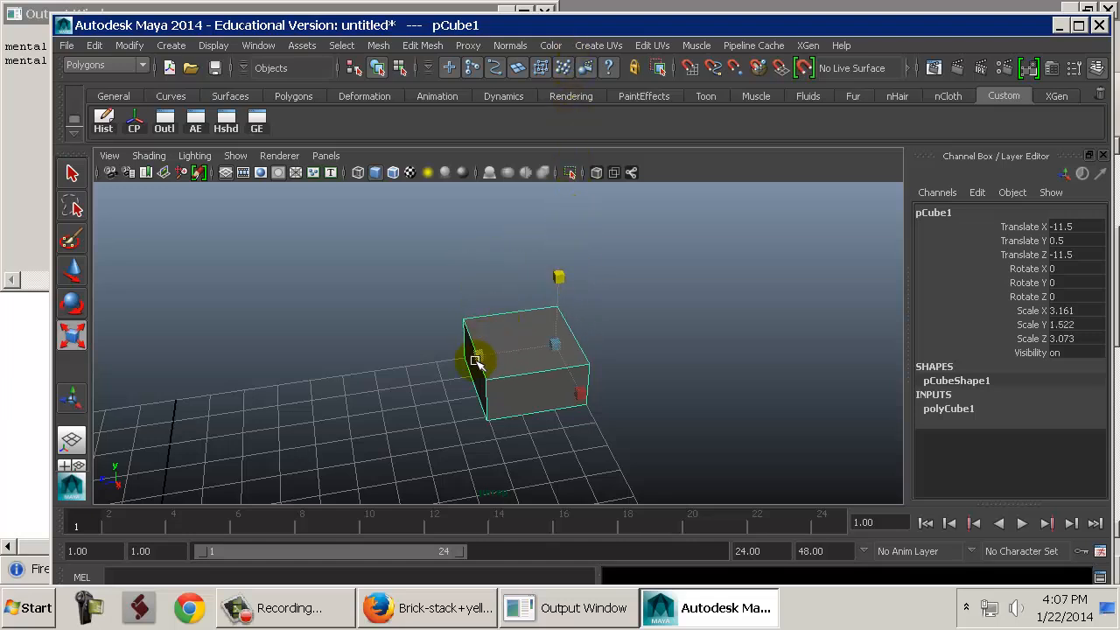
pyautogui.moveTo(477, 362); pyautogui.dragTo(424, 361)
pyautogui.moveTo(580, 388); pyautogui.dragTo(604, 446)
# Rotate the box about its corner pivot by about -10 degrees in X, and undo the trial rotation around Y.
pyautogui.press('e')
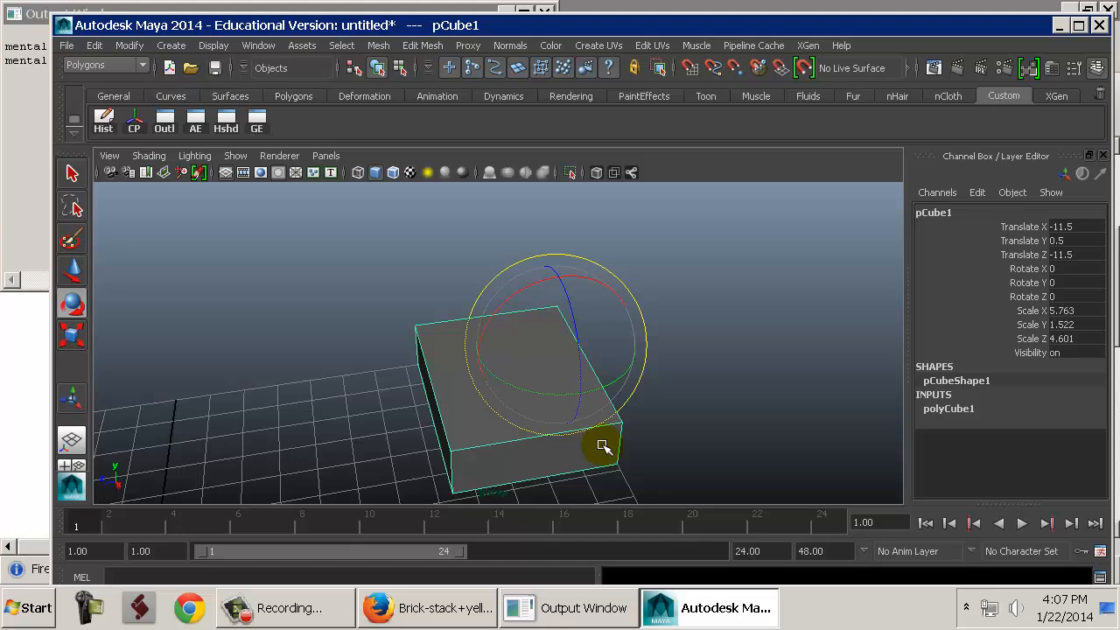
pyautogui.moveTo(525, 288)
pyautogui.mouseDown()
pyautogui.moveTo(590, 290)
pyautogui.moveTo(527, 283)
pyautogui.moveTo(536, 279)
pyautogui.mouseUp()
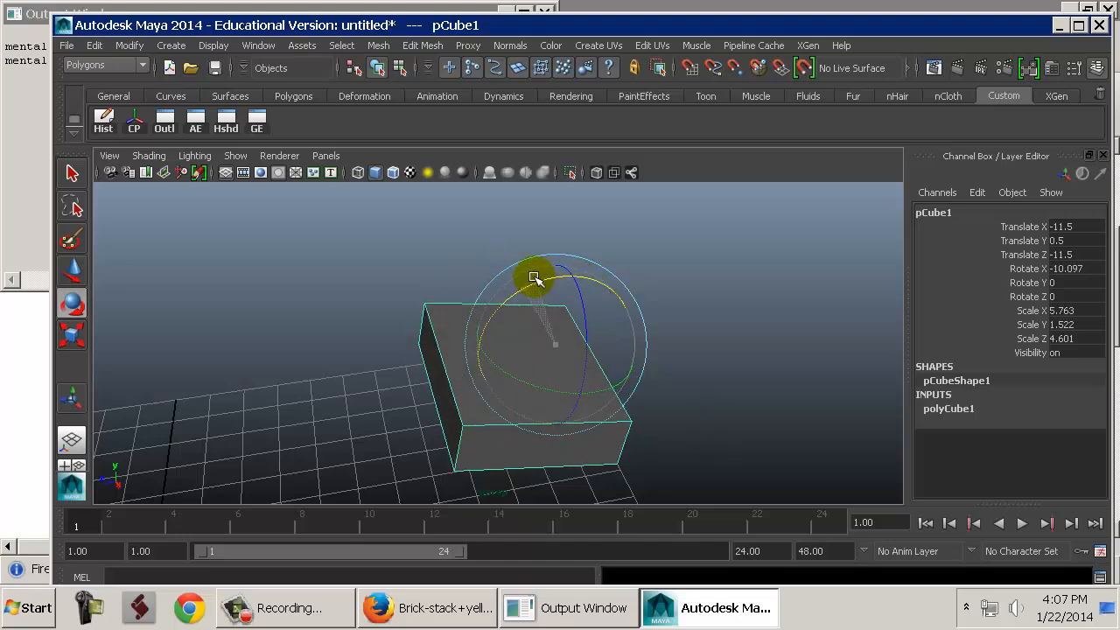
pyautogui.moveTo(513, 372)
pyautogui.mouseDown()
pyautogui.moveTo(543, 376)
pyautogui.moveTo(531, 379)
pyautogui.mouseUp()
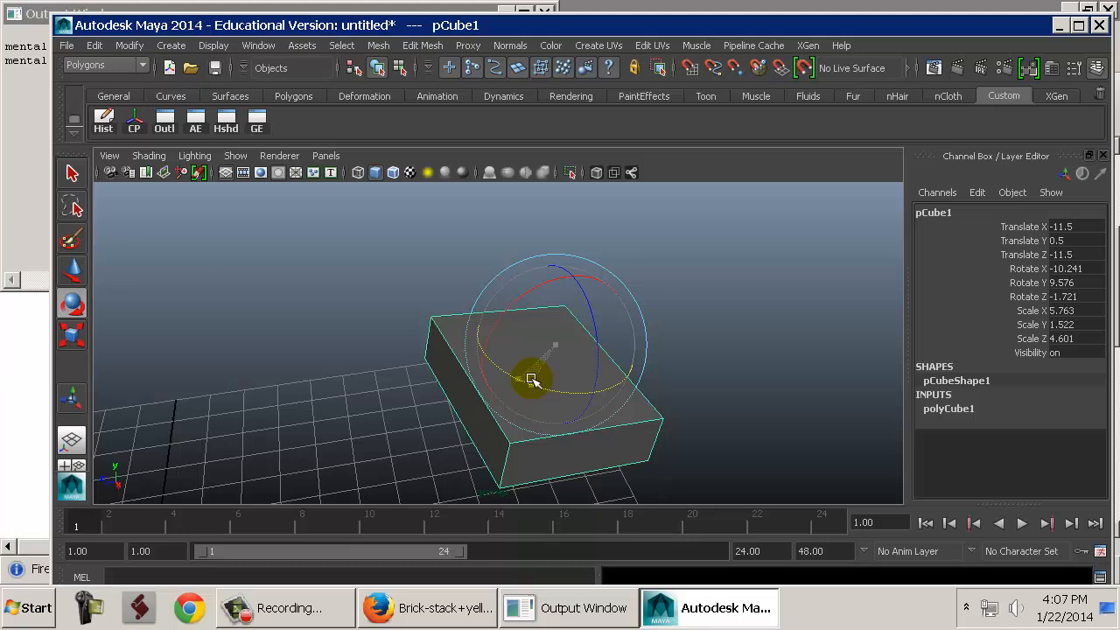
pyautogui.moveTo(532, 379)
pyautogui.mouseDown()
pyautogui.moveTo(510, 375)
pyautogui.moveTo(549, 385)
pyautogui.moveTo(522, 381)
pyautogui.mouseUp()
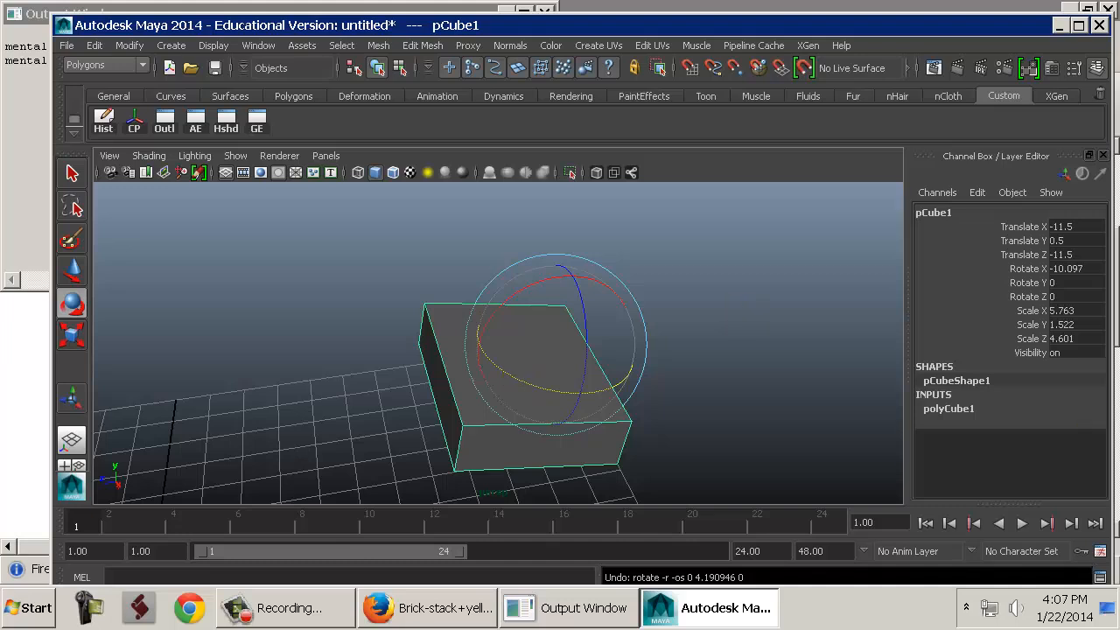
# Set the box's X rotation to -90 and rotate it about 4.22 degrees around Z.
pyautogui.doubleClick(1067, 268)
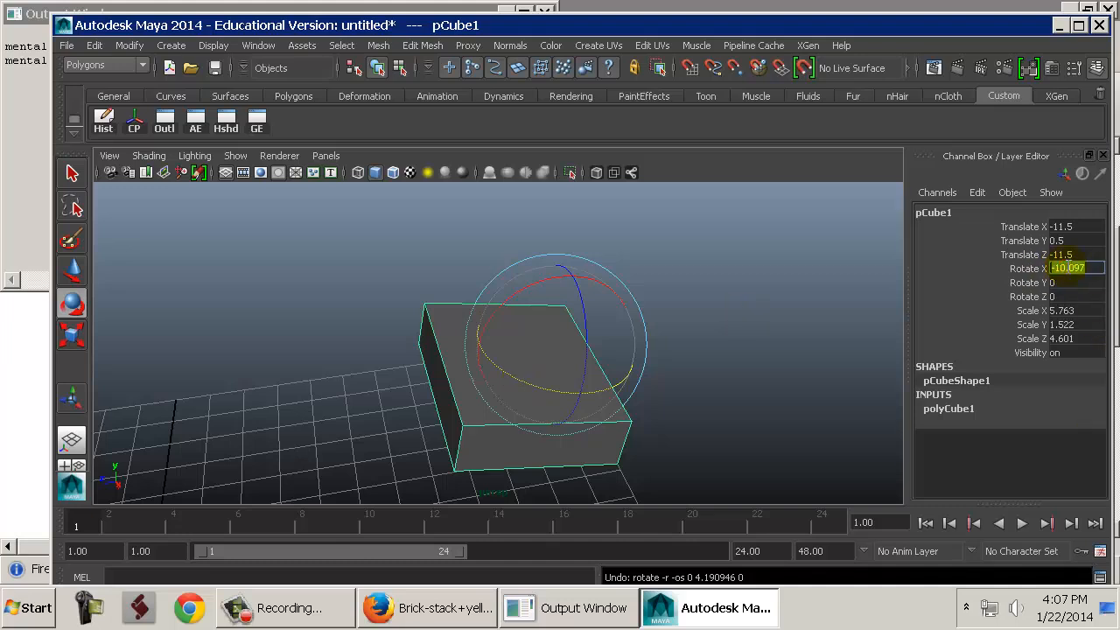
pyautogui.write('-90')
pyautogui.press('Return')
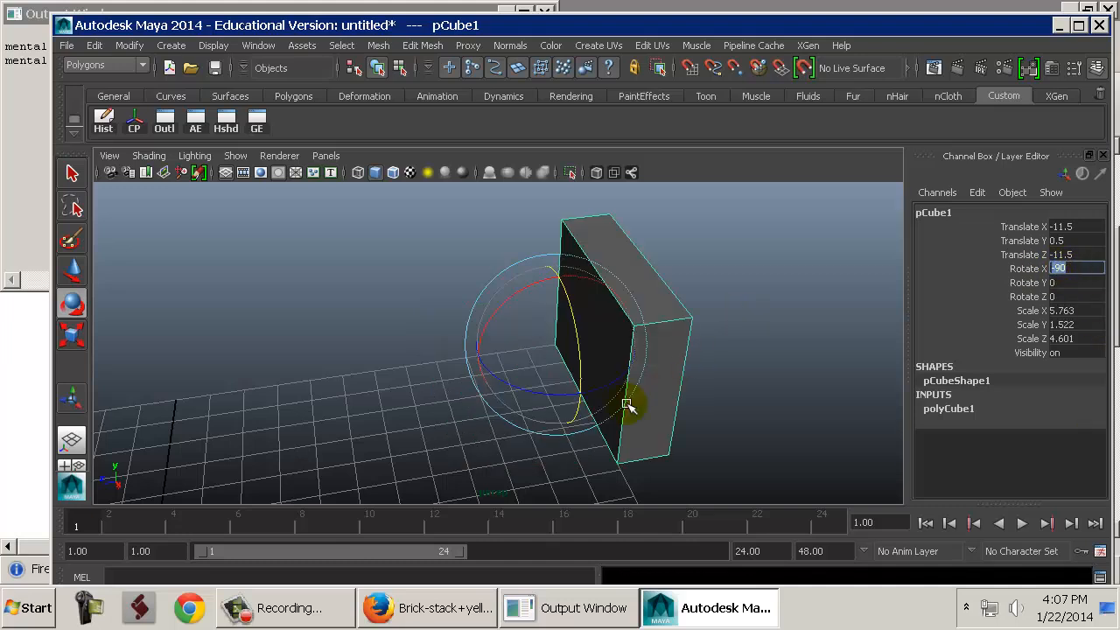
pyautogui.moveTo(580, 347)
pyautogui.mouseDown()
pyautogui.moveTo(582, 392)
pyautogui.moveTo(583, 342)
pyautogui.mouseUp()
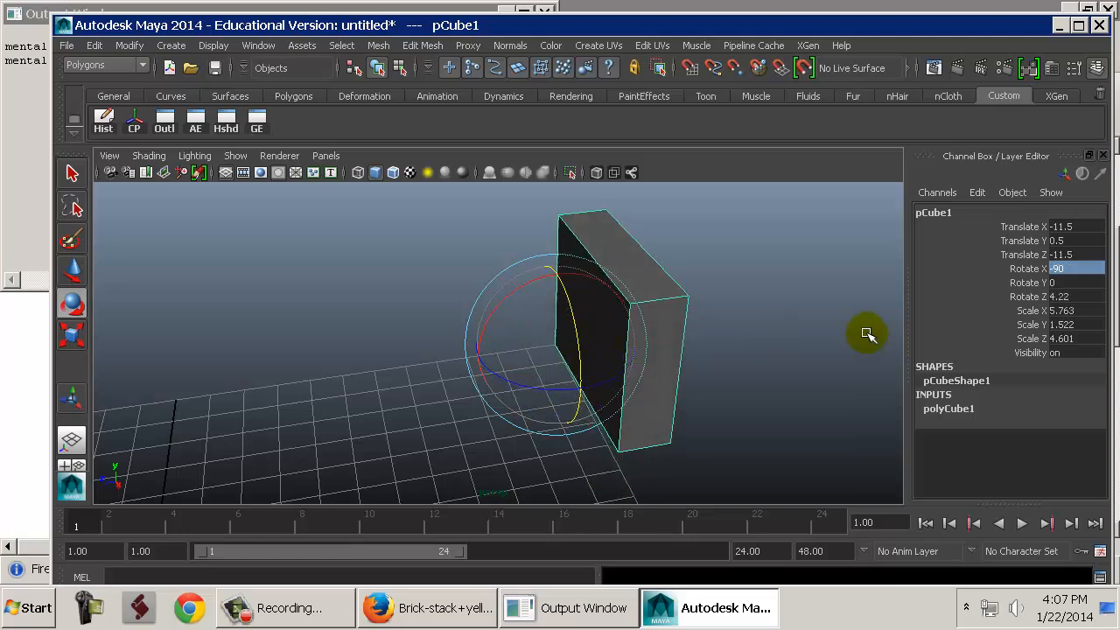
# Reset the box's X, Y and Z rotations to 0 together.
pyautogui.moveTo(1055, 268); pyautogui.dragTo(1054, 297)
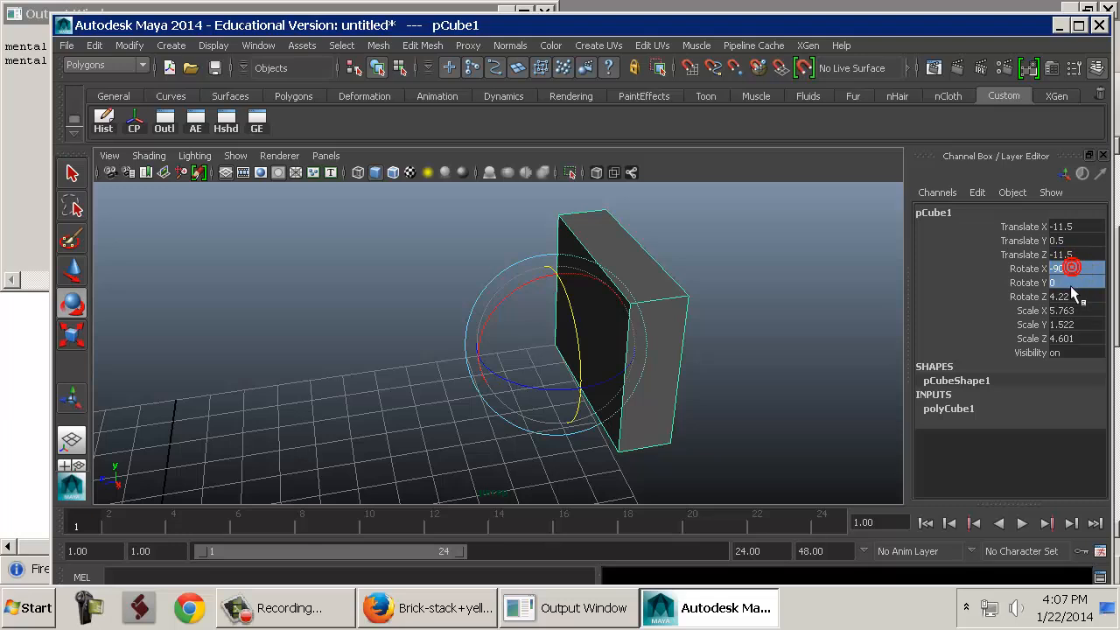
pyautogui.write('0')
pyautogui.press('Return')
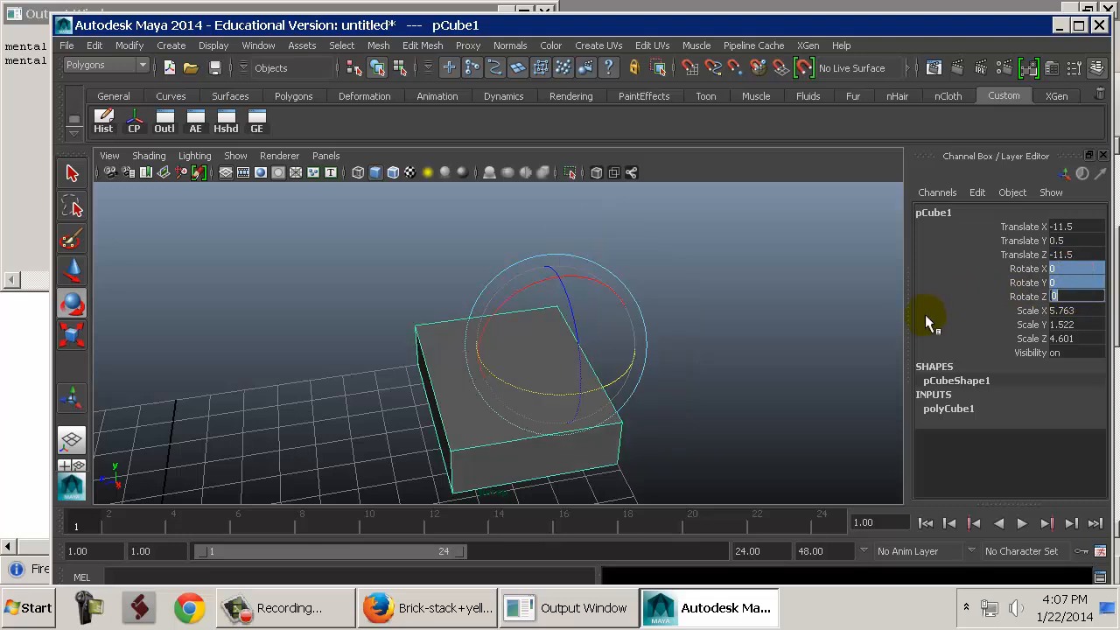
# Move the box along Z to about -9.526, undo the trial vertical move, and activate the X move axis.
pyautogui.click(1027, 227)
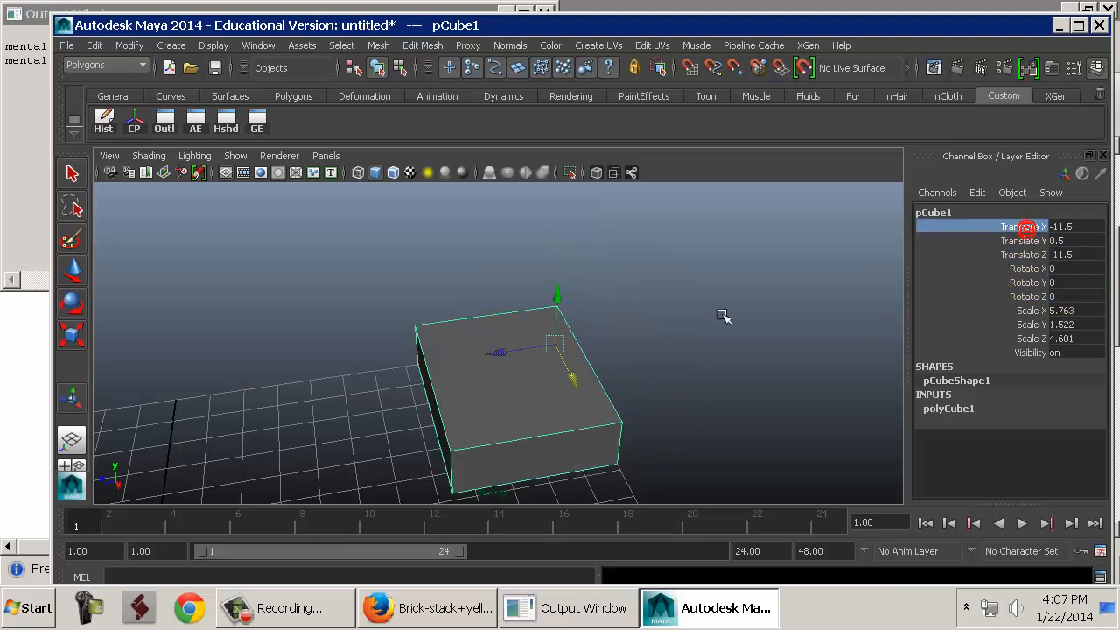
pyautogui.moveTo(507, 353); pyautogui.dragTo(499, 262)
pyautogui.hotkey('ctrl', 'z')
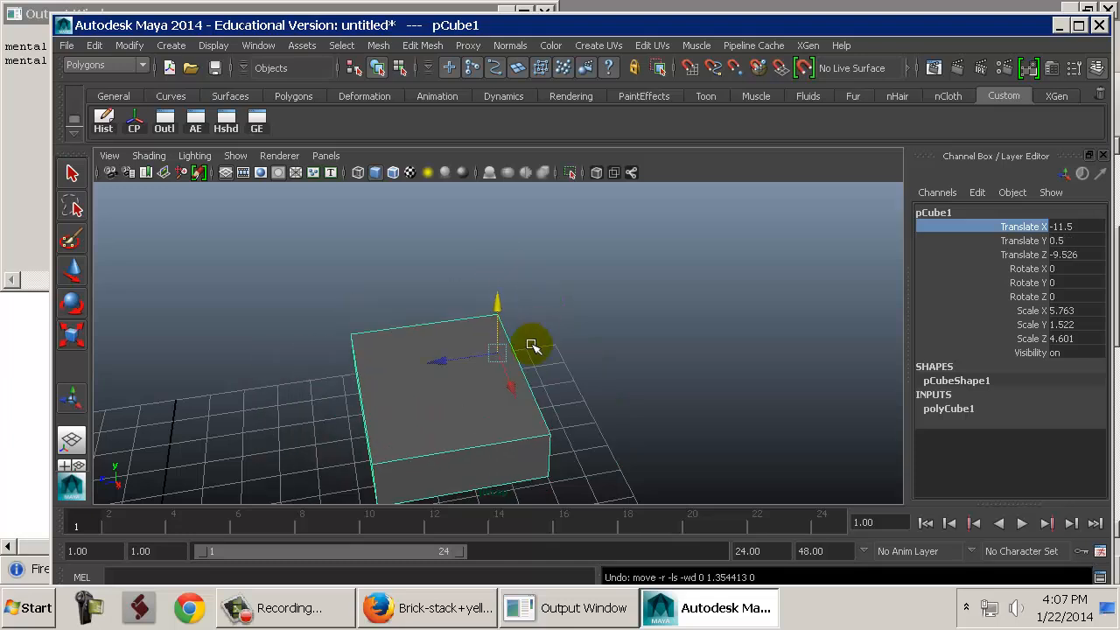
pyautogui.click(513, 387)
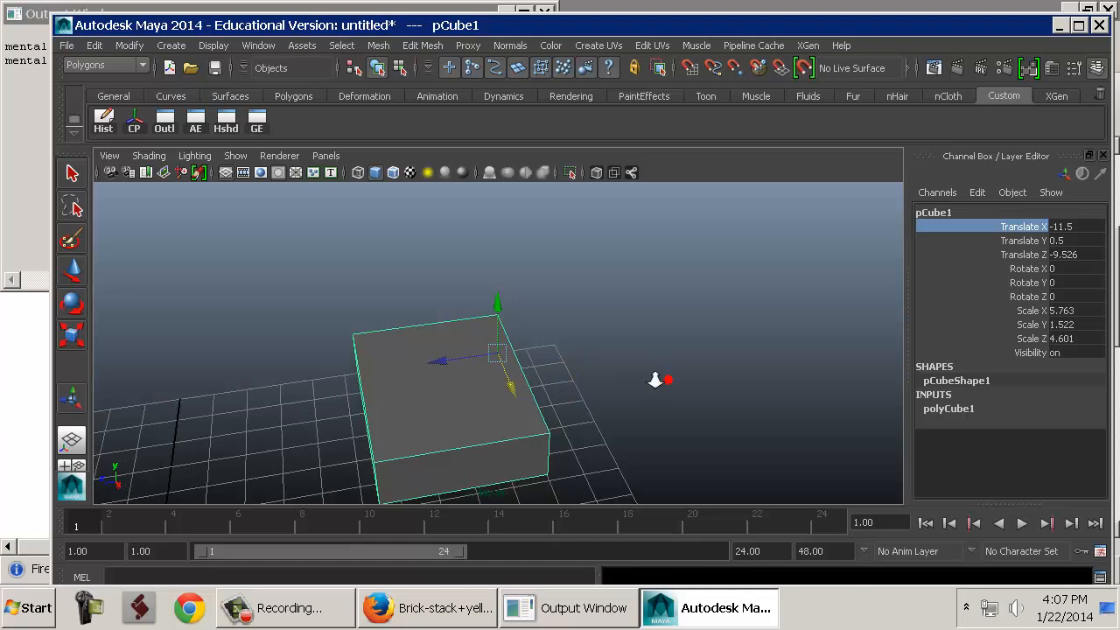
# Duplicate the box in place.
pyautogui.keyDown('alt'); pyautogui.moveTo(655, 380); pyautogui.dragTo(533, 385, button='right'); pyautogui.keyUp('alt')
pyautogui.keyDown('alt'); pyautogui.moveTo(662, 384); pyautogui.dragTo(393, 380); pyautogui.keyUp('alt')
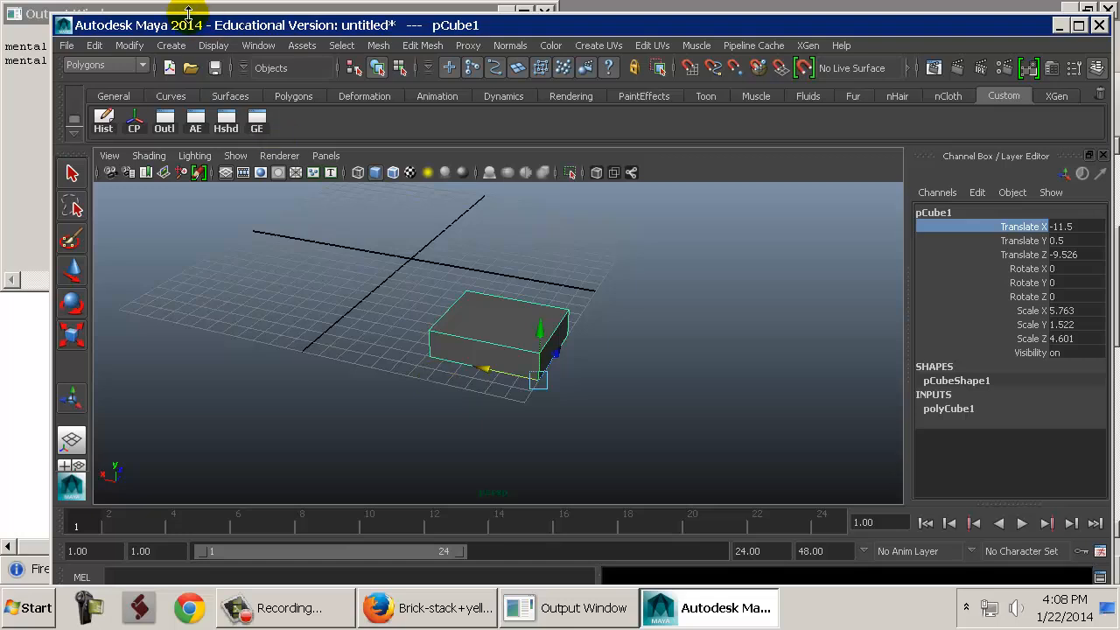
pyautogui.hotkey('ctrl', 'd')
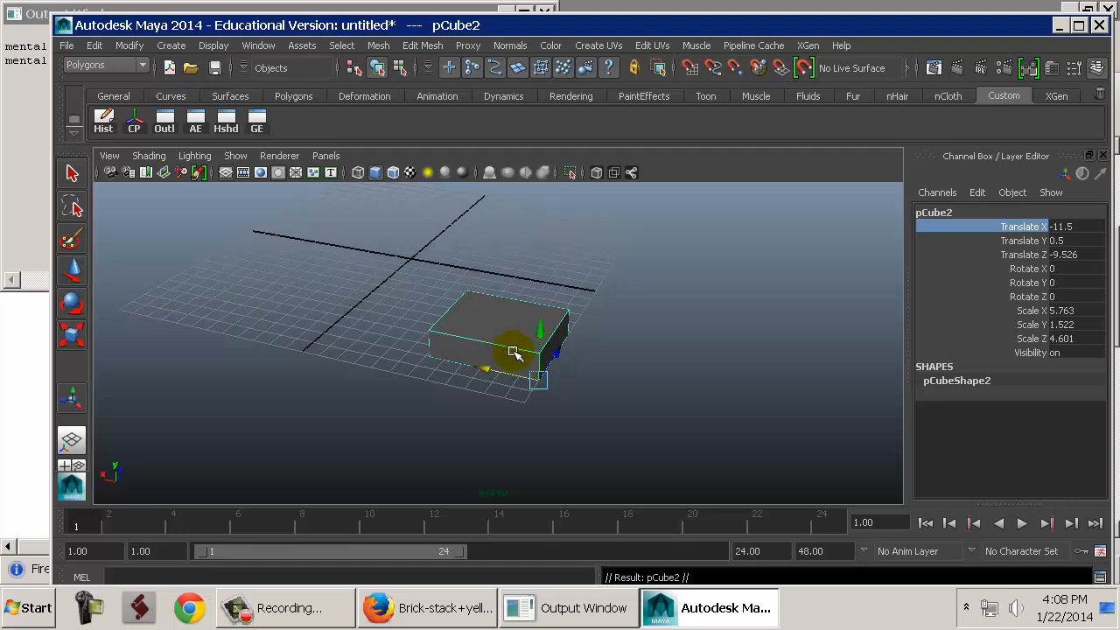
# Snap the duplicated box along X to about -5.737 and scale it along Z to about 2.336.
pyautogui.keyDown('alt'); pyautogui.moveTo(513, 362); pyautogui.dragTo(420, 375); pyautogui.keyUp('alt')
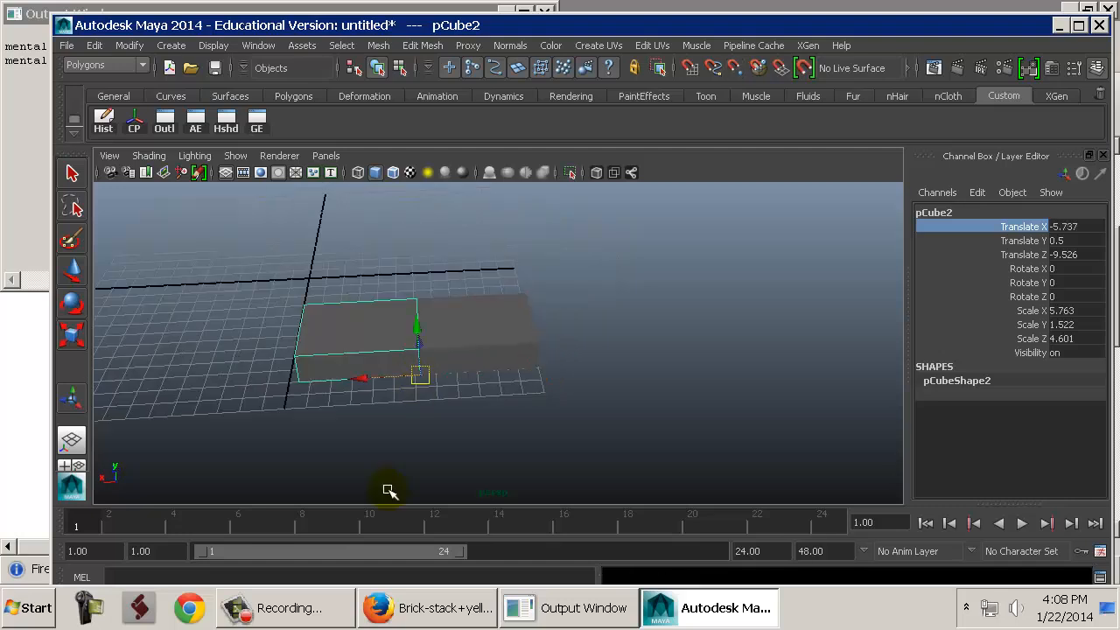
pyautogui.press('r')
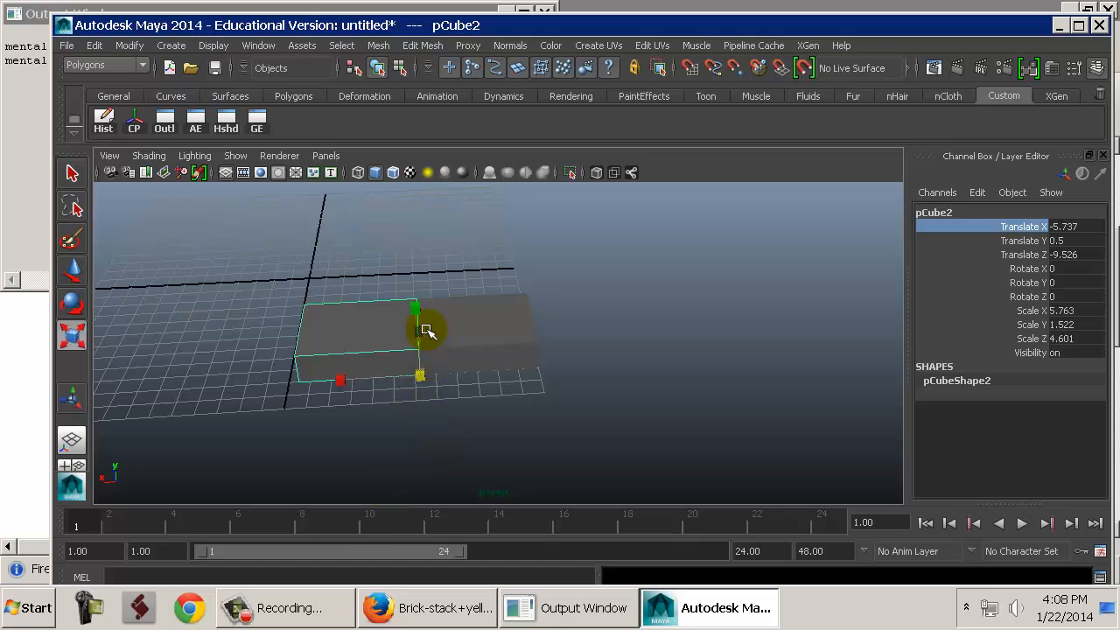
pyautogui.click(426, 331)
pyautogui.hotkey('ctrl', 'z')
pyautogui.keyDown('alt'); pyautogui.moveTo(441, 337); pyautogui.dragTo(426, 345); pyautogui.keyUp('alt')
pyautogui.moveTo(461, 309); pyautogui.dragTo(500, 342)
# Duplicate the narrowed box and snap the copy along X to about 0.026, end to end with the original.
pyautogui.hotkey('ctrl', 'd')
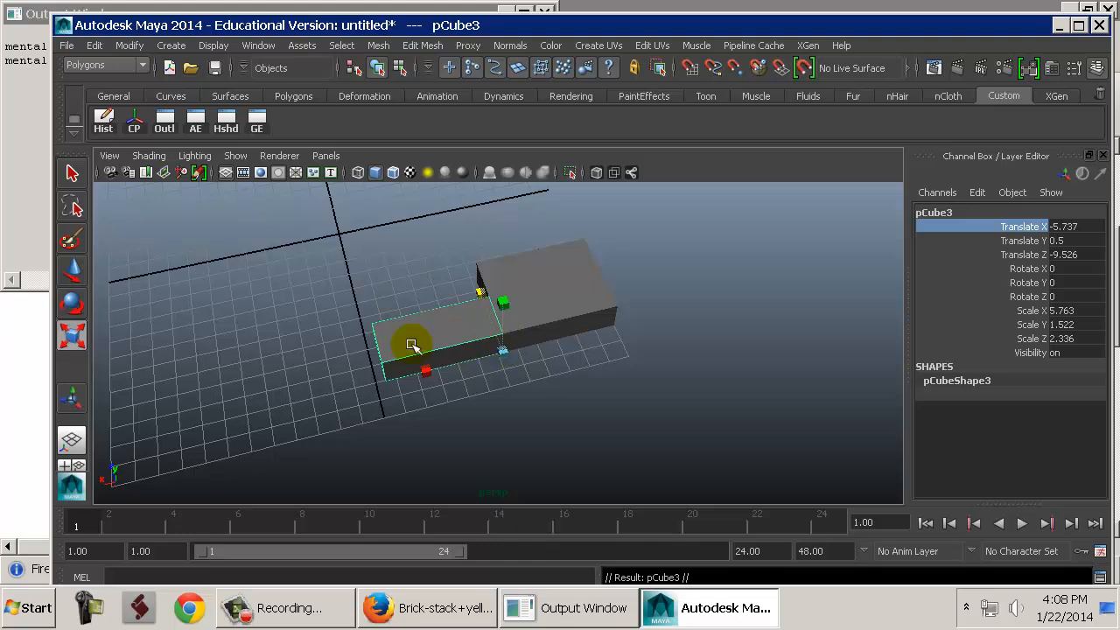
pyautogui.press('w')
pyautogui.moveTo(387, 363); pyautogui.dragTo(391, 380, button='middle')
# Scale the newest box uniformly to about 11.318 × 2.99 × 4.587 and rotate it about 57.154 degrees around Y.
pyautogui.keyDown('alt'); pyautogui.moveTo(378, 366); pyautogui.dragTo(498, 330); pyautogui.keyUp('alt')
pyautogui.press('e')
pyautogui.press('r')
pyautogui.moveTo(499, 391); pyautogui.dragTo(602, 403)
pyautogui.press('e')
pyautogui.moveTo(500, 453); pyautogui.dragTo(573, 433)
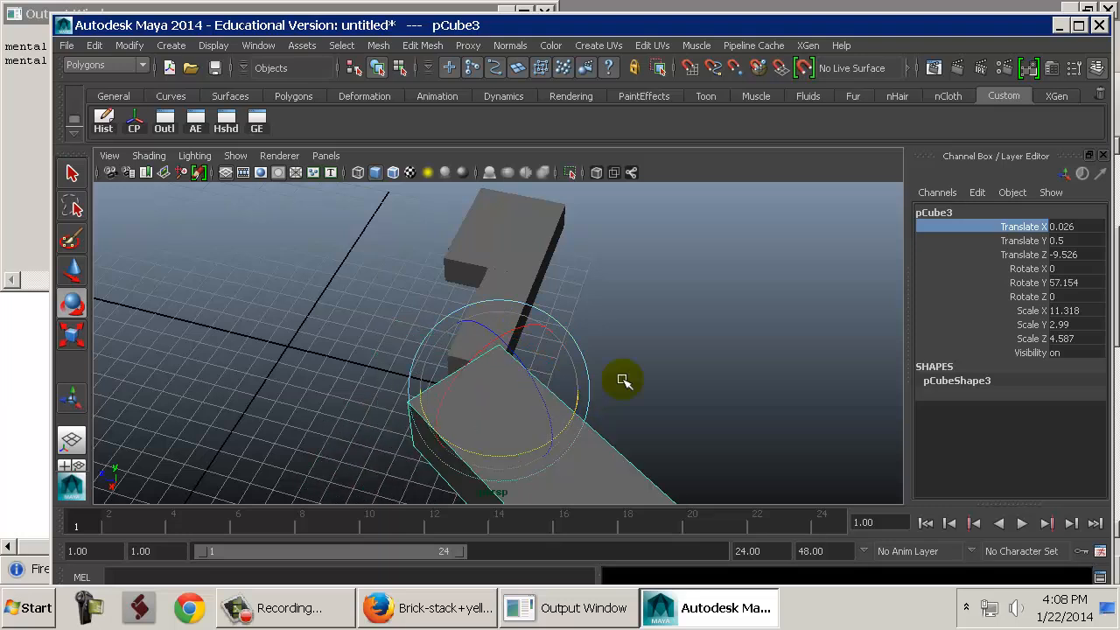
# Duplicate the rotated box in place, delete the copy, and clear the selection.
pyautogui.click(622, 380)
pyautogui.keyDown('alt'); pyautogui.moveTo(546, 351); pyautogui.dragTo(777, 353); pyautogui.keyUp('alt')
pyautogui.keyDown('alt'); pyautogui.moveTo(778, 353); pyautogui.dragTo(590, 320); pyautogui.keyUp('alt')
pyautogui.keyDown('alt'); pyautogui.moveTo(590, 320); pyautogui.dragTo(499, 405, button='middle'); pyautogui.keyUp('alt')
pyautogui.click(525, 365)
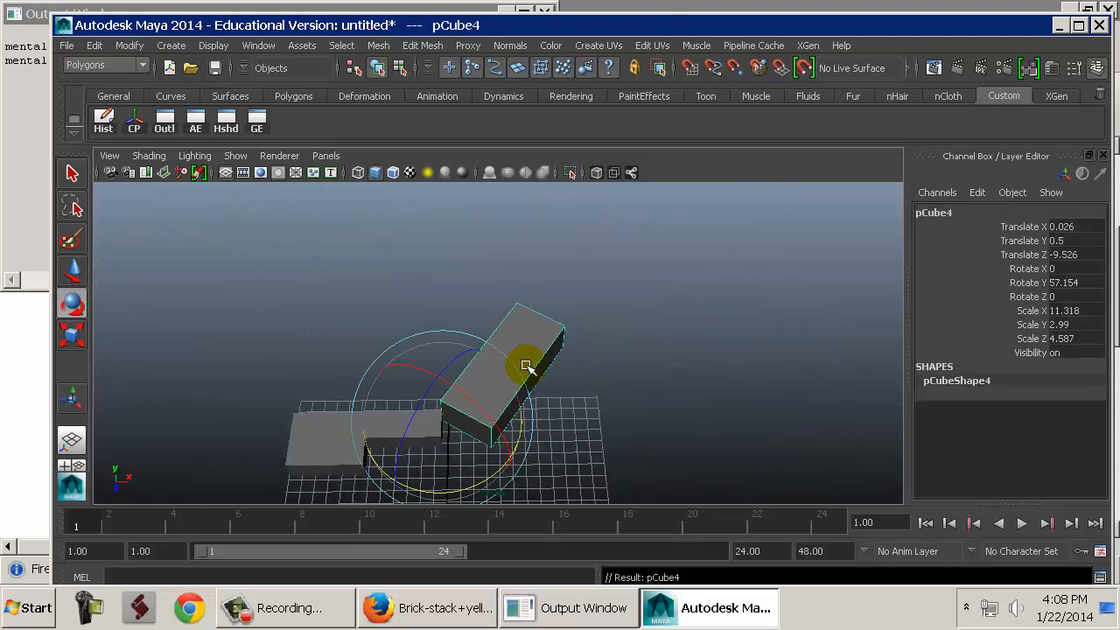
pyautogui.press('Delete')
pyautogui.click(535, 352)
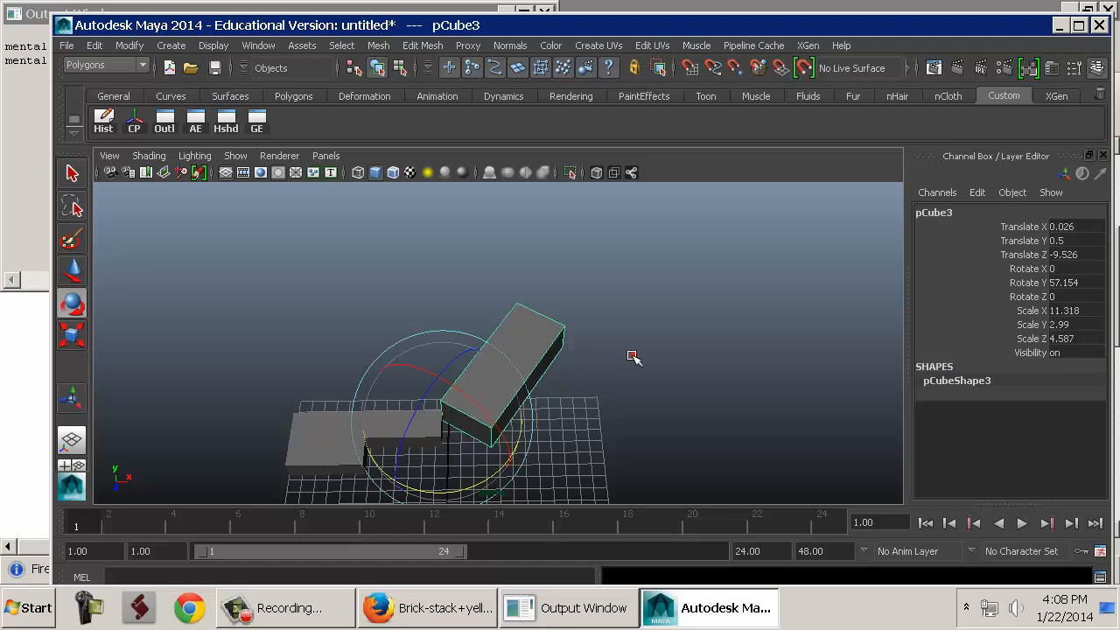
pyautogui.click(634, 357)
pyautogui.keyDown('alt'); pyautogui.moveTo(636, 379); pyautogui.dragTo(453, 352); pyautogui.keyUp('alt')
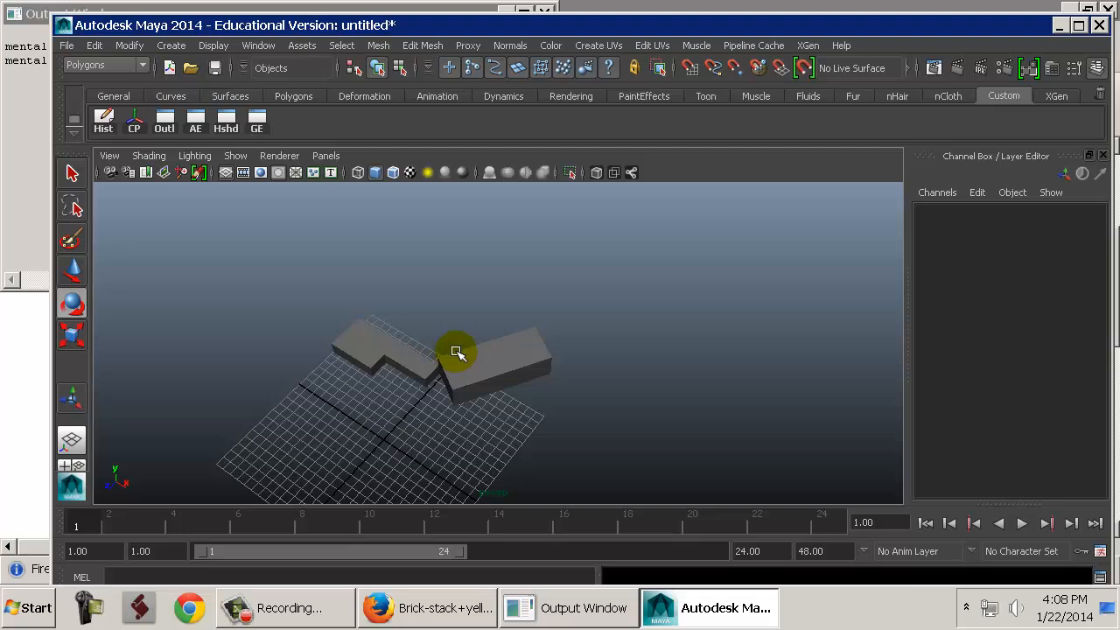
# Create a polygon sphere and move it along X to about 944.551, far away from the boxes.
pyautogui.keyDown('alt'); pyautogui.moveTo(655, 318); pyautogui.dragTo(568, 313, button='right'); pyautogui.keyUp('alt')
pyautogui.keyDown('alt'); pyautogui.moveTo(588, 288); pyautogui.dragTo(486, 264, button='middle'); pyautogui.keyUp('alt')
pyautogui.keyDown('alt'); pyautogui.moveTo(593, 367); pyautogui.dragTo(607, 350); pyautogui.keyUp('alt')
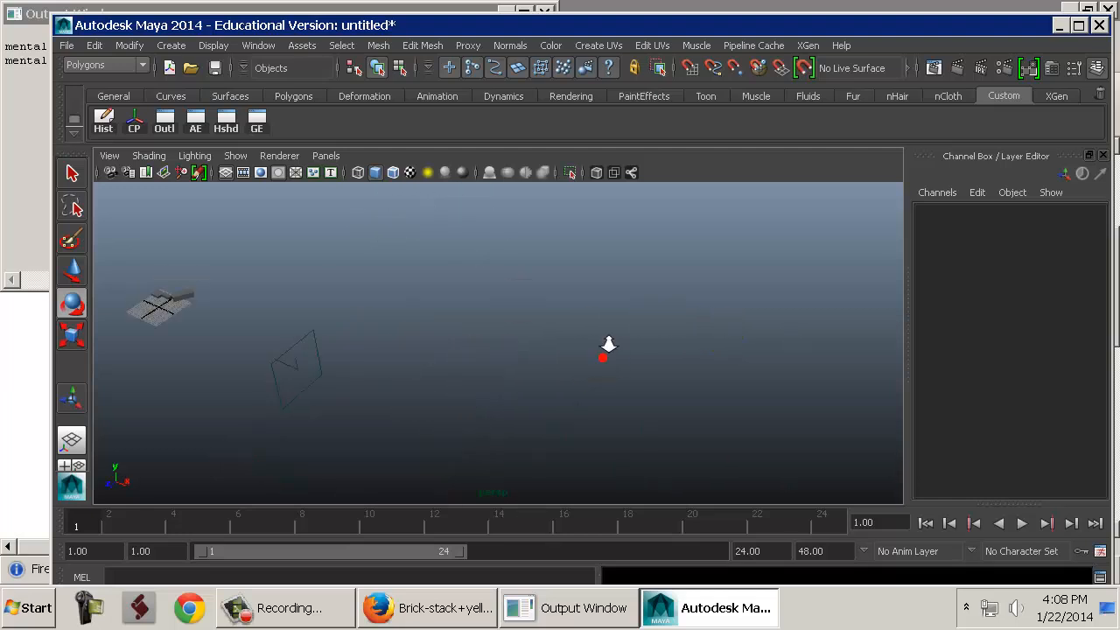
pyautogui.keyDown('alt'); pyautogui.moveTo(607, 350); pyautogui.dragTo(560, 343, button='right'); pyautogui.keyUp('alt')
pyautogui.keyDown('alt'); pyautogui.moveTo(560, 341); pyautogui.dragTo(321, 266, button='middle'); pyautogui.keyUp('alt')
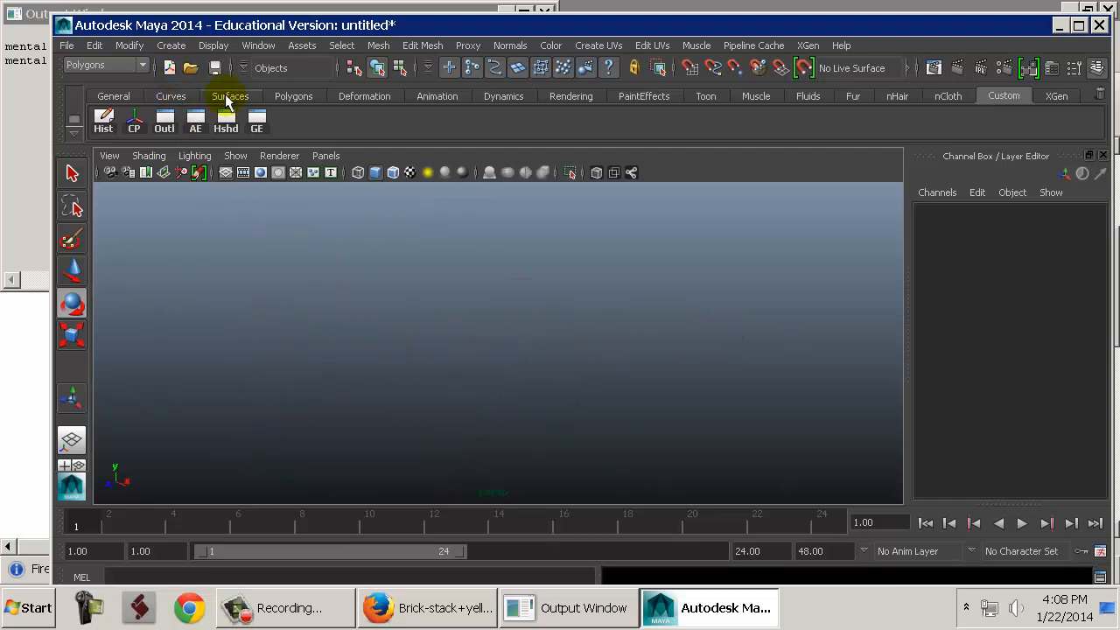
pyautogui.click(171, 45)
pyautogui.moveTo(207, 90)
pyautogui.click(379, 99)
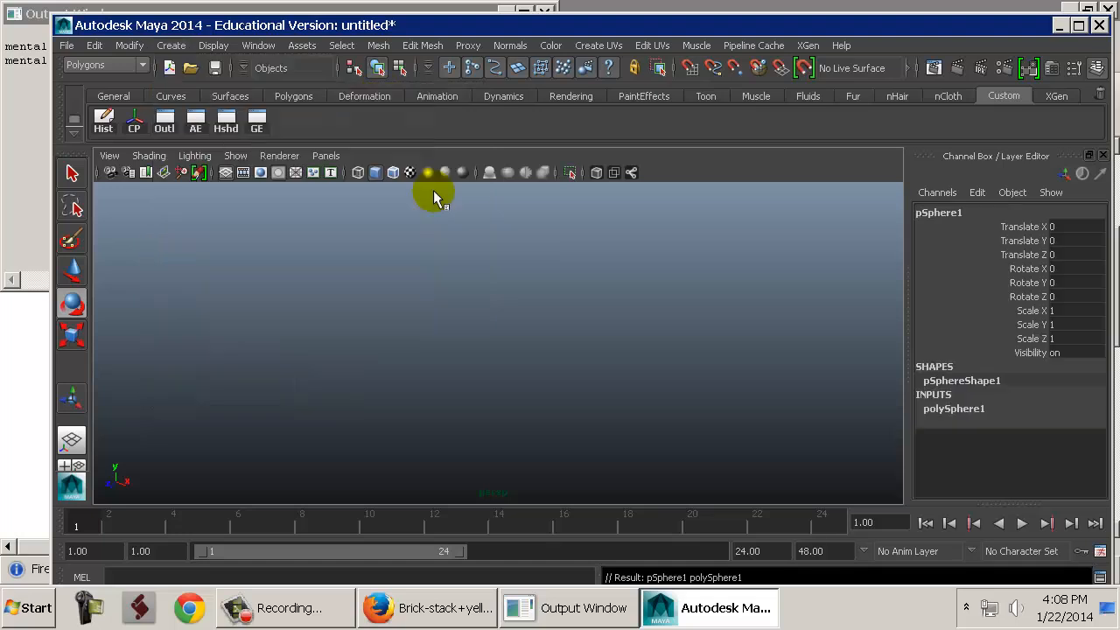
pyautogui.press('w')
pyautogui.moveTo(427, 326); pyautogui.dragTo(654, 350)
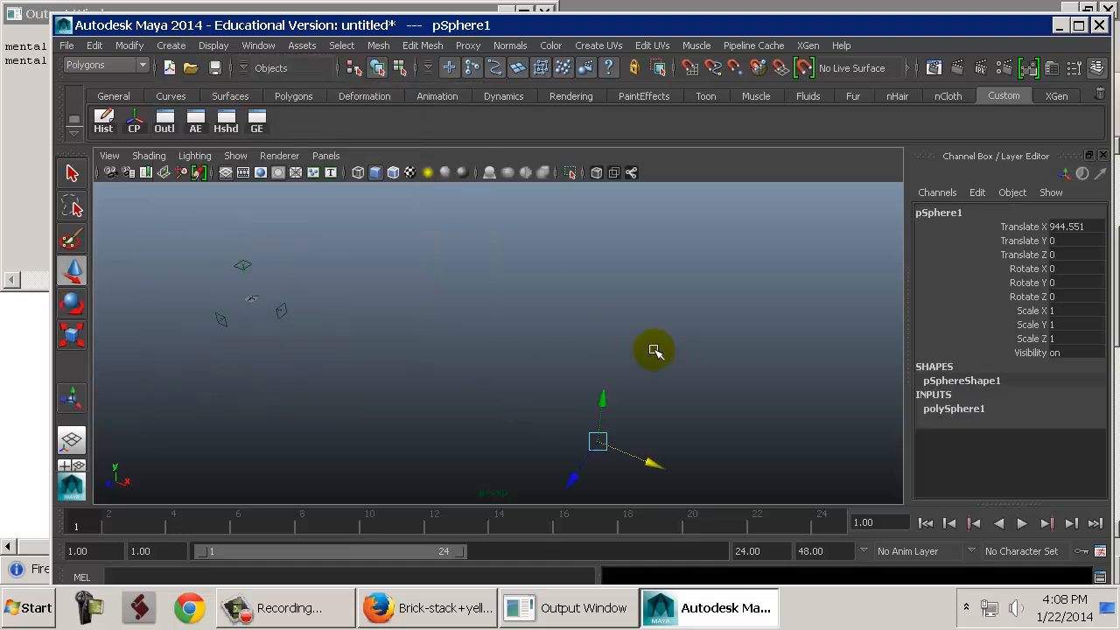
# Scale the sphere uniformly to about 146.422 and frame it in the view.
pyautogui.press('r')
pyautogui.moveTo(469, 348); pyautogui.dragTo(596, 348, button='middle')
pyautogui.press('w')
pyautogui.press('f')
pyautogui.keyDown('alt'); pyautogui.moveTo(512, 364); pyautogui.dragTo(522, 365); pyautogui.keyUp('alt')
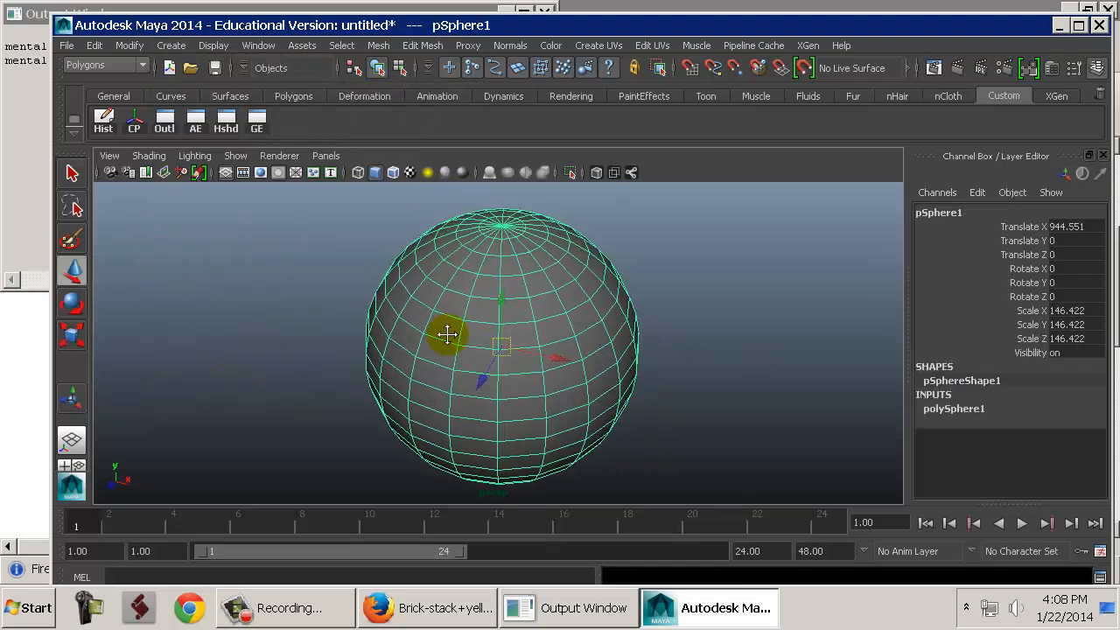
pyautogui.keyDown('alt'); pyautogui.moveTo(446, 332); pyautogui.dragTo(557, 328, button='right'); pyautogui.keyUp('alt')
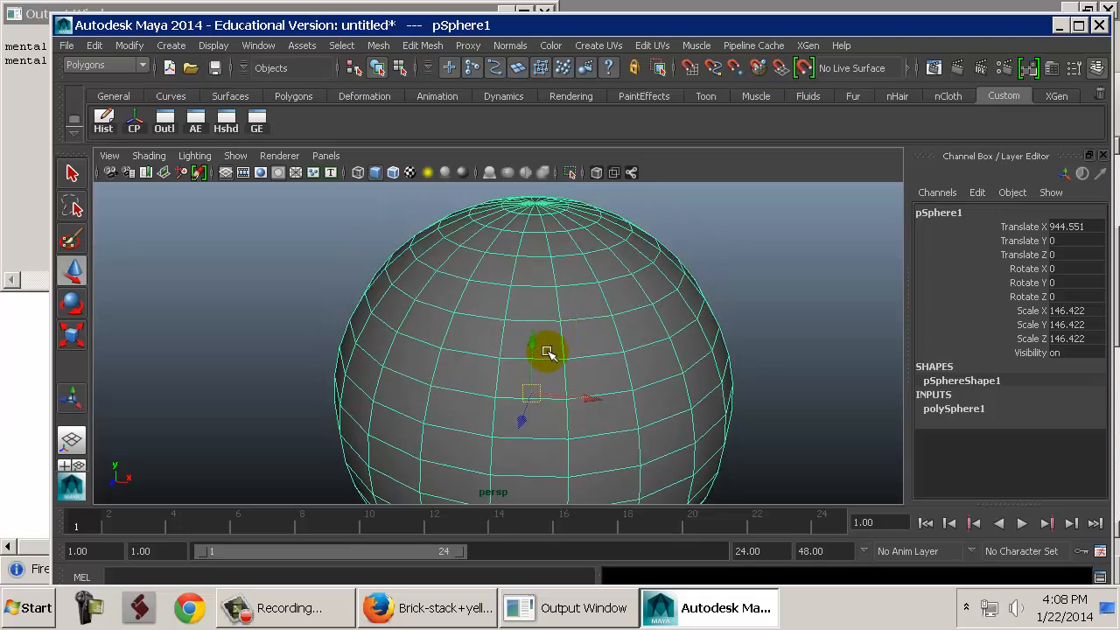
# Create a polygon cube at the origin and move it along X to about 742.427, beside the sphere.
pyautogui.click(171, 44)
pyautogui.moveTo(305, 96)
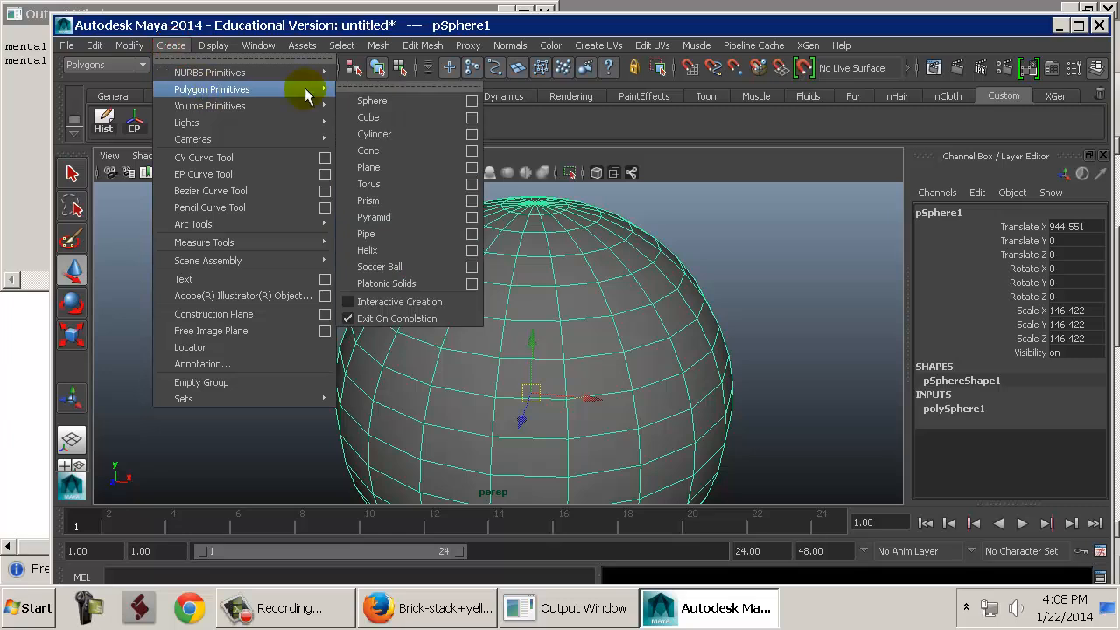
pyautogui.click(369, 117)
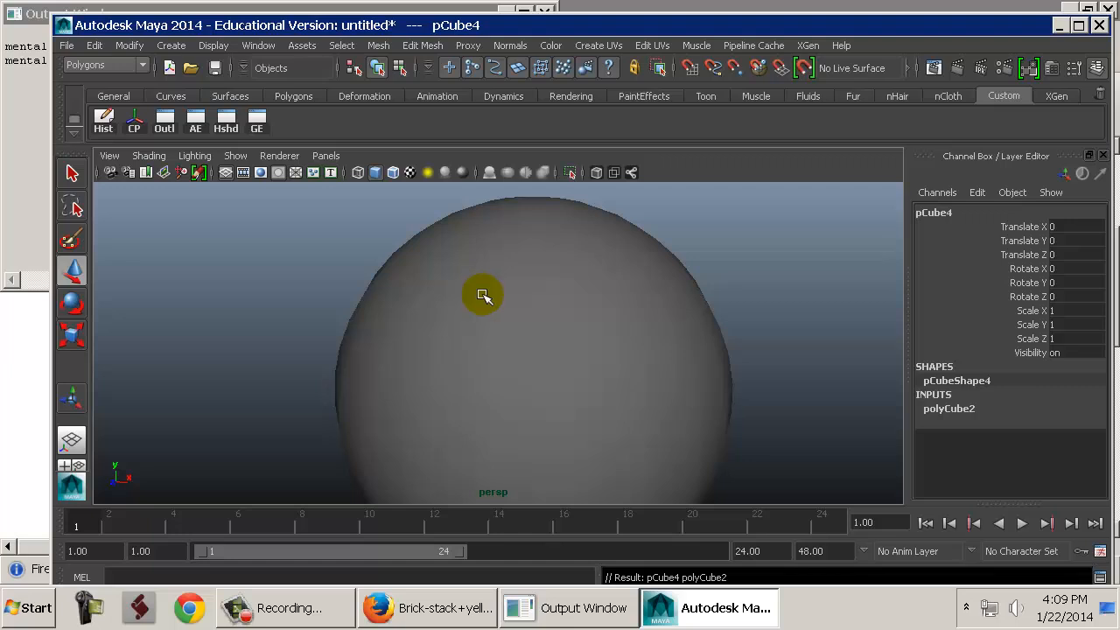
pyautogui.press('f')
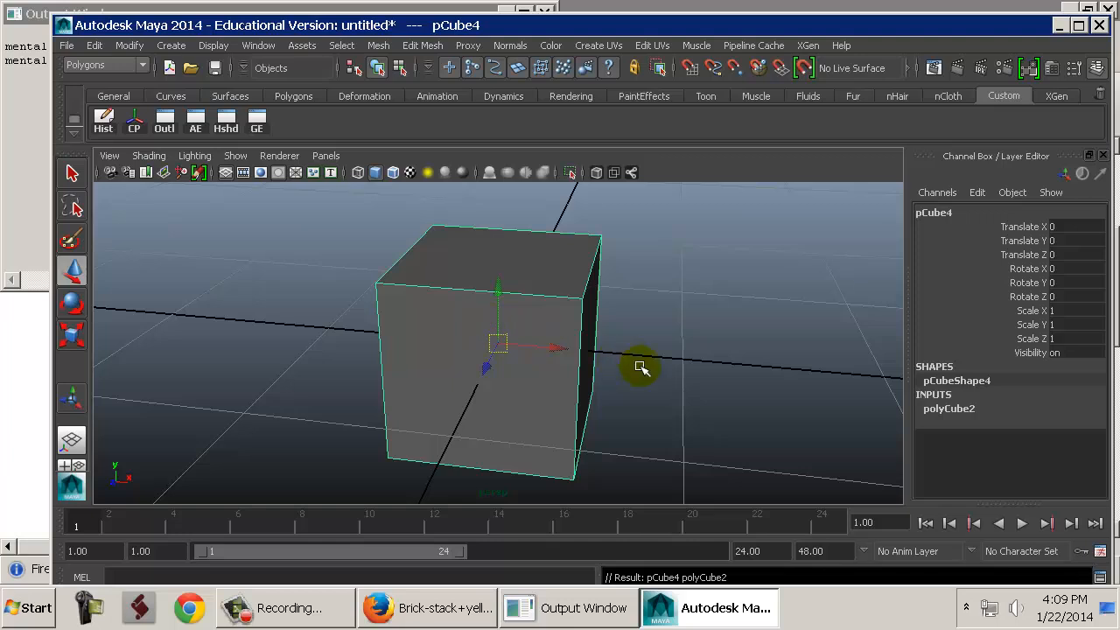
pyautogui.keyDown('alt'); pyautogui.moveTo(706, 433); pyautogui.dragTo(7, 300, button='right'); pyautogui.keyUp('alt')
pyautogui.keyDown('alt'); pyautogui.moveTo(805, 345); pyautogui.dragTo(223, 207, button='right'); pyautogui.keyUp('alt')
pyautogui.keyDown('alt'); pyautogui.moveTo(667, 277); pyautogui.dragTo(502, 334, button='right'); pyautogui.keyUp('alt')
pyautogui.keyDown('alt'); pyautogui.moveTo(518, 333); pyautogui.dragTo(295, 325, button='middle'); pyautogui.keyUp('alt')
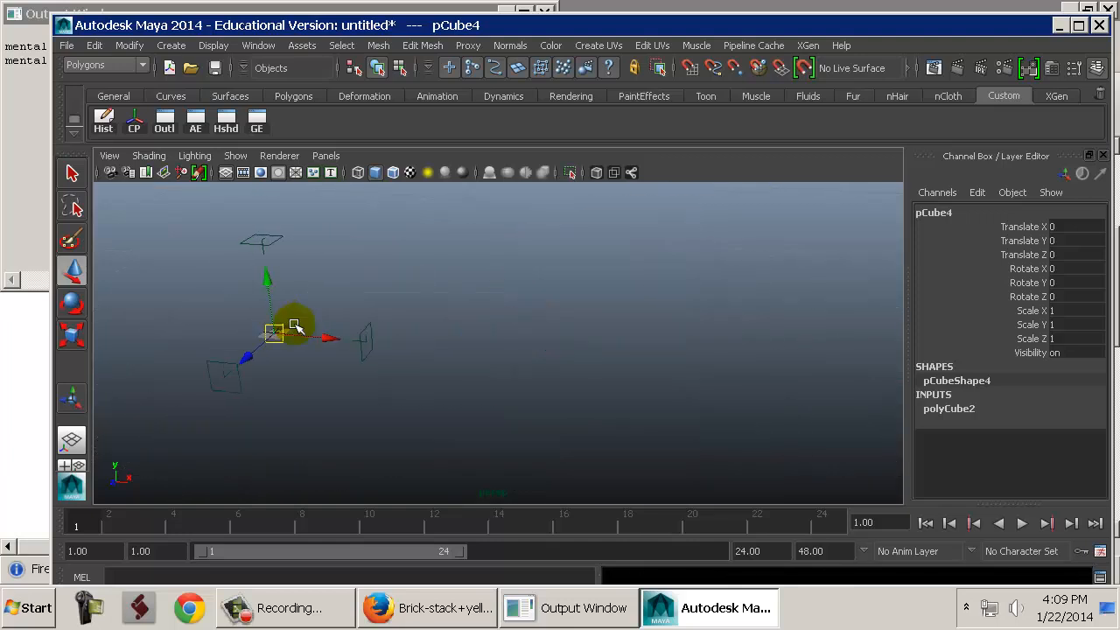
pyautogui.moveTo(329, 338); pyautogui.dragTo(603, 372)
pyautogui.keyDown('alt'); pyautogui.moveTo(598, 363); pyautogui.dragTo(100, 280, button='middle'); pyautogui.keyUp('alt')
pyautogui.moveTo(110, 295); pyautogui.dragTo(742, 374)
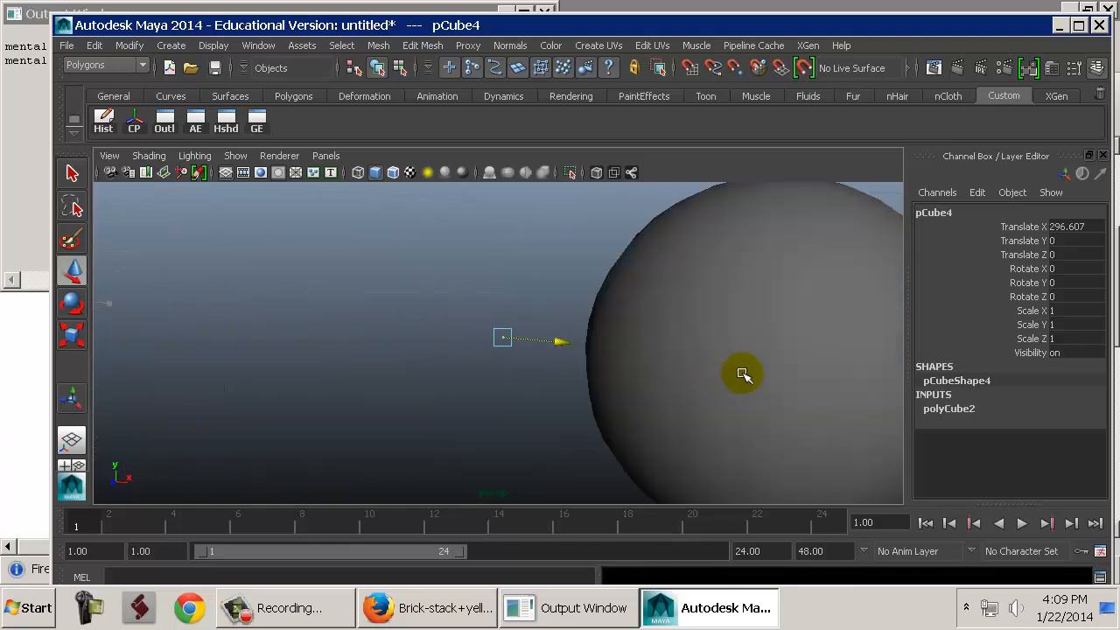
pyautogui.moveTo(742, 374); pyautogui.dragTo(759, 377, button='middle')
# Scale the cube uniformly to about 82.147, try moving it freely by its center handle, and delete it.
pyautogui.press('r')
pyautogui.moveTo(620, 380); pyautogui.dragTo(697, 380, button='middle')
pyautogui.press('w')
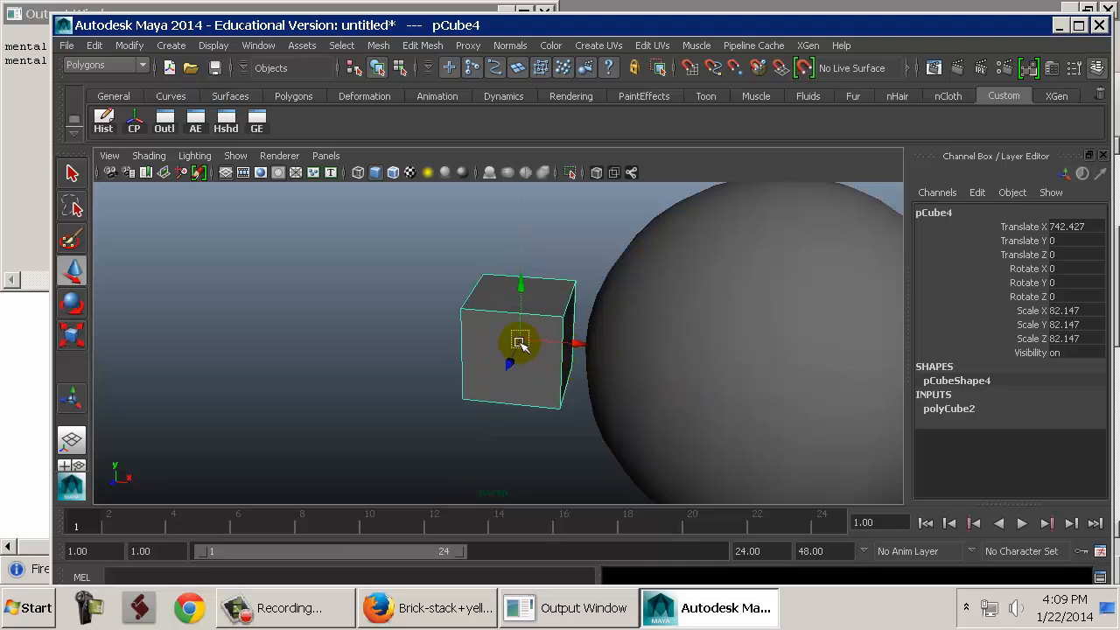
pyautogui.moveTo(519, 342); pyautogui.dragTo(530, 245)
pyautogui.press('Delete')
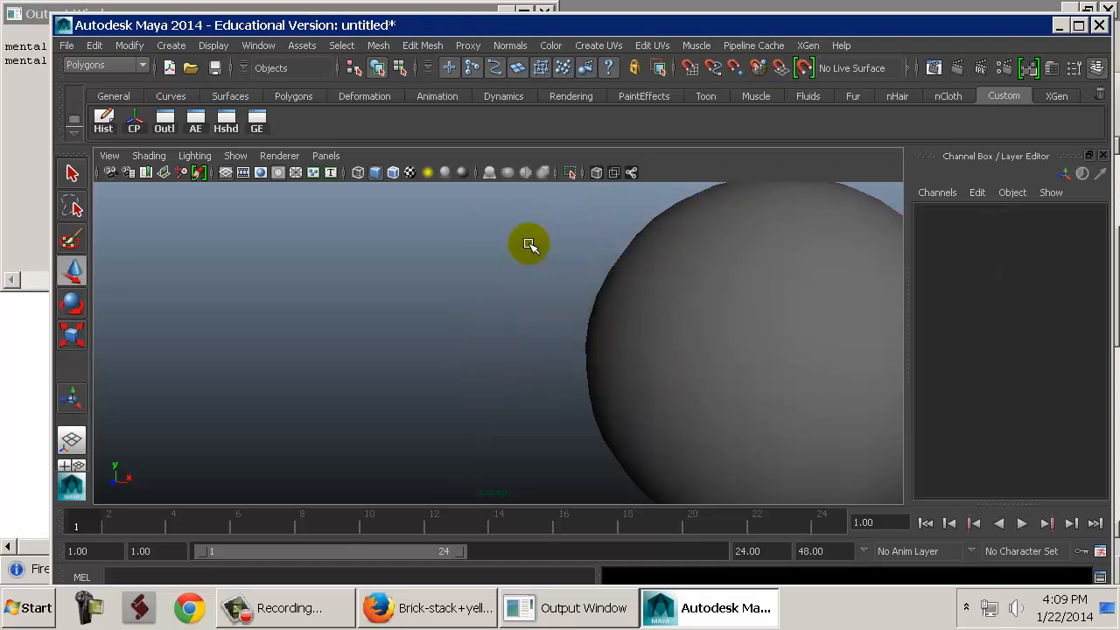
# Create a new polygon cube and point-snap it onto a sphere vertex at about 848.716, 86.065, 69.628.
pyautogui.click(743, 325)
pyautogui.press('f')
pyautogui.scroll(5, 402, 300)
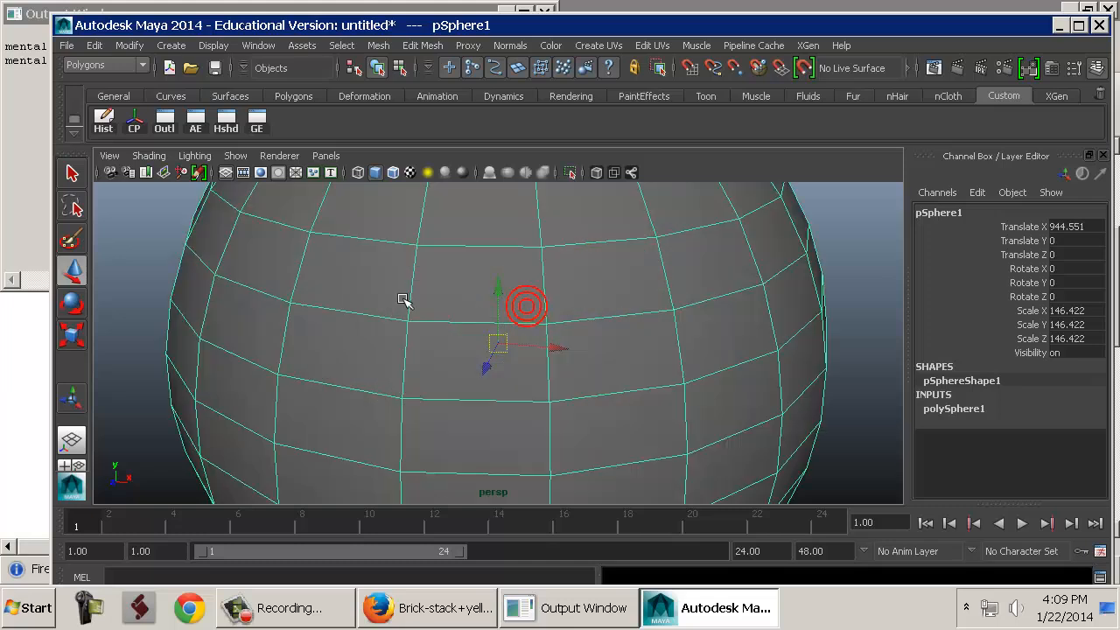
pyautogui.scroll(-2, 403, 300)
pyautogui.click(171, 44)
pyautogui.moveTo(297, 89)
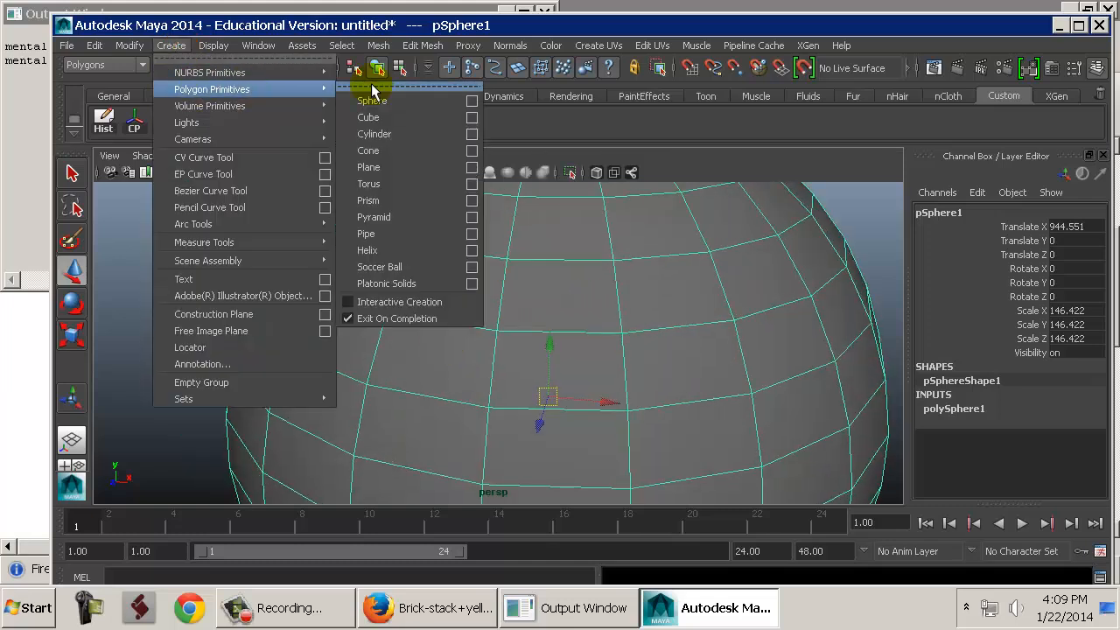
pyautogui.click(408, 117)
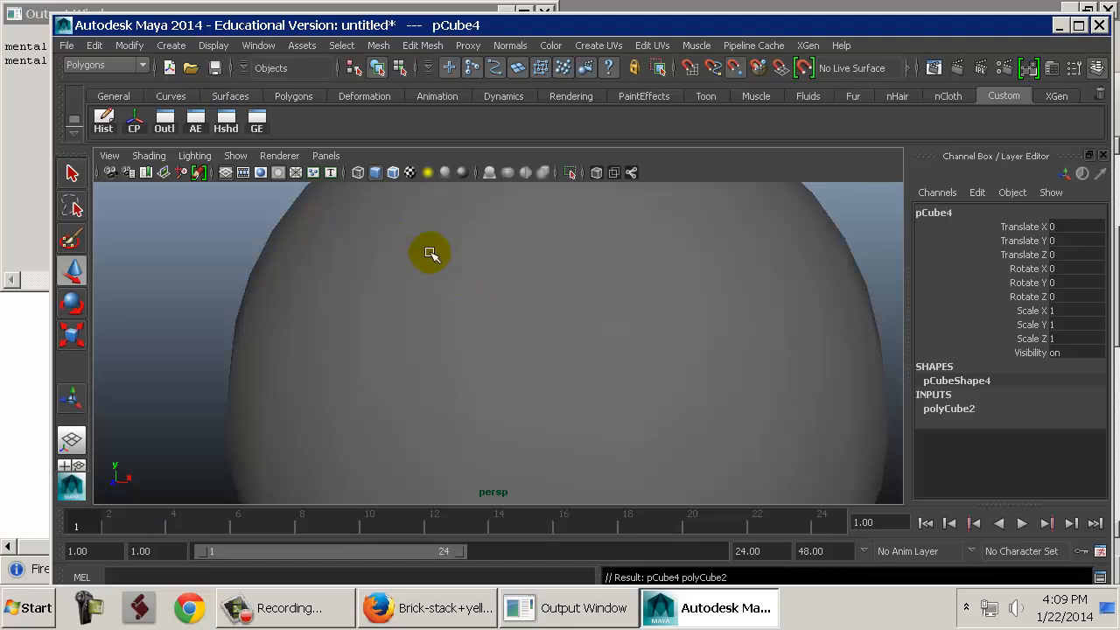
pyautogui.moveTo(295, 264); pyautogui.dragTo(278, 260, button='middle')
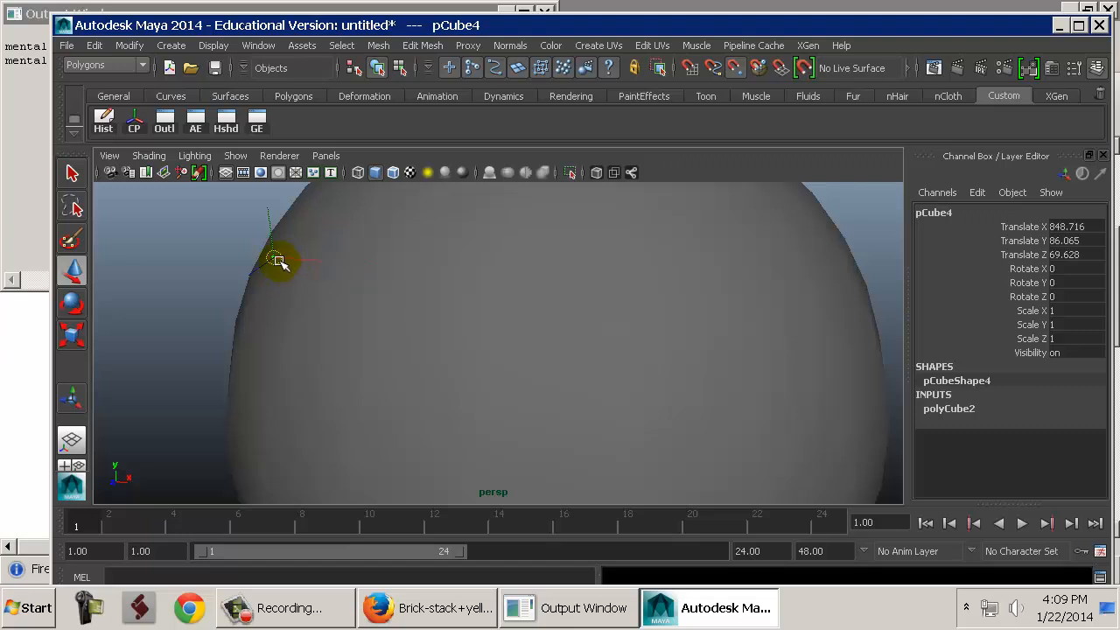
# Scale the cube uniformly to about 22.627 and snap it to the sphere's opposite side at about 1075.014, 66.474, 0.
pyautogui.press('r')
pyautogui.moveTo(277, 260)
pyautogui.mouseDown()
pyautogui.moveTo(325, 260)
pyautogui.moveTo(288, 260)
pyautogui.mouseUp()
pyautogui.press('w')
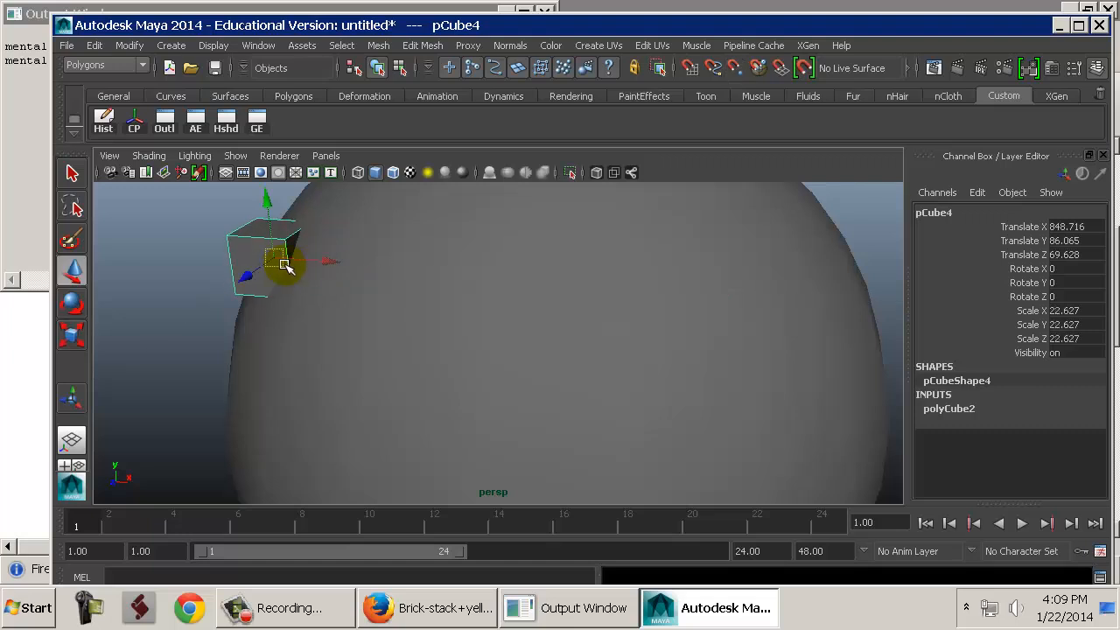
pyautogui.moveTo(278, 259); pyautogui.dragTo(867, 288, button='middle')
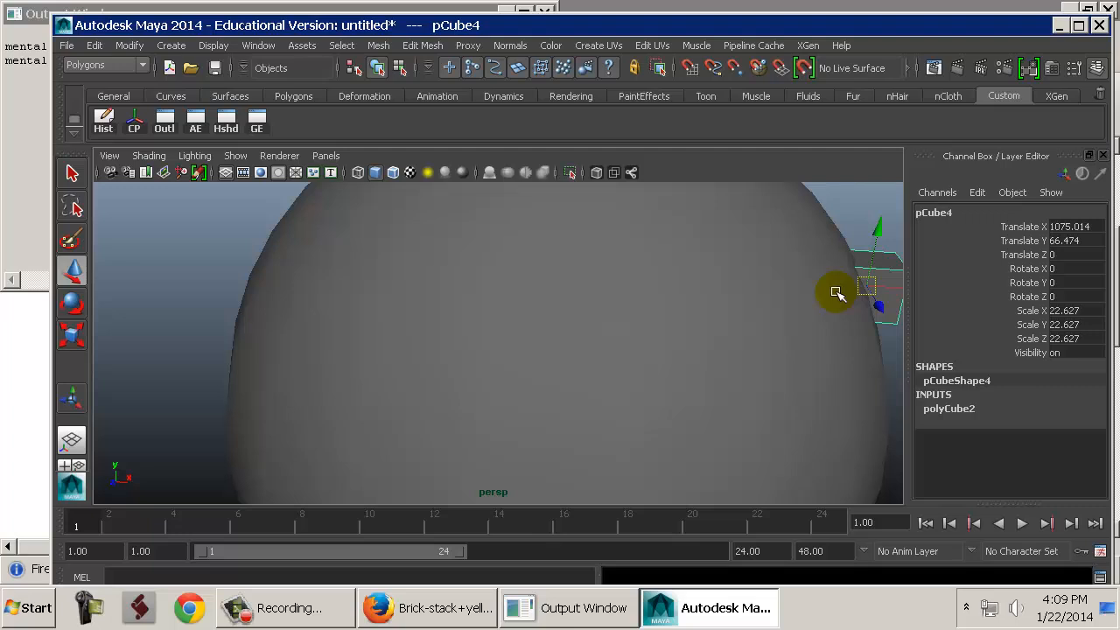
# Frame the sphere in the front view and select all vertices of its upper rows.
pyautogui.click(707, 258)
pyautogui.press('space')
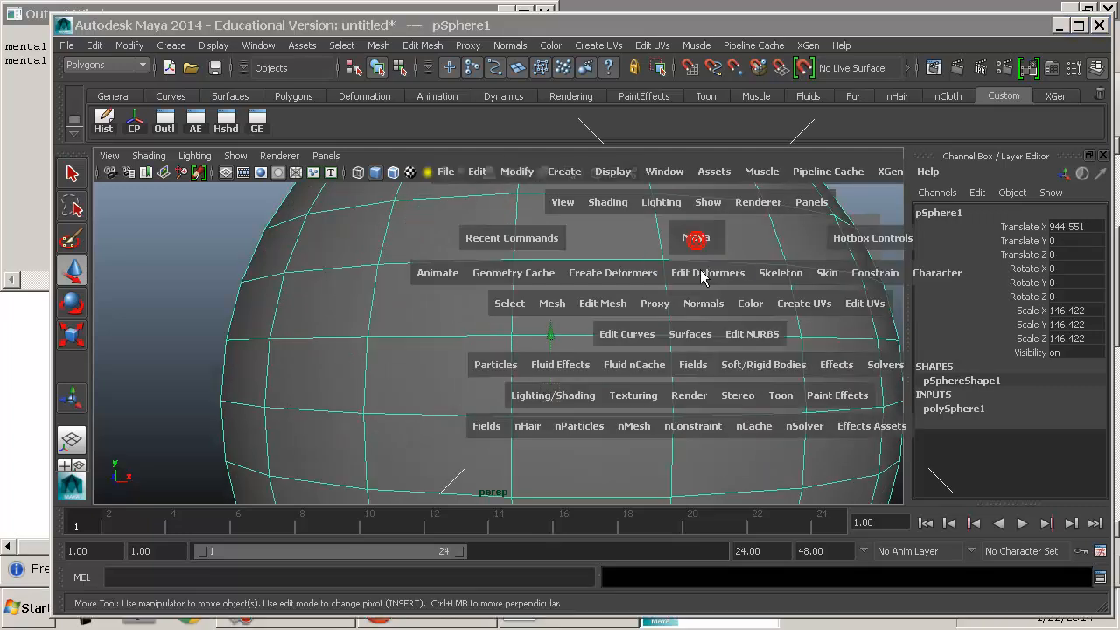
pyautogui.moveTo(696, 238); pyautogui.dragTo(703, 278)
pyautogui.keyDown('alt'); pyautogui.moveTo(728, 272); pyautogui.dragTo(637, 331, button='middle'); pyautogui.keyUp('alt')
pyautogui.press('f')
pyautogui.keyDown('alt'); pyautogui.moveTo(637, 331); pyautogui.dragTo(375, 283, button='right'); pyautogui.keyUp('alt')
pyautogui.keyDown('alt'); pyautogui.moveTo(376, 283); pyautogui.dragTo(376, 324, button='middle'); pyautogui.keyUp('alt')
pyautogui.moveTo(400, 302); pyautogui.dragTo(318, 180, button='right')
pyautogui.moveTo(310, 355); pyautogui.dragTo(840, 205)
pyautogui.keyDown('alt'); pyautogui.moveTo(531, 271); pyautogui.dragTo(570, 310, button='middle'); pyautogui.keyUp('alt')
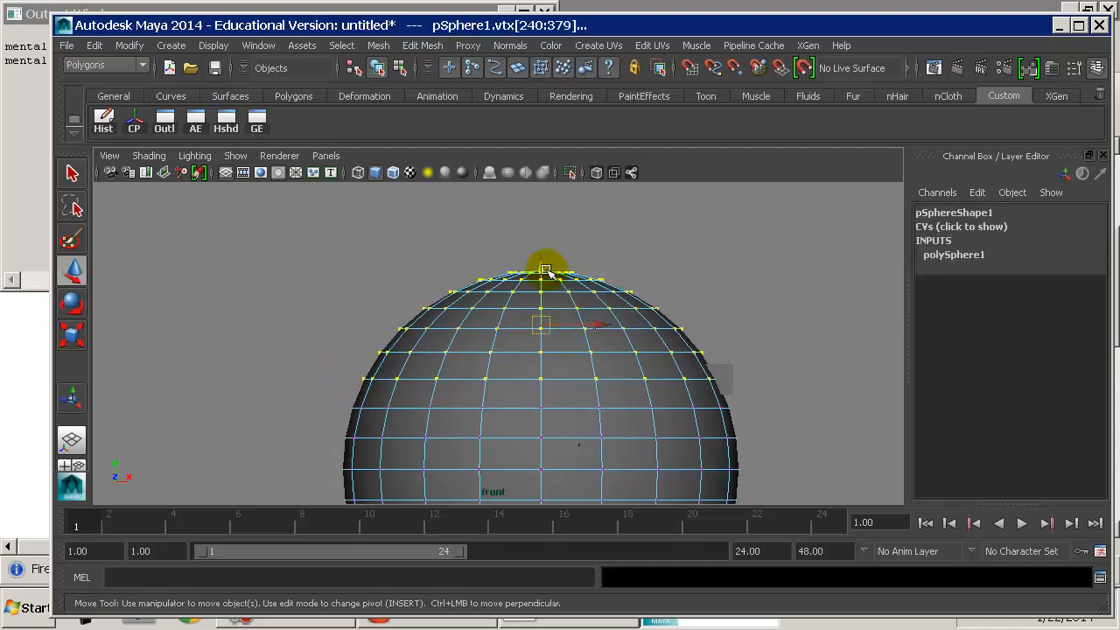
# Grid-snap the selected vertices vertically onto one height to flatten the top of the sphere.
pyautogui.press('w')
pyautogui.moveTo(545, 270); pyautogui.dragTo(580, 278)
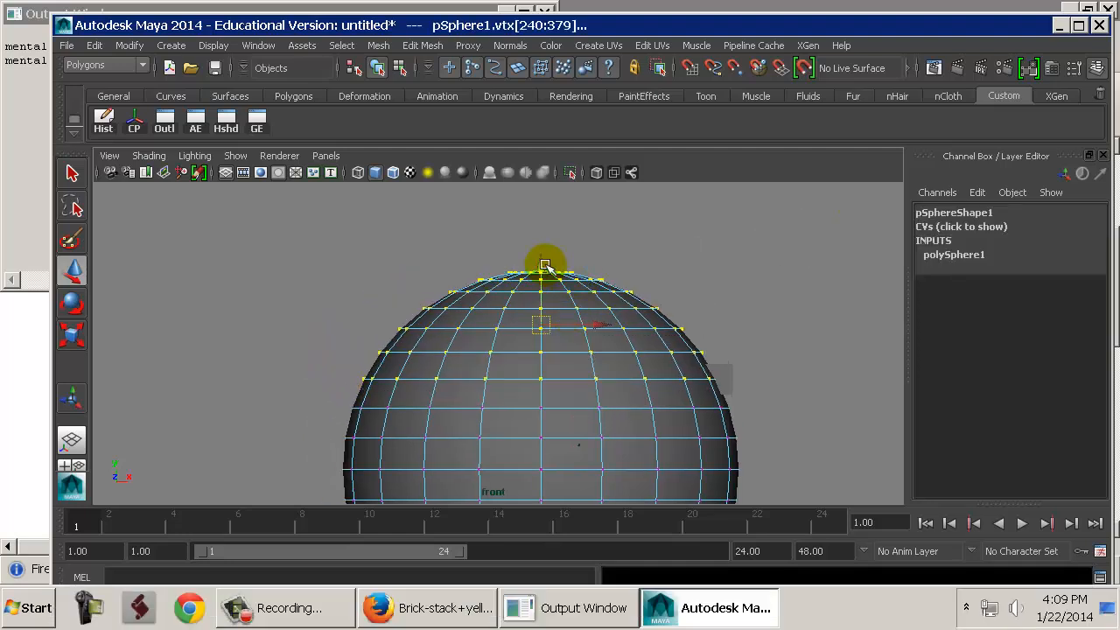
pyautogui.press('x')
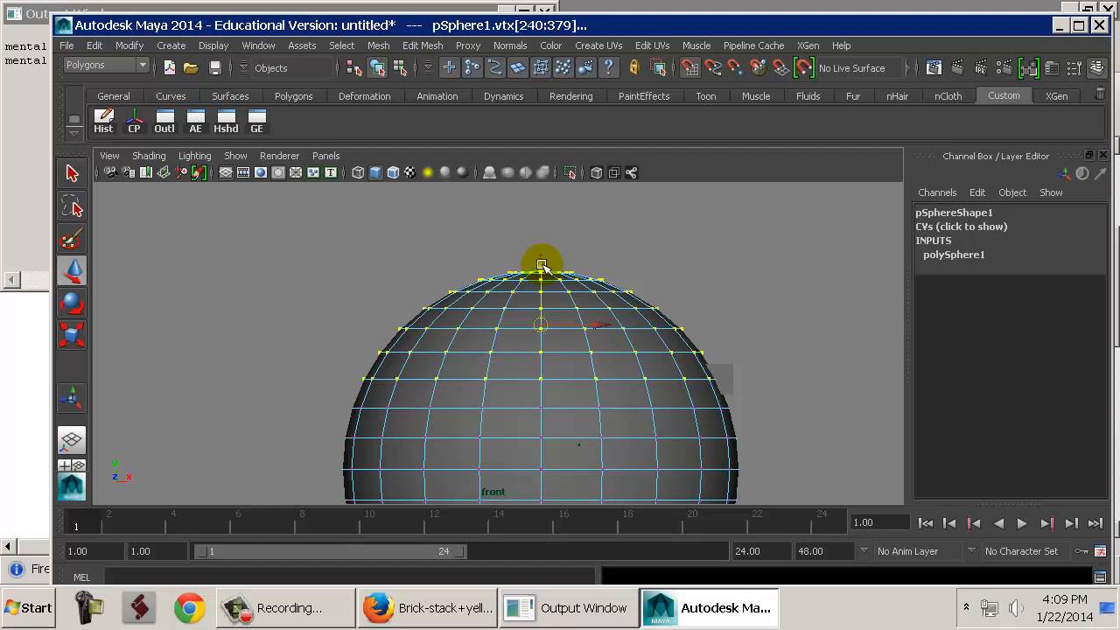
pyautogui.moveTo(541, 265); pyautogui.dragTo(542, 395)
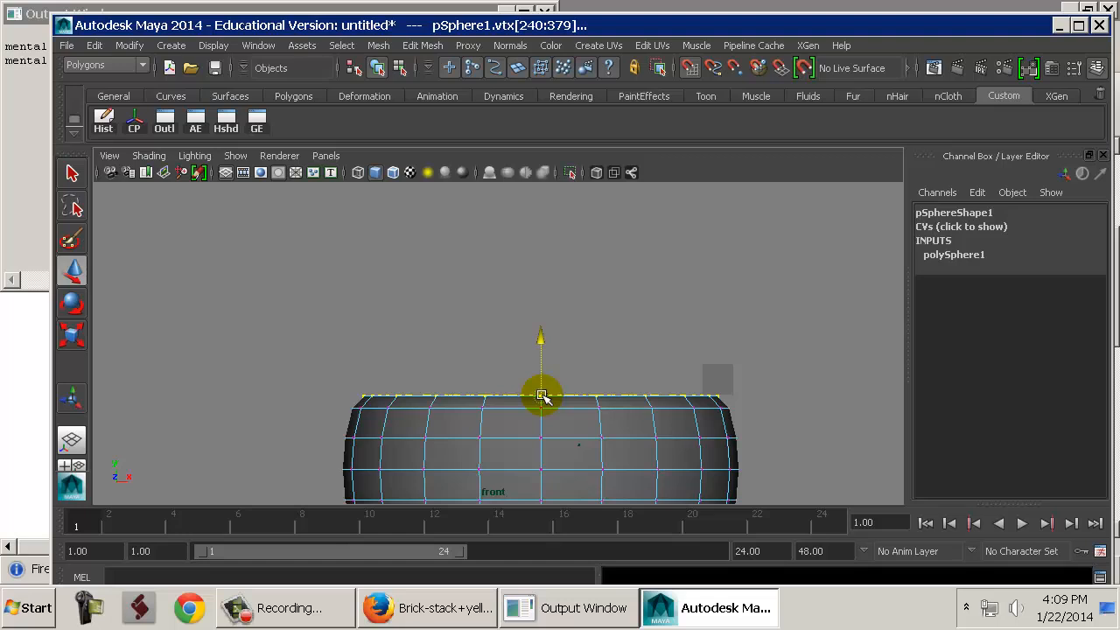
# Return to the perspective view and object mode, clear the selection, and show the whole flattened sphere with the cube.
pyautogui.press('space')
pyautogui.moveTo(540, 350); pyautogui.dragTo(590, 355)
pyautogui.press('f')
pyautogui.click(590, 305)
pyautogui.moveTo(525, 355); pyautogui.dragTo(624, 277, button='right')
pyautogui.click(605, 304)
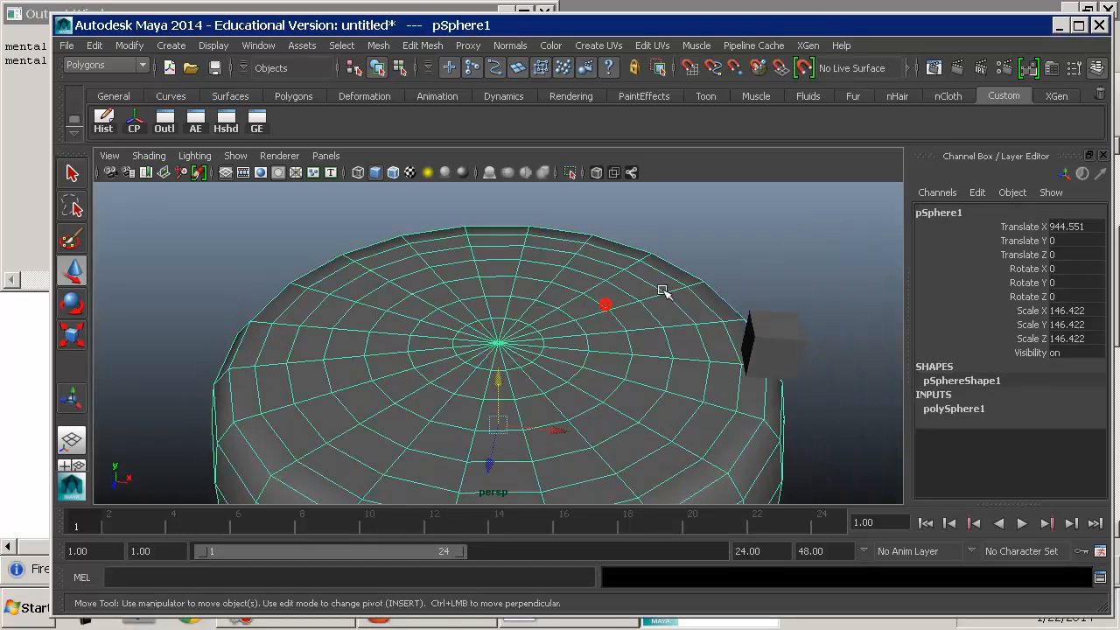
pyautogui.click(727, 257)
pyautogui.keyDown('alt'); pyautogui.moveTo(692, 315); pyautogui.dragTo(348, 303, button='right'); pyautogui.keyUp('alt')
pyautogui.moveTo(408, 323)
pyautogui.keyDown('alt'); pyautogui.mouseDown()
pyautogui.moveTo(414, 279)
pyautogui.moveTo(414, 339)
pyautogui.mouseUp(); pyautogui.keyUp('alt')
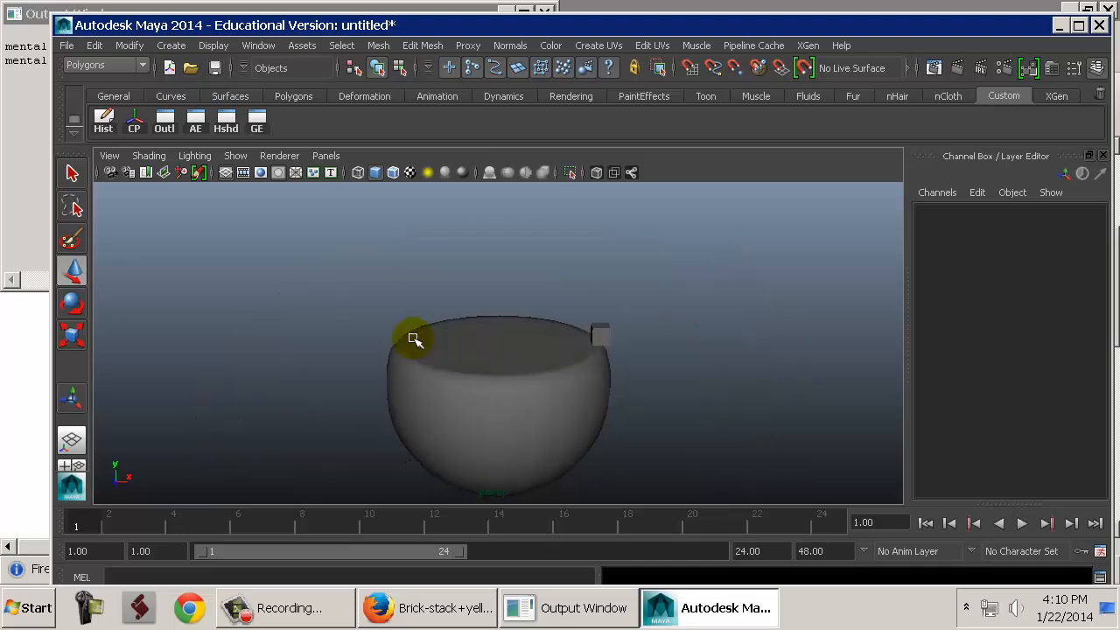
# Delete the flattened sphere and select the remaining small cube.
pyautogui.click(447, 363)
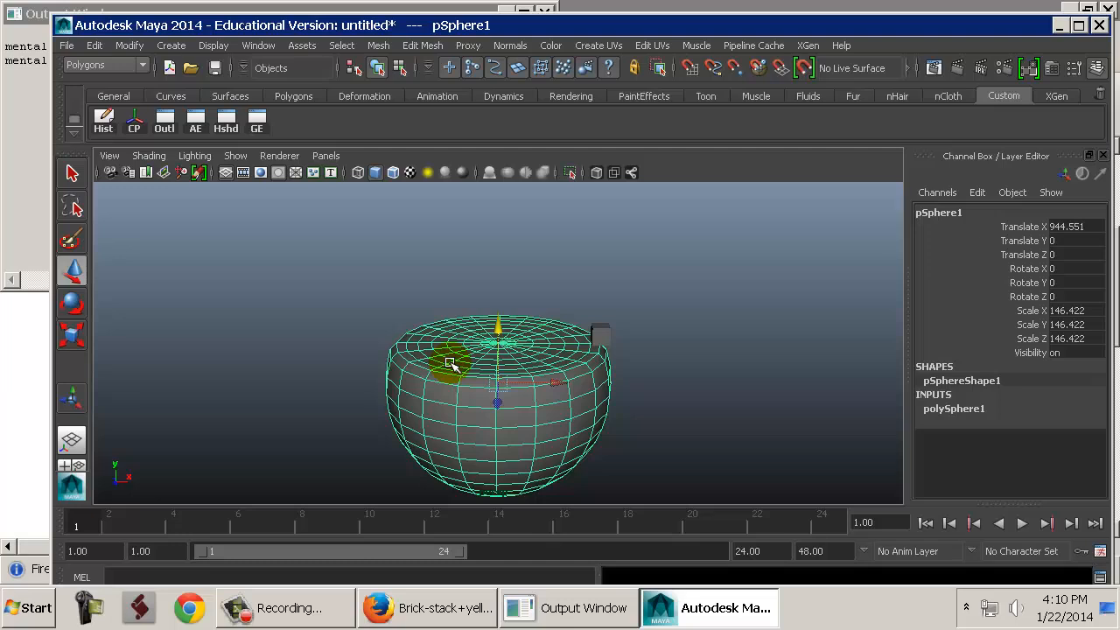
pyautogui.press('Delete')
pyautogui.click(600, 333)
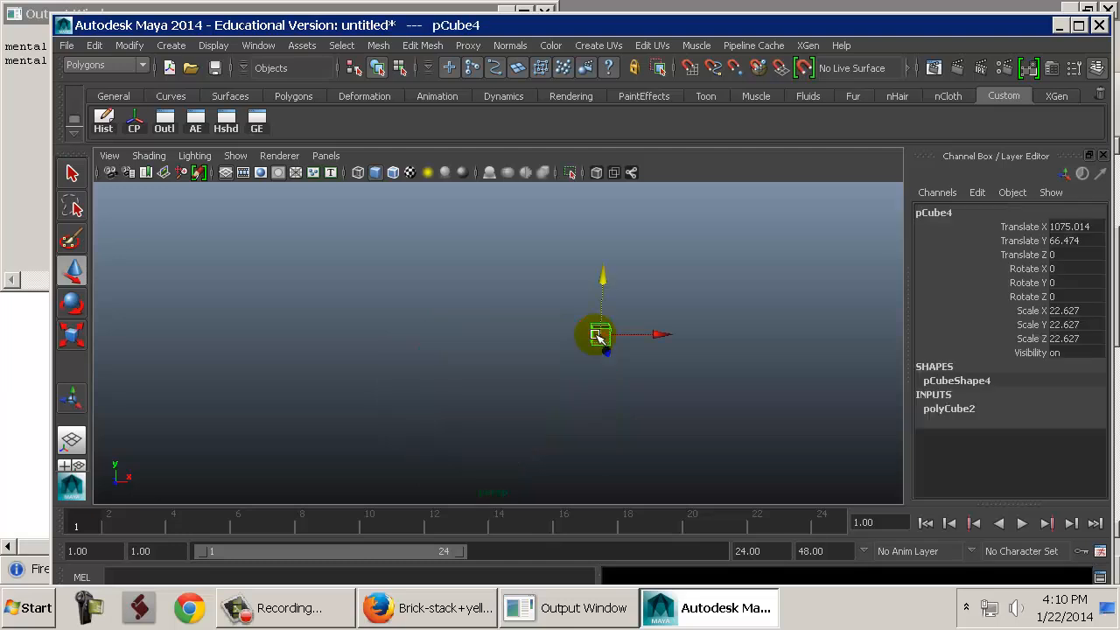
# Frame the cube in the top view and move its upper-left corner vertices diagonally inward.
pyautogui.press('f')
pyautogui.press('space')
pyautogui.moveTo(592, 336); pyautogui.dragTo(528, 333)
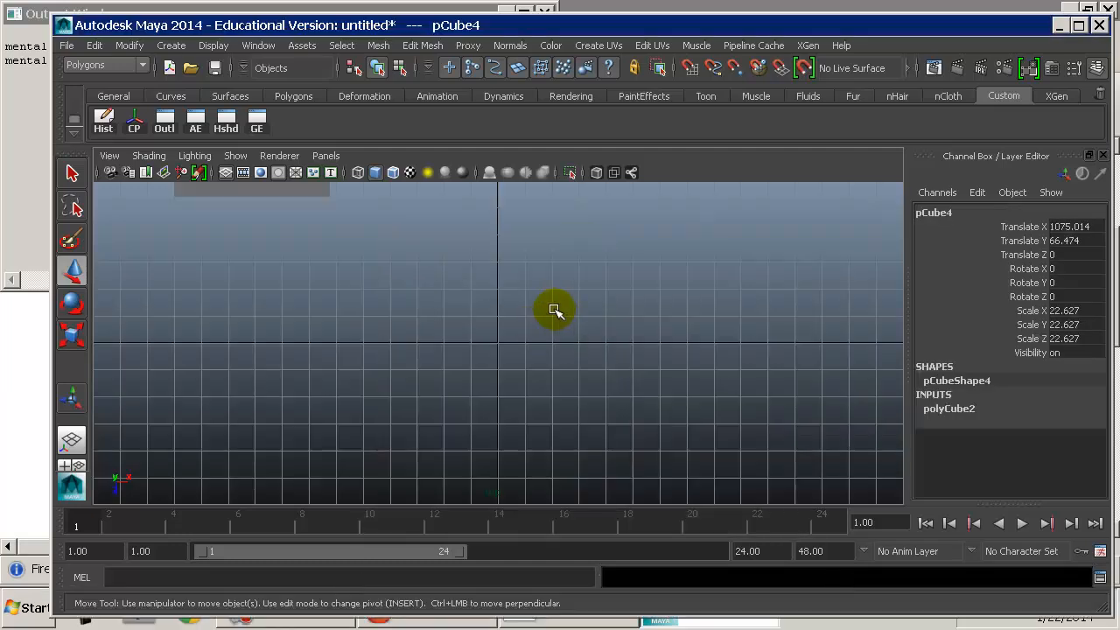
pyautogui.press('f')
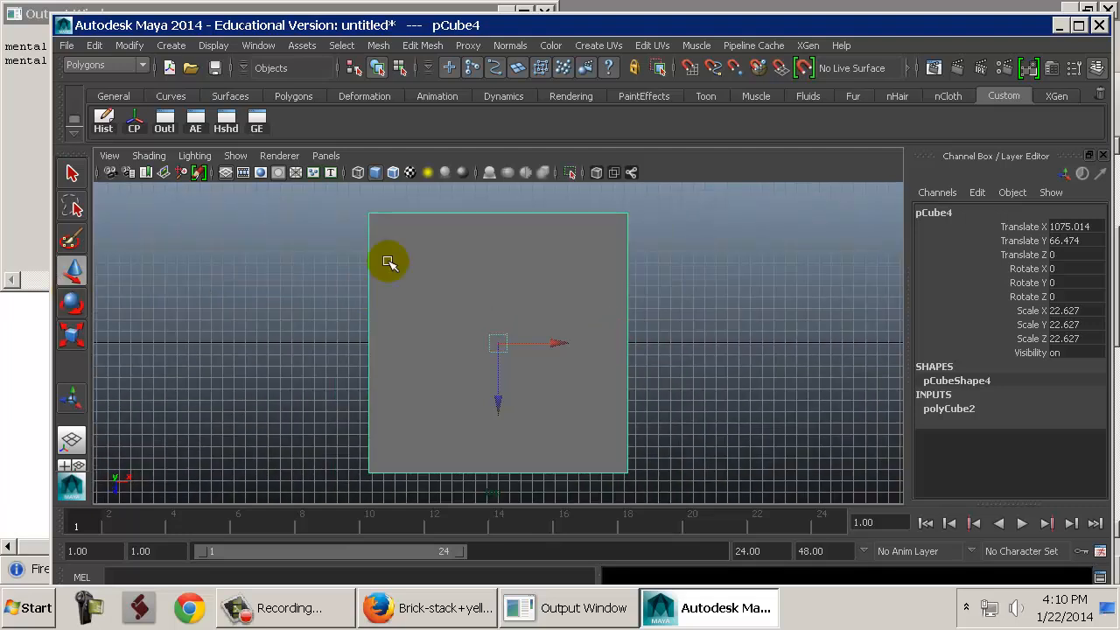
pyautogui.moveTo(389, 256); pyautogui.dragTo(312, 177, button='right')
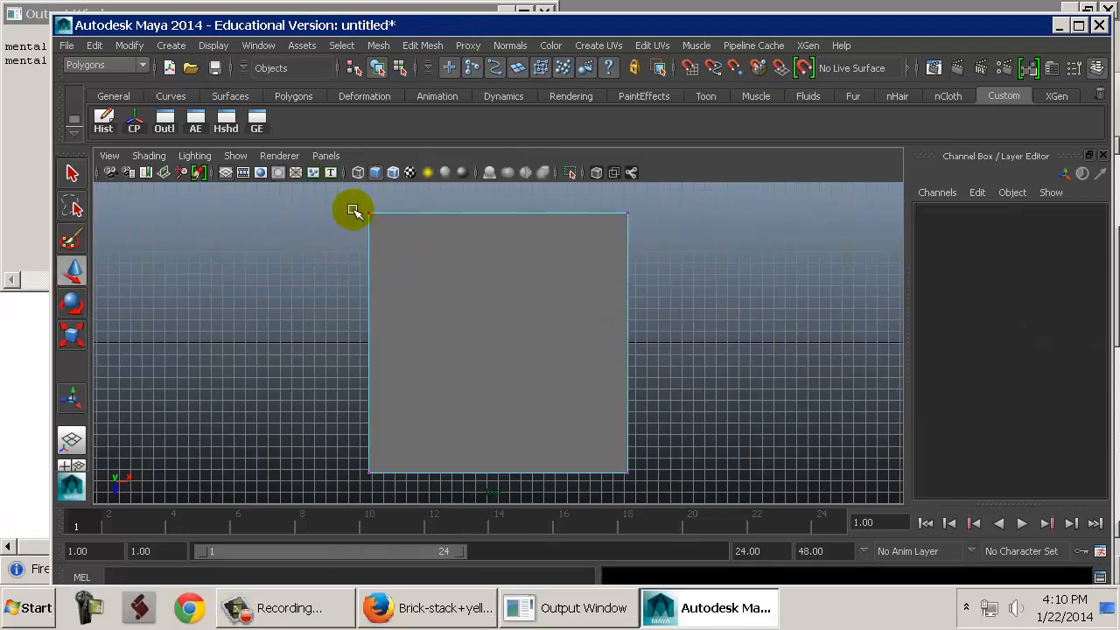
pyautogui.moveTo(355, 208); pyautogui.dragTo(389, 240)
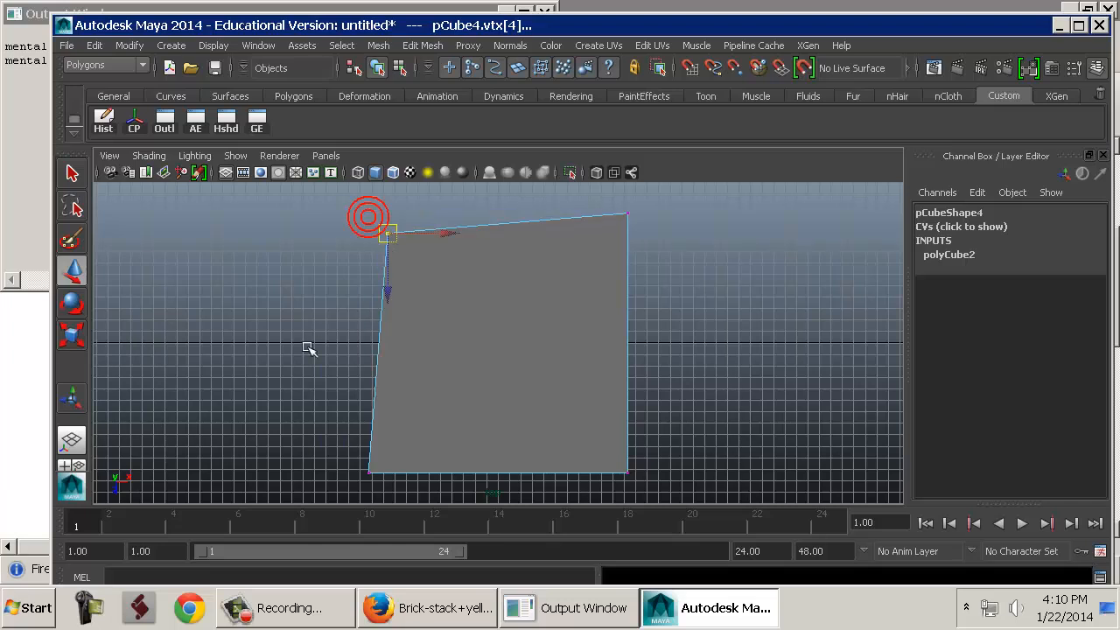
# Move the cube's lower-left corner vertices off square, and point-snap them along Z level with the lower-right corner.
pyautogui.moveTo(301, 398); pyautogui.dragTo(391, 514)
pyautogui.moveTo(368, 472); pyautogui.dragTo(342, 426)
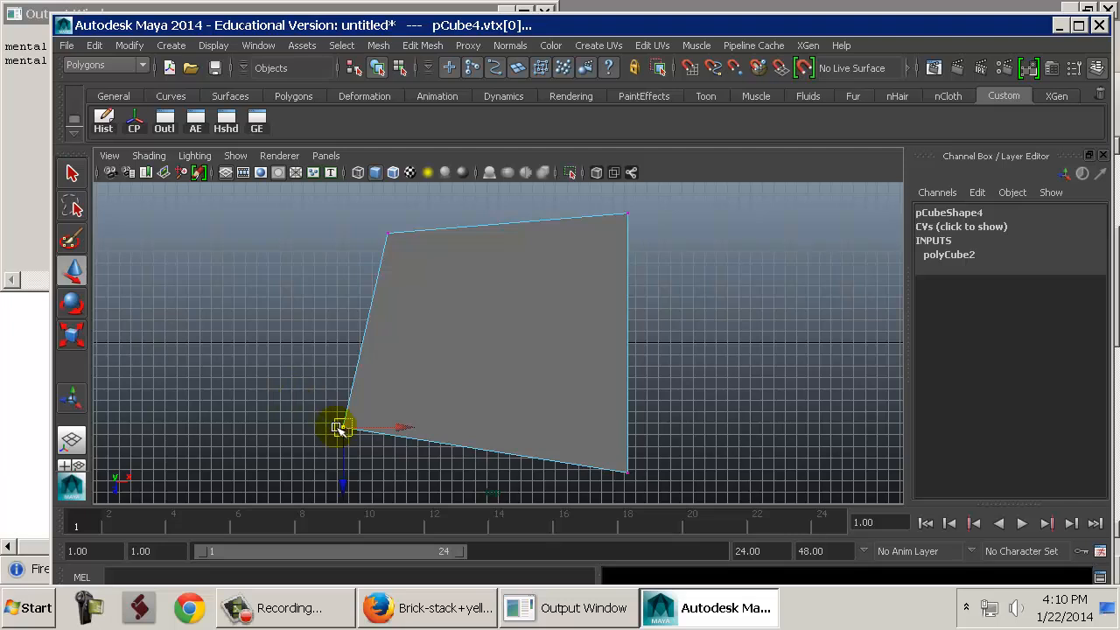
pyautogui.moveTo(340, 430)
pyautogui.mouseDown()
pyautogui.moveTo(345, 467)
pyautogui.moveTo(345, 451)
pyautogui.mouseUp()
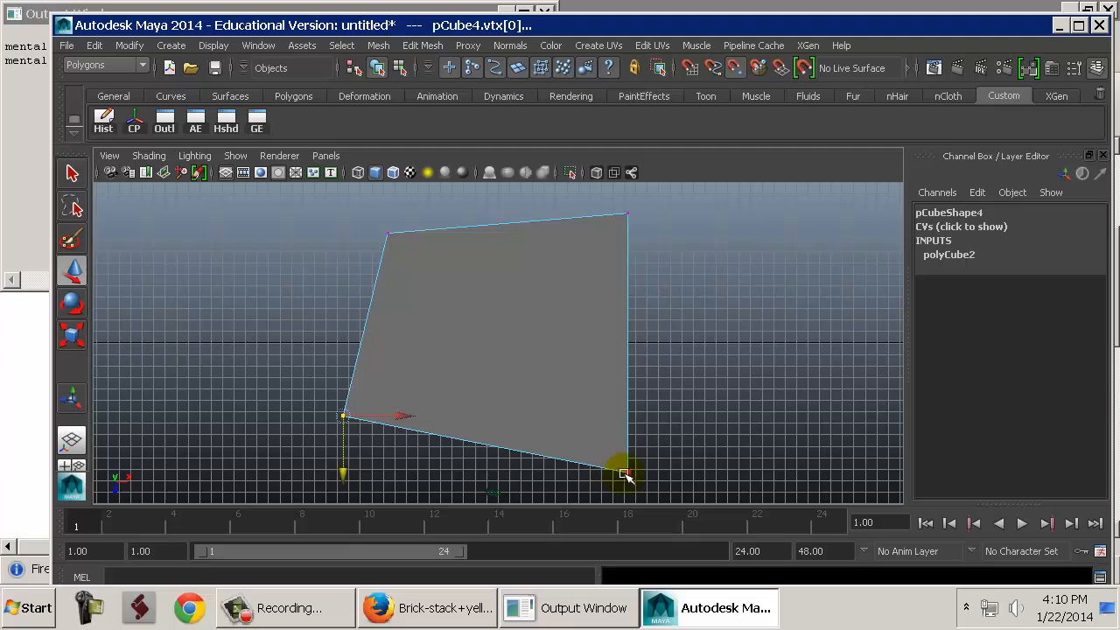
pyautogui.moveTo(630, 475); pyautogui.dragTo(639, 477, button='middle')
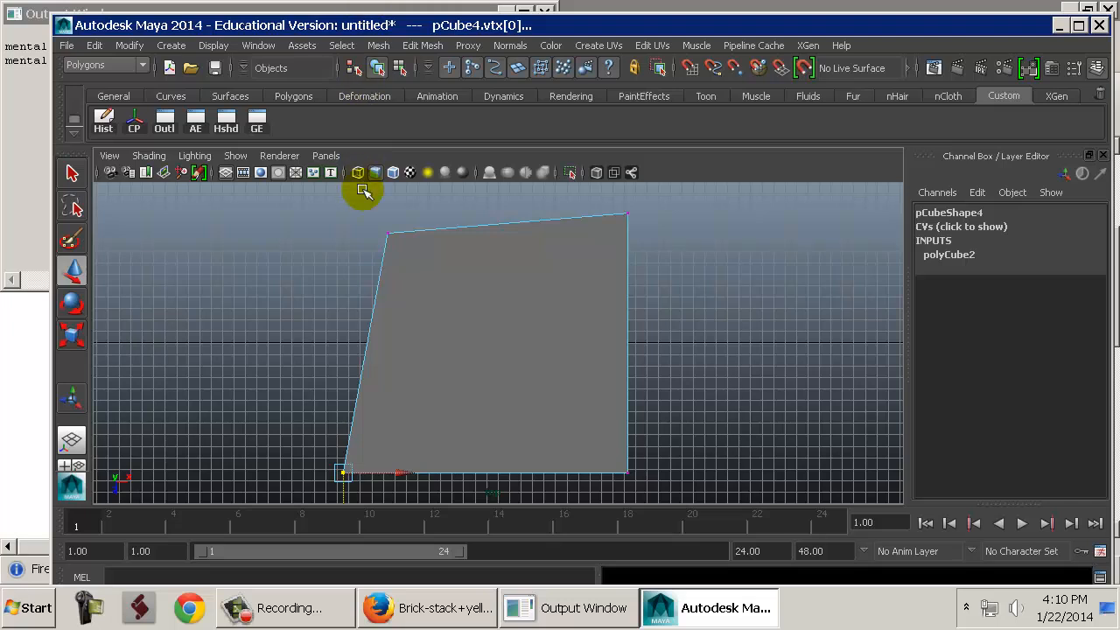
# Point-snap the upper-left corner vertices along X to the lower-left corner and along Z to the upper-right corner.
pyautogui.moveTo(366, 196); pyautogui.dragTo(397, 238)
pyautogui.press('v')
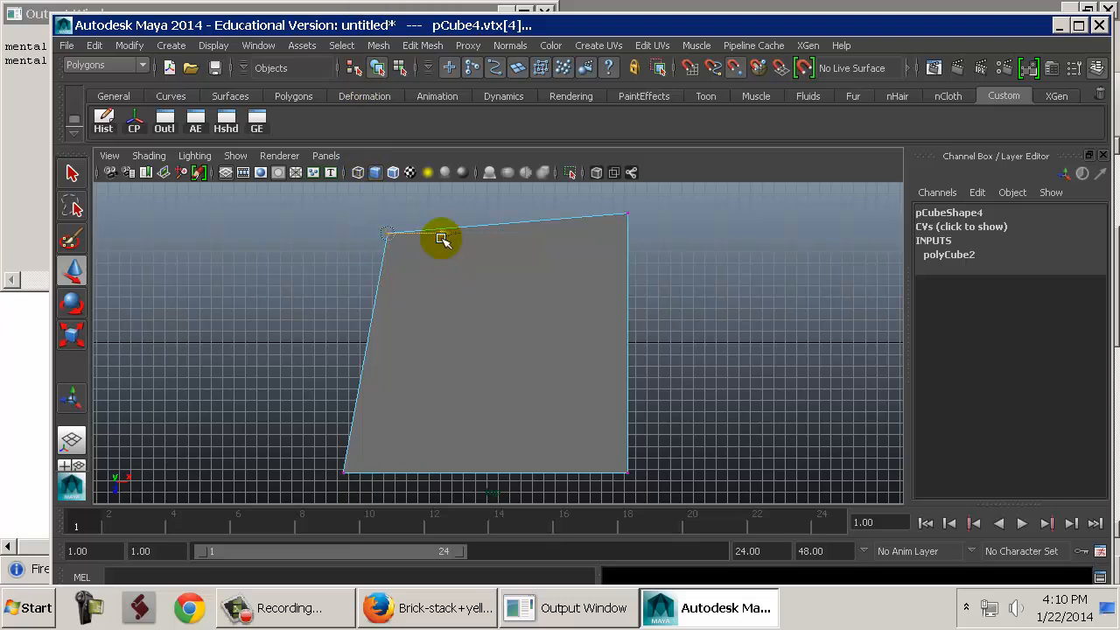
pyautogui.moveTo(442, 241); pyautogui.dragTo(354, 464)
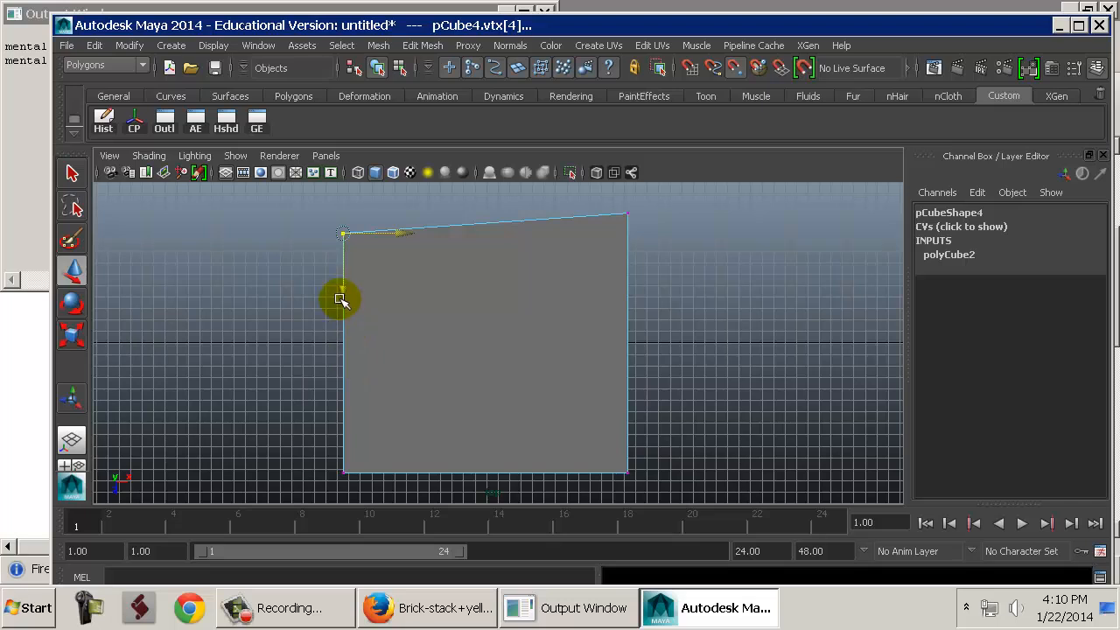
pyautogui.moveTo(340, 298); pyautogui.dragTo(580, 215)
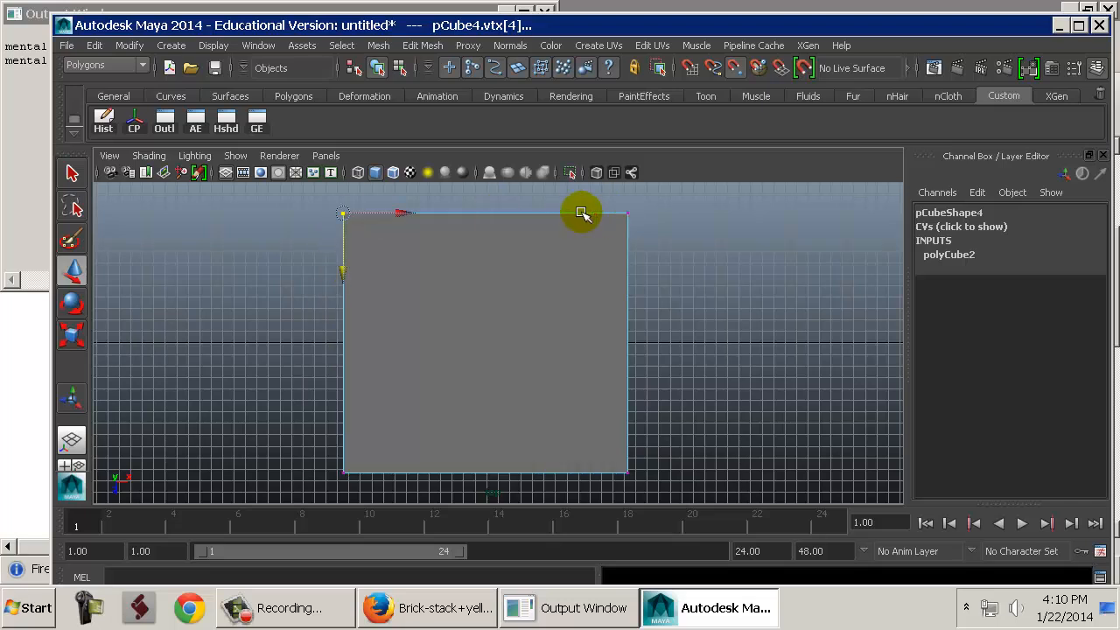
# Return to object mode and the perspective view, and delete the cube.
pyautogui.rightClick(444, 301)
pyautogui.click(517, 154)
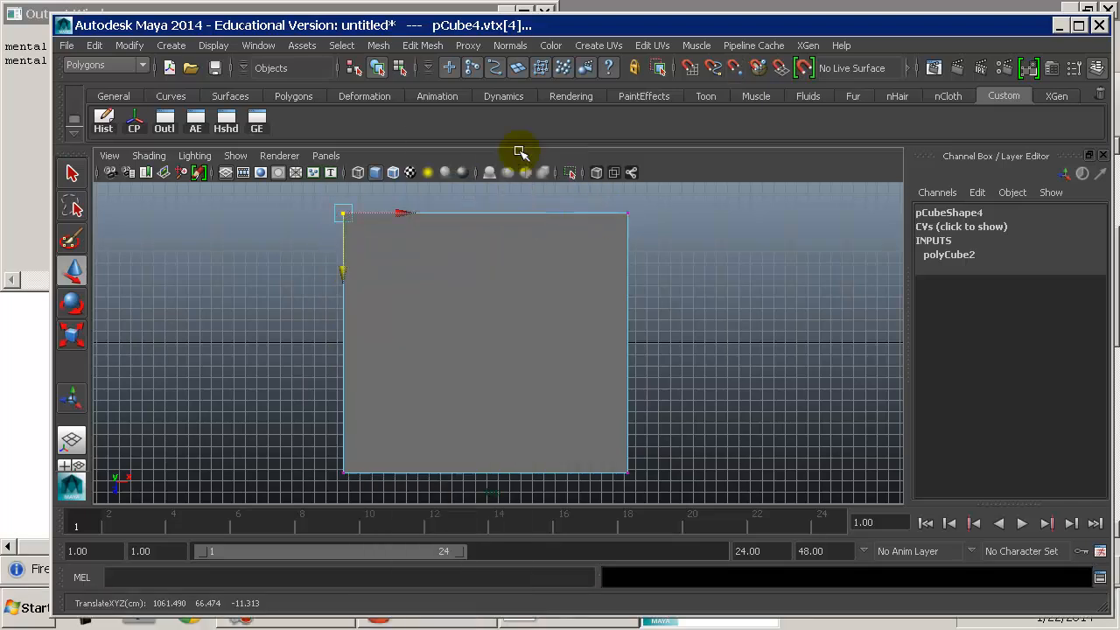
pyautogui.press('space')
pyautogui.moveTo(514, 266); pyautogui.dragTo(515, 234)
pyautogui.keyDown('alt'); pyautogui.moveTo(460, 310); pyautogui.dragTo(584, 302); pyautogui.keyUp('alt')
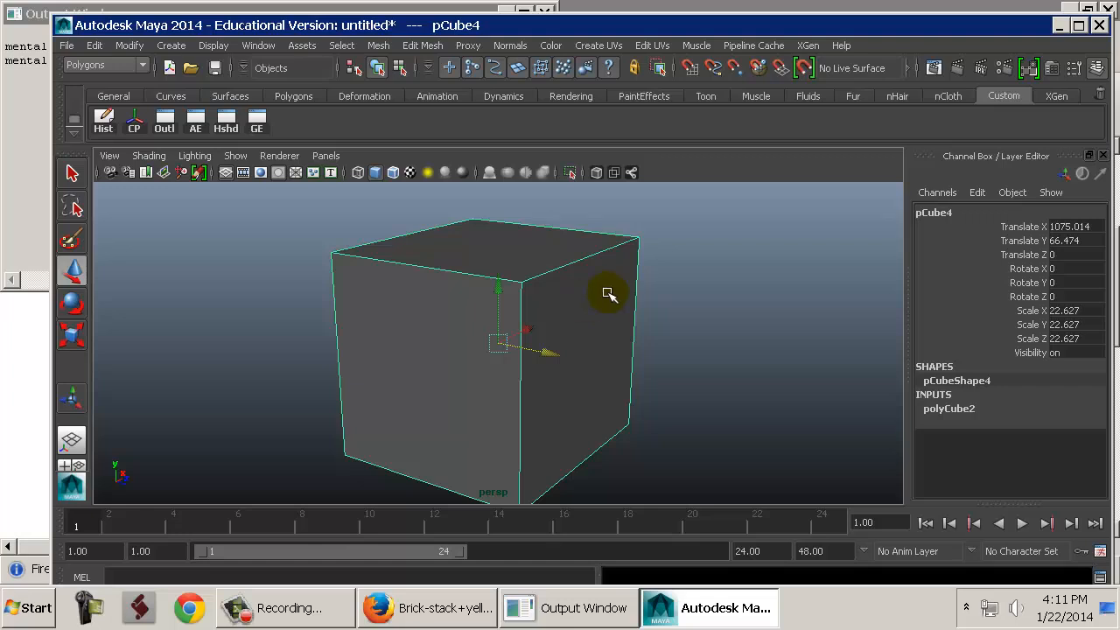
pyautogui.click(613, 305)
pyautogui.press('Delete')
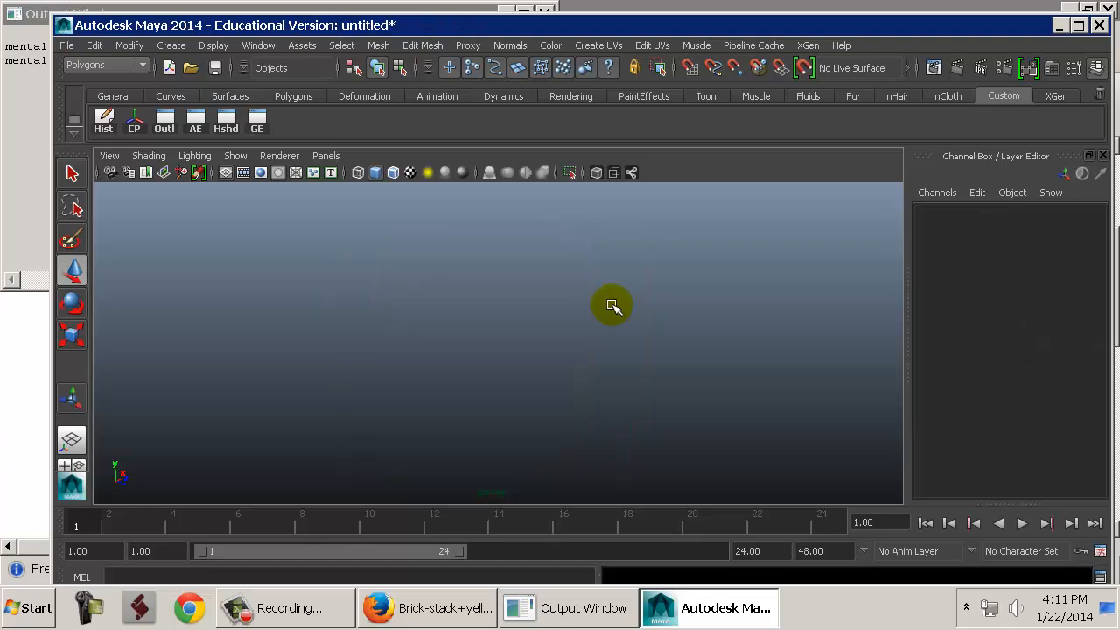
# Close Maya without saving the scene and minimize the Firefox window showing the brick sculpture image.
pyautogui.doubleClick(63, 31)
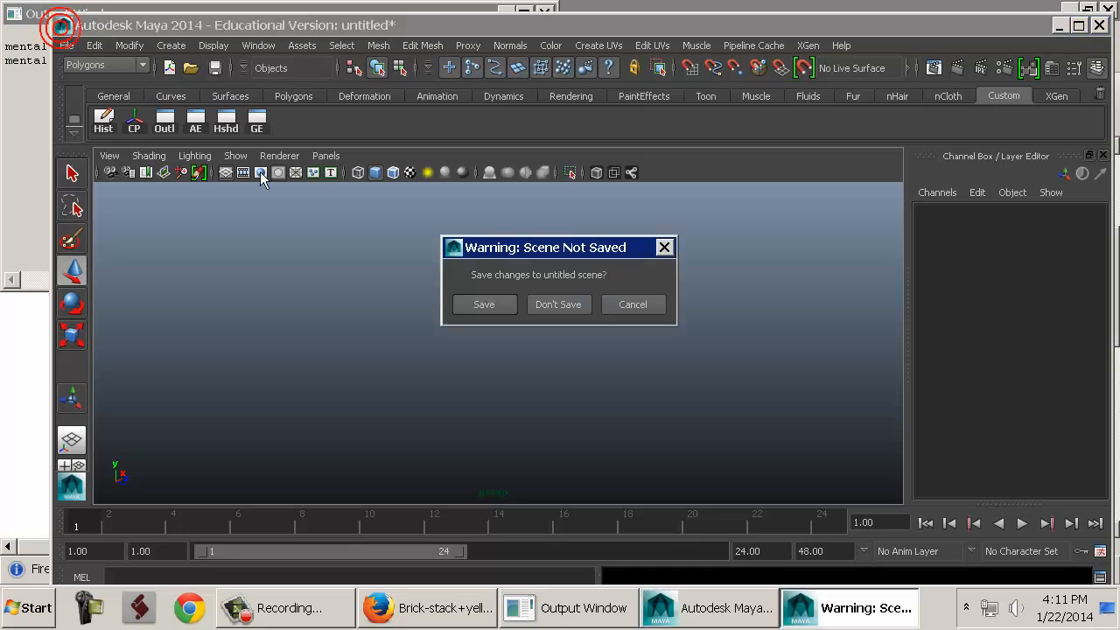
pyautogui.click(559, 305)
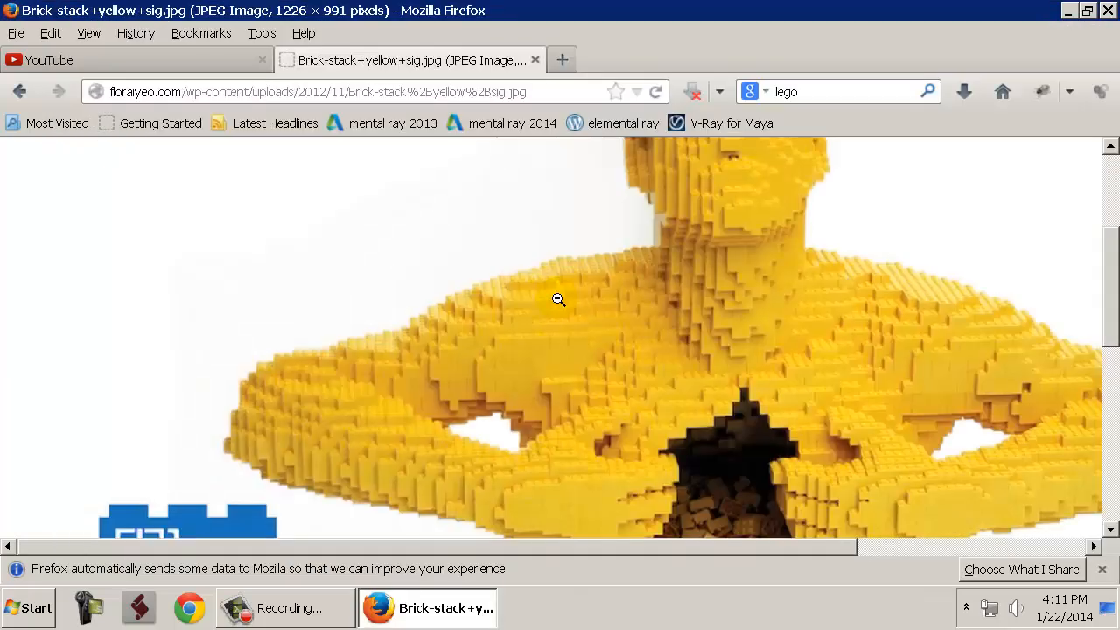
pyautogui.doubleClick(54, 9)
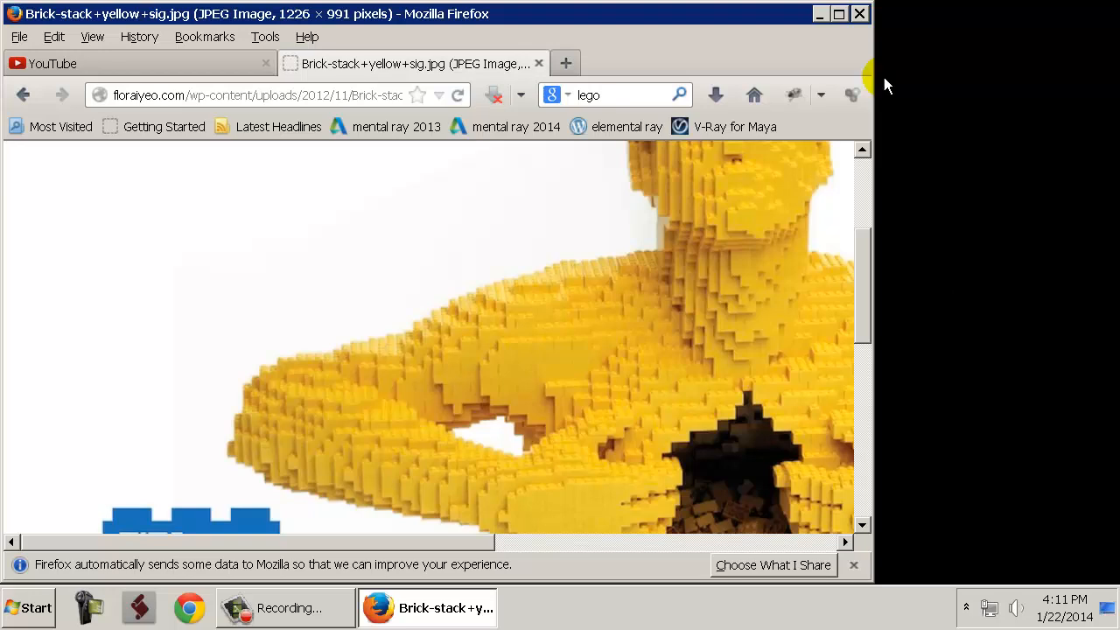
pyautogui.click(819, 14)
# Open the maya folder in the Documents library and copy its 2014-x64 preferences folder.
pyautogui.press('super')
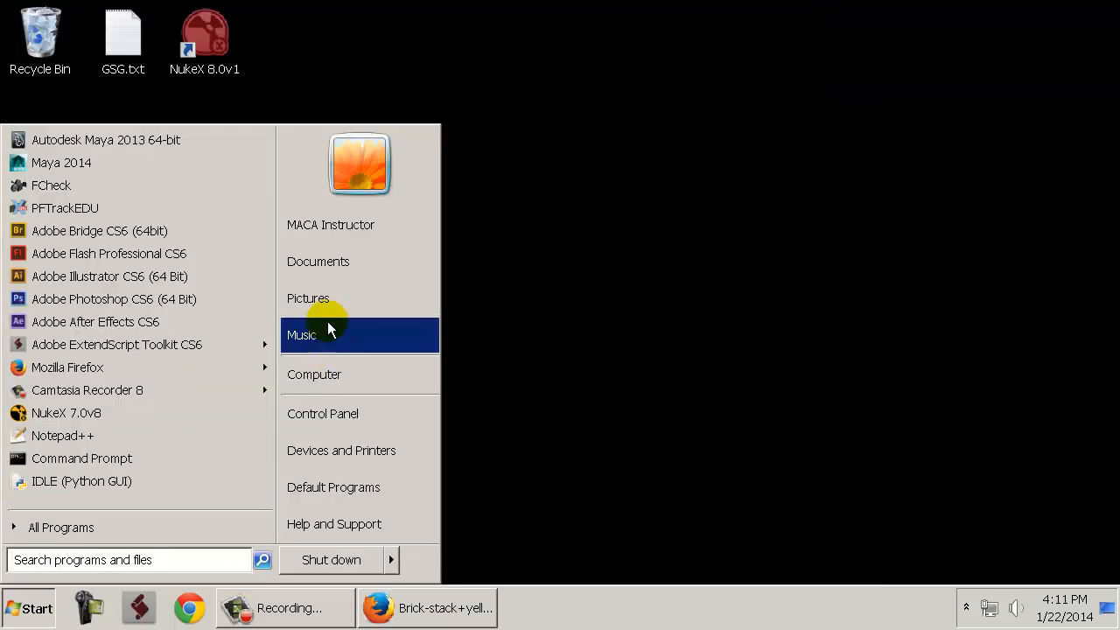
pyautogui.click(341, 262)
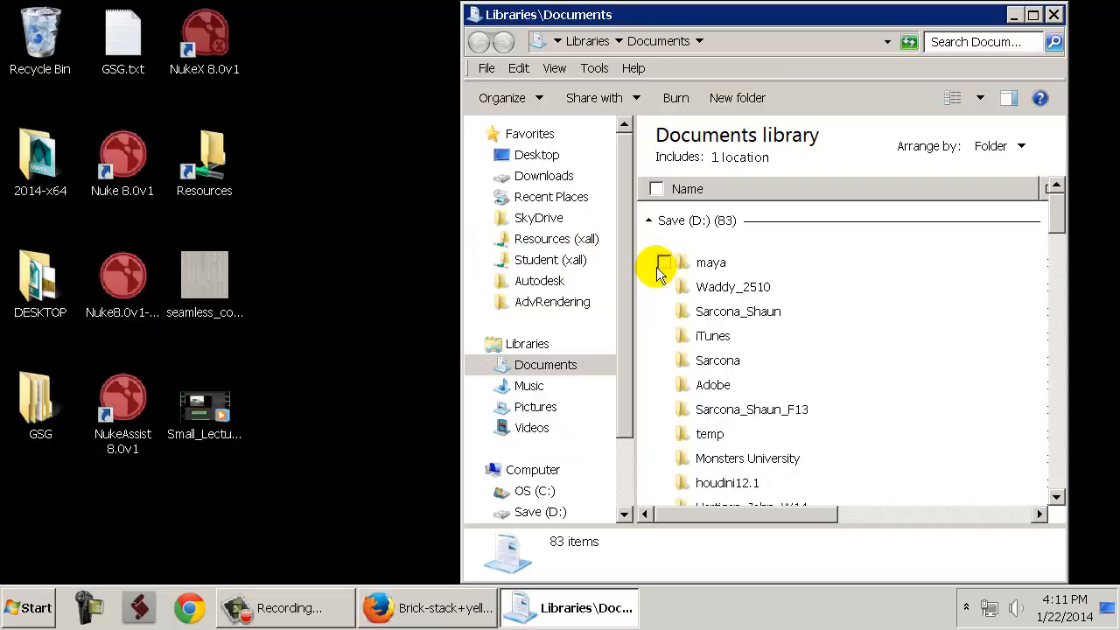
pyautogui.doubleClick(720, 262)
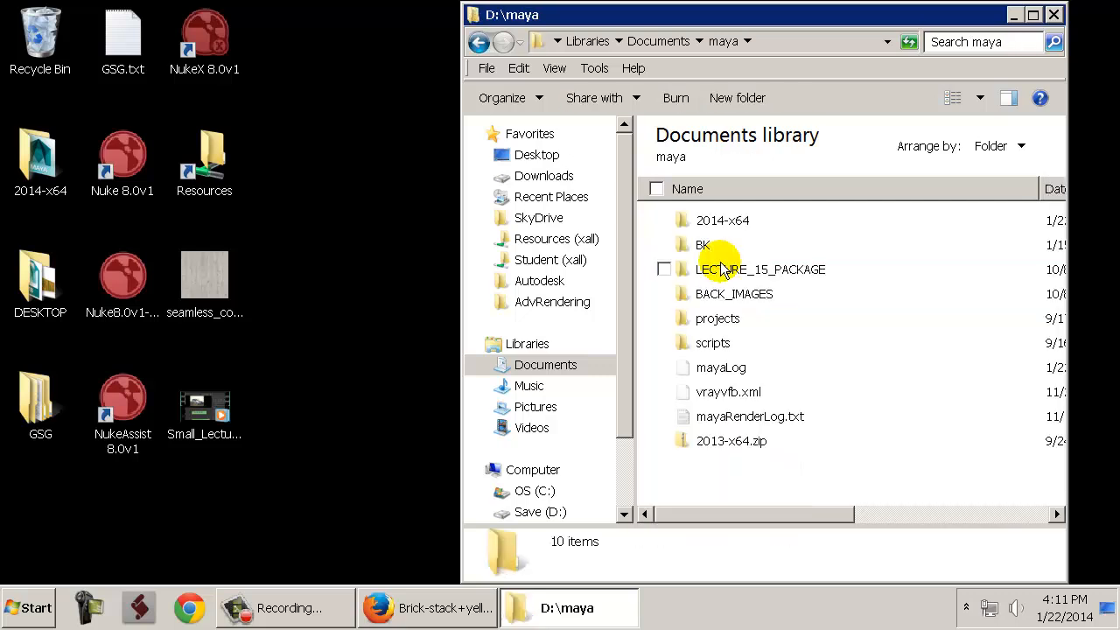
pyautogui.click(728, 220)
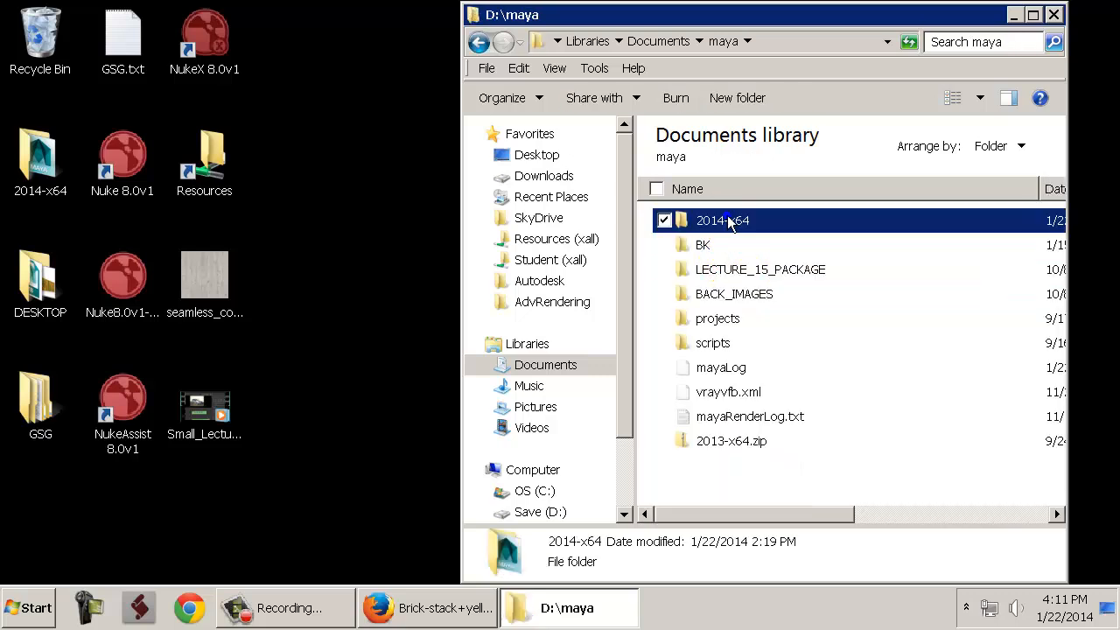
pyautogui.rightClick(728, 221)
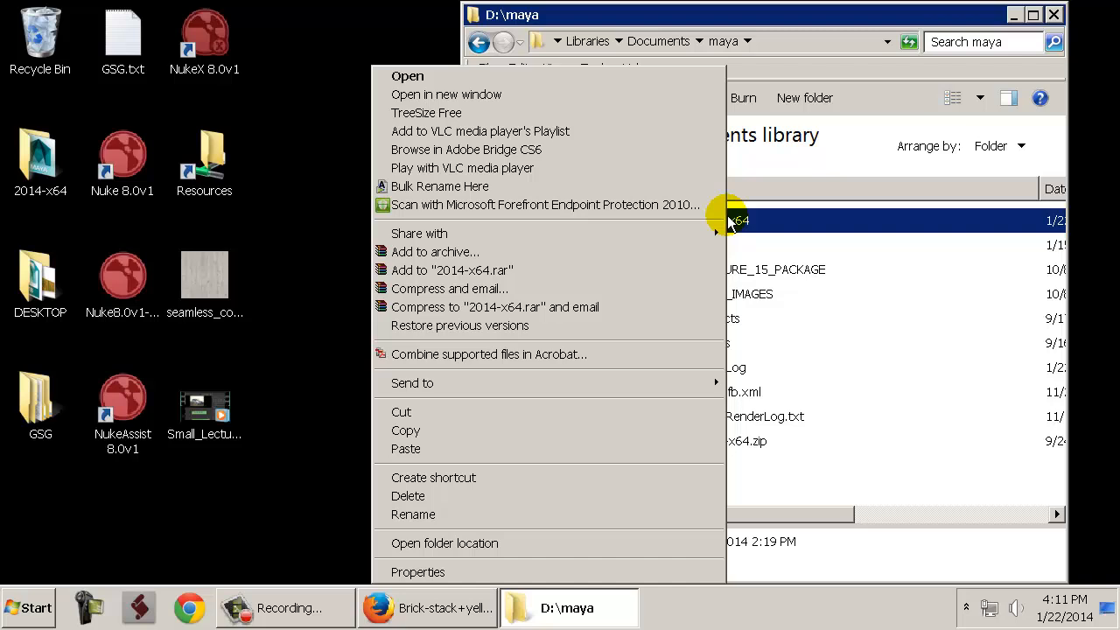
pyautogui.click(850, 486)
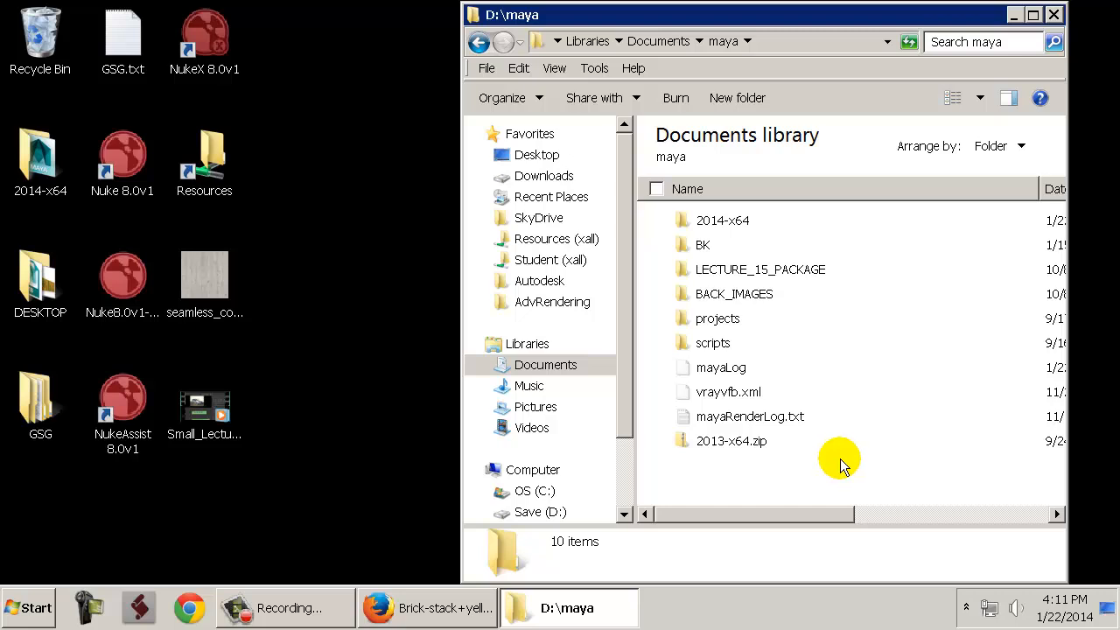
pyautogui.rightClick(735, 220)
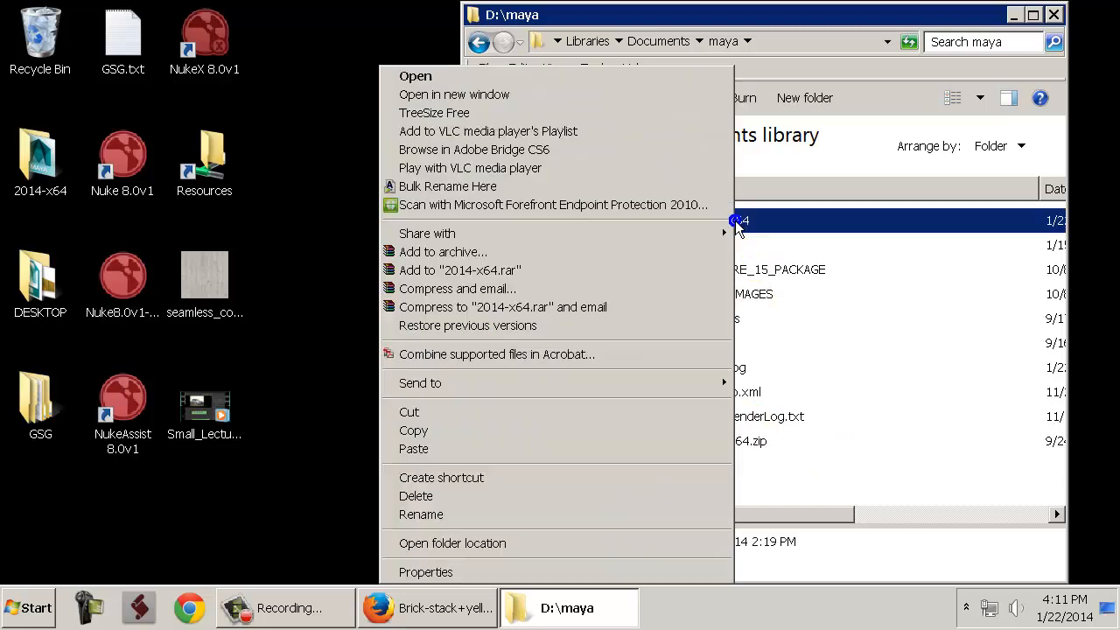
pyautogui.click(598, 430)
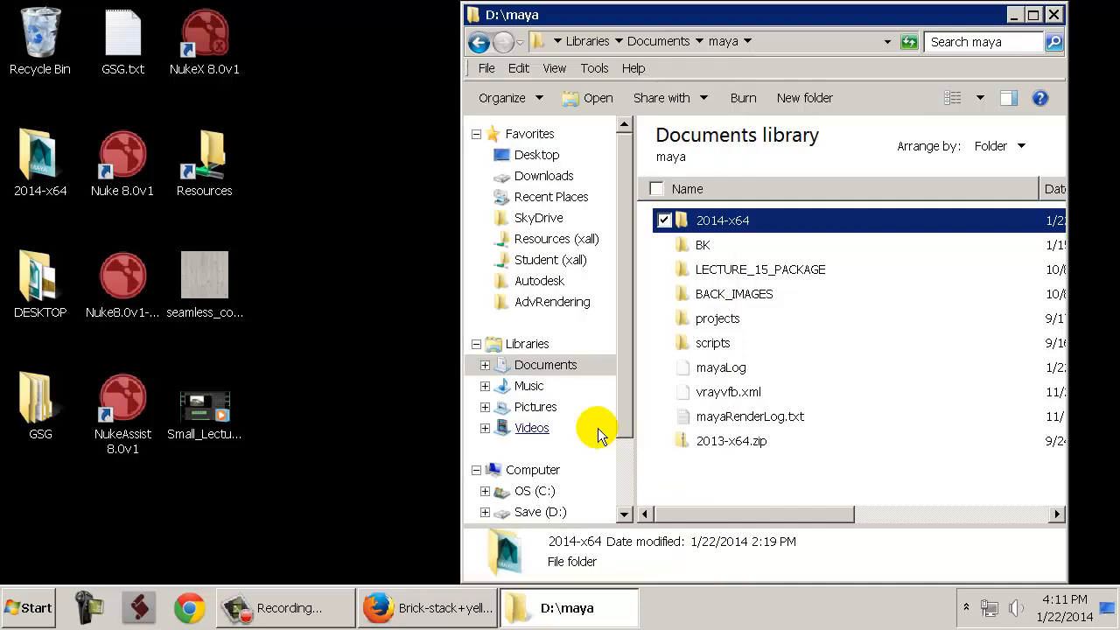
# Go back to the Documents library and open the W14\2510 folder inside the instructor's personal folder.
pyautogui.click(484, 51)
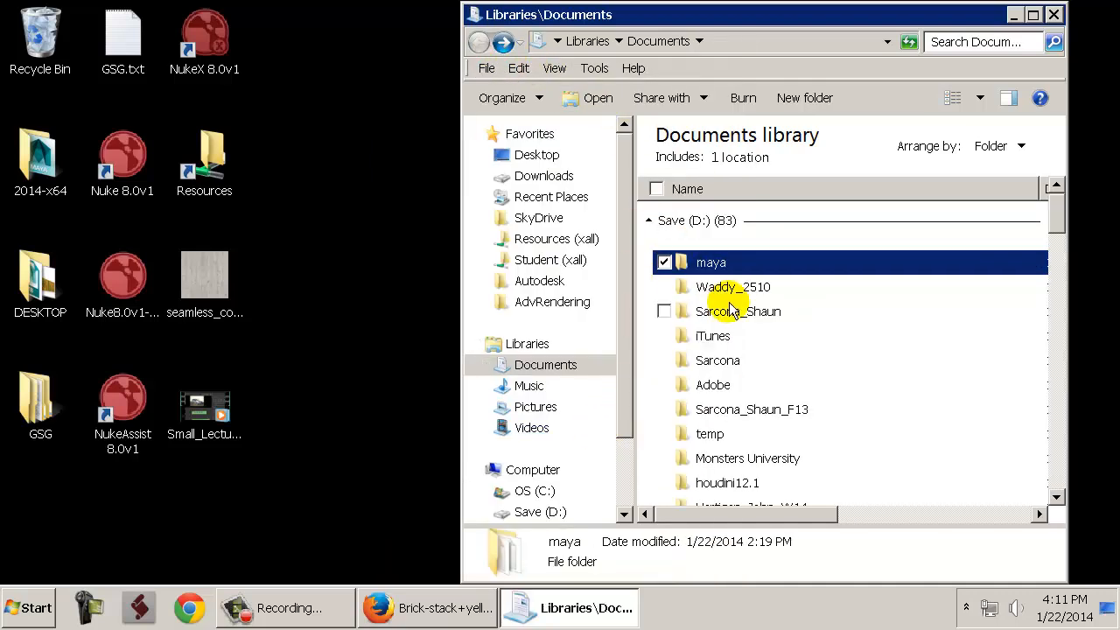
pyautogui.doubleClick(727, 301)
pyautogui.doubleClick(714, 223)
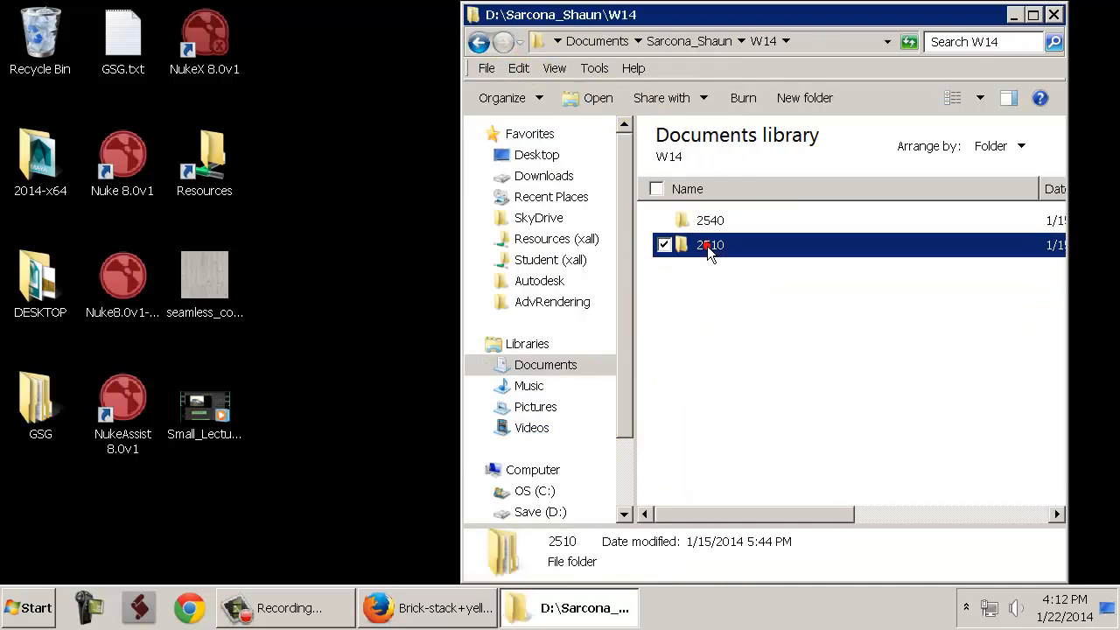
pyautogui.doubleClick(709, 245)
# Delete the old 2014-x64 folder from the 2510 folder and paste the copied one in its place.
pyautogui.click(716, 221)
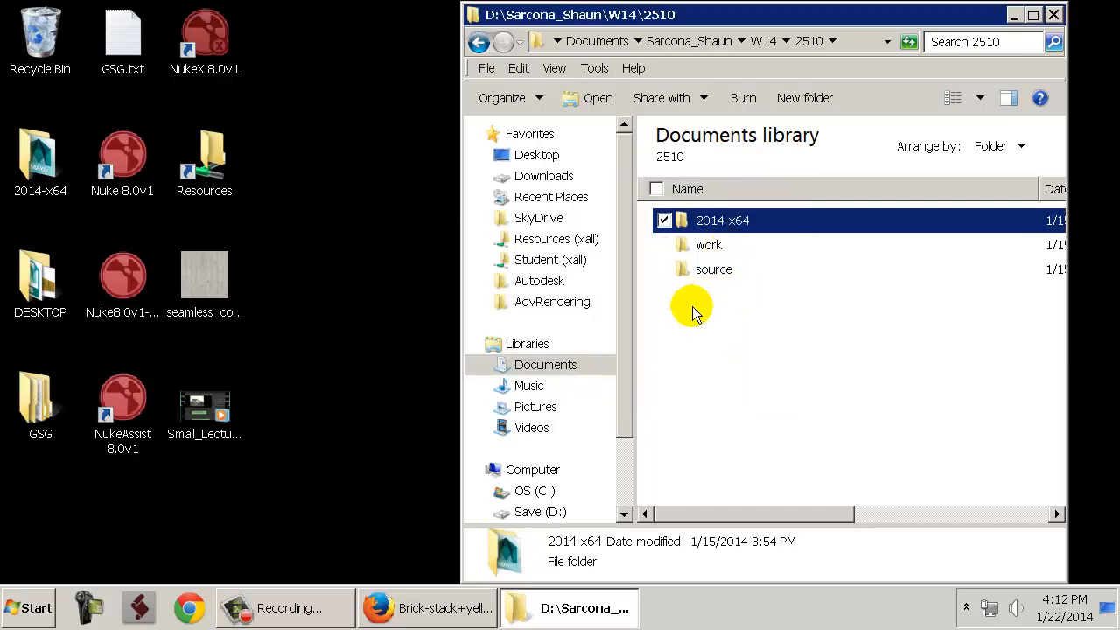
pyautogui.press('Delete')
pyautogui.rightClick(739, 307)
pyautogui.click(702, 424)
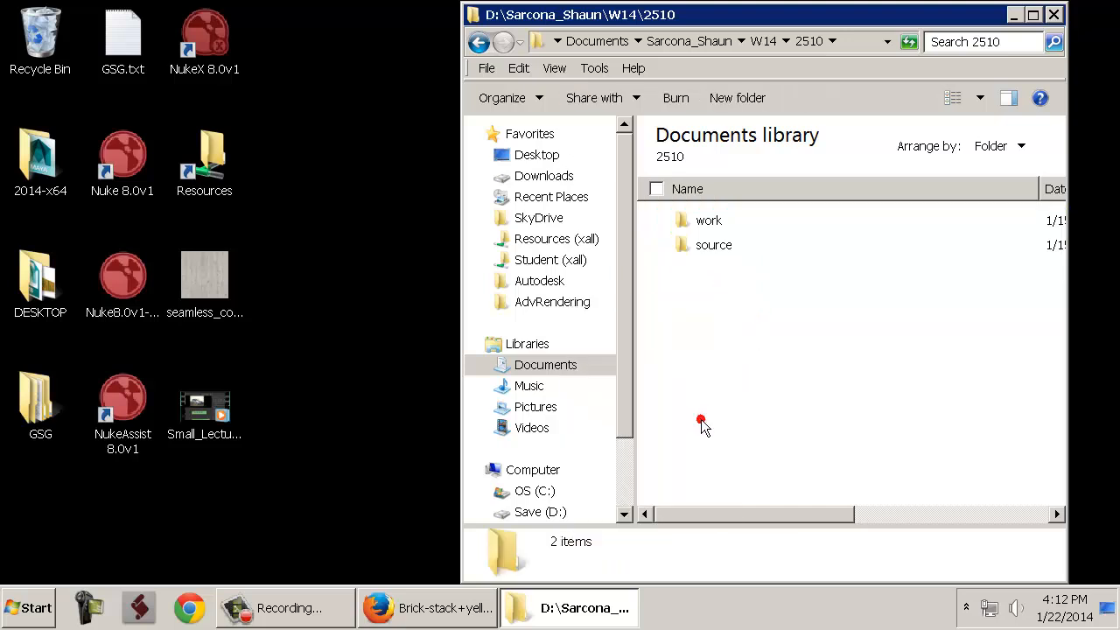